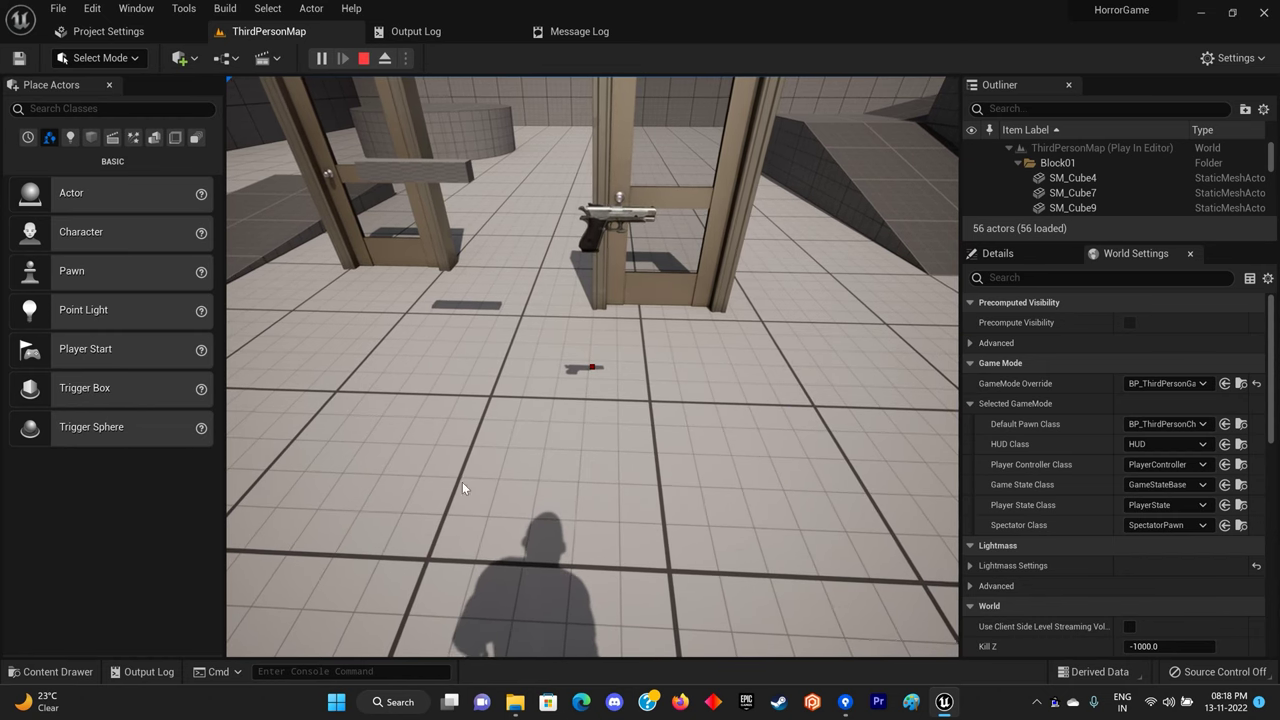
# Stop Play-in-Editor and view the Flashlight.rar listing of six AO FBX files in Google Drive.
pyautogui.press('Escape')
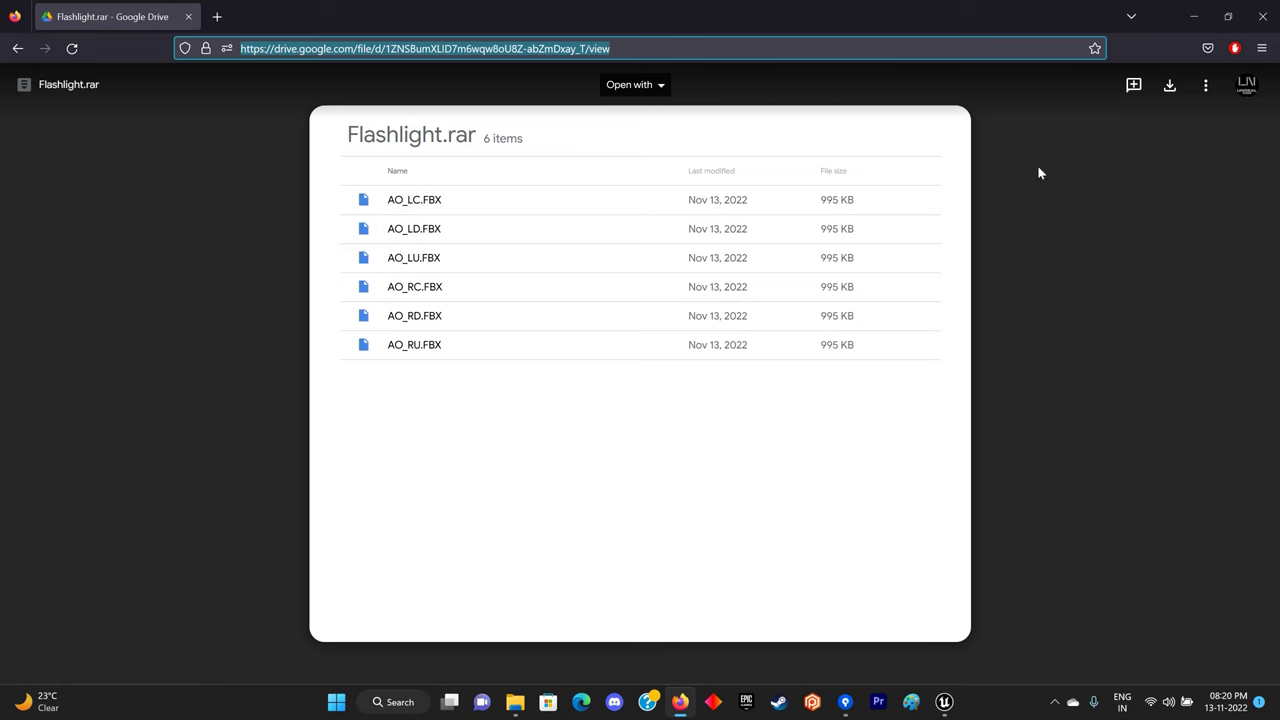
pyautogui.click(539, 180)
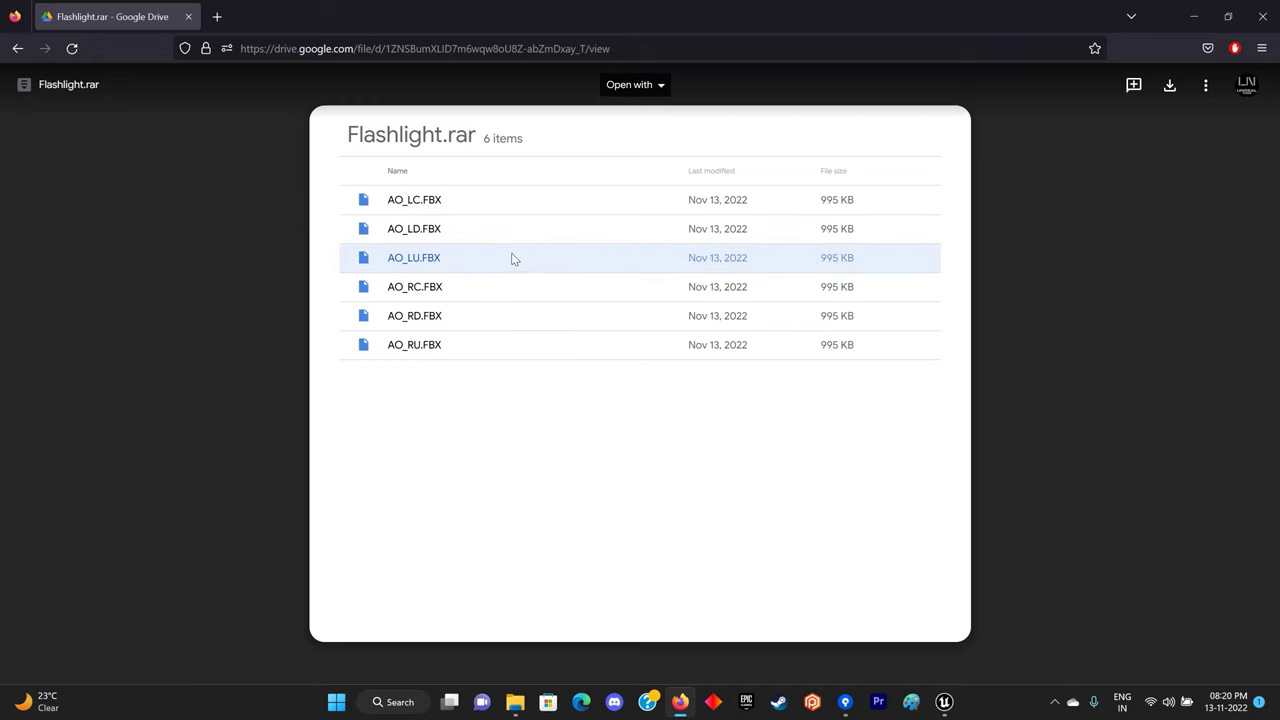
# Select the six FBX files AO_LC through AO_RU in the Flashlight Explorer folder.
pyautogui.moveTo(522, 706)
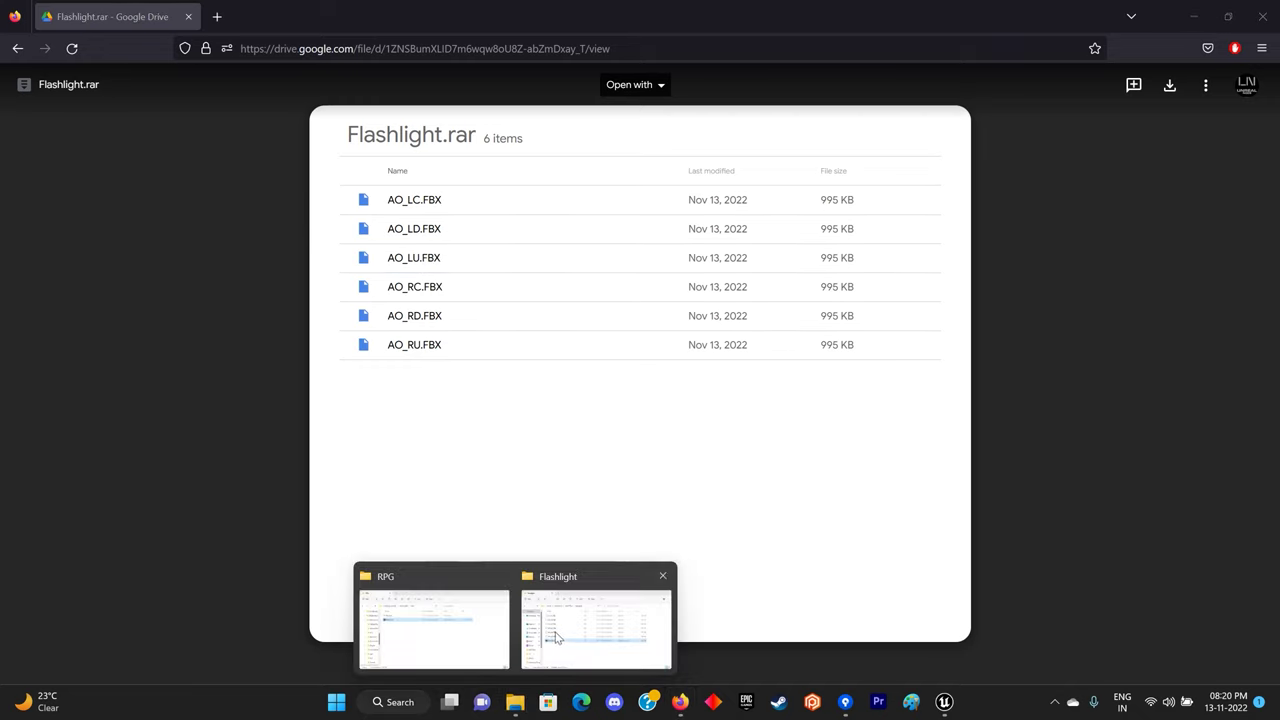
pyautogui.click(556, 637)
pyautogui.click(337, 470)
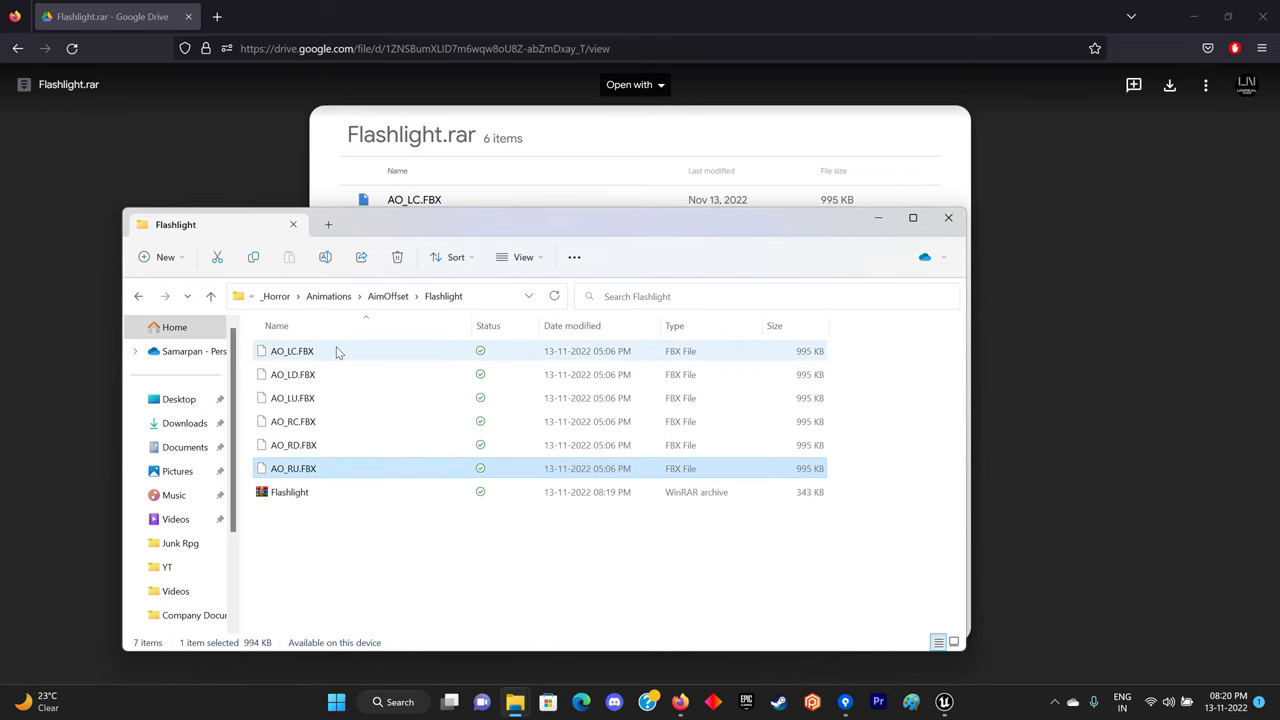
pyautogui.keyDown('shift'); pyautogui.click(337, 351); pyautogui.keyUp('shift')
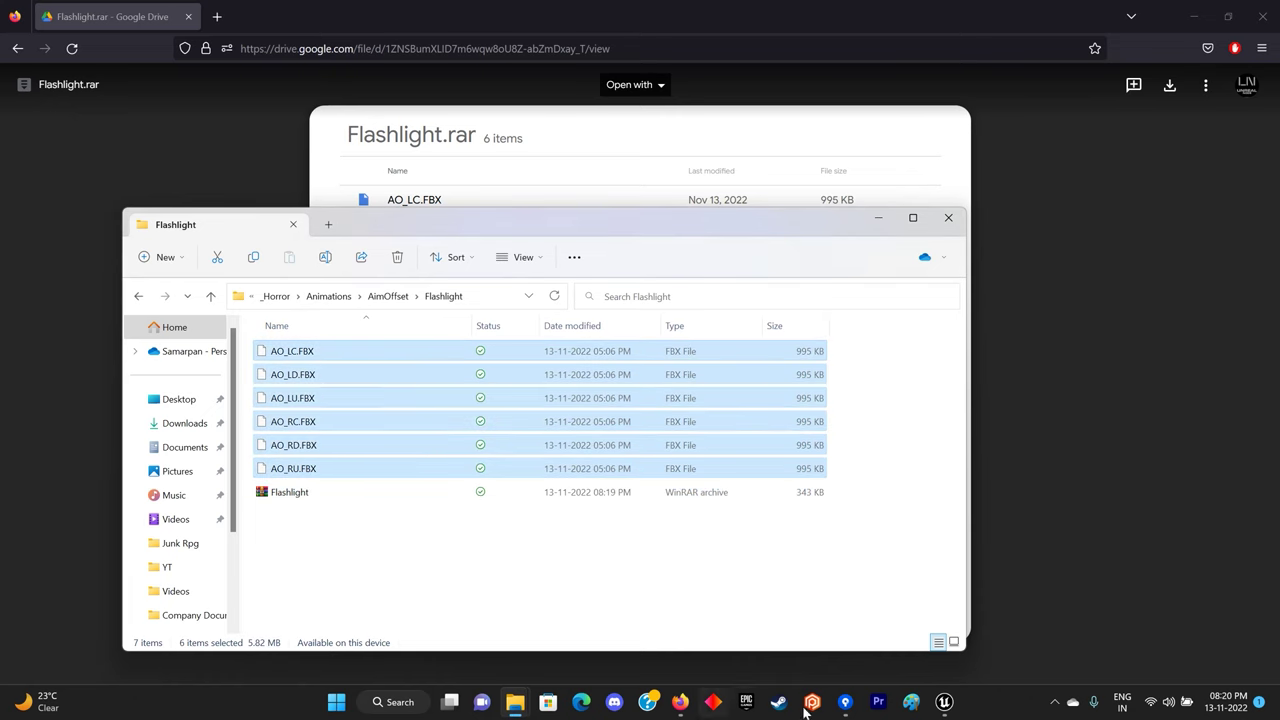
# Drag the six FBX files into Unreal's AimOffset/Flashlight content folder to start the import.
pyautogui.click(944, 702)
pyautogui.hotkey('ctrl', 'space')
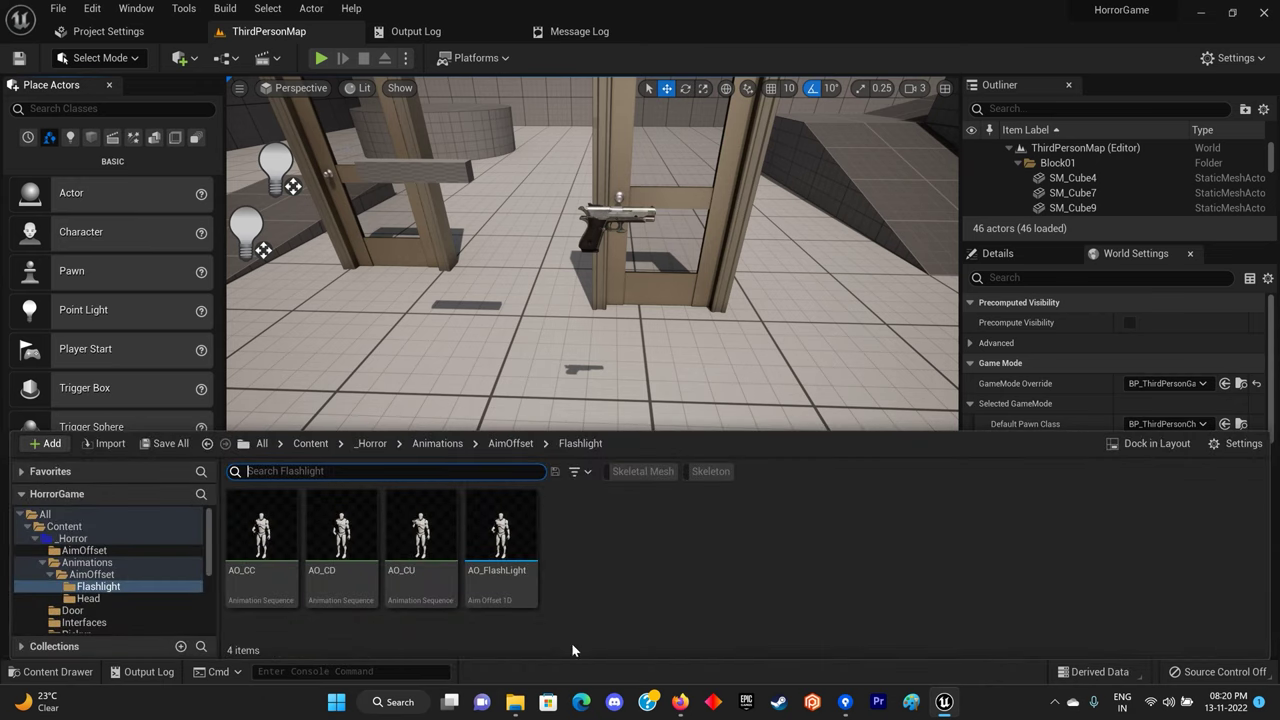
pyautogui.moveTo(515, 702)
pyautogui.click(612, 616)
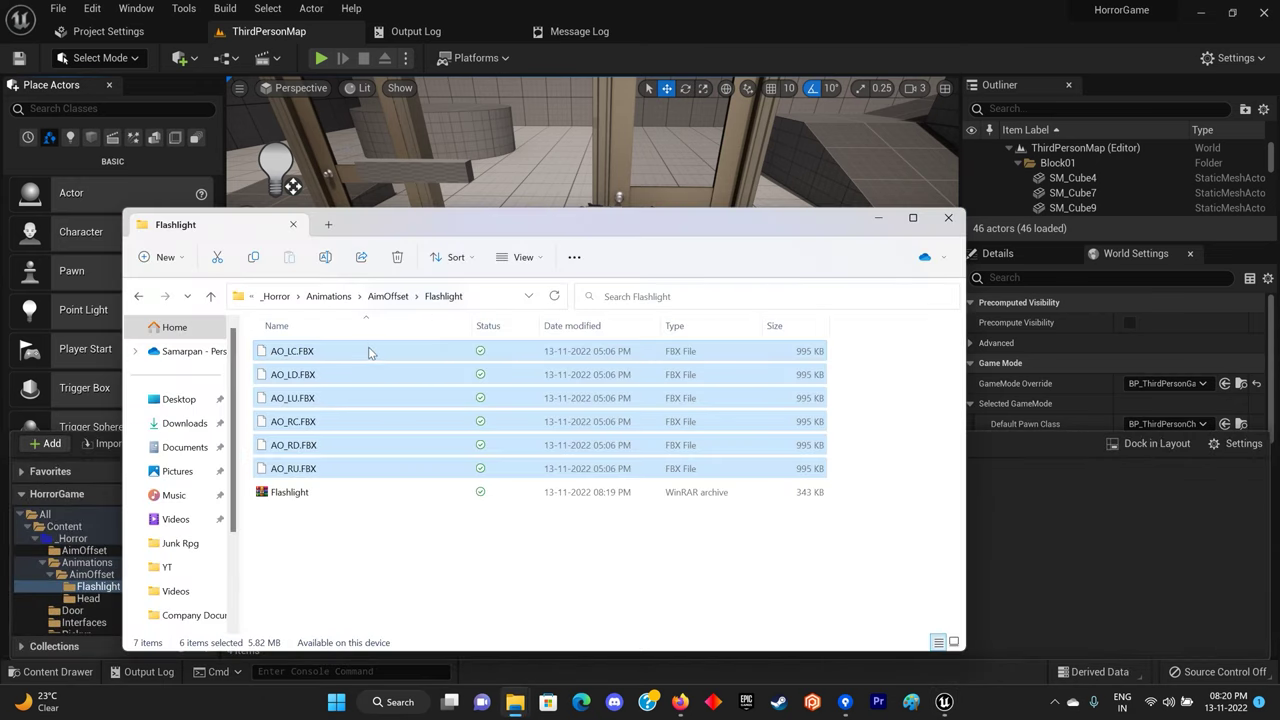
pyautogui.moveTo(368, 351); pyautogui.dragTo(1015, 556)
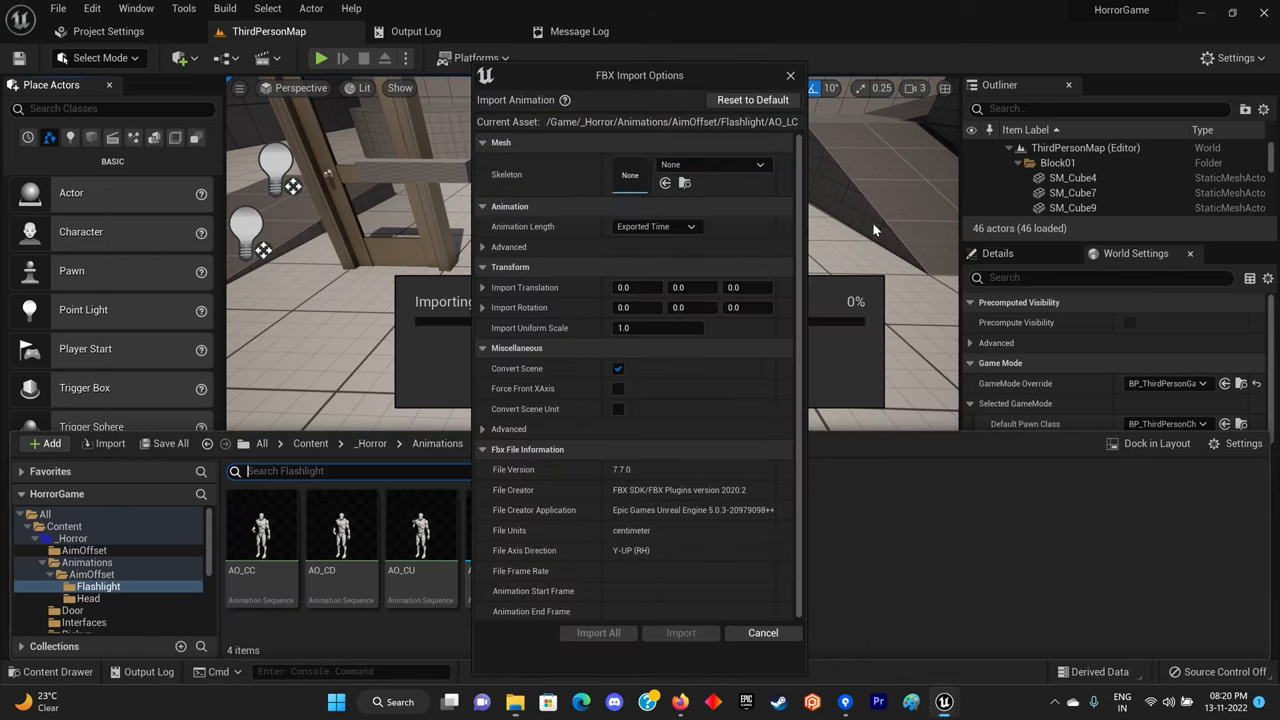
# Import all six animations onto SK_Mannequin_Skeleton.
pyautogui.click(676, 166)
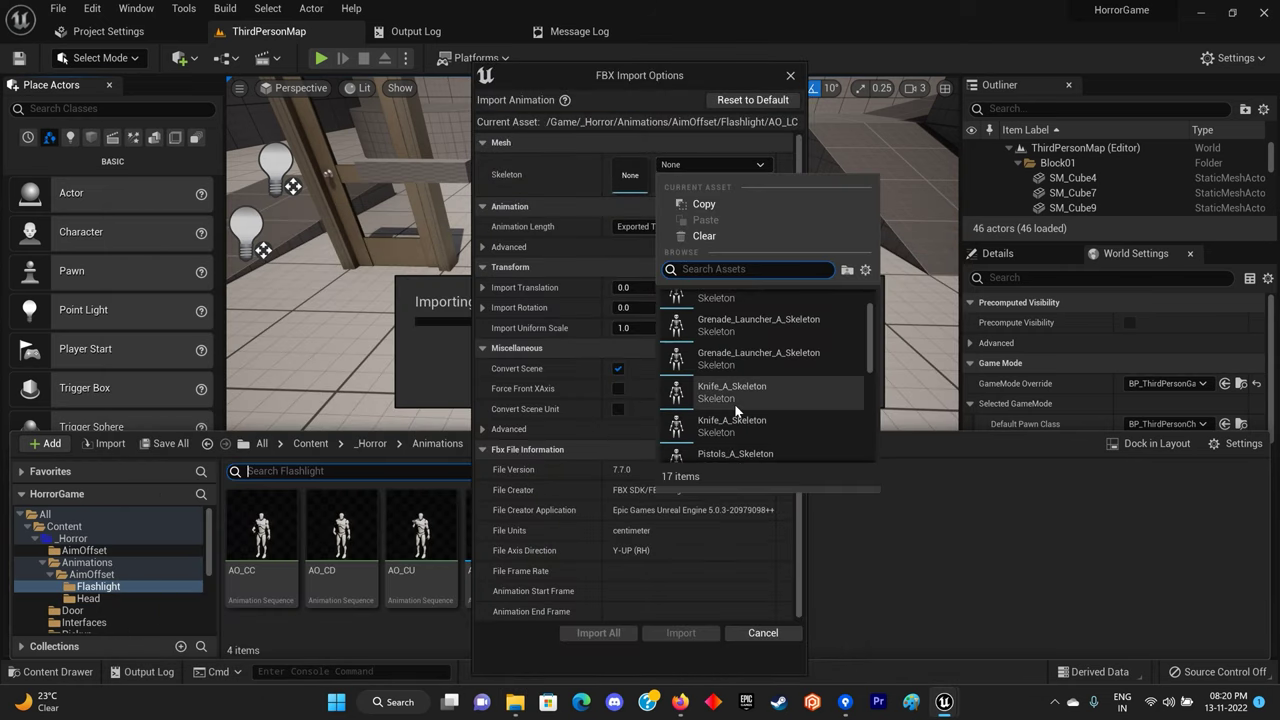
pyautogui.write('ue')
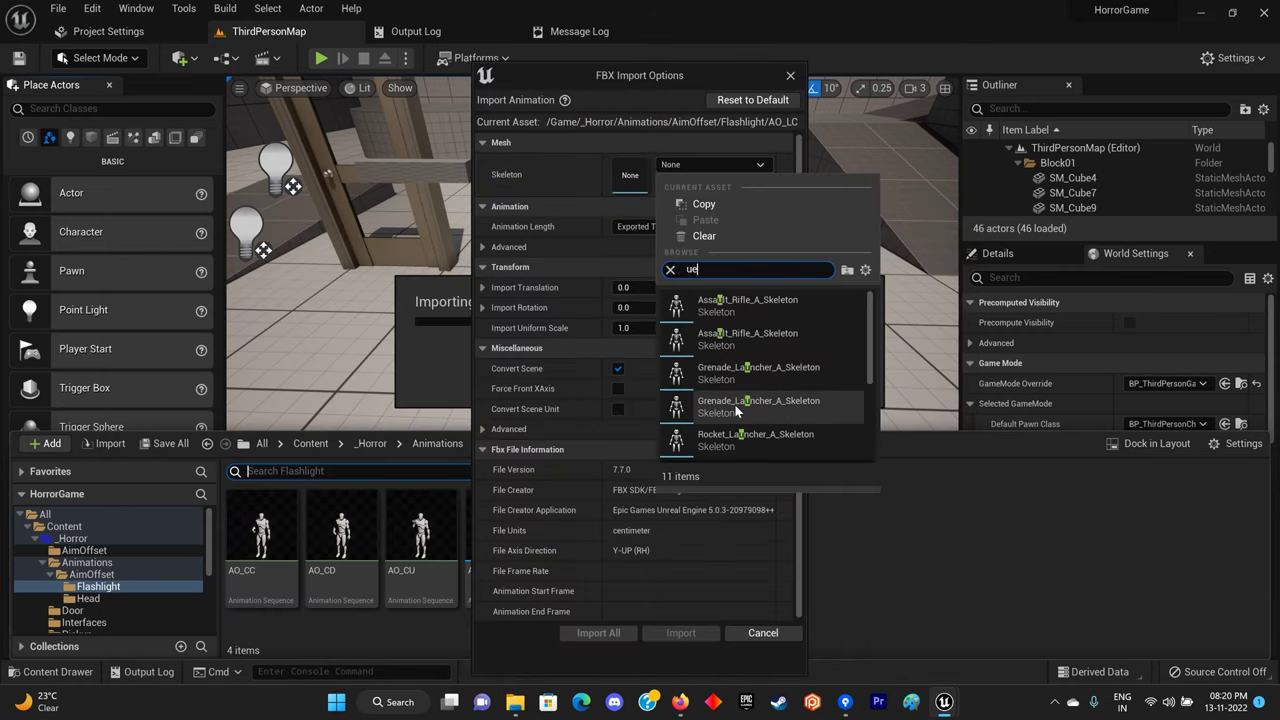
pyautogui.write('4')
pyautogui.click(747, 318)
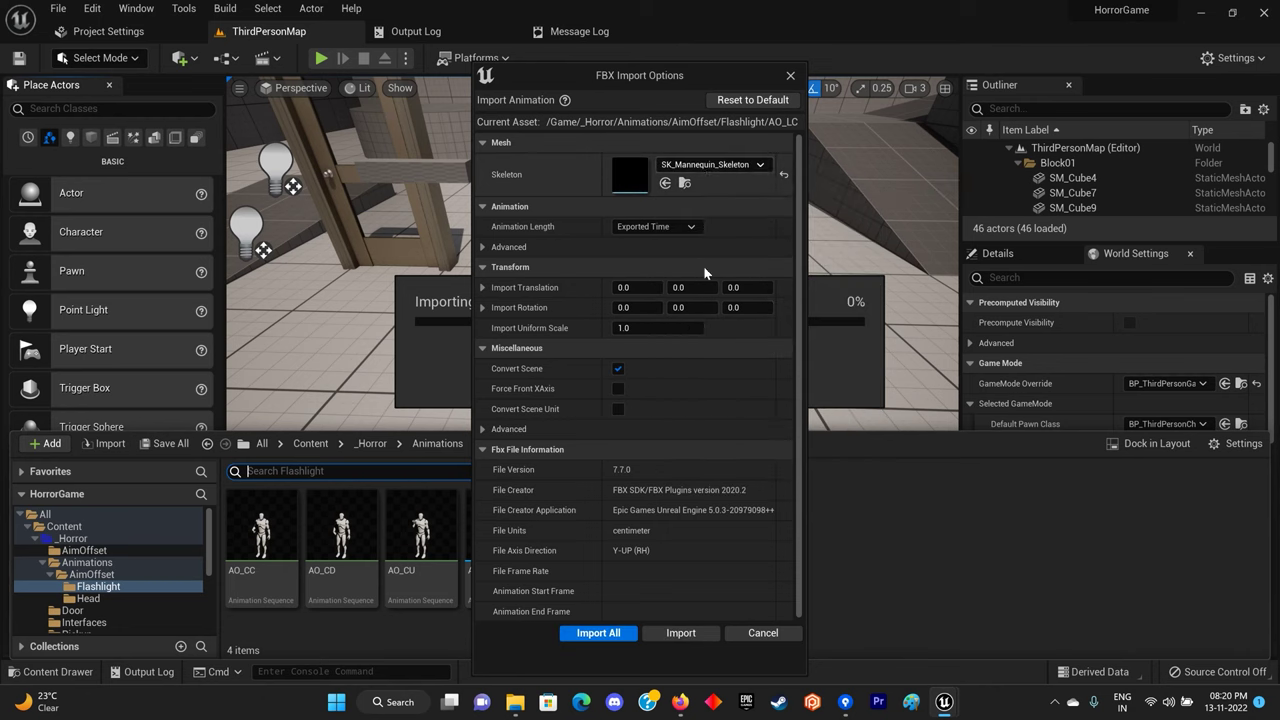
pyautogui.click(621, 633)
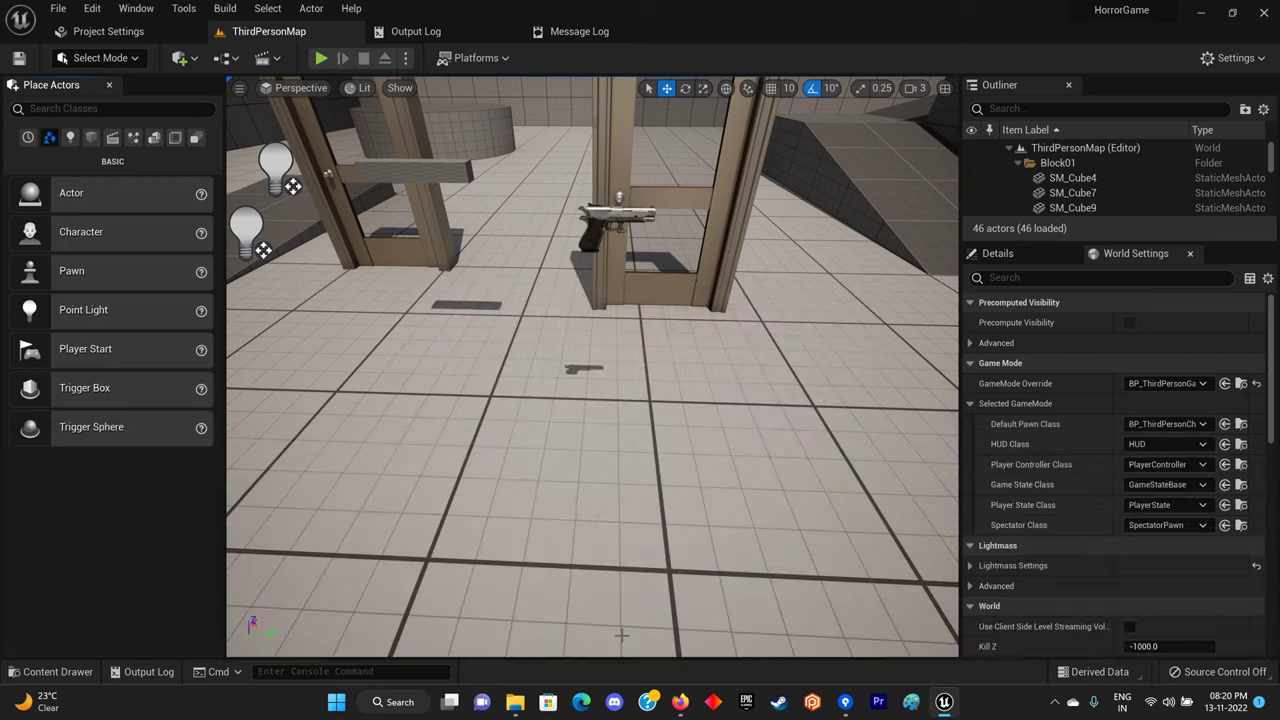
# Save the six newly imported AO animation sequences.
pyautogui.hotkey('ctrl', 'space')
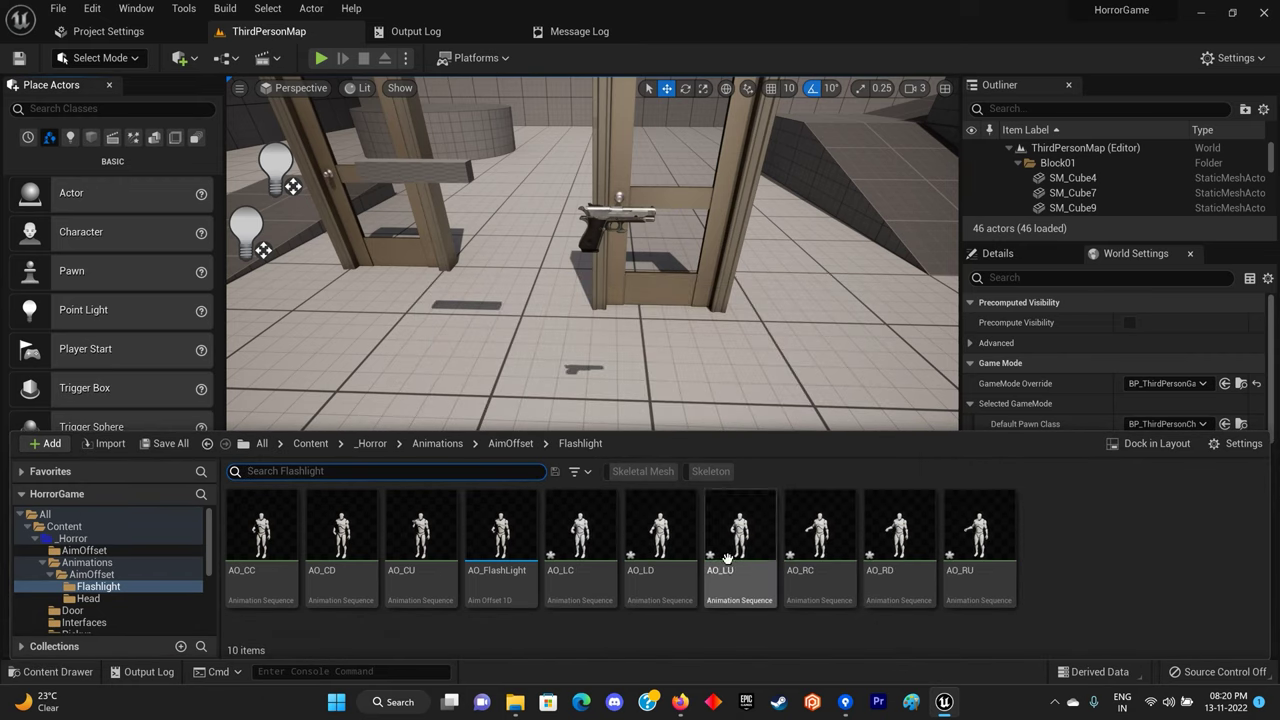
pyautogui.click(165, 443)
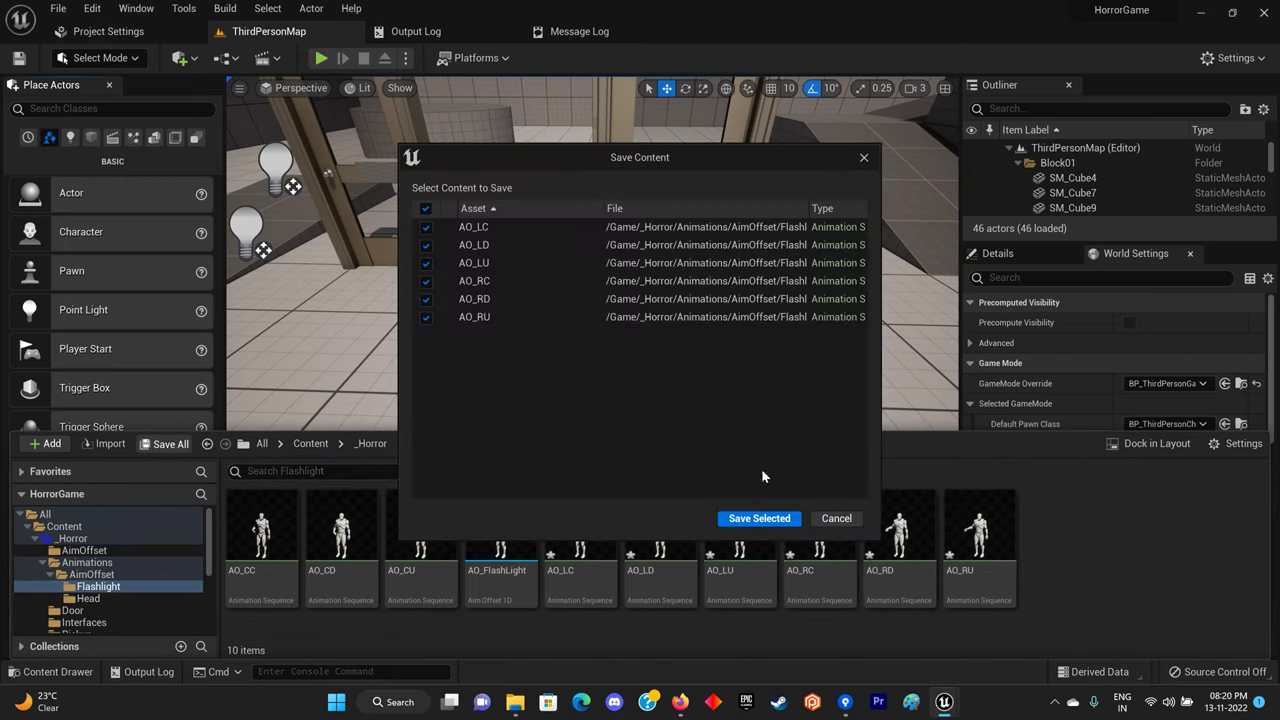
pyautogui.click(759, 519)
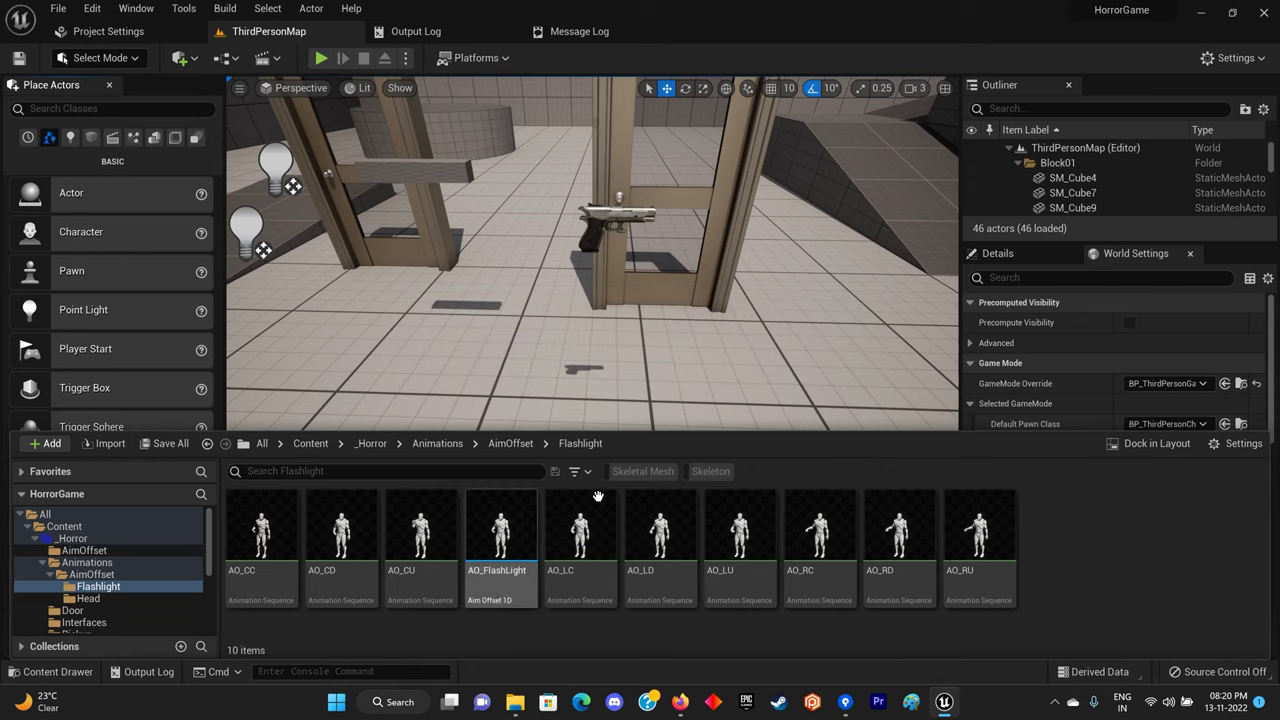
pyautogui.click(504, 549)
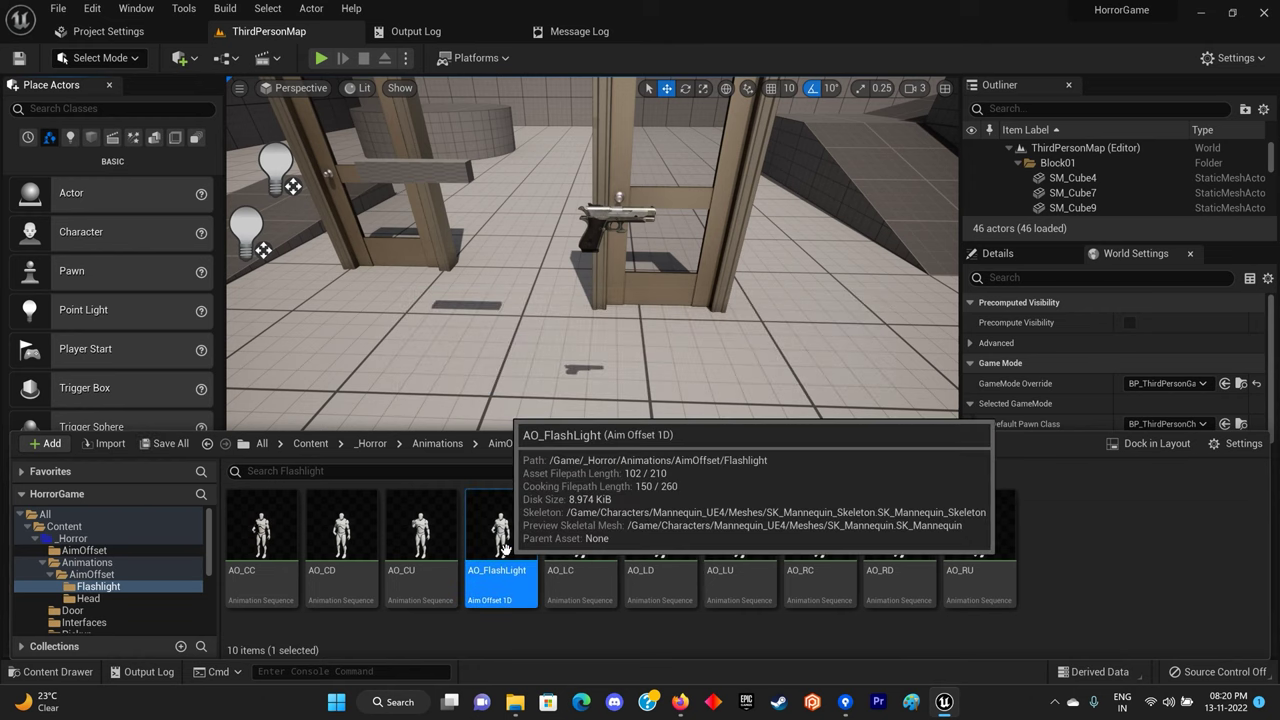
# Create an Aim Offset for SK_Mannequin_Skeleton named AO_Flash.
pyautogui.rightClick(1099, 570)
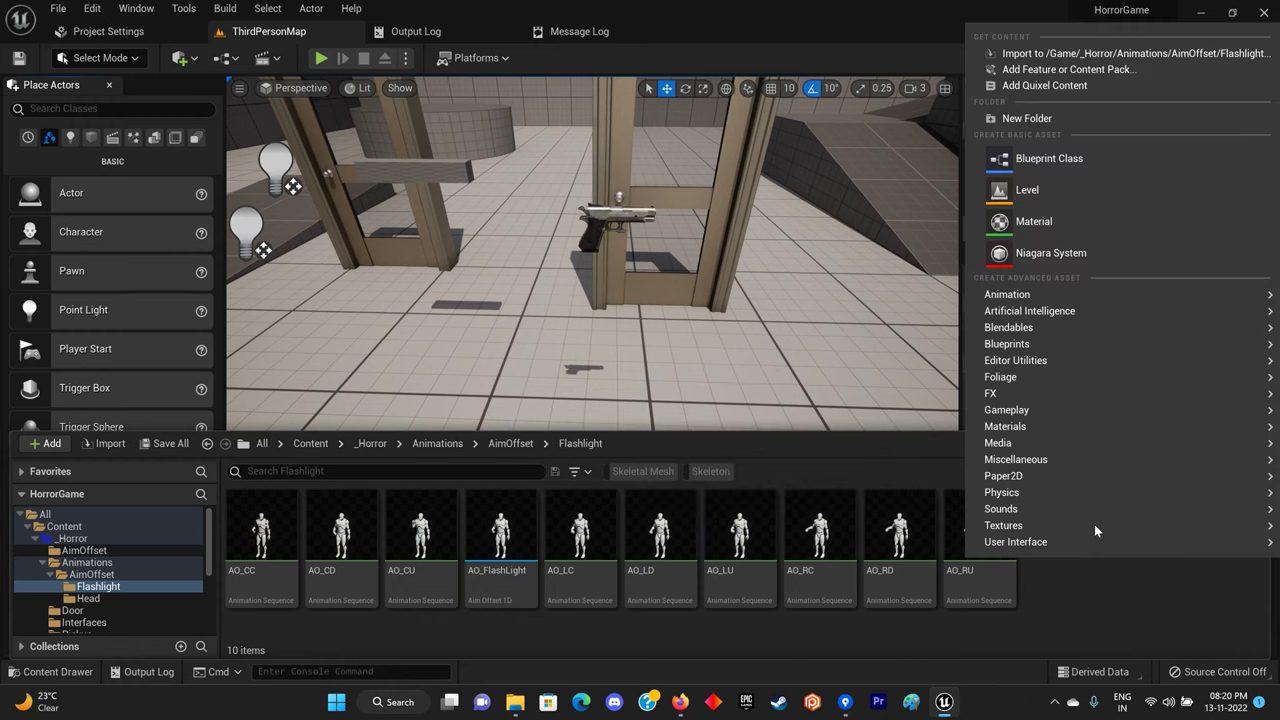
pyautogui.moveTo(1071, 294)
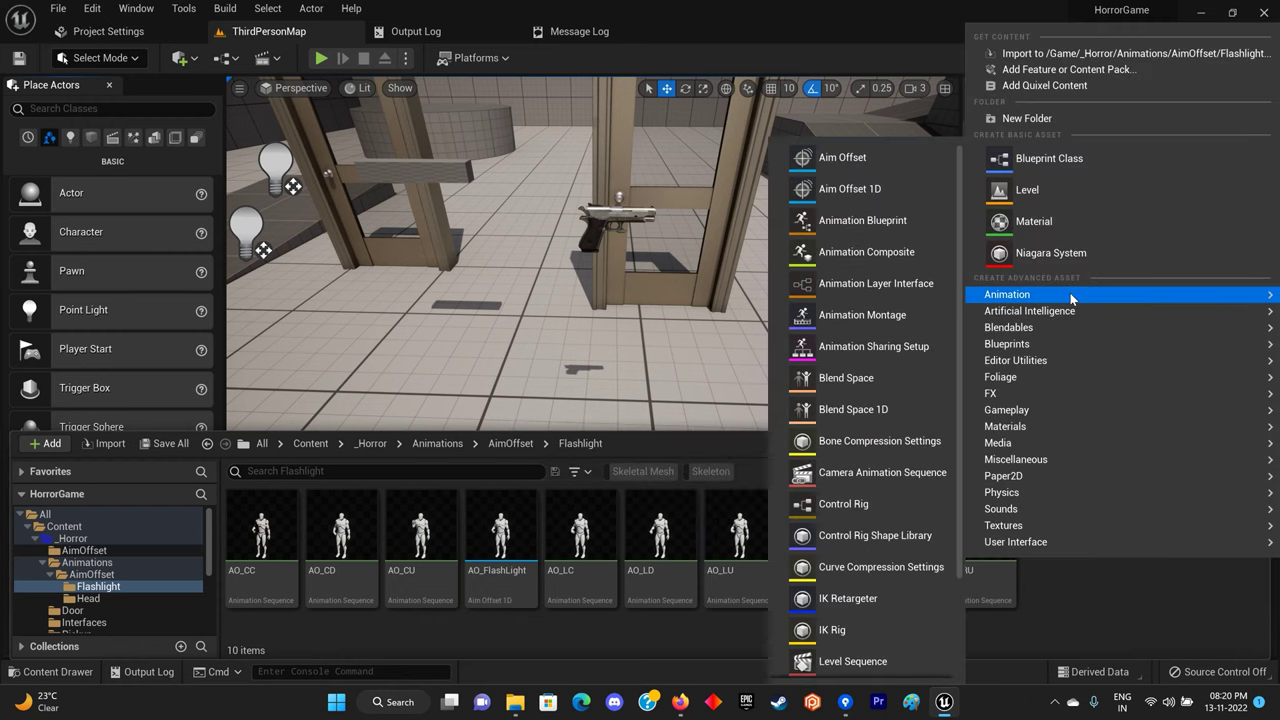
pyautogui.click(842, 160)
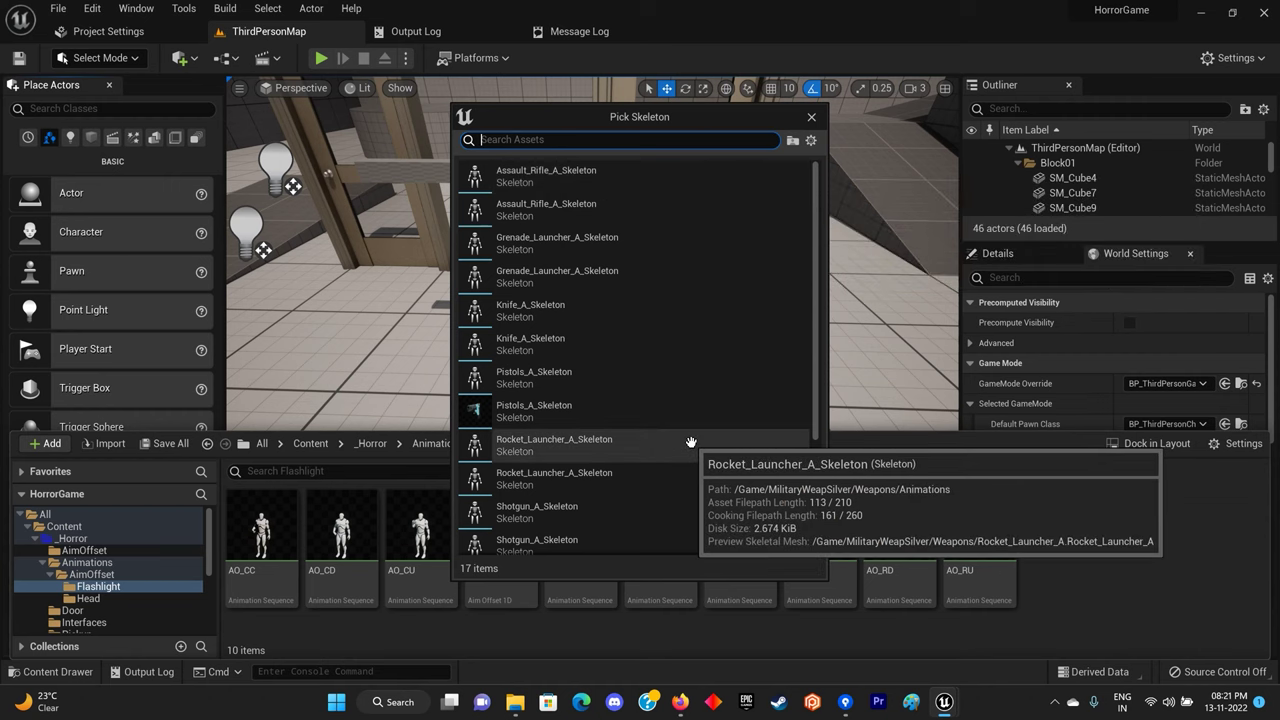
pyautogui.write('ue4')
pyautogui.click(564, 176)
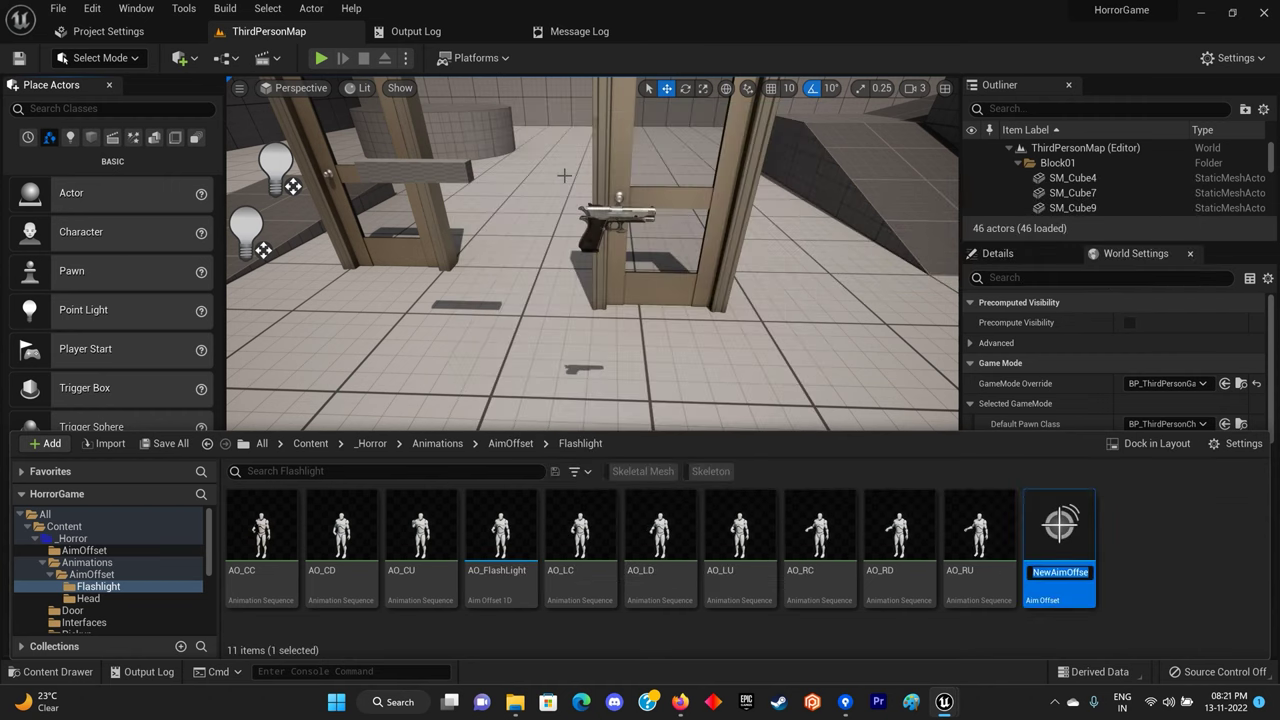
pyautogui.write('AO_Flash')
pyautogui.press('Return')
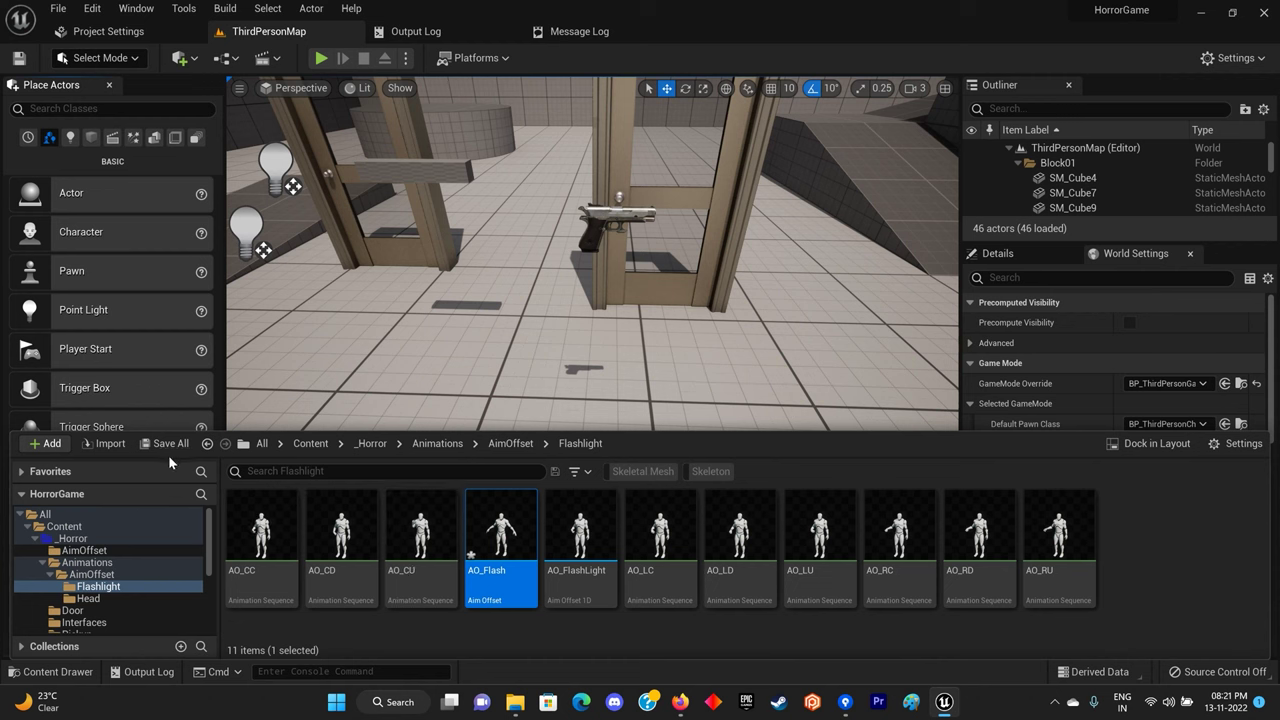
# Save AO_Flash and open it in the Aim Offset editor.
pyautogui.click(166, 443)
pyautogui.click(757, 517)
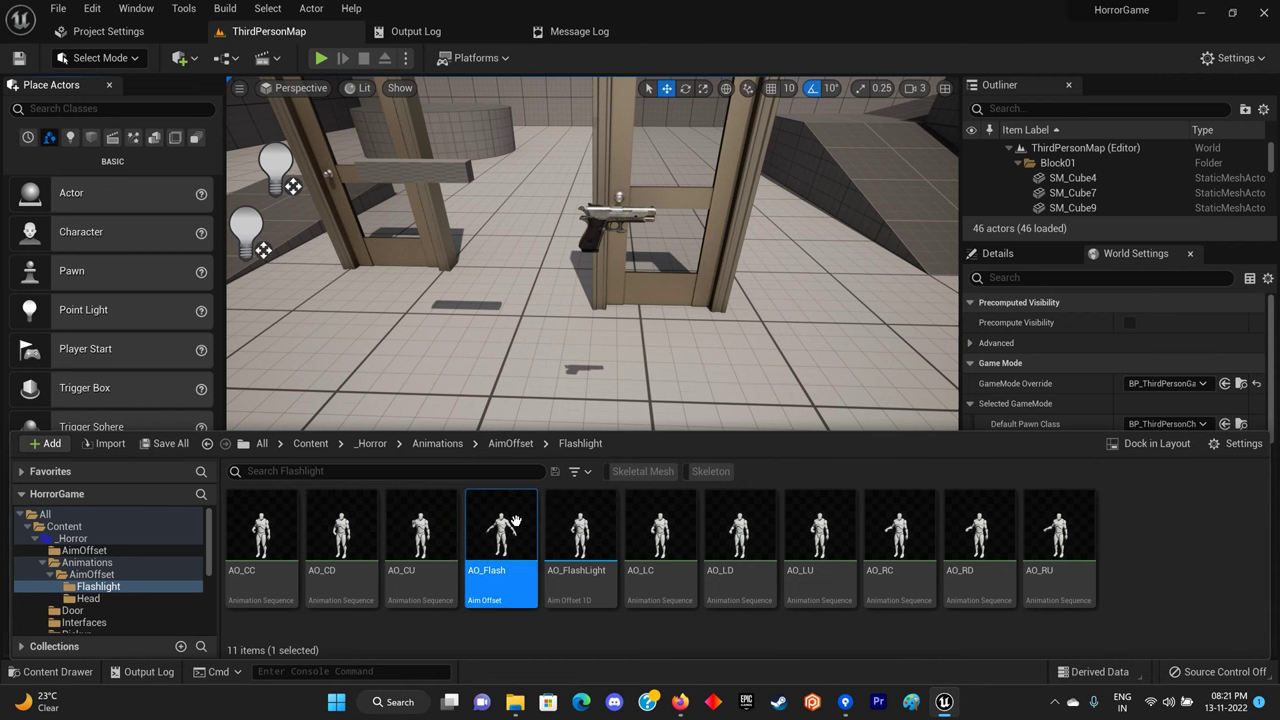
pyautogui.doubleClick(516, 522)
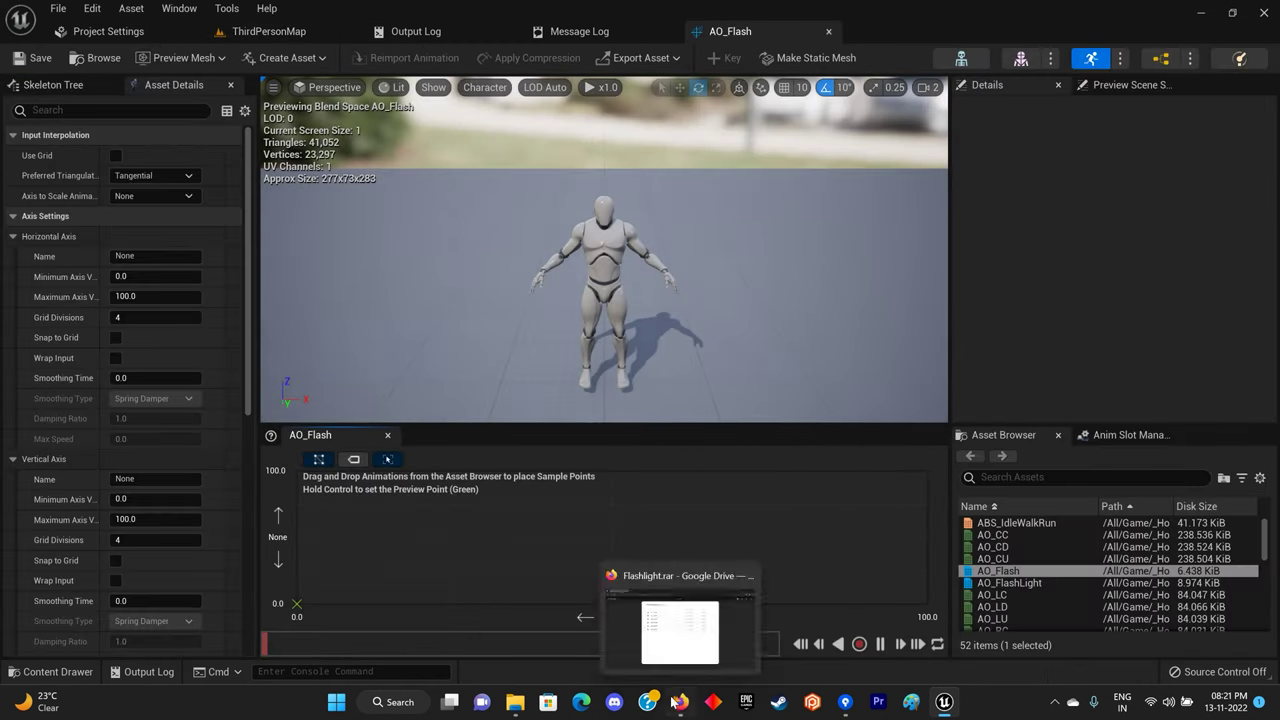
# Search 'ue4 aim offset' in a new Firefox tab.
pyautogui.click(680, 702)
pyautogui.click(217, 17)
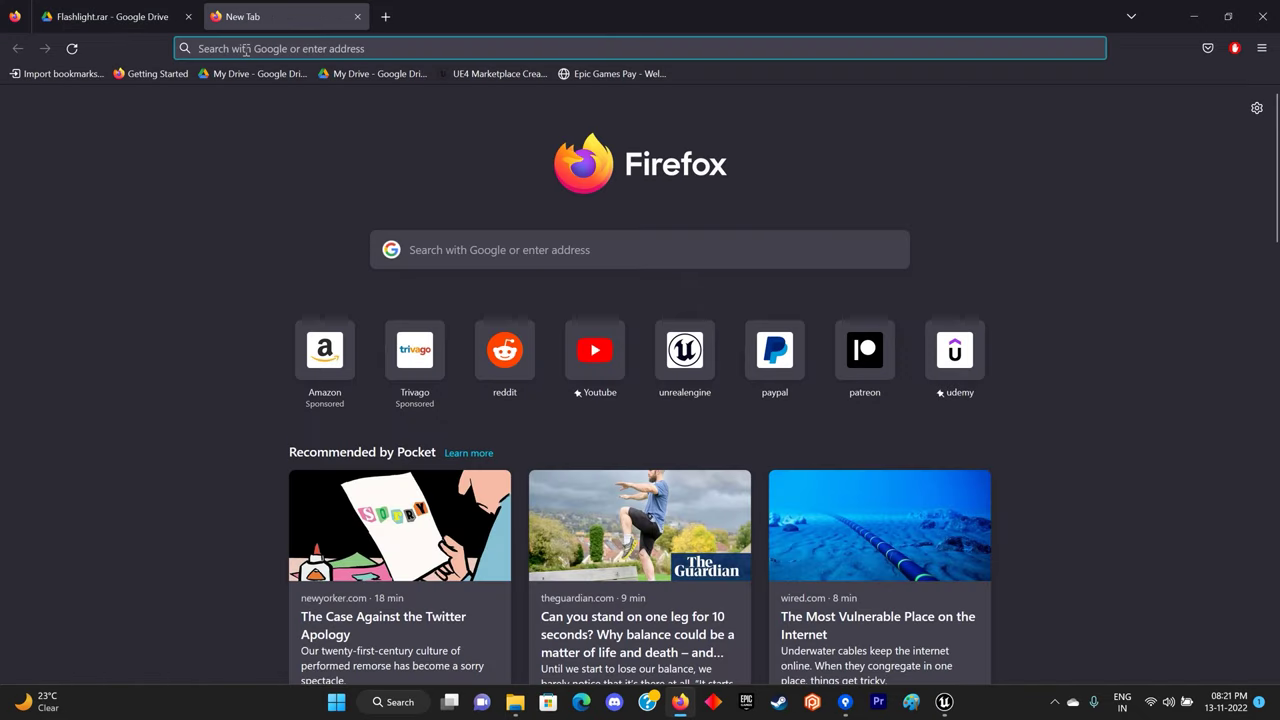
pyautogui.write('aimoffset')
pyautogui.press('Down')
pyautogui.press('Return')
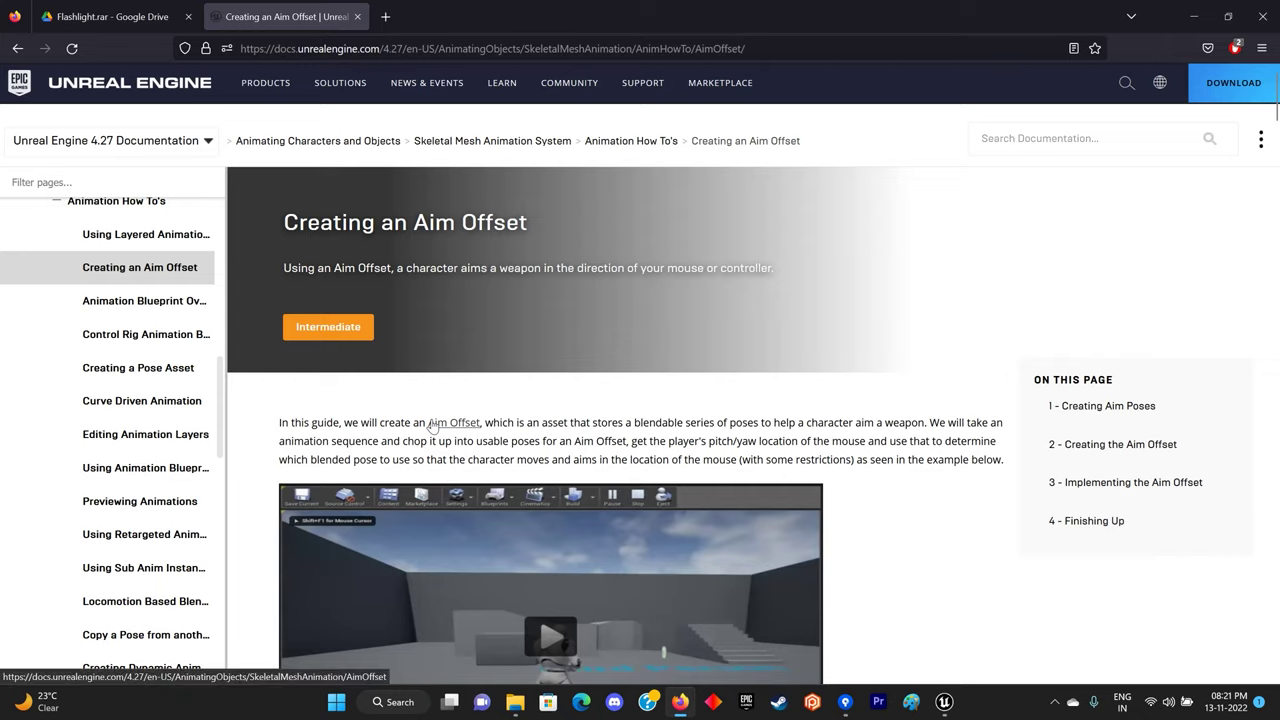
# Read the Creating an Aim Offset docs' Mesh Space steps 19–20, then return to Unreal.
pyautogui.scroll(-4, 432, 420)
pyautogui.scroll(-3, 432, 420)
pyautogui.scroll(-4, 430, 418)
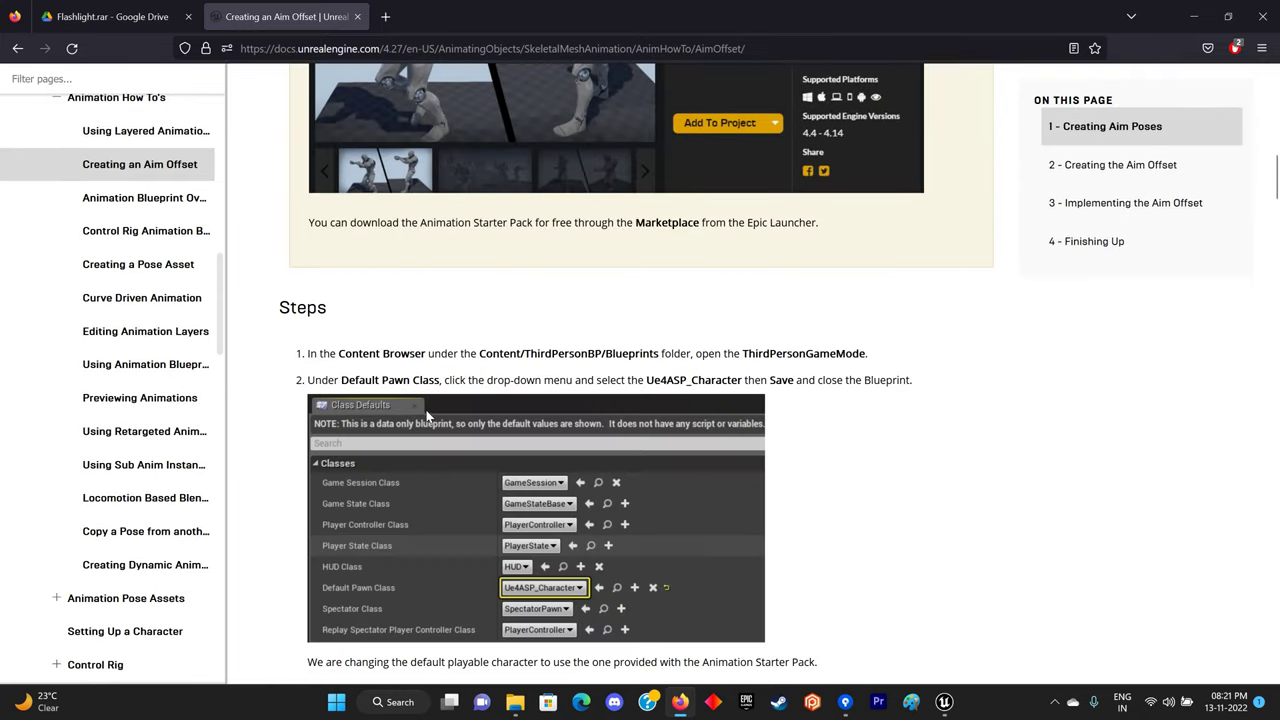
pyautogui.scroll(-4, 425, 414)
pyautogui.scroll(-5, 419, 409)
pyautogui.scroll(-5, 419, 409)
pyautogui.scroll(-5, 419, 406)
pyautogui.scroll(-3, 419, 406)
pyautogui.scroll(-5, 417, 400)
pyautogui.scroll(-4, 417, 400)
pyautogui.scroll(-5, 410, 399)
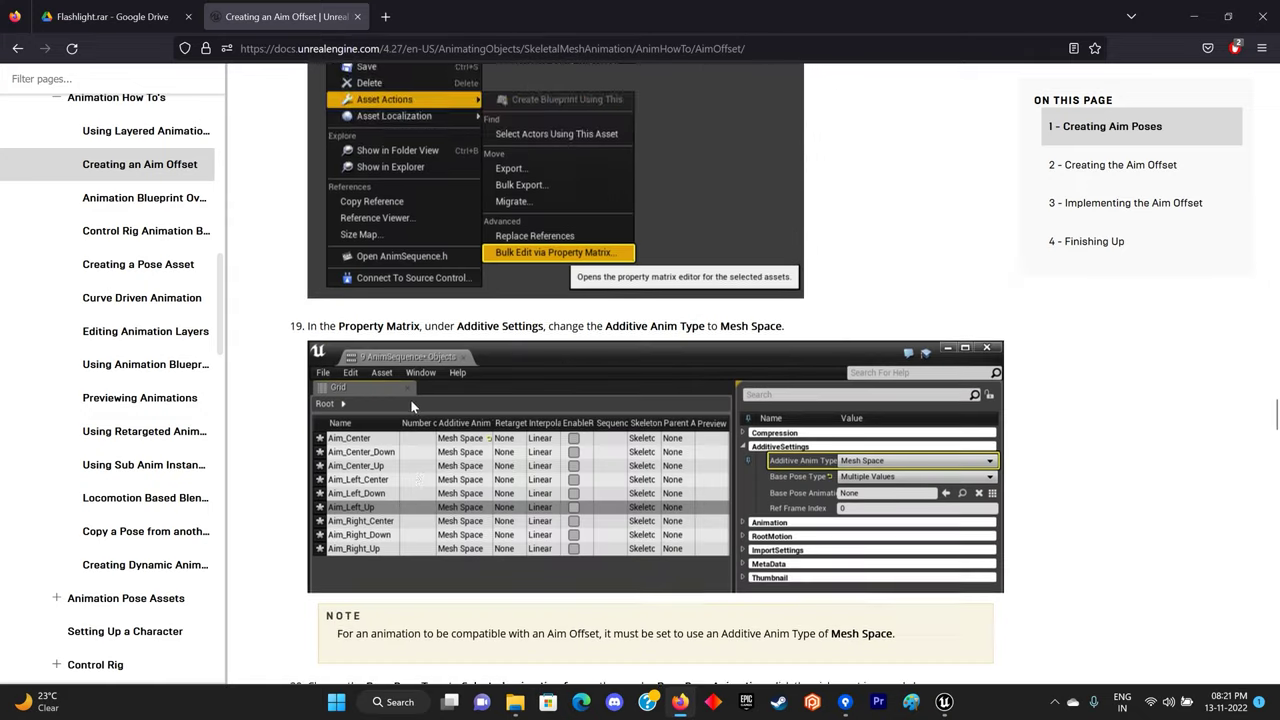
pyautogui.scroll(-4, 410, 399)
pyautogui.scroll(-3, 411, 397)
pyautogui.scroll(3, 411, 400)
pyautogui.scroll(4, 412, 404)
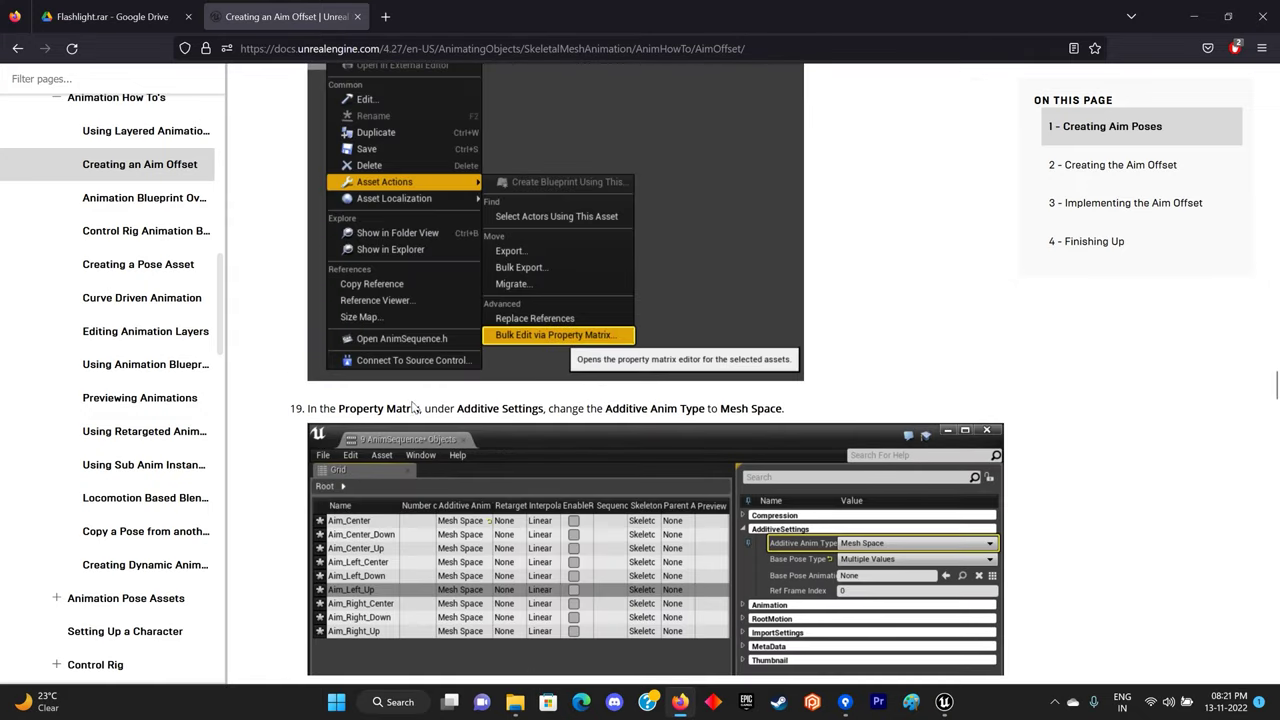
pyautogui.scroll(-3, 500, 408)
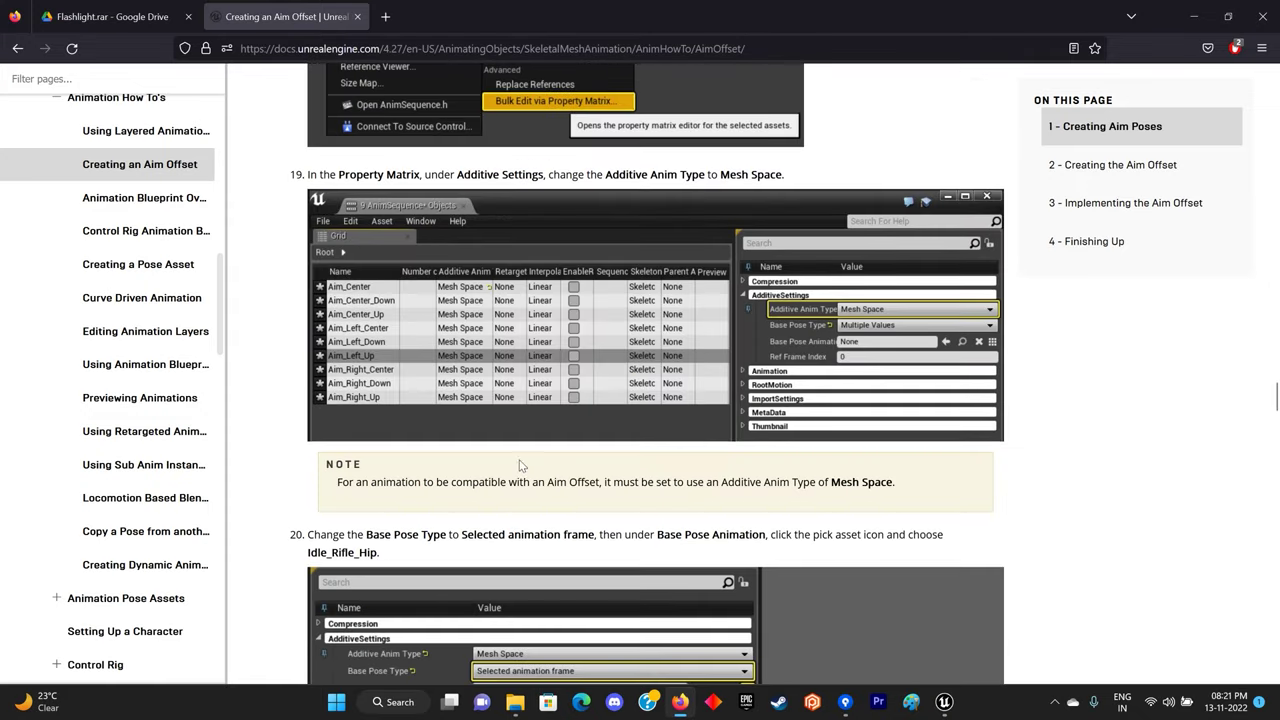
pyautogui.scroll(-2, 516, 458)
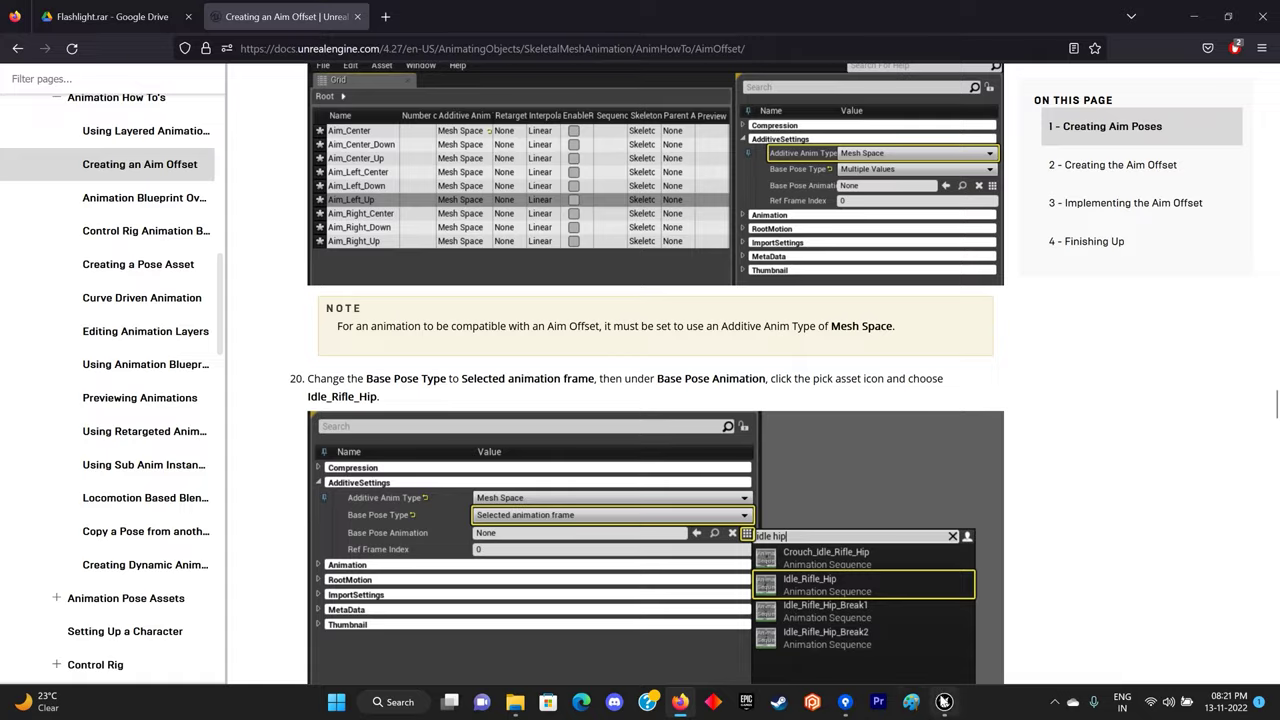
pyautogui.click(944, 701)
pyautogui.hotkey('ctrl', 'space')
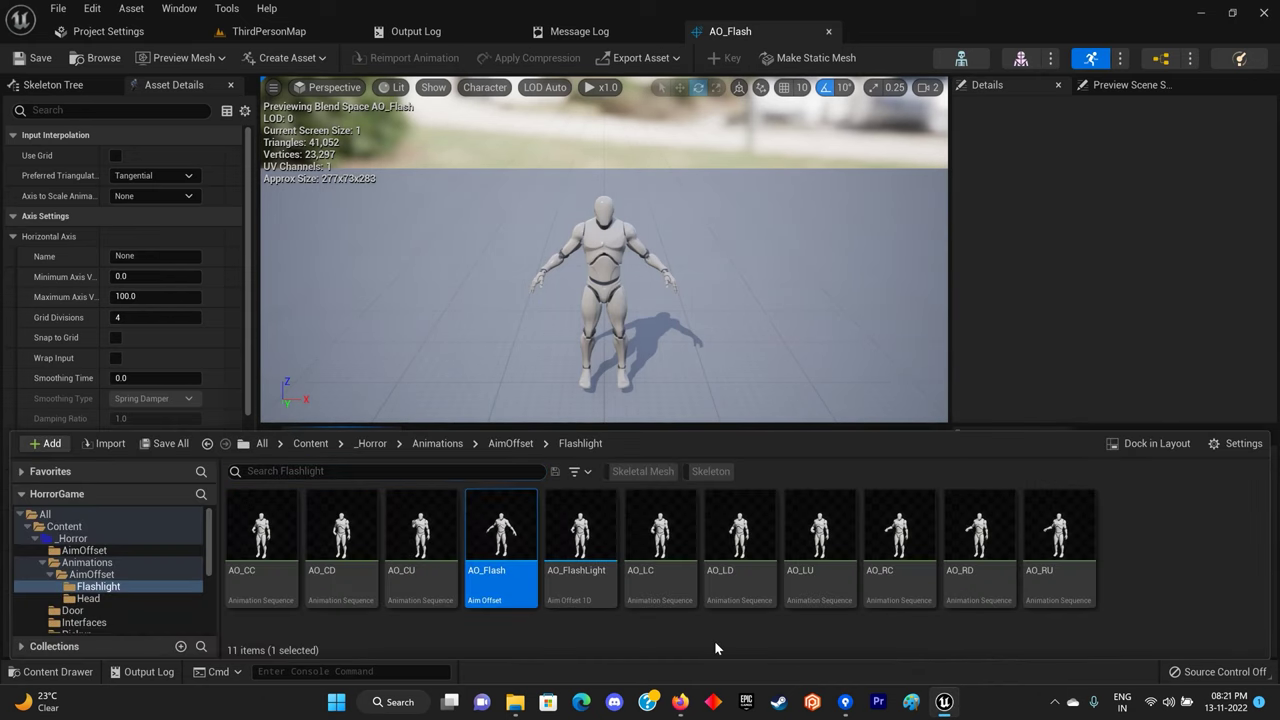
# Select AO_LC through AO_RU and open them in Bulk Edit via Property Matrix.
pyautogui.click(660, 540)
pyautogui.keyDown('shift'); pyautogui.click(1053, 585); pyautogui.keyUp('shift')
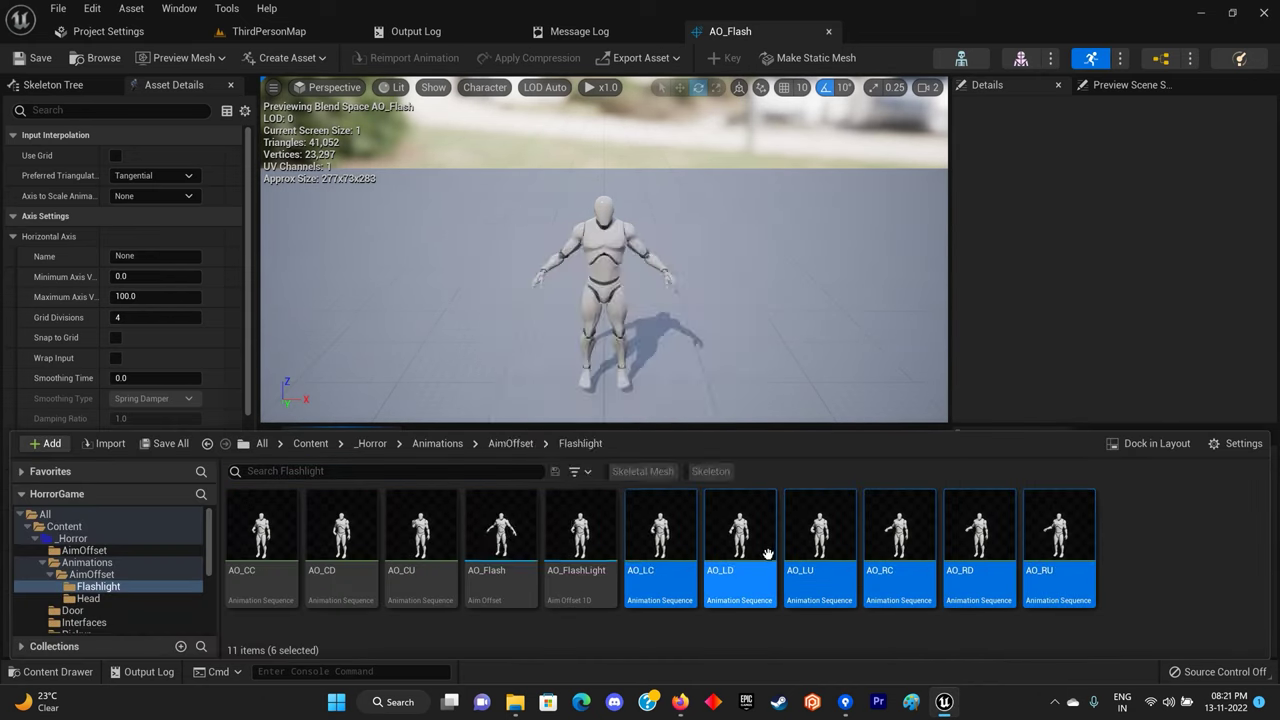
pyautogui.rightClick(752, 563)
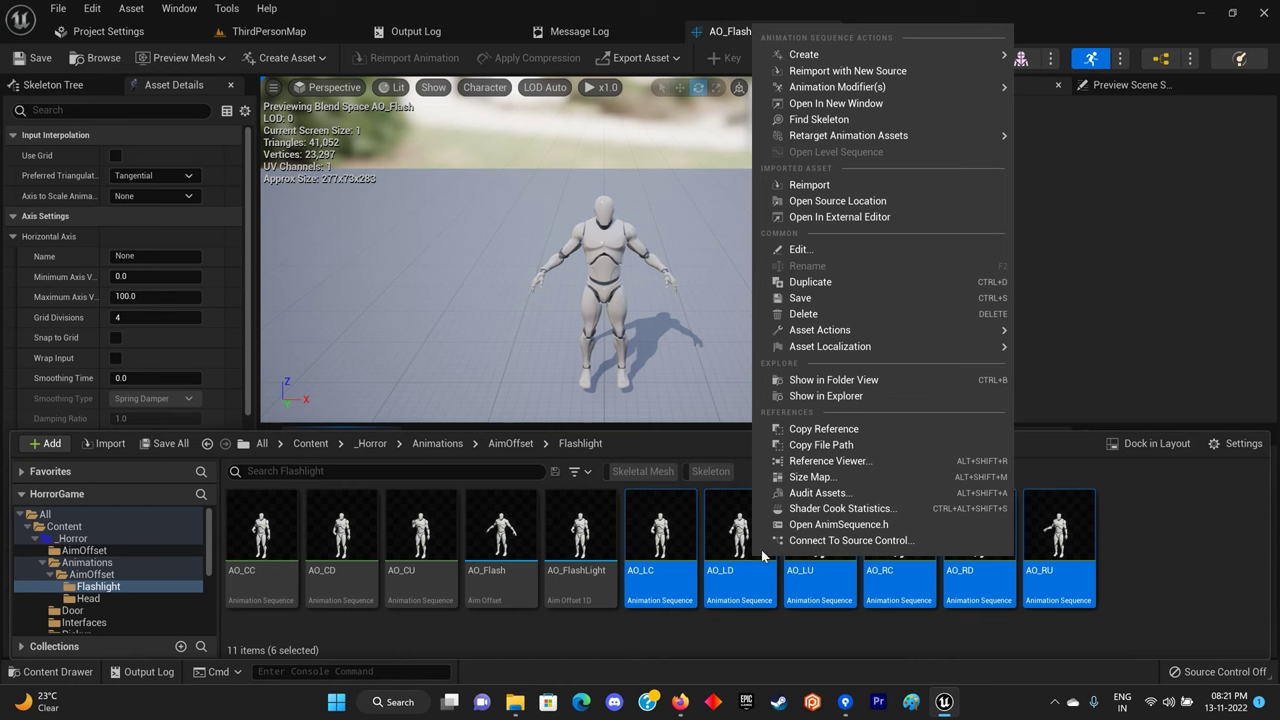
pyautogui.moveTo(883, 332)
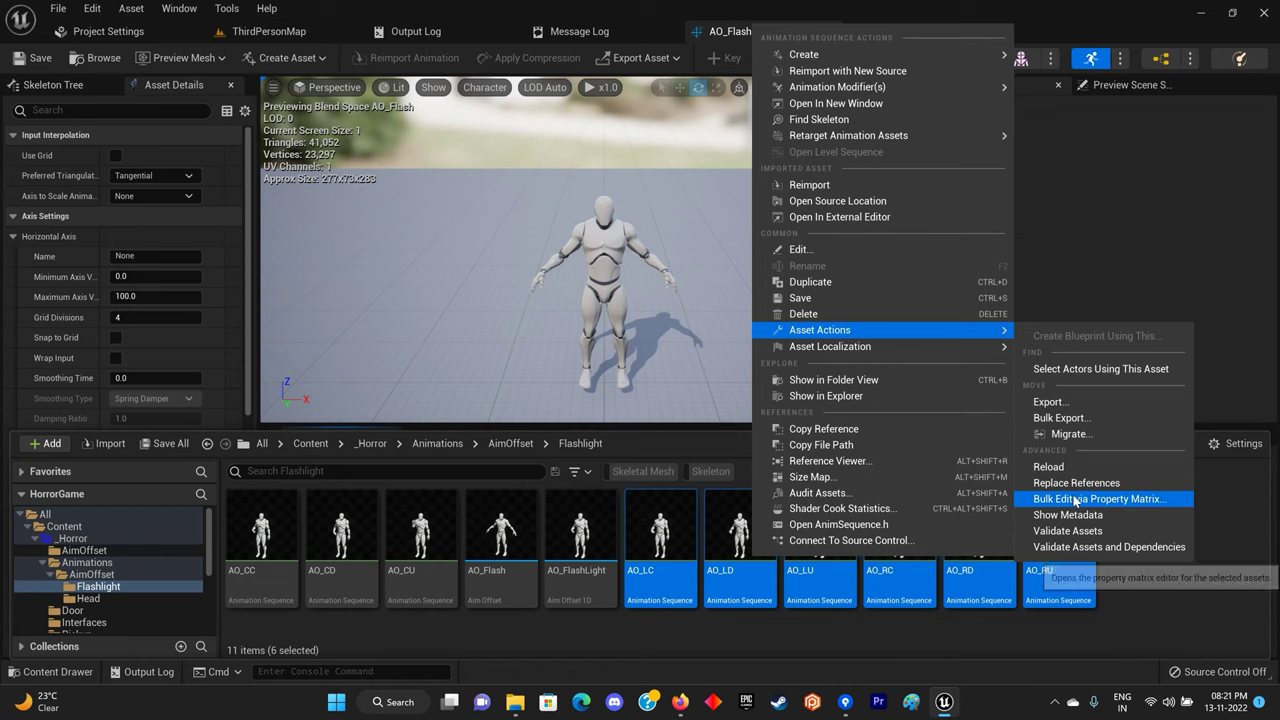
pyautogui.click(1075, 498)
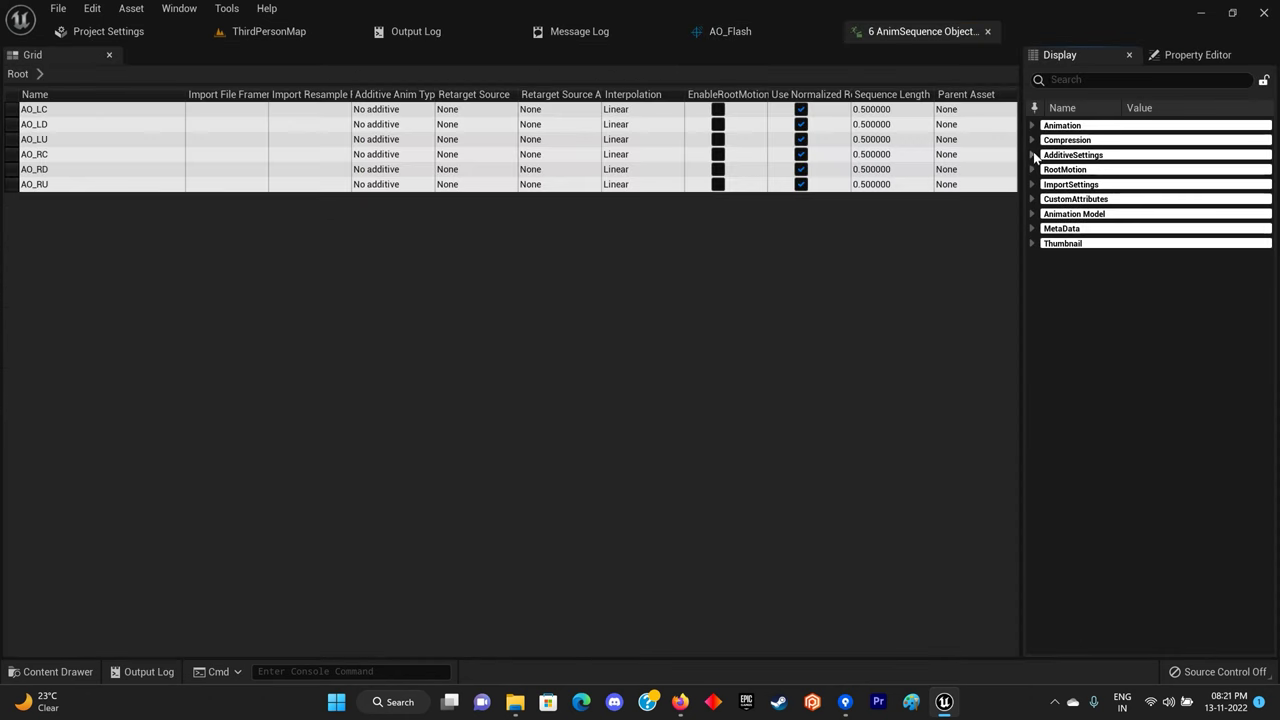
# Set Additive Anim Type to Mesh Space, base pose a selected frame of FlashLight.
pyautogui.click(1033, 155)
pyautogui.click(1150, 170)
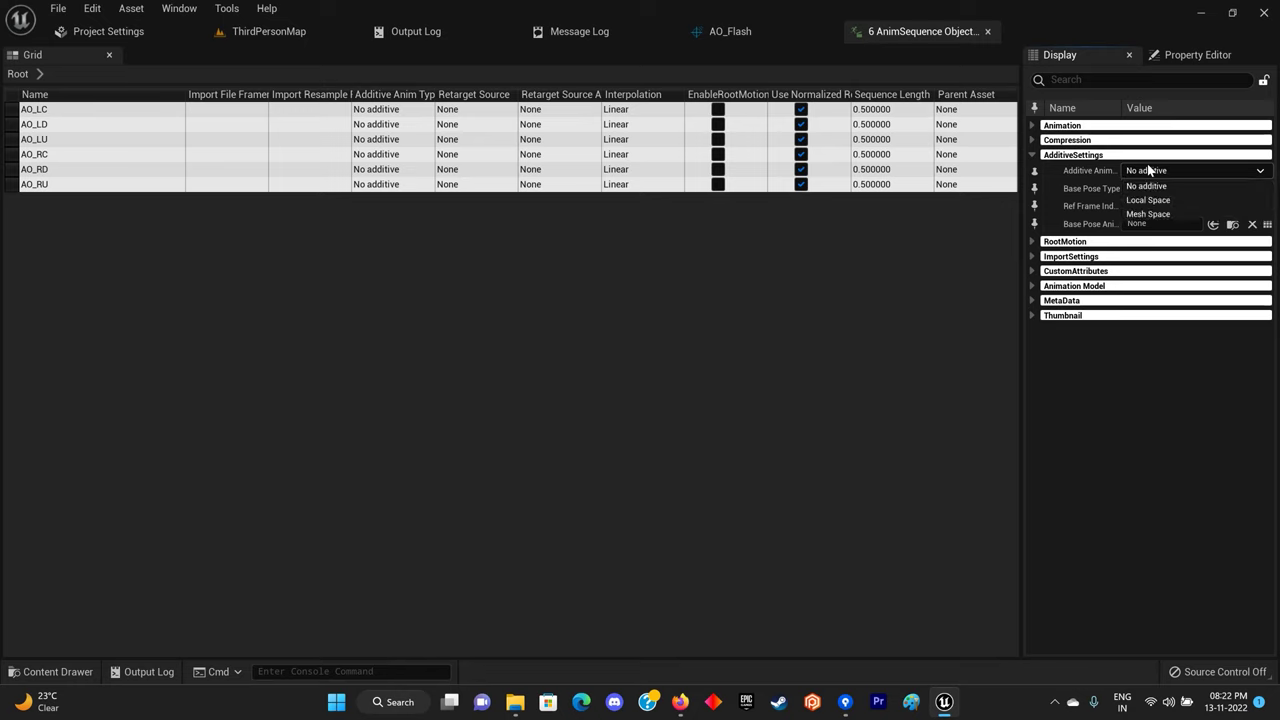
pyautogui.click(1155, 216)
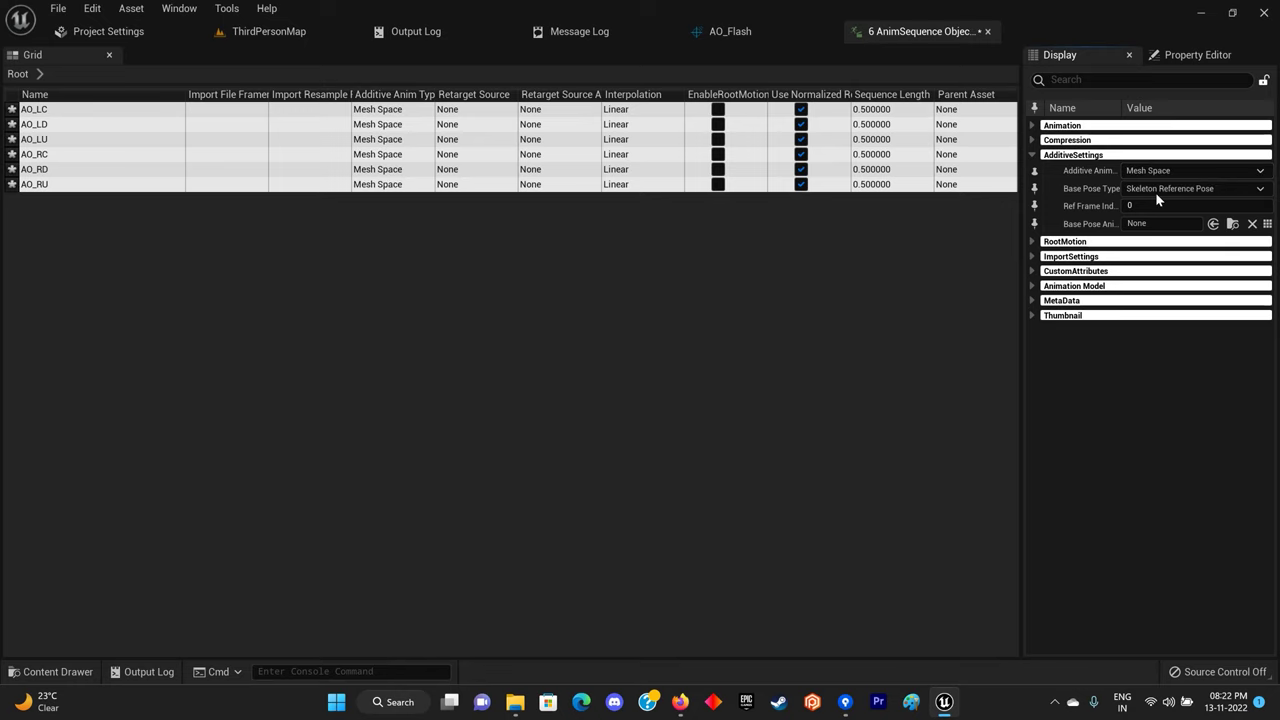
pyautogui.click(1156, 190)
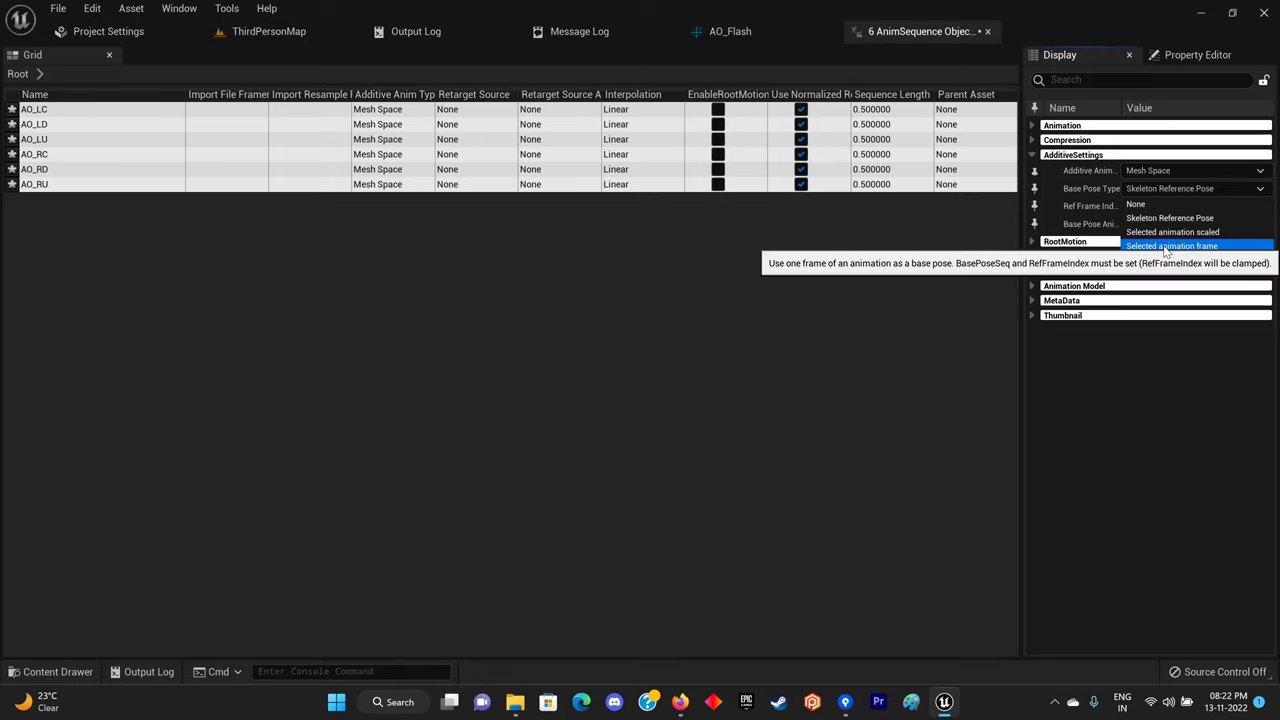
pyautogui.click(1165, 247)
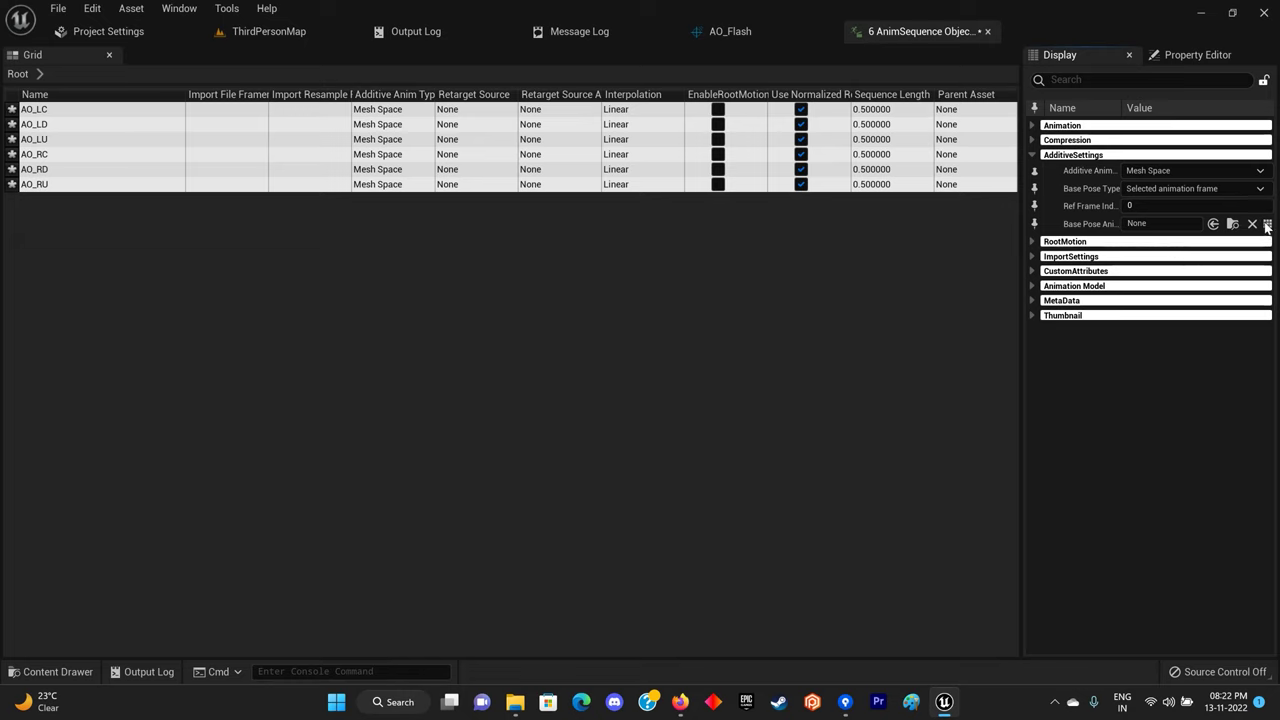
pyautogui.click(1266, 226)
pyautogui.write('fla')
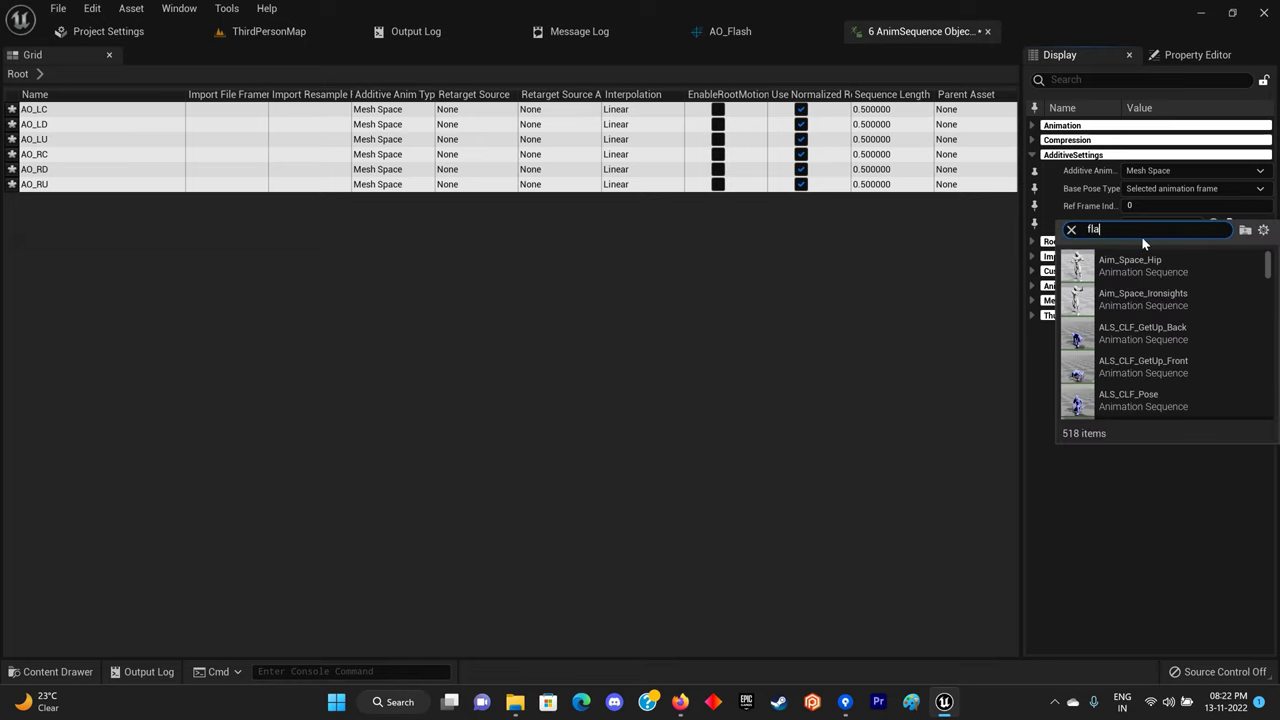
pyautogui.write('shlight')
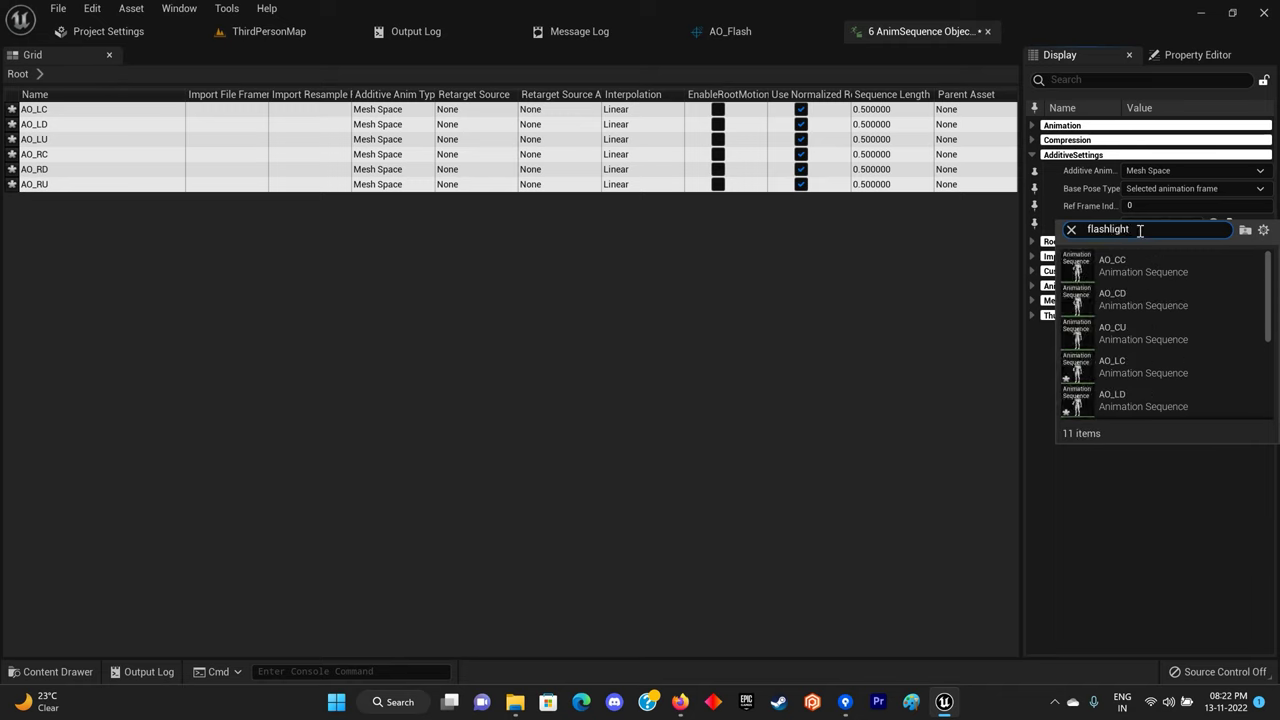
pyautogui.moveTo(1268, 305); pyautogui.dragTo(1268, 400)
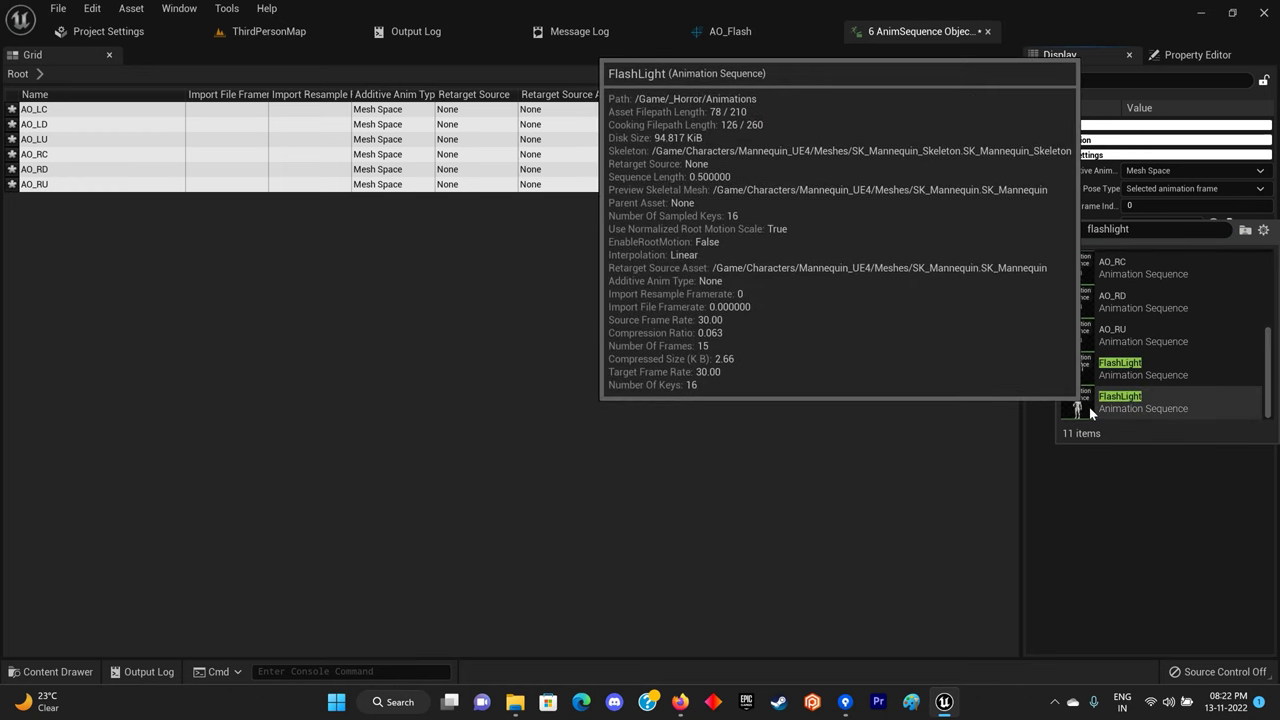
pyautogui.click(1090, 410)
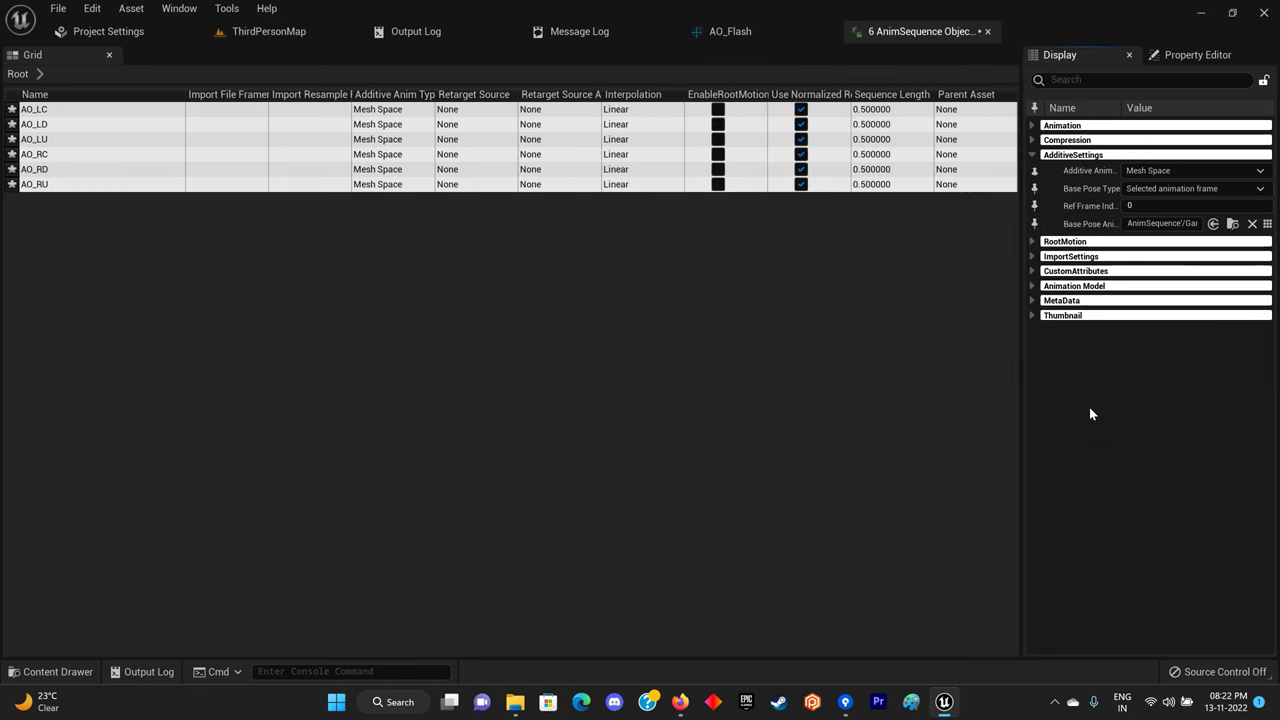
# Save all modified sequences and close the property matrix grid.
pyautogui.click(84, 12)
pyautogui.click(88, 82)
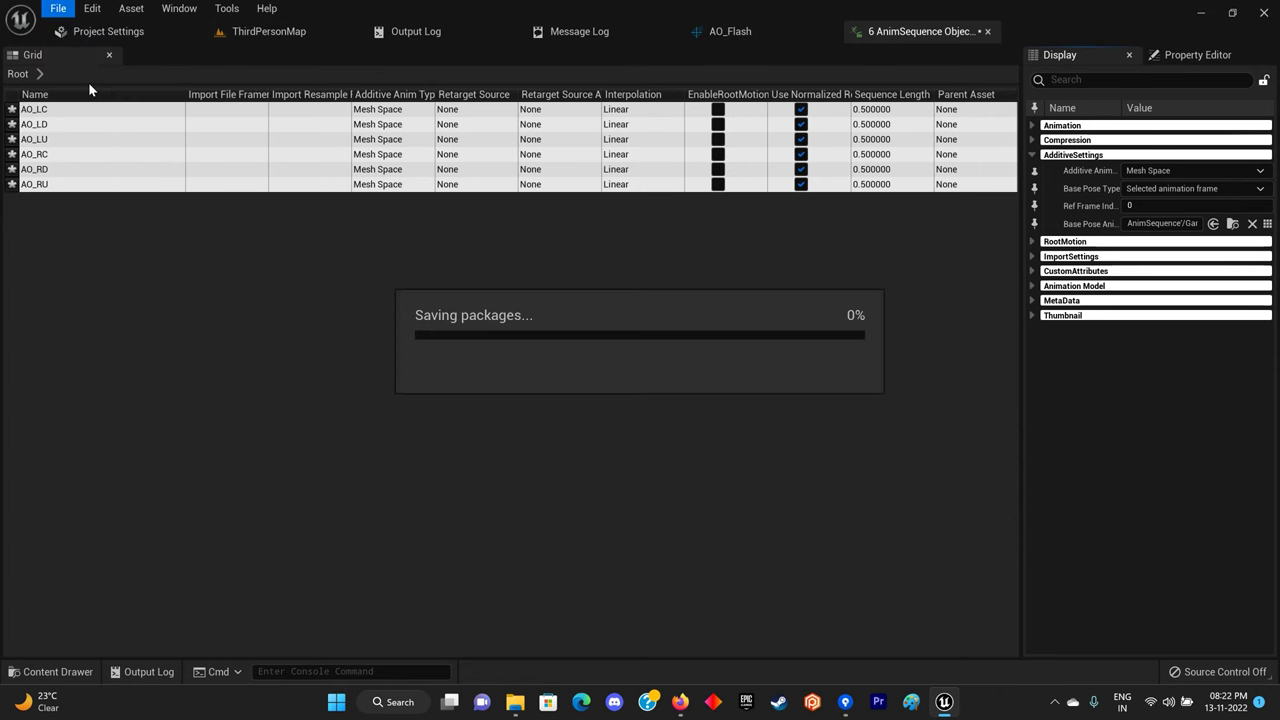
pyautogui.click(987, 31)
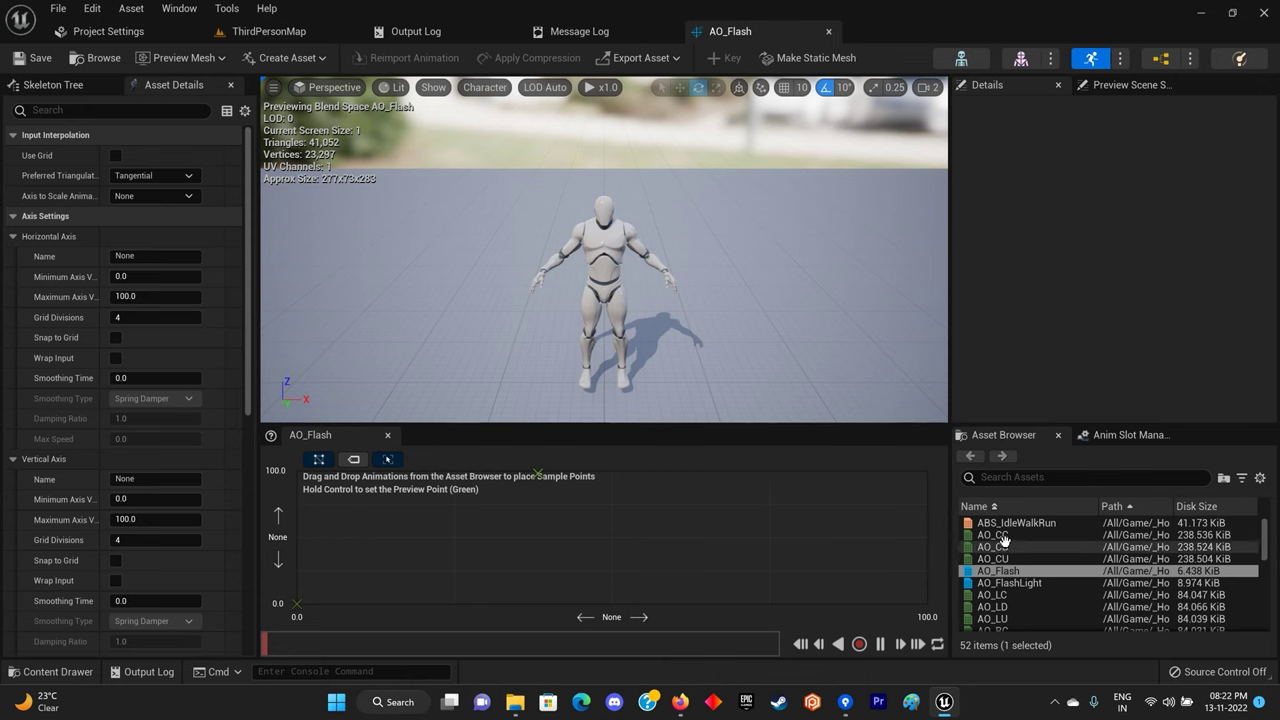
pyautogui.moveTo(993, 535); pyautogui.dragTo(615, 536)
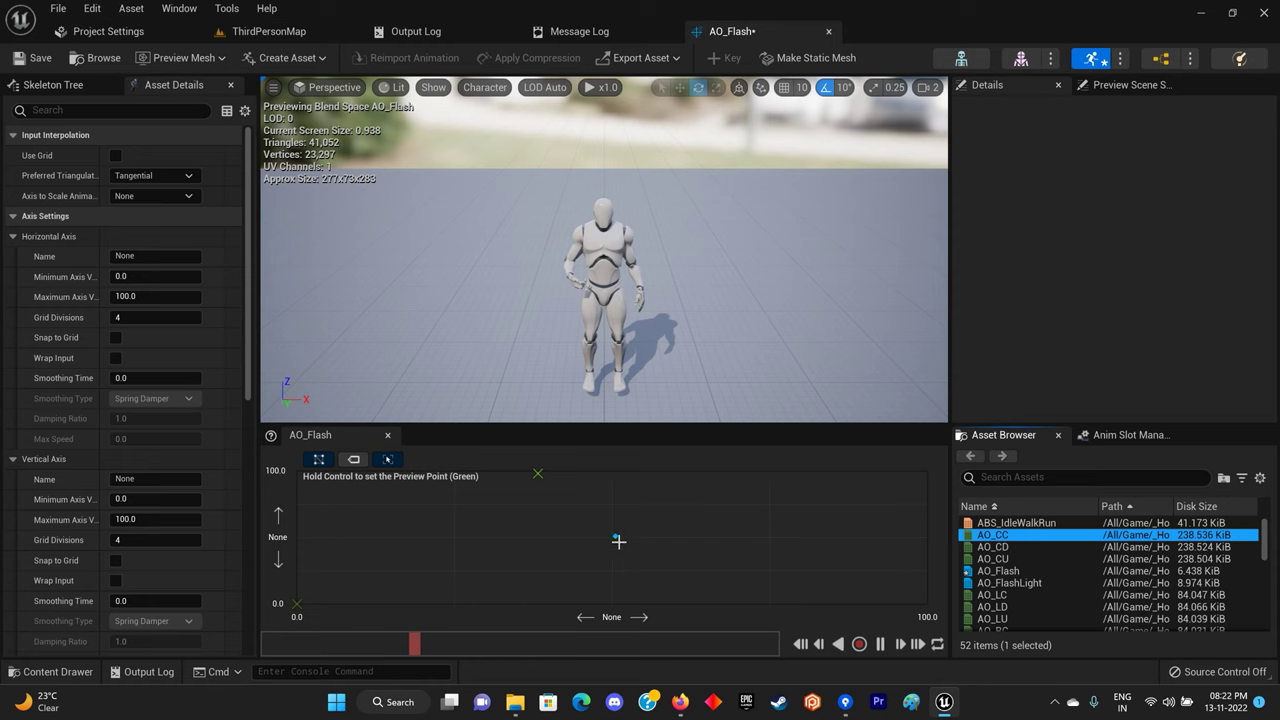
pyautogui.click(614, 535)
pyautogui.press('Delete')
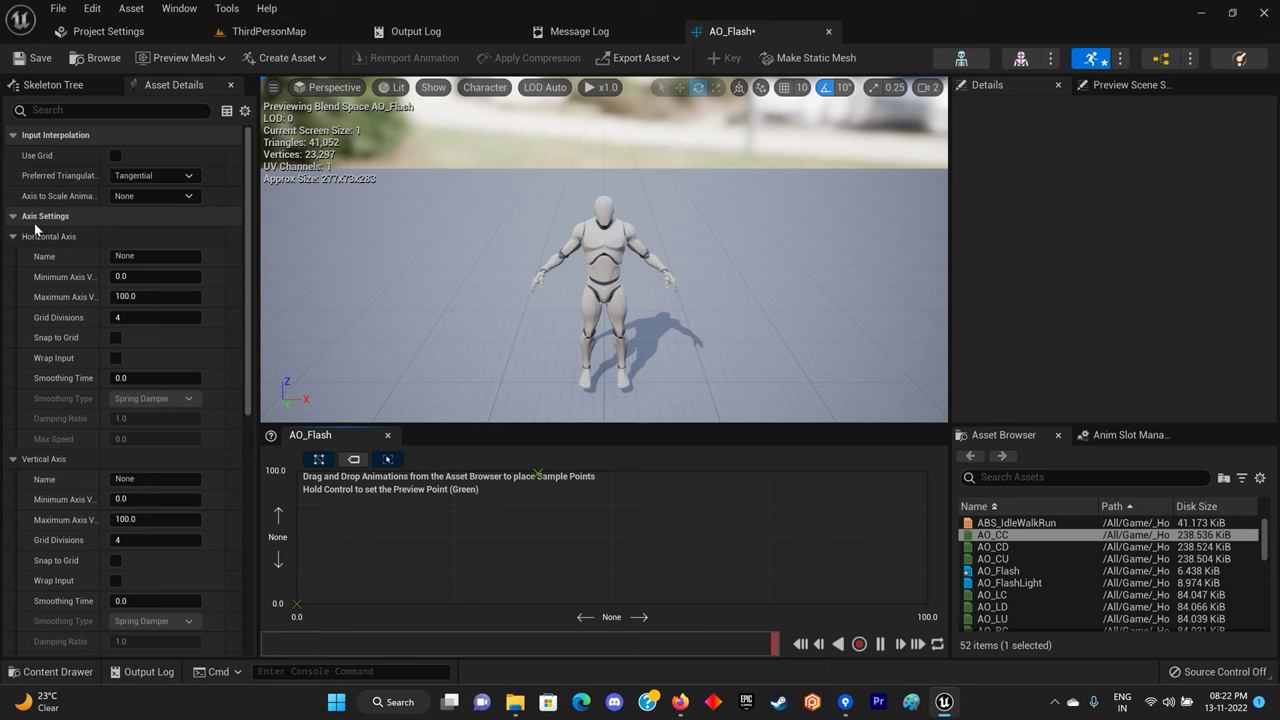
pyautogui.click(152, 255)
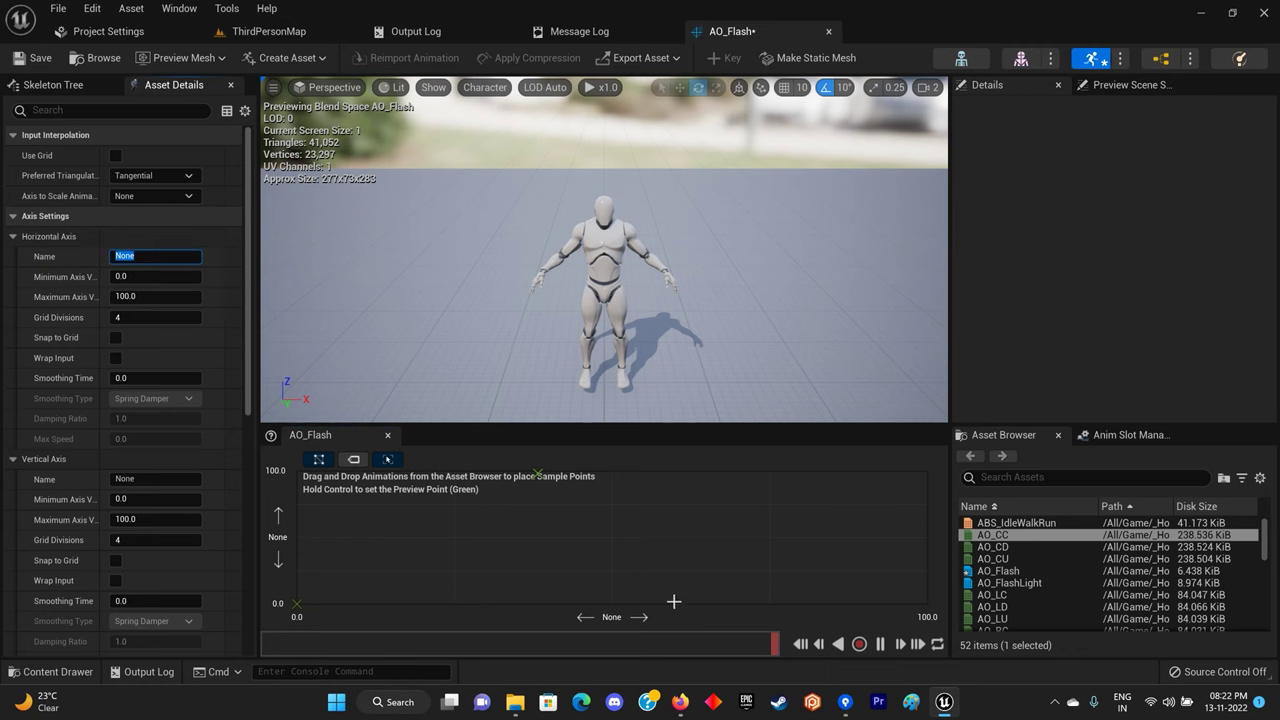
pyautogui.click(680, 702)
pyautogui.scroll(-3, 407, 485)
pyautogui.scroll(-3, 407, 485)
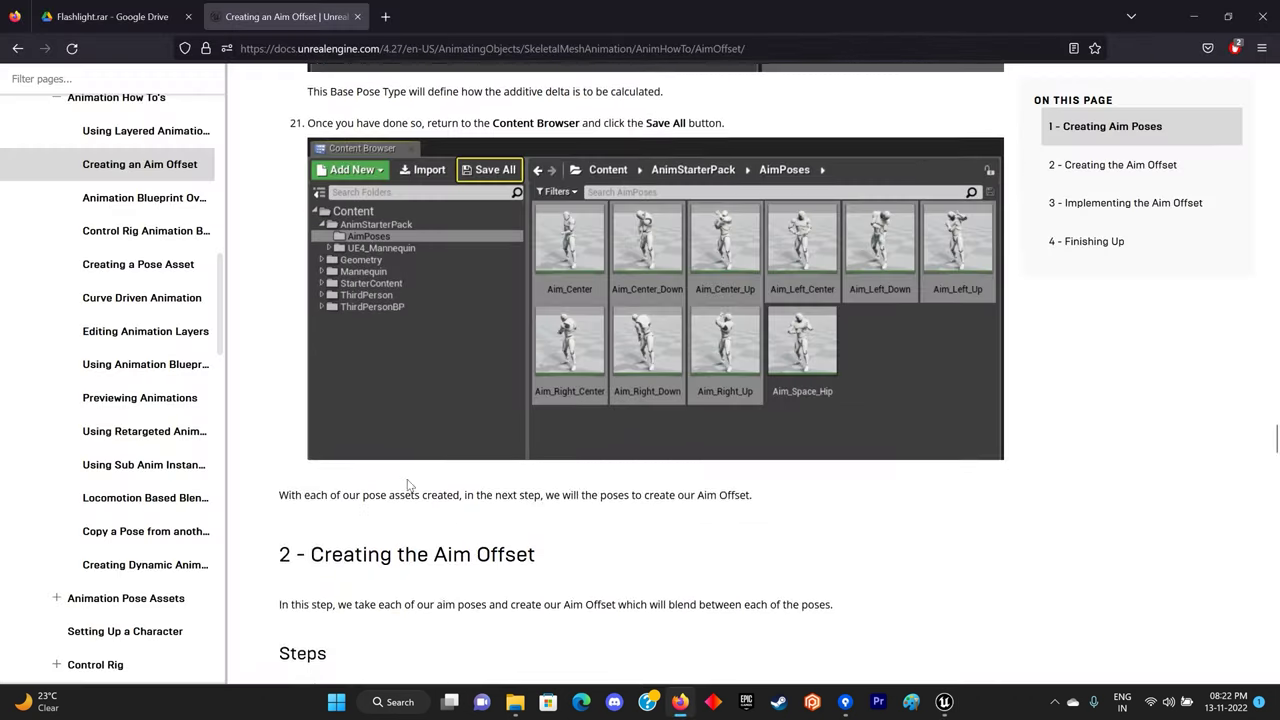
pyautogui.scroll(-3, 407, 485)
pyautogui.scroll(-3, 407, 485)
pyautogui.scroll(-3, 407, 485)
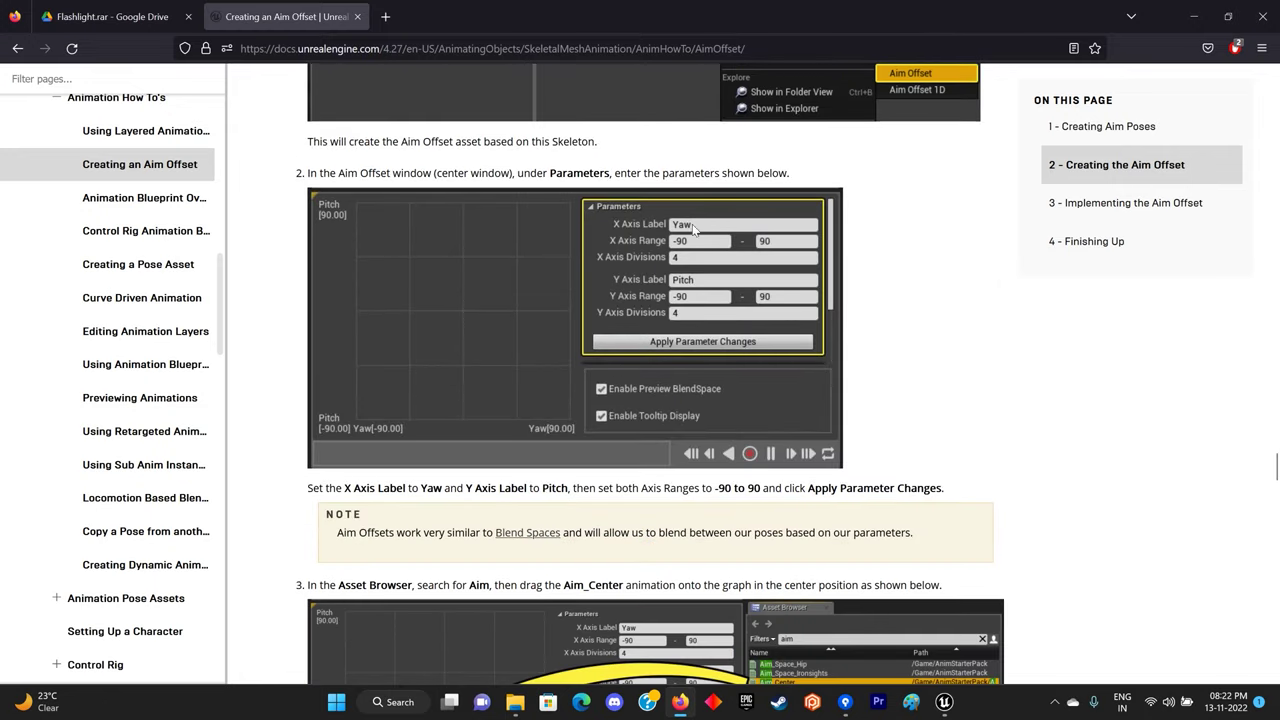
pyautogui.click(943, 703)
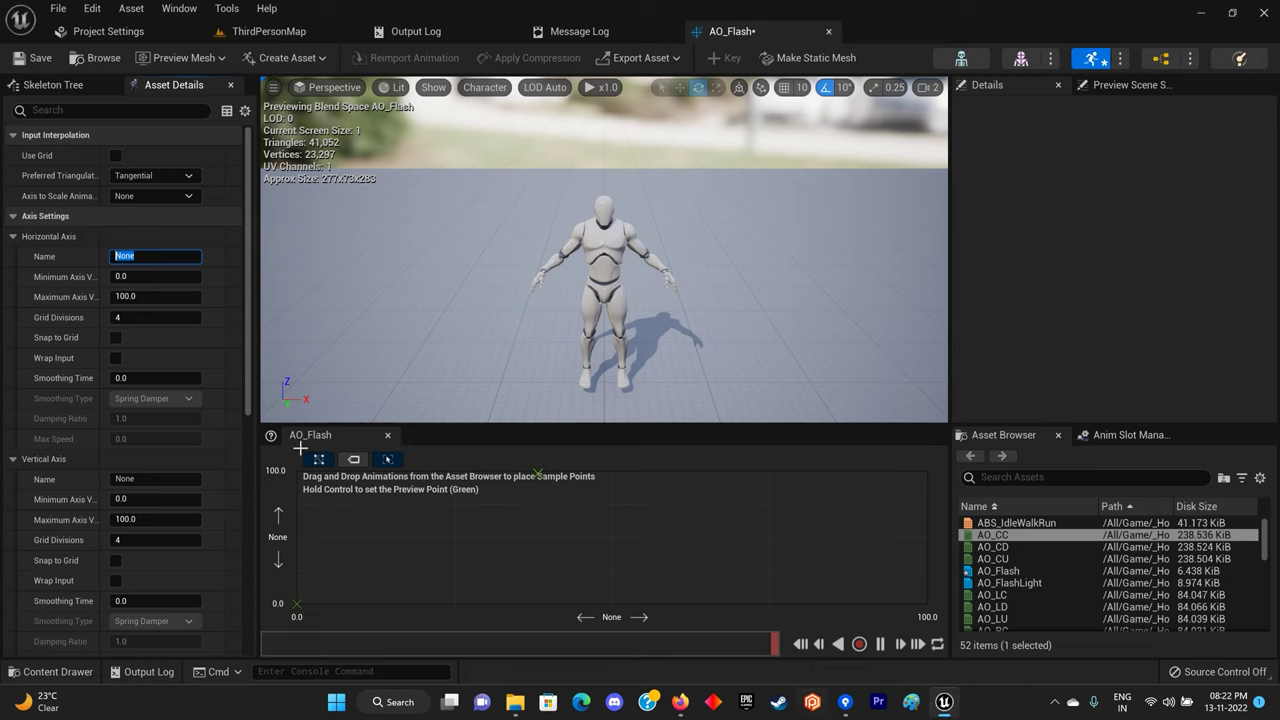
# Name the horizontal axis Yaw with range -90 to 90 and Snap to Grid on.
pyautogui.press('Tab')
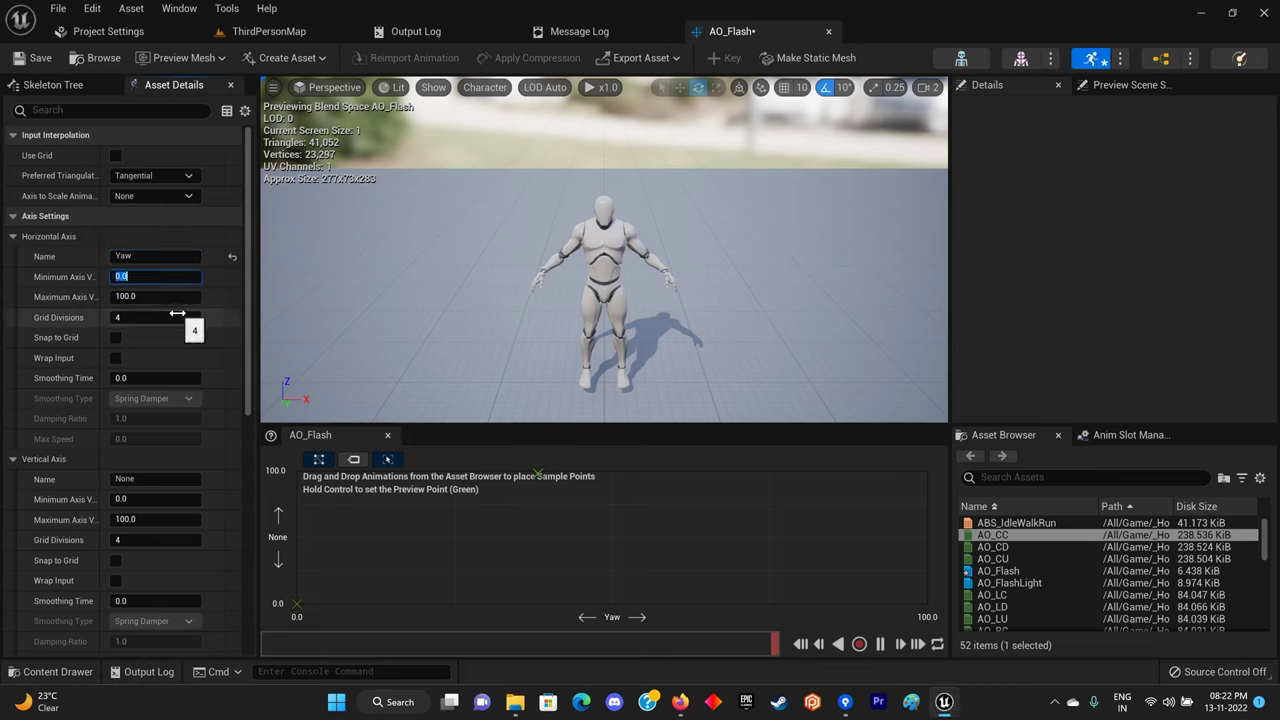
pyautogui.write('0')
pyautogui.press('Tab')
pyautogui.write('90')
pyautogui.press('Tab')
pyautogui.press('space')
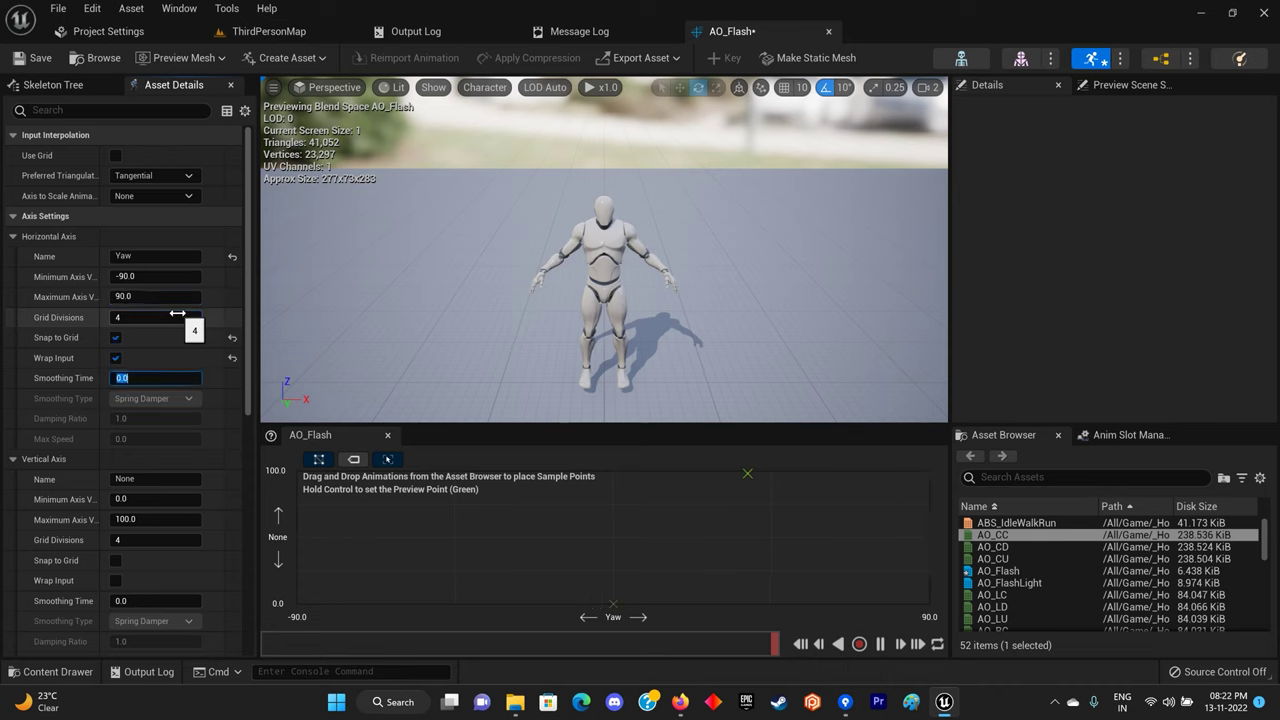
pyautogui.write('0.1')
# Reset horizontal smoothing time to 0 and set the Pitch axis minimum to -90.
pyautogui.press('Tab')
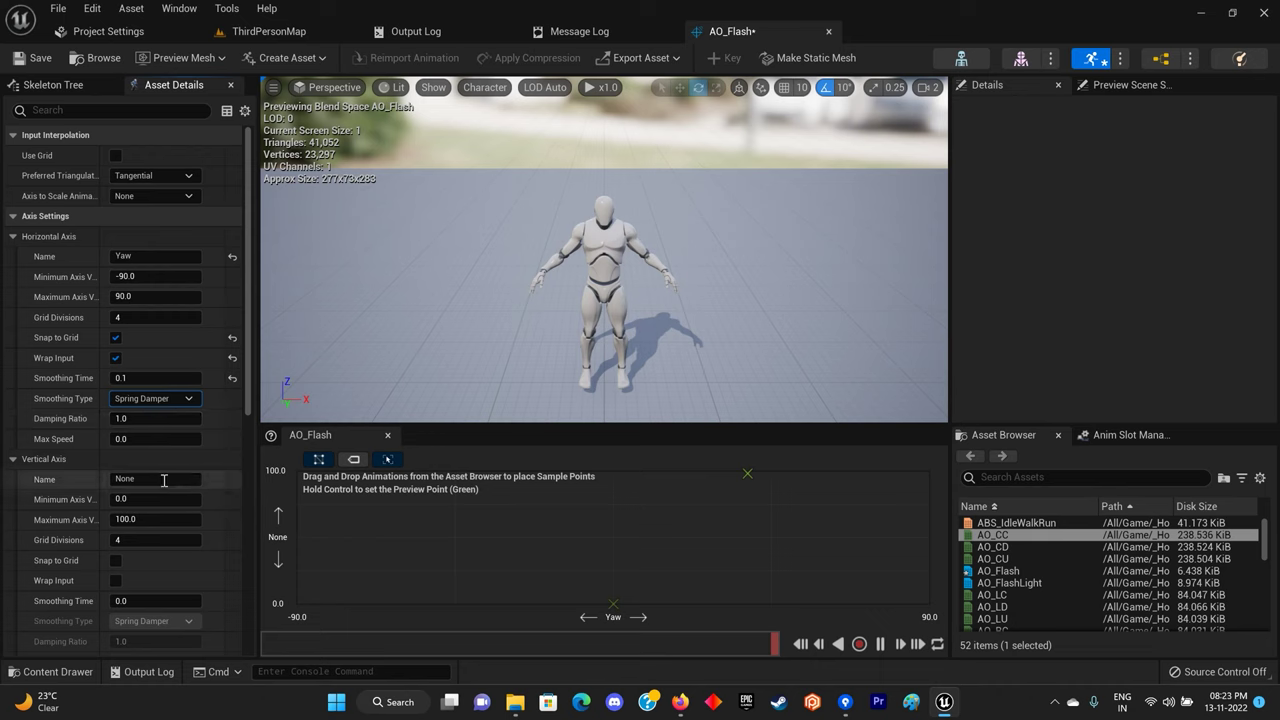
pyautogui.click(232, 378)
pyautogui.write('Pitch')
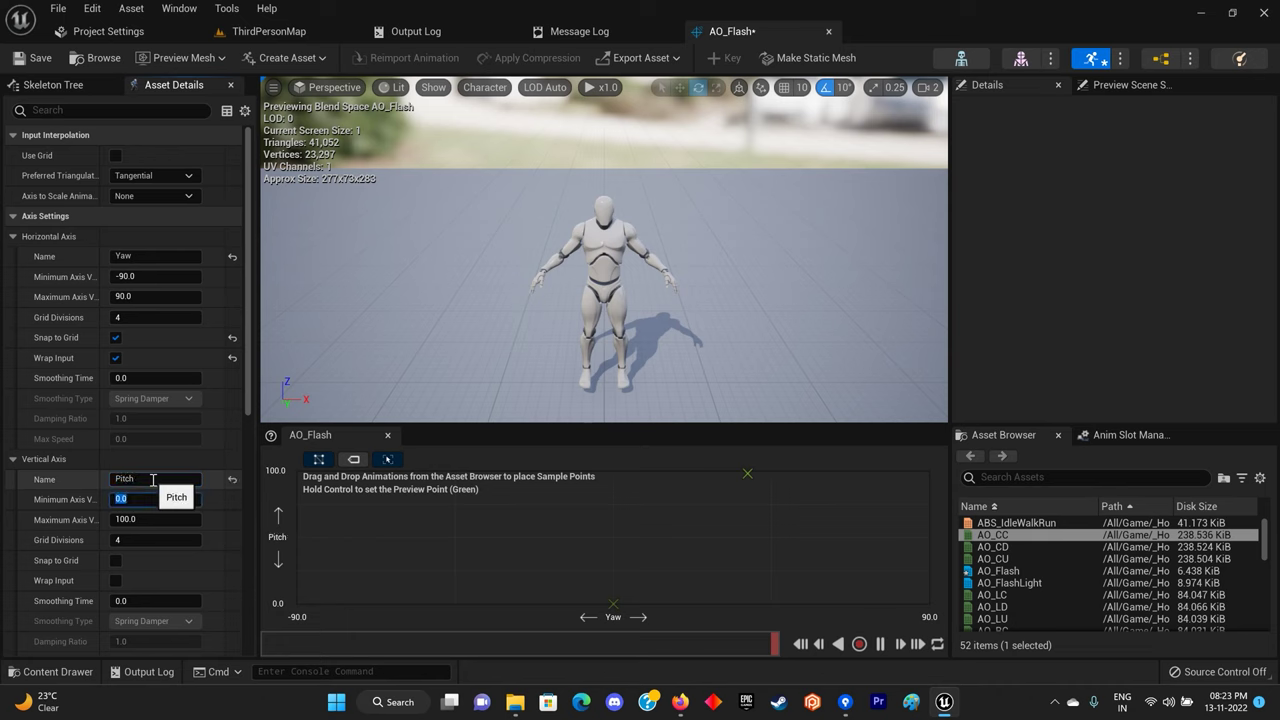
pyautogui.click(137, 498)
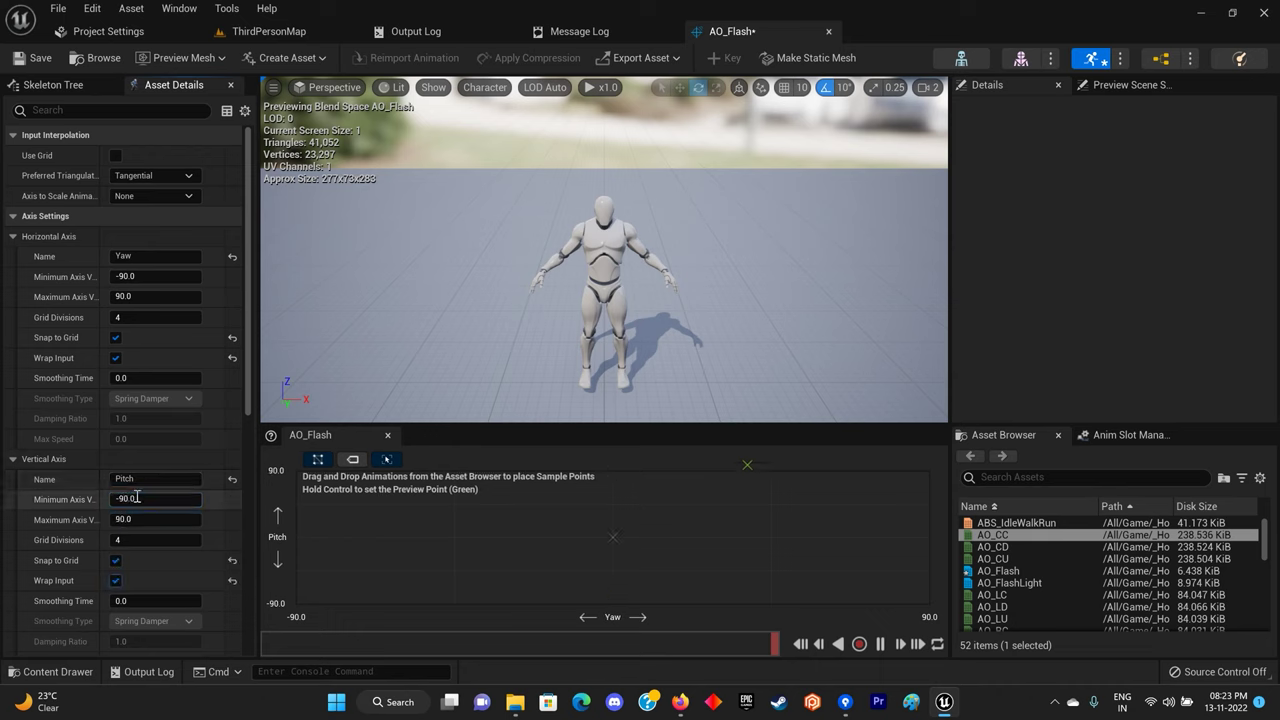
pyautogui.press('Return')
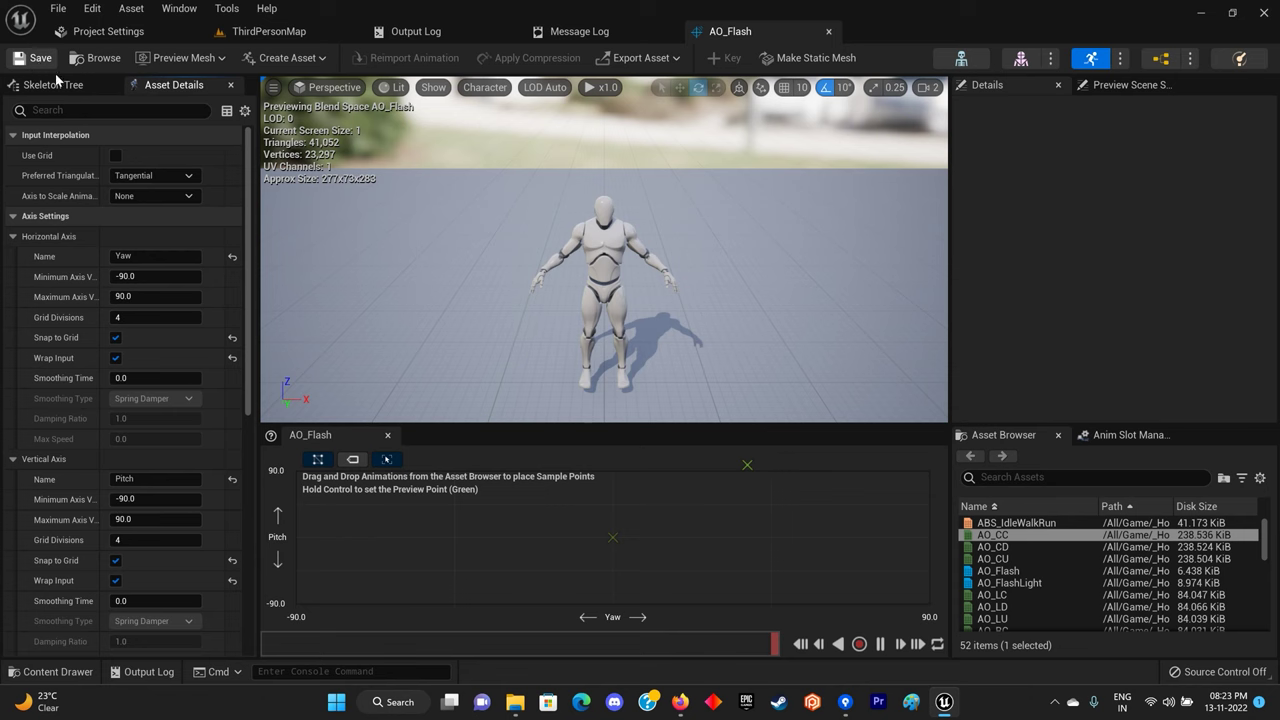
# Place AO_CC, AO_CD and AO_CU down the grid's centre column and preview pitch ±90.
pyautogui.moveTo(993, 535); pyautogui.dragTo(632, 539)
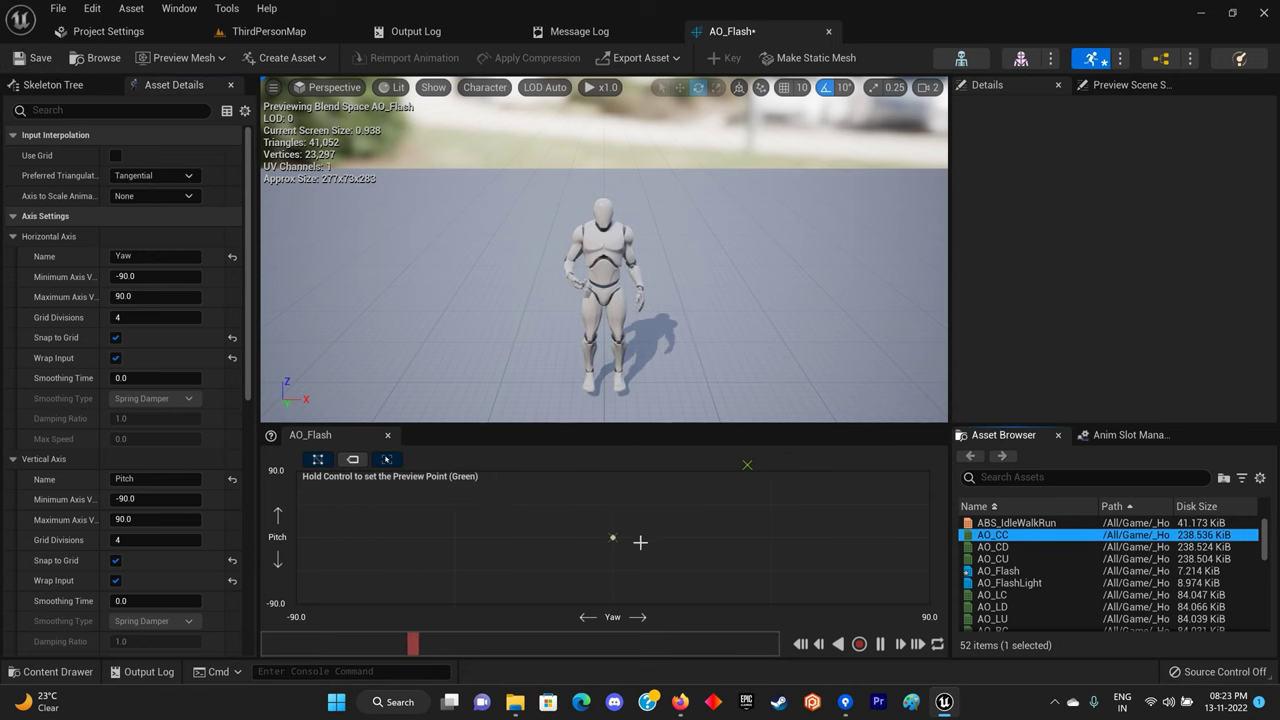
pyautogui.moveTo(993, 547); pyautogui.dragTo(607, 583)
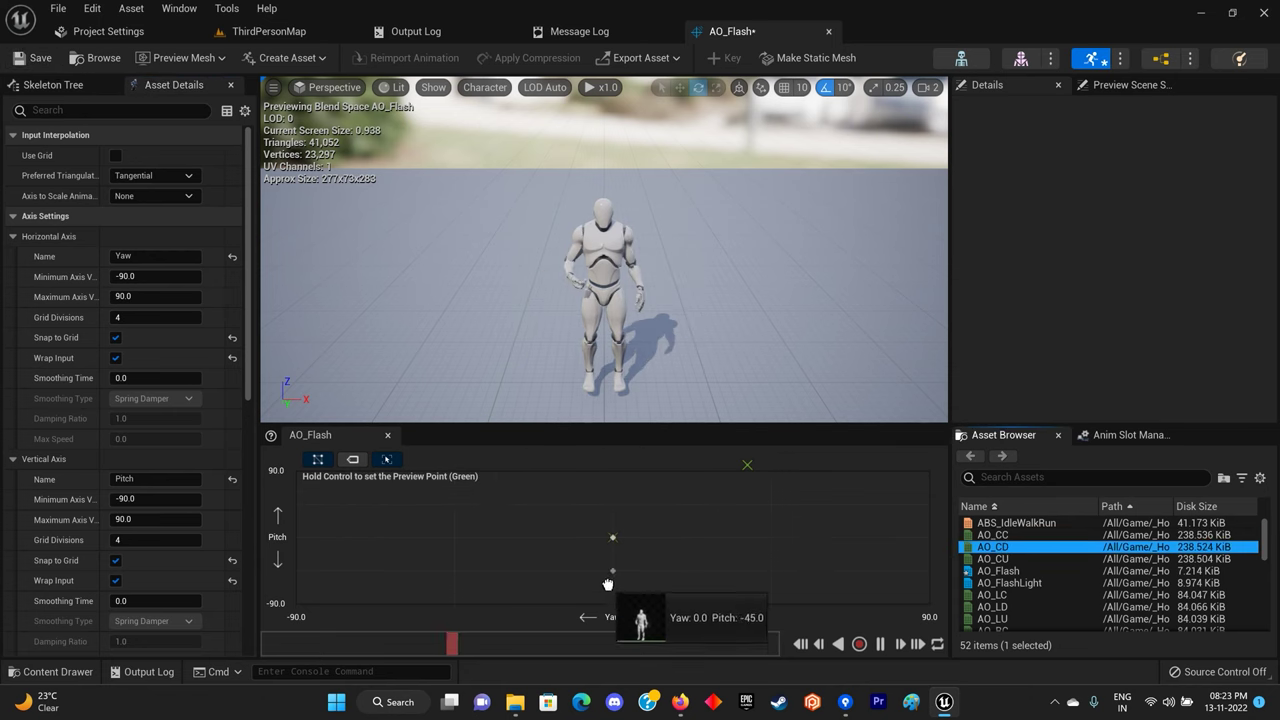
pyautogui.moveTo(993, 559); pyautogui.dragTo(605, 483)
pyautogui.keyDown('ctrl'); pyautogui.moveTo(615, 552); pyautogui.dragTo(614, 476); pyautogui.keyUp('ctrl')
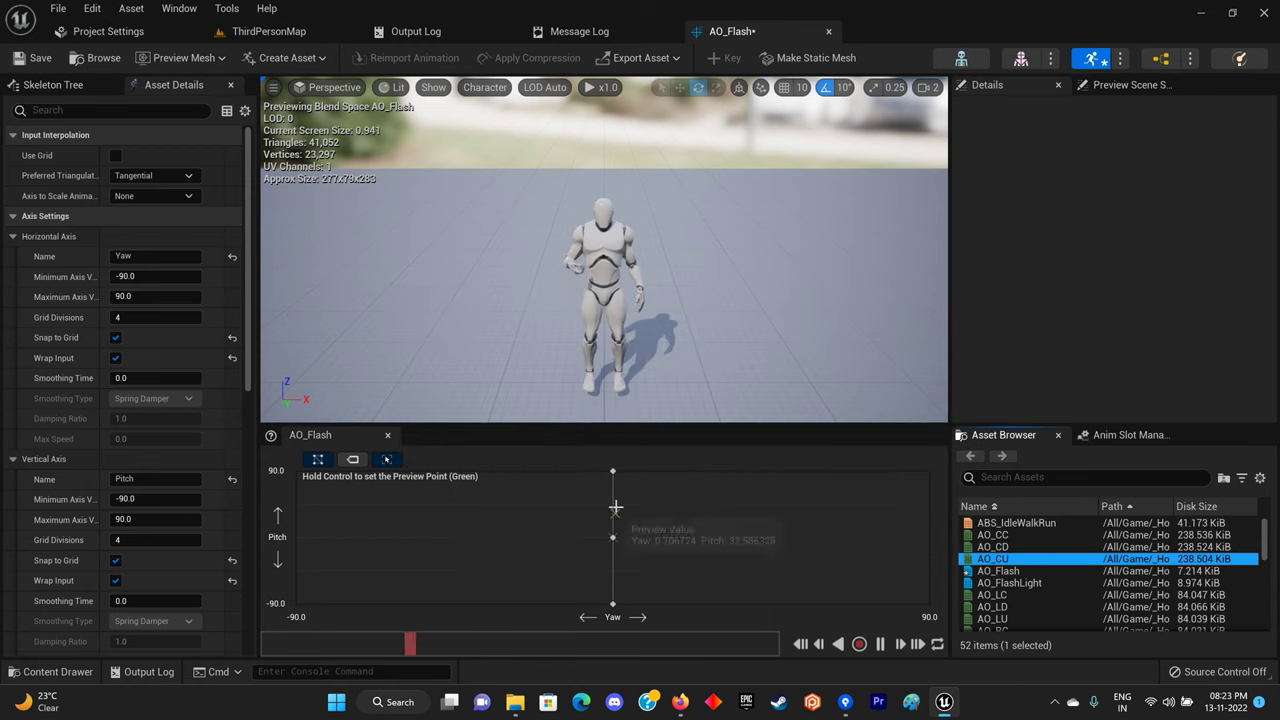
pyautogui.keyDown('ctrl'); pyautogui.moveTo(614, 476); pyautogui.dragTo(612, 601); pyautogui.keyUp('ctrl')
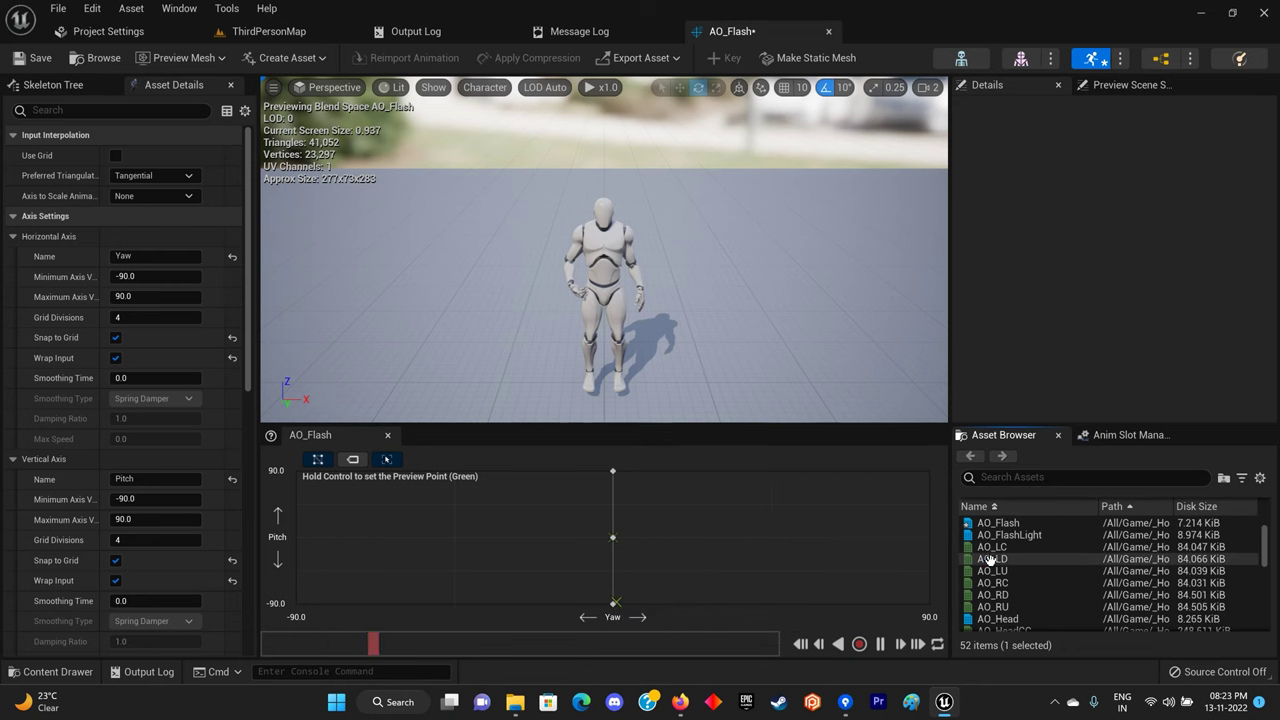
pyautogui.scroll(-2, 990, 555)
# Add AO_LD and AO_LU on the left side, deleting the misplaced AO_LC sample.
pyautogui.moveTo(990, 549); pyautogui.dragTo(298, 537)
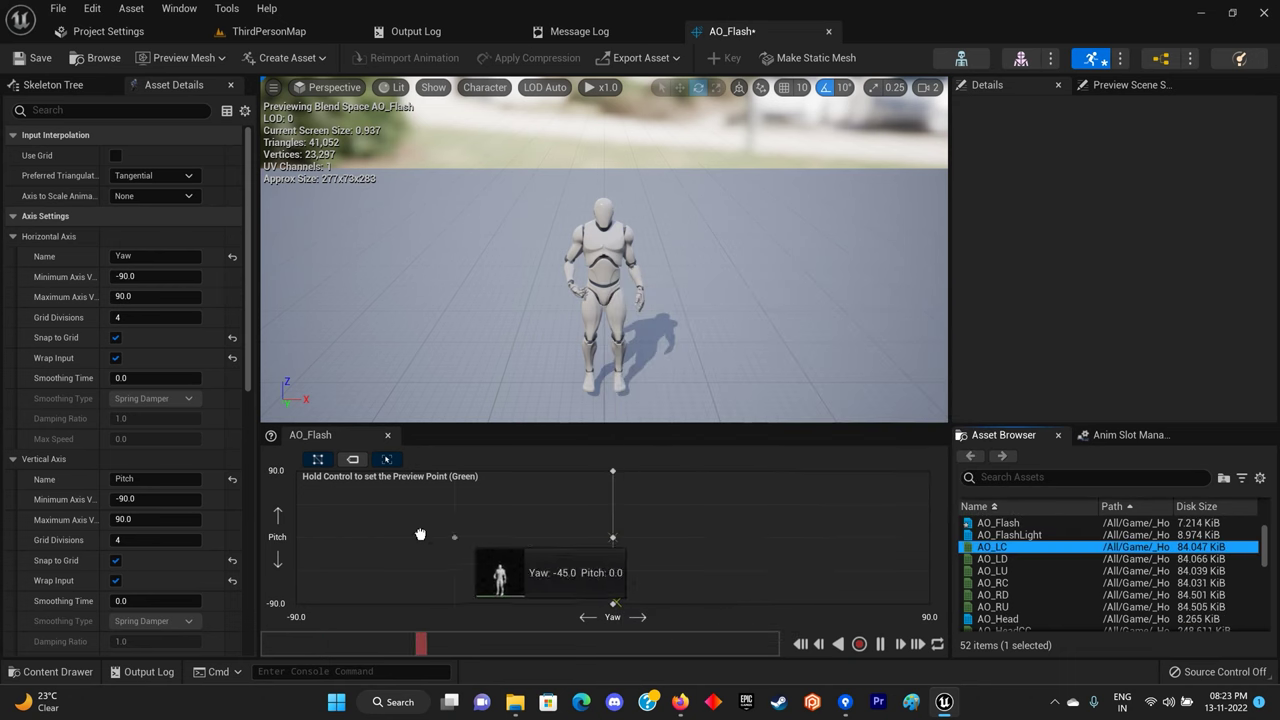
pyautogui.moveTo(1000, 556); pyautogui.dragTo(297, 539)
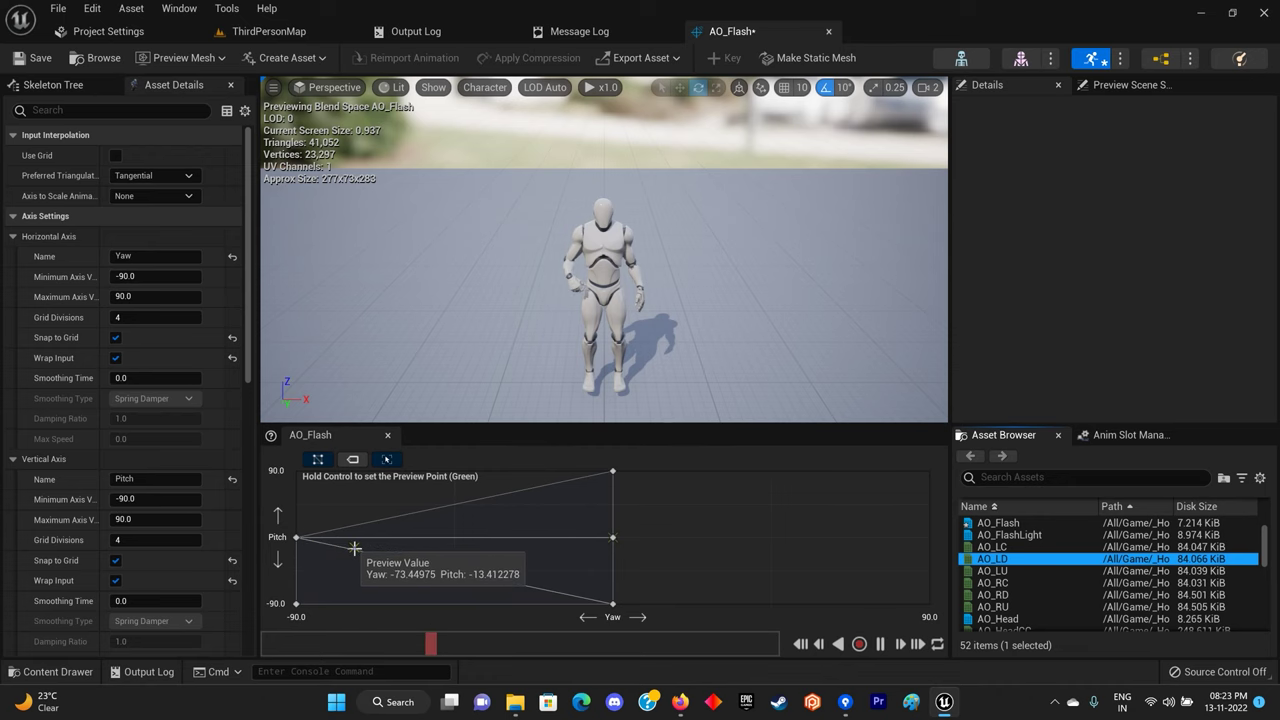
pyautogui.click(296, 537)
pyautogui.press('Delete')
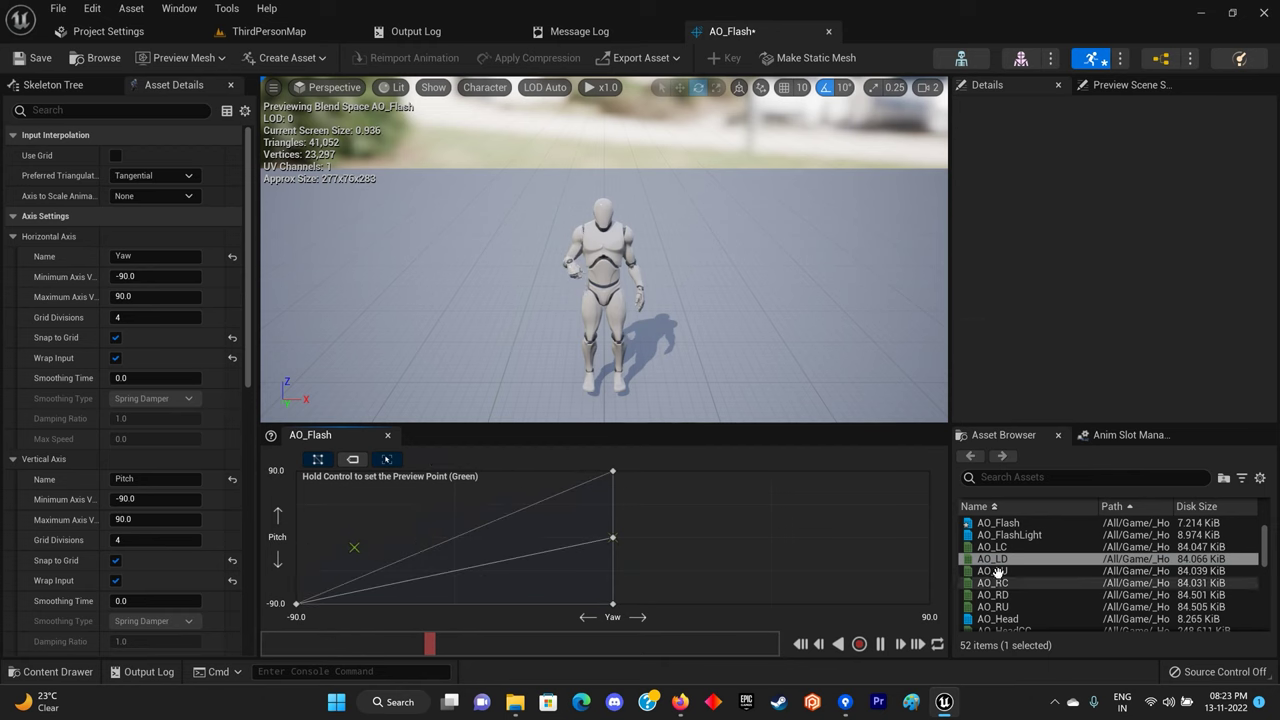
pyautogui.moveTo(993, 570); pyautogui.dragTo(317, 482)
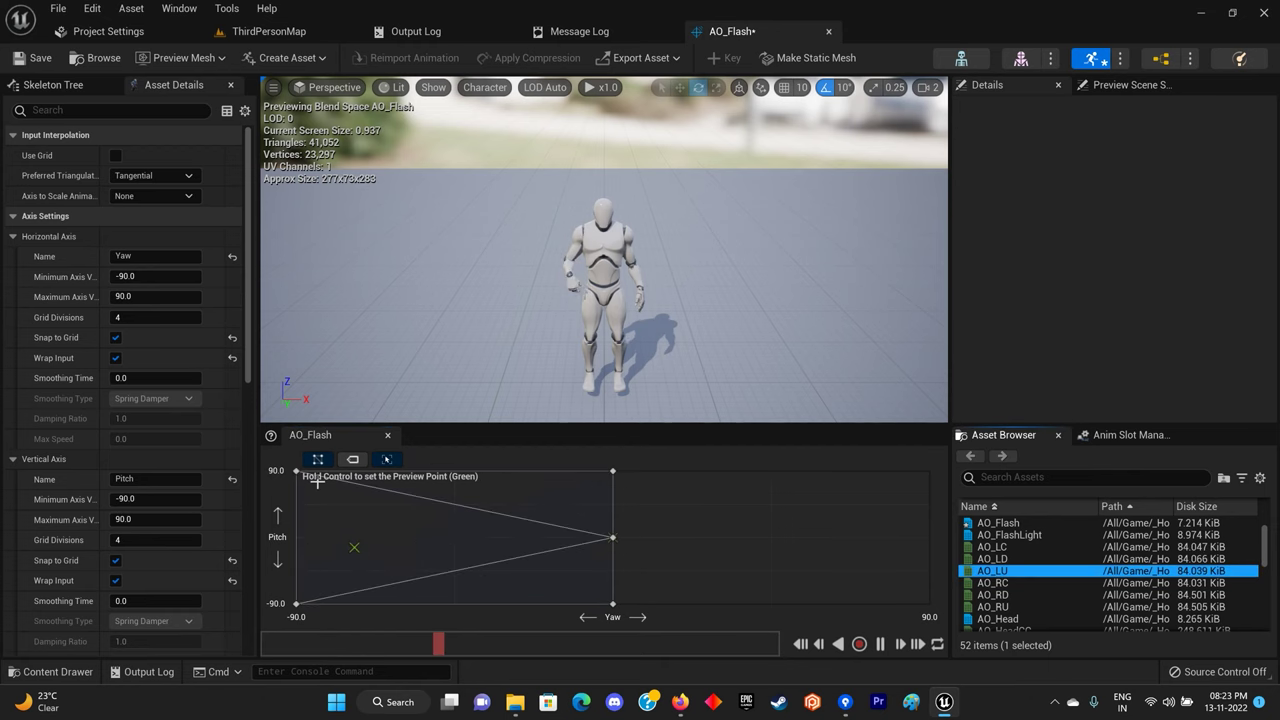
# Place AO_RC, AO_RD and AO_RU along the right edge and save AO_Flash.
pyautogui.moveTo(298, 601)
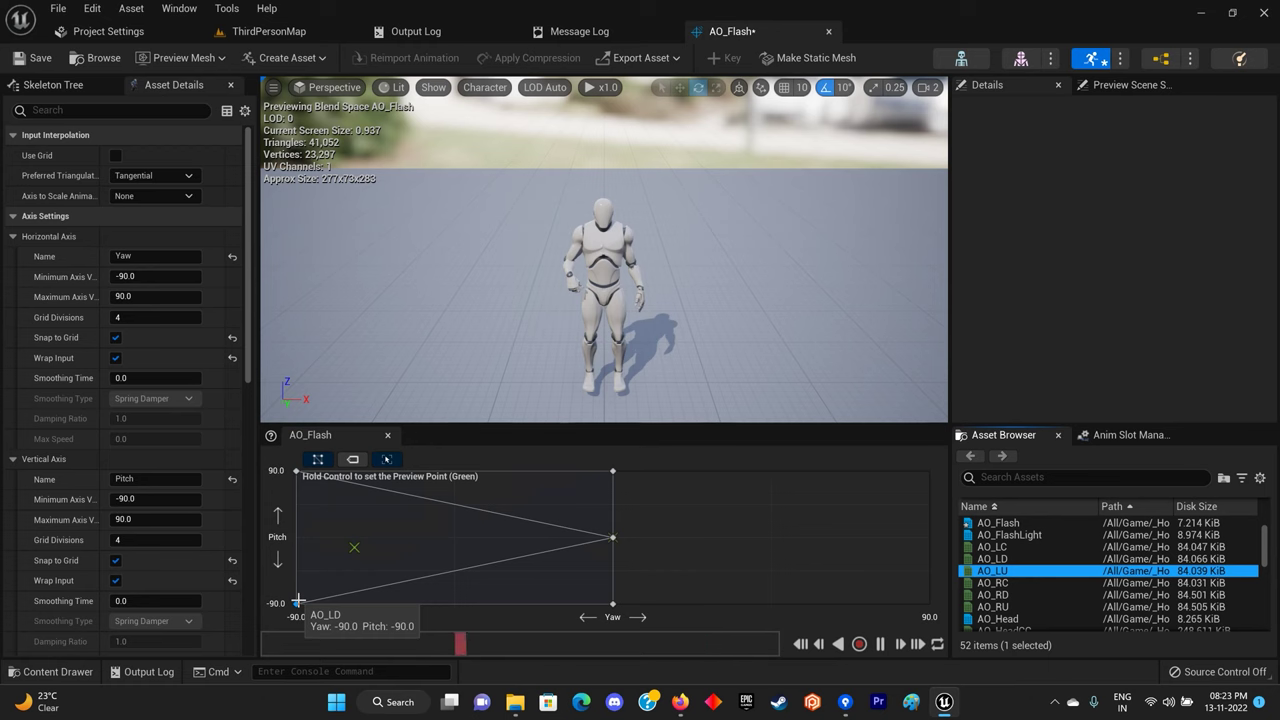
pyautogui.moveTo(993, 582); pyautogui.dragTo(915, 537)
pyautogui.moveTo(993, 594)
pyautogui.mouseDown()
pyautogui.moveTo(905, 510)
pyautogui.moveTo(925, 600)
pyautogui.mouseUp()
pyautogui.click(1003, 607)
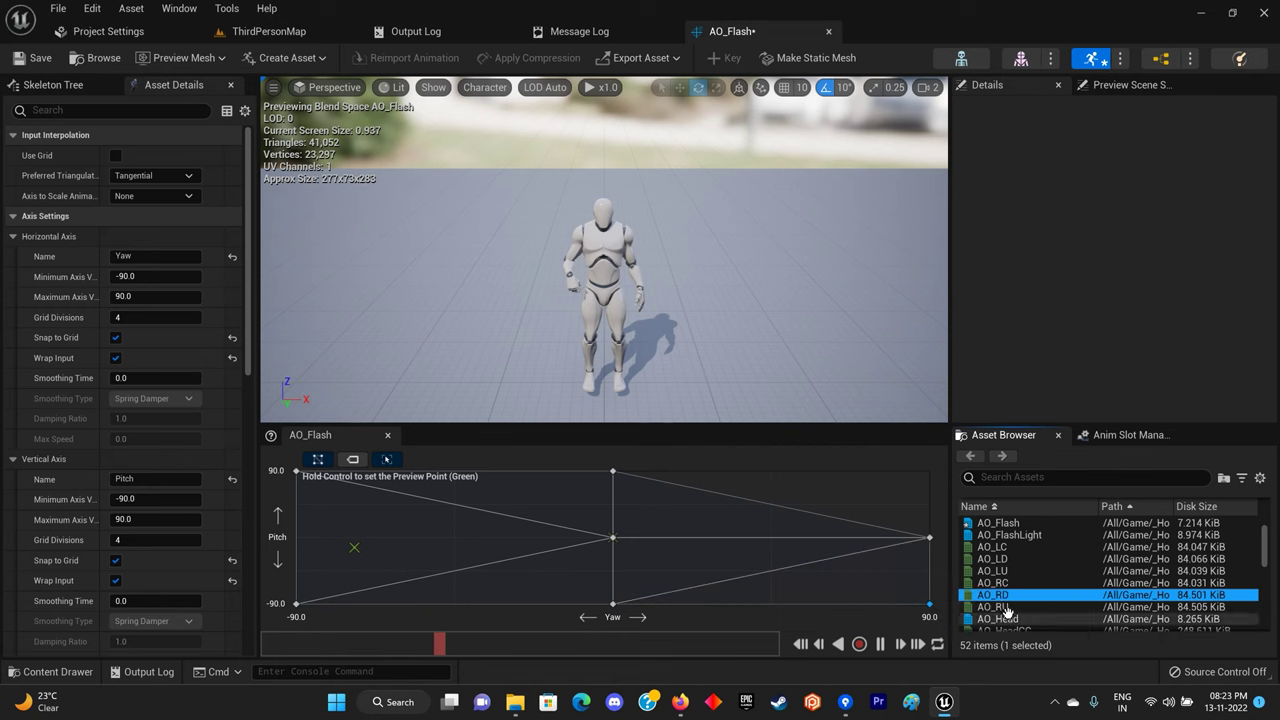
pyautogui.moveTo(1003, 607); pyautogui.dragTo(930, 471)
pyautogui.click(38, 58)
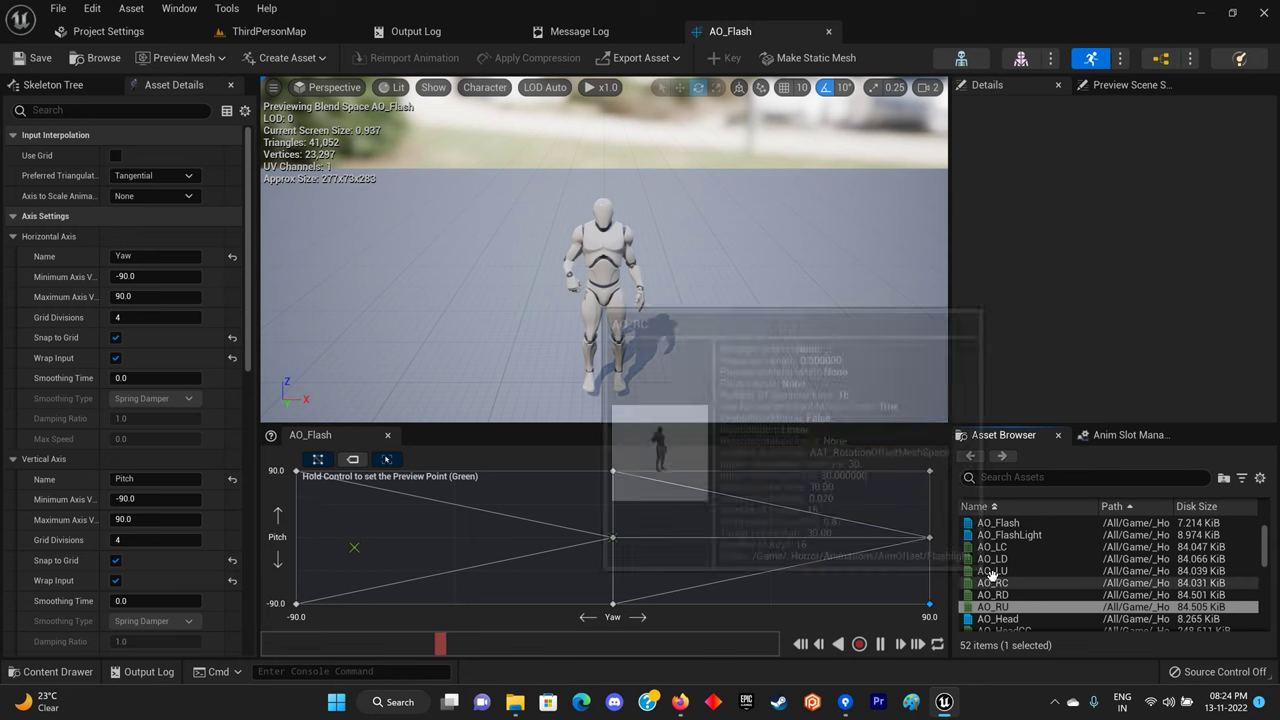
# Re-add AO_LC at yaw -90, pitch 0 on the left edge and save AO_Flash.
pyautogui.moveTo(995, 547)
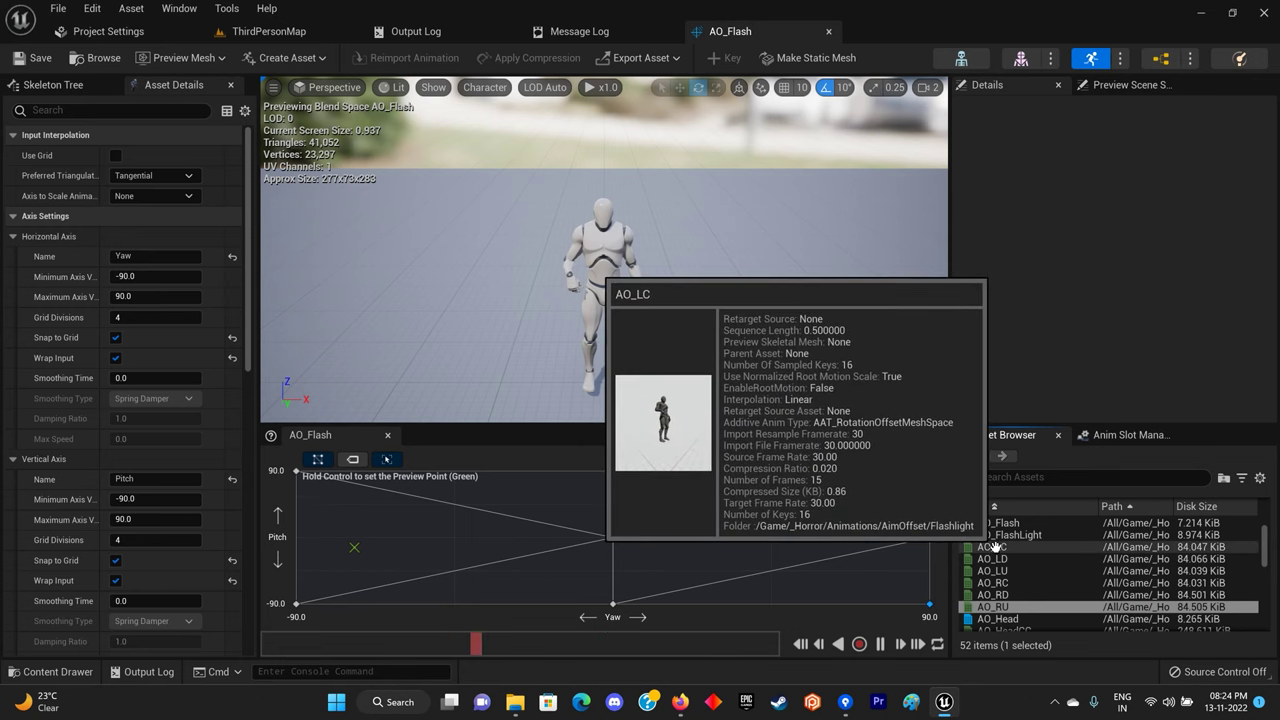
pyautogui.moveTo(995, 547); pyautogui.dragTo(300, 504)
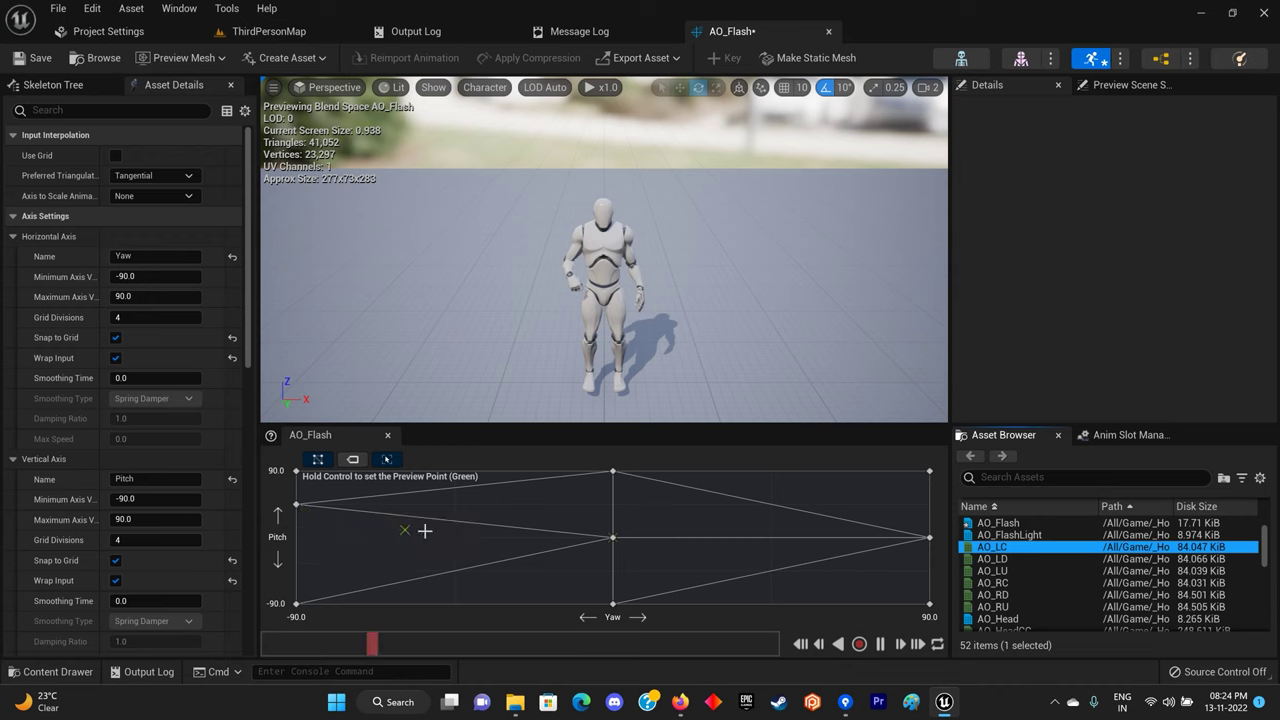
pyautogui.moveTo(298, 505)
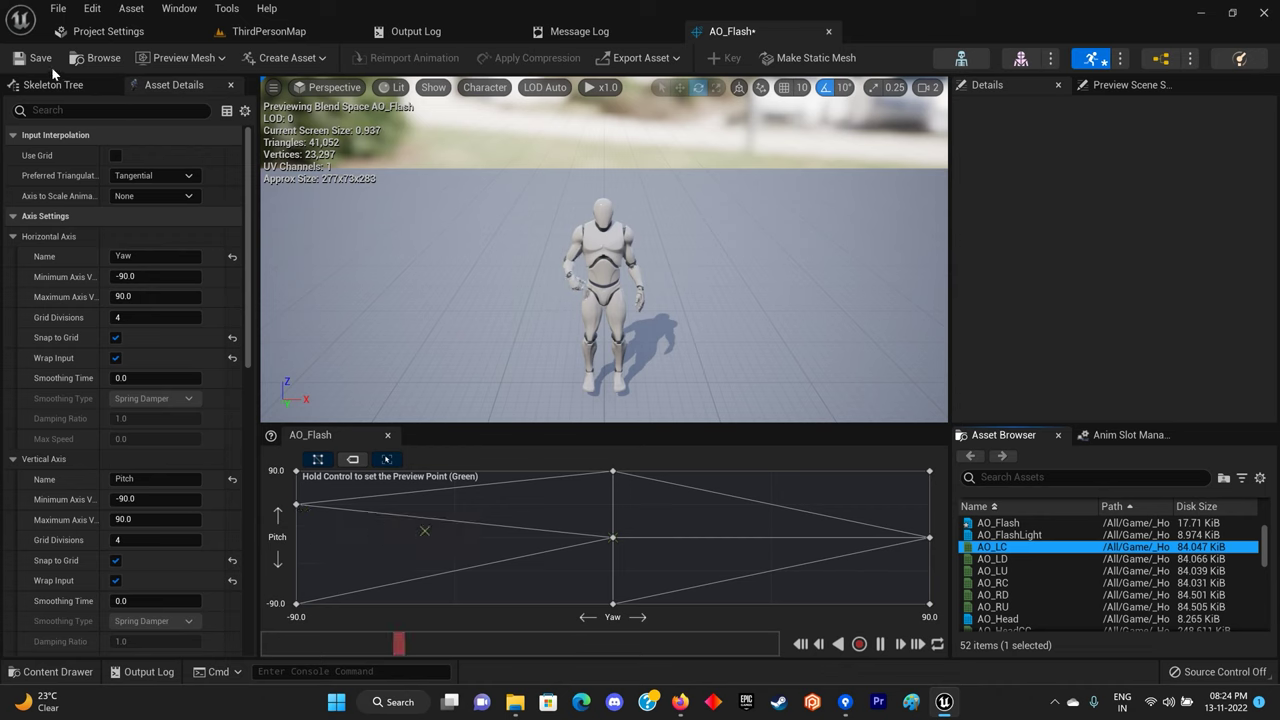
pyautogui.click(829, 31)
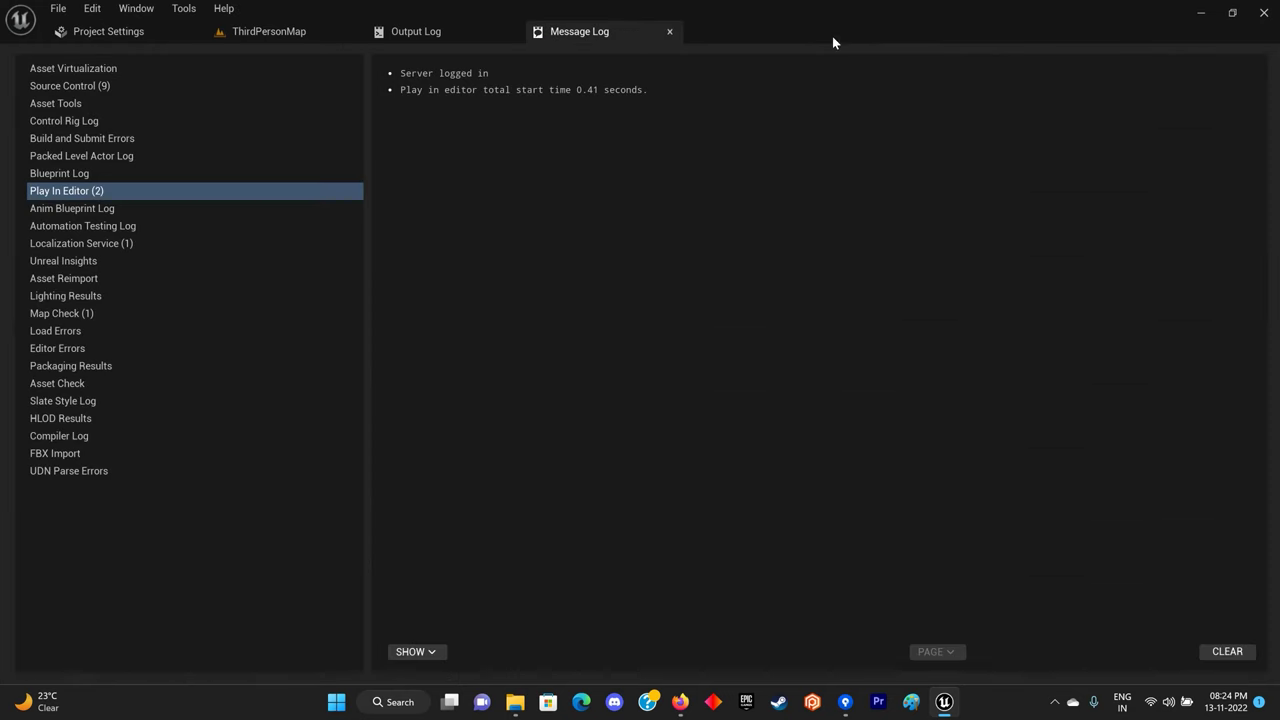
# Close AO_Flash and open the ABP_Player animation blueprint from the Animations folder.
pyautogui.click(300, 31)
pyautogui.click(1243, 425)
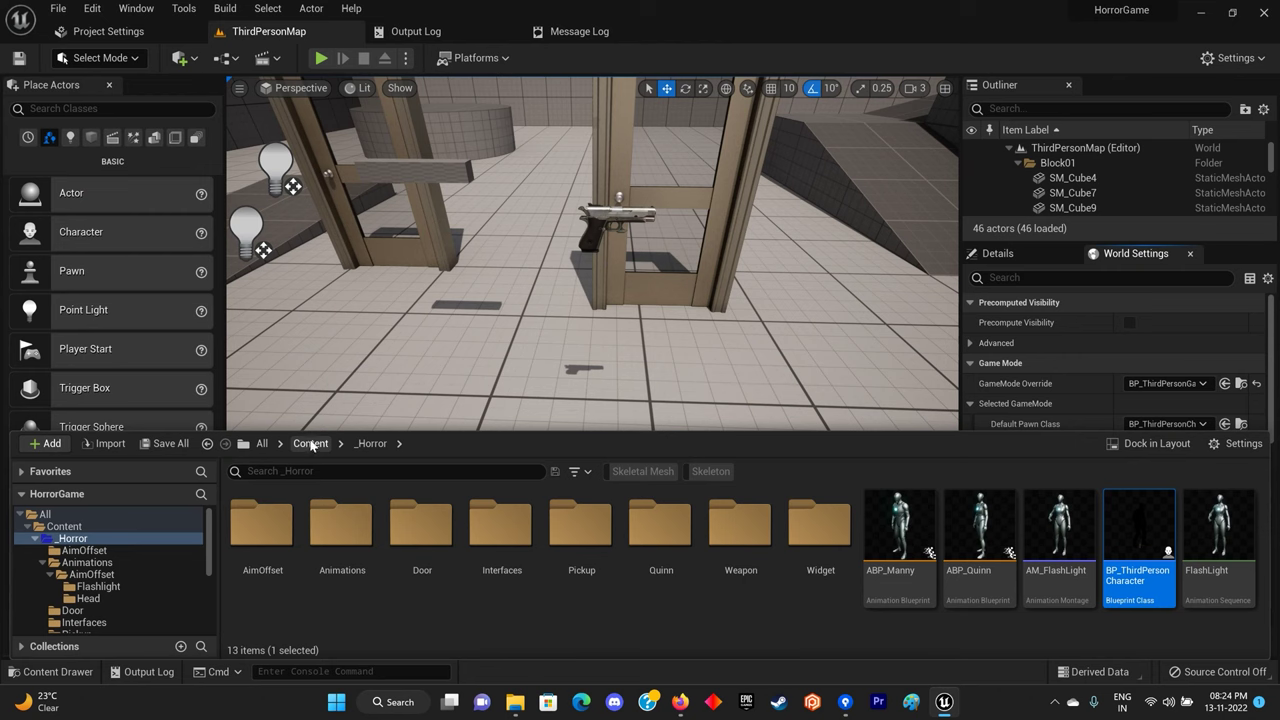
pyautogui.doubleClick(342, 525)
pyautogui.click(369, 538)
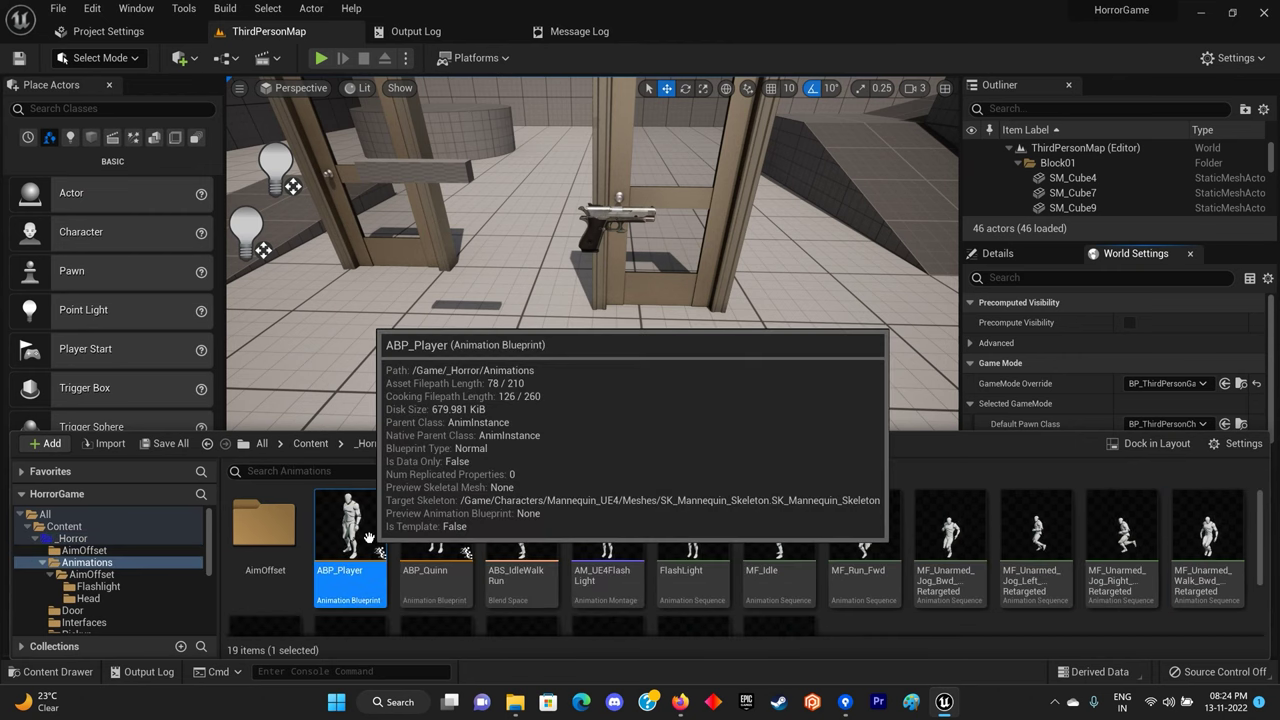
pyautogui.doubleClick(369, 538)
pyautogui.scroll(-4, 688, 317)
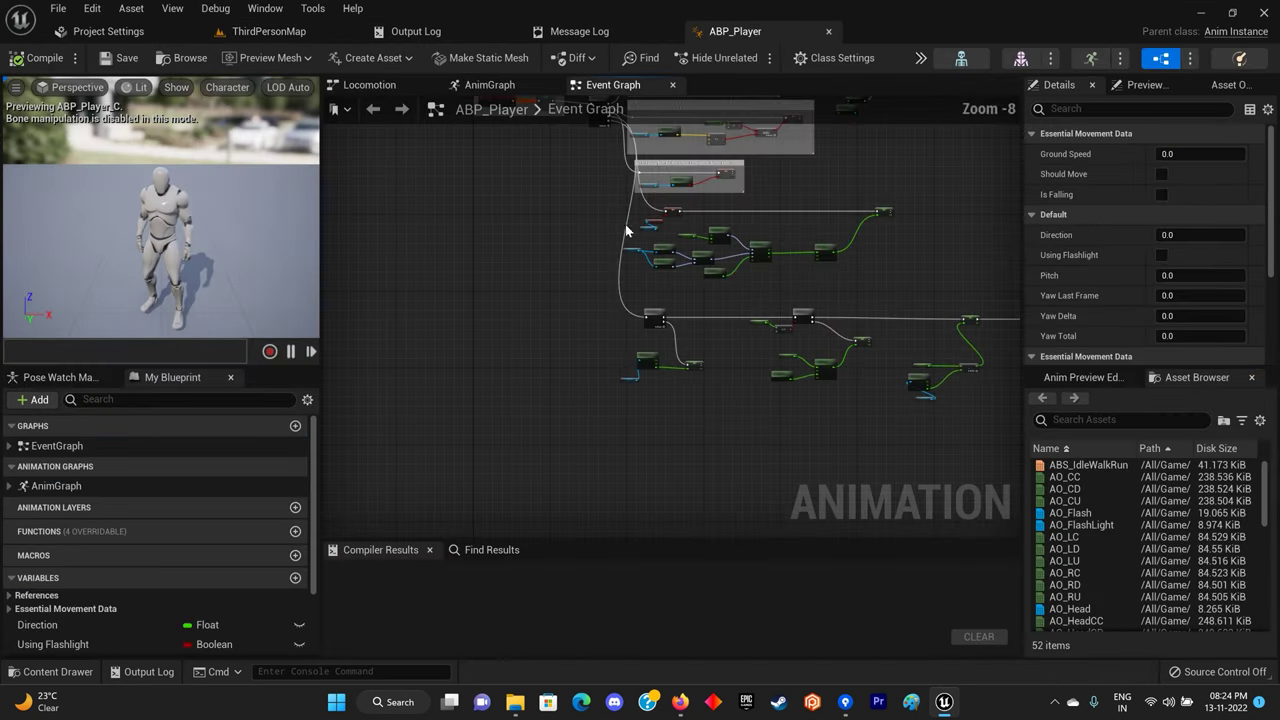
# In the AnimGraph, replace the AO_FlashLight aim offset node with AO_Flash.
pyautogui.click(505, 86)
pyautogui.scroll(1, 549, 298)
pyautogui.click(552, 258)
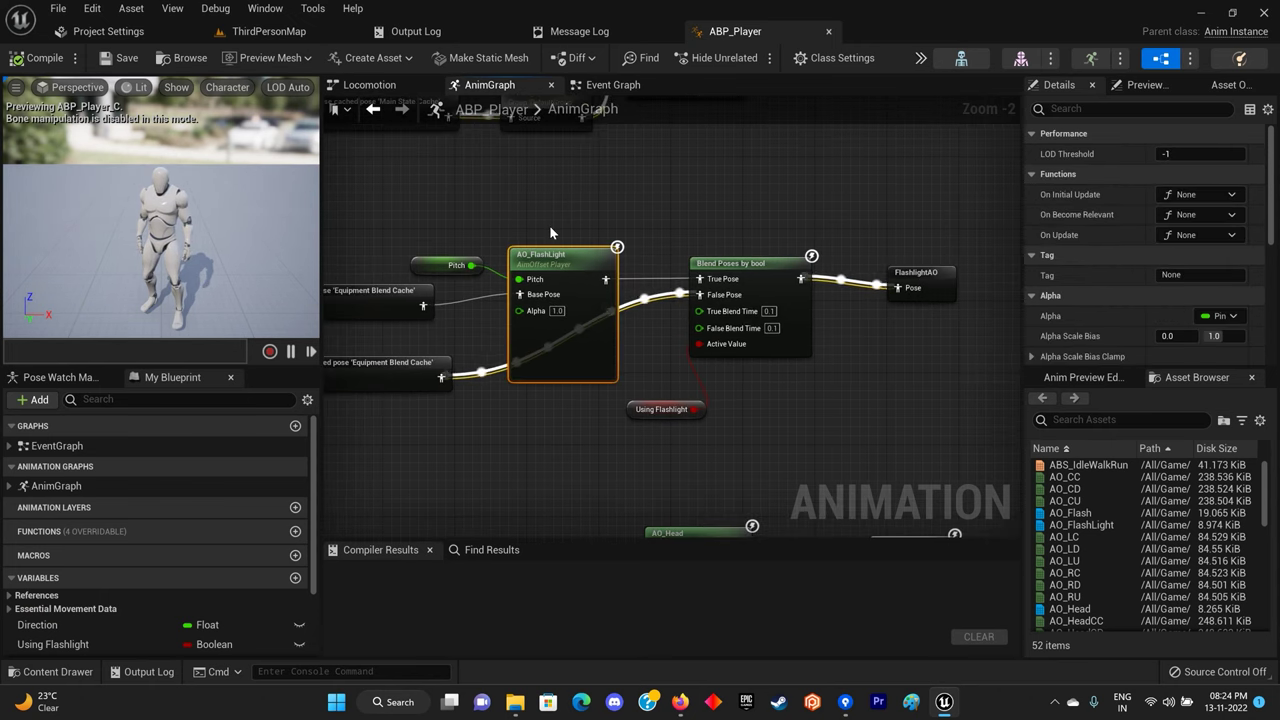
pyautogui.moveTo(549, 225); pyautogui.dragTo(626, 250, button='right')
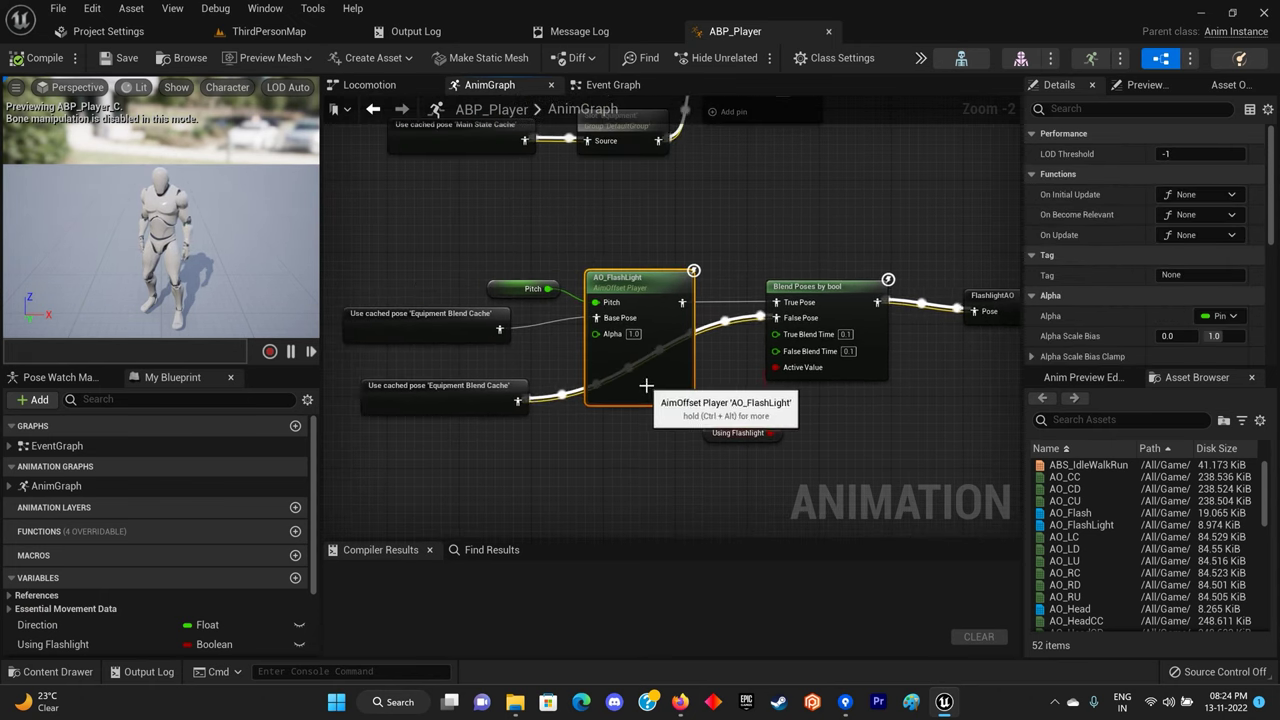
pyautogui.moveTo(1108, 526)
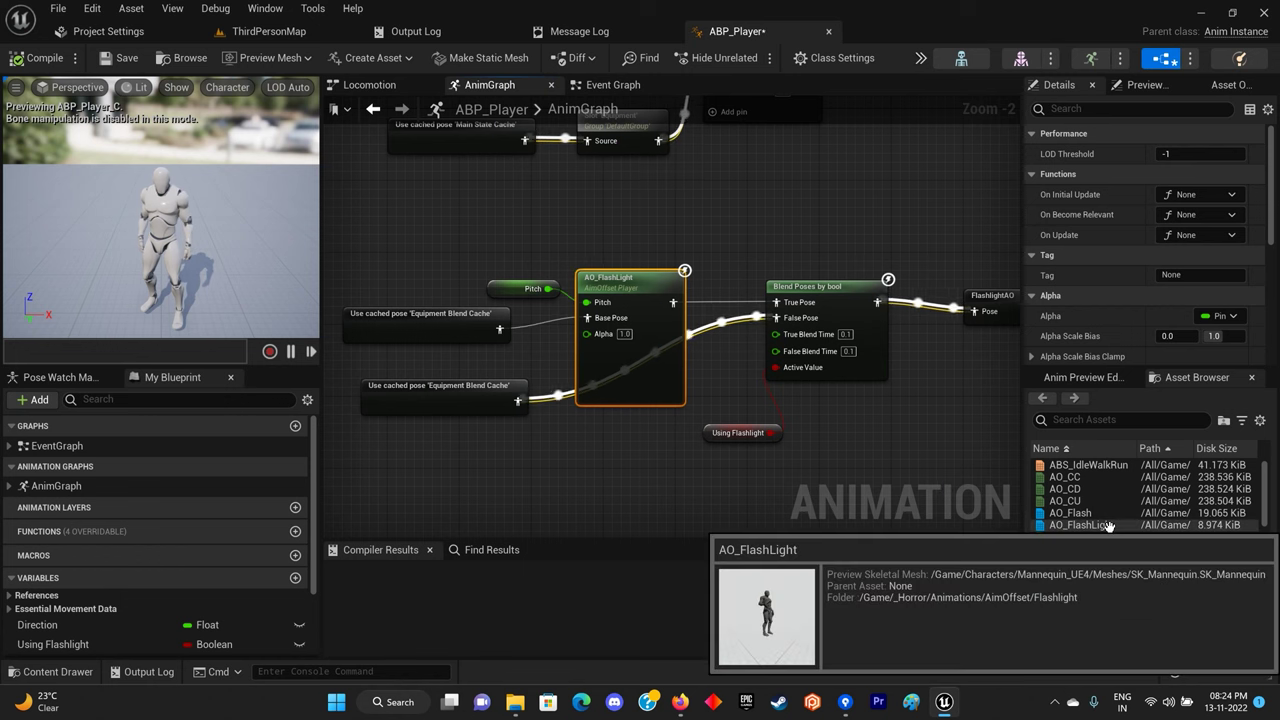
pyautogui.moveTo(1070, 513)
pyautogui.mouseDown()
pyautogui.moveTo(581, 297)
pyautogui.moveTo(596, 268)
pyautogui.mouseUp()
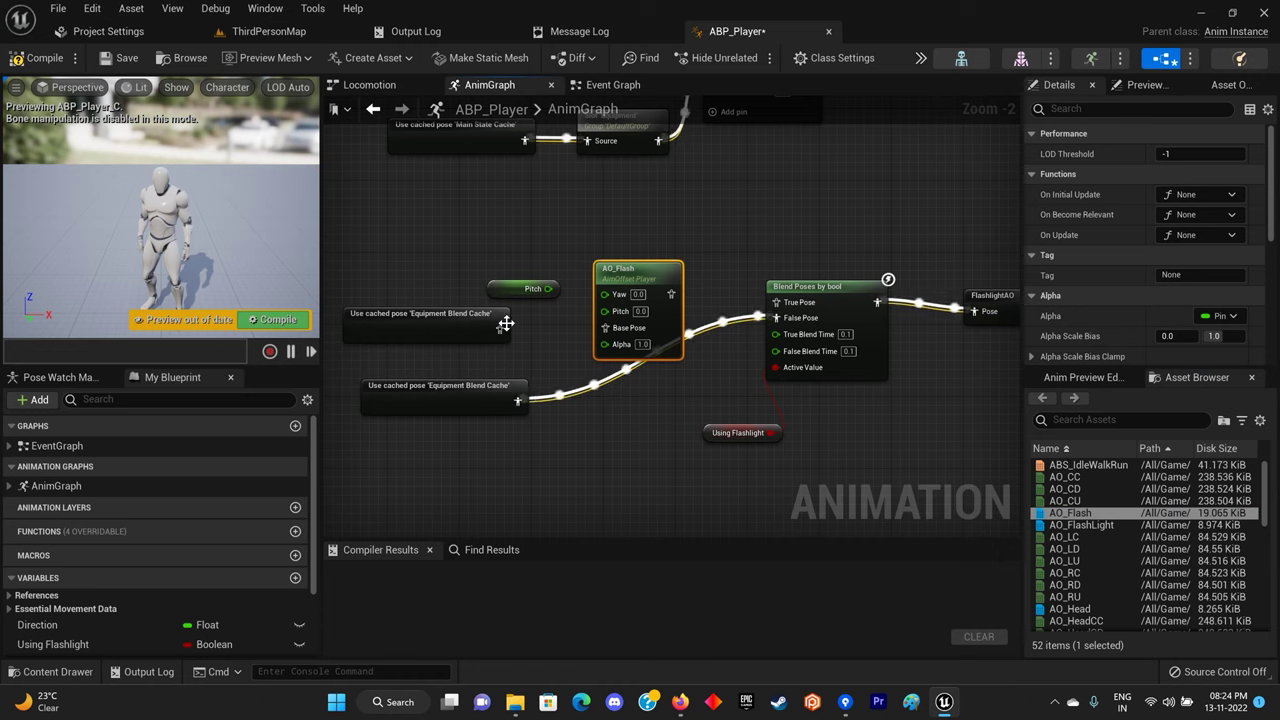
# Wire the Equipment Blend cache pose and Pitch variable into AO_Flash, then tidy the nodes.
pyautogui.moveTo(536, 337); pyautogui.dragTo(604, 328)
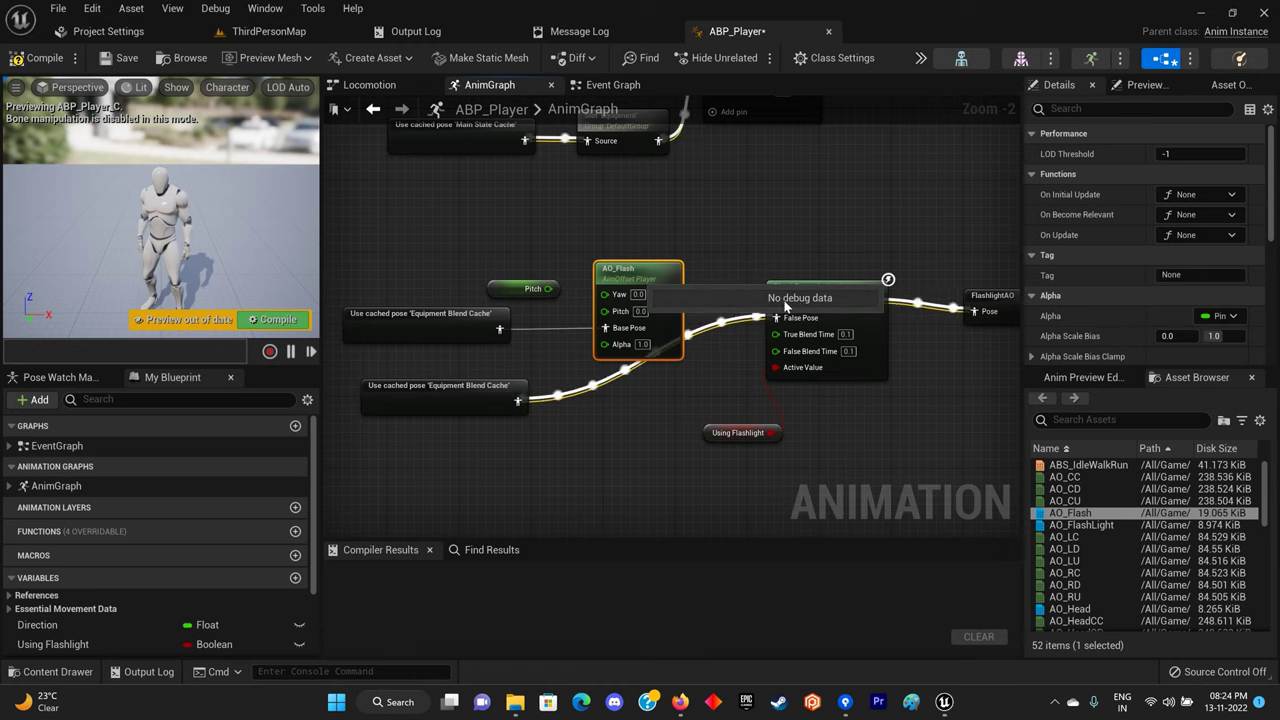
pyautogui.click(684, 259)
pyautogui.moveTo(548, 288)
pyautogui.mouseDown()
pyautogui.moveTo(621, 327)
pyautogui.moveTo(604, 311)
pyautogui.mouseUp()
pyautogui.click(525, 289)
pyautogui.moveTo(486, 294); pyautogui.dragTo(442, 285)
pyautogui.click(515, 246)
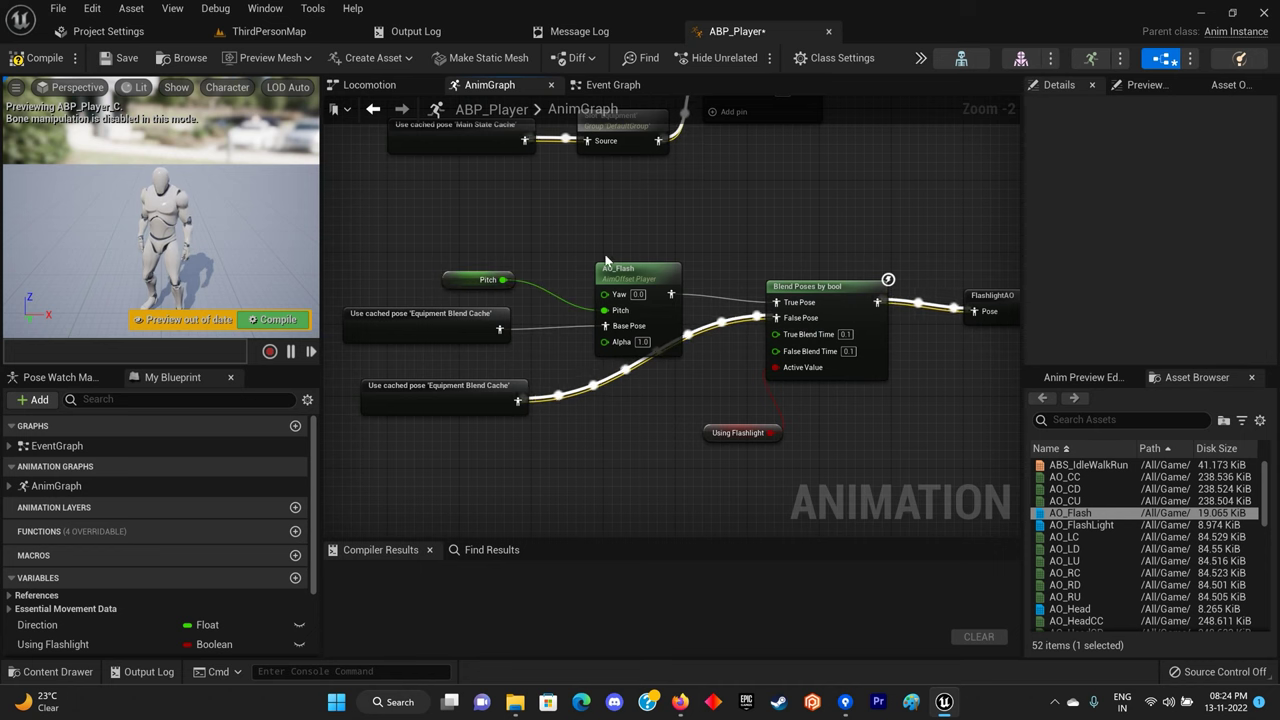
pyautogui.click(627, 269)
pyautogui.moveTo(627, 269); pyautogui.dragTo(645, 269)
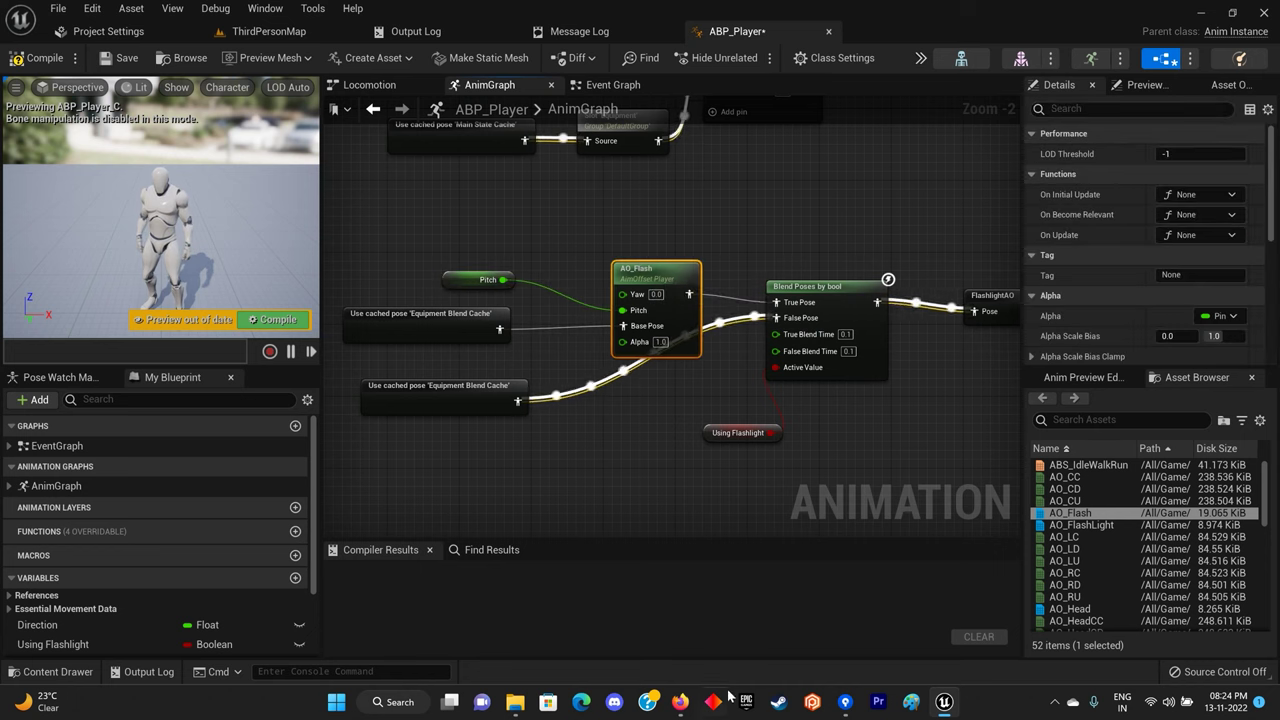
pyautogui.click(681, 703)
pyautogui.scroll(-5, 421, 464)
pyautogui.scroll(-5, 421, 464)
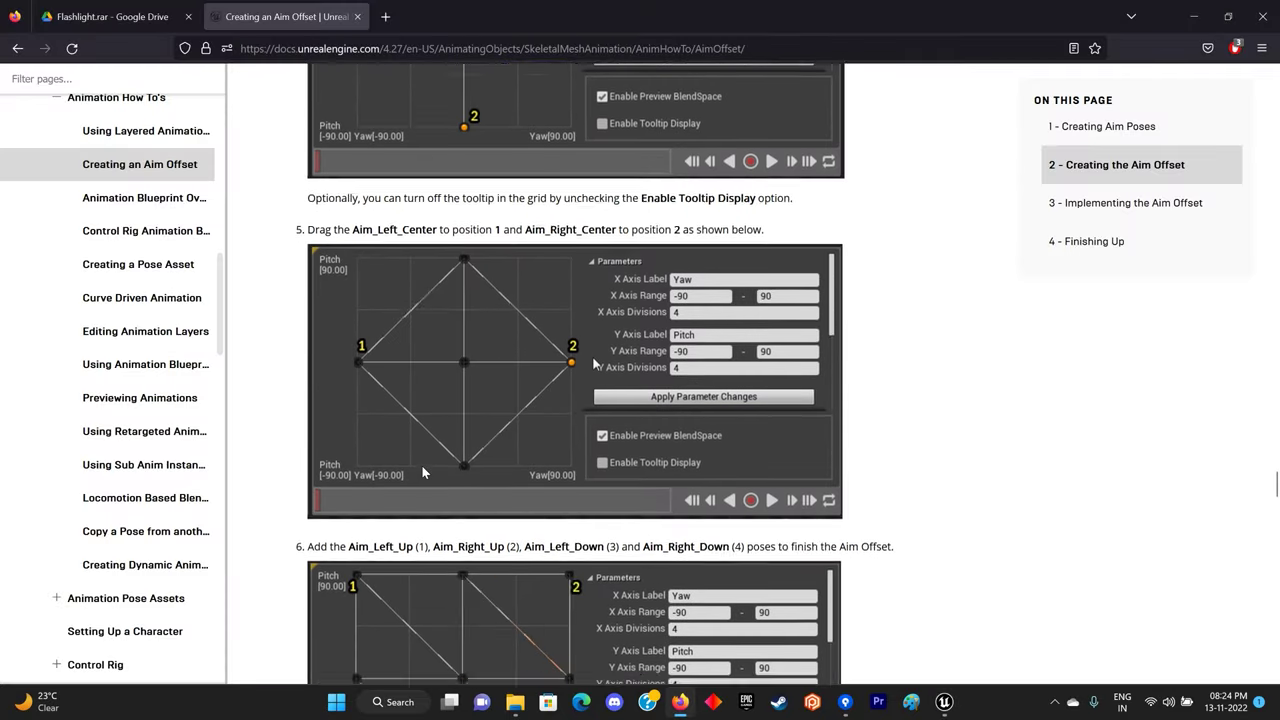
pyautogui.scroll(-3, 480, 468)
pyautogui.scroll(-5, 500, 485)
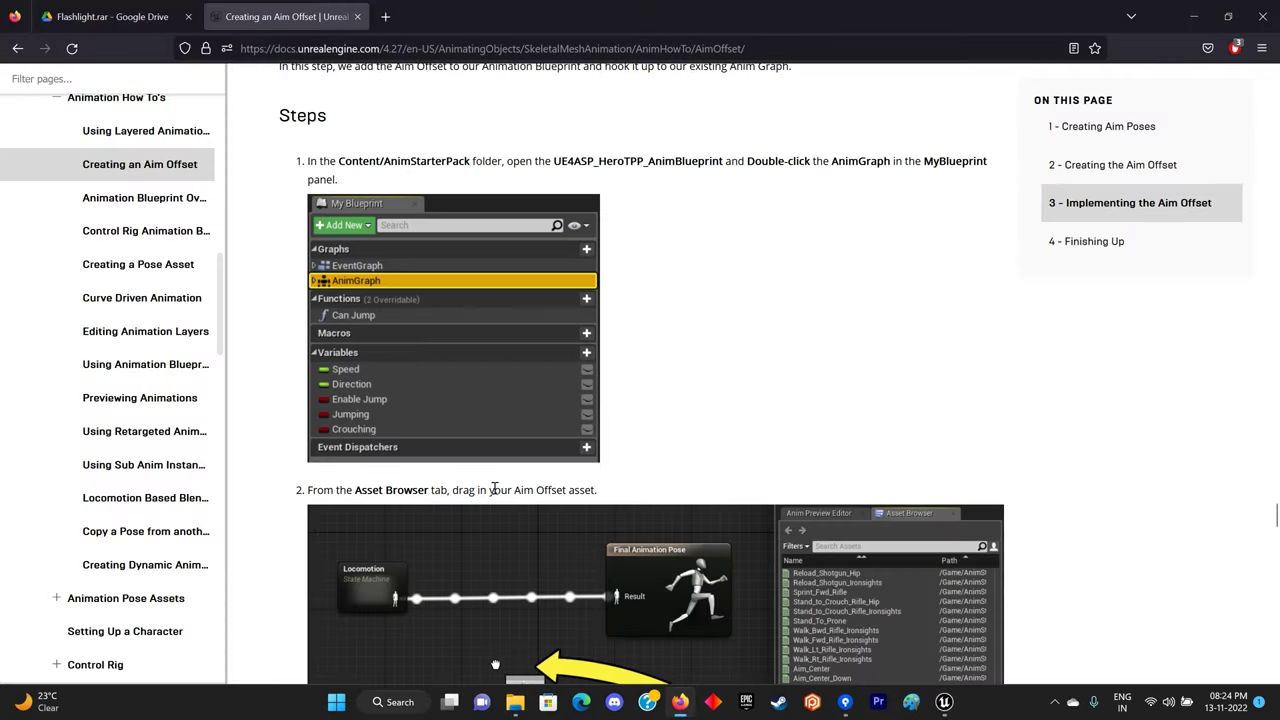
pyautogui.scroll(-4, 519, 503)
pyautogui.scroll(-3, 519, 503)
pyautogui.scroll(2, 406, 489)
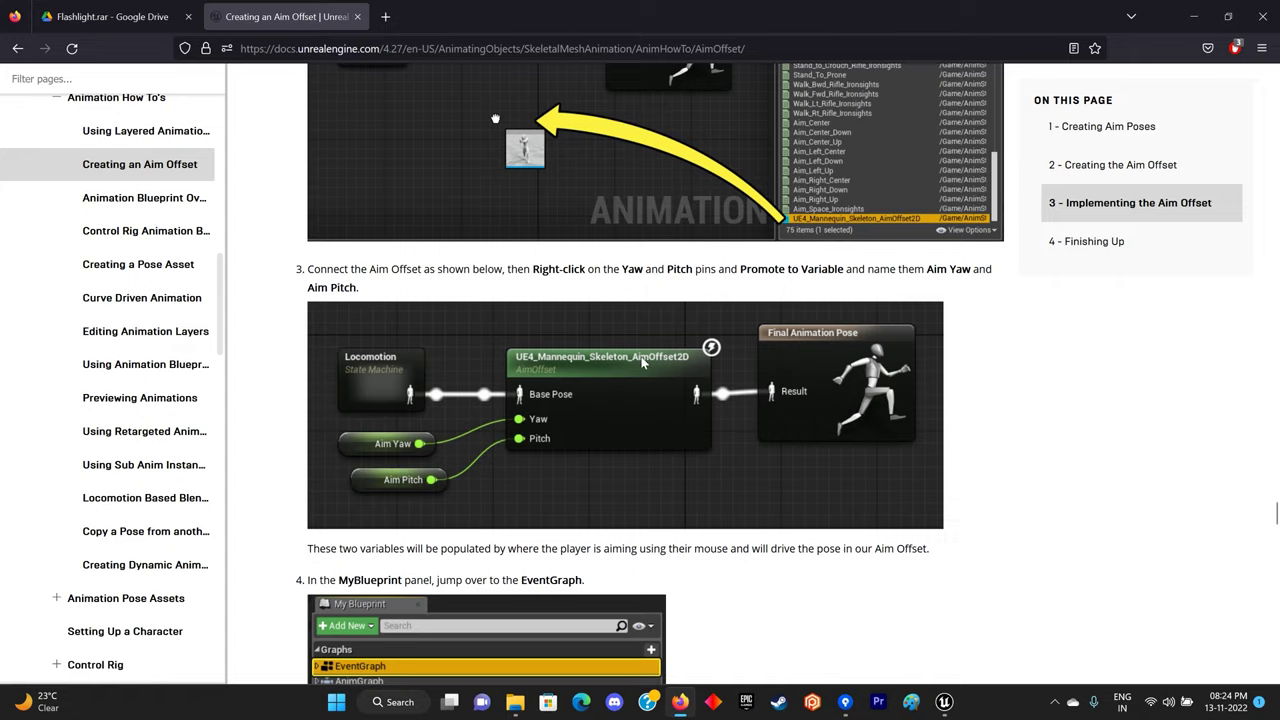
pyautogui.click(1196, 17)
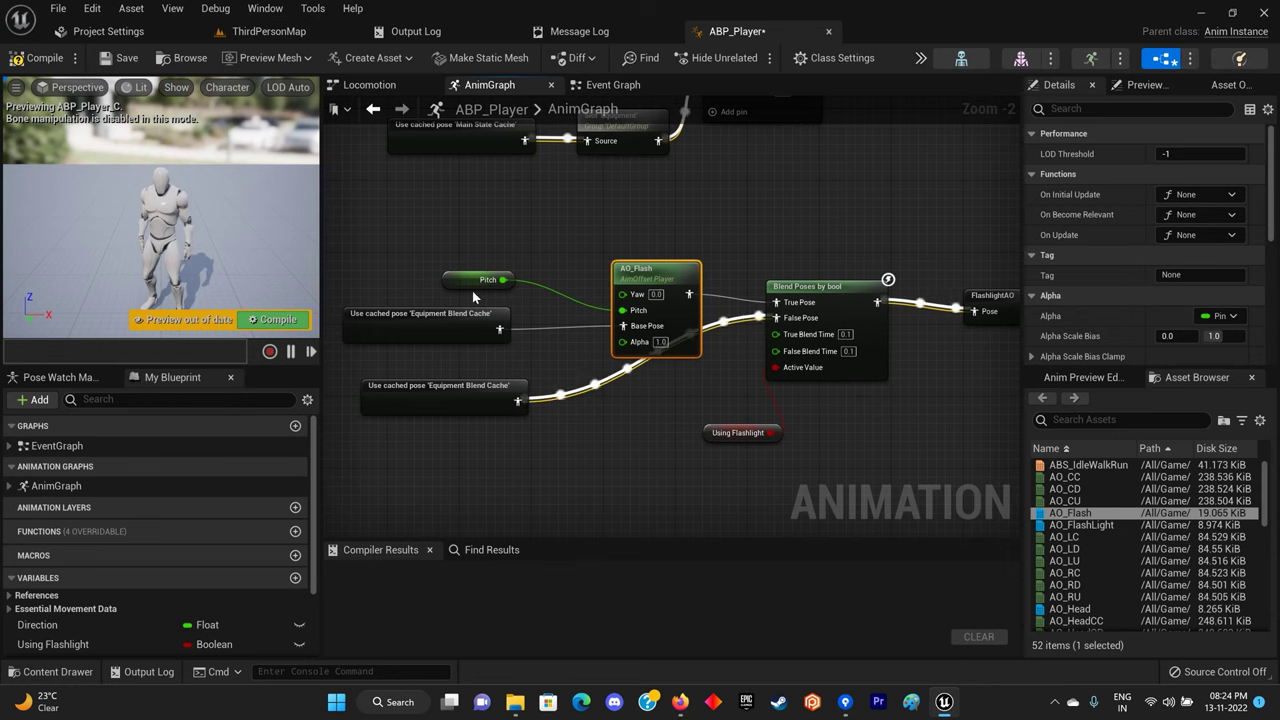
pyautogui.click(680, 701)
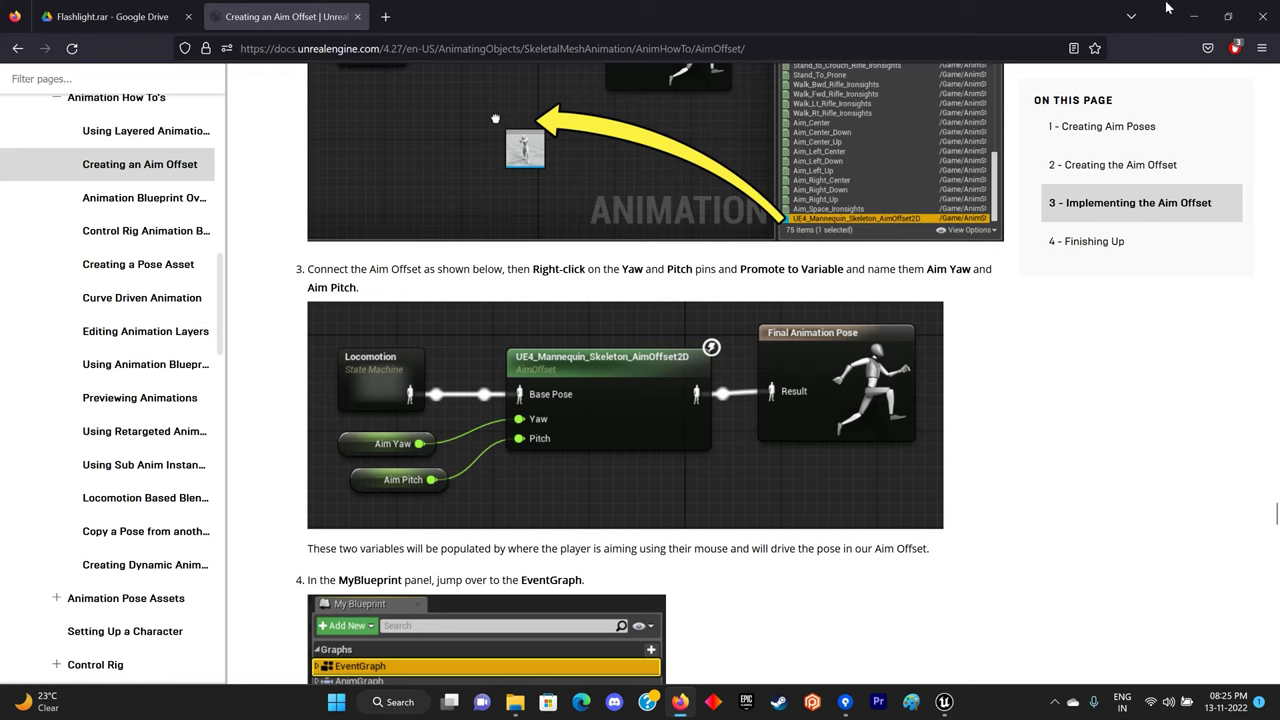
pyautogui.click(1193, 17)
pyautogui.scroll(-3, 130, 573)
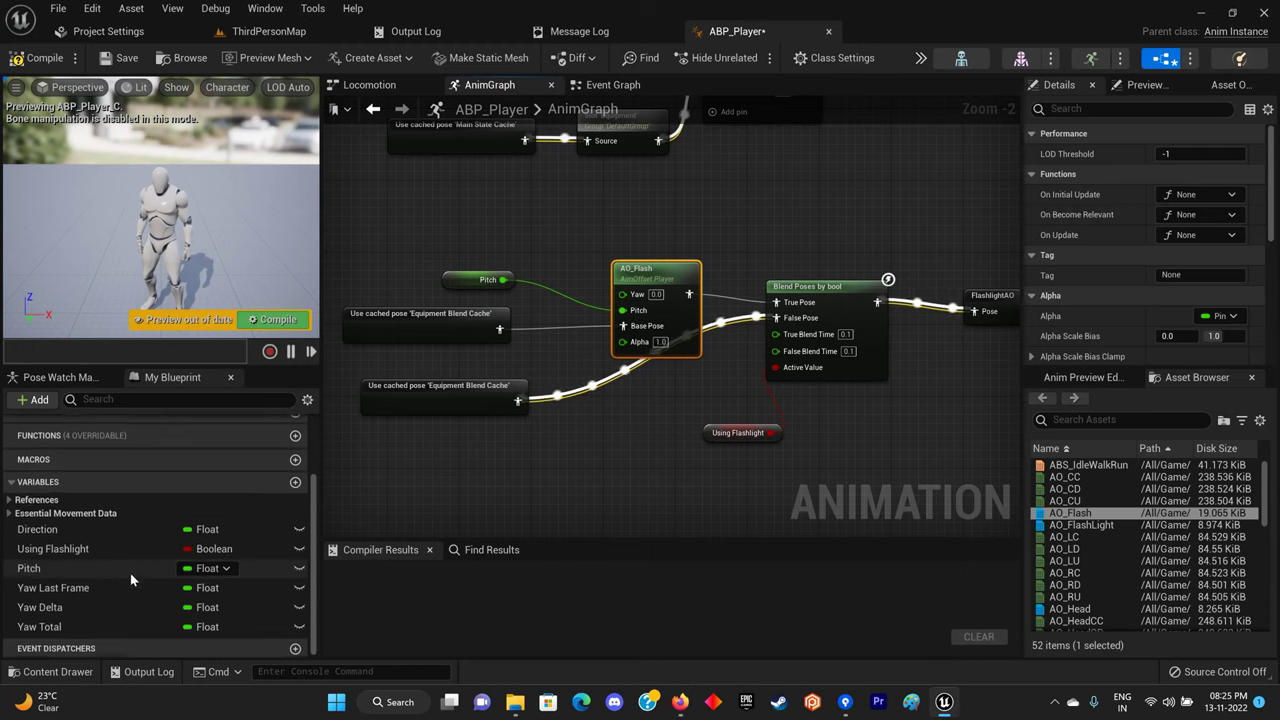
# Wire a Yaw Total getter into AO_Flash's Yaw input and compile ABP_Player.
pyautogui.moveTo(57, 625); pyautogui.dragTo(464, 245)
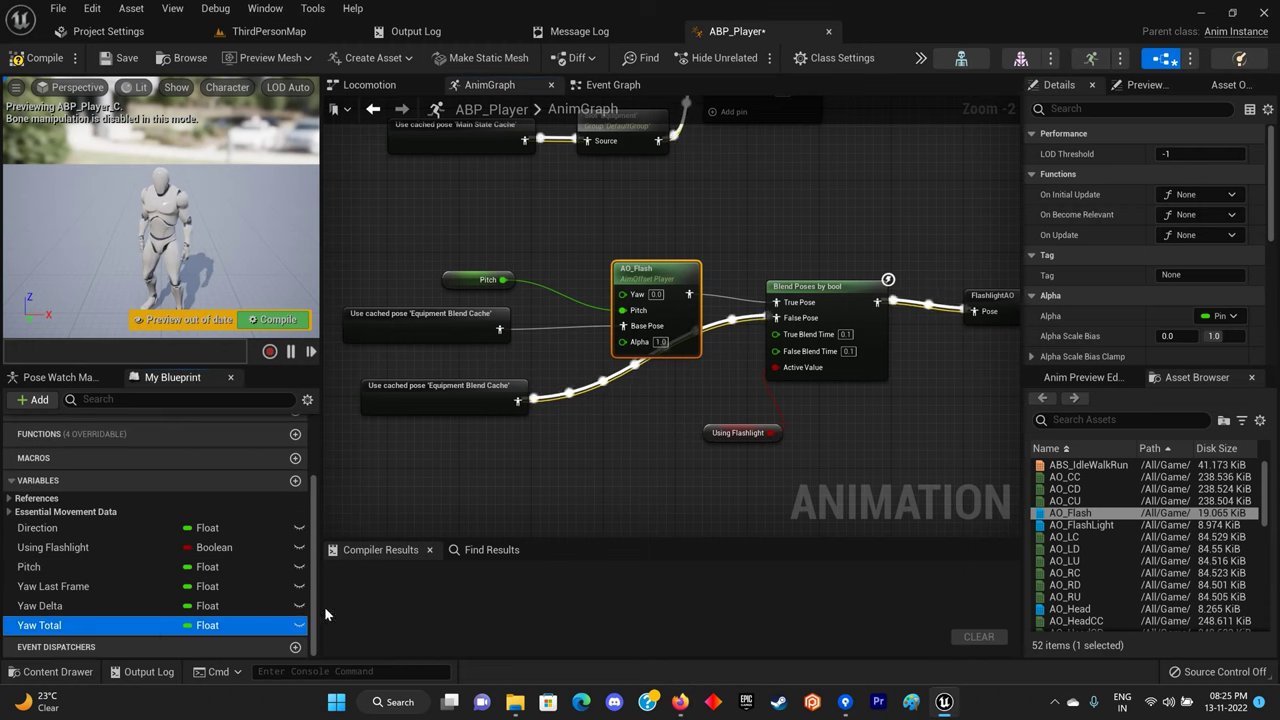
pyautogui.click(488, 273)
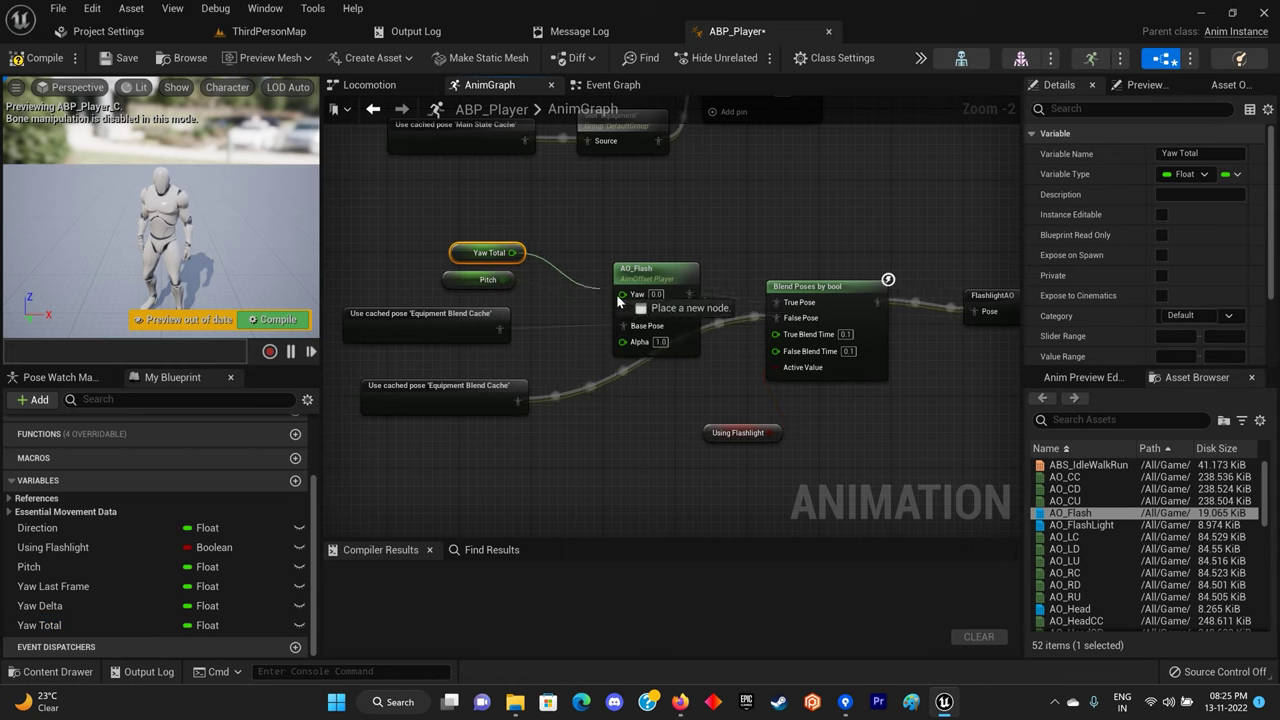
pyautogui.moveTo(511, 252); pyautogui.dragTo(623, 294)
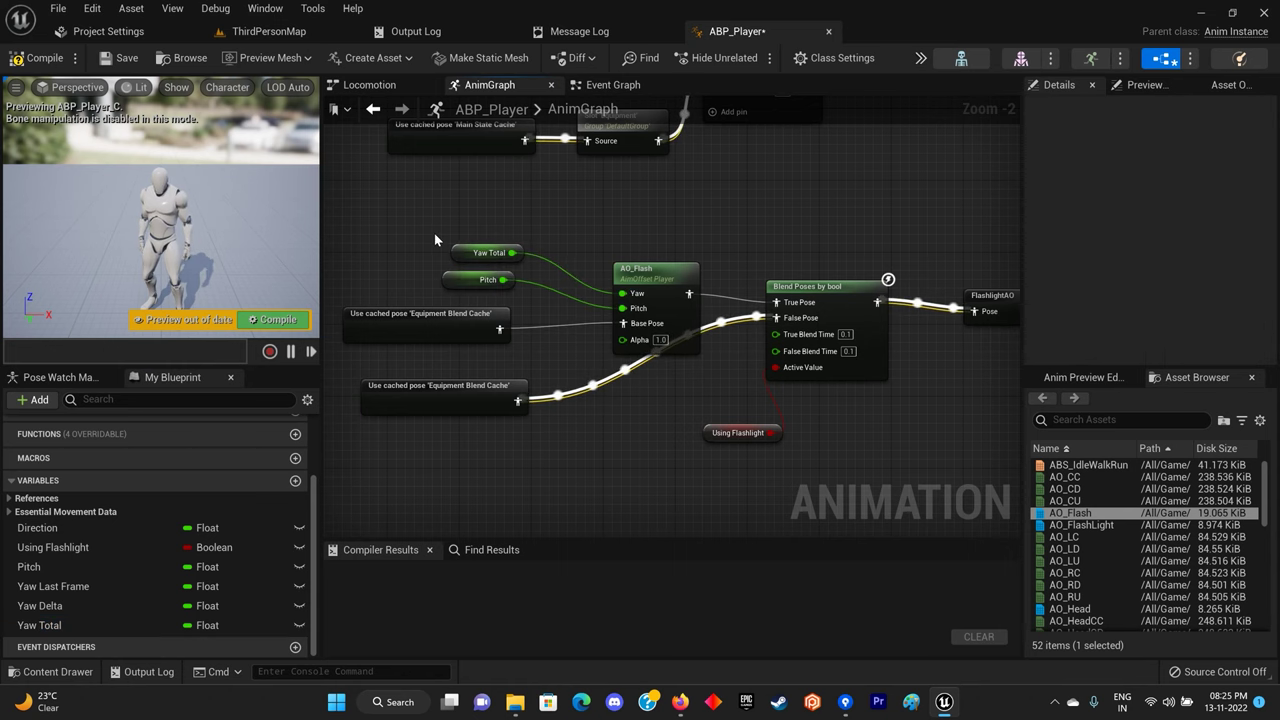
pyautogui.moveTo(434, 233); pyautogui.dragTo(492, 288)
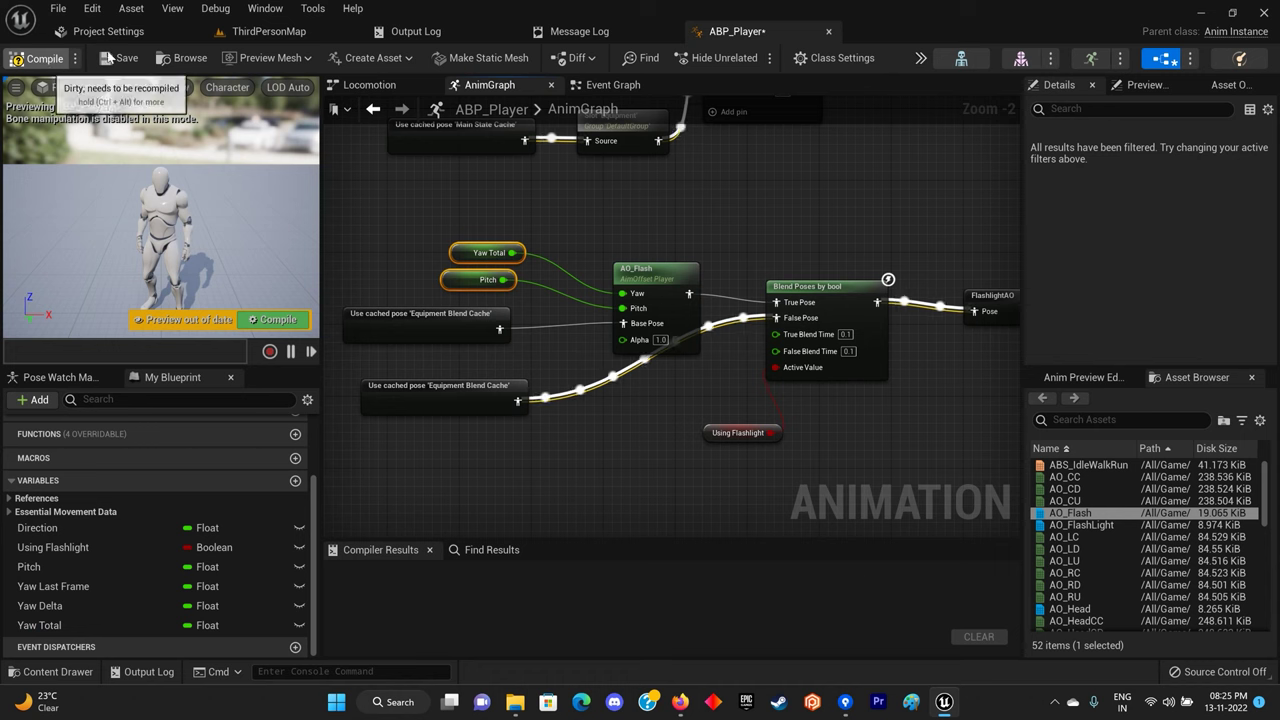
pyautogui.click(35, 57)
# Insert a Multiply node between Yaw Total and AO_Flash's Yaw with the multiplier set to -1.
pyautogui.click(488, 252)
pyautogui.moveTo(488, 252)
pyautogui.mouseDown()
pyautogui.moveTo(434, 207)
pyautogui.moveTo(506, 238)
pyautogui.mouseUp()
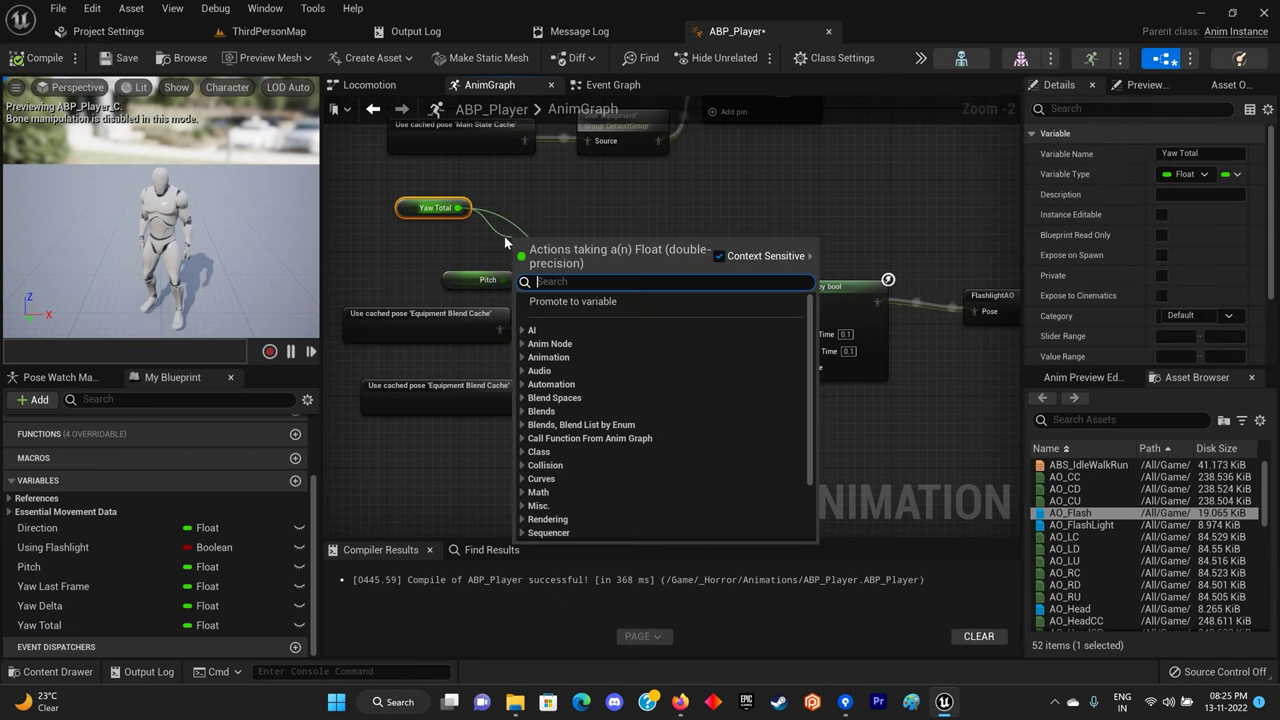
pyautogui.write('*')
pyautogui.click(593, 373)
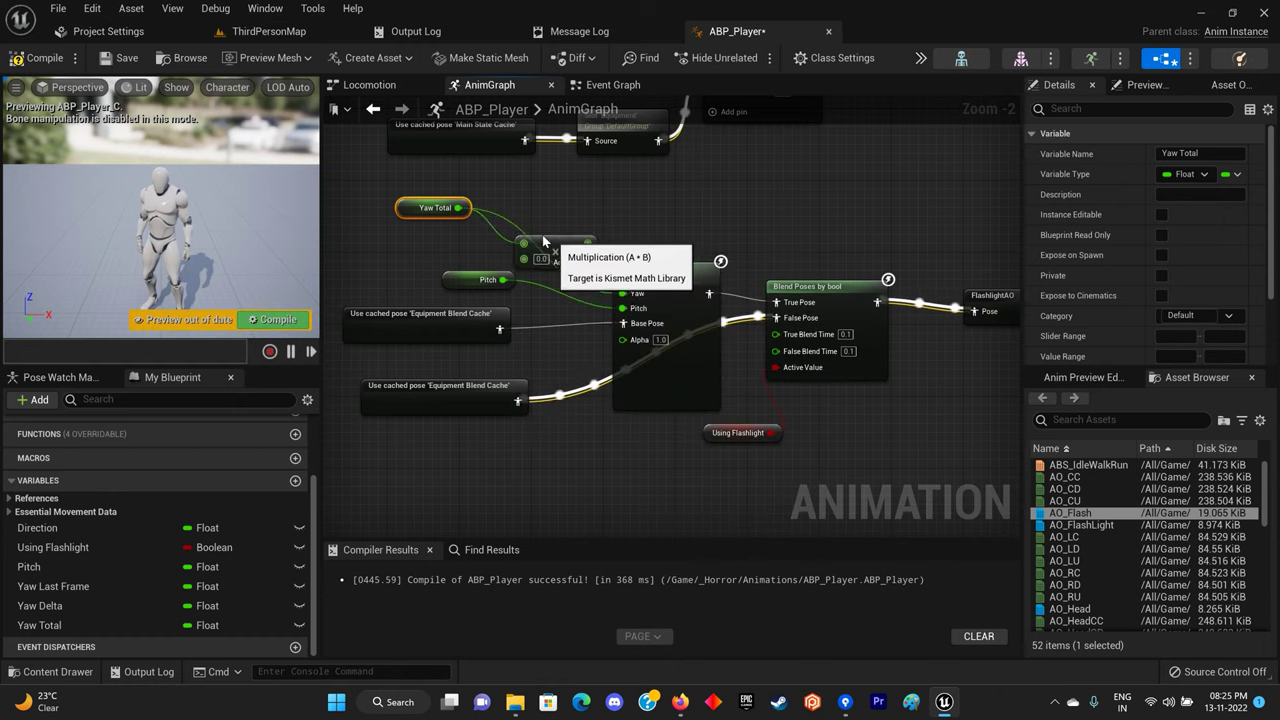
pyautogui.moveTo(570, 235); pyautogui.dragTo(625, 294)
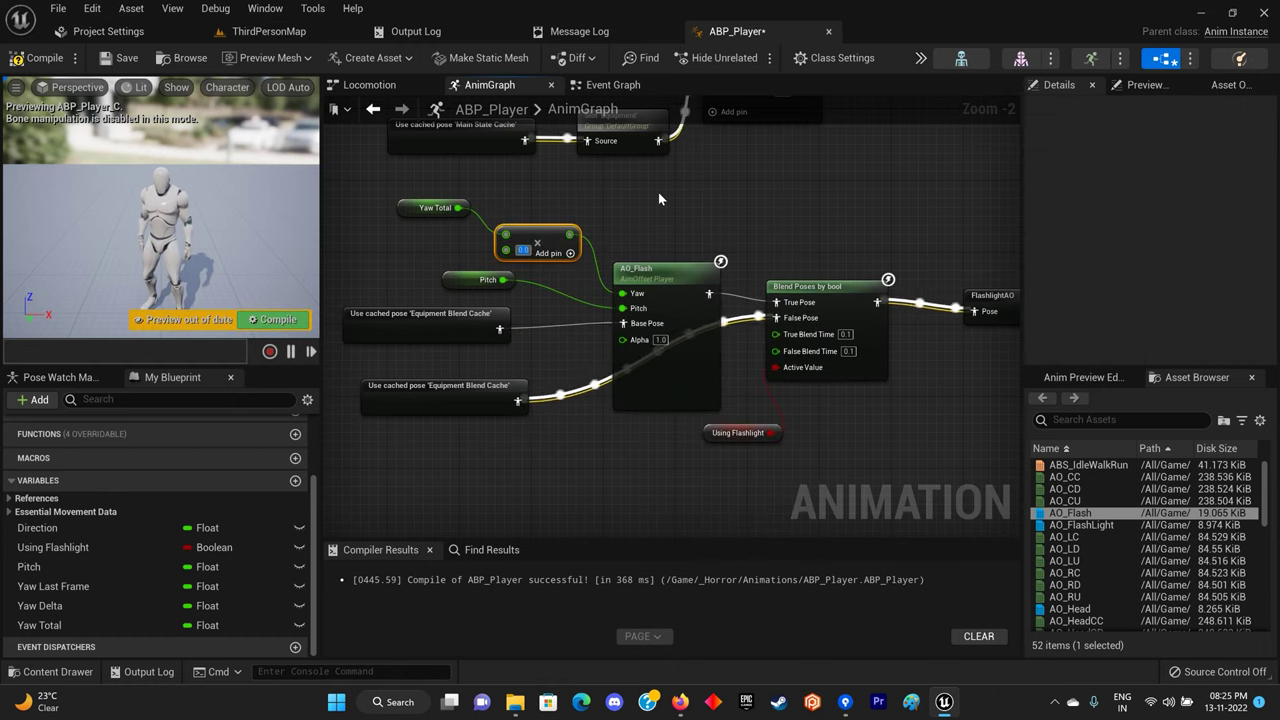
pyautogui.write('-1')
pyautogui.press('Return')
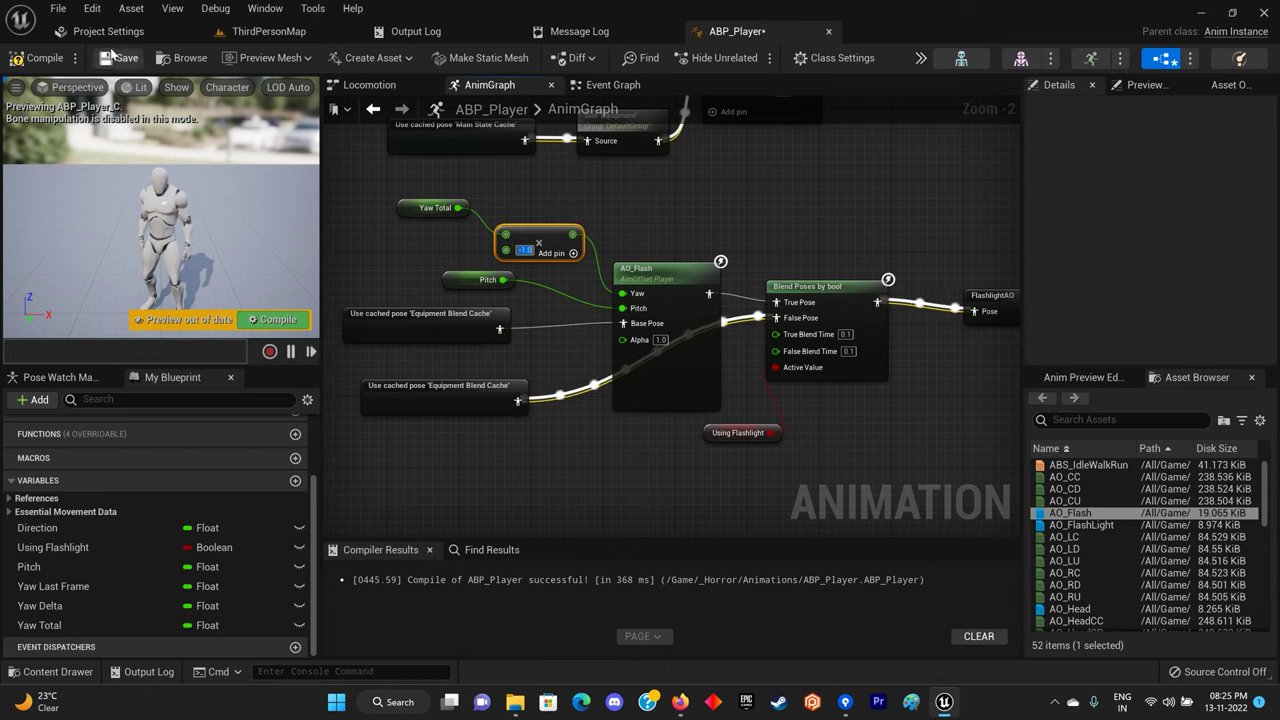
# Playtest ThirdPersonMap, walking to the doors to pick up the item, then stop the session.
pyautogui.click(265, 31)
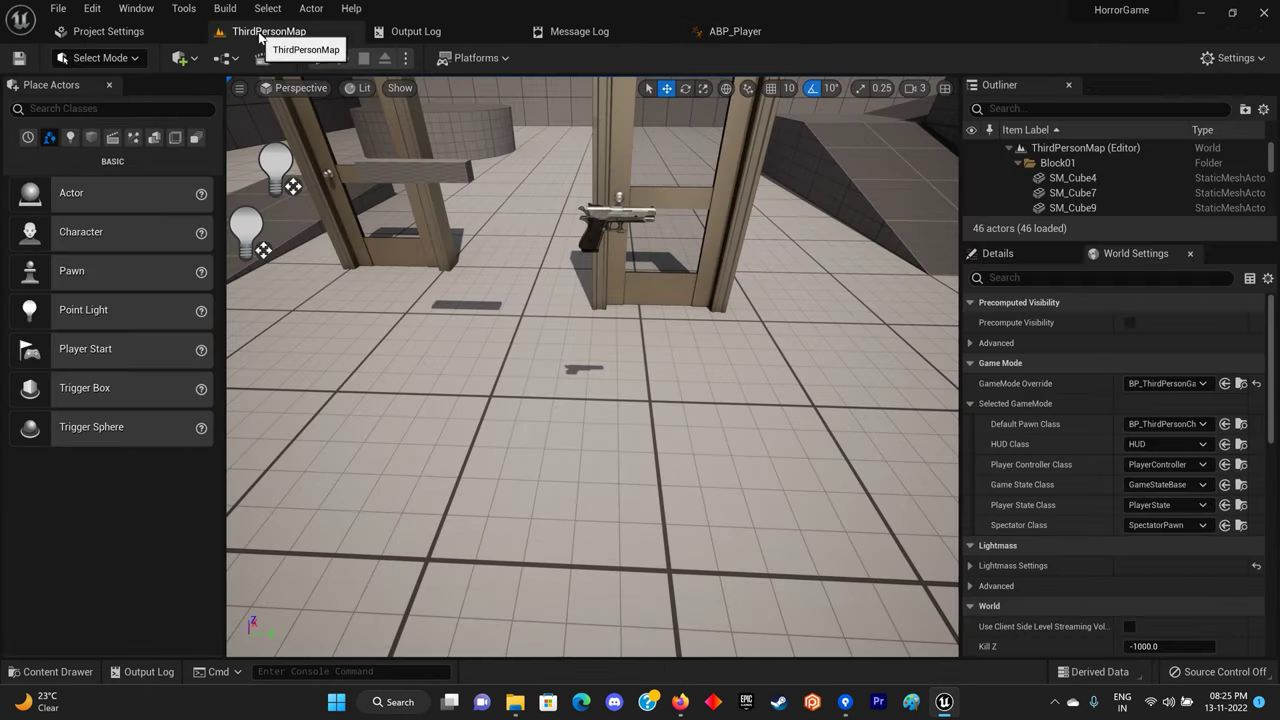
pyautogui.click(321, 58)
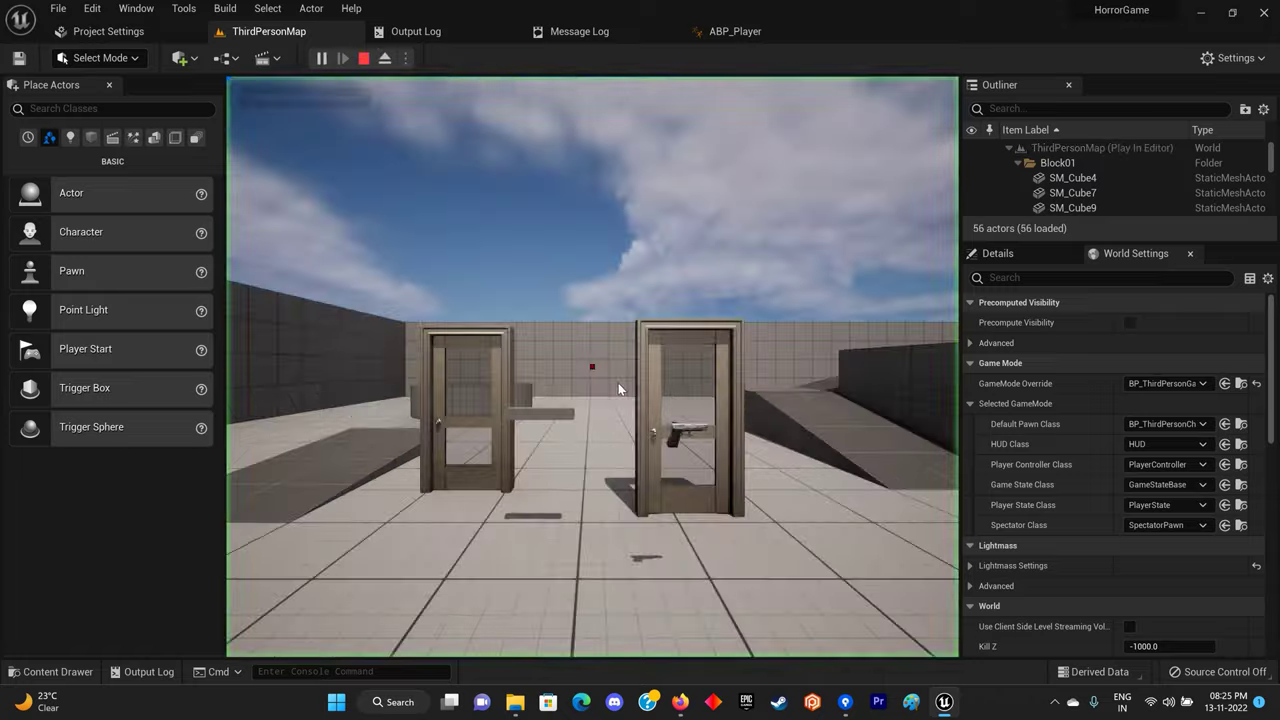
pyautogui.press('w')
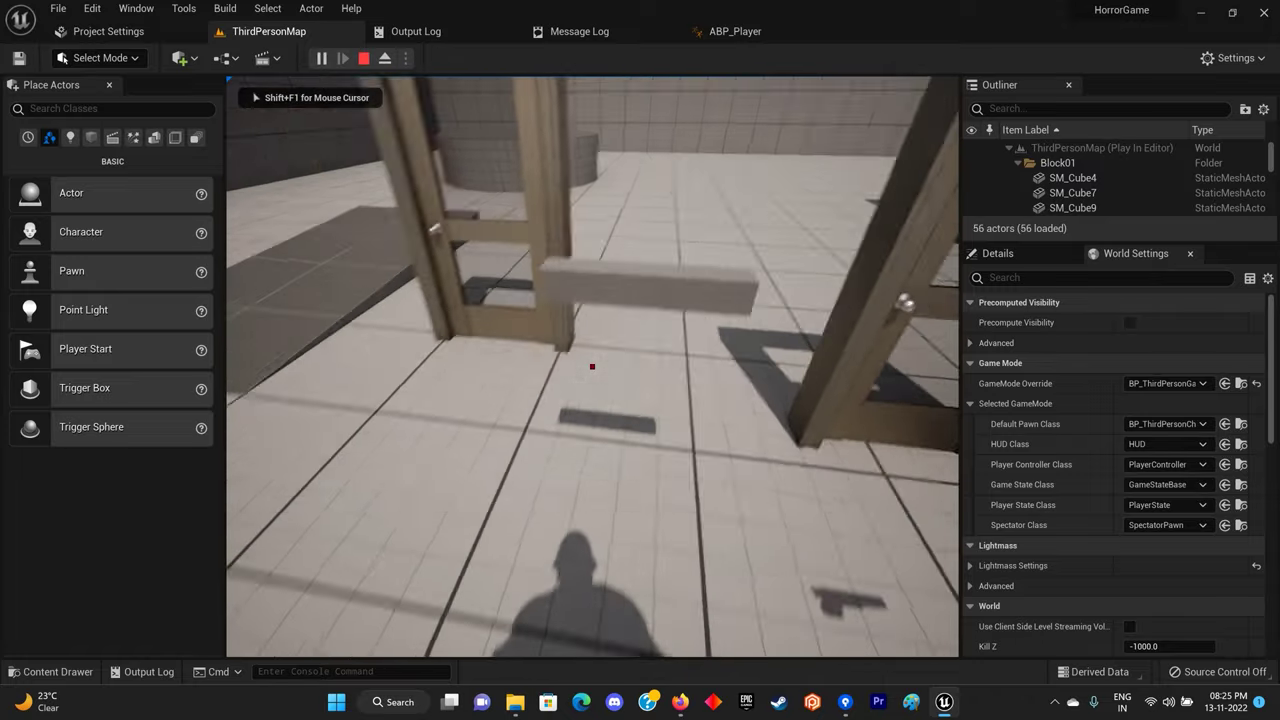
pyautogui.press('q')
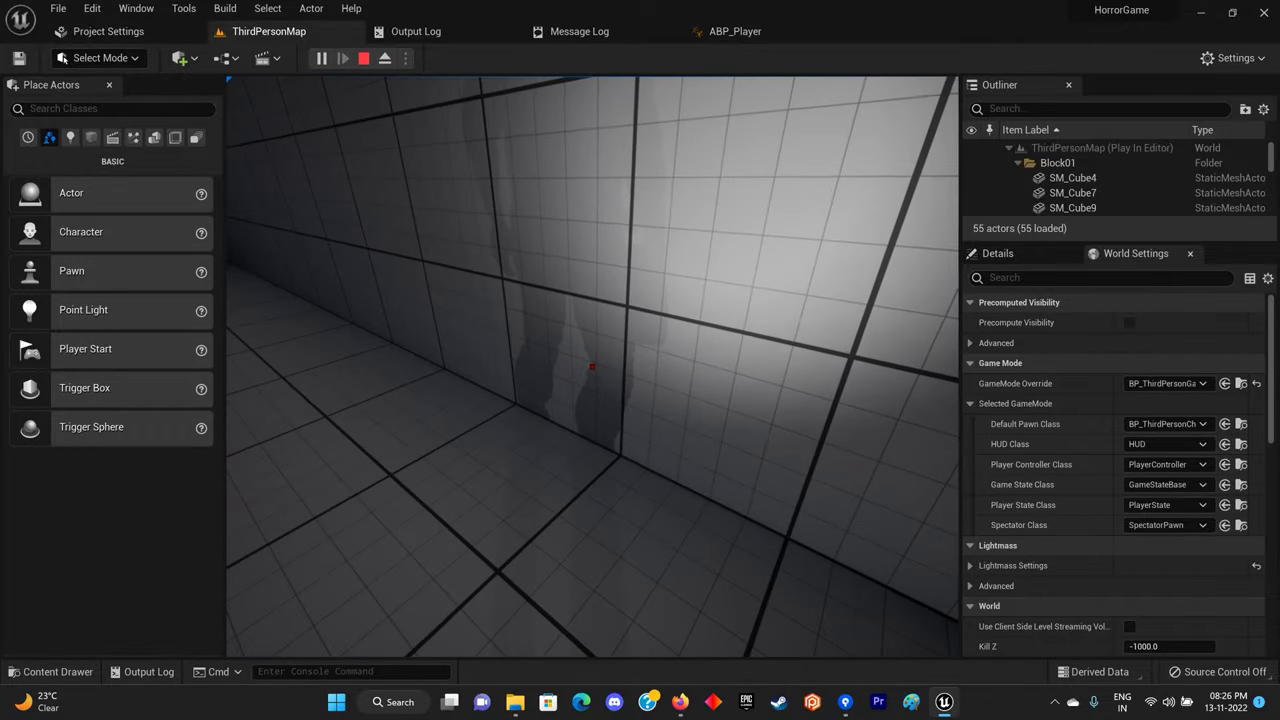
pyautogui.press('Escape')
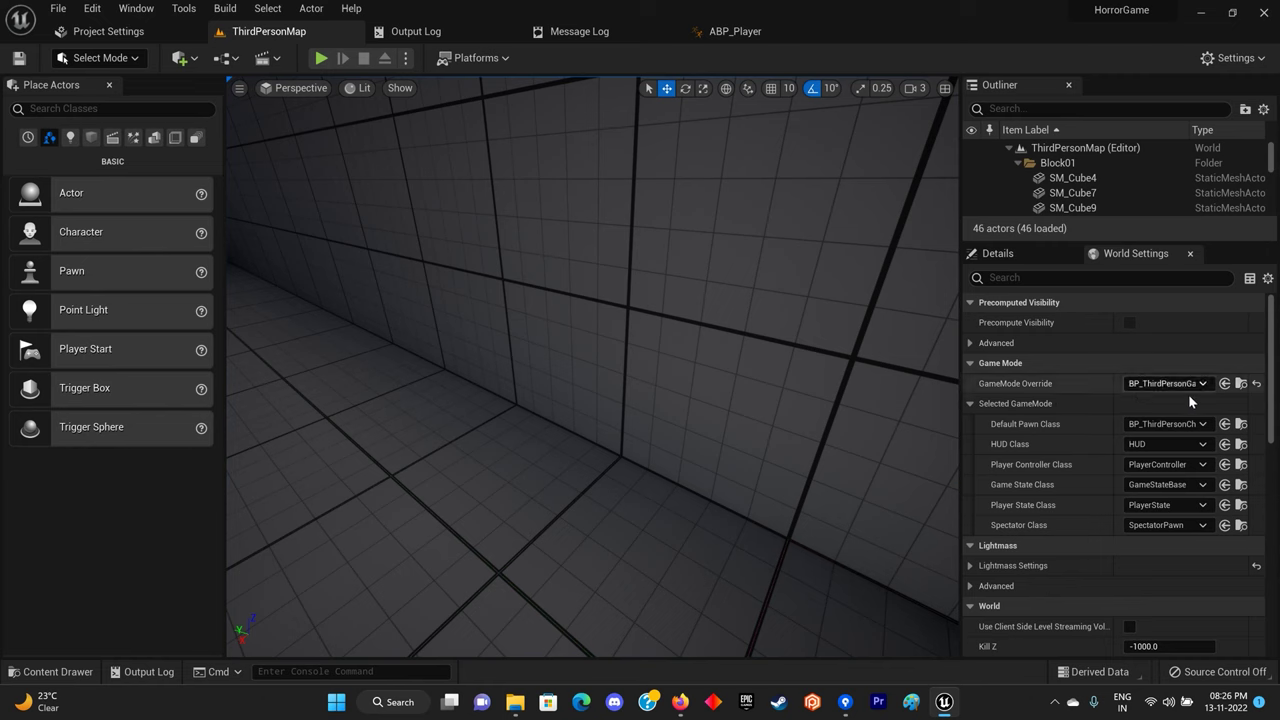
# Open BP_ThirdPersonCharacter and move the Flashlight, Flashlight Light and Set Hidden nodes further right.
pyautogui.hotkey('ctrl', 'space')
pyautogui.doubleClick(1225, 550)
pyautogui.moveTo(616, 210); pyautogui.dragTo(740, 326)
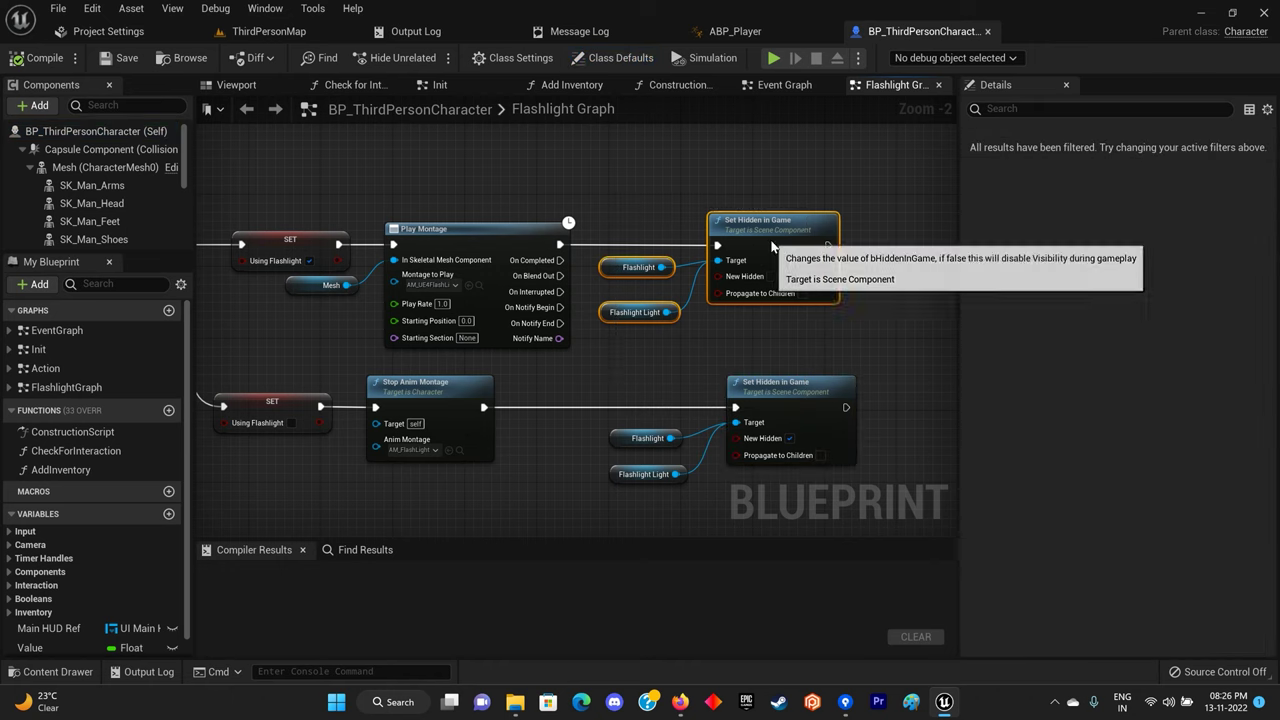
pyautogui.moveTo(768, 243); pyautogui.dragTo(958, 240)
# Duplicate Play Montage with its Mesh node and chain the copy between the first Play Montage and Set Hidden in Game.
pyautogui.moveTo(280, 300); pyautogui.dragTo(452, 300, button='right')
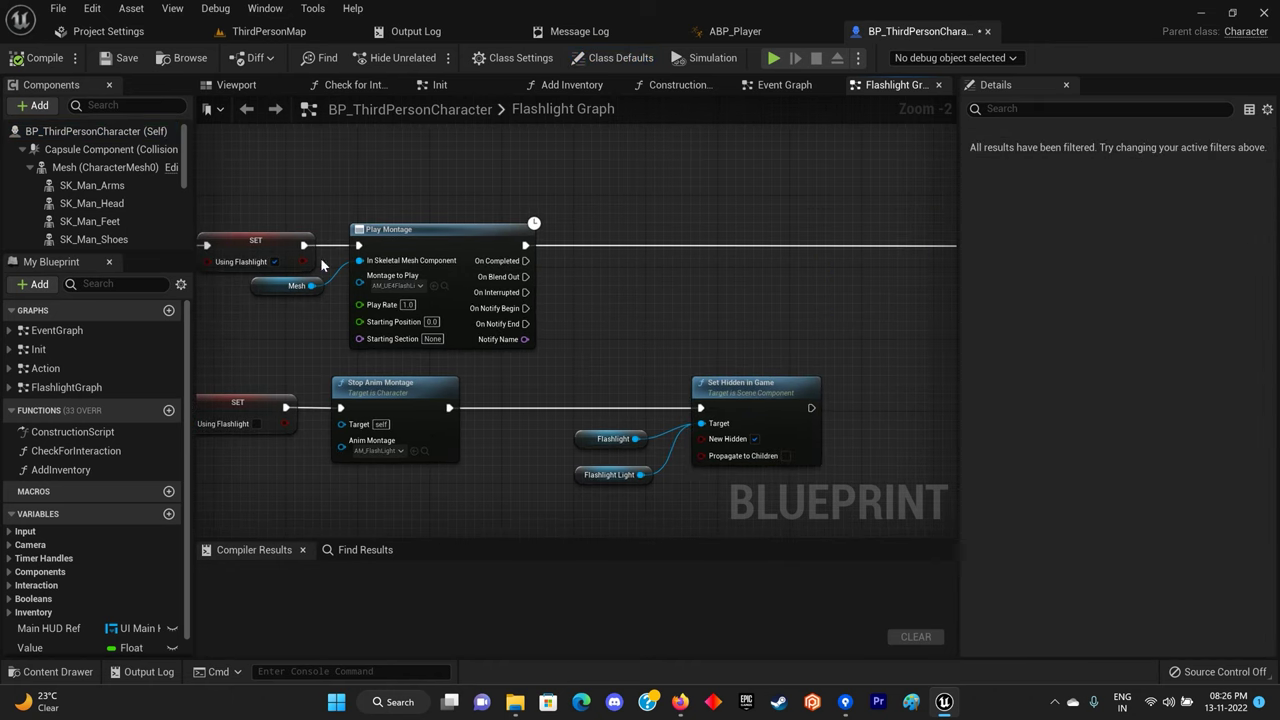
pyautogui.click(290, 300)
pyautogui.moveTo(322, 213); pyautogui.dragTo(402, 311)
pyautogui.moveTo(403, 250); pyautogui.dragTo(457, 251)
pyautogui.click(366, 303)
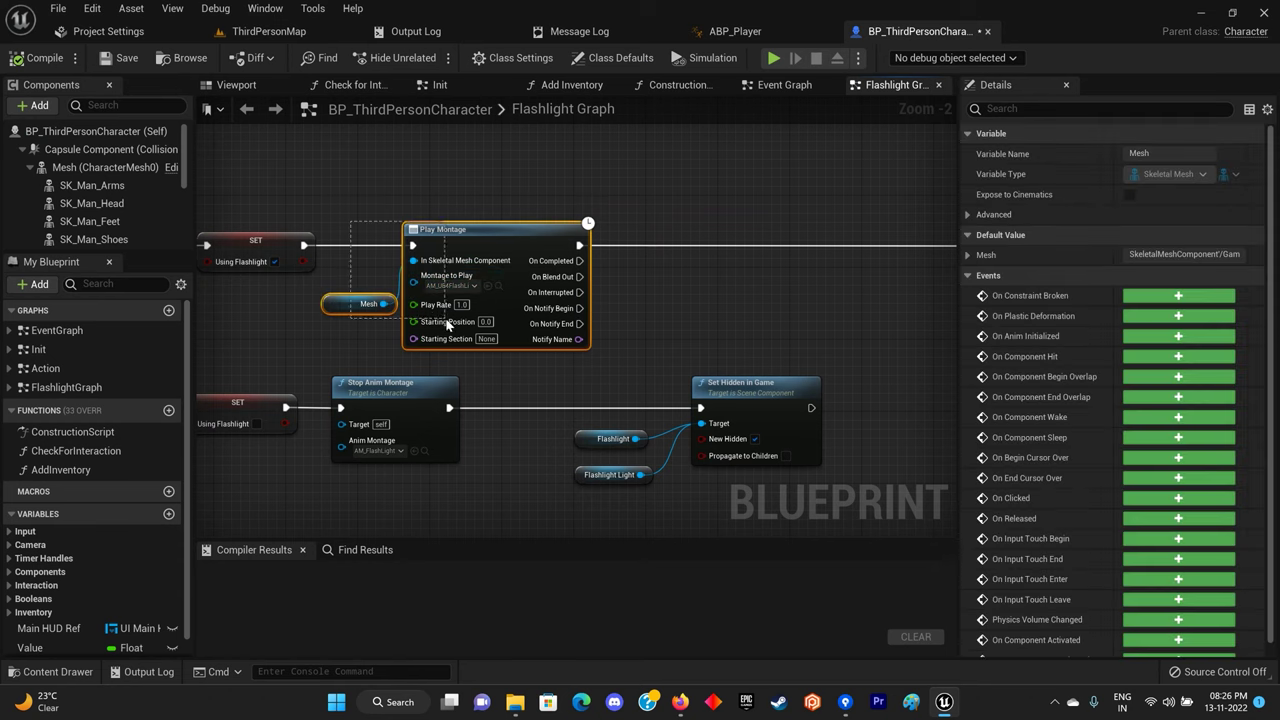
pyautogui.hotkey('ctrl', 'c')
pyautogui.hotkey('ctrl', 'v')
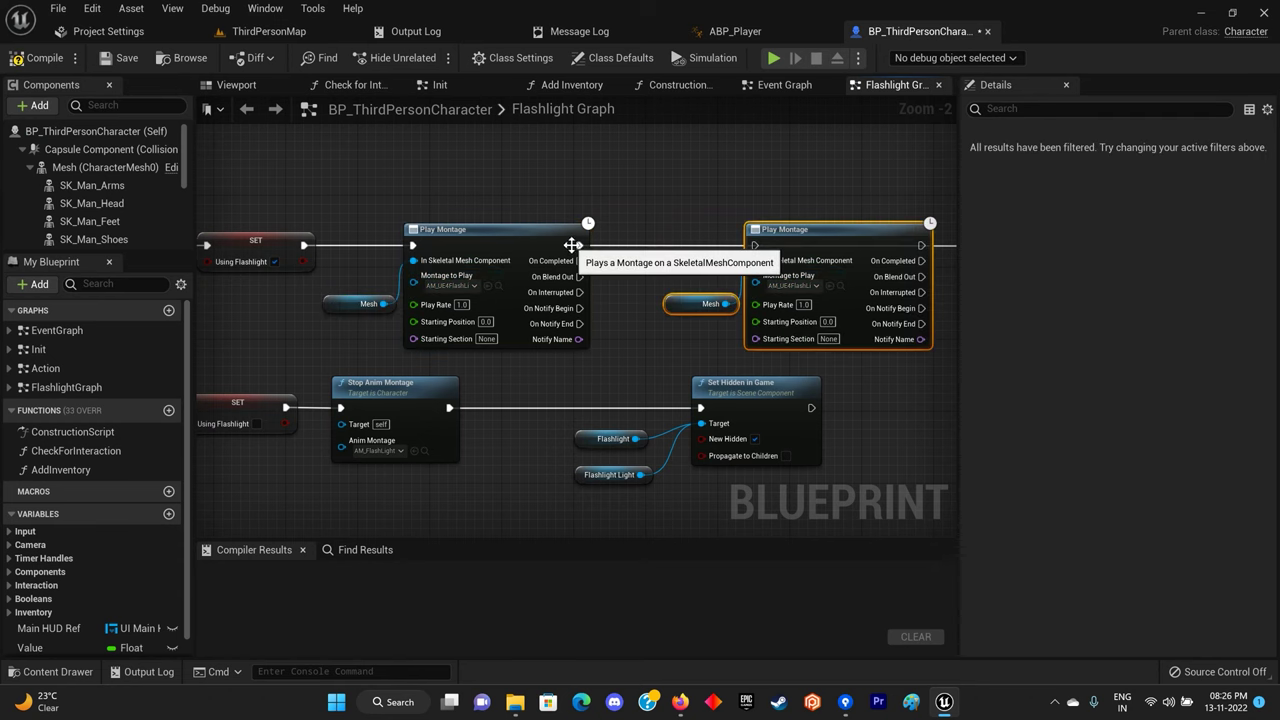
pyautogui.moveTo(758, 248); pyautogui.dragTo(758, 248)
pyautogui.moveTo(760, 300); pyautogui.dragTo(580, 300, button='right')
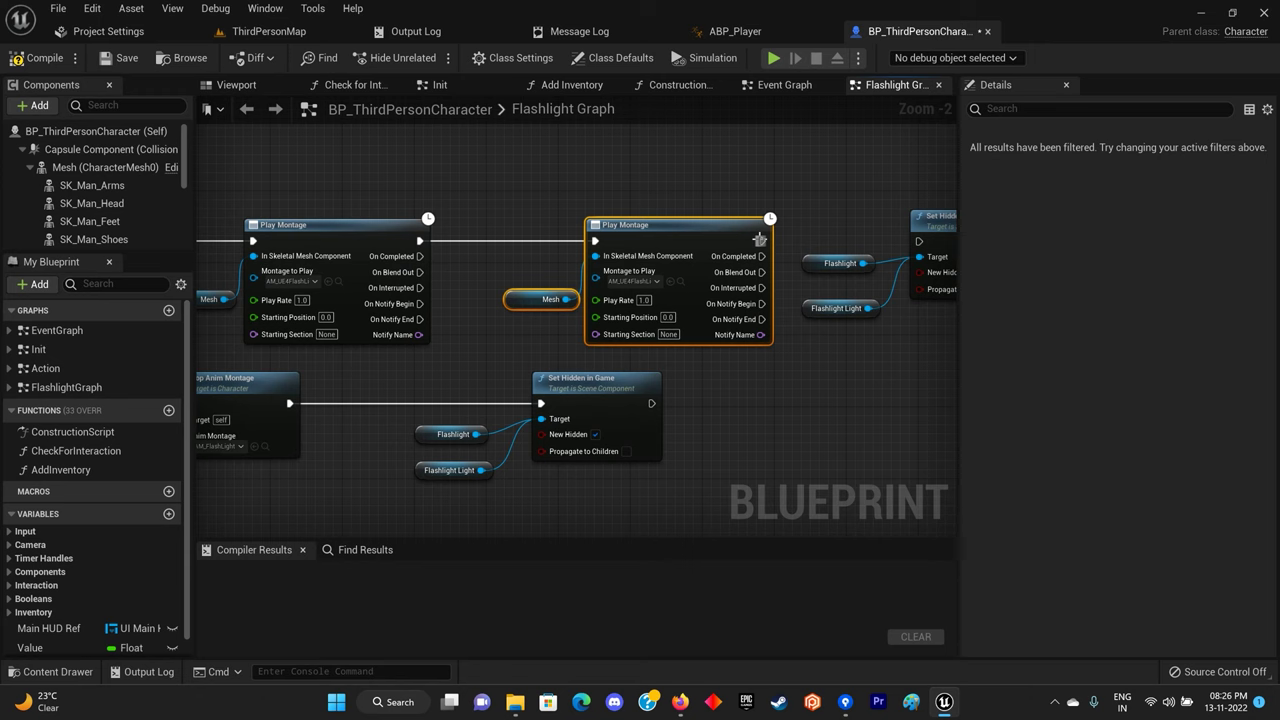
pyautogui.moveTo(766, 242); pyautogui.dragTo(895, 248)
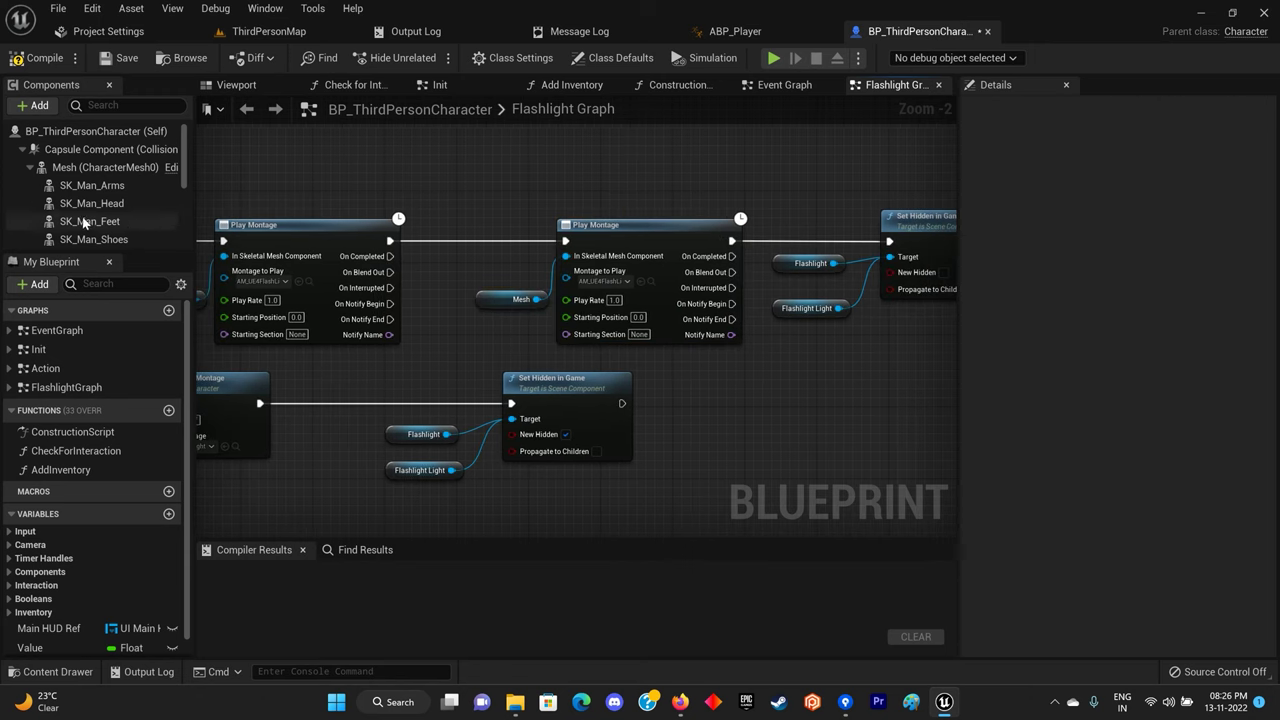
# Replace the copied Mesh node with a ShadowMesh getter driving the second Play Montage.
pyautogui.scroll(-3, 86, 220)
pyautogui.scroll(-1, 86, 200)
pyautogui.click(110, 131)
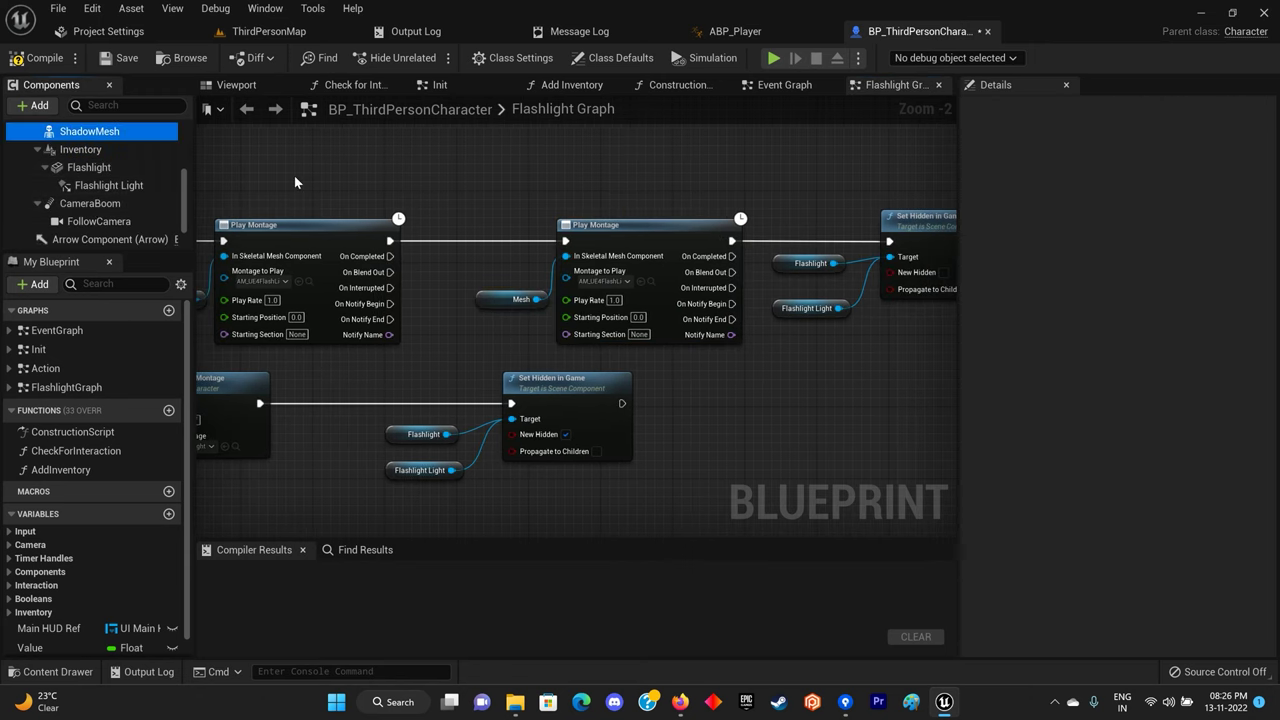
pyautogui.moveTo(165, 133); pyautogui.dragTo(490, 322)
pyautogui.moveTo(484, 300); pyautogui.dragTo(535, 305, button='right')
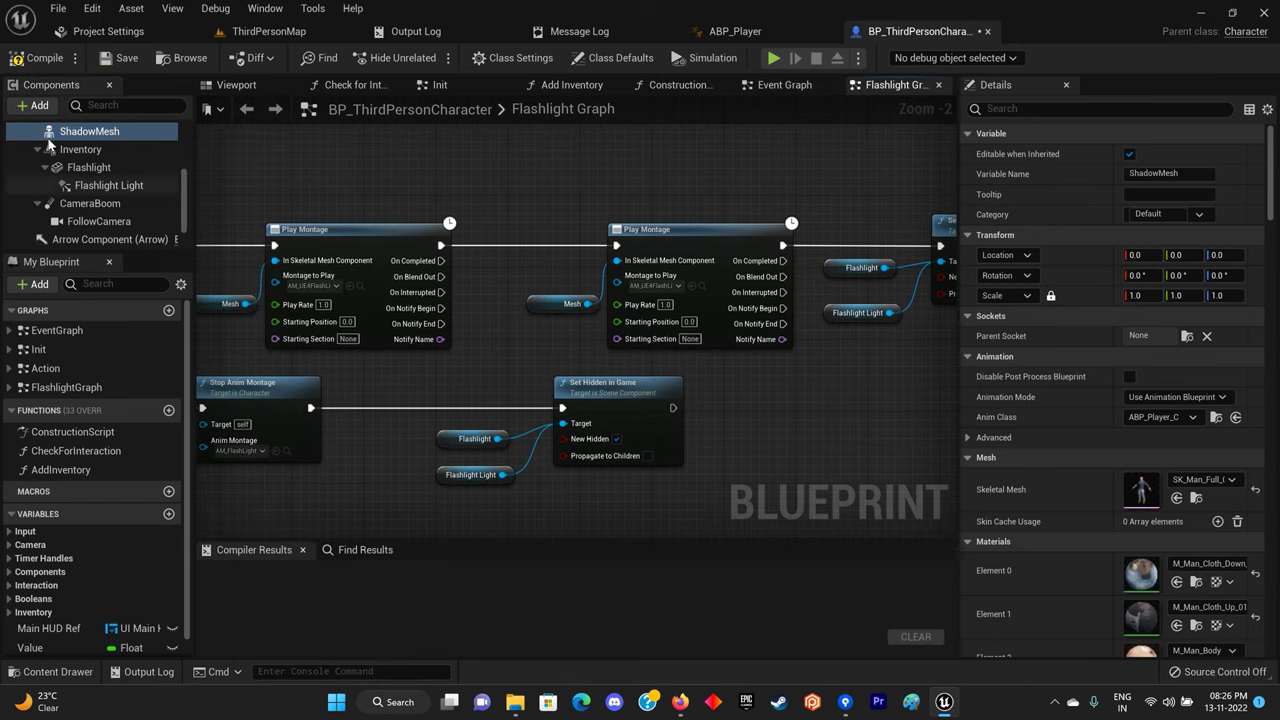
pyautogui.moveTo(47, 135)
pyautogui.mouseDown()
pyautogui.moveTo(437, 199)
pyautogui.moveTo(615, 275)
pyautogui.moveTo(617, 261)
pyautogui.mouseUp()
pyautogui.press('Delete')
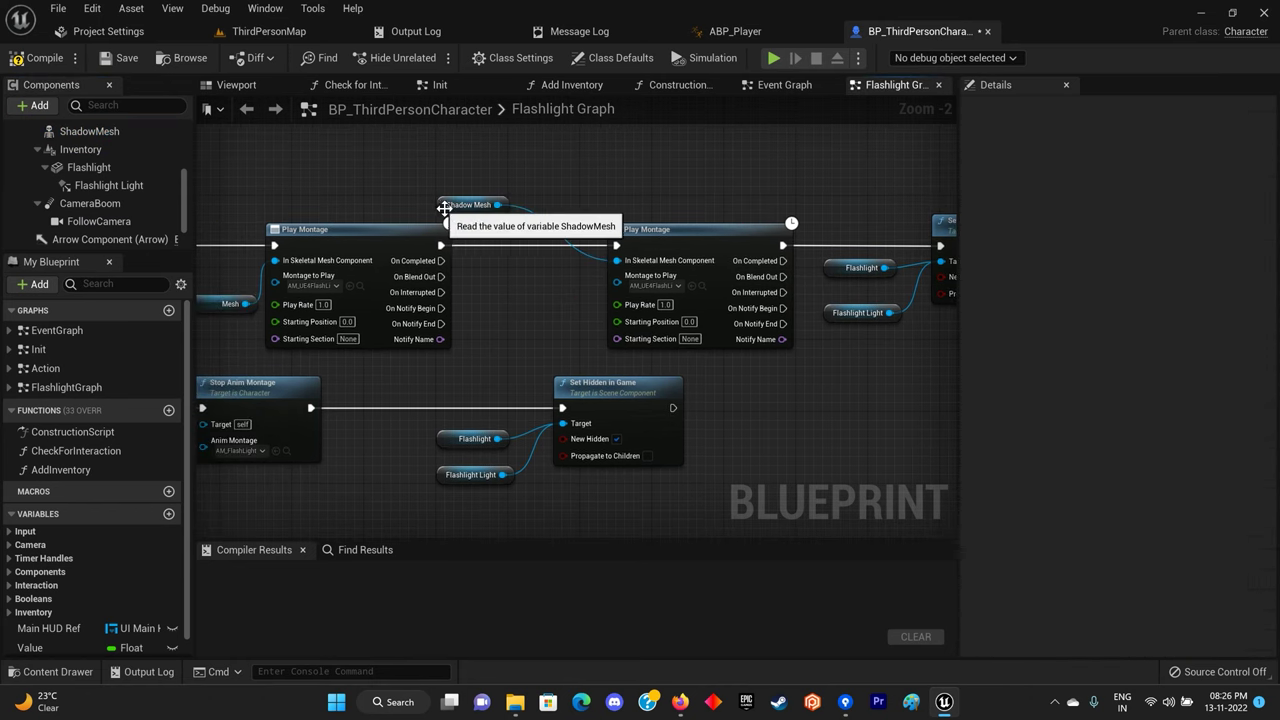
pyautogui.moveTo(444, 207); pyautogui.dragTo(530, 295)
pyautogui.scroll(-3, 482, 344)
pyautogui.scroll(-2, 559, 323)
# Compile the character blueprint and start a play session in ThirdPersonMap.
pyautogui.click(36, 57)
pyautogui.click(269, 31)
pyautogui.click(316, 59)
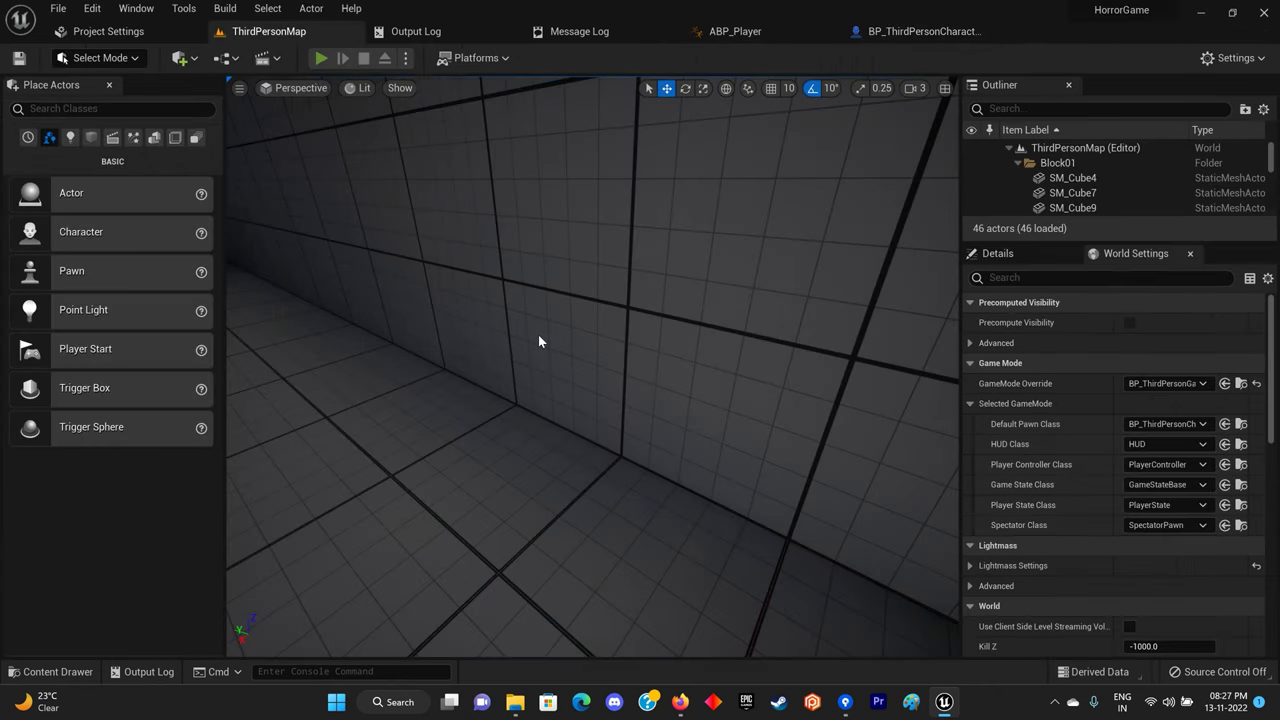
pyautogui.press('w')
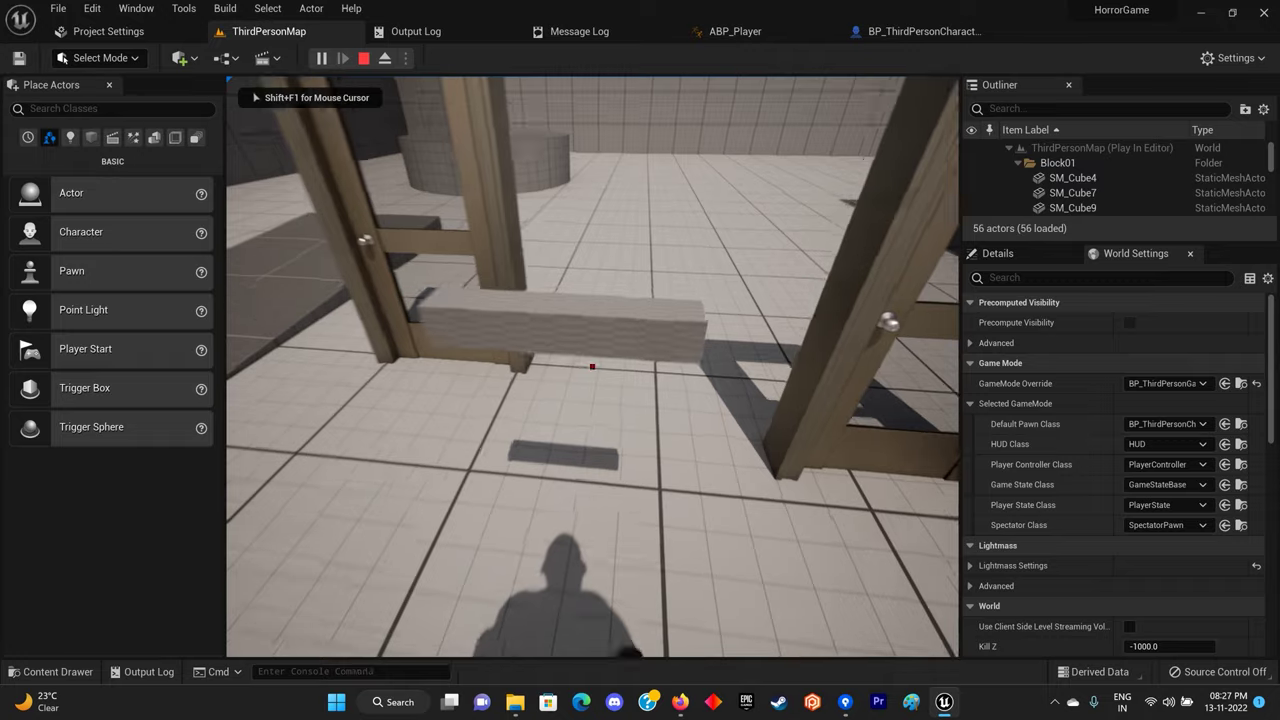
pyautogui.press('q')
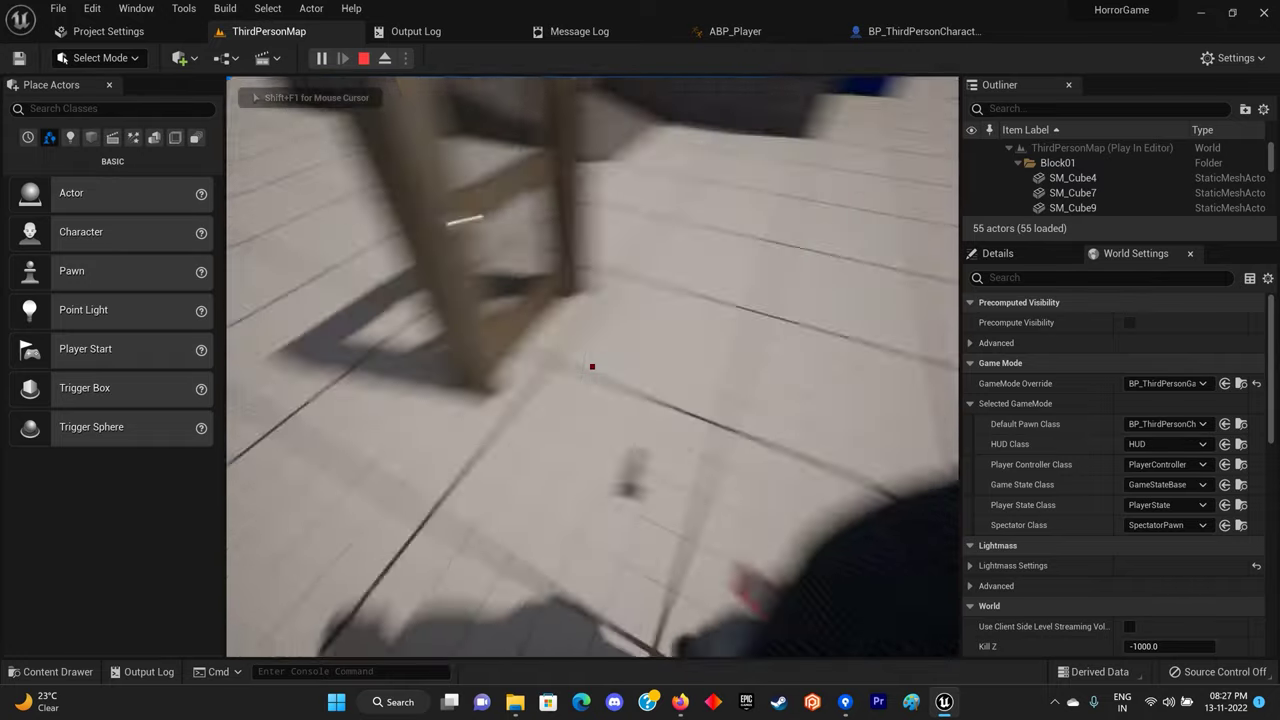
pyautogui.press('w')
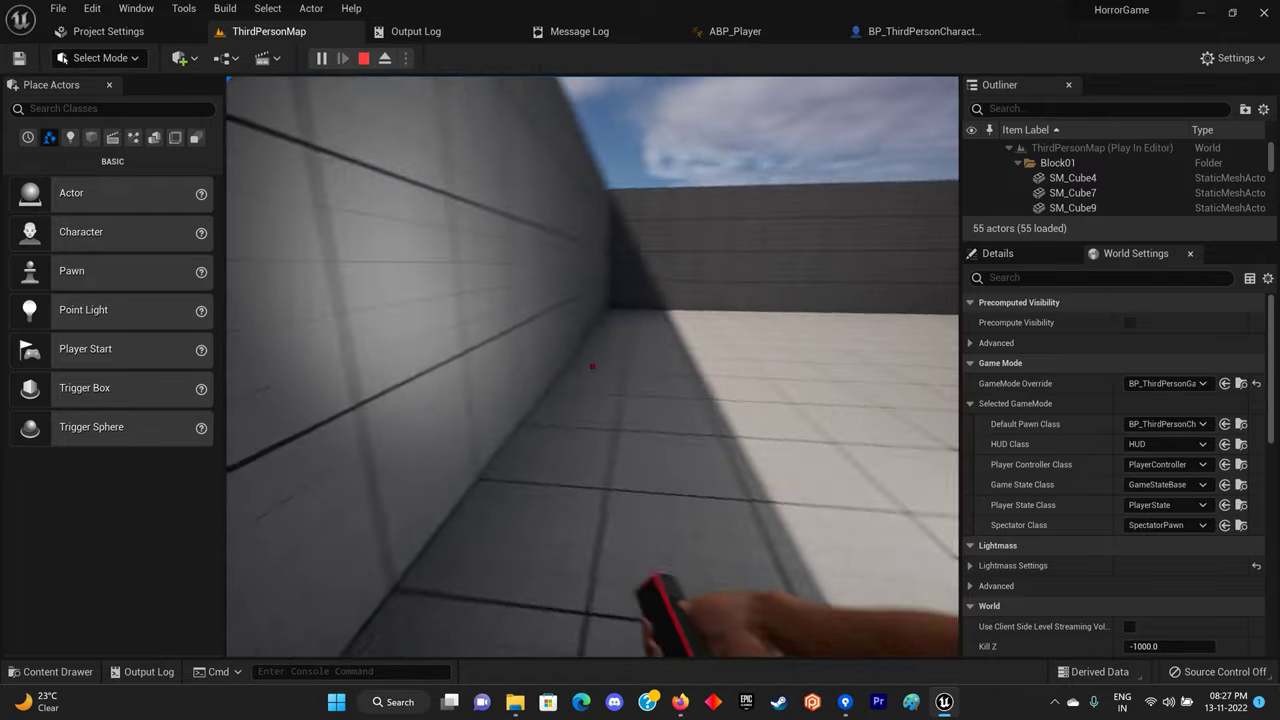
pyautogui.press('Escape')
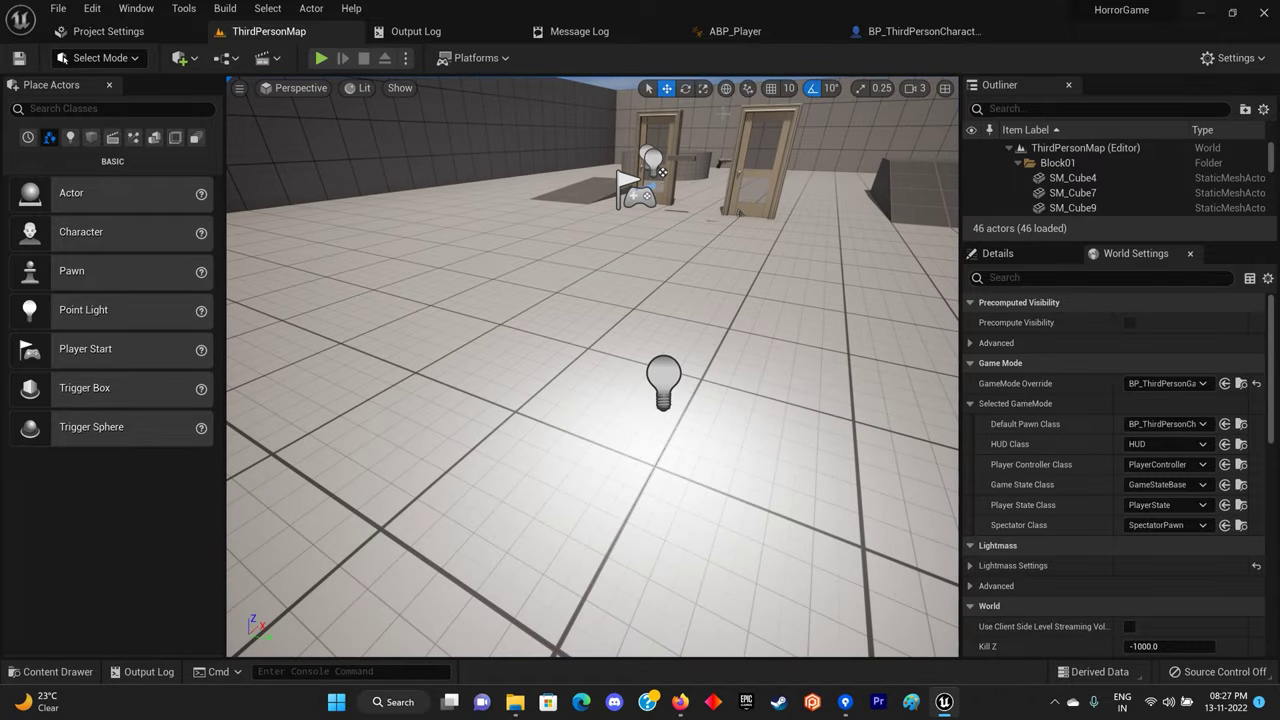
# Recompile BP_ThirdPersonCharacter and review its flashlight event chain.
pyautogui.click(920, 31)
pyautogui.moveTo(285, 334); pyautogui.dragTo(425, 277, button='right')
pyautogui.scroll(1, 404, 268)
pyautogui.scroll(1, 510, 348)
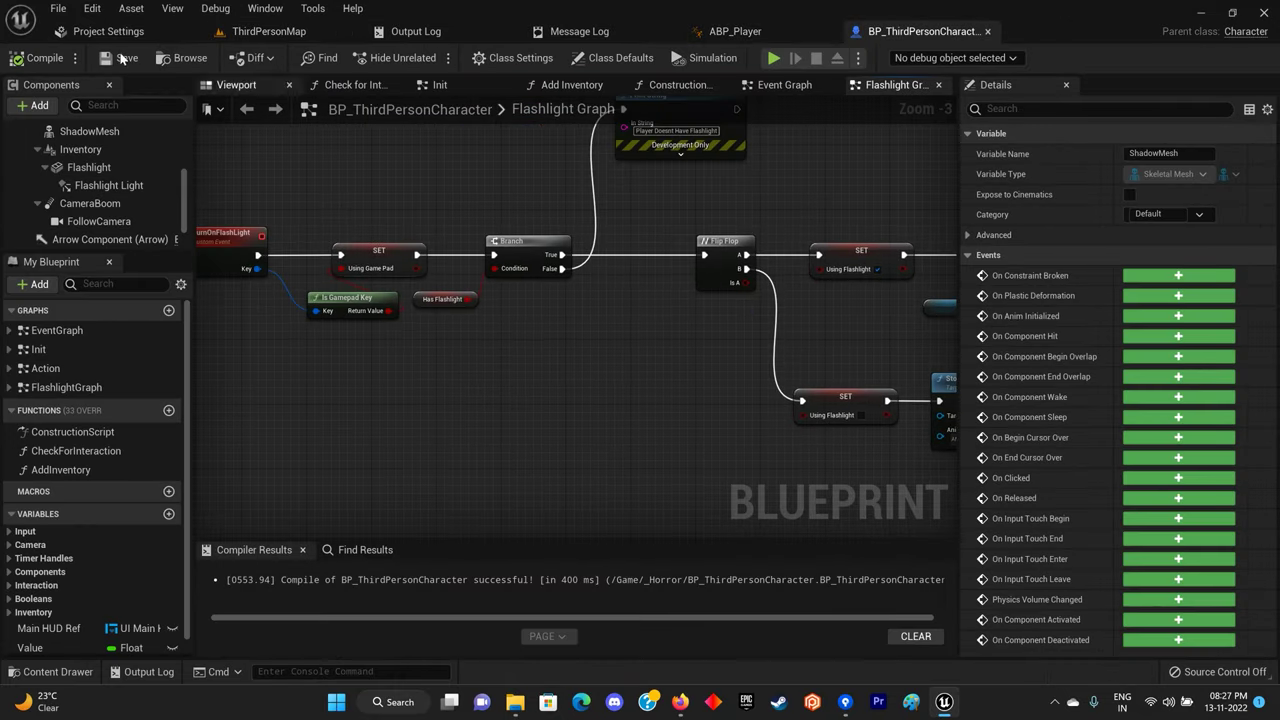
pyautogui.click(30, 58)
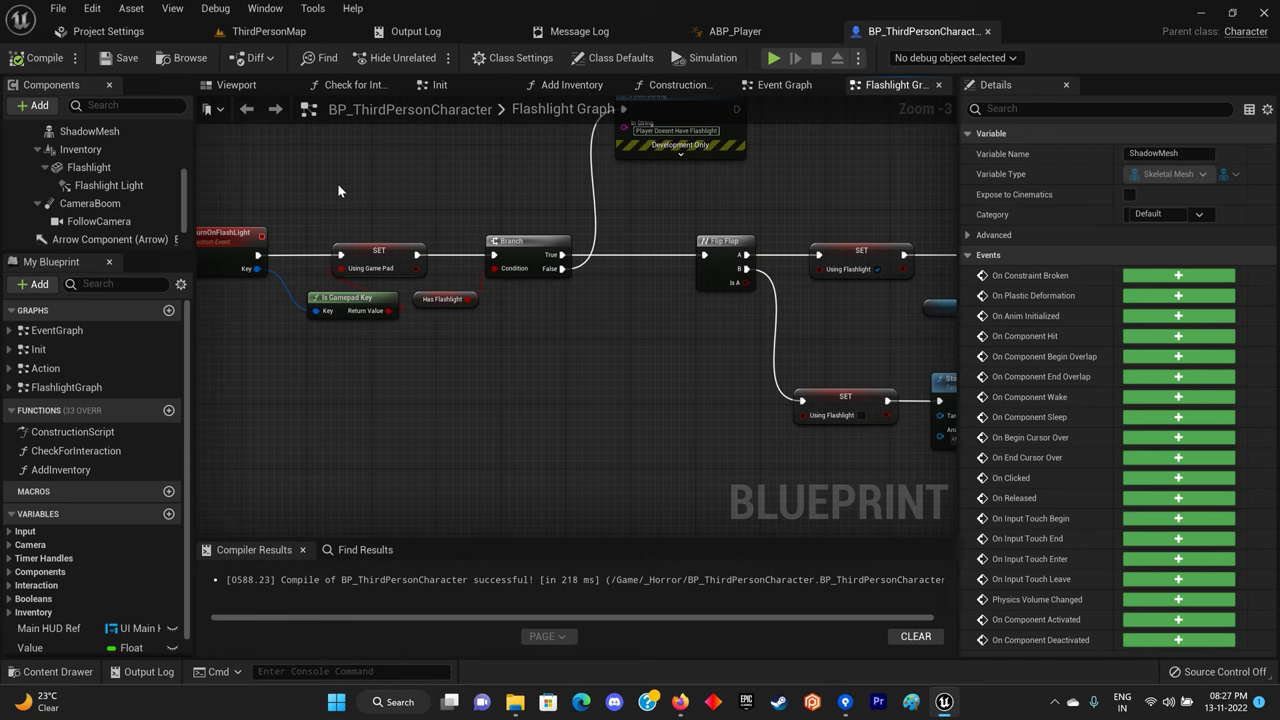
pyautogui.moveTo(337, 183); pyautogui.dragTo(358, 303, button='right')
pyautogui.scroll(-1, 358, 303)
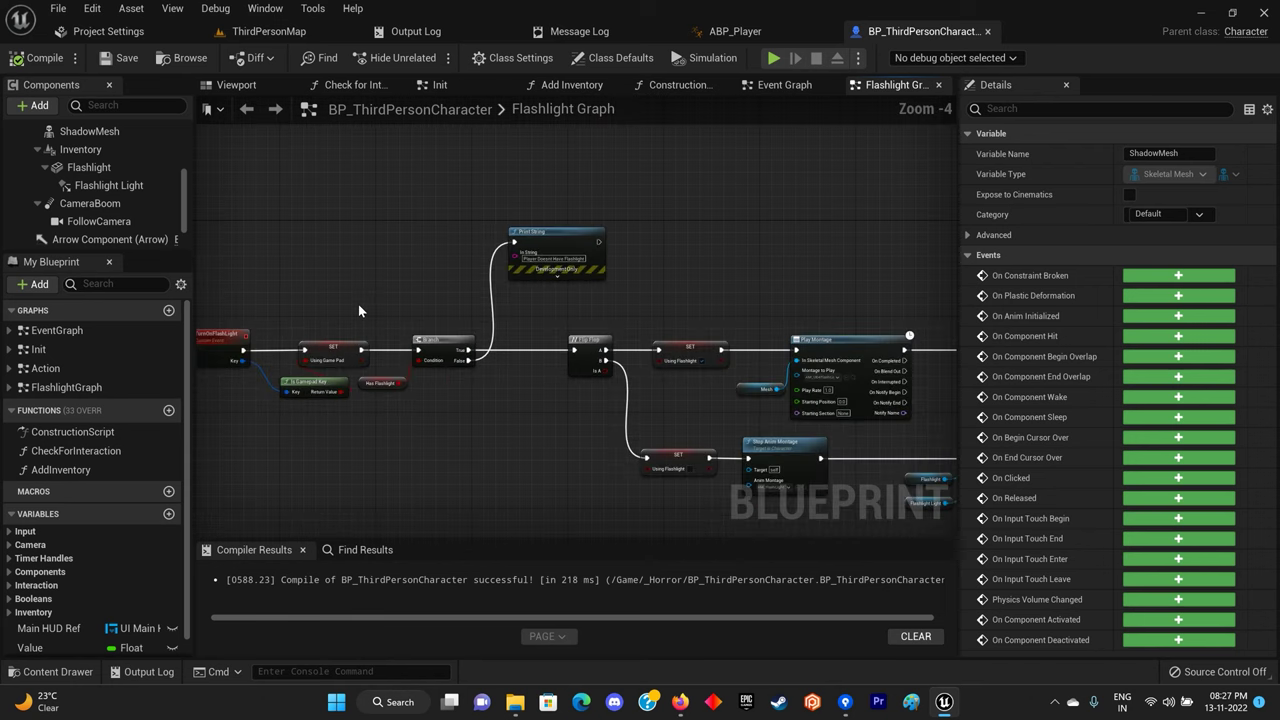
pyautogui.moveTo(397, 280); pyautogui.dragTo(489, 240, button='right')
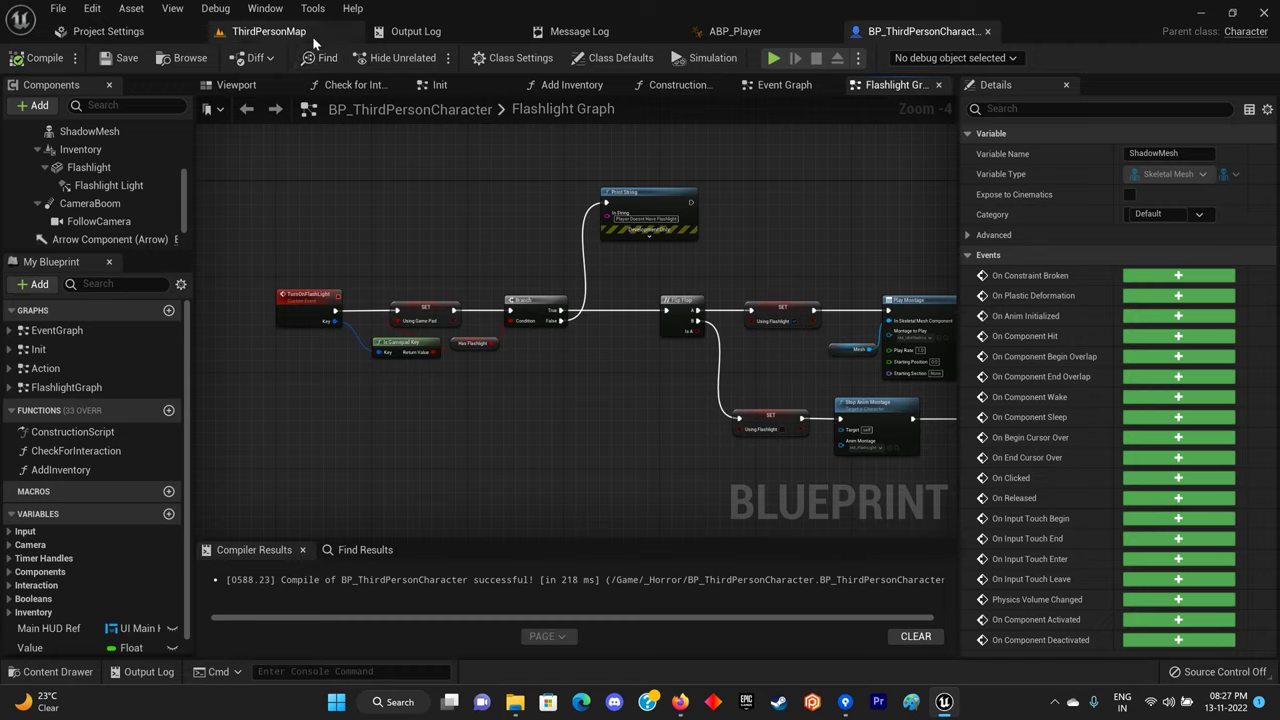
# In ThirdPersonMap, fly the viewport to the pistol by the door and select it.
pyautogui.click(312, 38)
pyautogui.hotkey('ctrl', 'space')
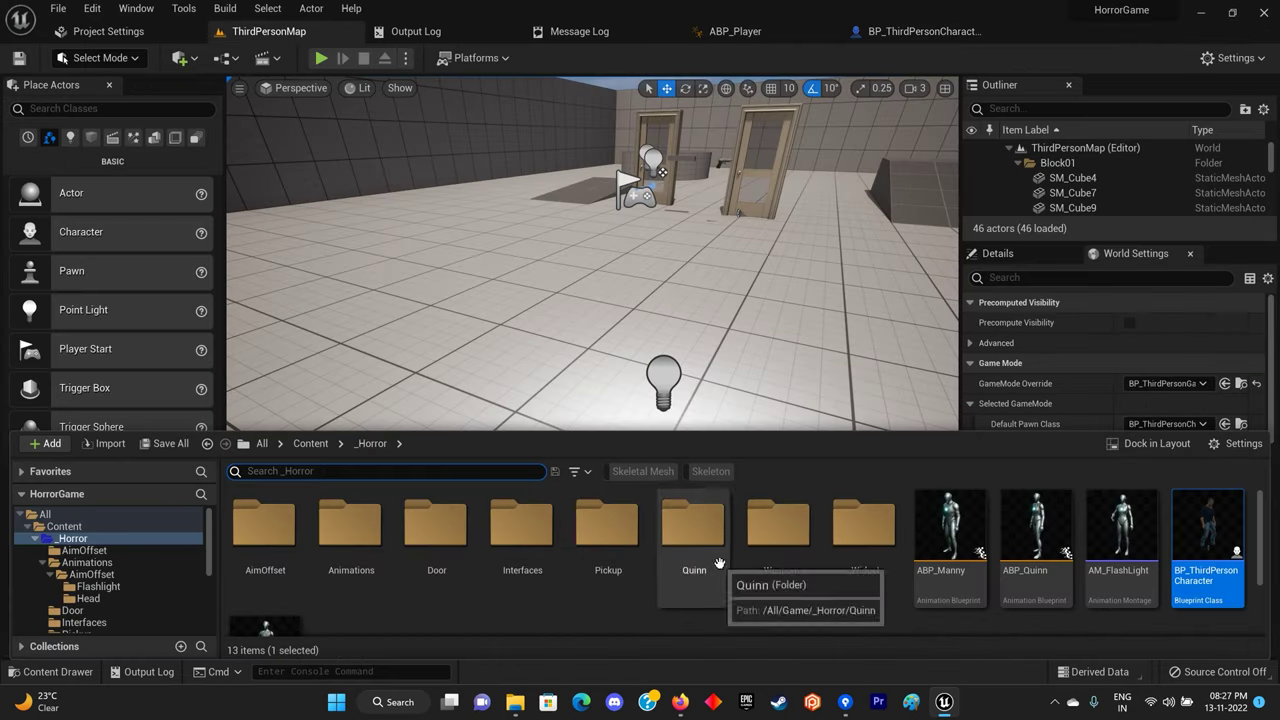
pyautogui.moveTo(700, 380); pyautogui.dragTo(690, 350, button='right')
pyautogui.moveTo(362, 140); pyautogui.dragTo(362, 118, button='right')
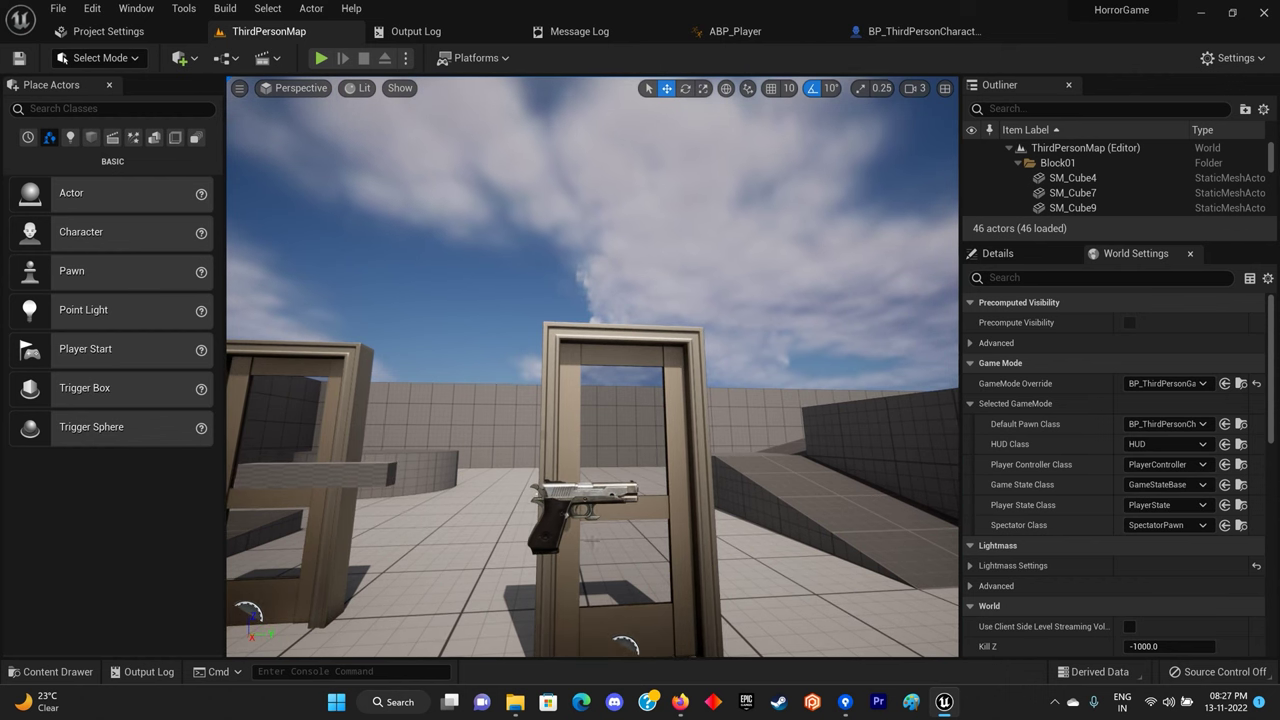
pyautogui.click(570, 490)
pyautogui.moveTo(552, 304); pyautogui.dragTo(552, 380, button='right')
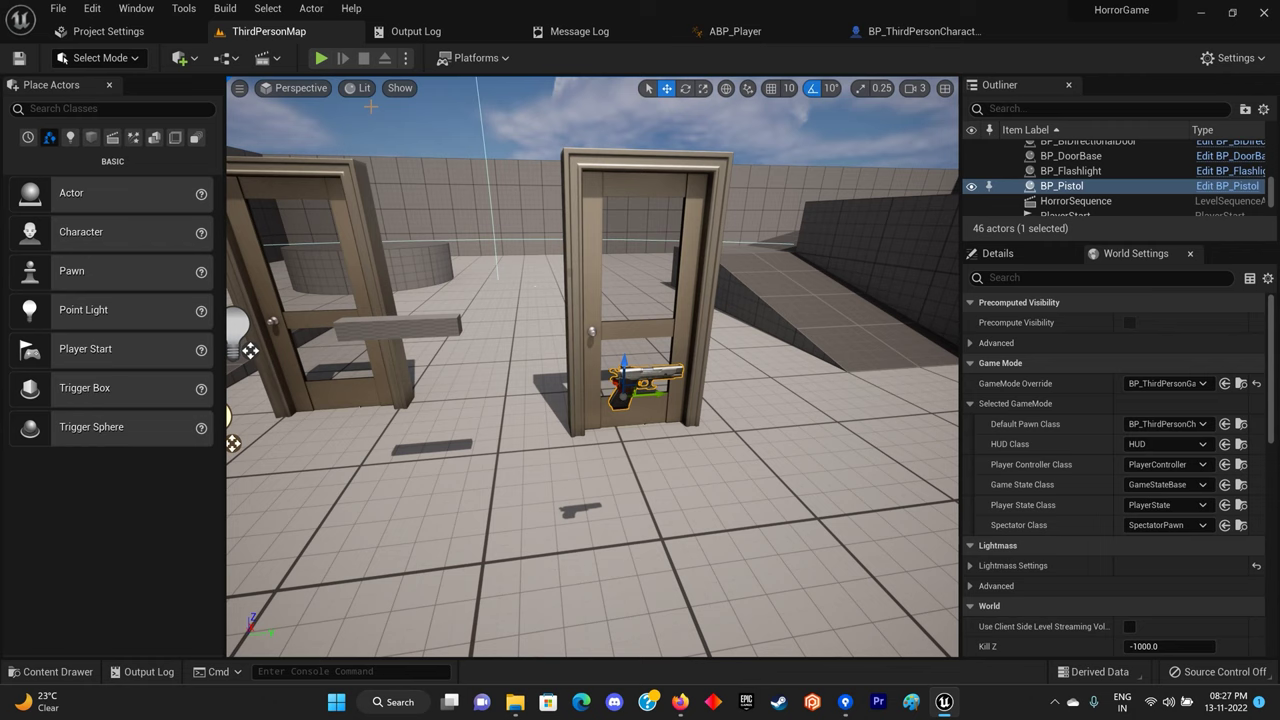
# Open the BP_Pistol blueprint for editing.
pyautogui.click(864, 34)
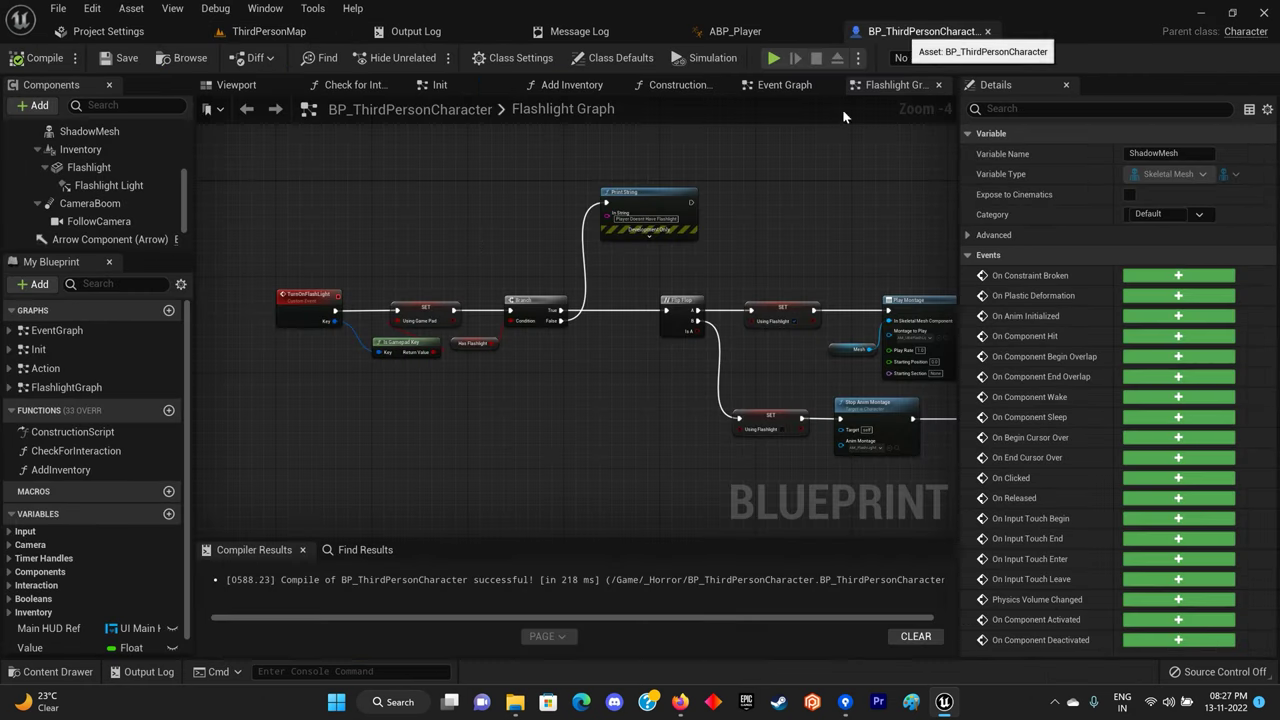
pyautogui.scroll(-3, 473, 261)
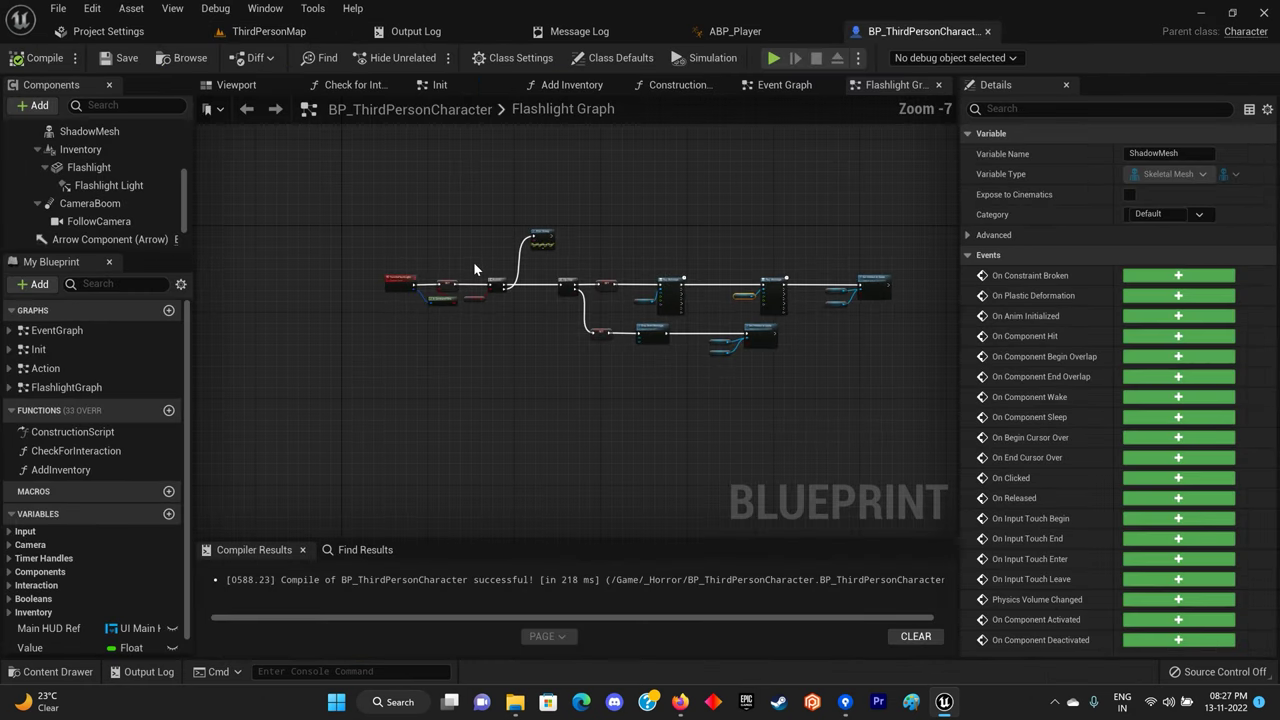
pyautogui.scroll(1, 473, 261)
pyautogui.click(305, 40)
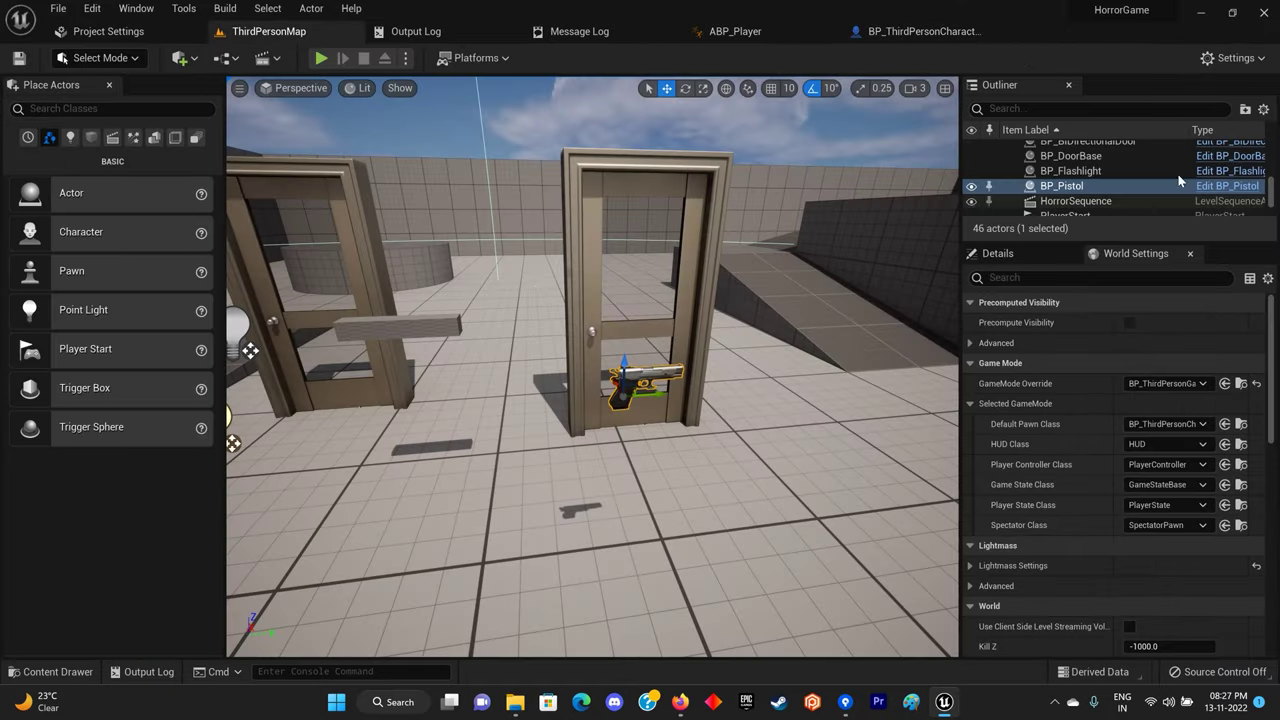
pyautogui.click(1225, 186)
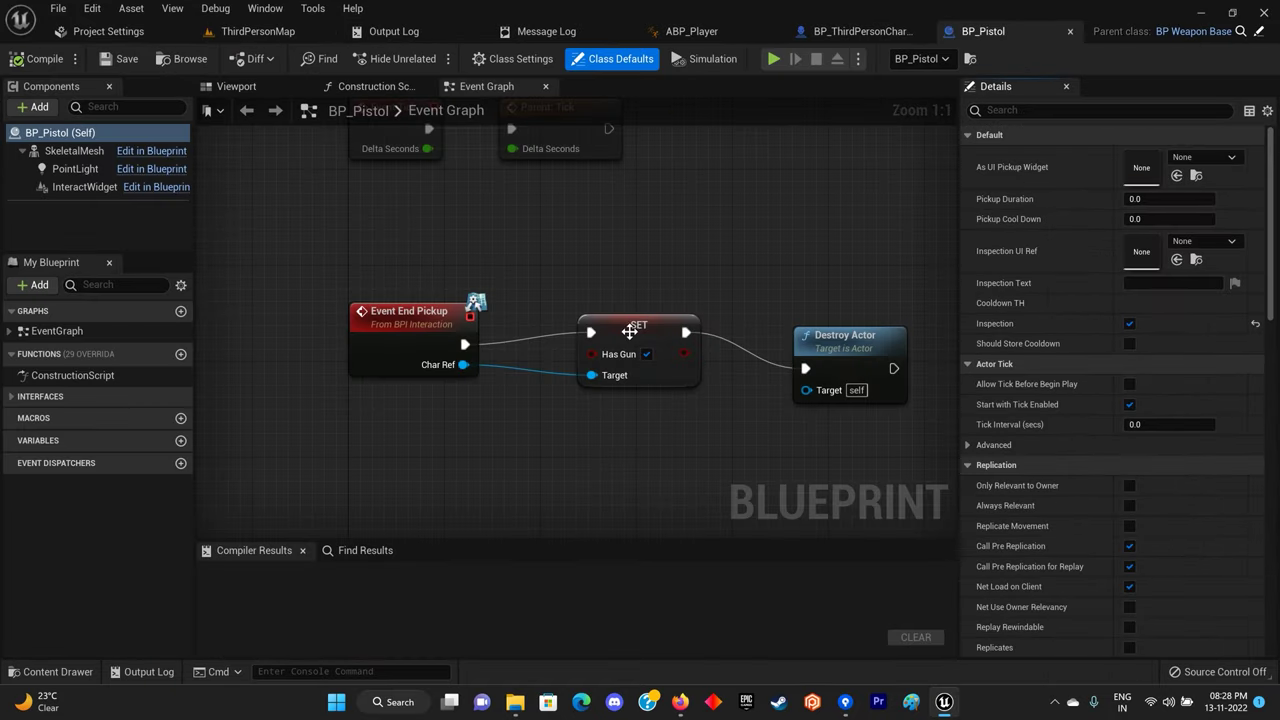
# Compile and save BP_Pistol, then open Add Inventory via Init in BP_ThirdPersonCharacter.
pyautogui.click(41, 62)
pyautogui.click(127, 59)
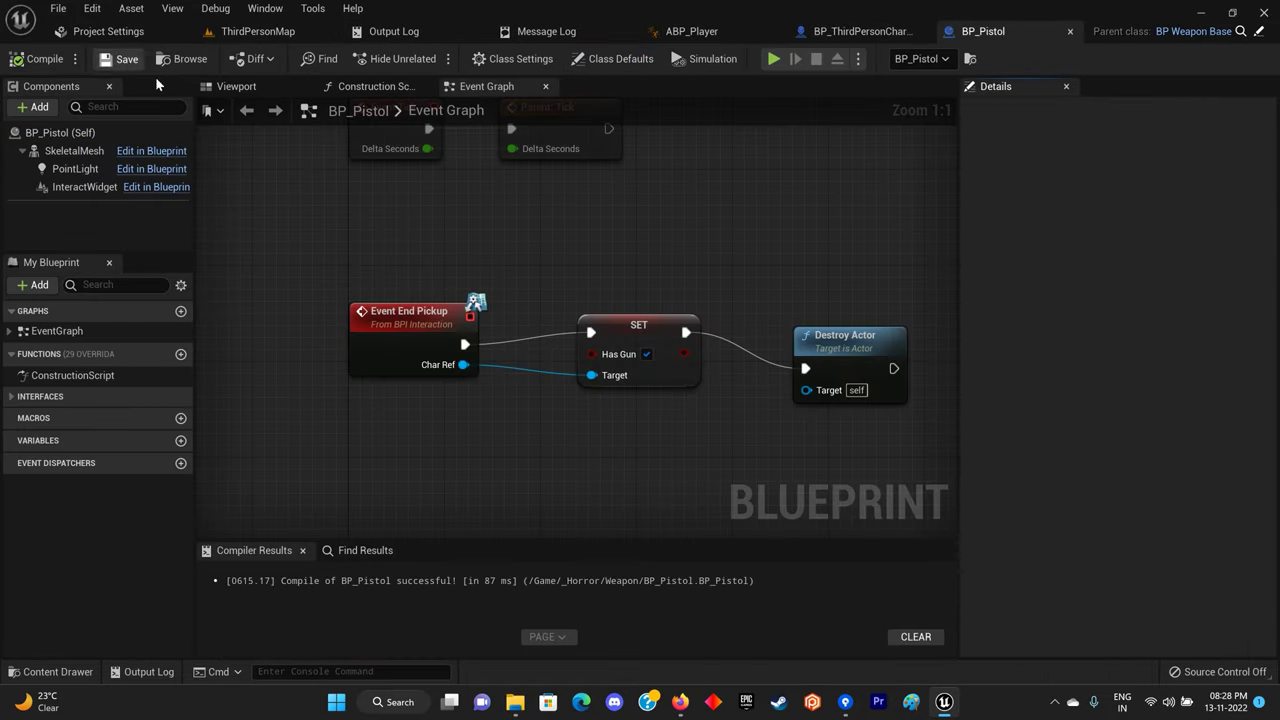
pyautogui.click(832, 33)
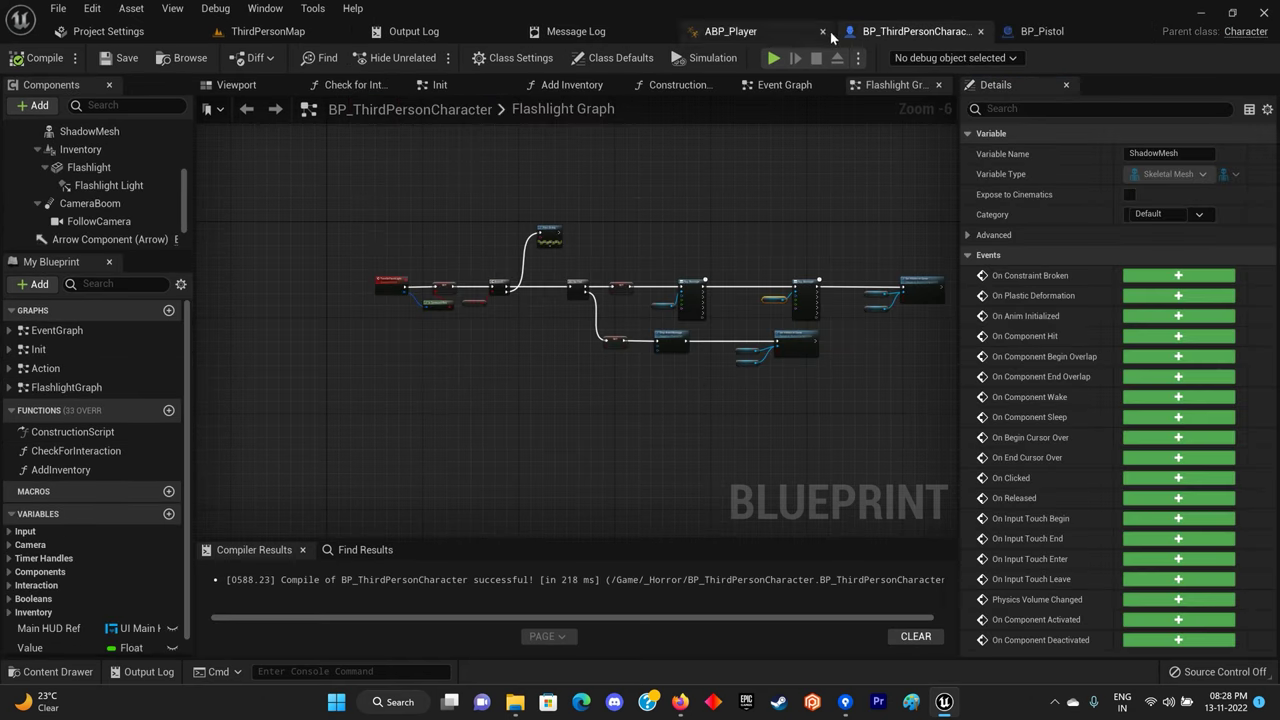
pyautogui.doubleClick(67, 344)
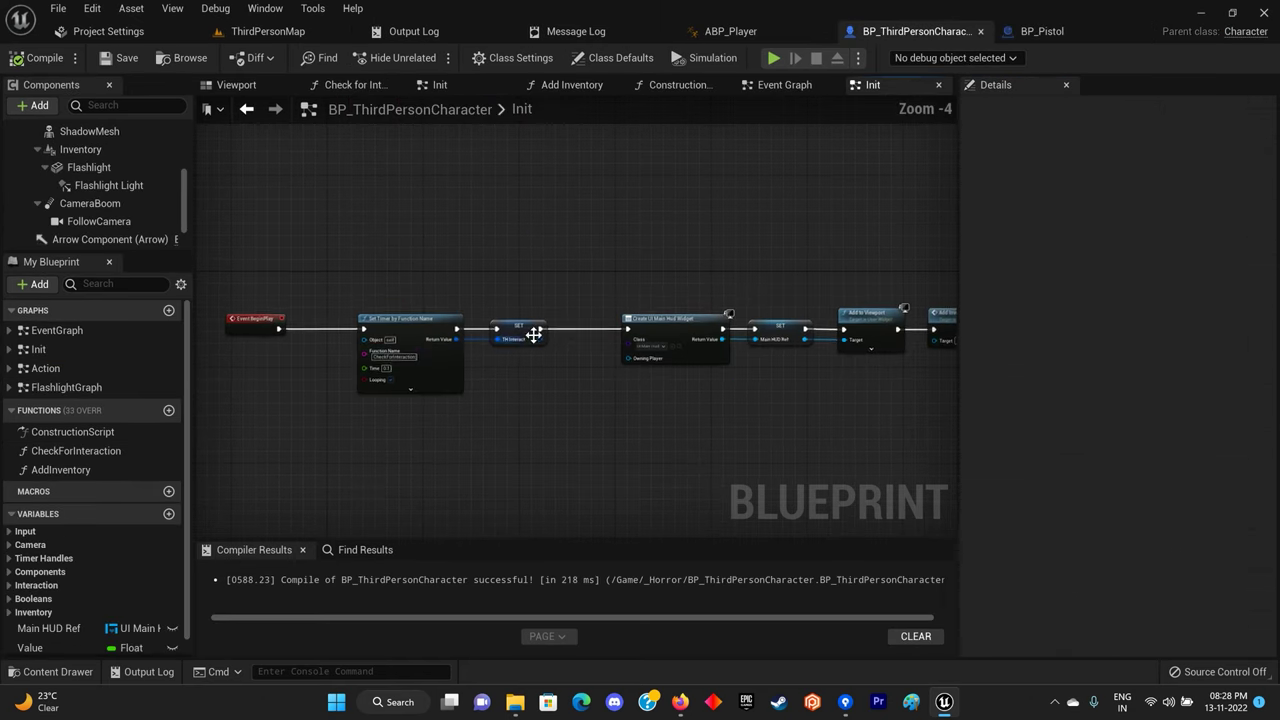
pyautogui.moveTo(619, 376); pyautogui.dragTo(546, 295, button='right')
pyautogui.doubleClick(666, 243)
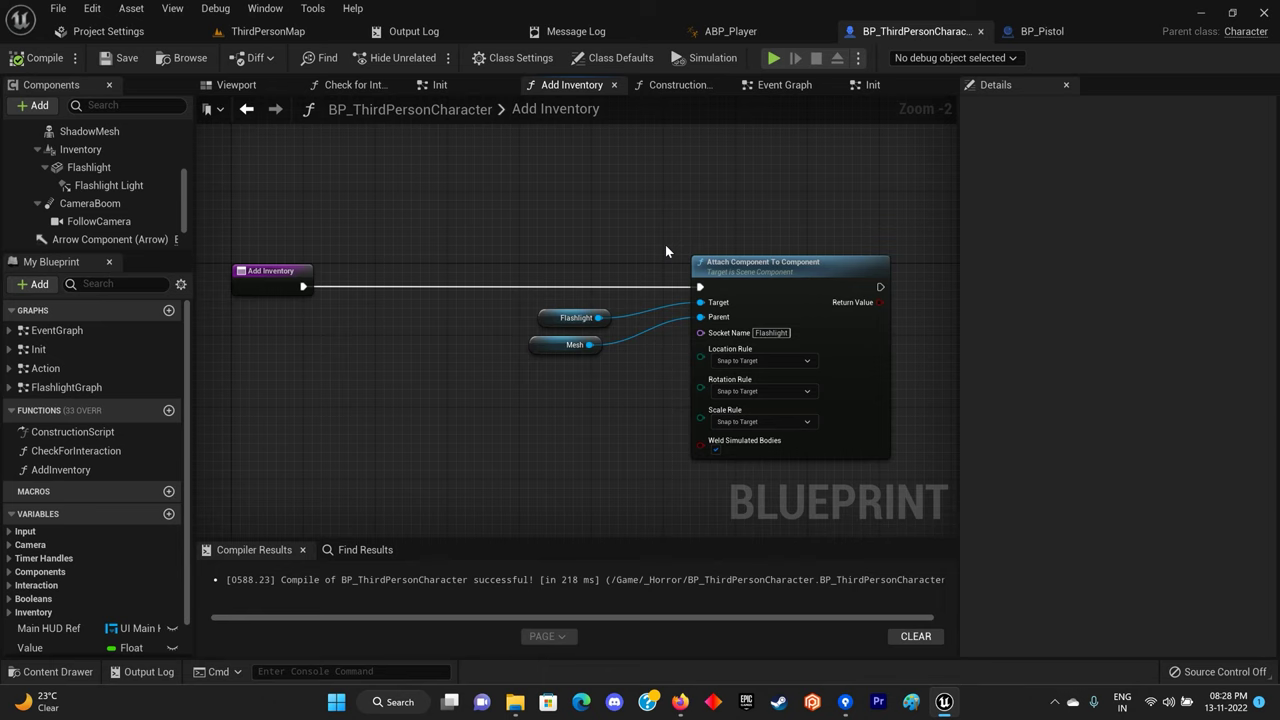
pyautogui.moveTo(719, 243); pyautogui.dragTo(431, 200, button='right')
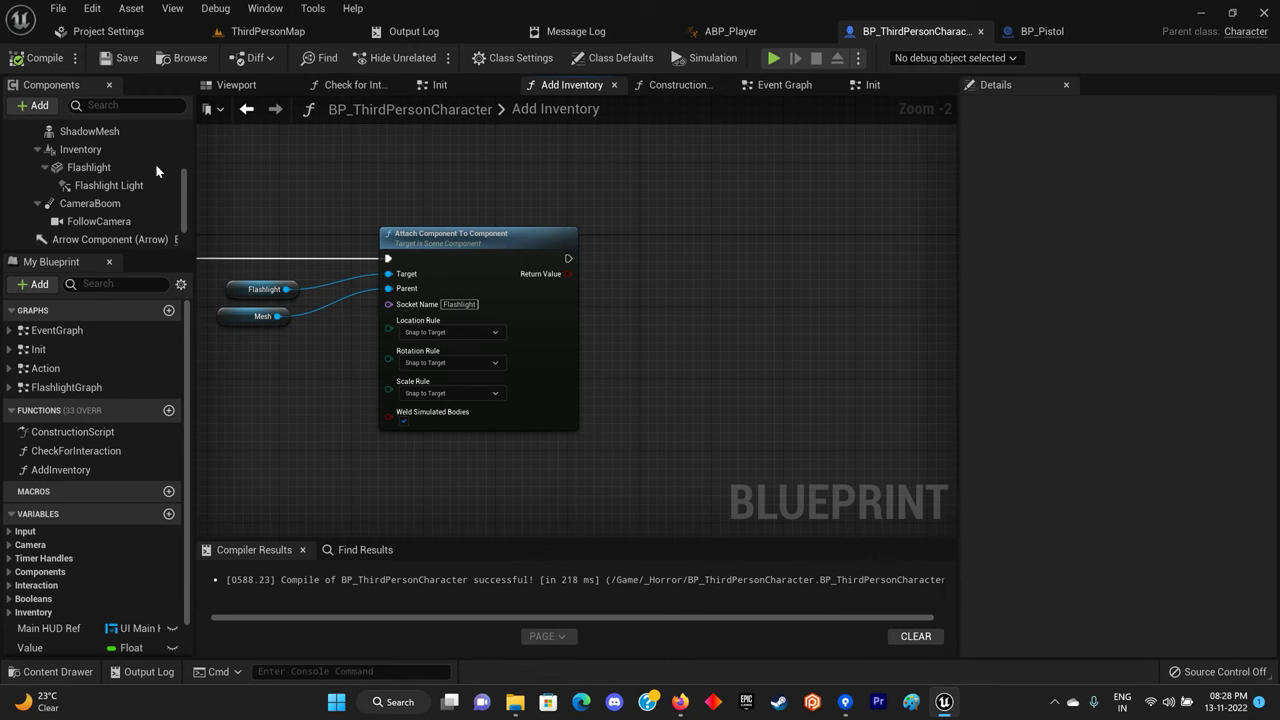
# Inspect the Flashlight and Flashlight Light components' properties.
pyautogui.click(117, 172)
pyautogui.click(37, 57)
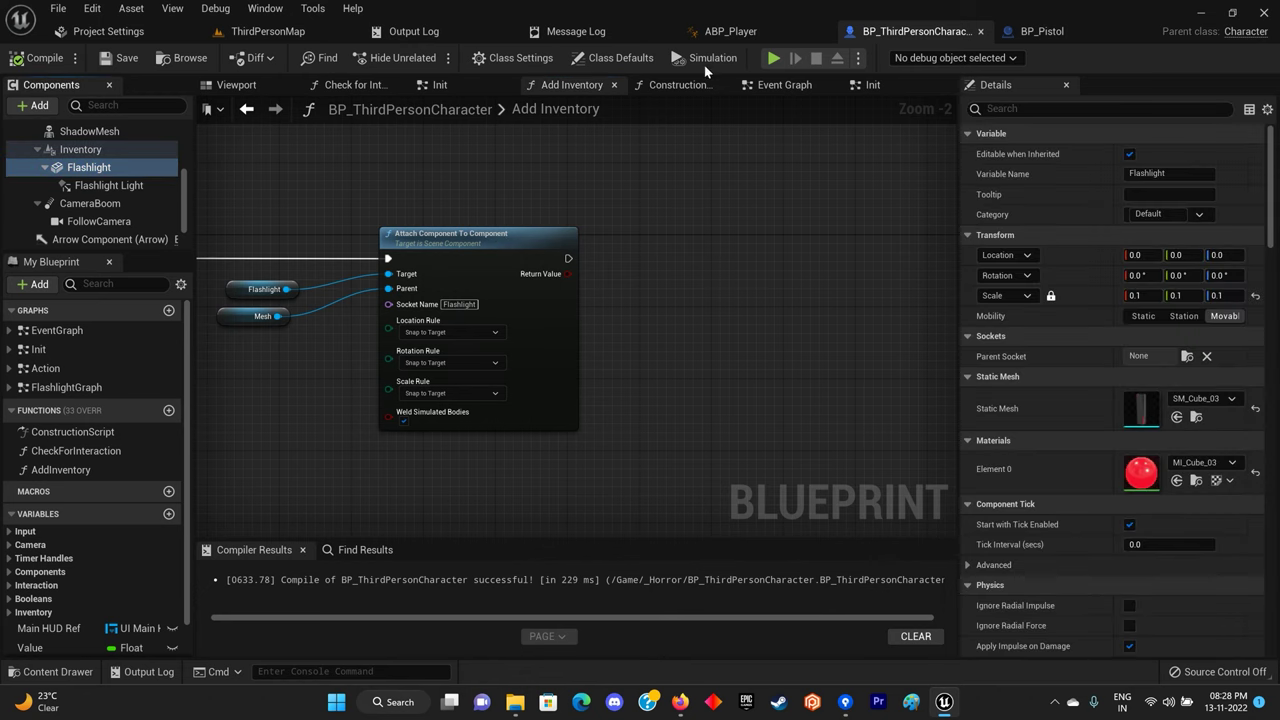
pyautogui.moveTo(365, 224); pyautogui.dragTo(513, 281, button='right')
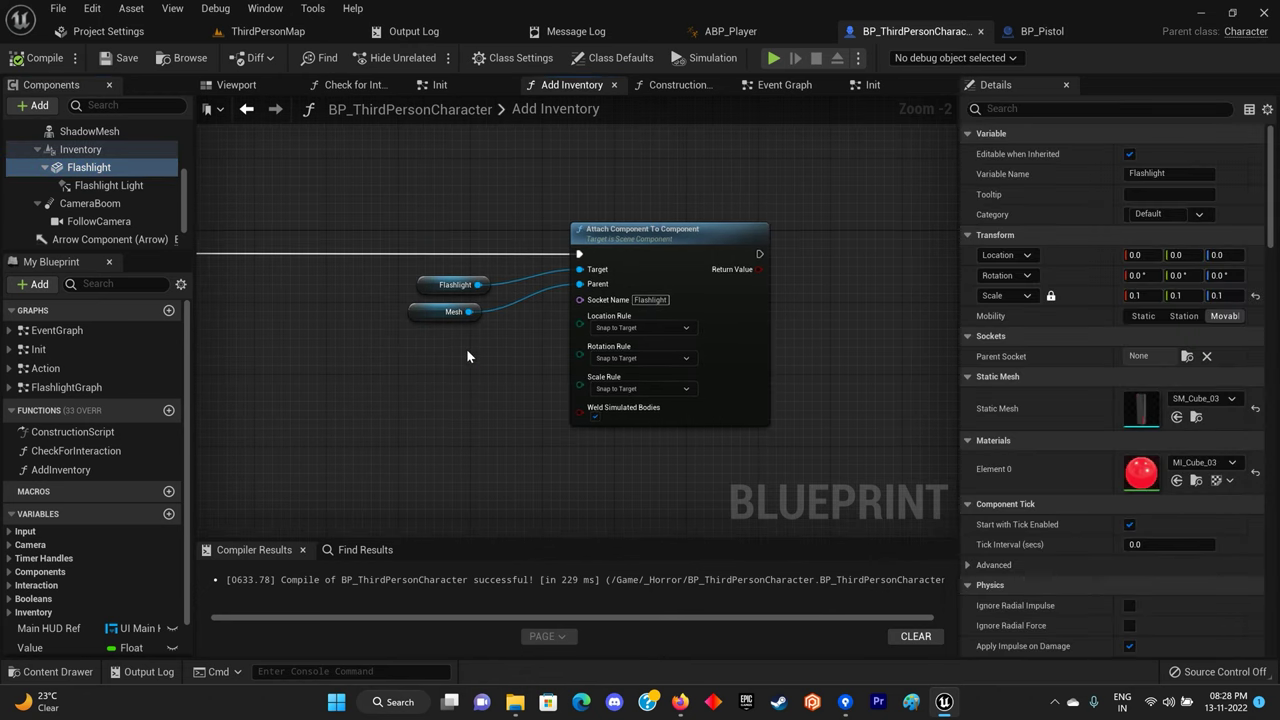
pyautogui.moveTo(467, 350); pyautogui.dragTo(480, 428, button='right')
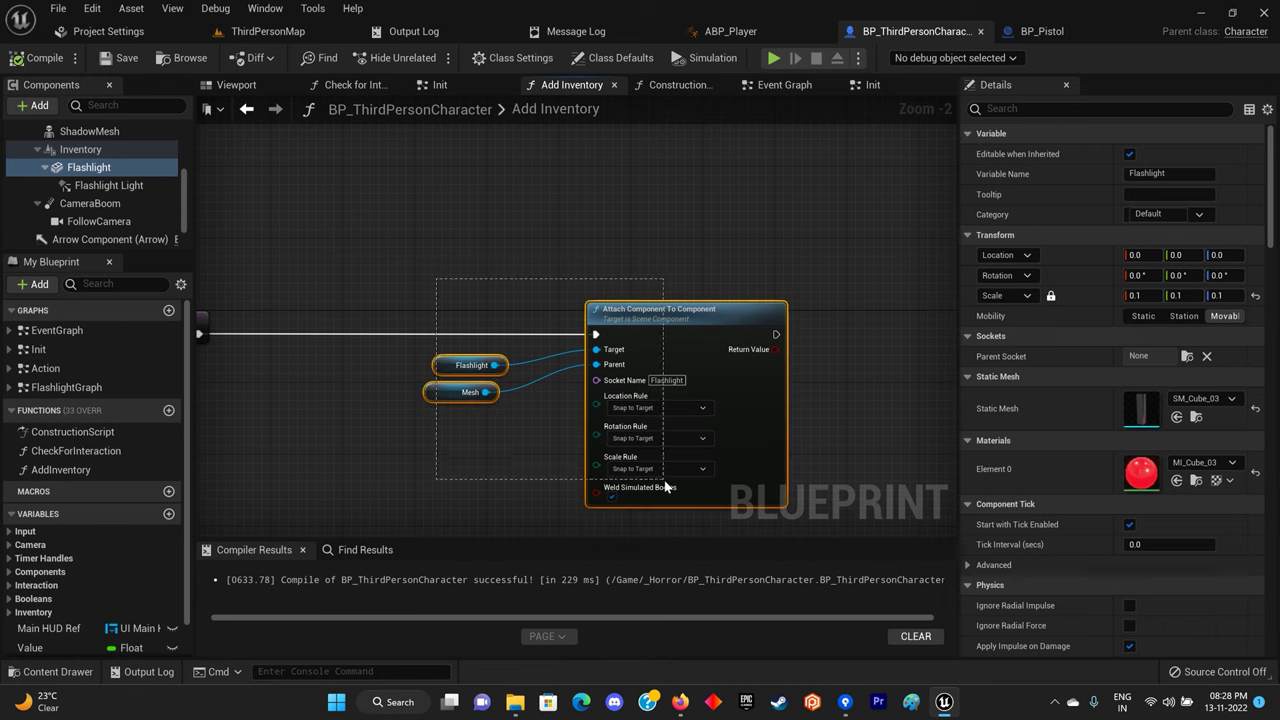
pyautogui.moveTo(665, 486); pyautogui.dragTo(437, 290)
pyautogui.click(141, 188)
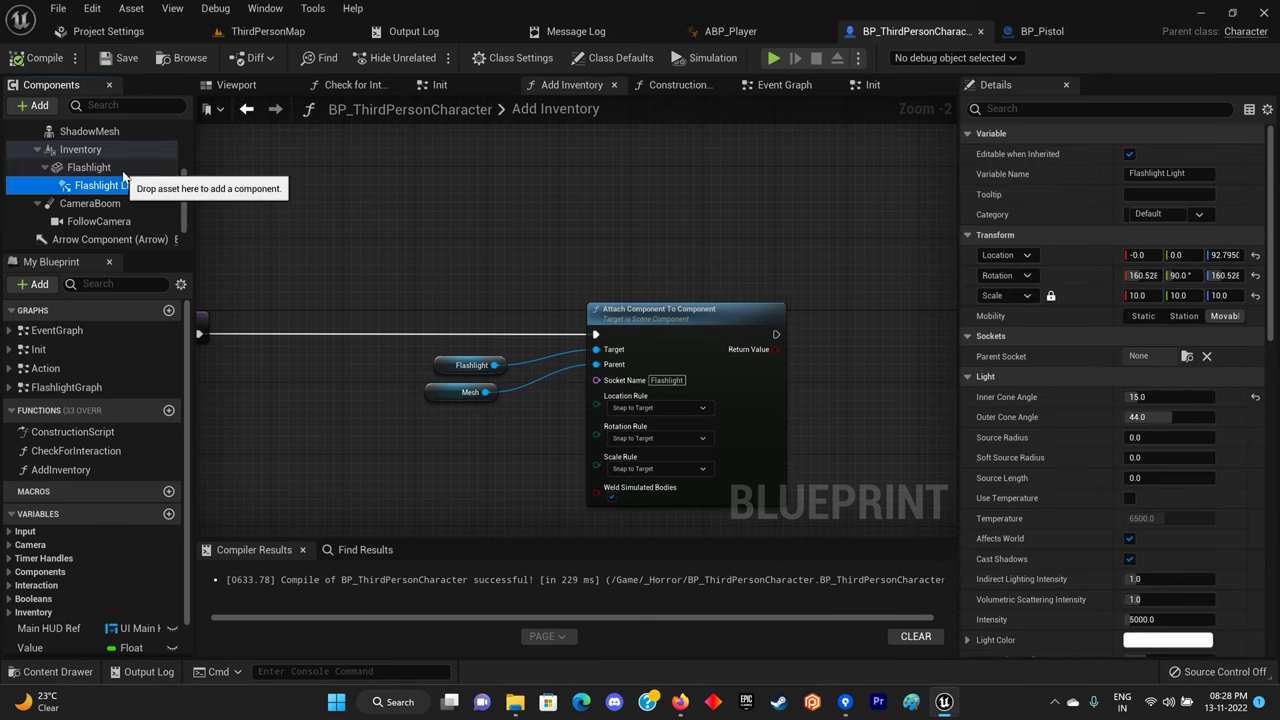
pyautogui.click(123, 170)
pyautogui.click(122, 186)
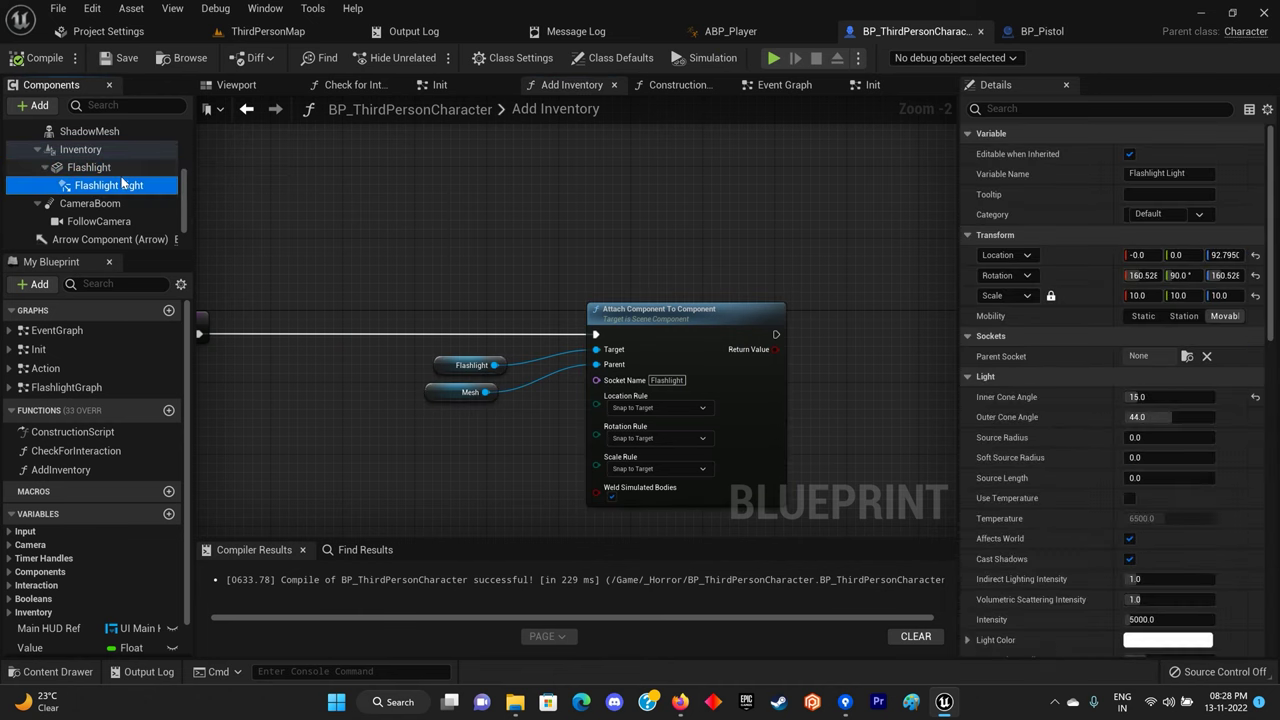
pyautogui.click(123, 168)
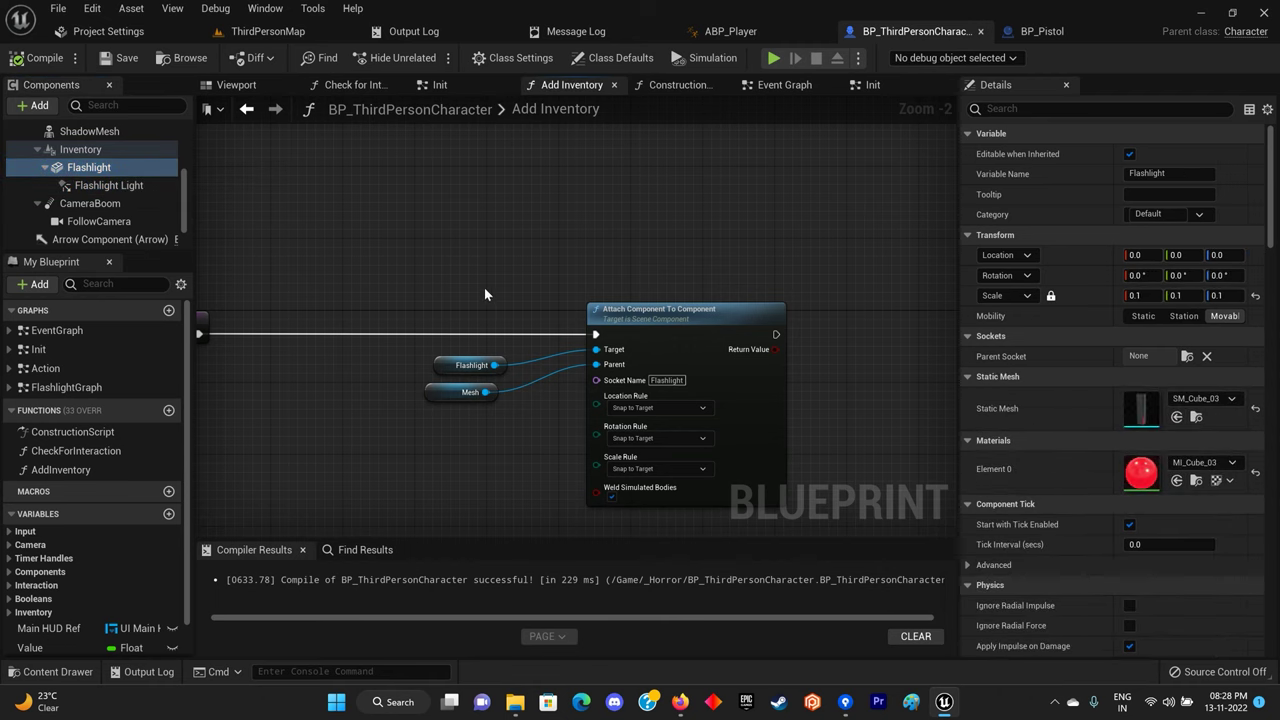
pyautogui.click(450, 259)
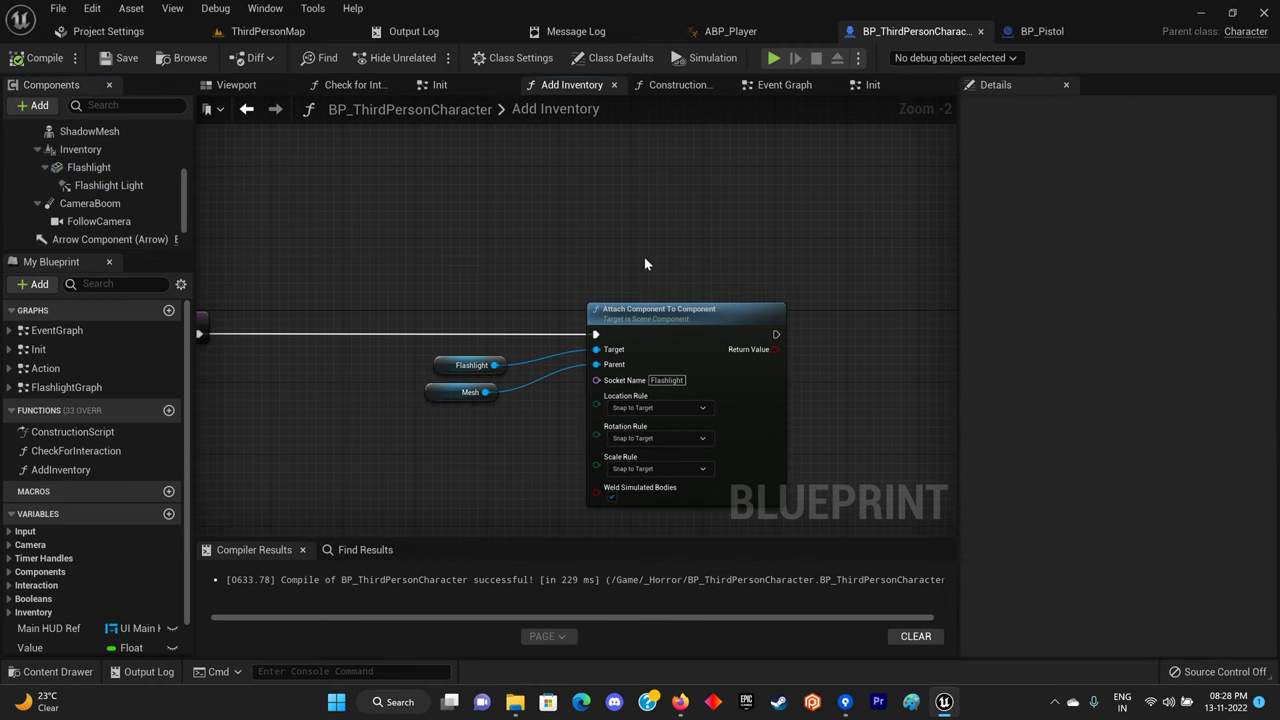
pyautogui.moveTo(768, 280); pyautogui.dragTo(659, 261, button='right')
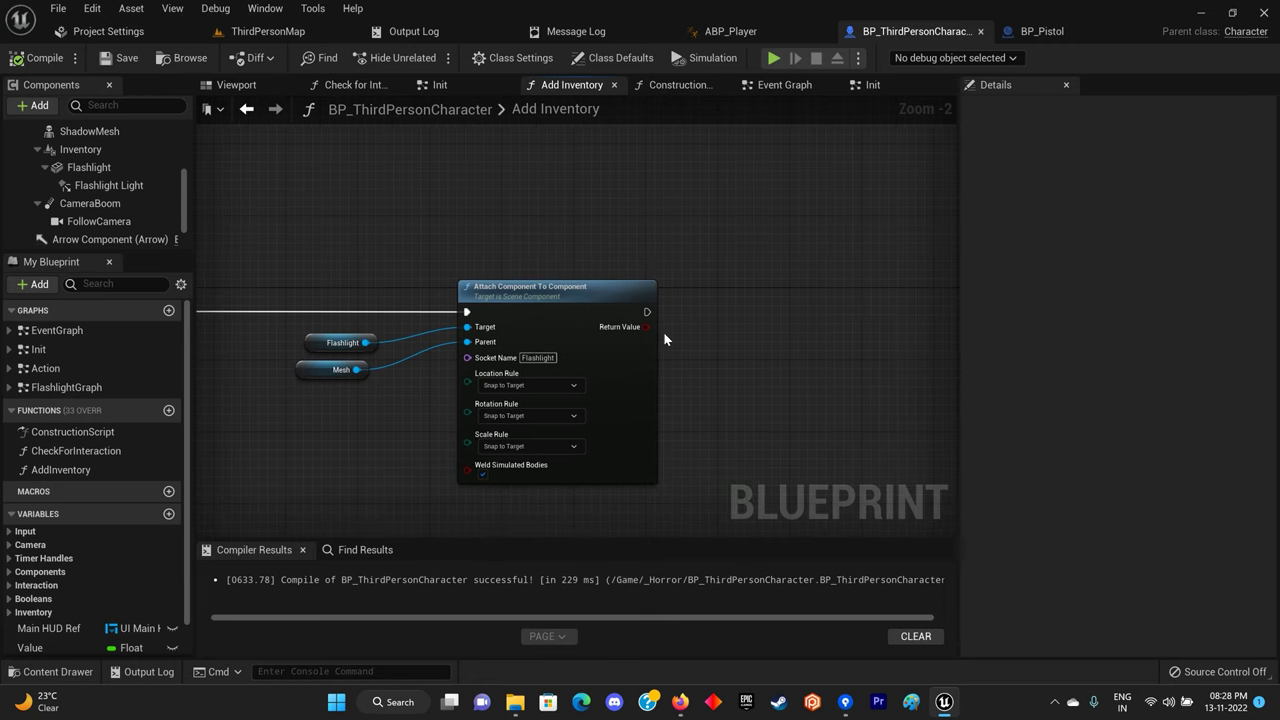
pyautogui.click(720, 31)
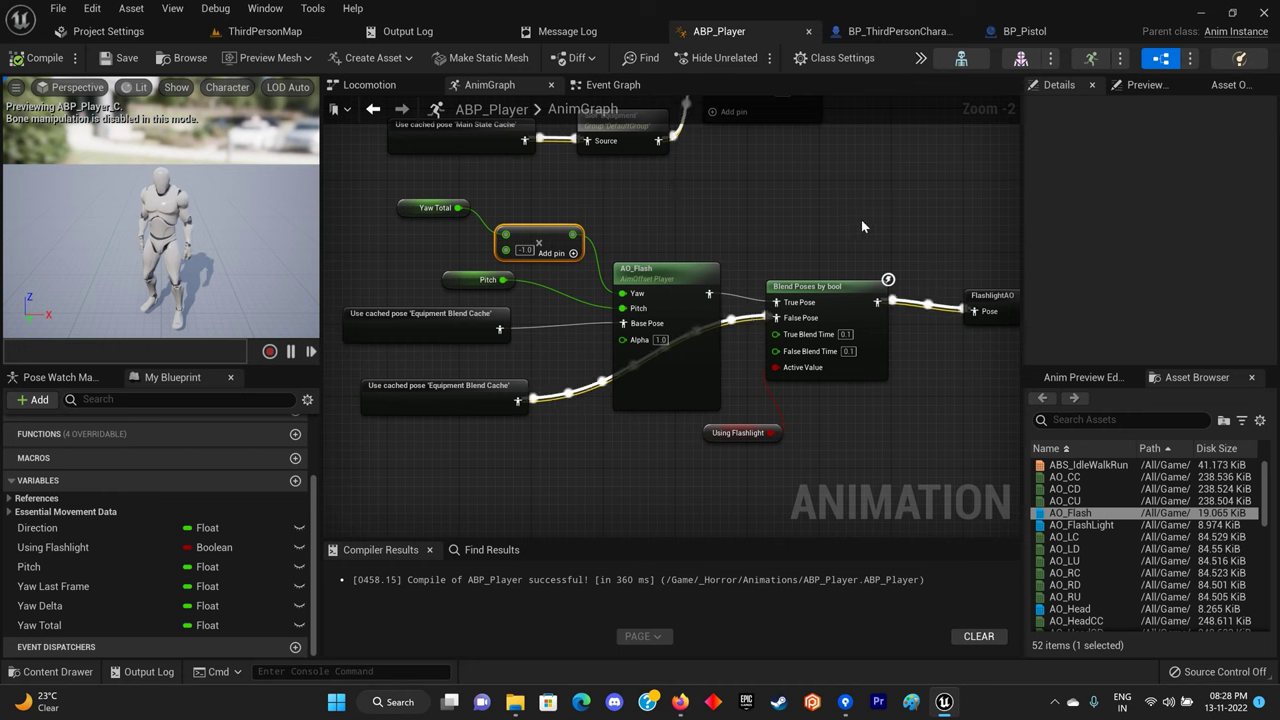
# Open the Locomotion state machine from ABP_Player's AnimGraph.
pyautogui.moveTo(886, 215); pyautogui.dragTo(786, 212, button='right')
pyautogui.scroll(-1, 761, 322)
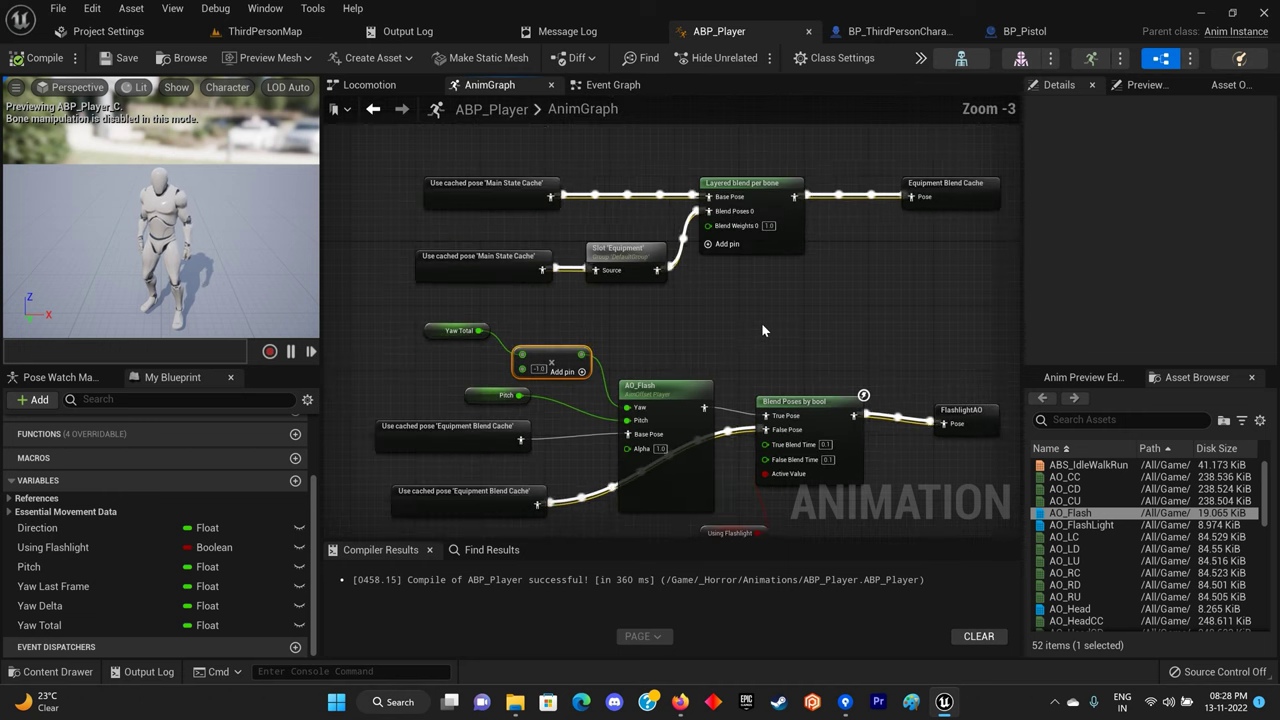
pyautogui.scroll(-1, 761, 322)
pyautogui.scroll(1, 612, 184)
pyautogui.scroll(1, 632, 242)
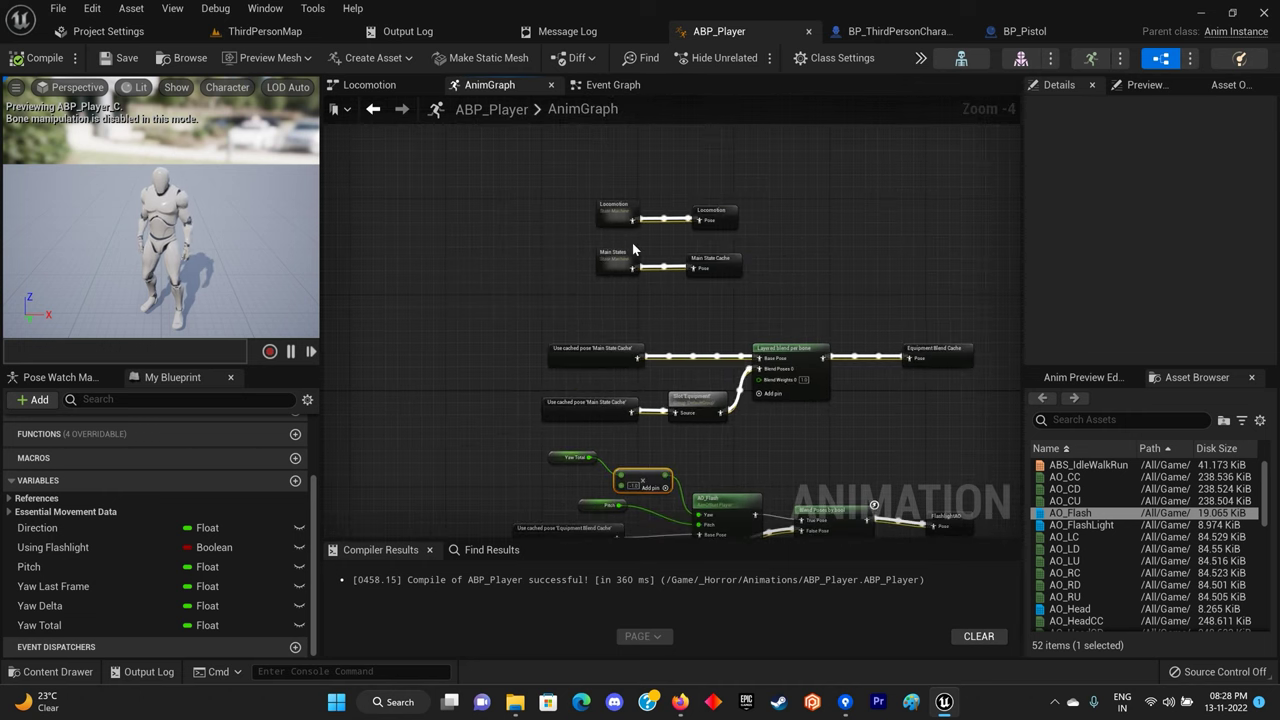
pyautogui.scroll(1, 629, 233)
pyautogui.doubleClick(618, 204)
pyautogui.scroll(-1, 716, 266)
pyautogui.scroll(-1, 692, 329)
pyautogui.moveTo(692, 329); pyautogui.dragTo(684, 415, button='right')
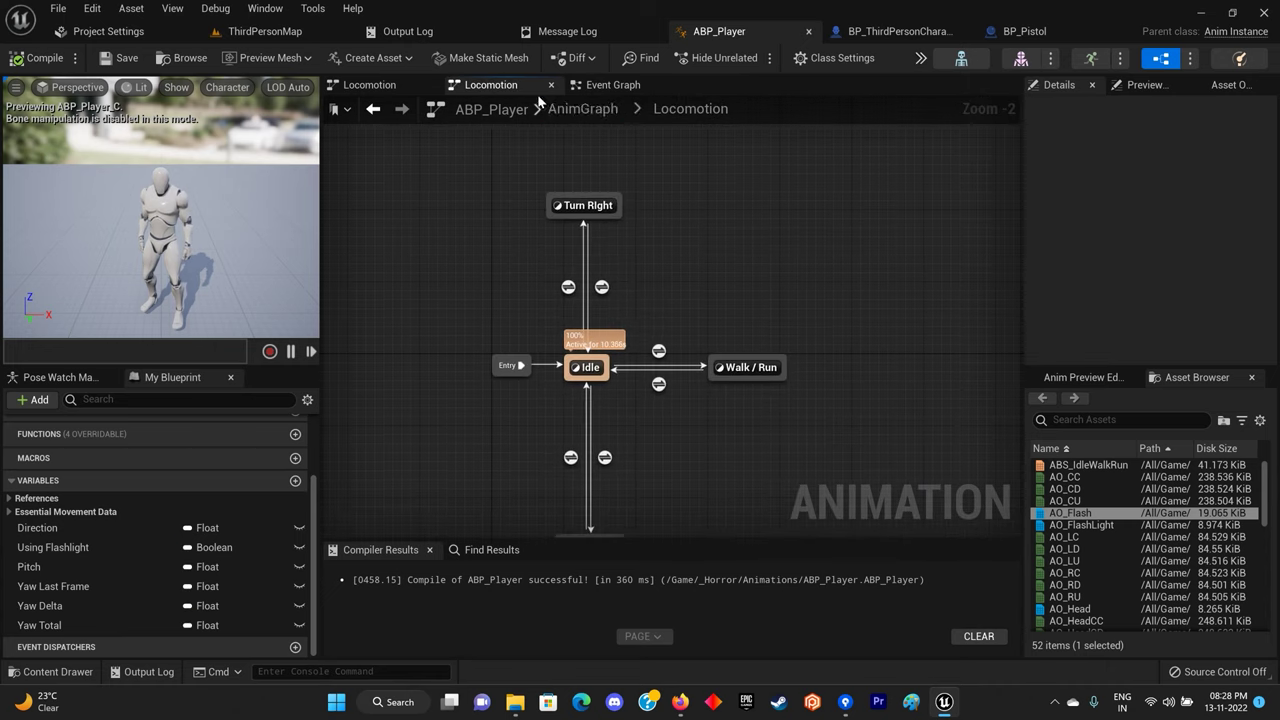
# Look through the Main States state machine, then return to the AnimGraph.
pyautogui.click(583, 109)
pyautogui.scroll(3, 580, 160)
pyautogui.doubleClick(576, 163)
pyautogui.moveTo(576, 163)
pyautogui.mouseDown(button='right')
pyautogui.moveTo(618, 369)
pyautogui.moveTo(563, 286)
pyautogui.mouseUp(button='right')
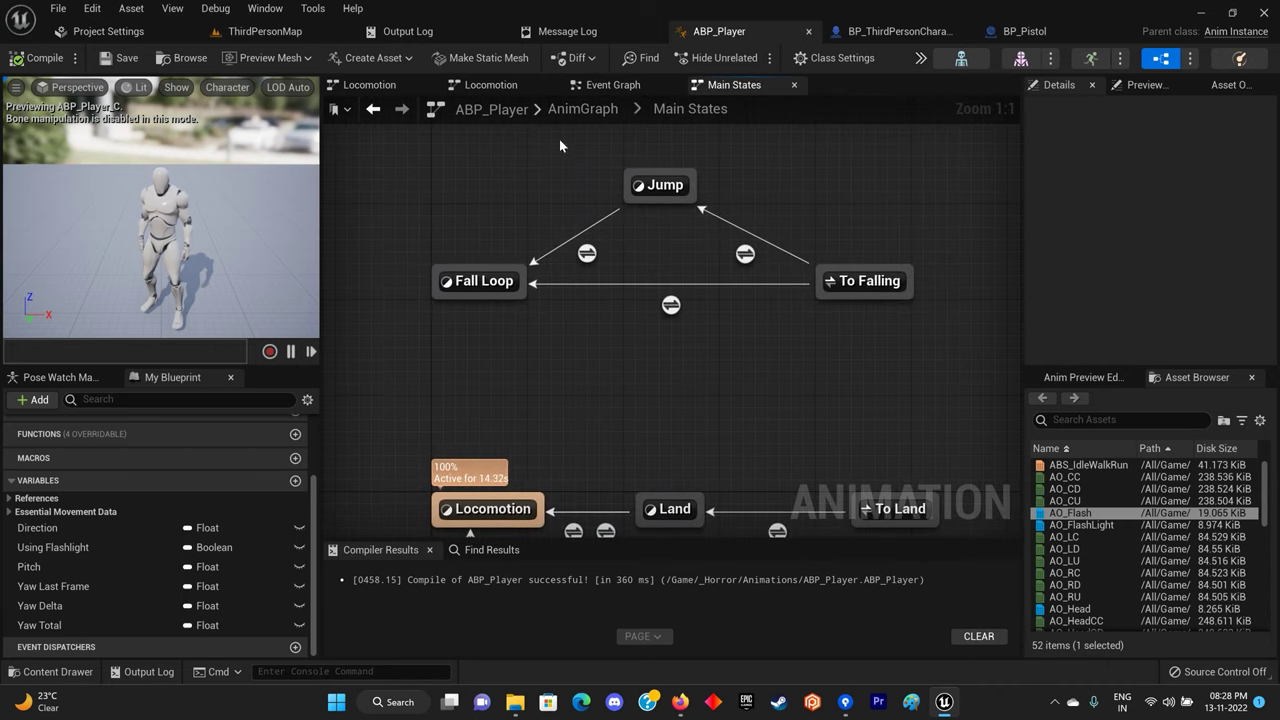
pyautogui.click(583, 109)
pyautogui.scroll(2, 584, 179)
pyautogui.scroll(2, 594, 239)
pyautogui.scroll(1, 599, 343)
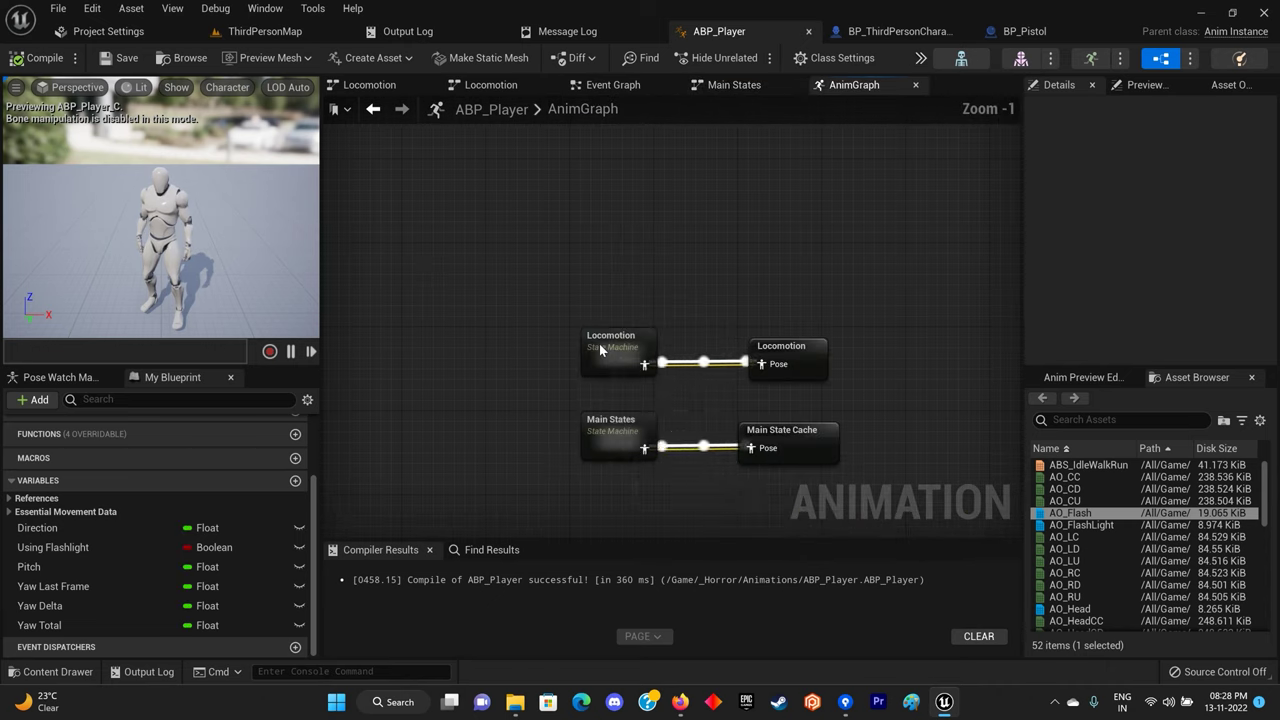
# Reopen Locomotion and move the Walk / Run state further right.
pyautogui.doubleClick(599, 345)
pyautogui.moveTo(735, 397); pyautogui.dragTo(623, 448, button='right')
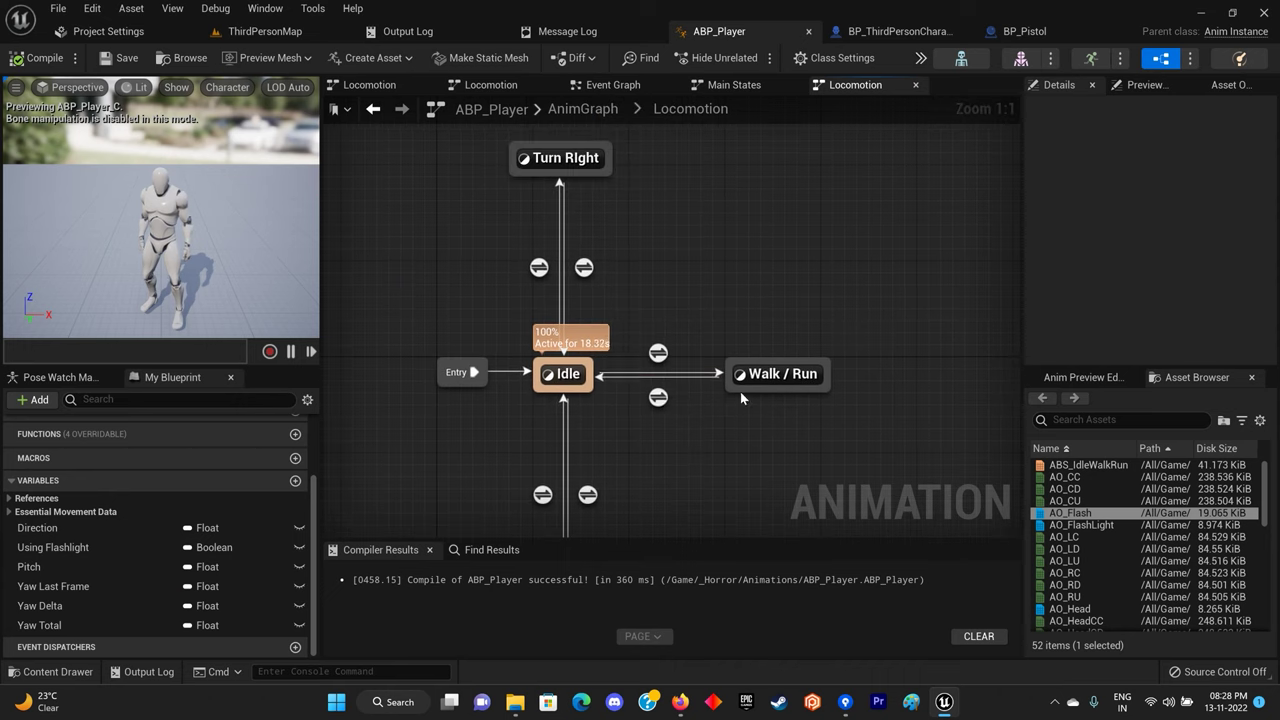
pyautogui.moveTo(760, 387); pyautogui.dragTo(955, 387)
pyautogui.moveTo(717, 271); pyautogui.dragTo(663, 335, button='right')
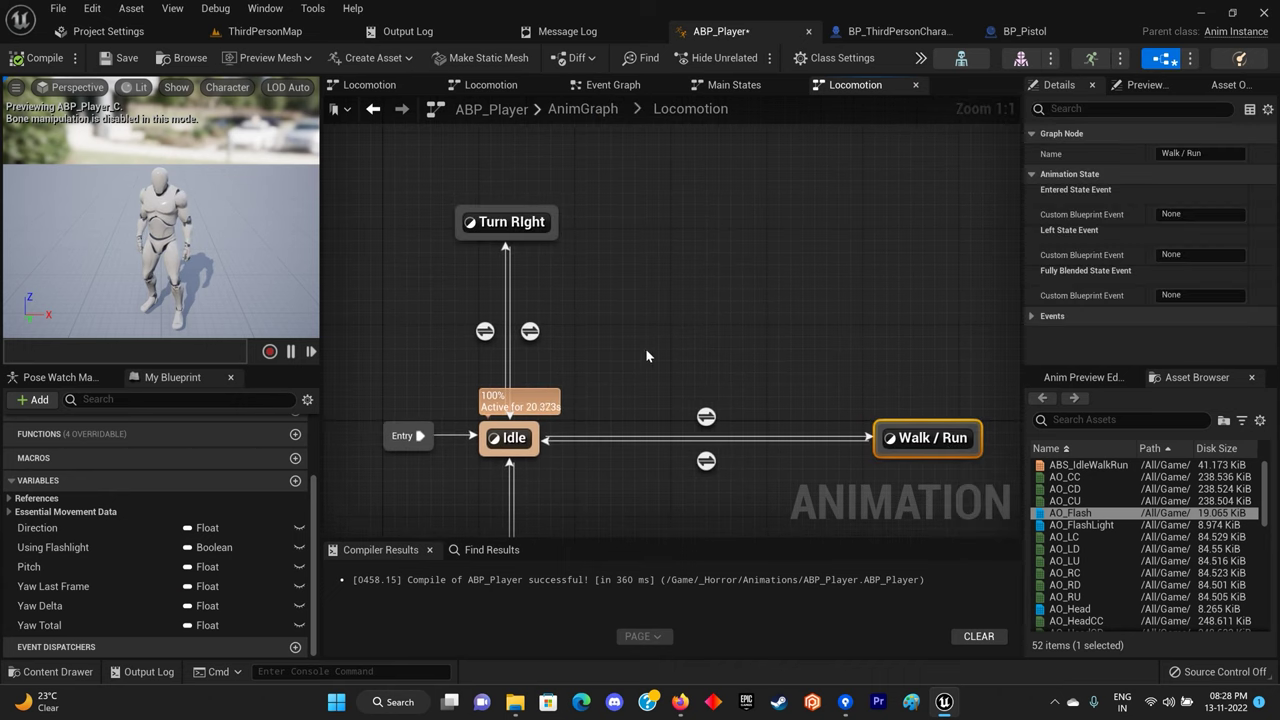
# Add an IdleGun state from Idle with transitions in both directions.
pyautogui.moveTo(538, 448); pyautogui.dragTo(748, 208)
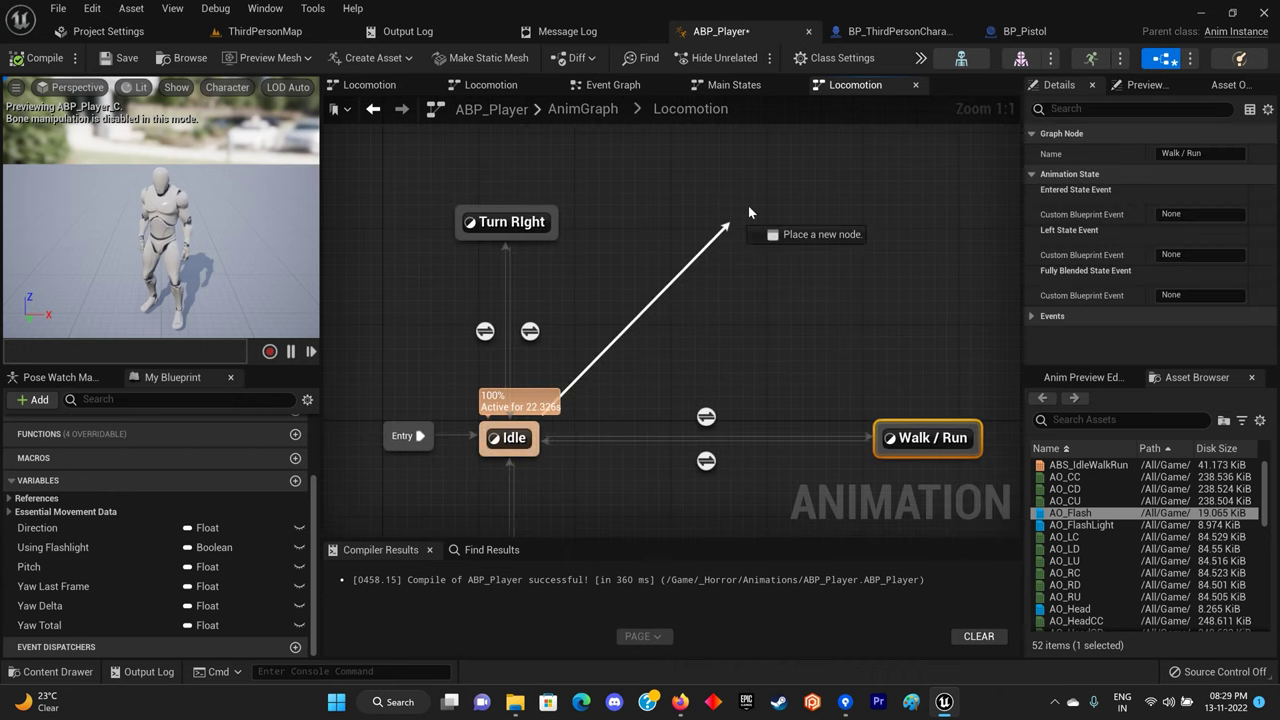
pyautogui.click(790, 257)
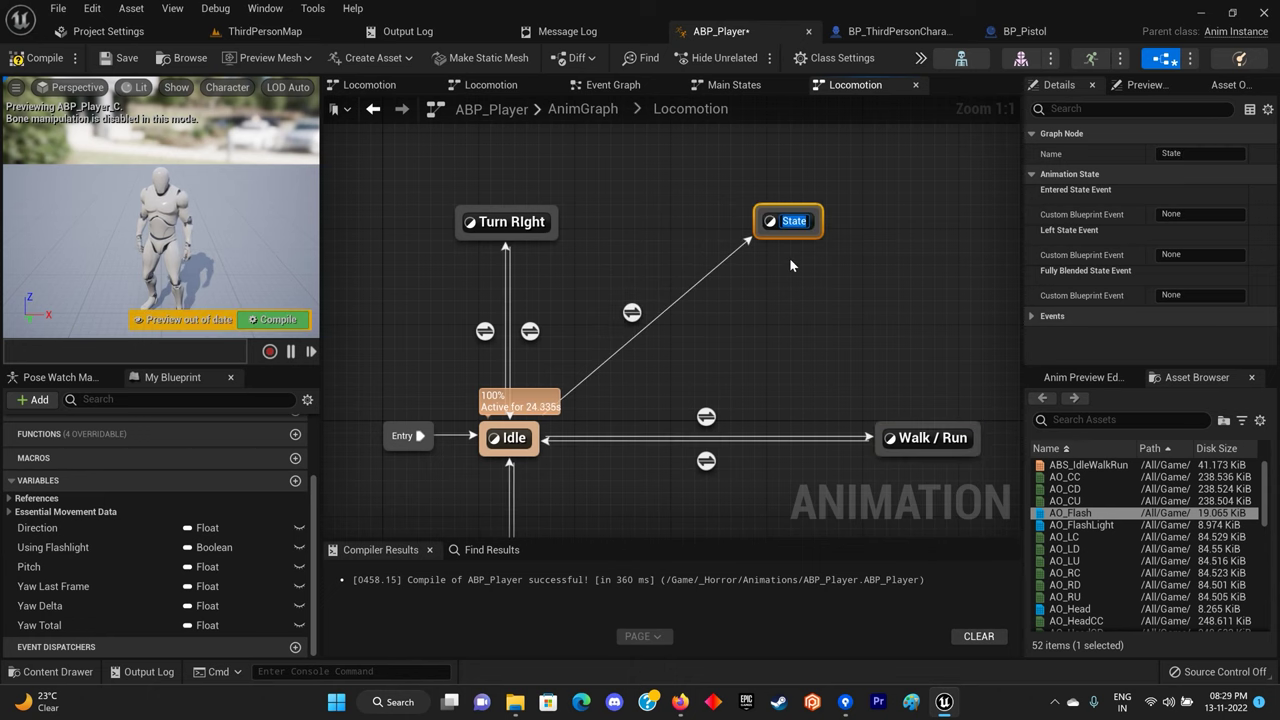
pyautogui.write('IdleGun')
pyautogui.press('Return')
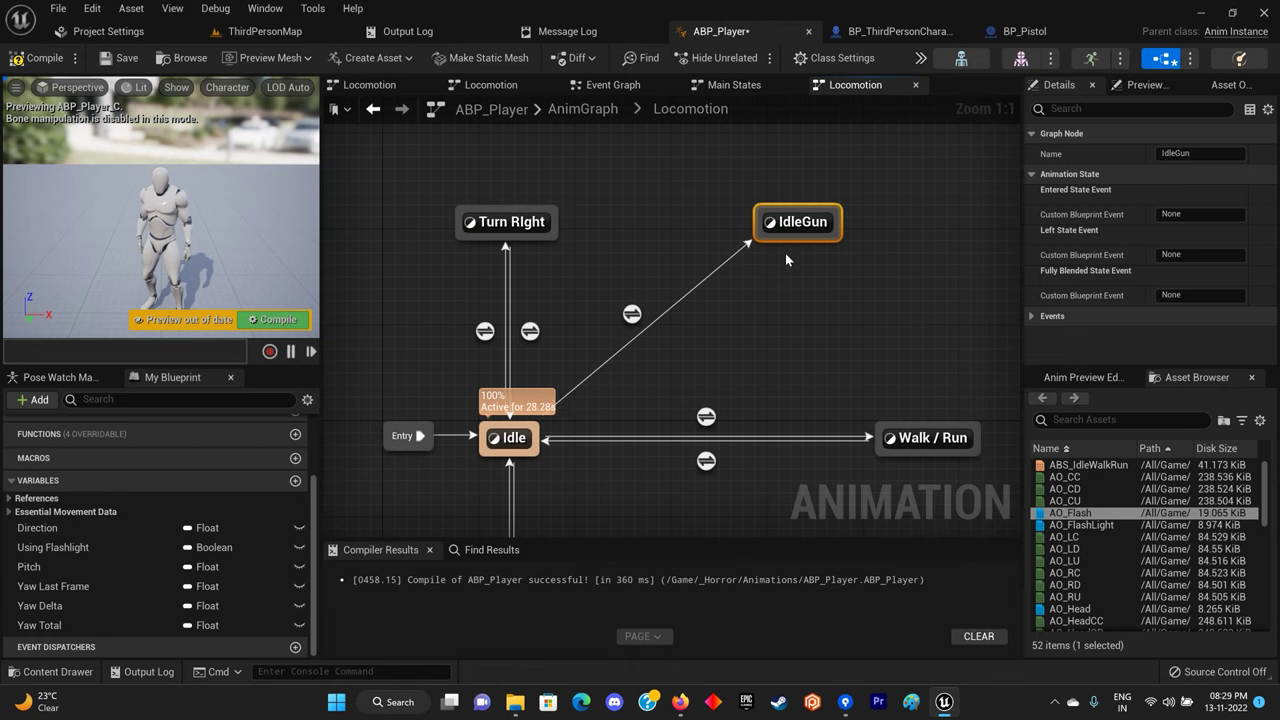
pyautogui.moveTo(788, 238)
pyautogui.mouseDown()
pyautogui.moveTo(585, 413)
pyautogui.moveTo(515, 438)
pyautogui.mouseUp()
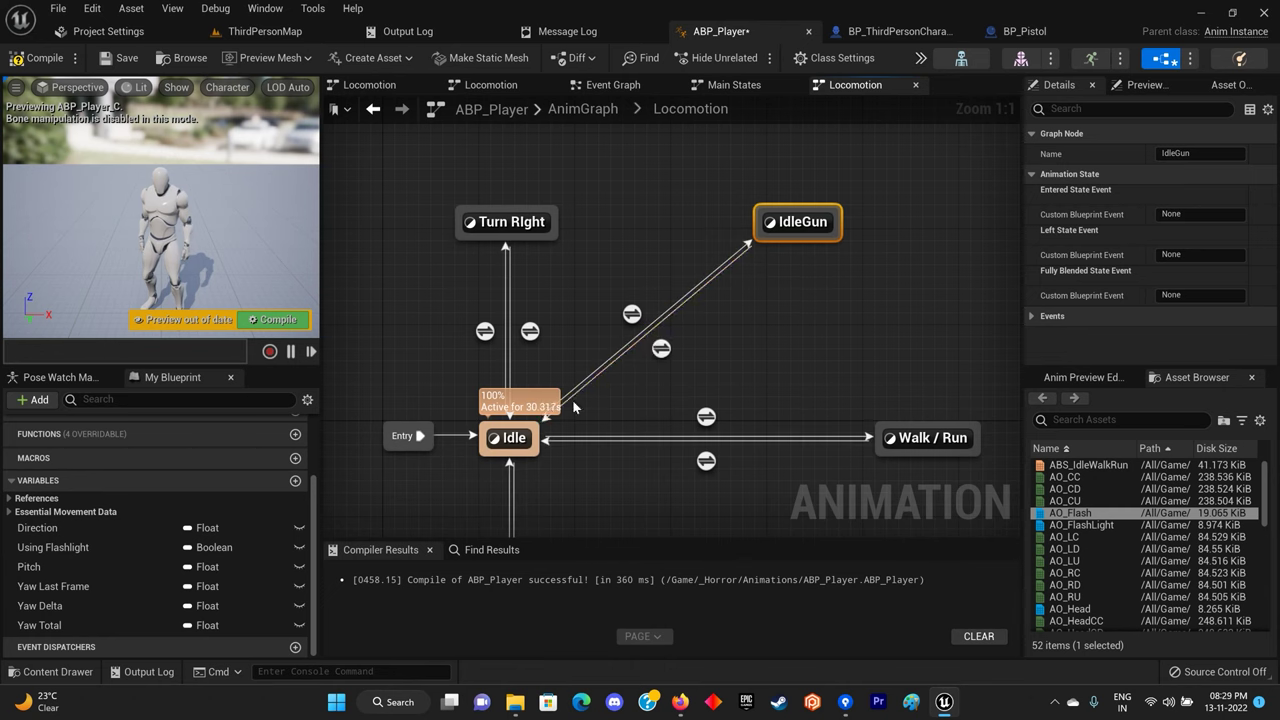
# Compile and save ABP_Player.
pyautogui.click(38, 57)
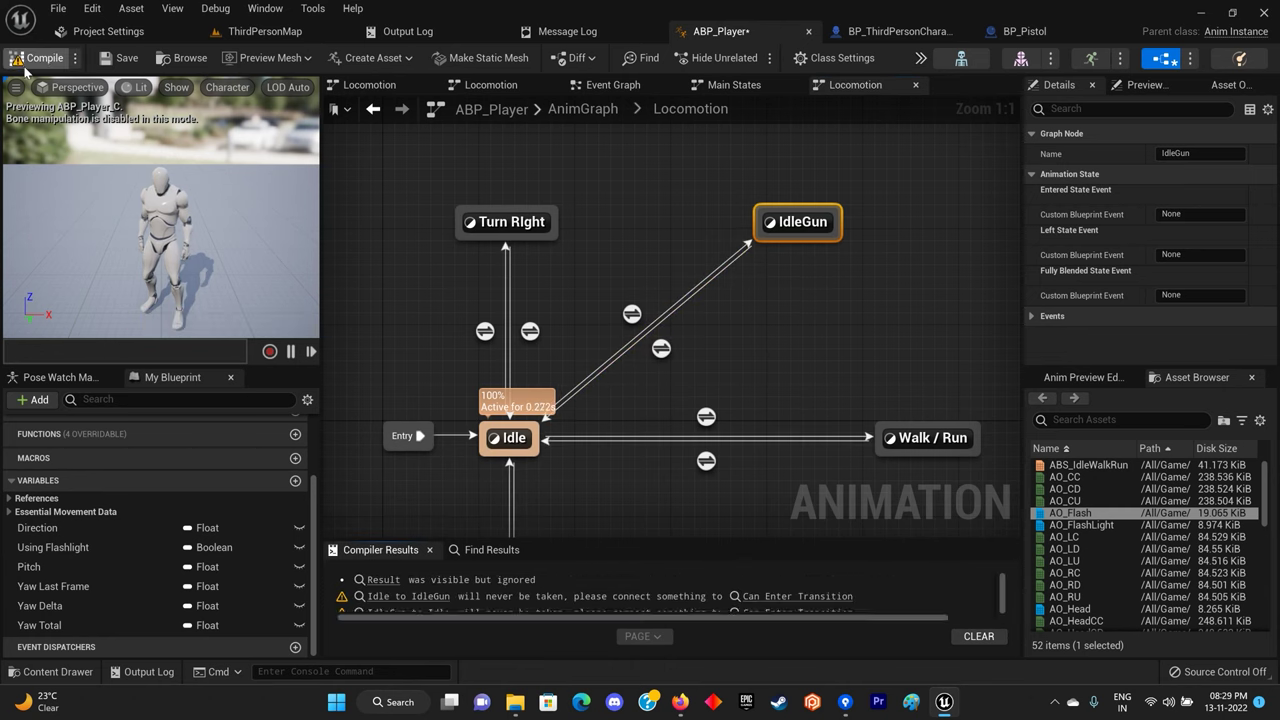
pyautogui.click(120, 58)
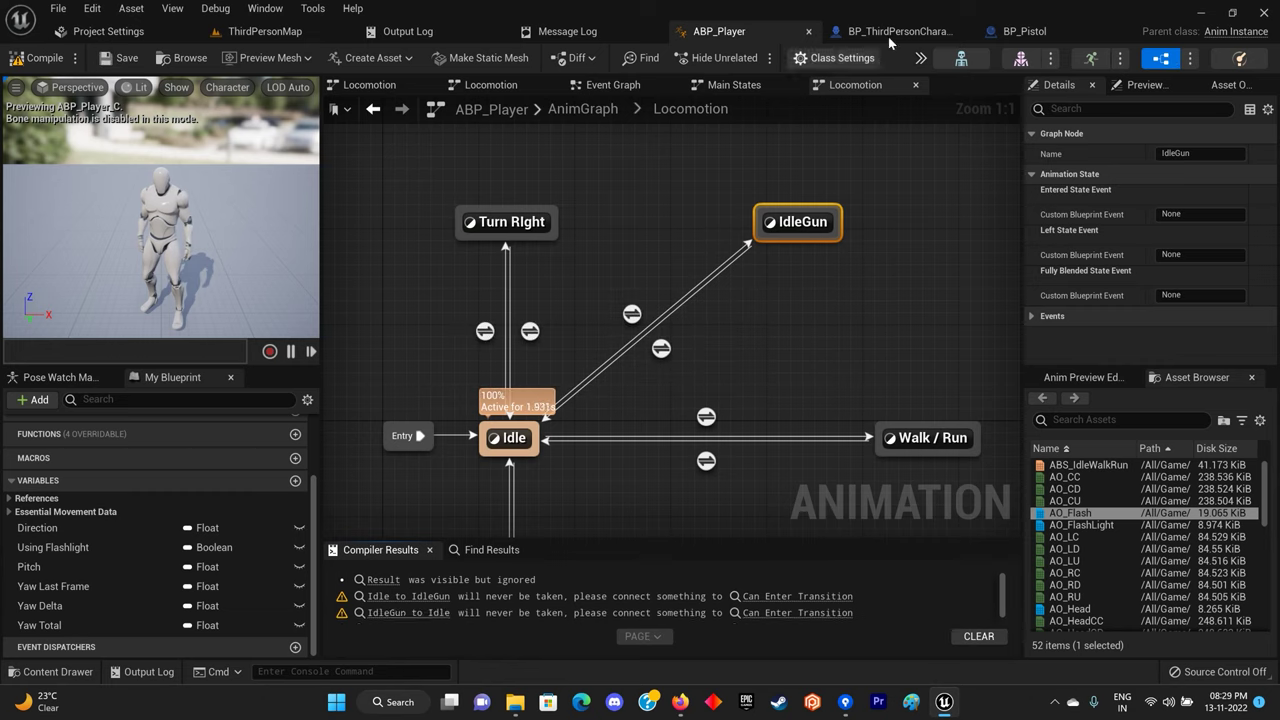
pyautogui.click(892, 33)
# Open the Action graph from the Event Graph to find the InputAction FlashLight node.
pyautogui.scroll(-3, 687, 284)
pyautogui.moveTo(687, 284); pyautogui.dragTo(572, 301, button='right')
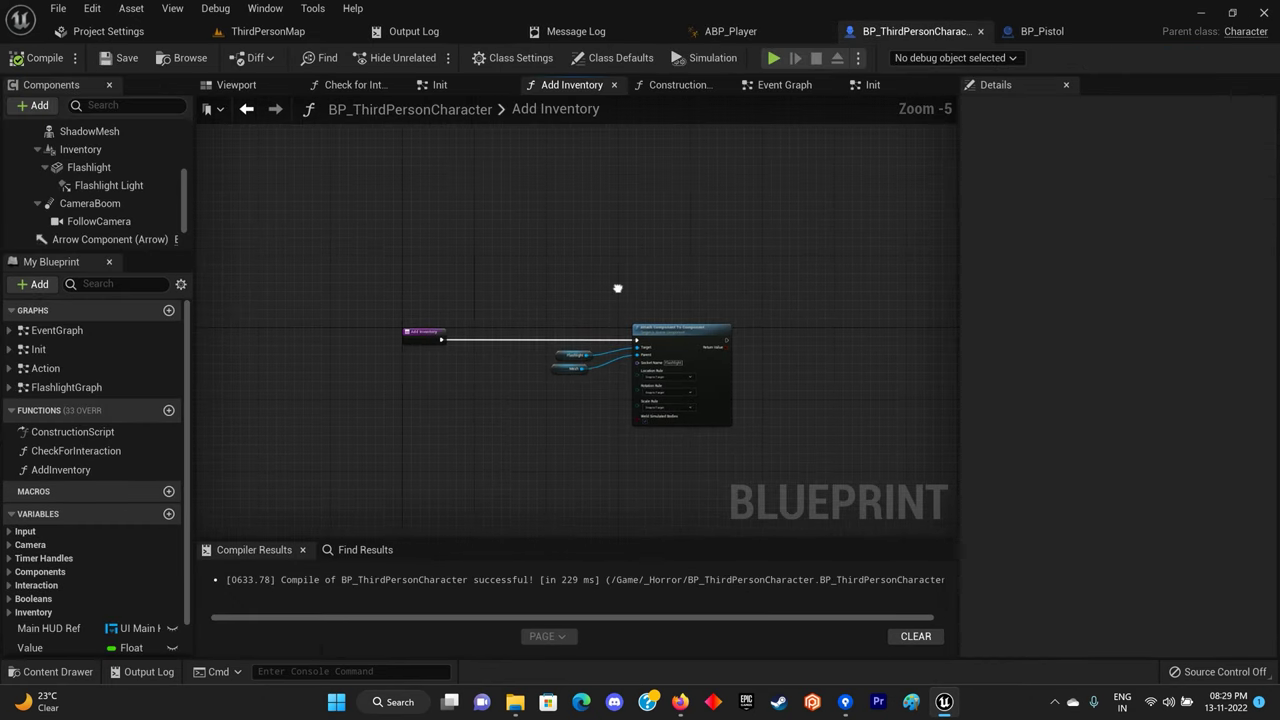
pyautogui.click(780, 86)
pyautogui.moveTo(424, 322); pyautogui.dragTo(435, 182, button='right')
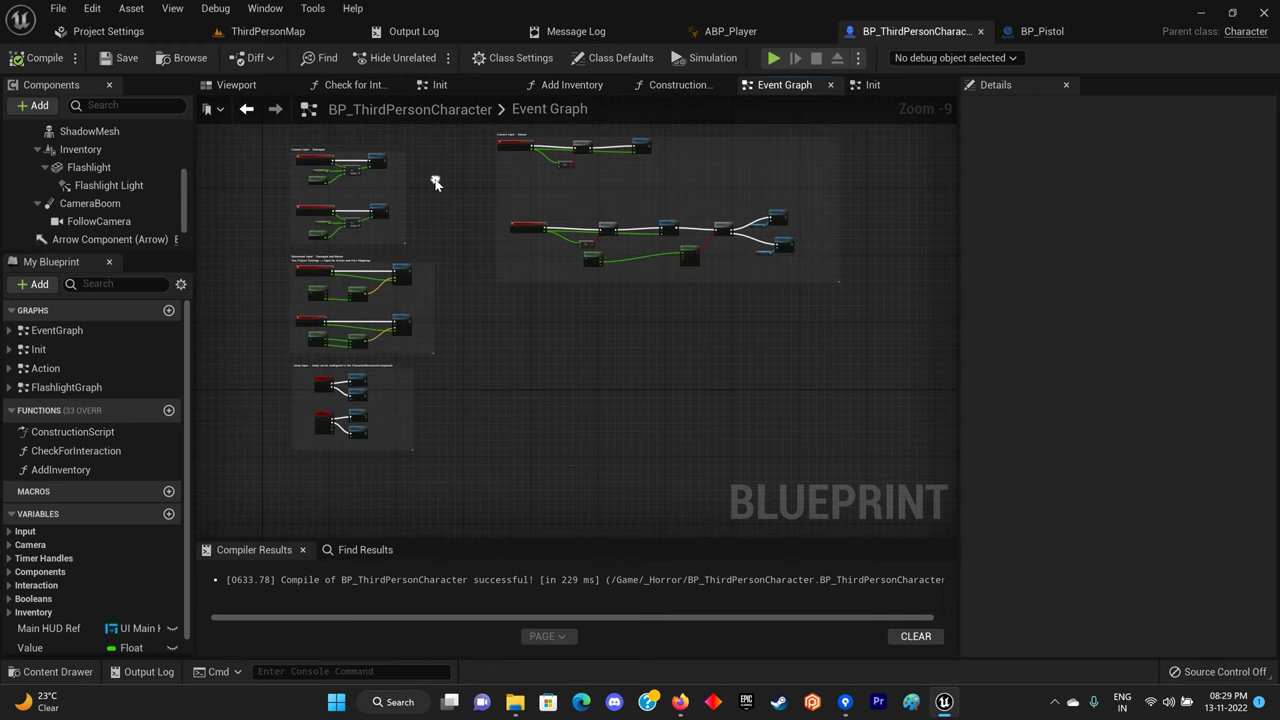
pyautogui.doubleClick(79, 368)
pyautogui.moveTo(611, 383)
pyautogui.mouseDown(button='right')
pyautogui.moveTo(495, 356)
pyautogui.moveTo(575, 530)
pyautogui.mouseUp(button='right')
# Open the Turn on Flash Light node to view its Play Montage and Set Hidden in Game nodes.
pyautogui.moveTo(320, 243); pyautogui.dragTo(364, 286, button='right')
pyautogui.scroll(1, 362, 283)
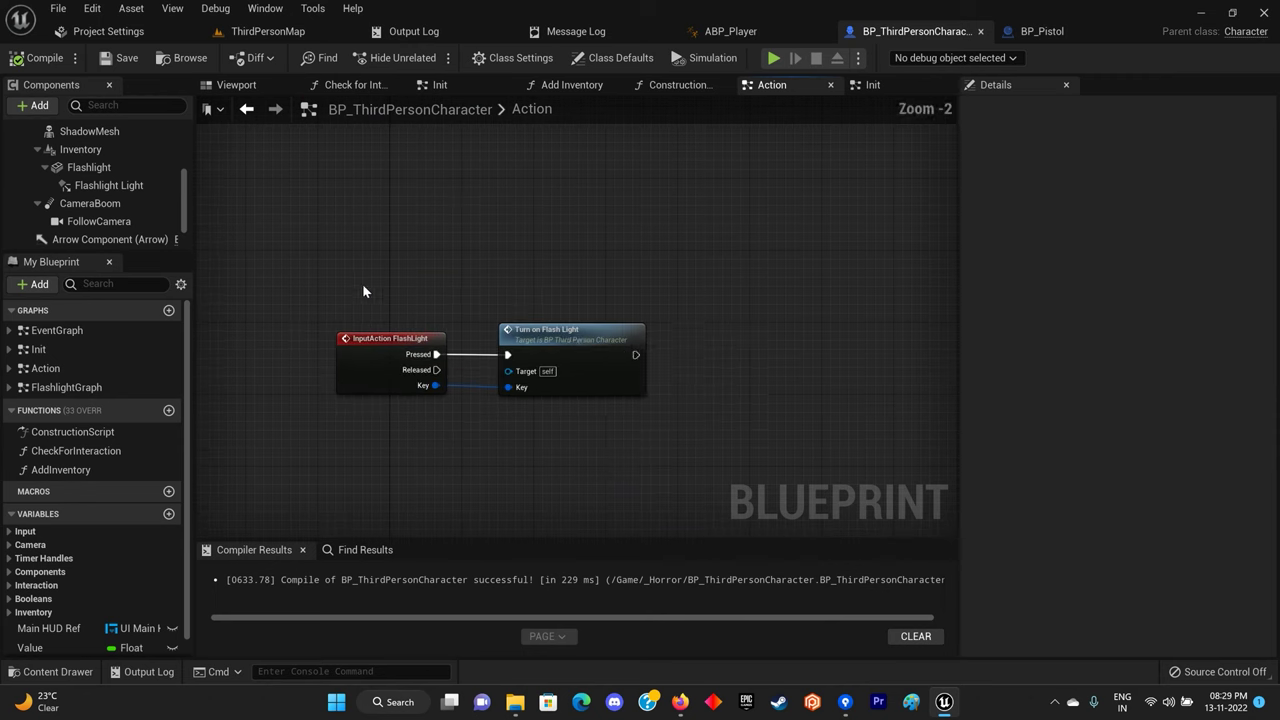
pyautogui.moveTo(582, 345)
pyautogui.mouseDown()
pyautogui.moveTo(708, 345)
pyautogui.moveTo(657, 338)
pyautogui.mouseUp()
pyautogui.doubleClick(657, 338)
pyautogui.moveTo(658, 346)
pyautogui.mouseDown(button='right')
pyautogui.moveTo(244, 305)
pyautogui.moveTo(619, 308)
pyautogui.mouseUp(button='right')
pyautogui.scroll(-2, 619, 308)
pyautogui.moveTo(854, 342); pyautogui.dragTo(322, 340, button='right')
pyautogui.scroll(-1, 113, 581)
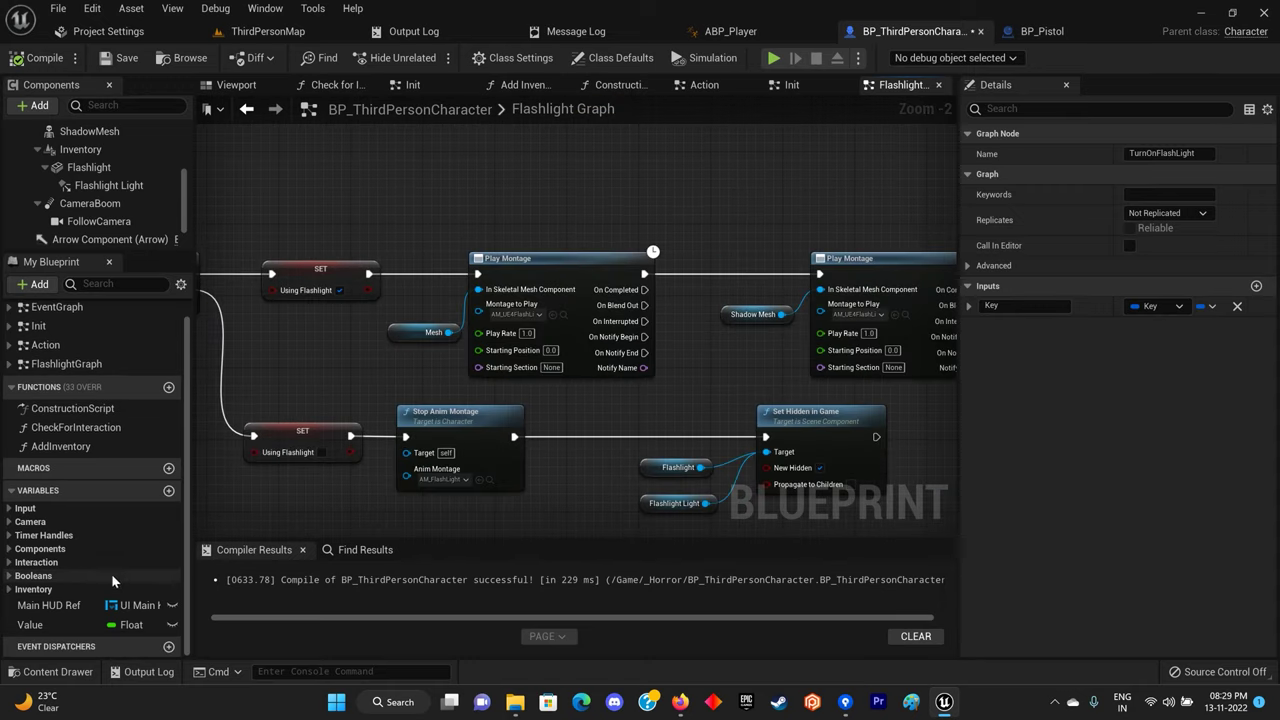
# Add a Set Using Gun node after Set Using Flashlight and space out the montage nodes.
pyautogui.click(8, 577)
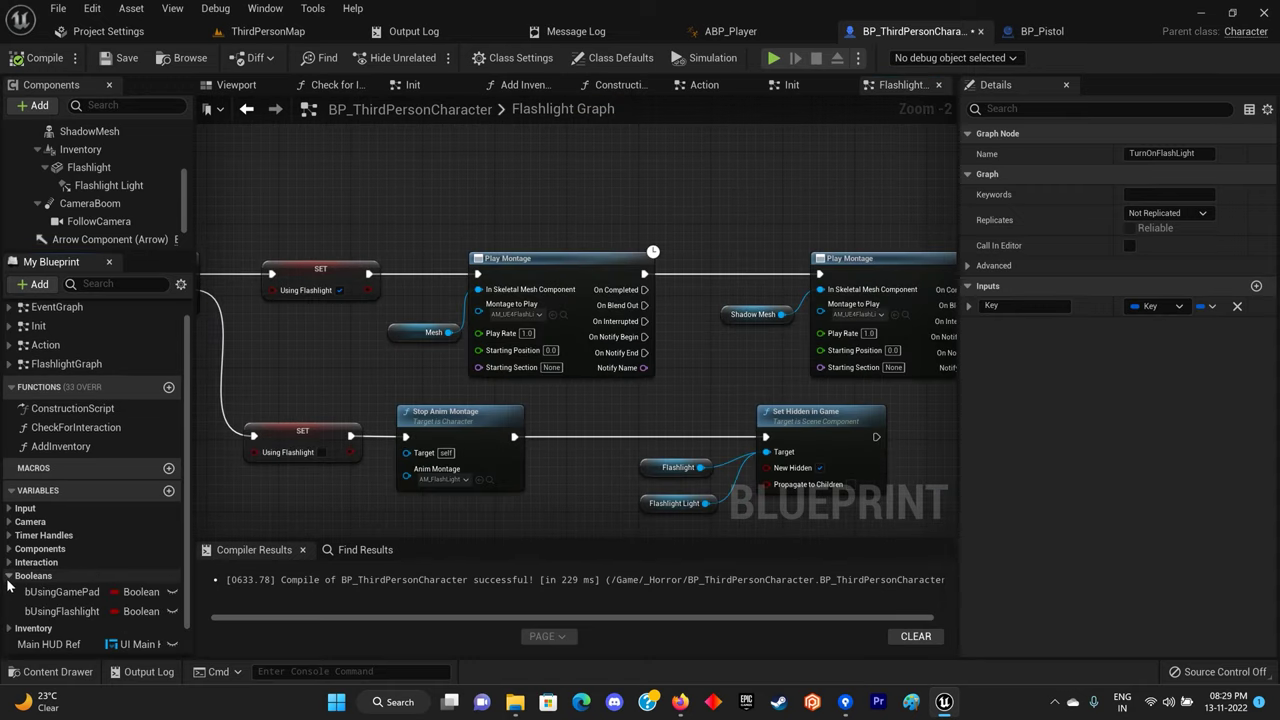
pyautogui.click(62, 611)
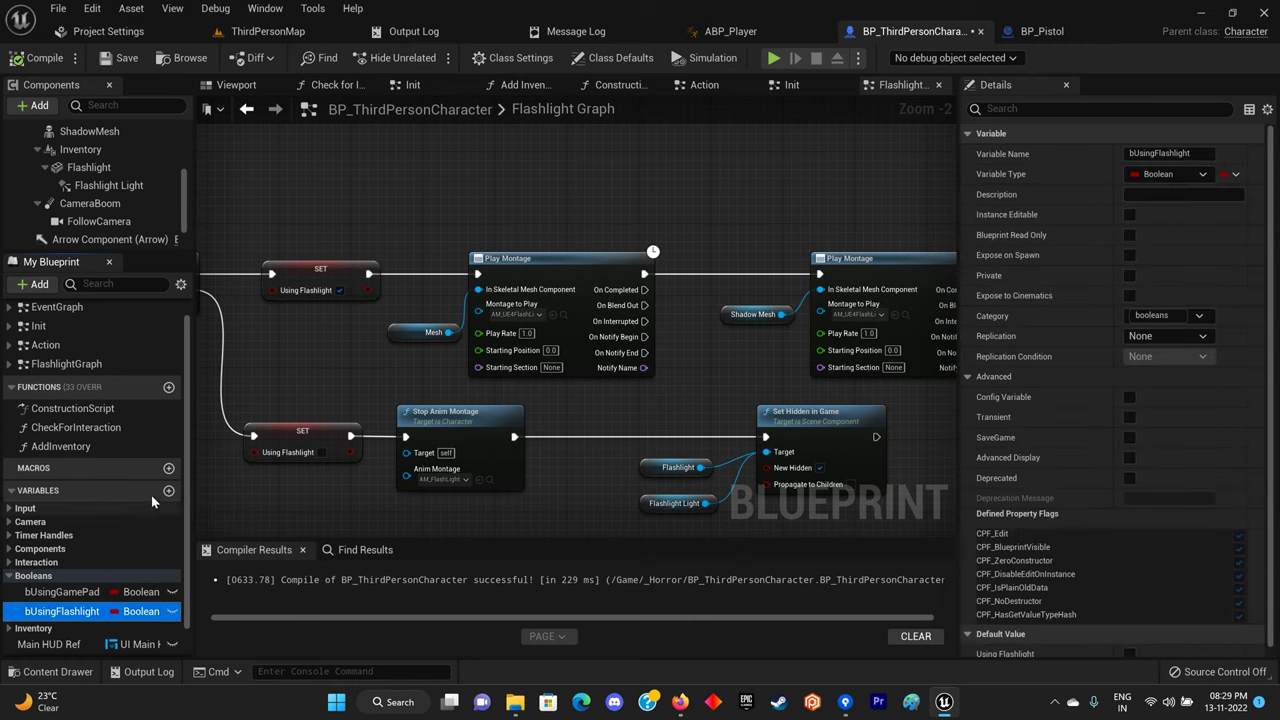
pyautogui.hotkey('ctrl', 'w')
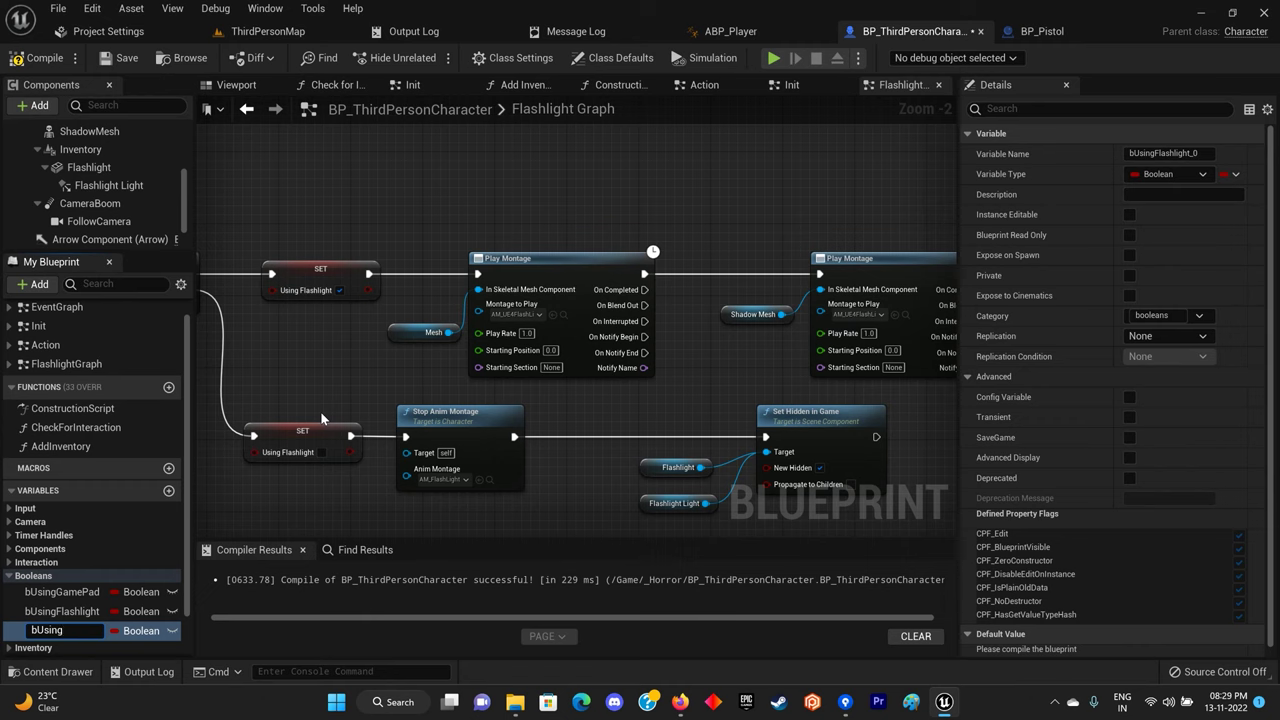
pyautogui.keyDown('alt'); pyautogui.moveTo(50, 631); pyautogui.dragTo(402, 286); pyautogui.keyUp('alt')
pyautogui.moveTo(532, 264); pyautogui.dragTo(622, 264)
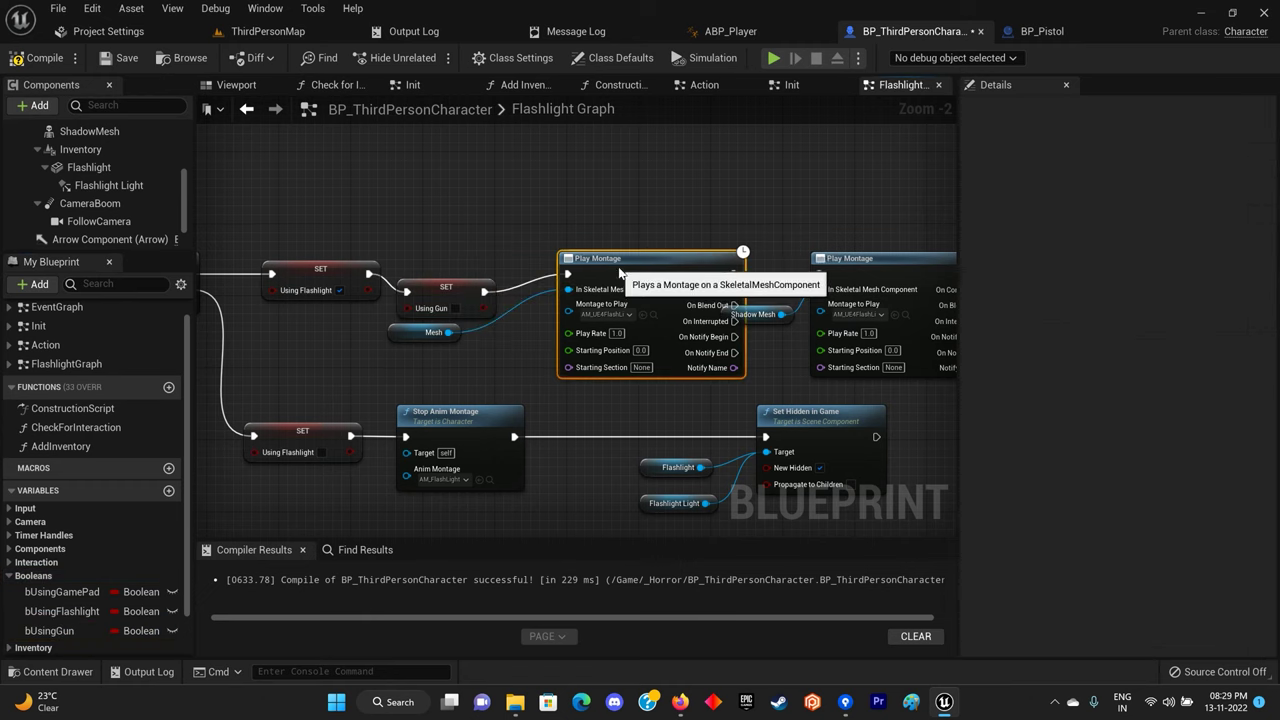
pyautogui.moveTo(430, 292); pyautogui.dragTo(439, 274)
pyautogui.moveTo(403, 337); pyautogui.dragTo(489, 338)
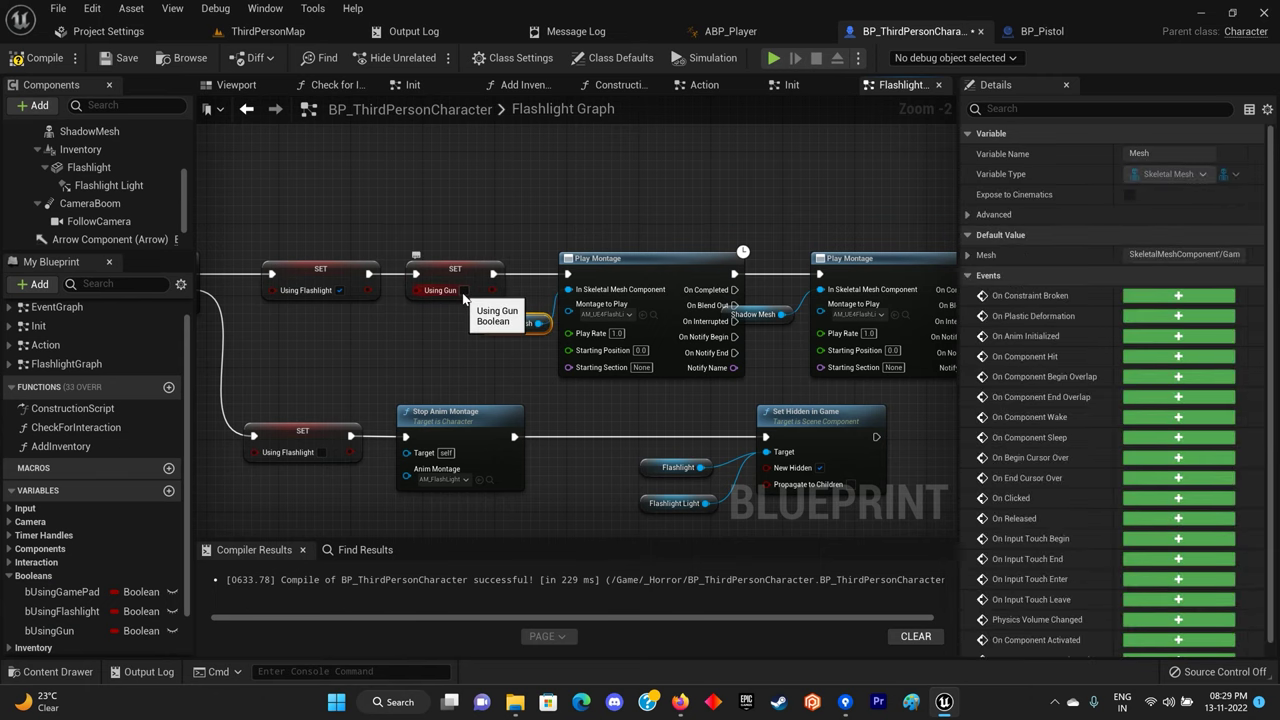
pyautogui.moveTo(439, 372); pyautogui.dragTo(790, 513)
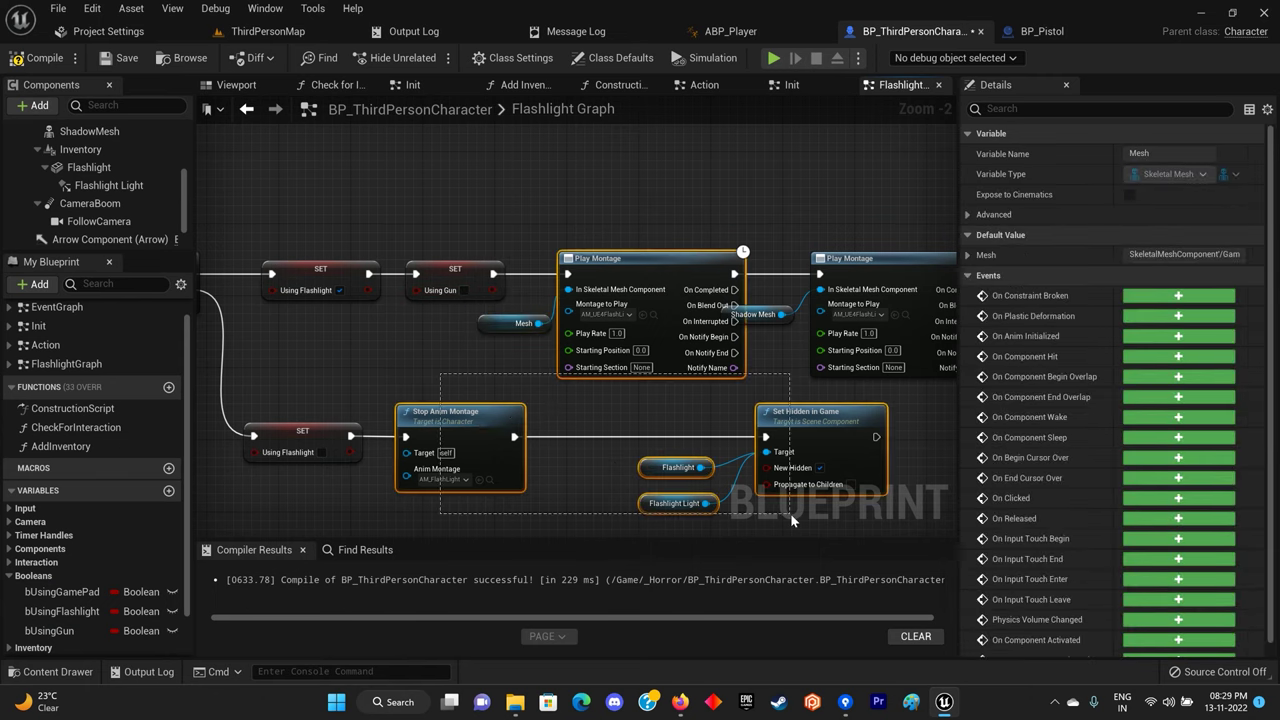
pyautogui.moveTo(828, 442); pyautogui.dragTo(828, 408, button='right')
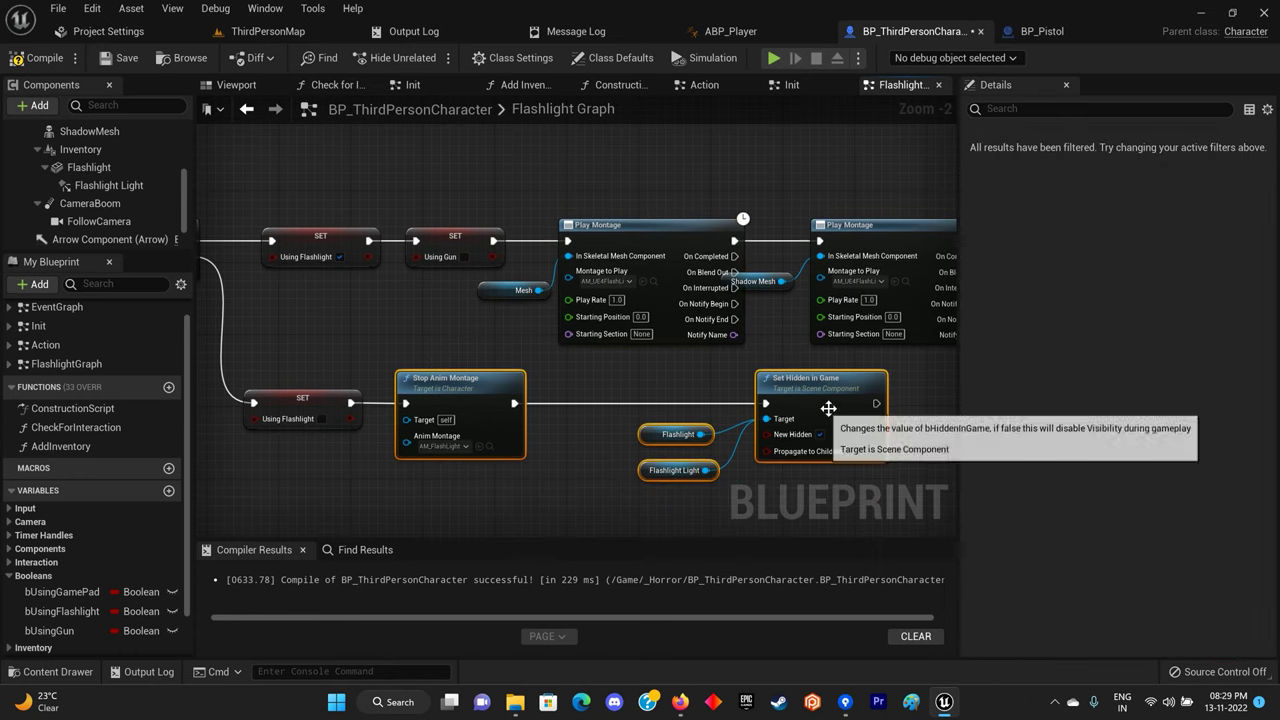
# Compile the character Blueprint and open the Action graph at the flashlight input.
pyautogui.click(40, 57)
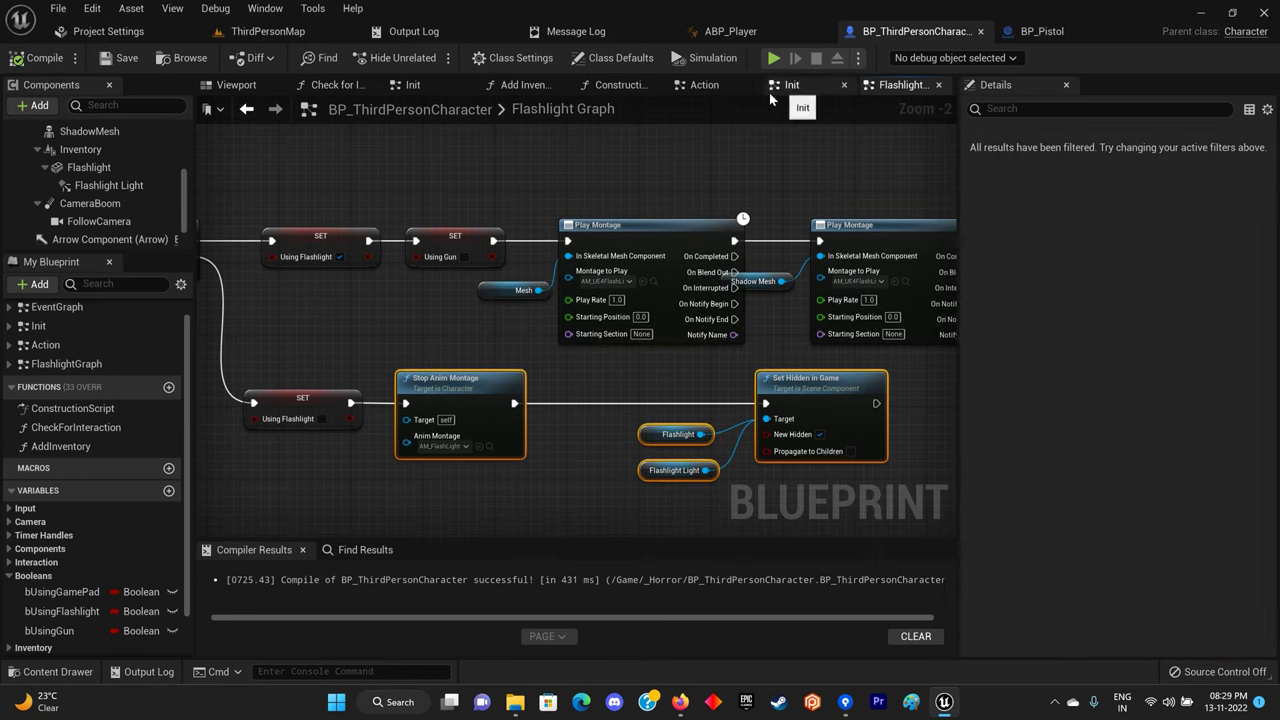
pyautogui.scroll(1, 61, 338)
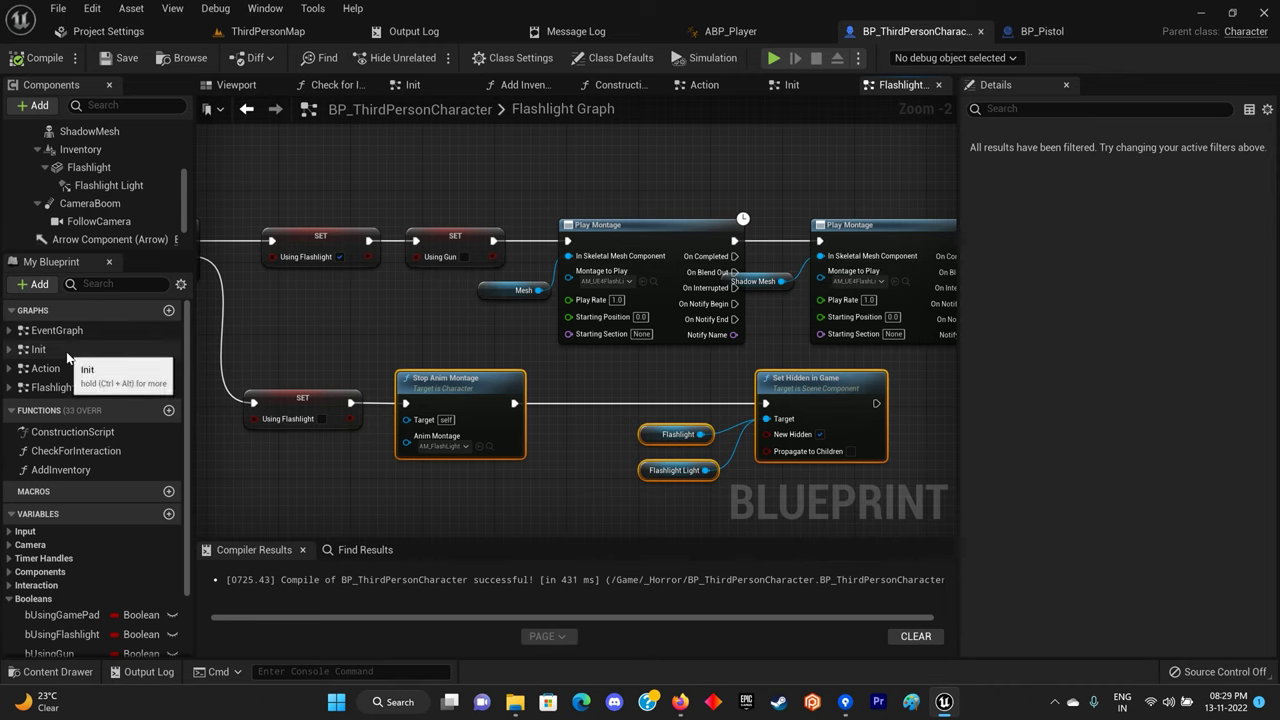
pyautogui.click(79, 372)
pyautogui.doubleClick(79, 370)
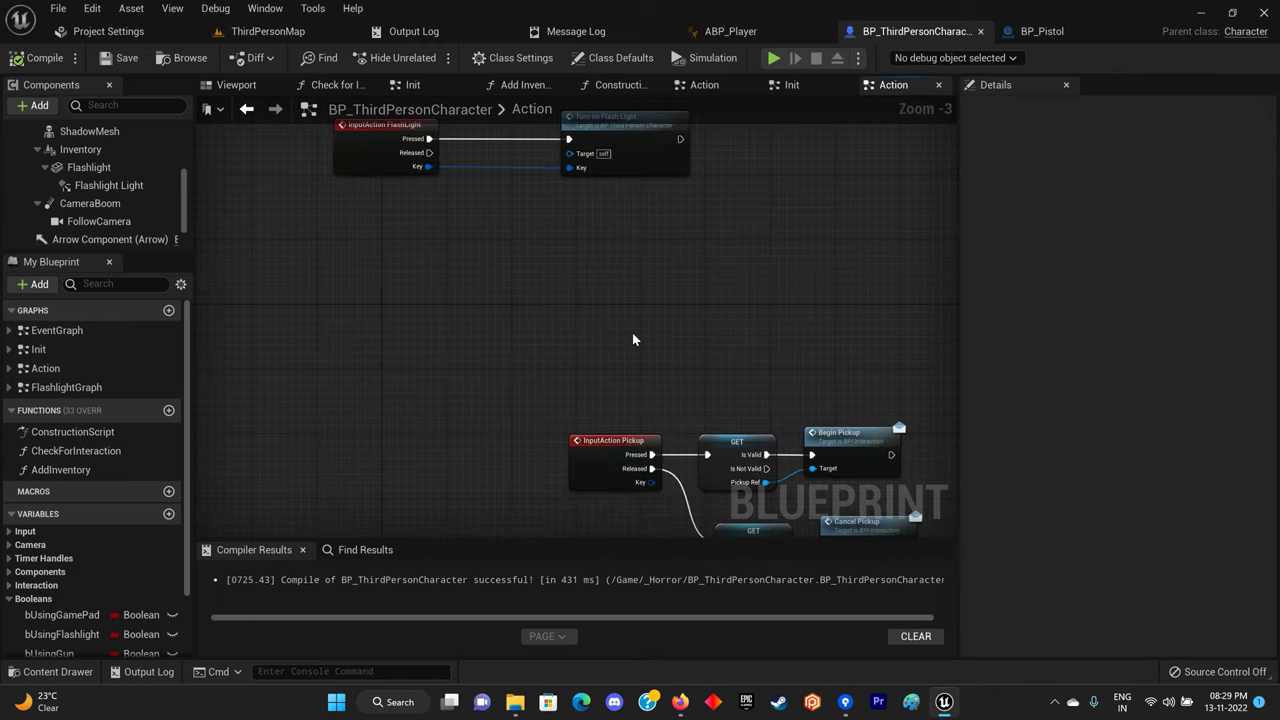
pyautogui.moveTo(415, 310)
pyautogui.mouseDown(button='right')
pyautogui.moveTo(349, 386)
pyautogui.moveTo(377, 280)
pyautogui.mouseUp(button='right')
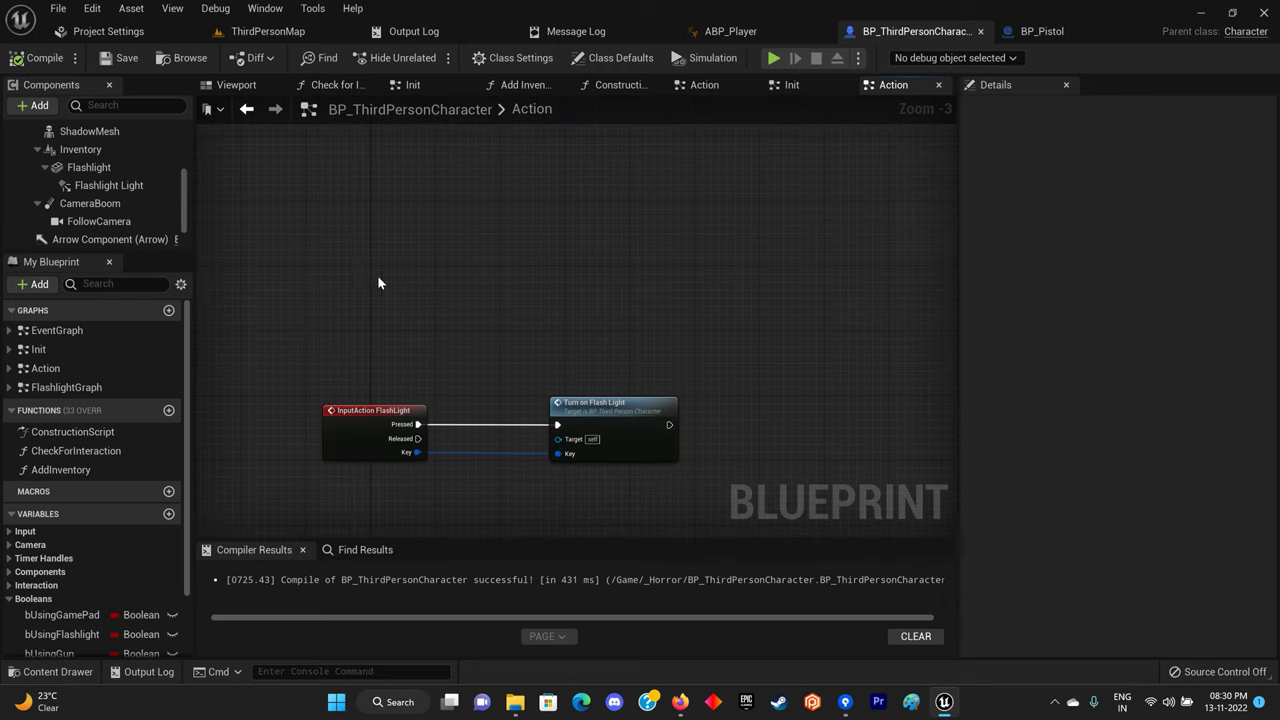
pyautogui.rightClick(366, 248)
# Add a Pistol action mapping in Project Settings Input, then return to BP_ThirdPersonCharacter.
pyautogui.click(150, 30)
pyautogui.click(150, 30)
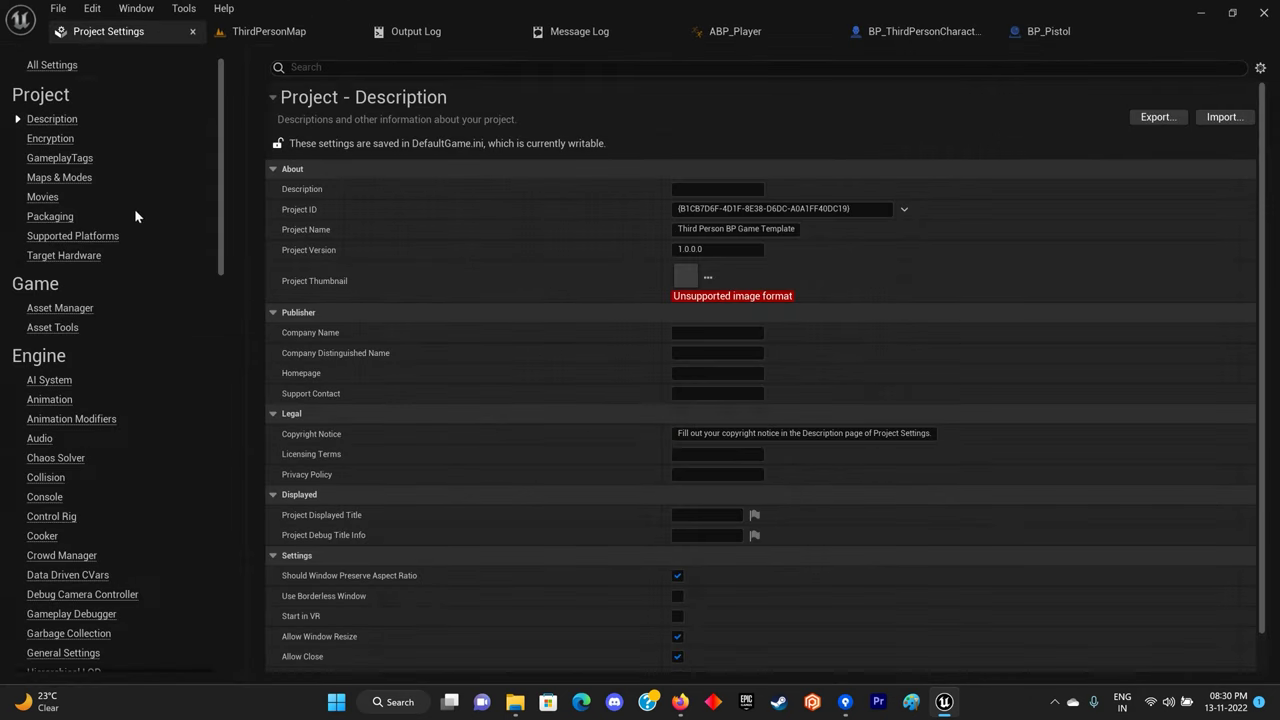
pyautogui.scroll(-1, 40, 532)
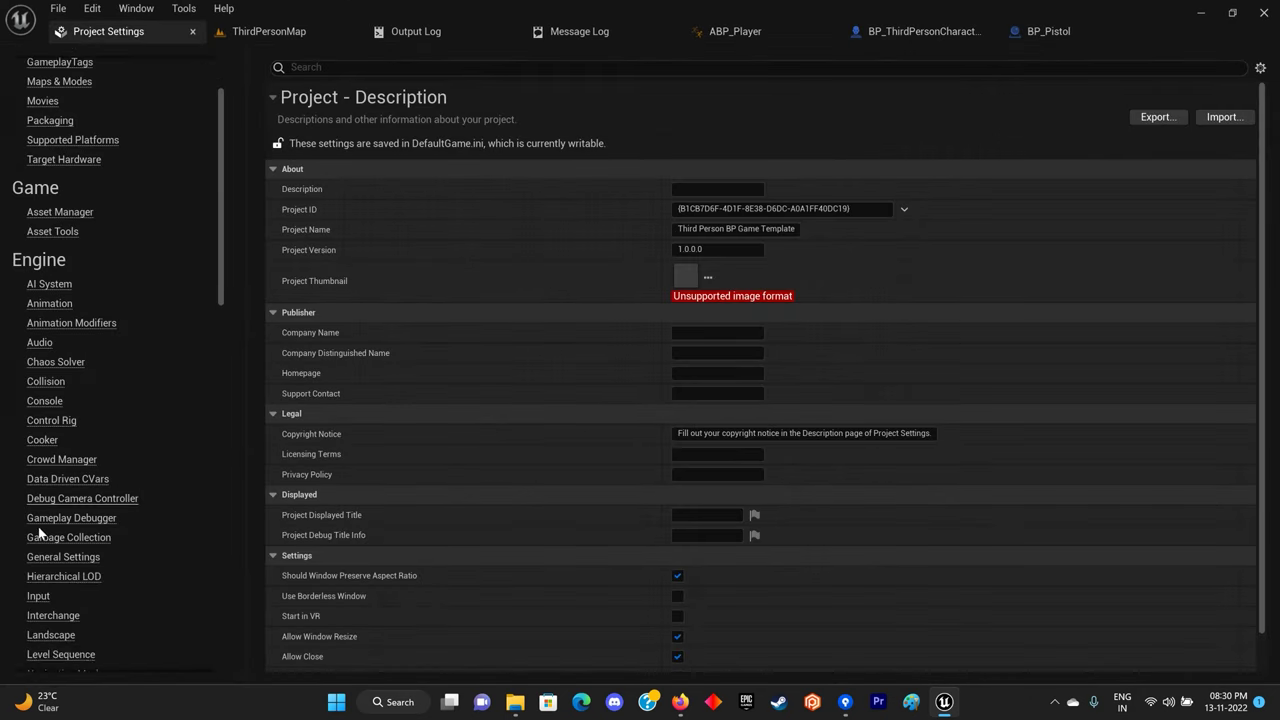
pyautogui.scroll(-5, 36, 532)
pyautogui.click(40, 548)
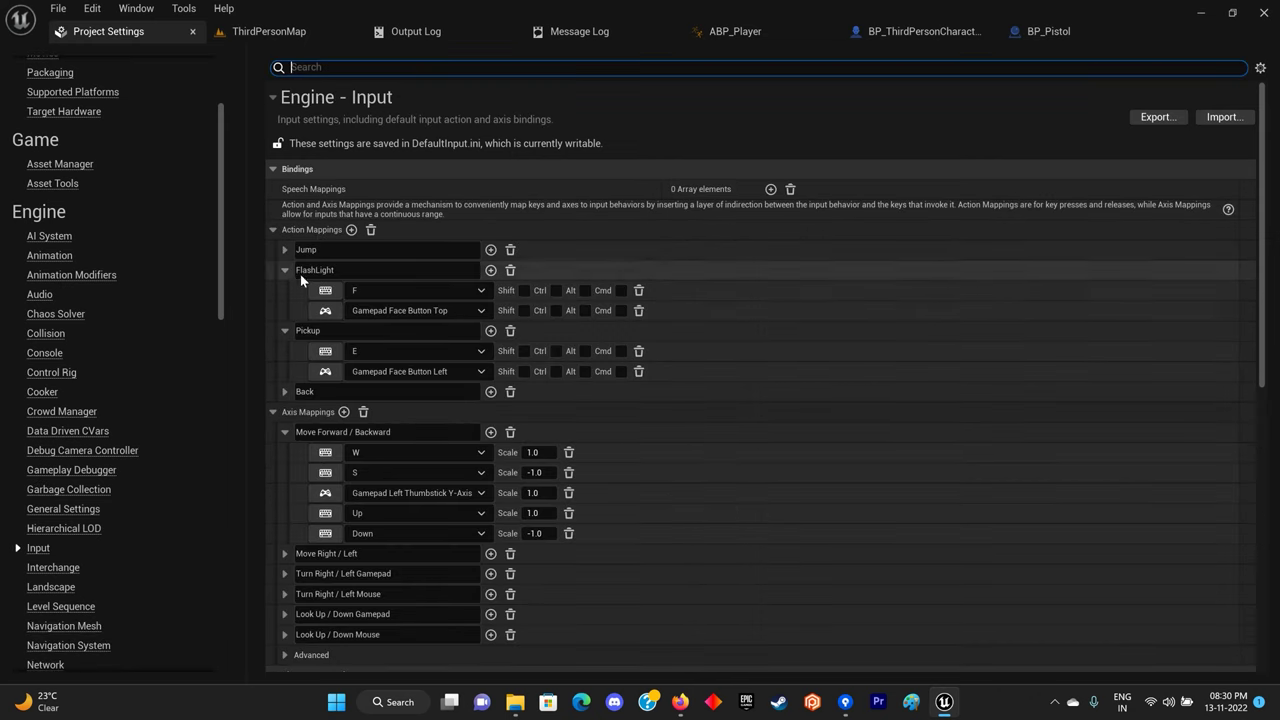
pyautogui.click(351, 229)
pyautogui.write('Pistol')
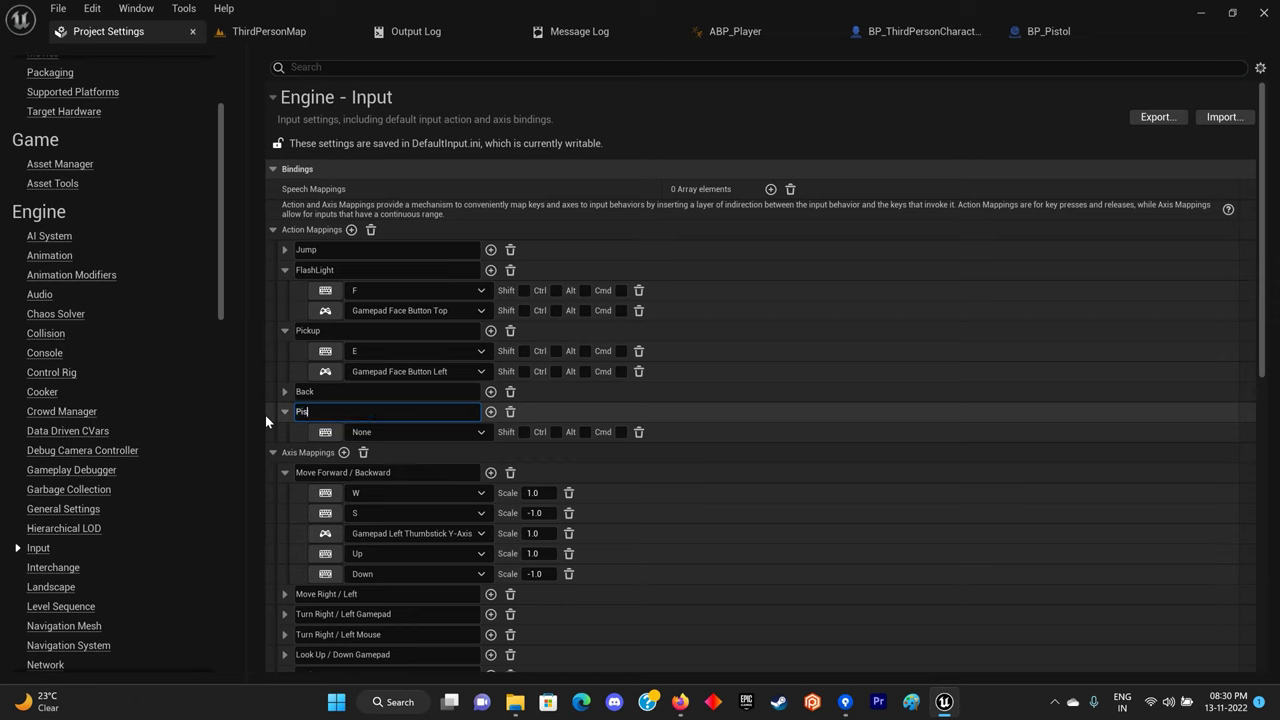
pyautogui.press('Return')
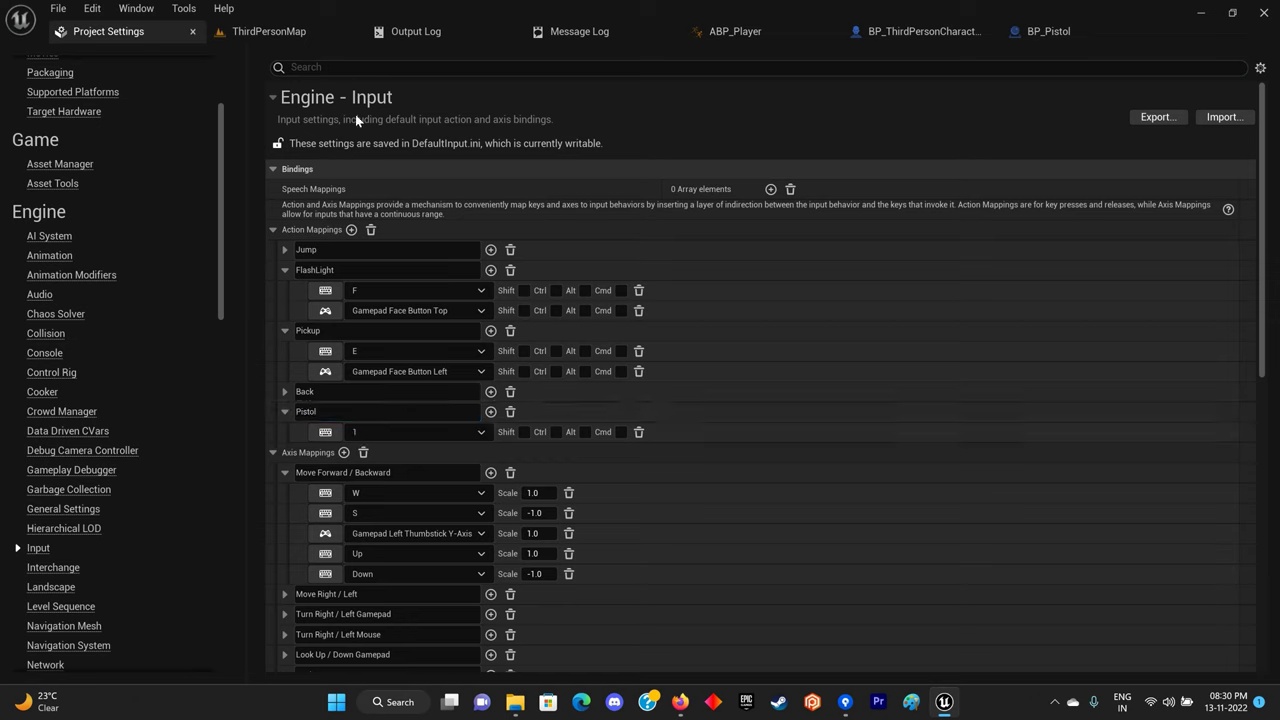
pyautogui.click(912, 31)
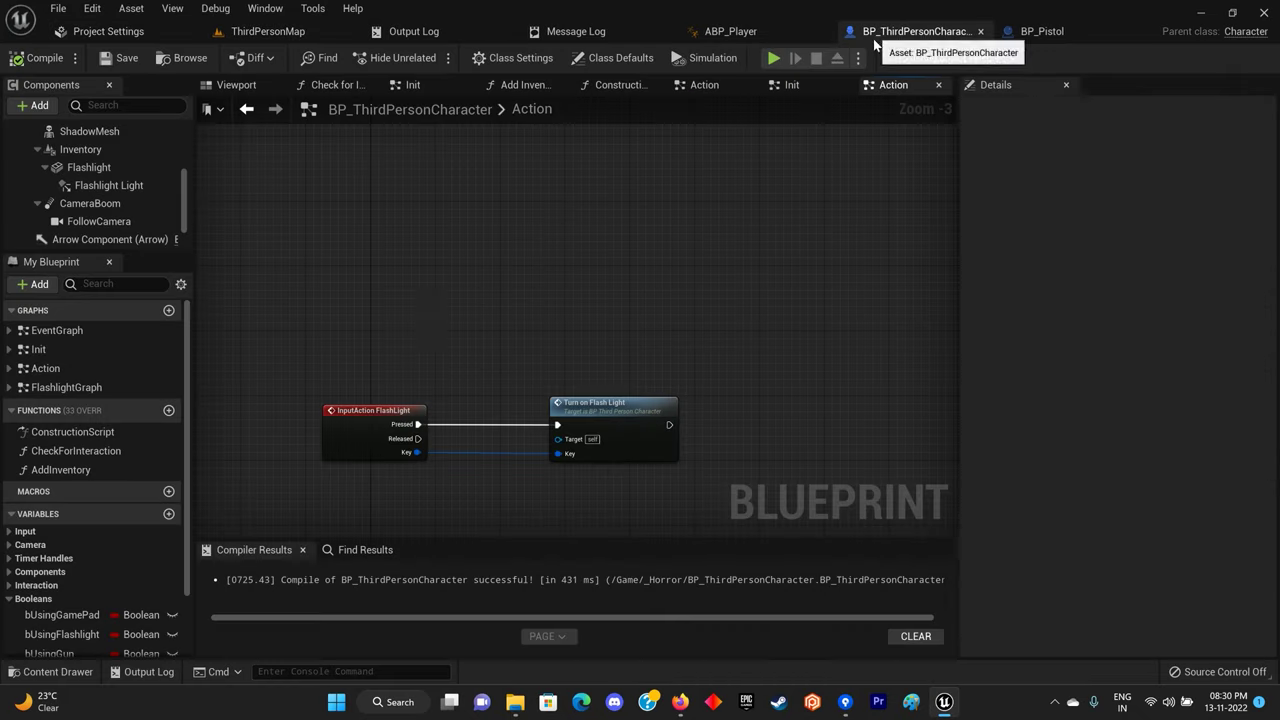
# Place an InputAction Pistol event above the flashlight nodes in the Action graph.
pyautogui.rightClick(386, 265)
pyautogui.write('pis')
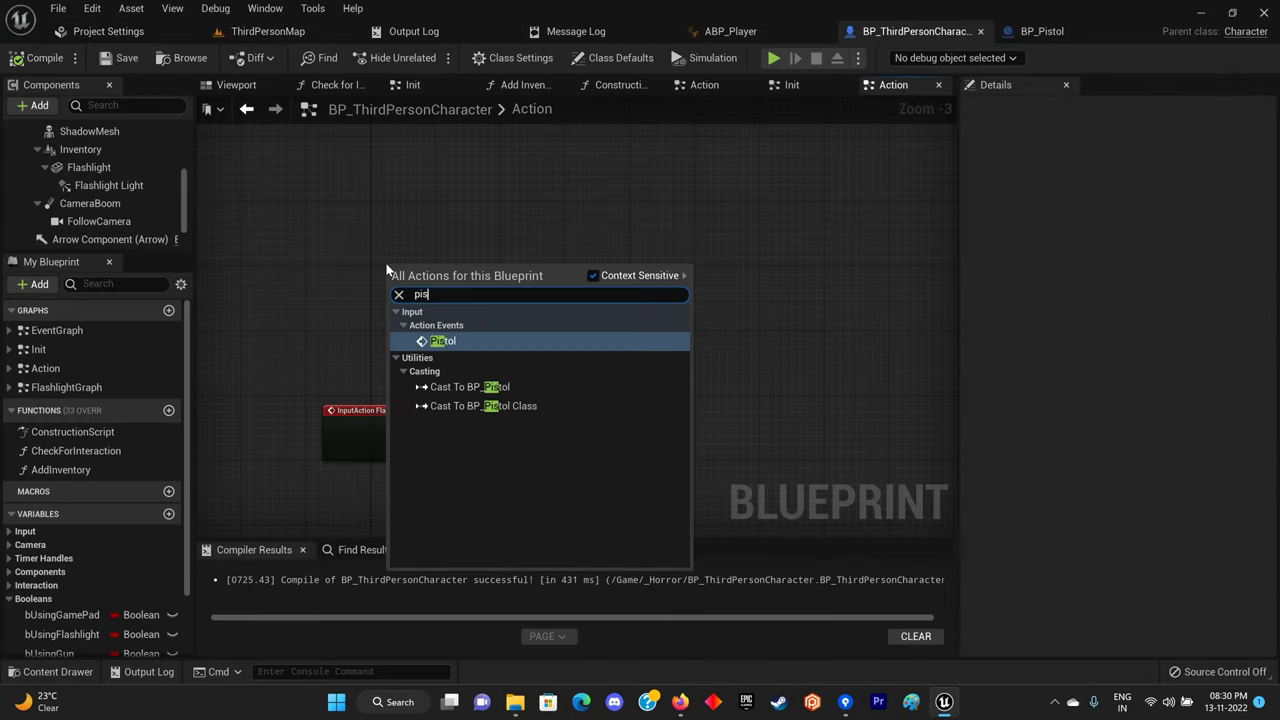
pyautogui.press('Return')
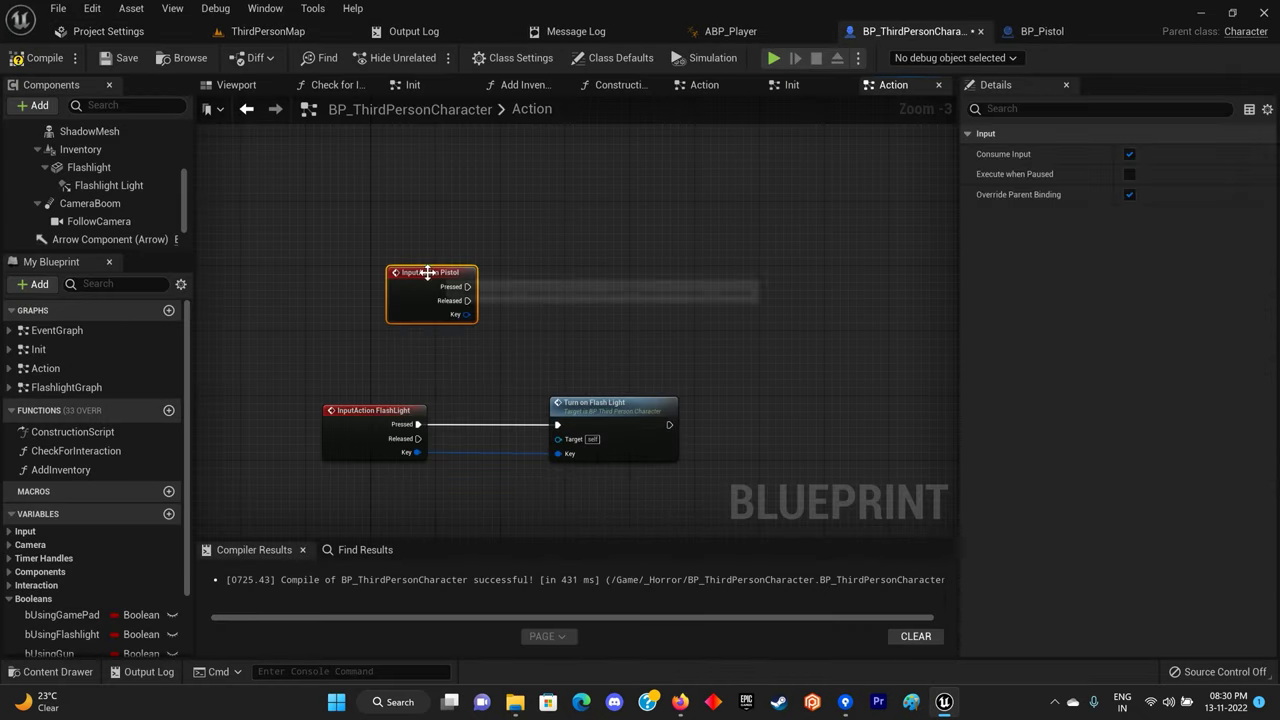
pyautogui.moveTo(427, 272); pyautogui.dragTo(354, 224)
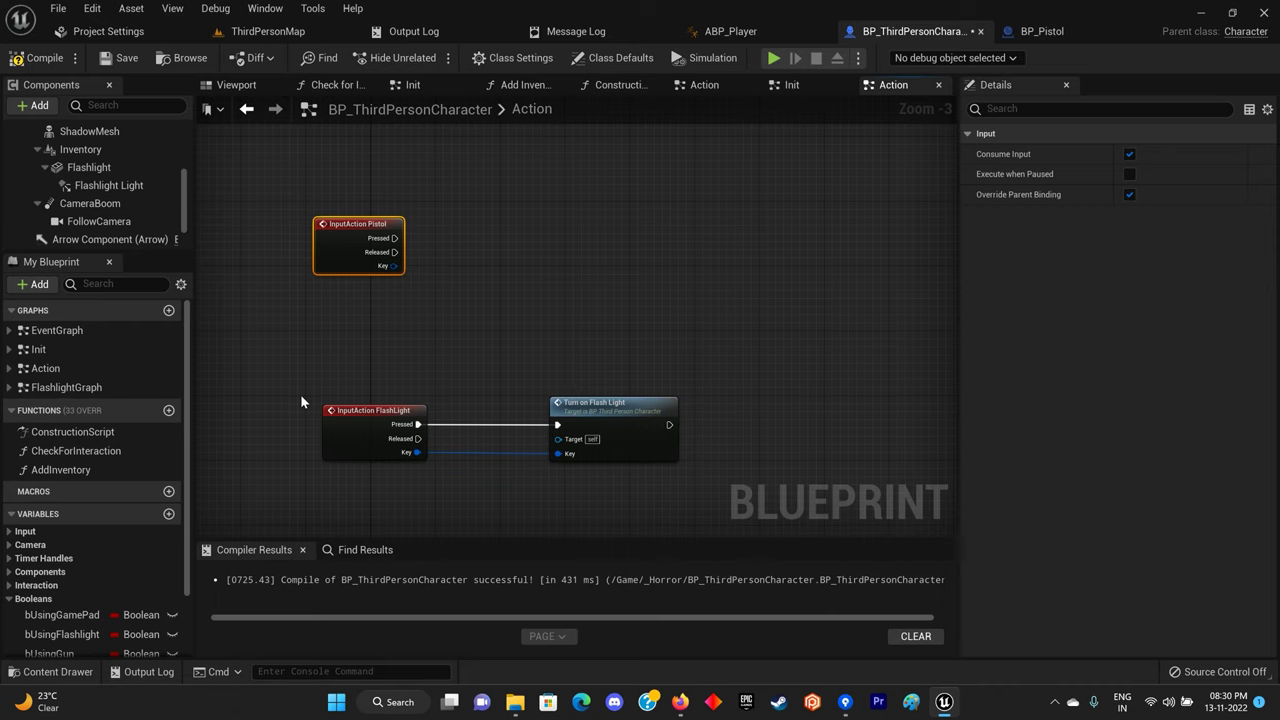
# Jump to the Turn on Flash Light definition and frame the whole Flashlight Graph.
pyautogui.moveTo(457, 359); pyautogui.dragTo(377, 198, button='right')
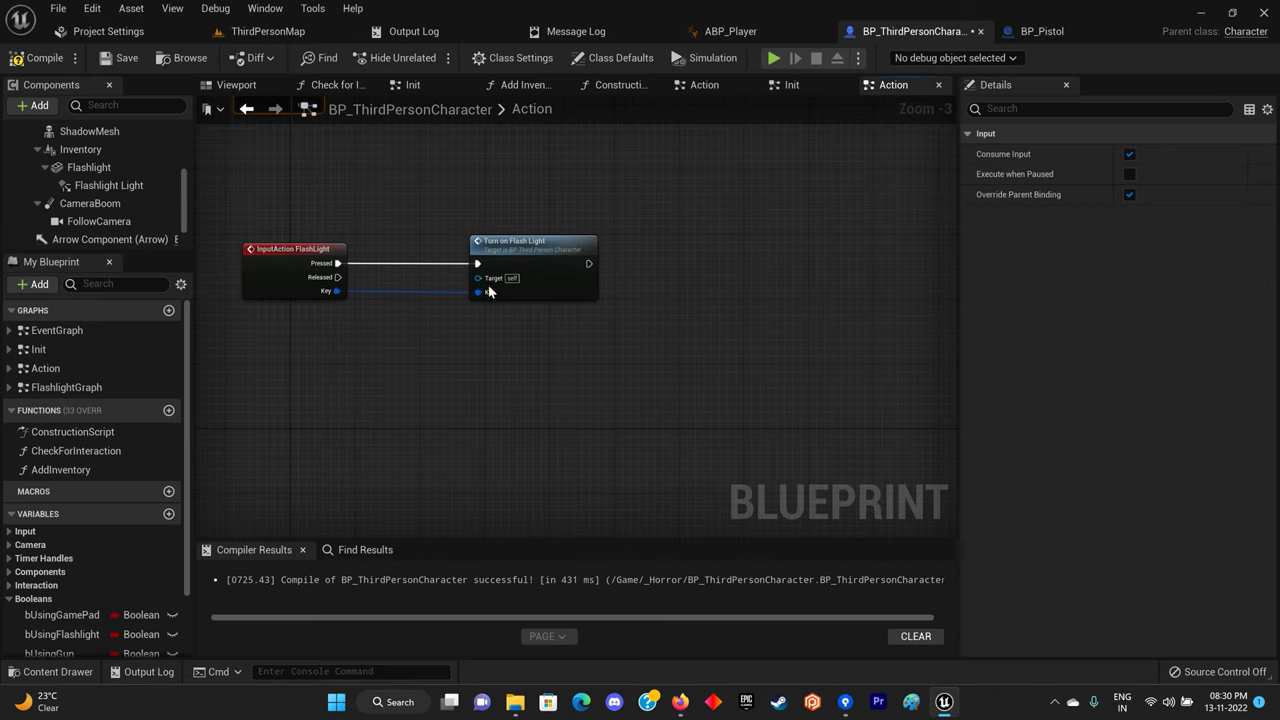
pyautogui.moveTo(477, 413); pyautogui.dragTo(629, 220, button='right')
pyautogui.scroll(-2, 629, 220)
pyautogui.scroll(-1, 629, 220)
pyautogui.scroll(2, 537, 330)
pyautogui.scroll(2, 535, 322)
pyautogui.doubleClick(557, 291)
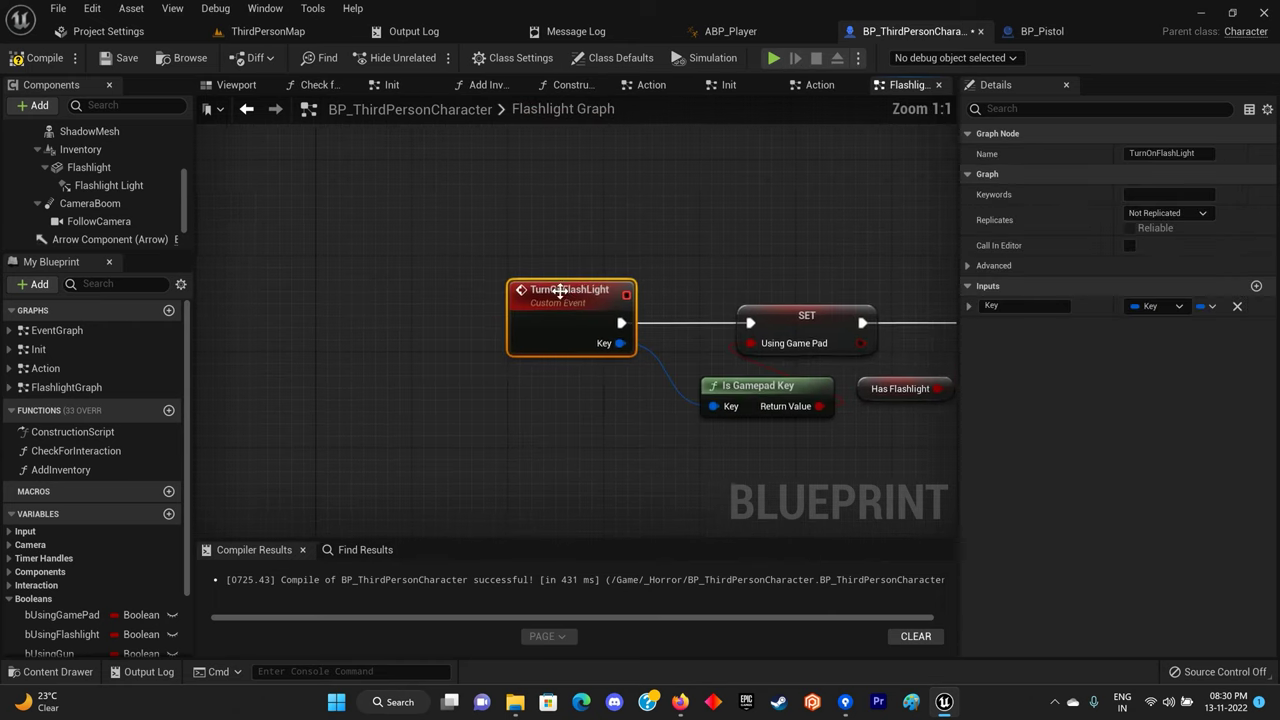
pyautogui.moveTo(671, 257); pyautogui.dragTo(424, 274, button='right')
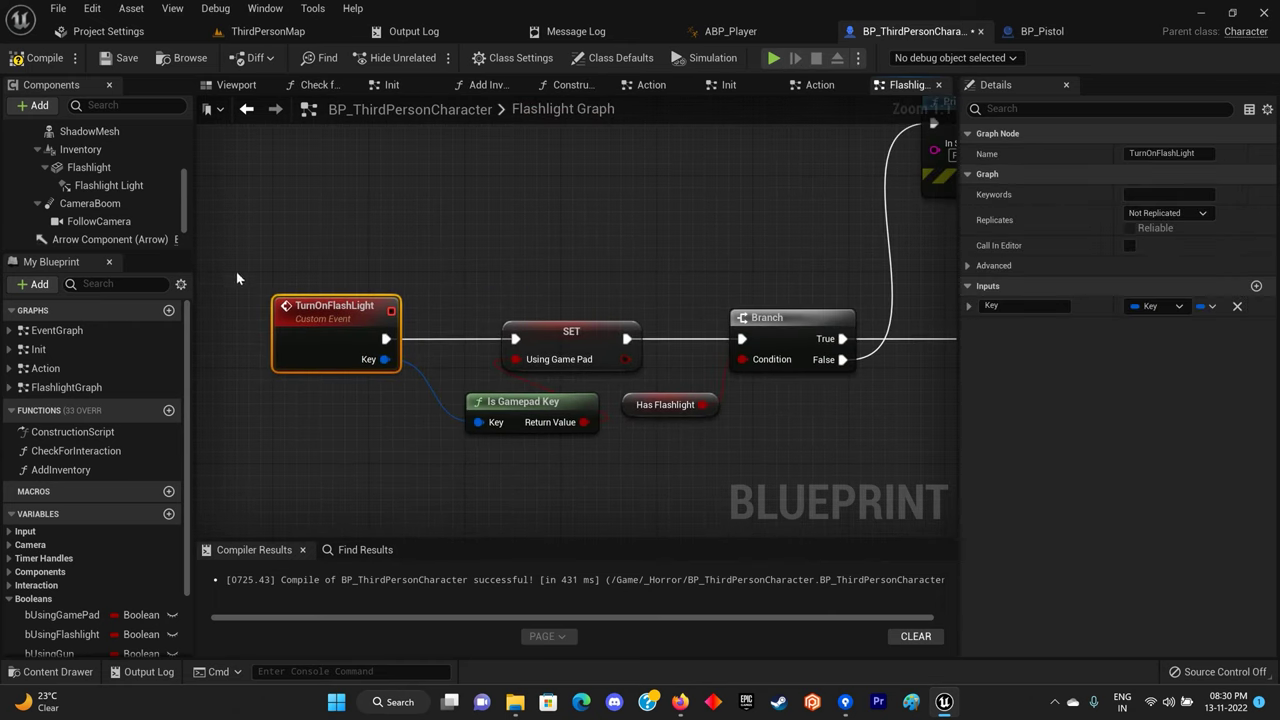
pyautogui.scroll(-1, 404, 322)
pyautogui.scroll(-2, 404, 322)
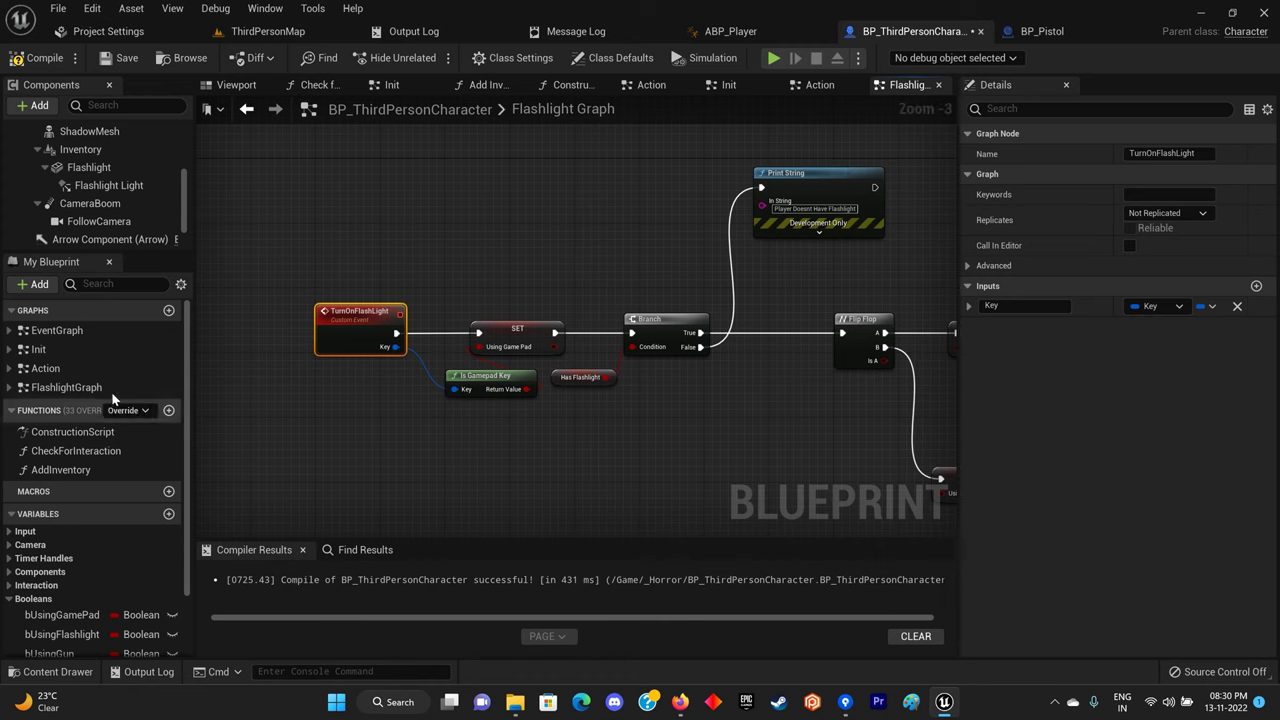
pyautogui.scroll(-4, 568, 490)
pyautogui.moveTo(635, 475); pyautogui.dragTo(527, 345, button='right')
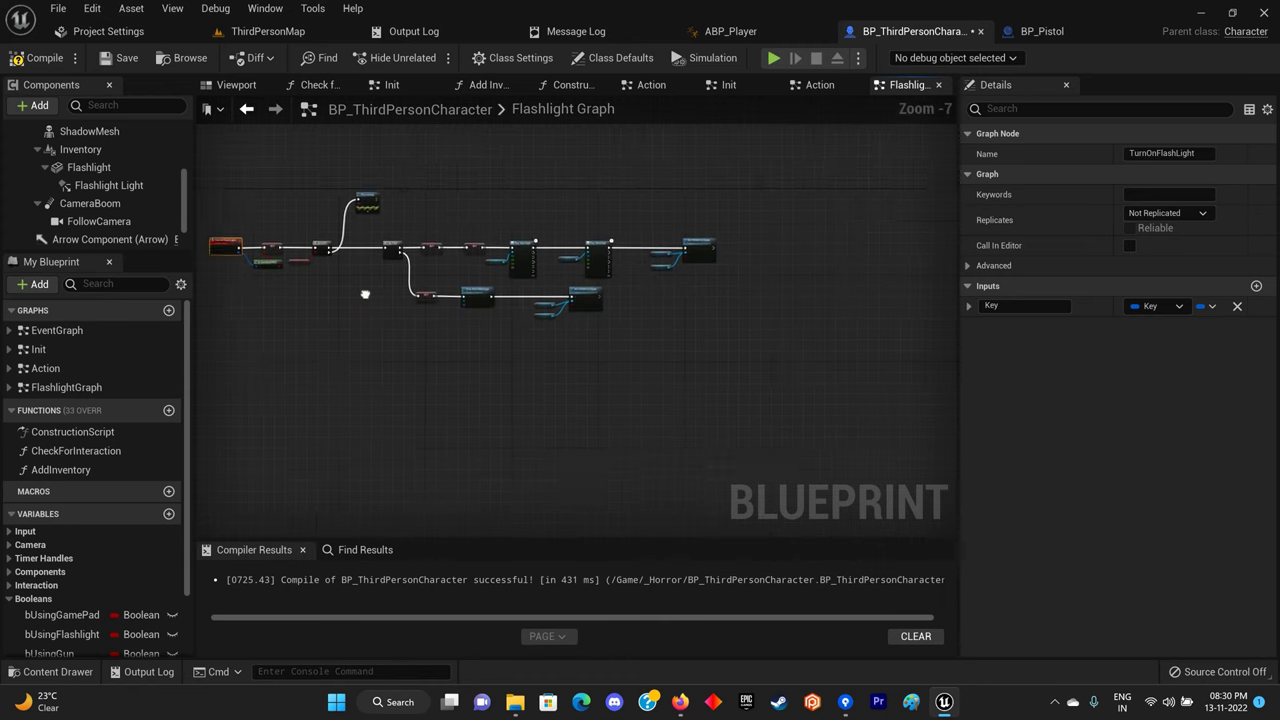
pyautogui.click(168, 311)
pyautogui.write('PistolGra')
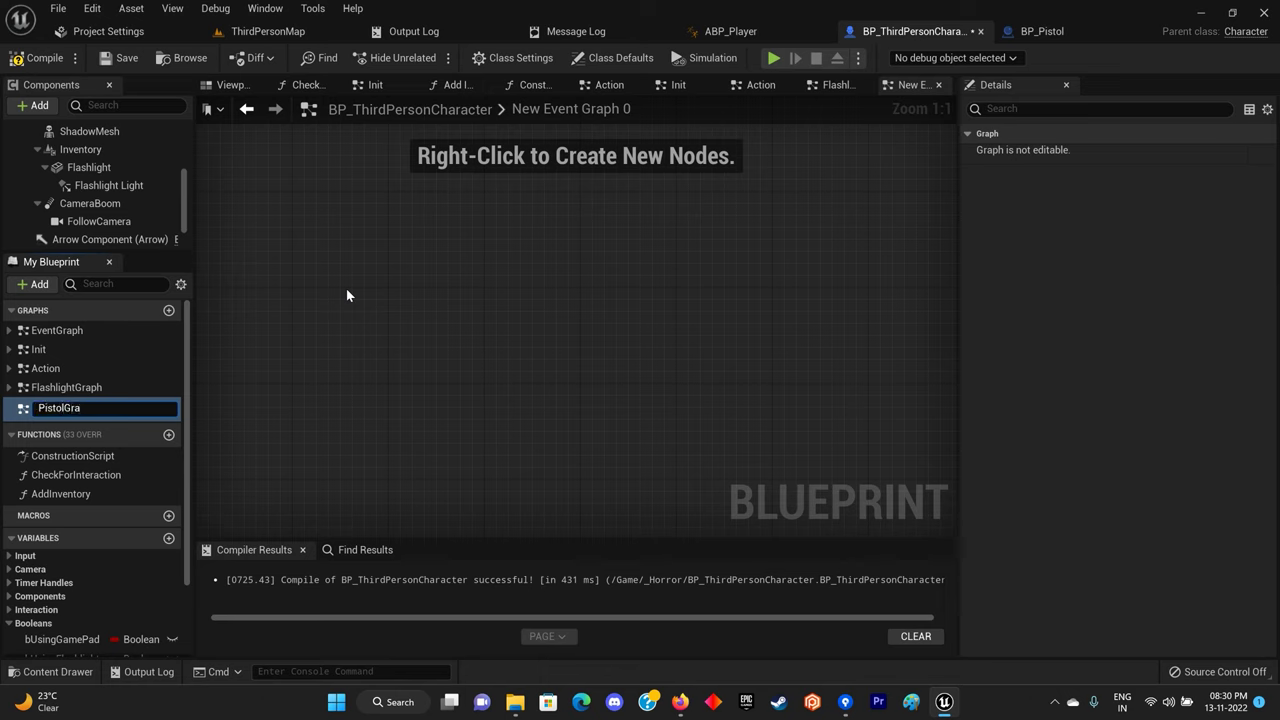
# Create a PistolGraph containing a custom event named ToggleGun.
pyautogui.write('ph')
pyautogui.press('Return')
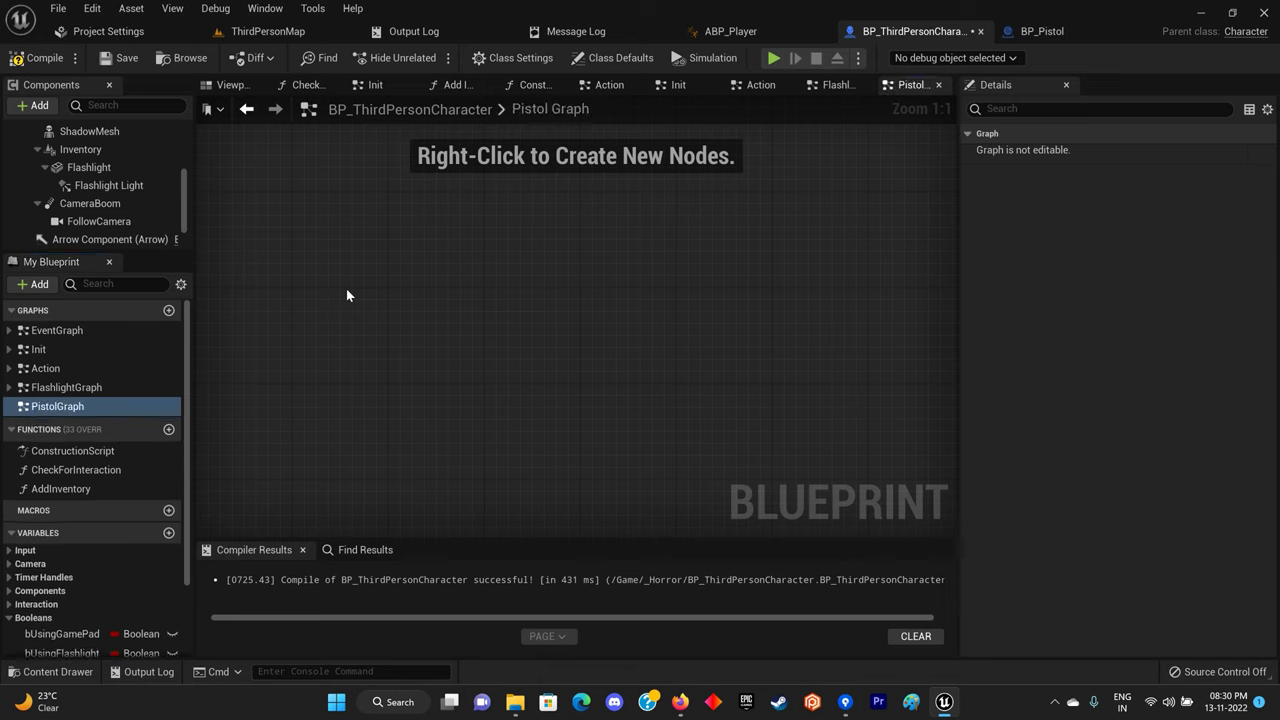
pyautogui.rightClick(346, 288)
pyautogui.write('custom ev')
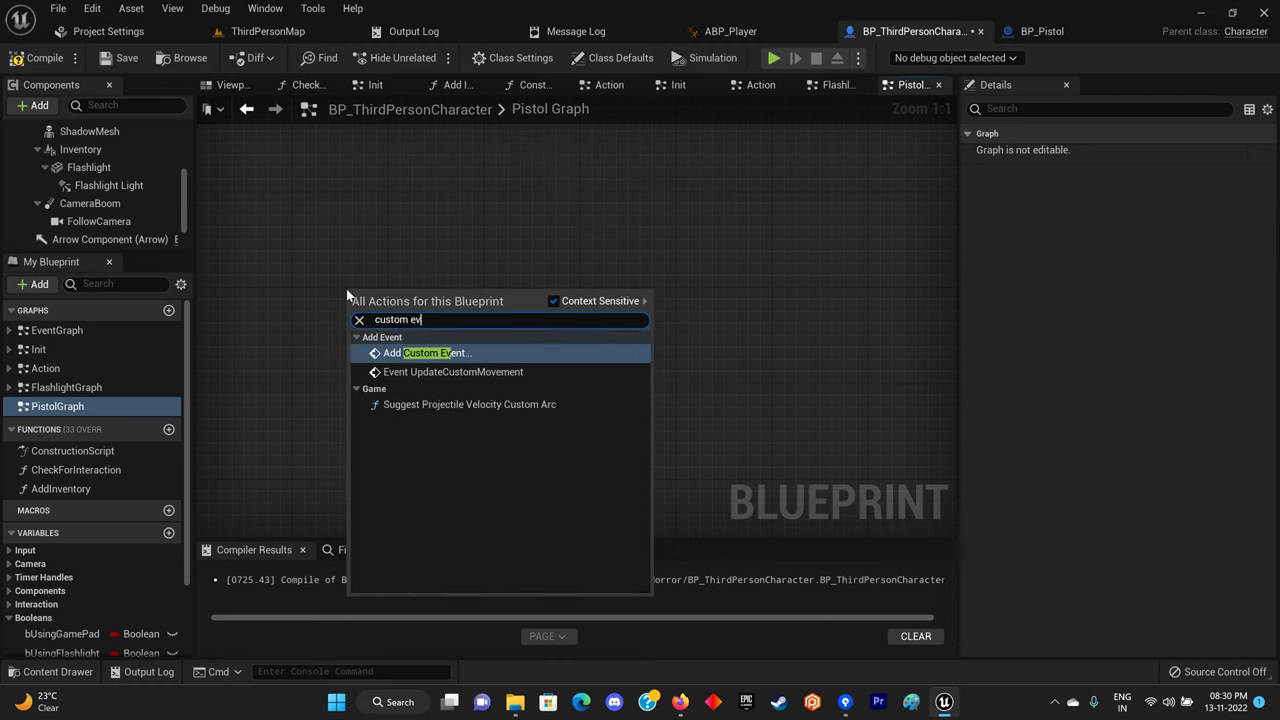
pyautogui.press('Return')
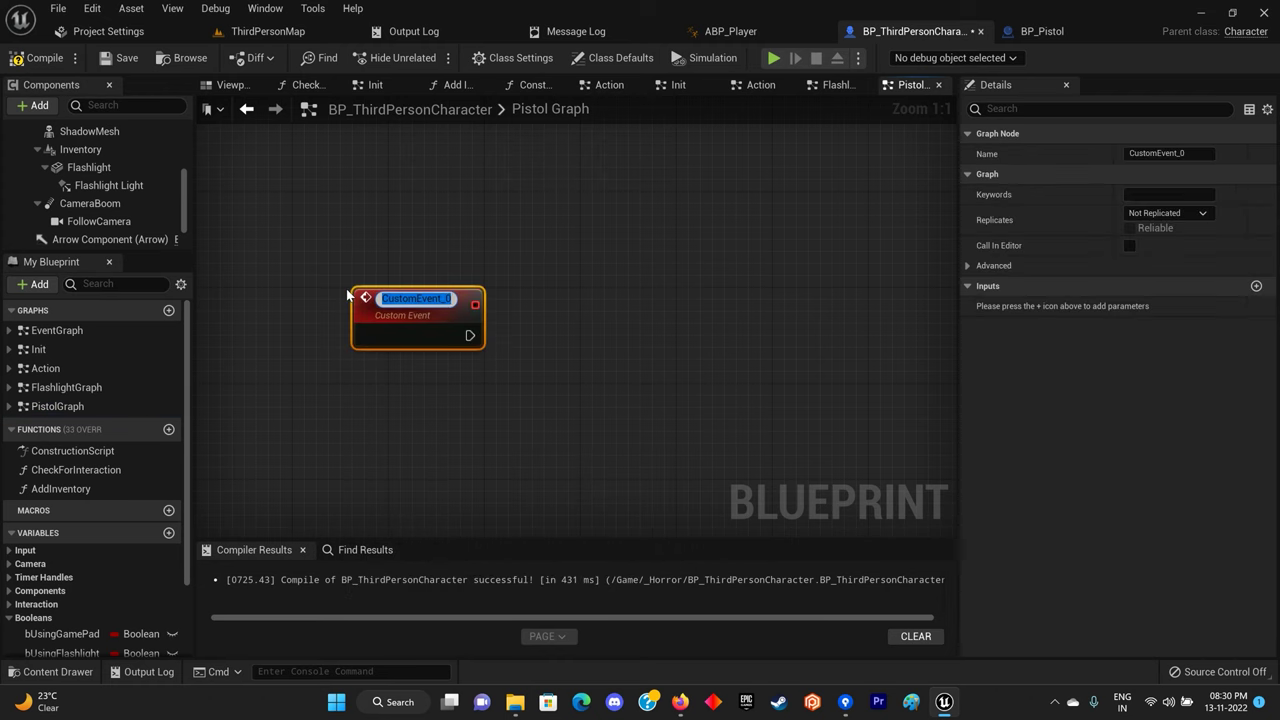
pyautogui.write('ToggleGun')
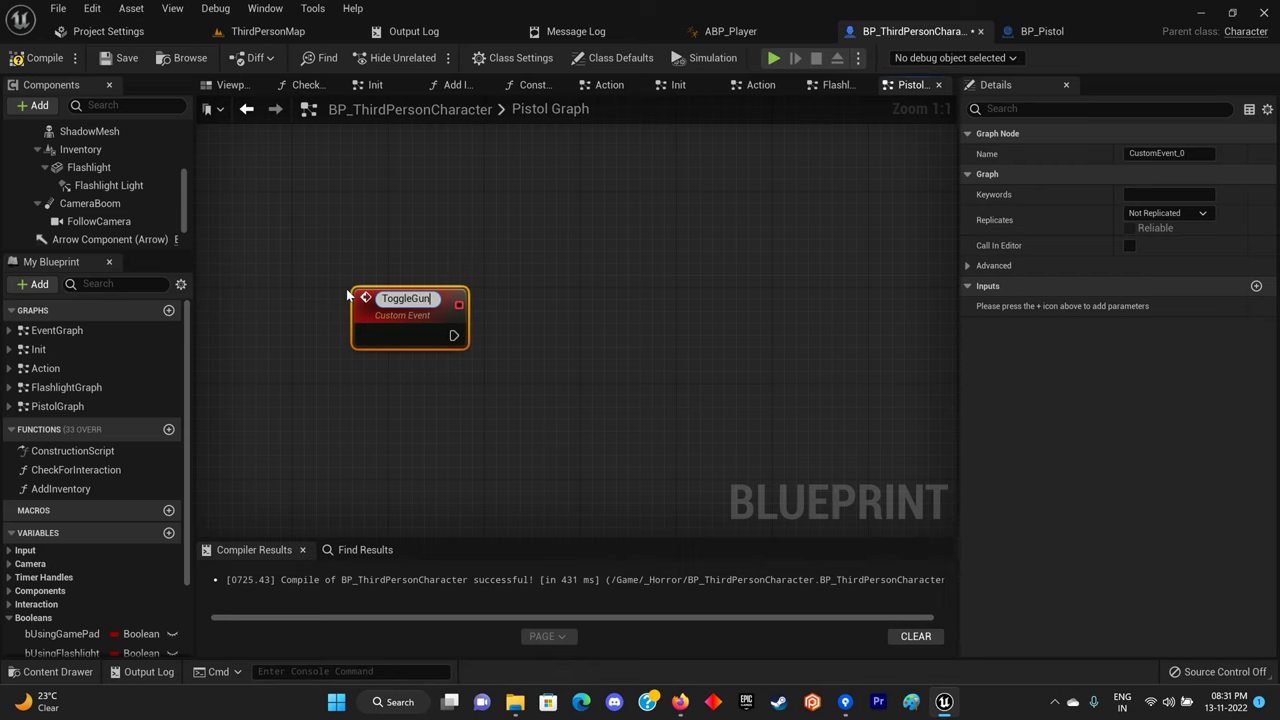
pyautogui.press('Return')
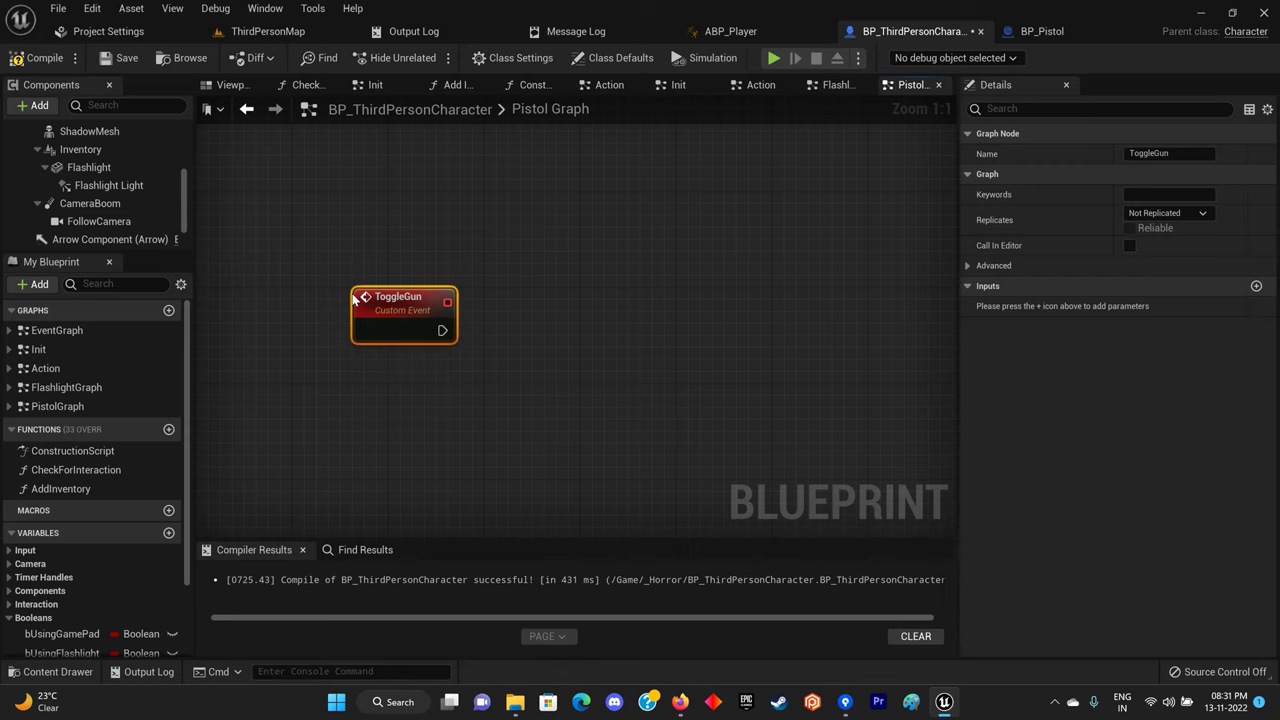
# Go back to the Flashlight Graph and select the TurnOnFlashLight event.
pyautogui.doubleClick(66, 387)
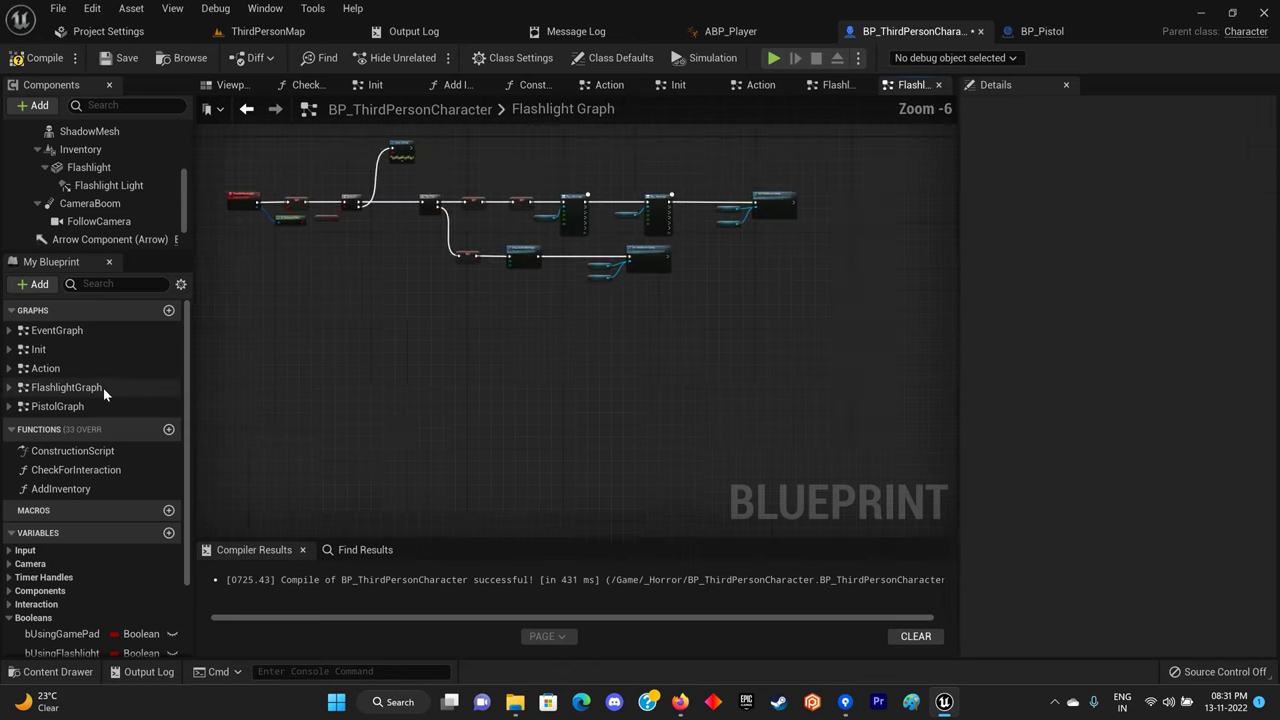
pyautogui.scroll(4, 333, 327)
pyautogui.moveTo(674, 400)
pyautogui.mouseDown(button='right')
pyautogui.moveTo(528, 373)
pyautogui.moveTo(561, 383)
pyautogui.mouseUp(button='right')
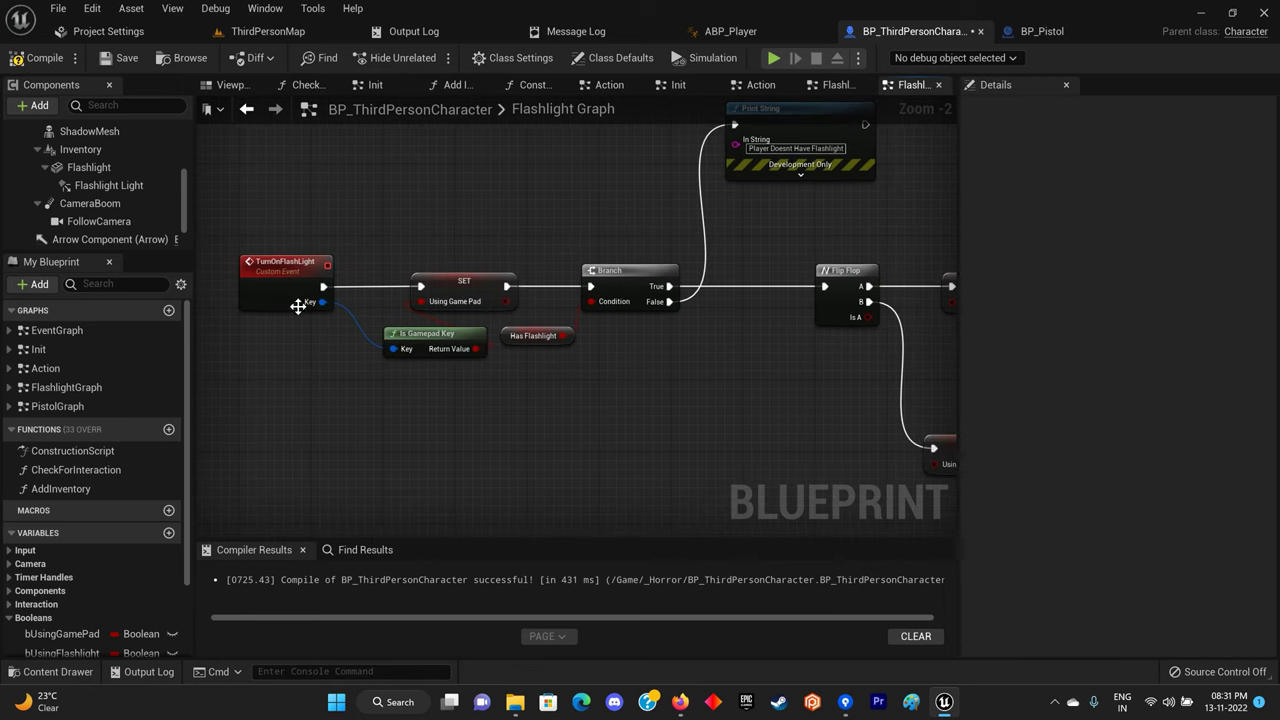
pyautogui.click(288, 300)
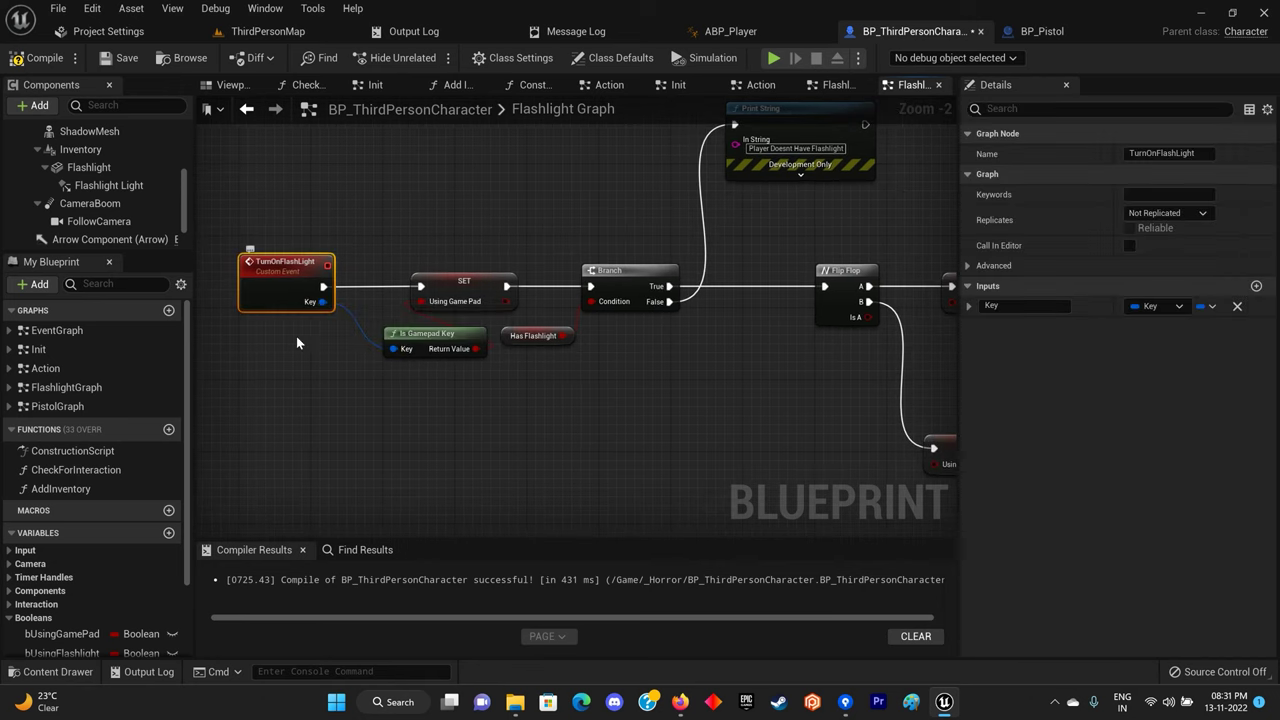
pyautogui.moveTo(435, 348); pyautogui.dragTo(406, 348)
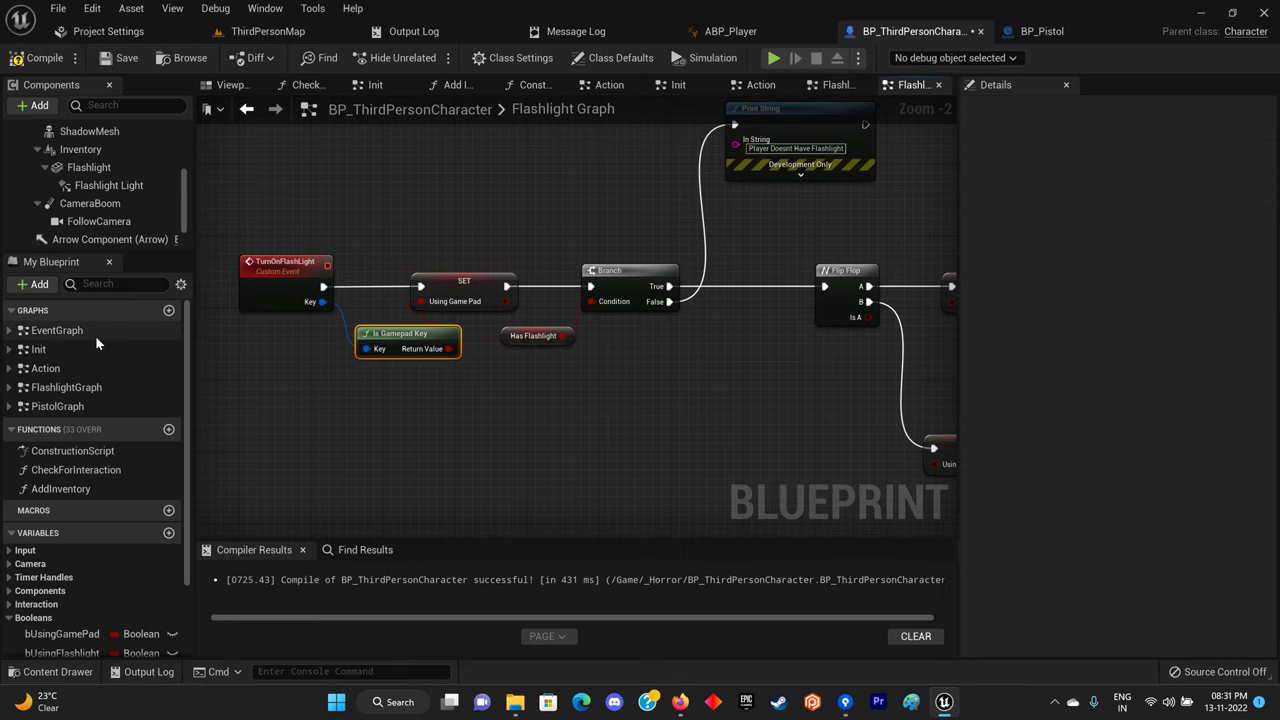
# Add a new input to ToggleGun, checking TurnOnFlashLight's Key input for reference.
pyautogui.doubleClick(57, 406)
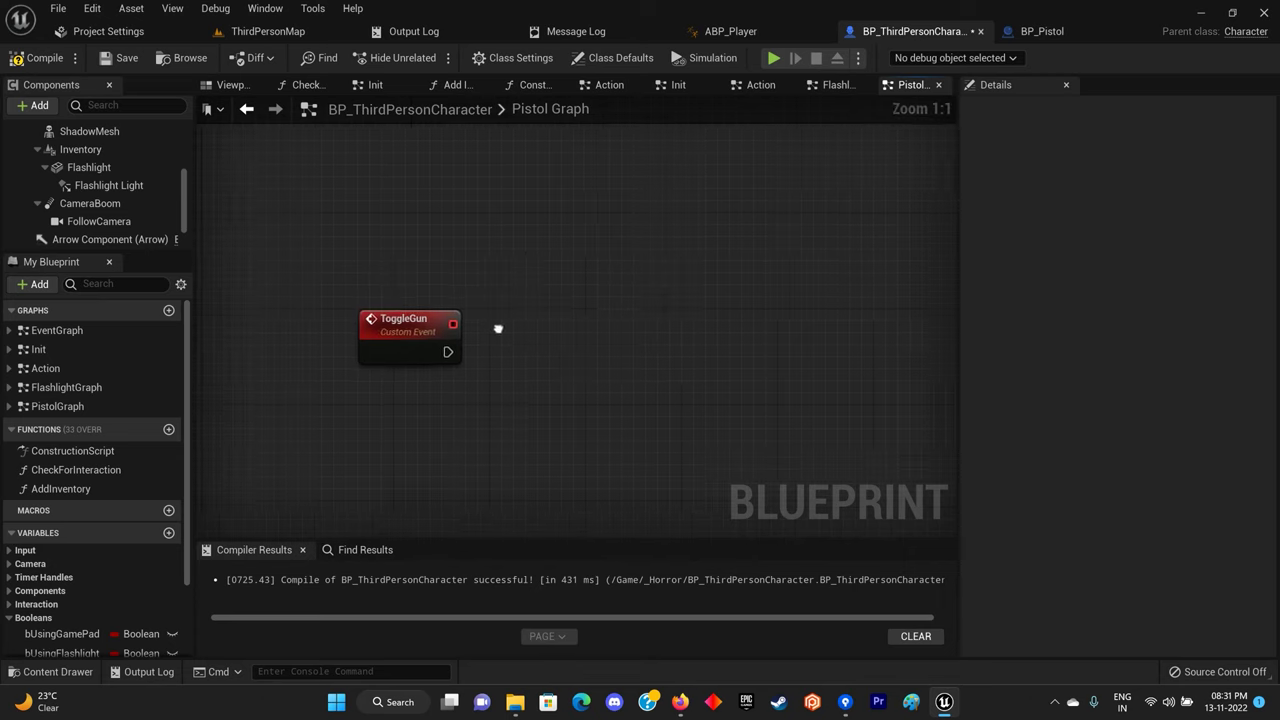
pyautogui.click(1256, 286)
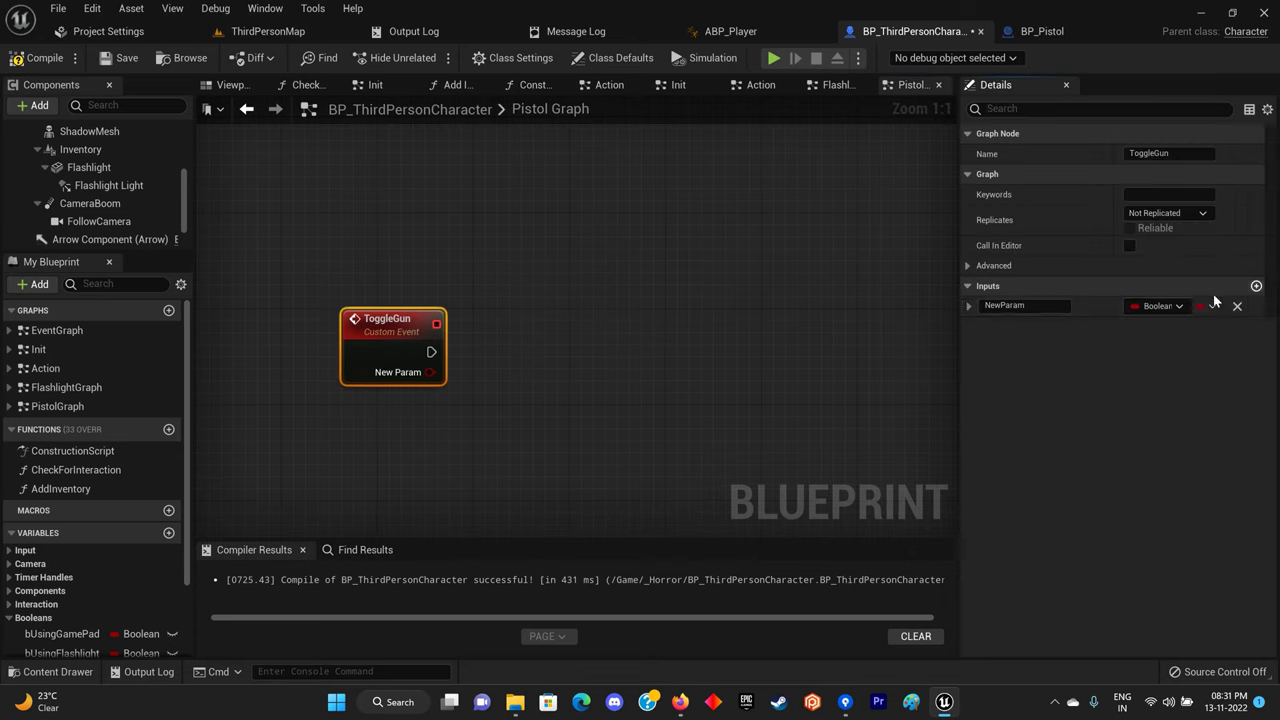
pyautogui.click(1146, 307)
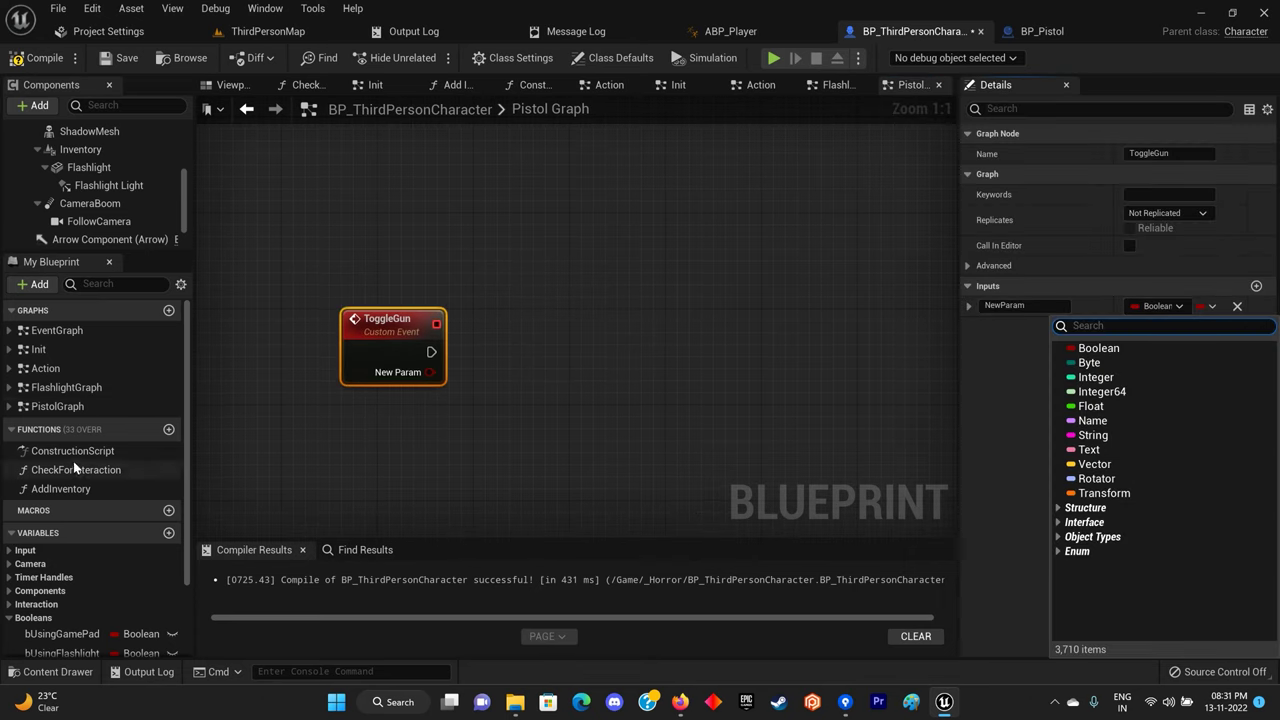
pyautogui.click(95, 406)
pyautogui.doubleClick(95, 388)
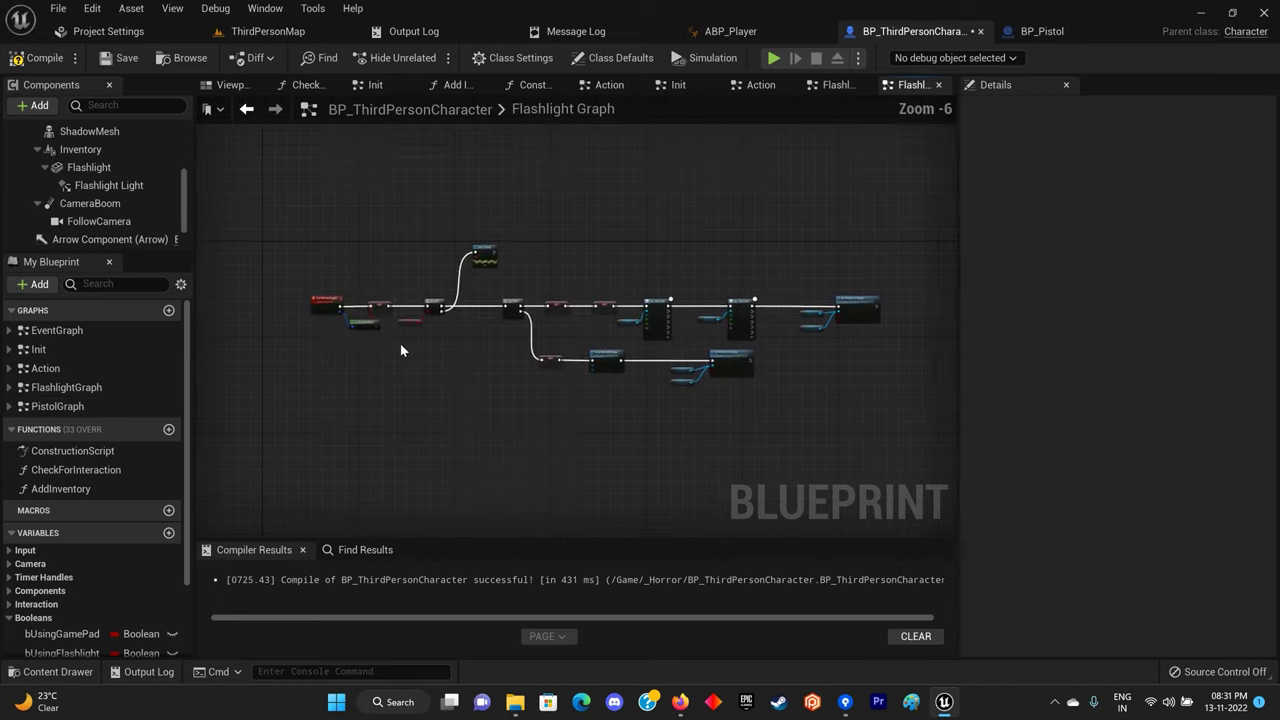
pyautogui.click(329, 306)
pyautogui.scroll(3, 470, 327)
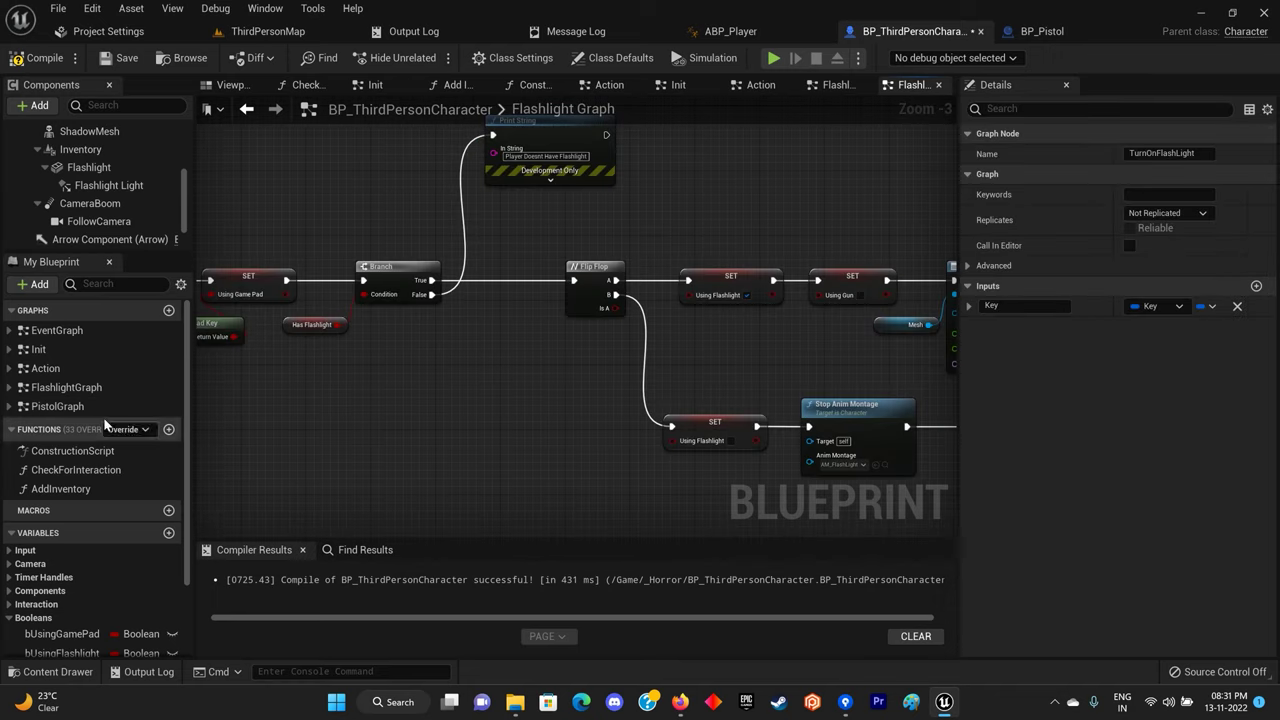
pyautogui.click(80, 390)
pyautogui.doubleClick(80, 406)
# Make the ToggleGun input a Key type and rename it Key.
pyautogui.click(655, 356)
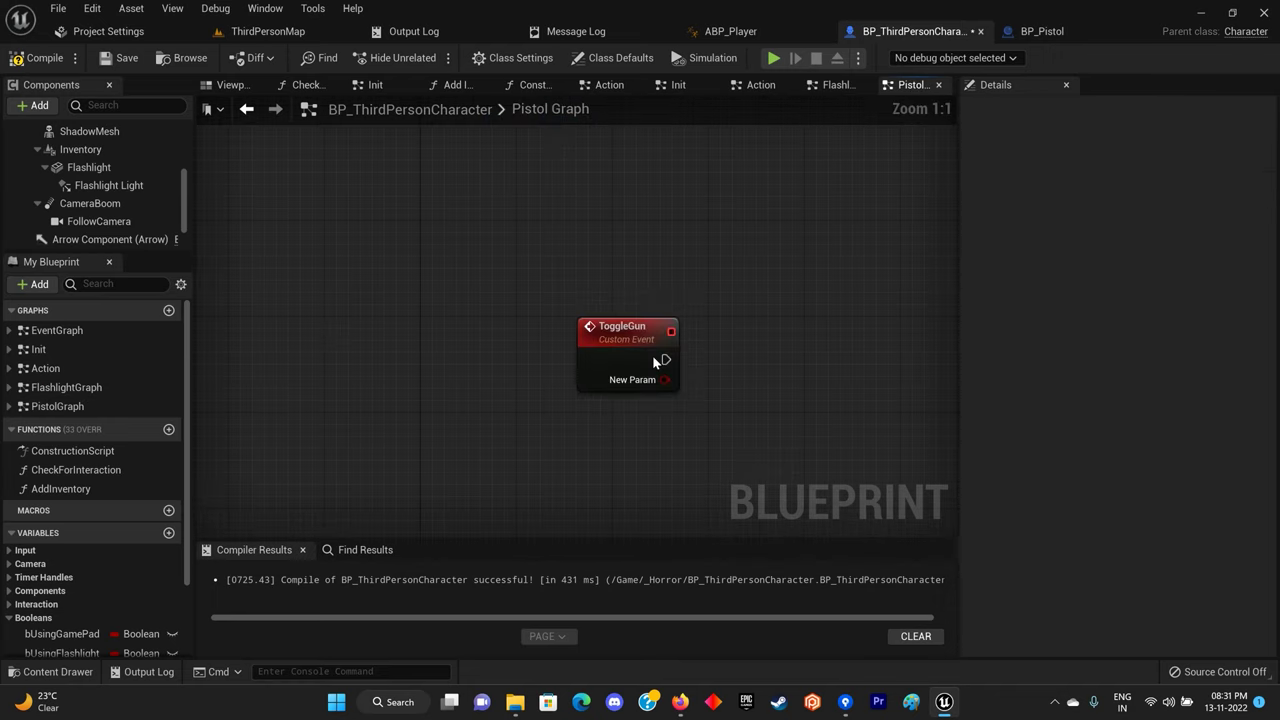
pyautogui.click(1145, 306)
pyautogui.write('key')
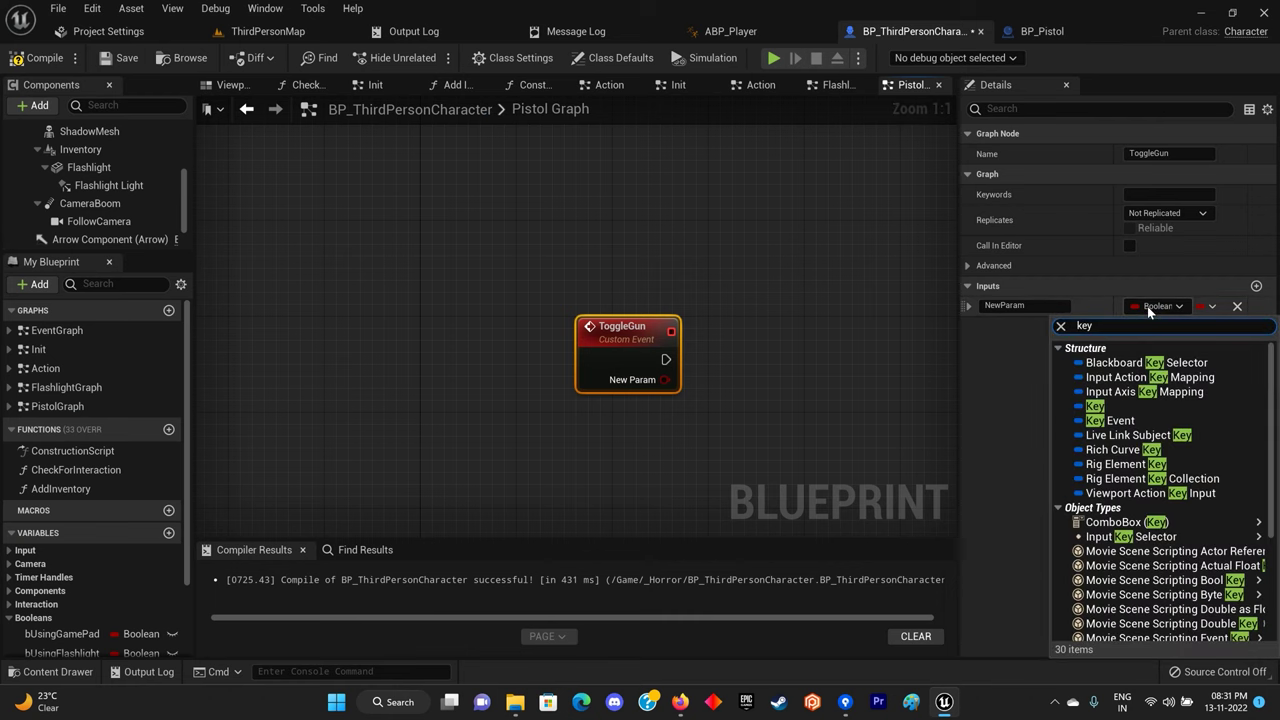
pyautogui.click(1146, 404)
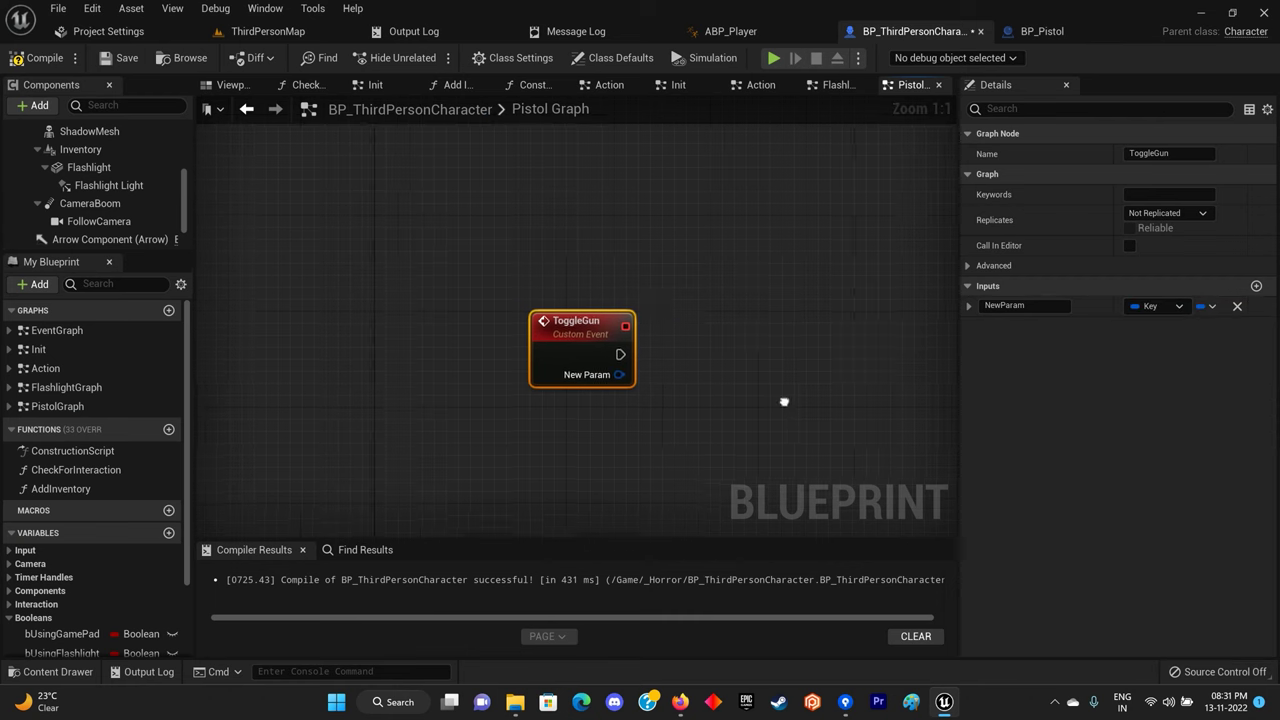
pyautogui.write('Key')
pyautogui.press('Return')
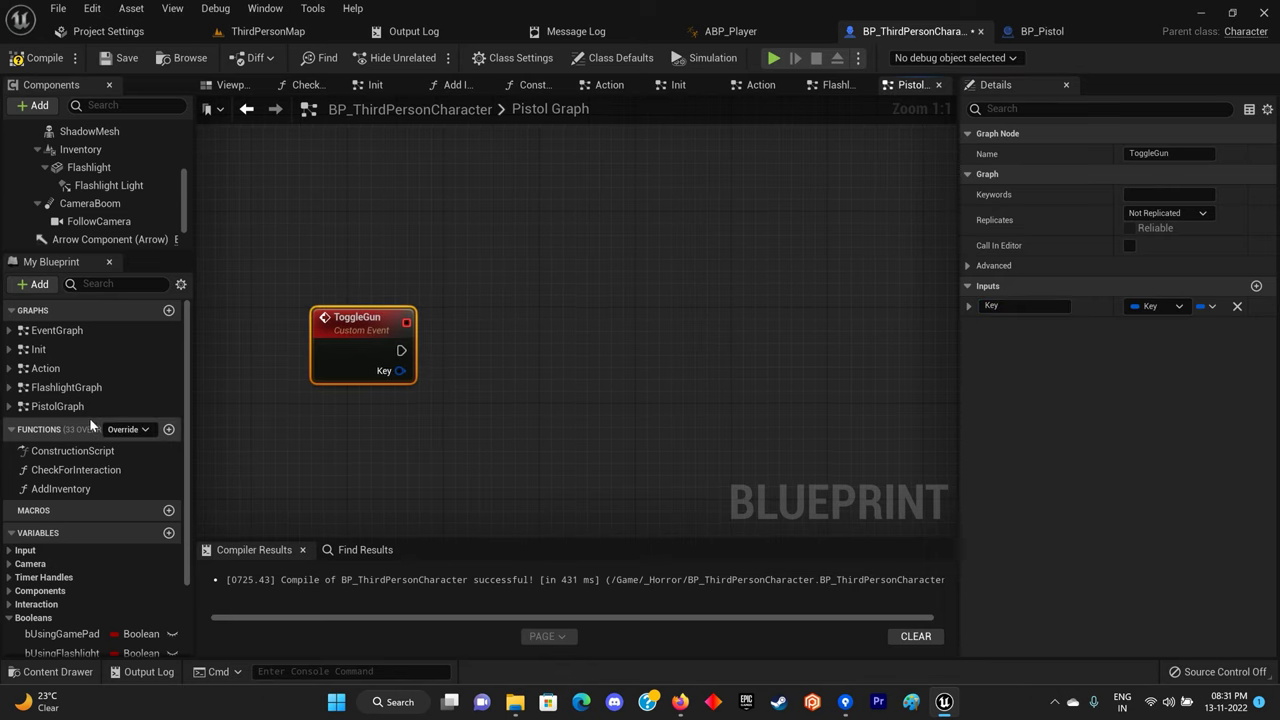
pyautogui.doubleClick(91, 389)
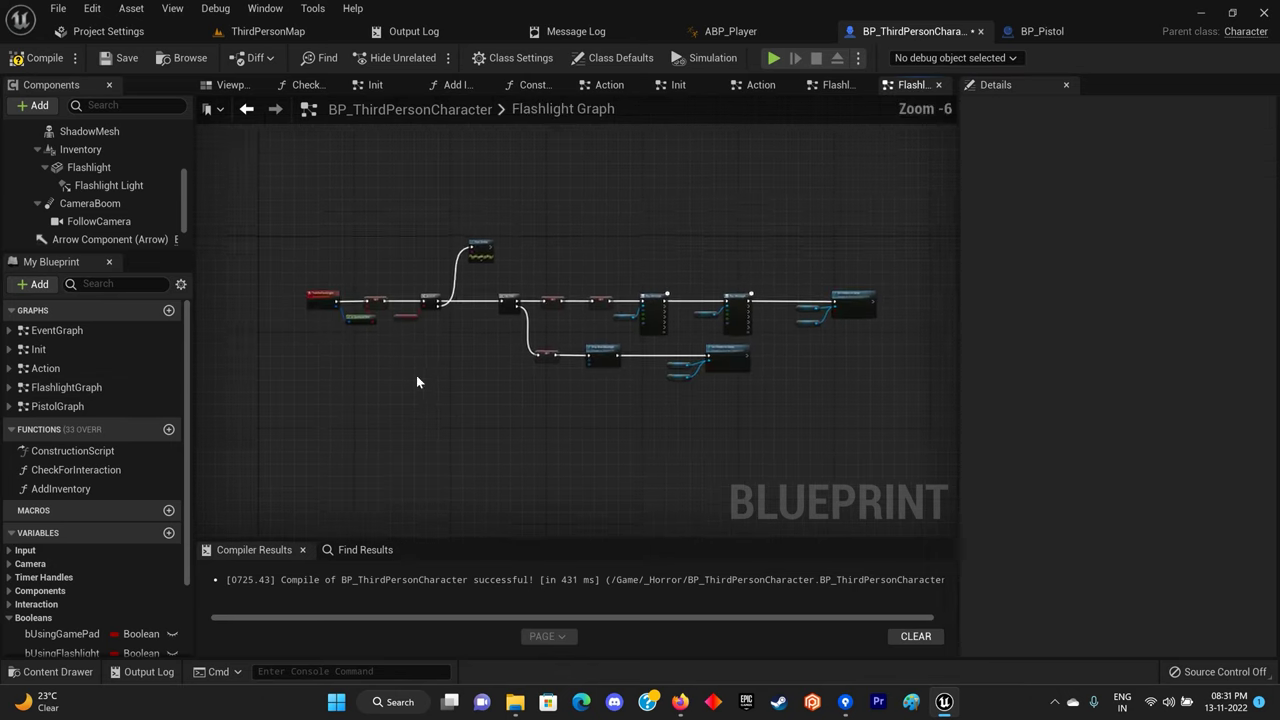
# Paste the flashlight's SET, Branch and Is Gamepad Key nodes into PistolGraph, wired to ToggleGun.
pyautogui.moveTo(343, 274); pyautogui.dragTo(609, 402)
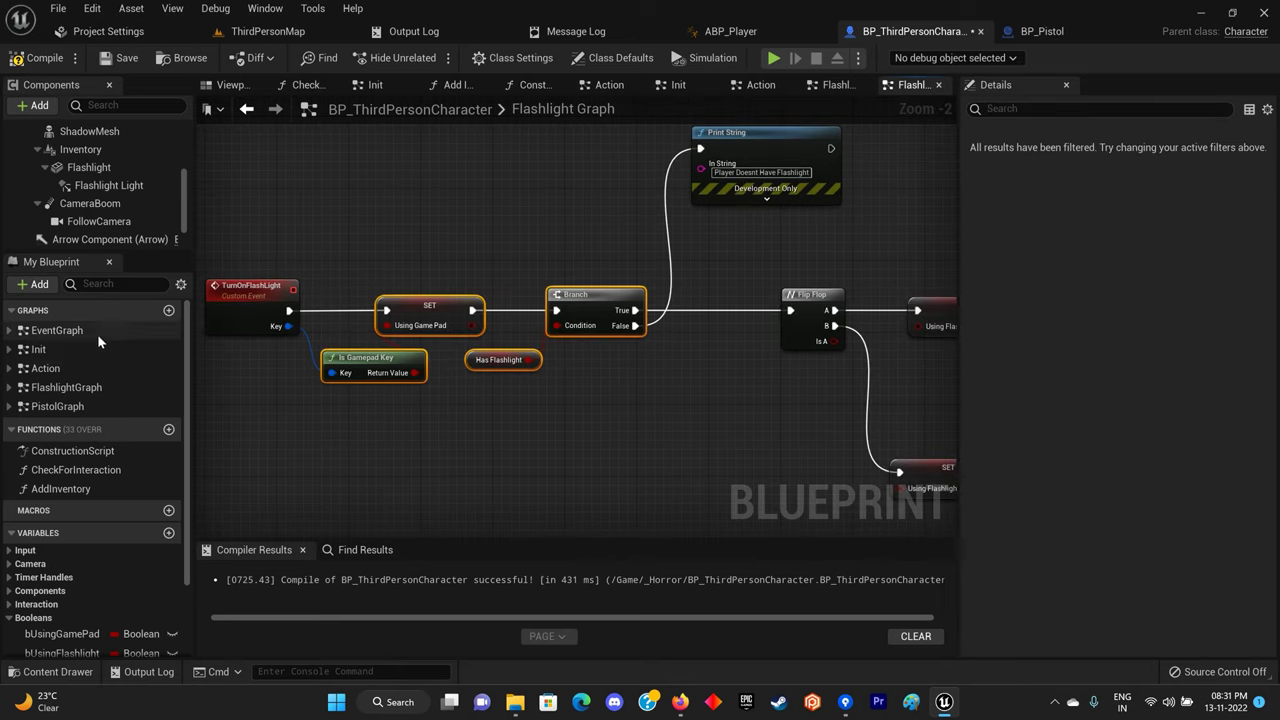
pyautogui.doubleClick(88, 405)
pyautogui.moveTo(793, 384); pyautogui.dragTo(456, 307, button='right')
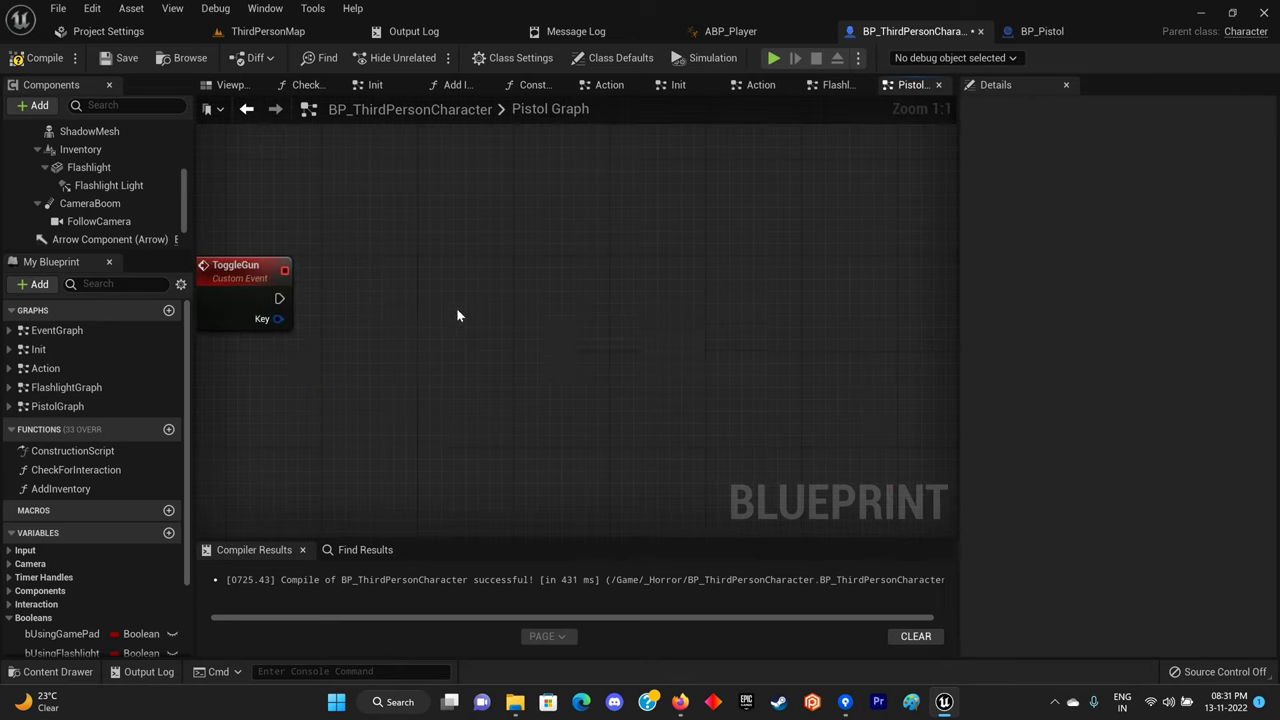
pyautogui.hotkey('ctrl', 'v')
pyautogui.moveTo(280, 298); pyautogui.dragTo(476, 291)
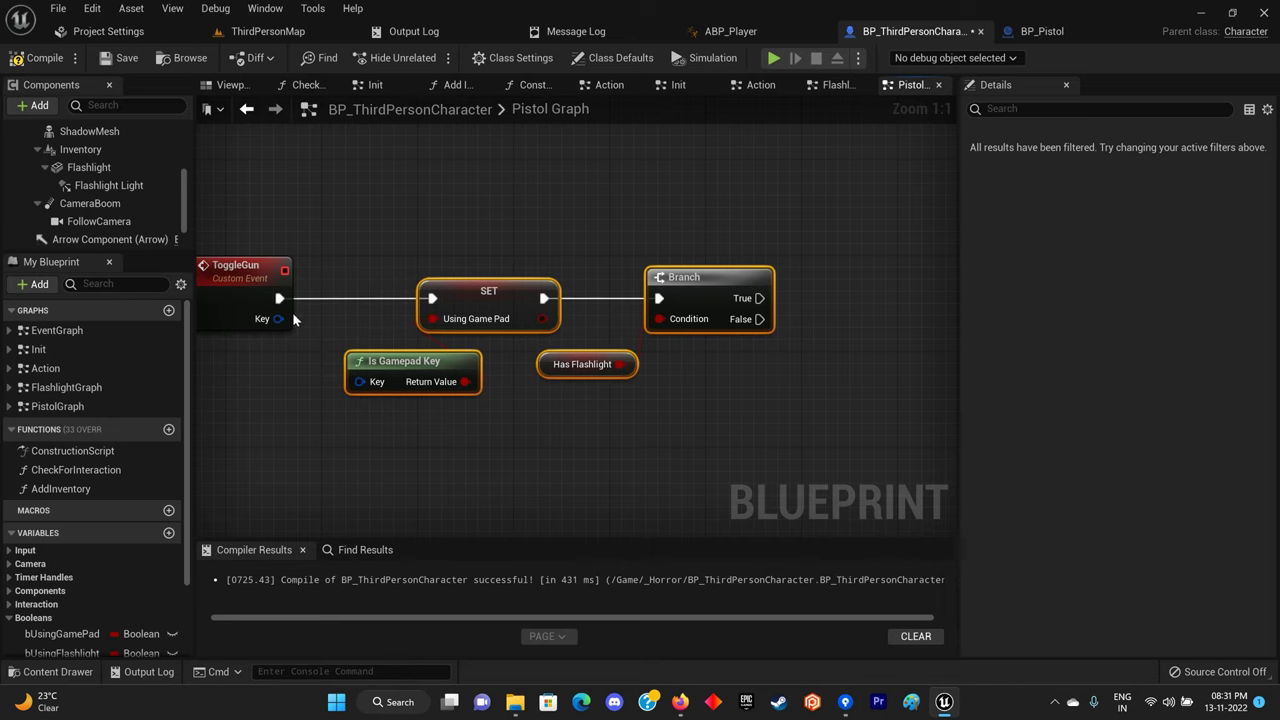
pyautogui.moveTo(278, 318); pyautogui.dragTo(359, 381)
pyautogui.click(743, 427)
pyautogui.moveTo(744, 427); pyautogui.dragTo(705, 427, button='right')
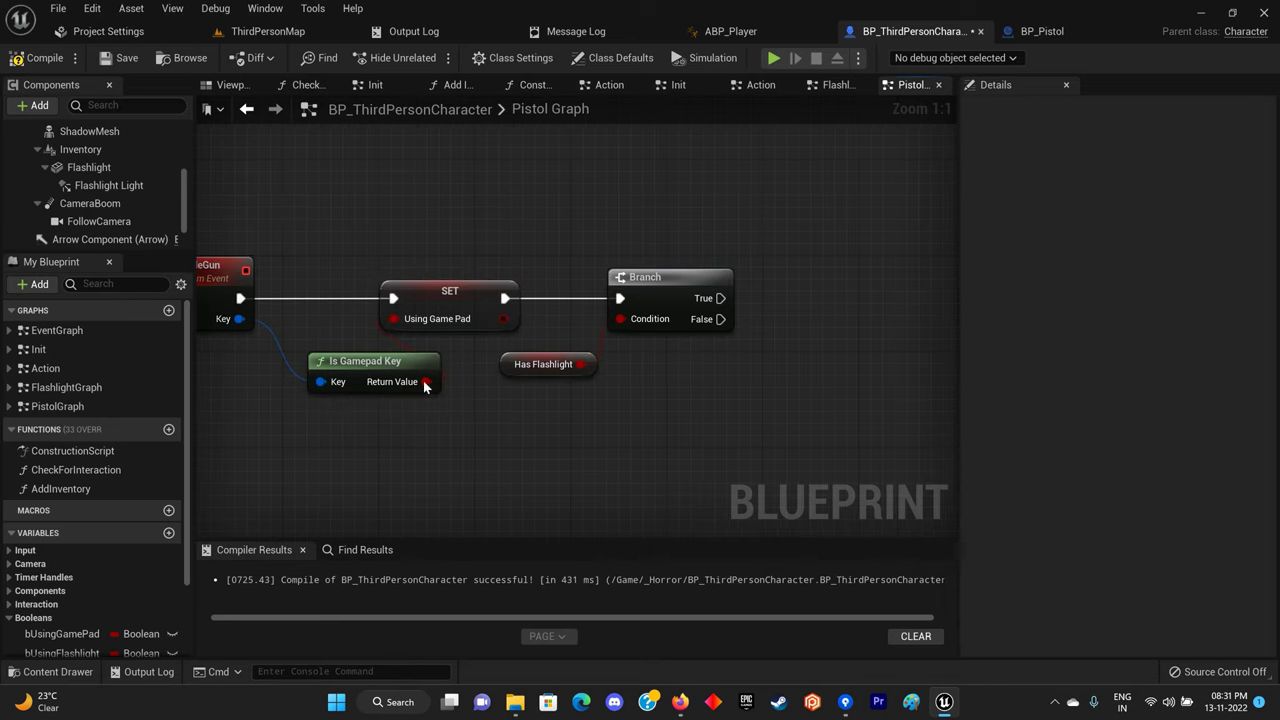
pyautogui.moveTo(355, 361); pyautogui.dragTo(308, 349)
pyautogui.moveTo(705, 352); pyautogui.dragTo(520, 360, button='right')
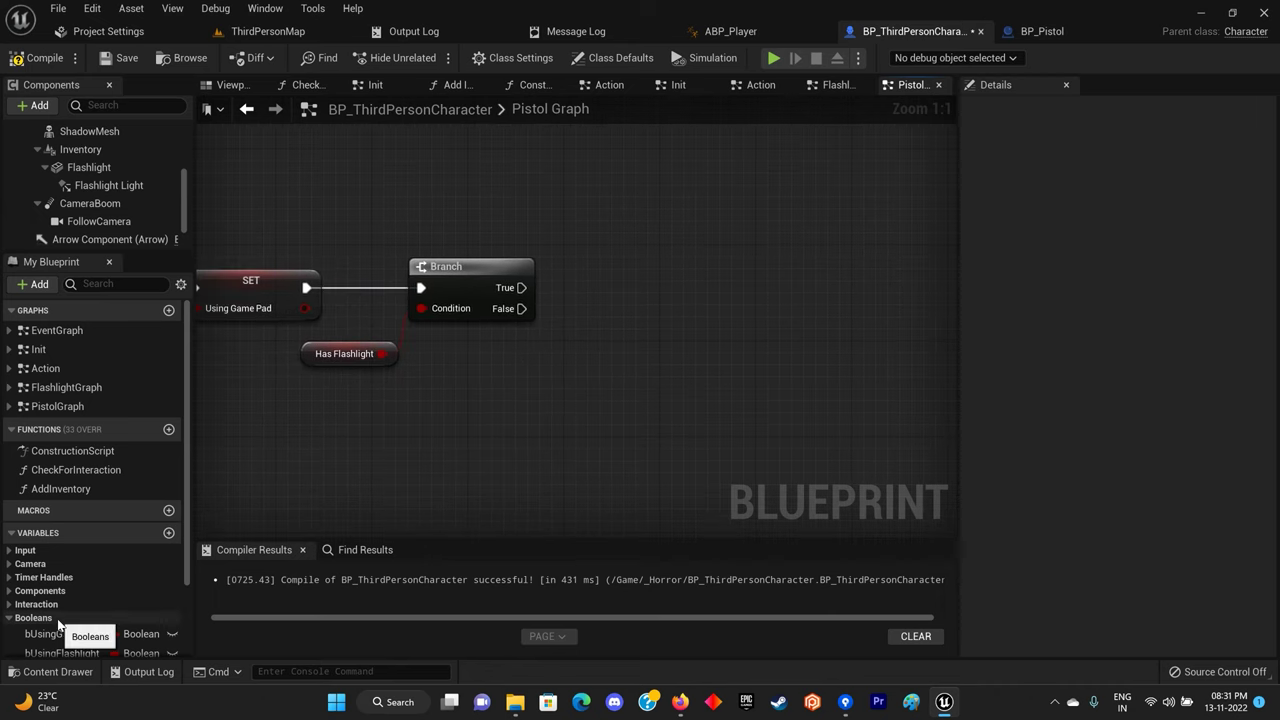
# Replace Has Flashlight with the bHasGun variable on the Branch condition.
pyautogui.scroll(-3, 100, 620)
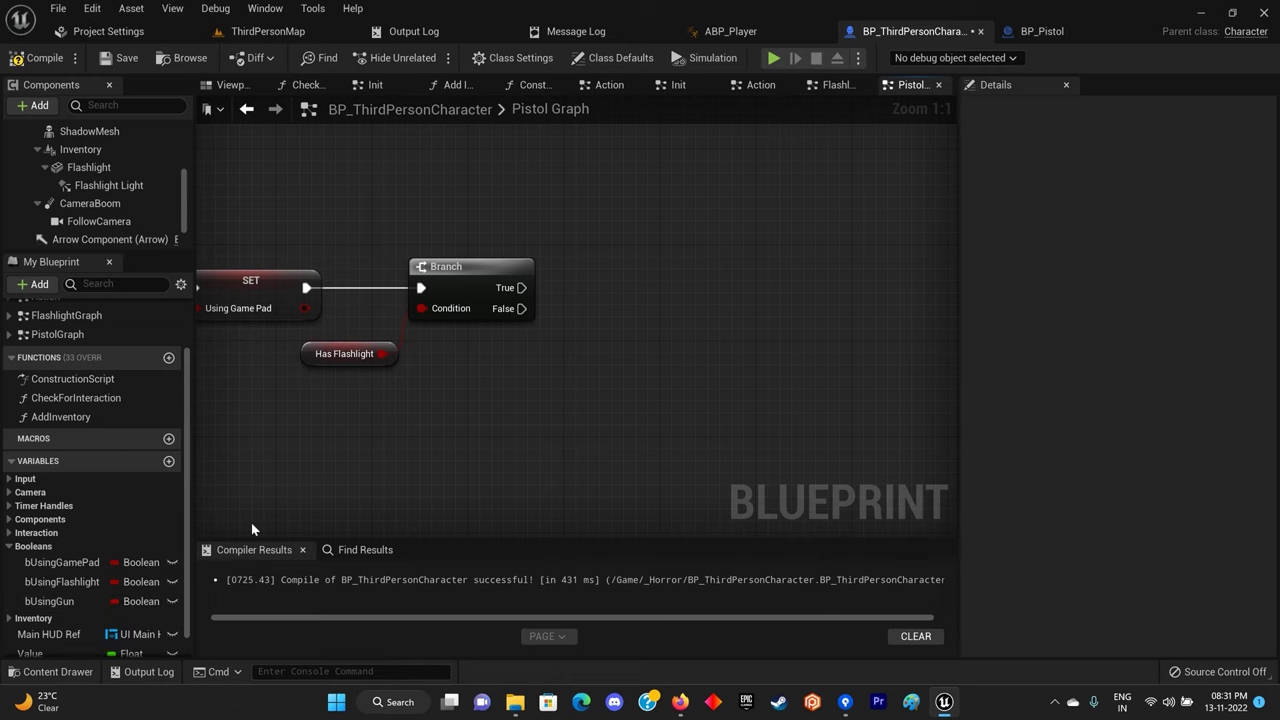
pyautogui.click(10, 546)
pyautogui.click(30, 589)
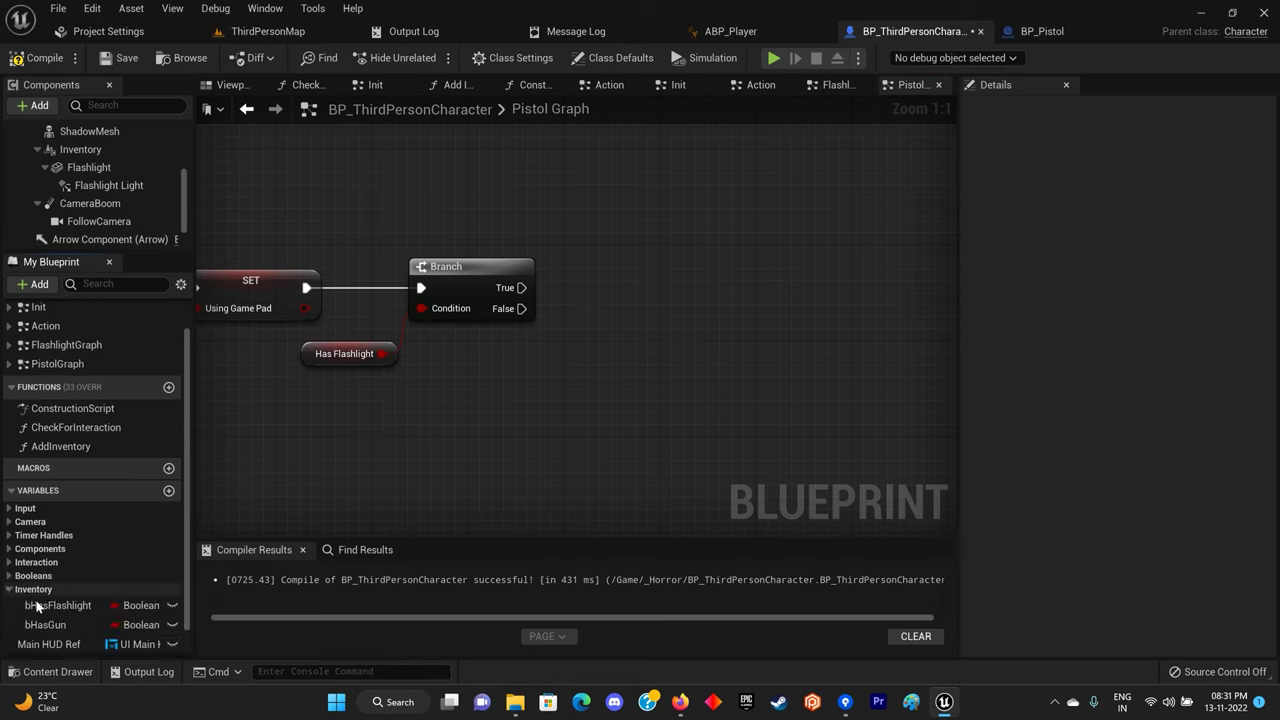
pyautogui.click(72, 620)
pyautogui.moveTo(72, 620); pyautogui.dragTo(302, 352)
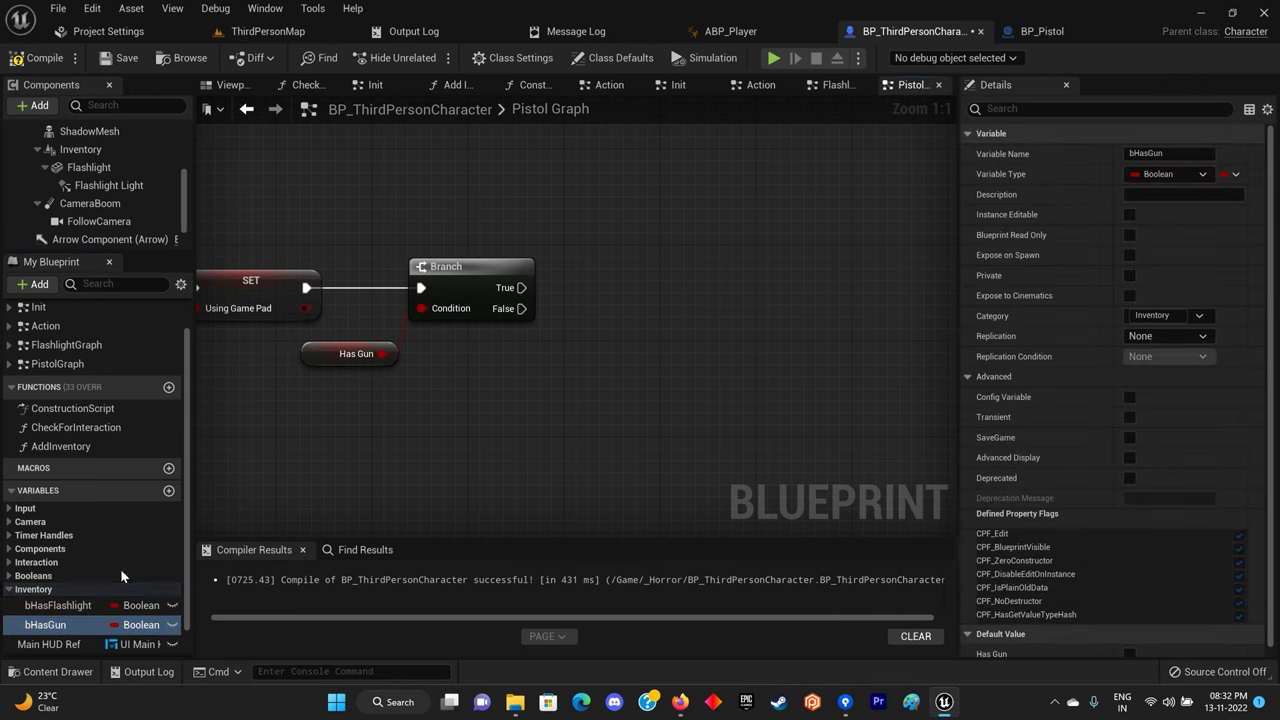
# Add a SET Using Gun node on the Branch's True output.
pyautogui.click(14, 576)
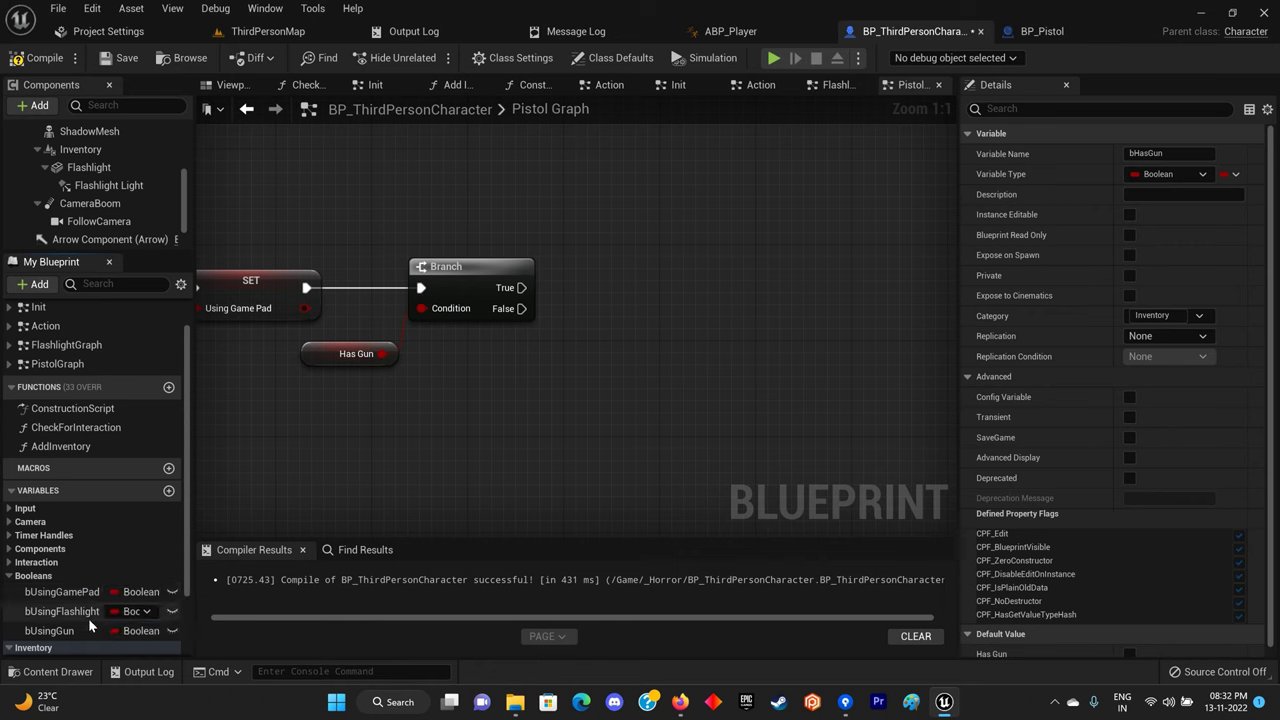
pyautogui.moveTo(75, 636); pyautogui.dragTo(551, 288)
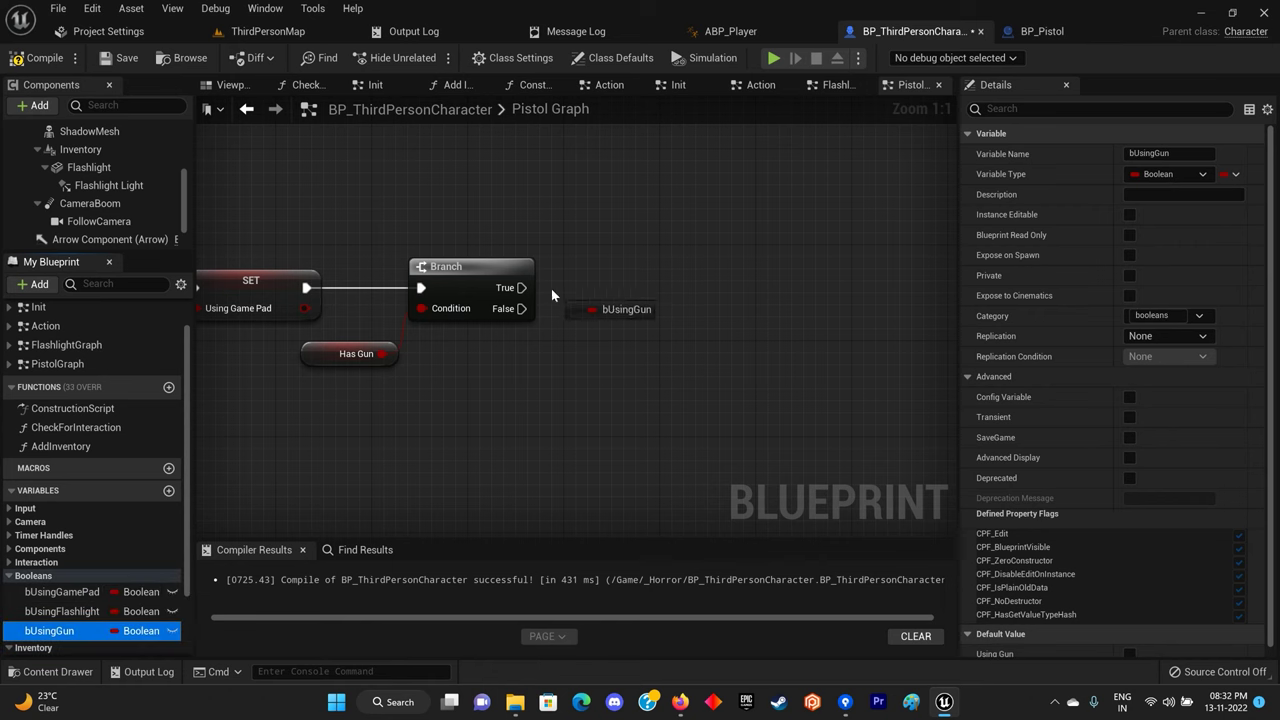
pyautogui.moveTo(527, 290); pyautogui.dragTo(529, 290)
pyautogui.moveTo(686, 297); pyautogui.dragTo(794, 297)
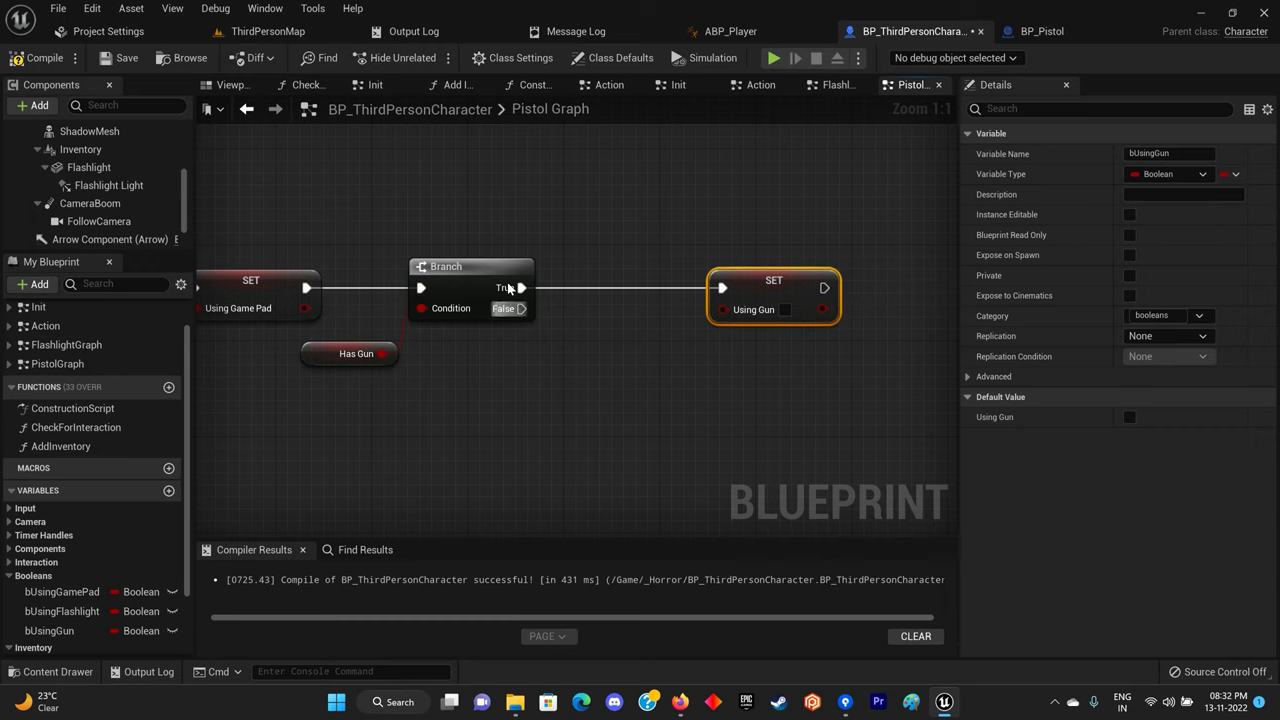
pyautogui.moveTo(519, 291); pyautogui.dragTo(72, 385)
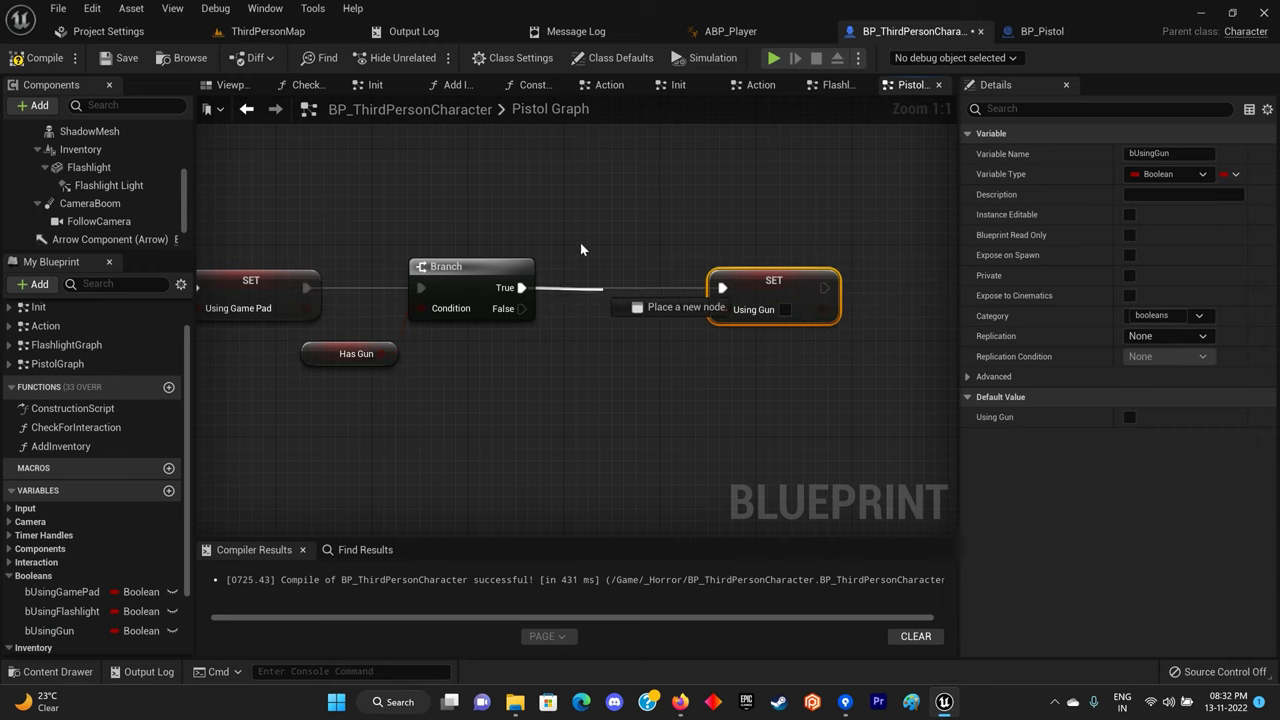
pyautogui.doubleClick(83, 350)
pyautogui.scroll(4, 504, 317)
pyautogui.scroll(1, 520, 240)
pyautogui.moveTo(520, 240); pyautogui.dragTo(573, 338)
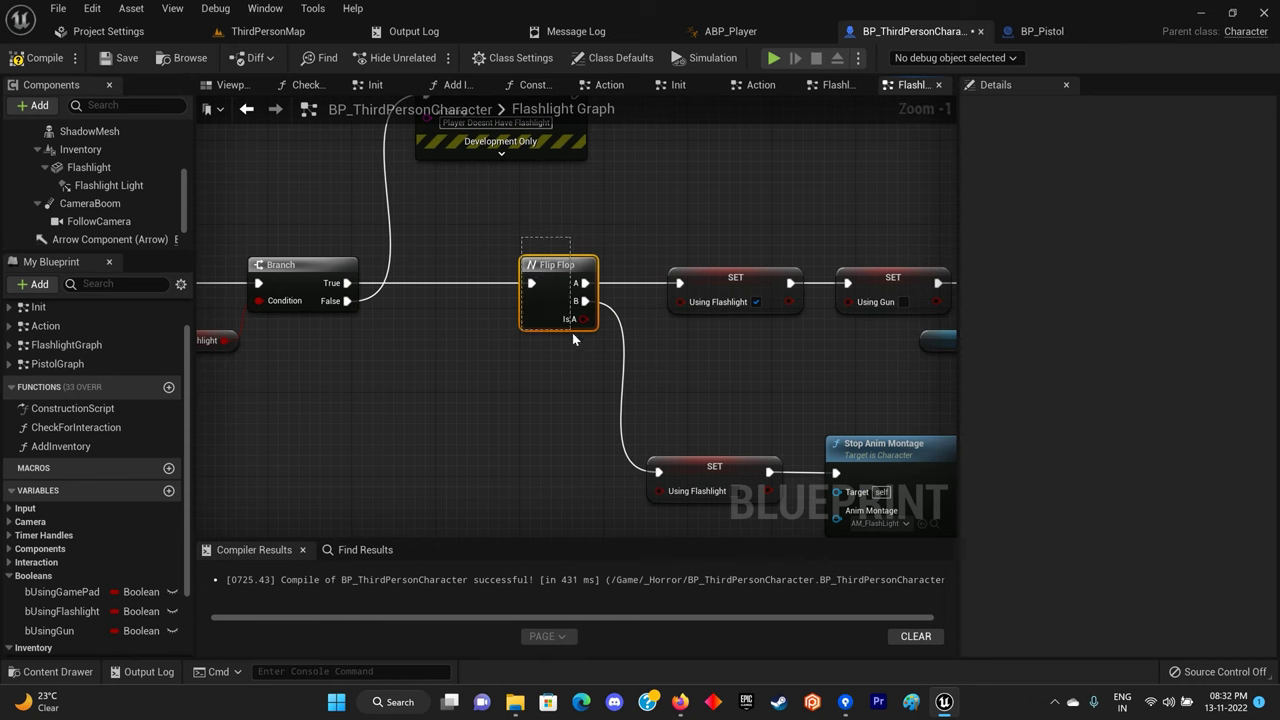
# Insert a Flip Flop between the Branch's True output and SET Using Gun.
pyautogui.click(837, 84)
pyautogui.click(924, 86)
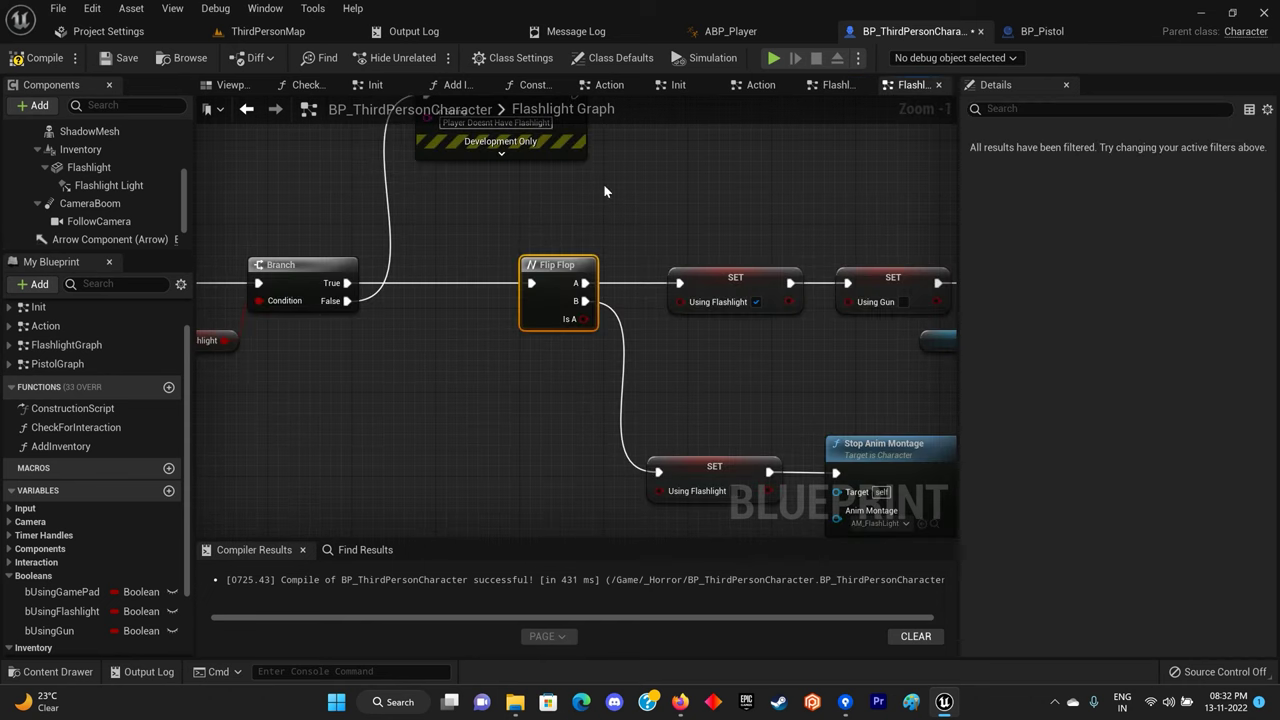
pyautogui.doubleClick(85, 363)
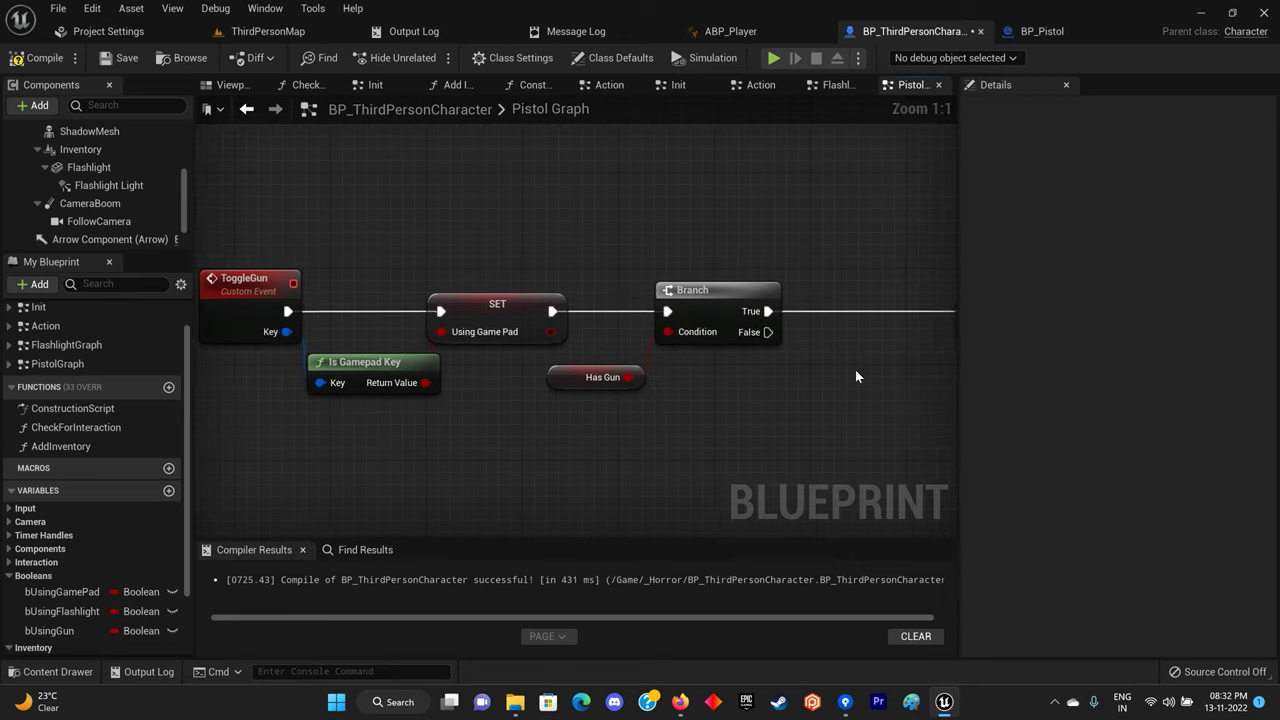
pyautogui.moveTo(855, 369); pyautogui.dragTo(511, 342, button='right')
pyautogui.moveTo(448, 319); pyautogui.dragTo(652, 319)
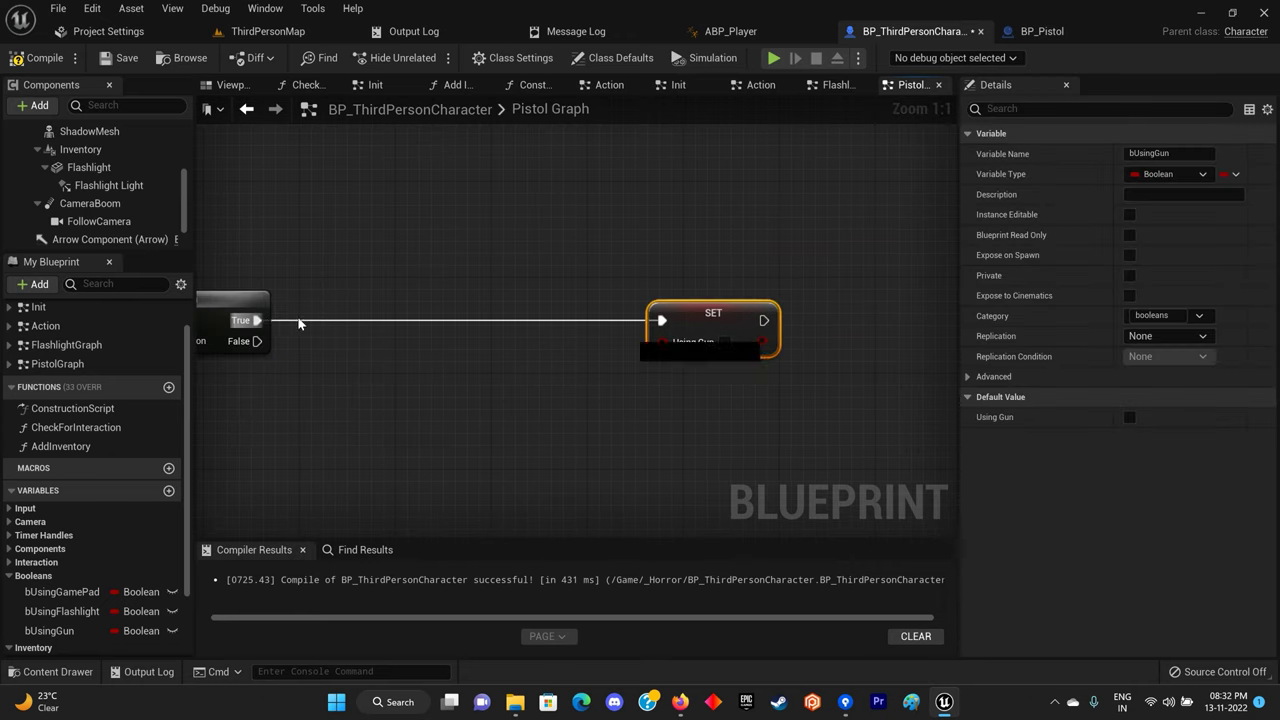
pyautogui.keyDown('ctrl'); pyautogui.moveTo(258, 320); pyautogui.dragTo(368, 320); pyautogui.keyUp('ctrl')
pyautogui.write('flip')
pyautogui.press('Return')
pyautogui.moveTo(389, 323); pyautogui.dragTo(389, 299)
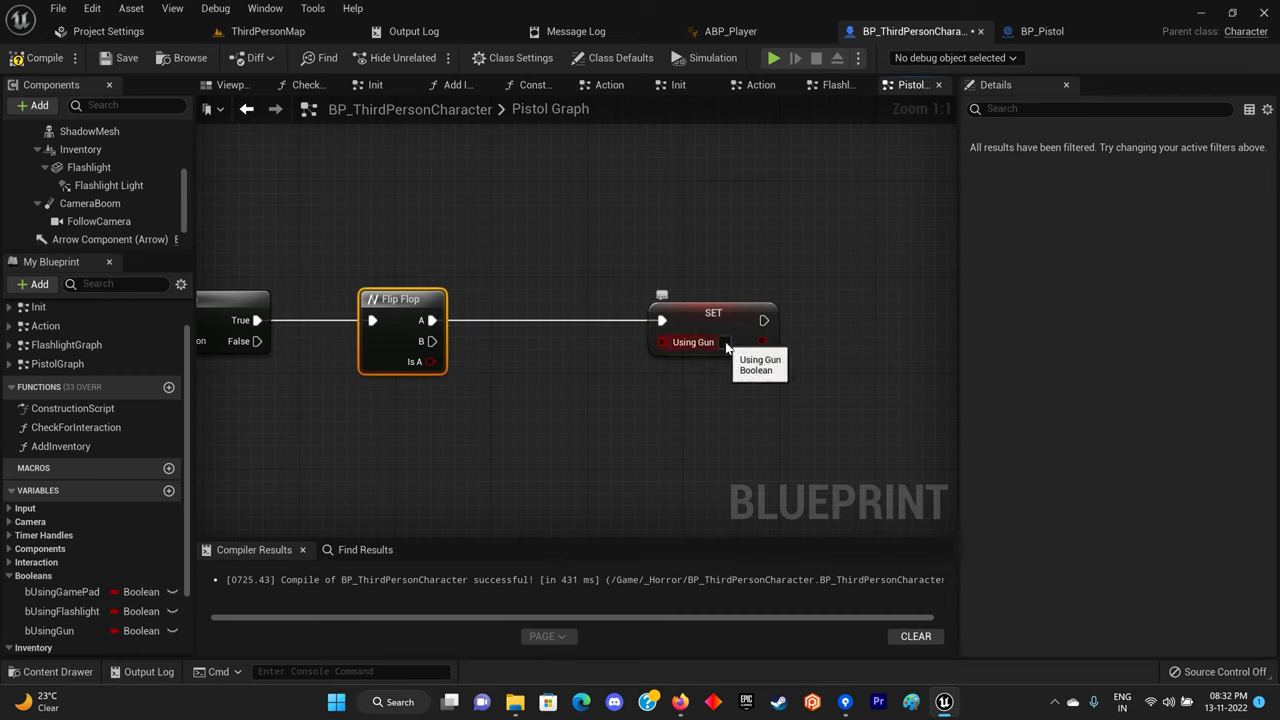
# Set Using Gun to true on output A and add a second SET Using Gun on B.
pyautogui.click(711, 219)
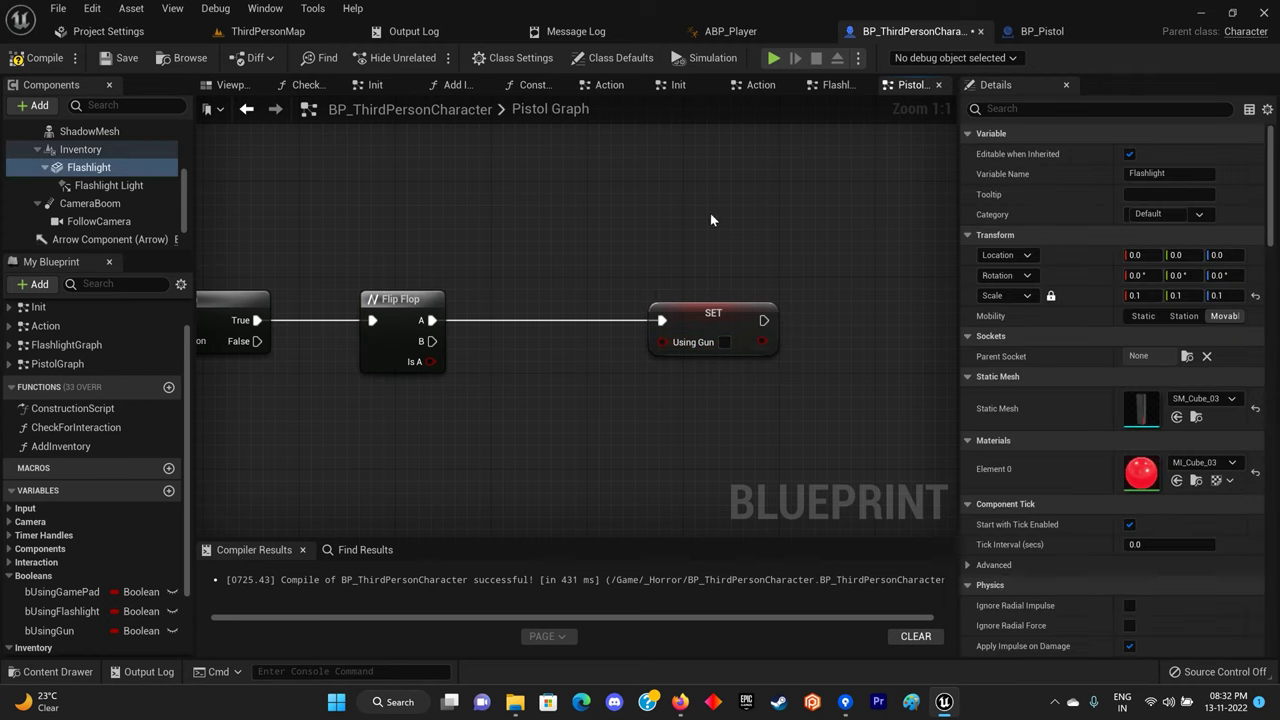
pyautogui.click(690, 313)
pyautogui.moveTo(636, 340)
pyautogui.mouseDown(button='right')
pyautogui.moveTo(906, 295)
pyautogui.moveTo(622, 295)
pyautogui.mouseUp(button='right')
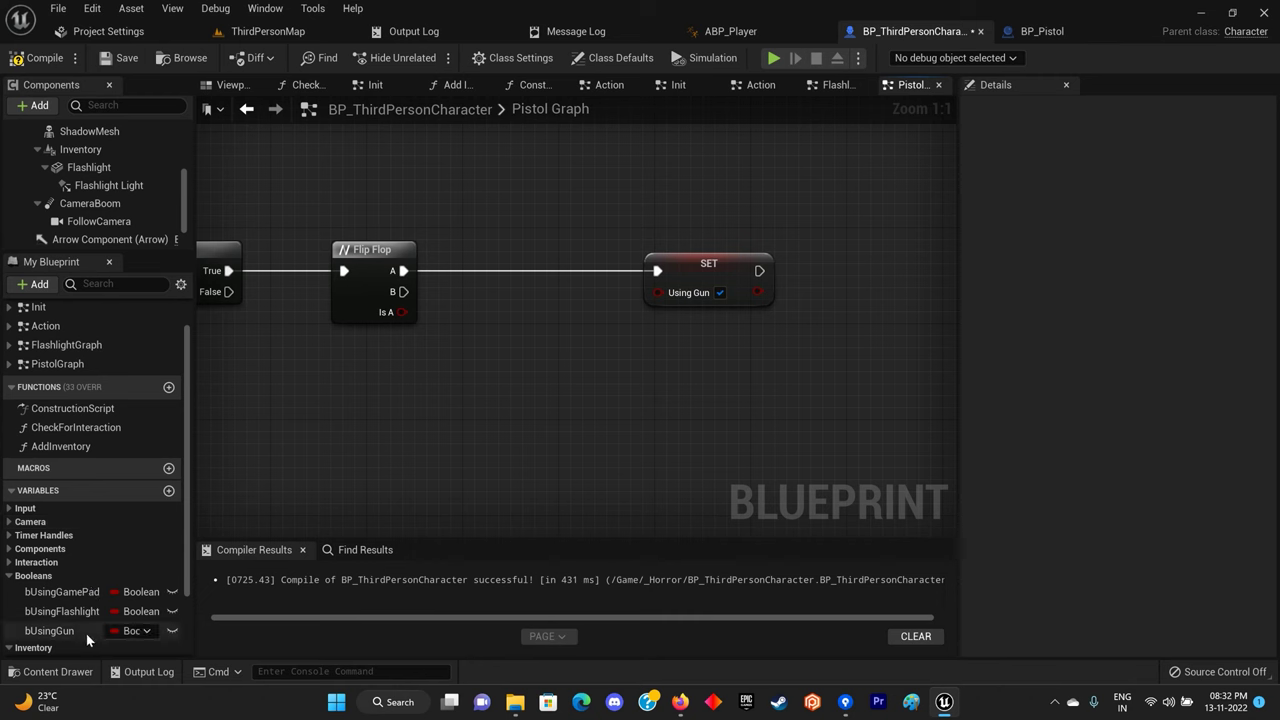
pyautogui.moveTo(50, 630); pyautogui.dragTo(421, 288)
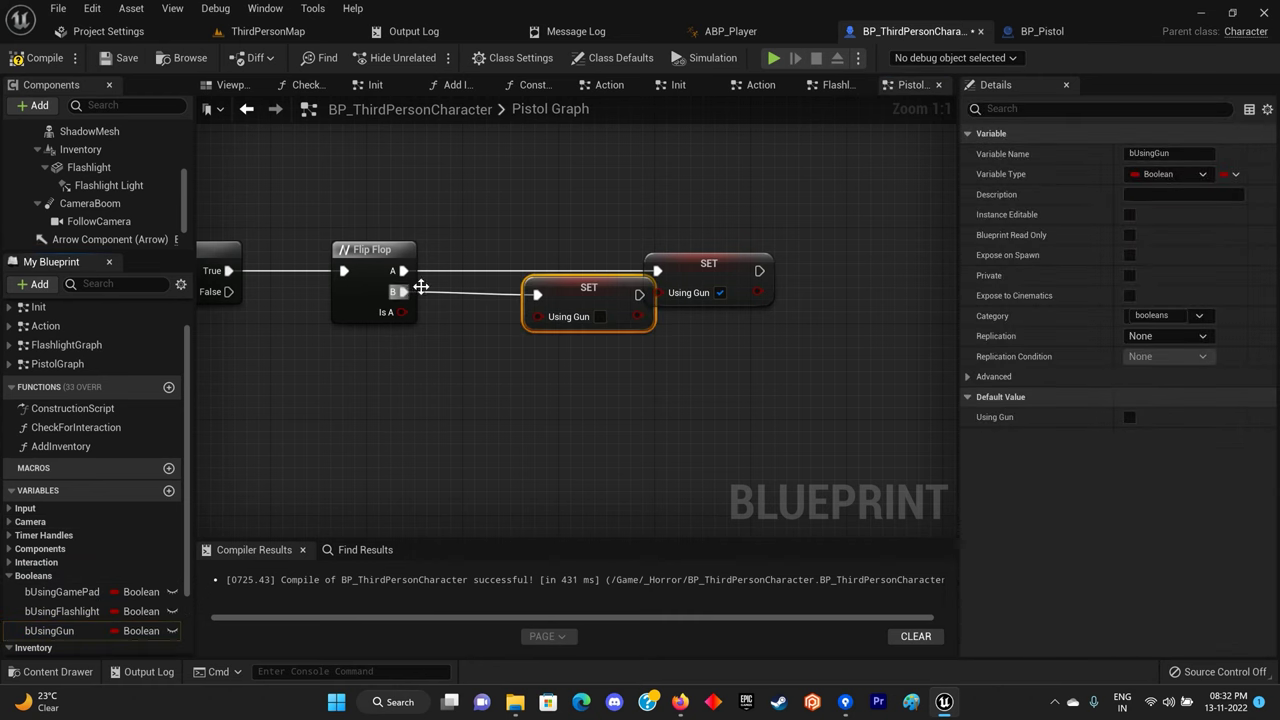
pyautogui.moveTo(597, 310); pyautogui.dragTo(700, 385)
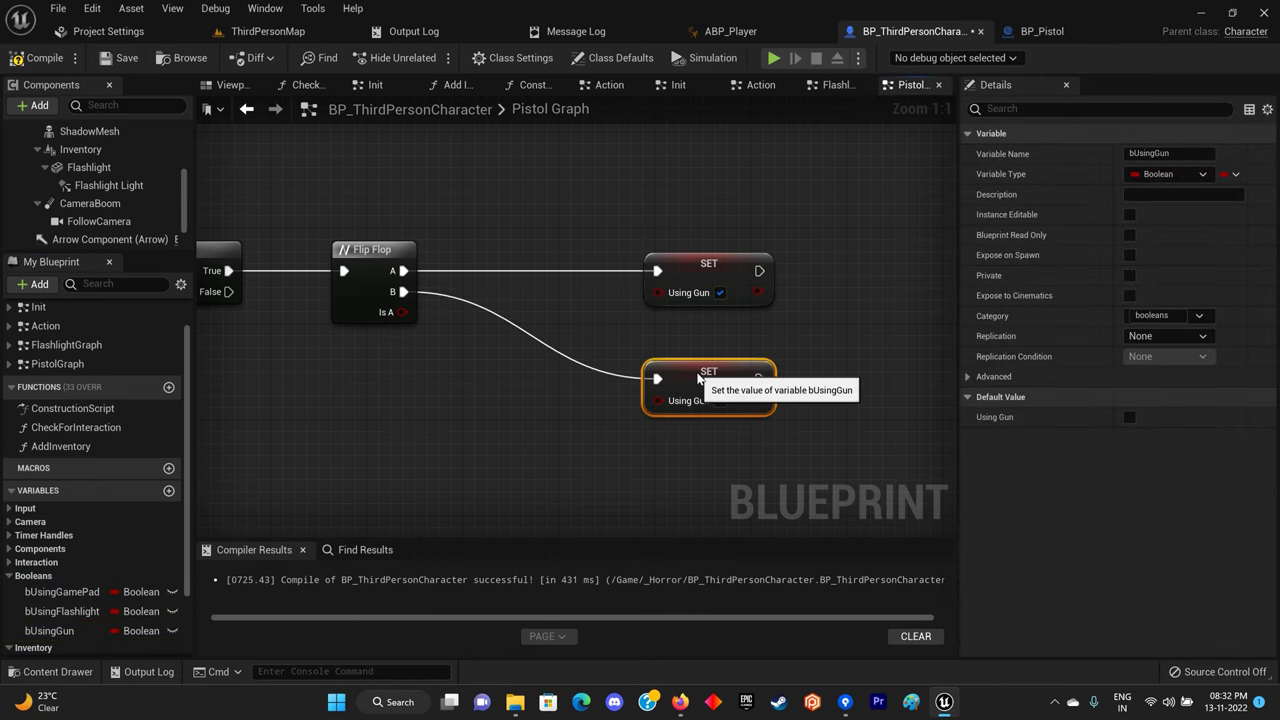
# Review the Play Montage and Set Hidden in Game nodes in the Flashlight Graph.
pyautogui.doubleClick(66, 344)
pyautogui.scroll(4, 540, 364)
pyautogui.moveTo(604, 323); pyautogui.dragTo(407, 311, button='right')
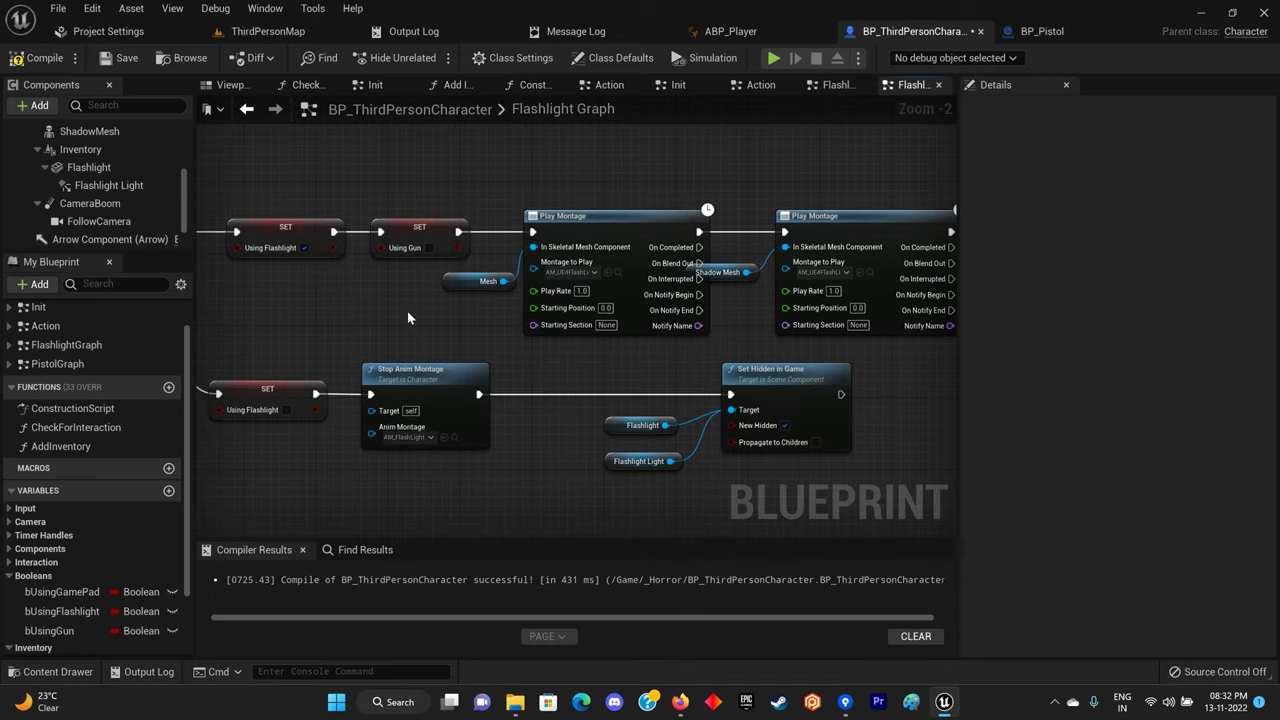
pyautogui.moveTo(488, 343); pyautogui.dragTo(310, 343, button='right')
pyautogui.moveTo(645, 318); pyautogui.dragTo(726, 352, button='right')
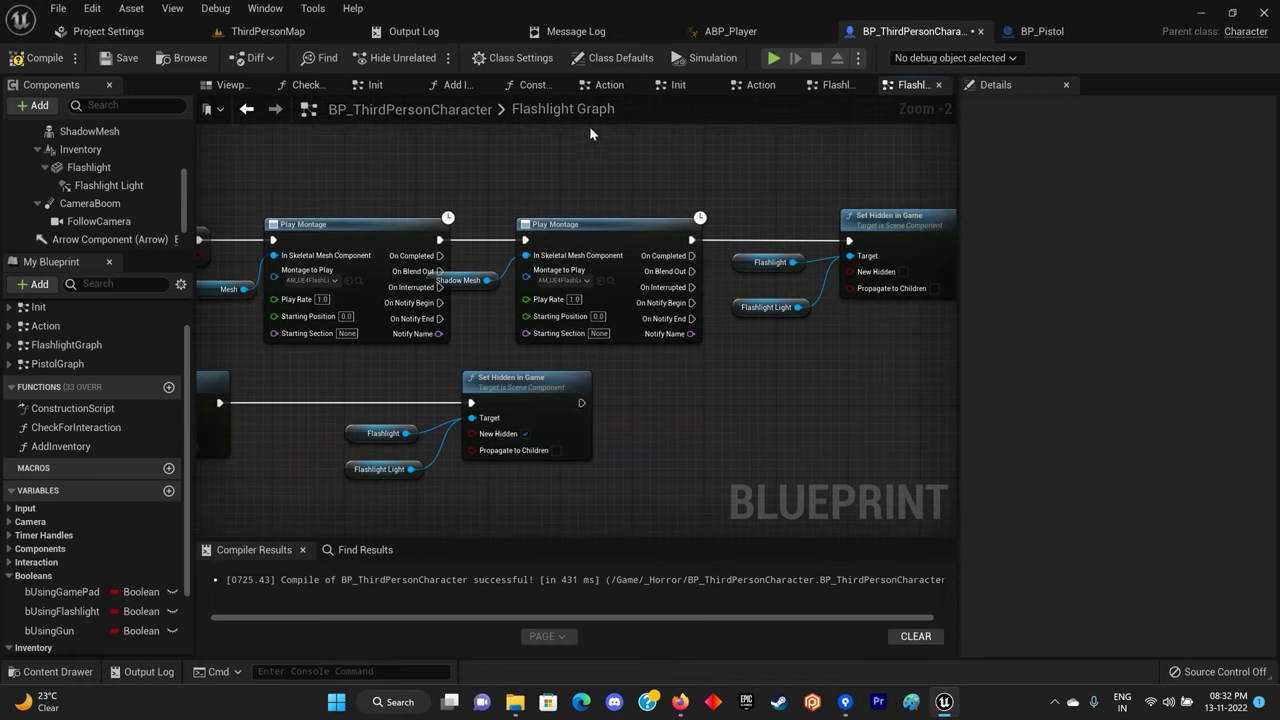
pyautogui.click(835, 85)
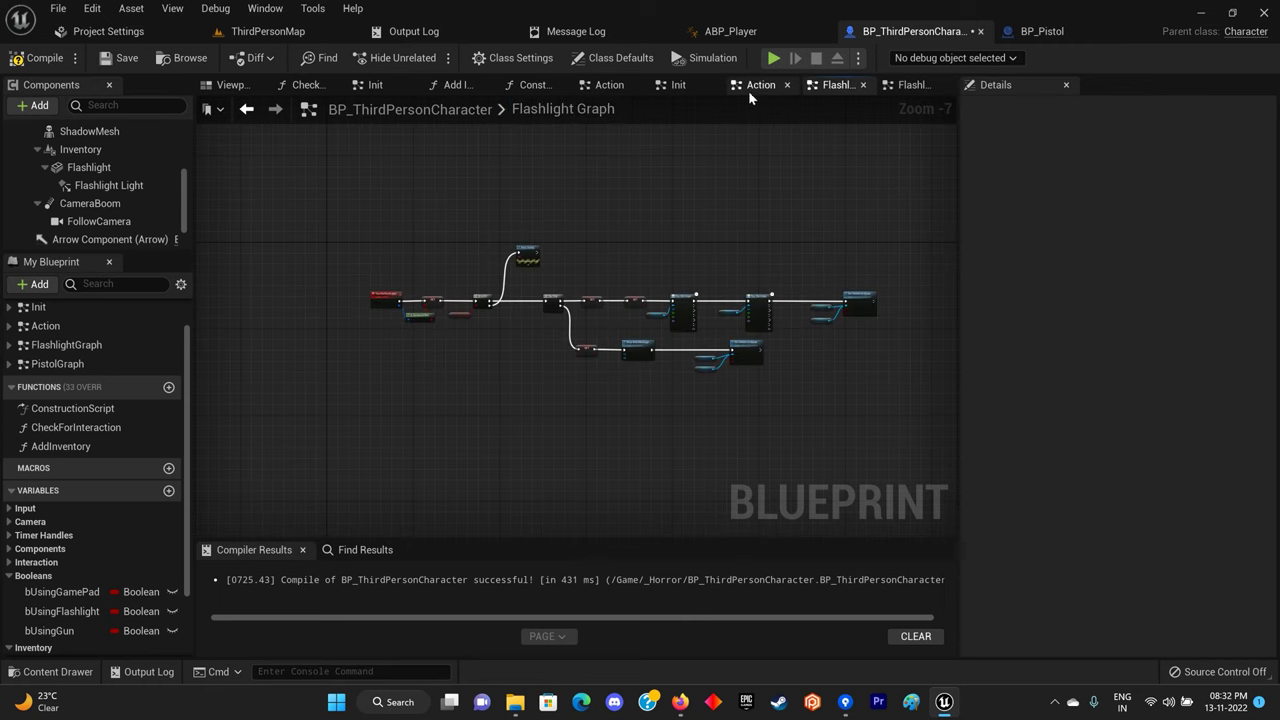
pyautogui.click(910, 85)
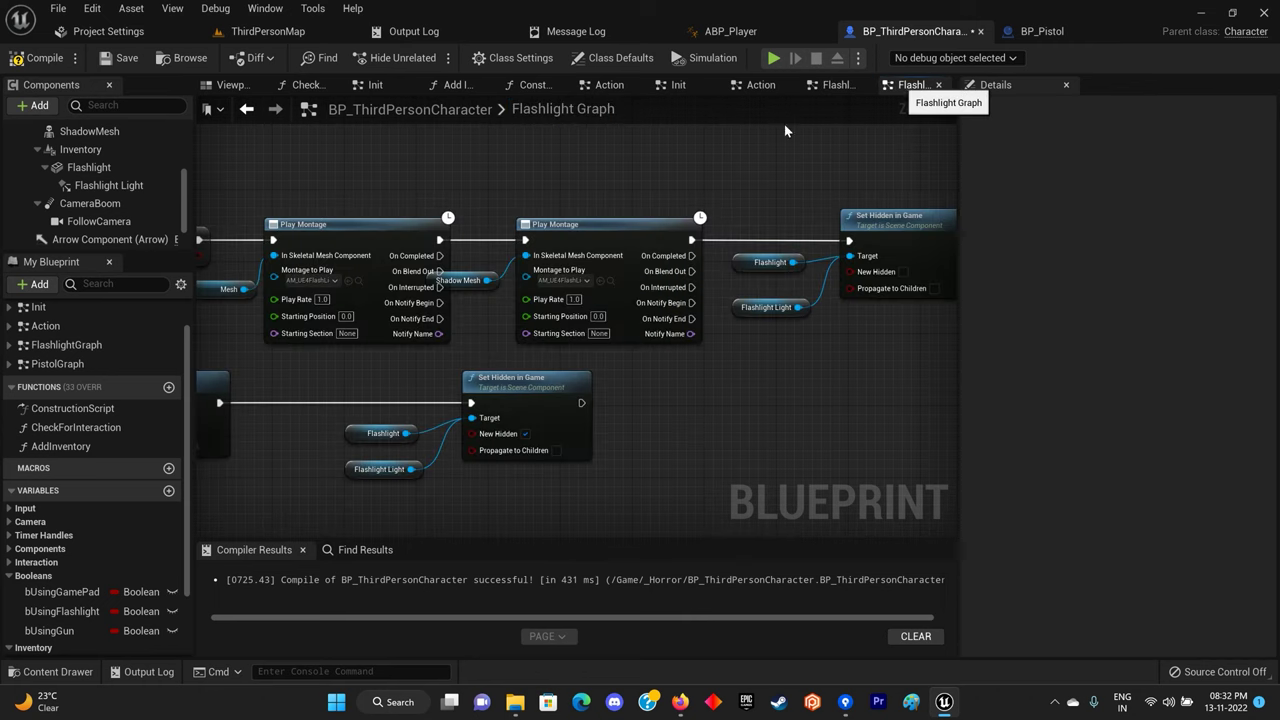
# Return to the ToggleGun nodes in PistolGraph and recompile the character Blueprint.
pyautogui.click(62, 364)
pyautogui.doubleClick(62, 364)
pyautogui.scroll(1, 491, 307)
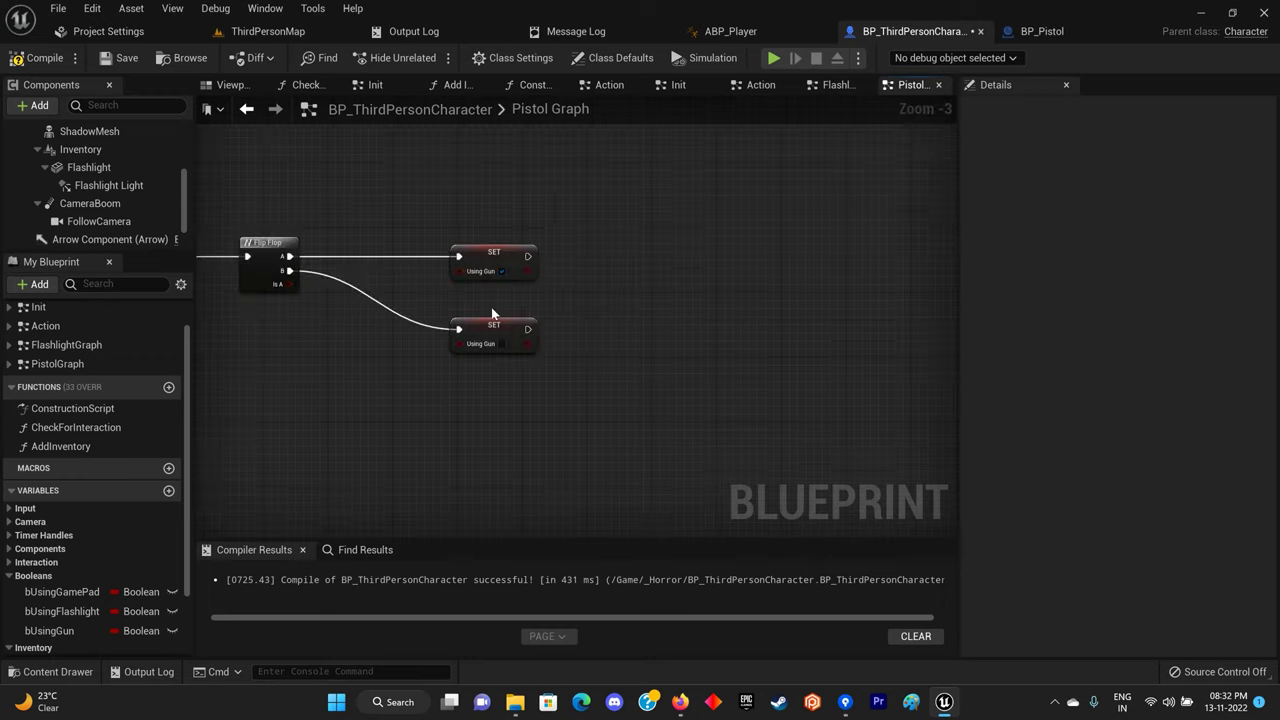
pyautogui.moveTo(375, 358)
pyautogui.mouseDown(button='right')
pyautogui.moveTo(670, 344)
pyautogui.moveTo(863, 357)
pyautogui.mouseUp(button='right')
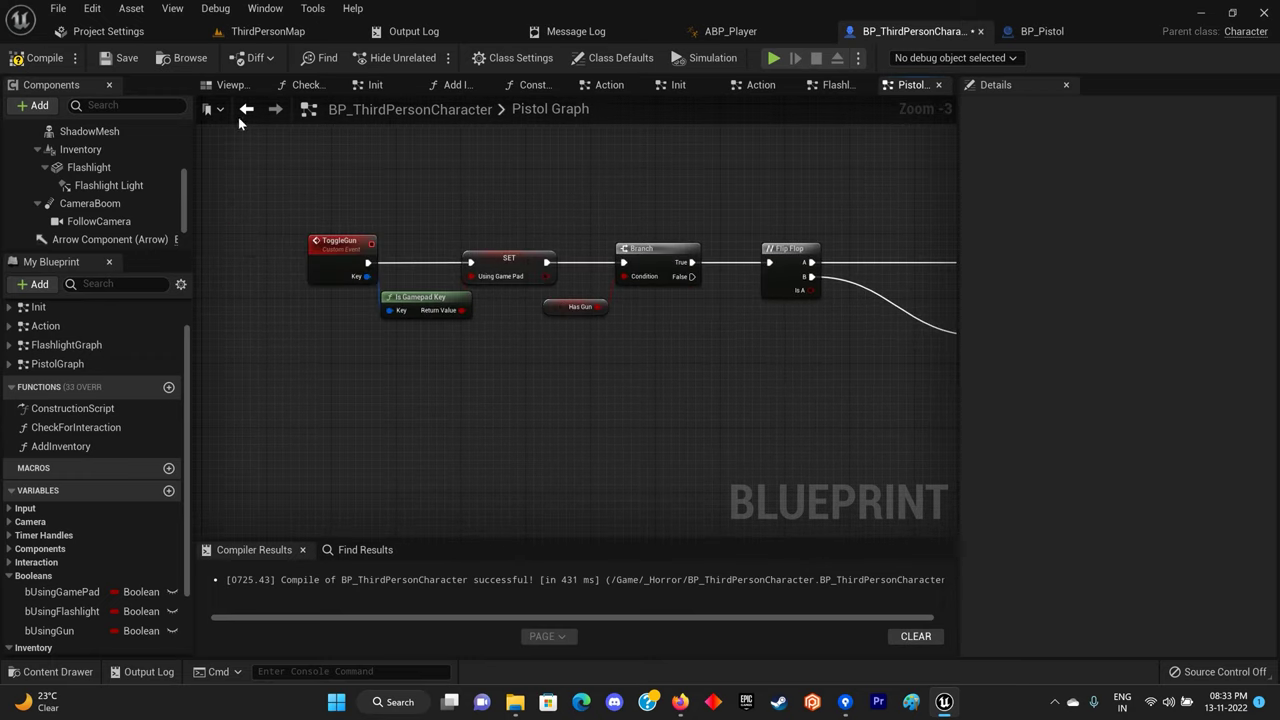
pyautogui.click(44, 58)
pyautogui.moveTo(683, 217); pyautogui.dragTo(585, 211, button='right')
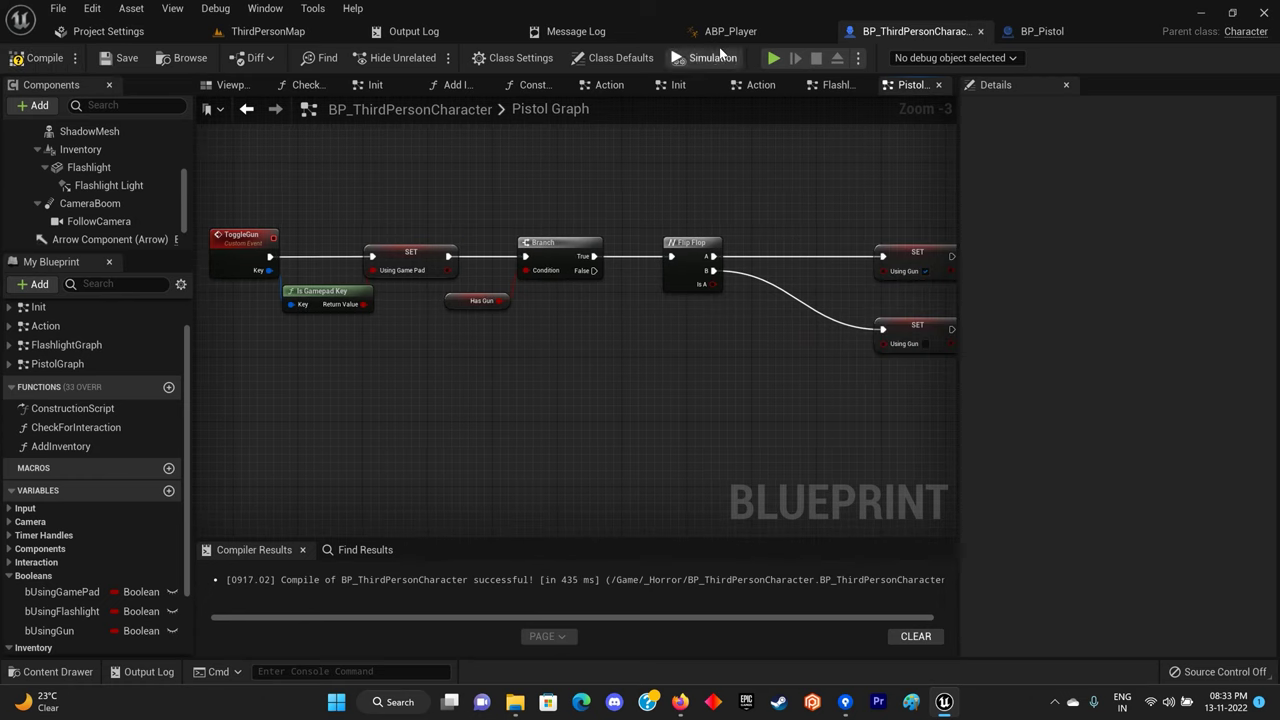
pyautogui.click(719, 35)
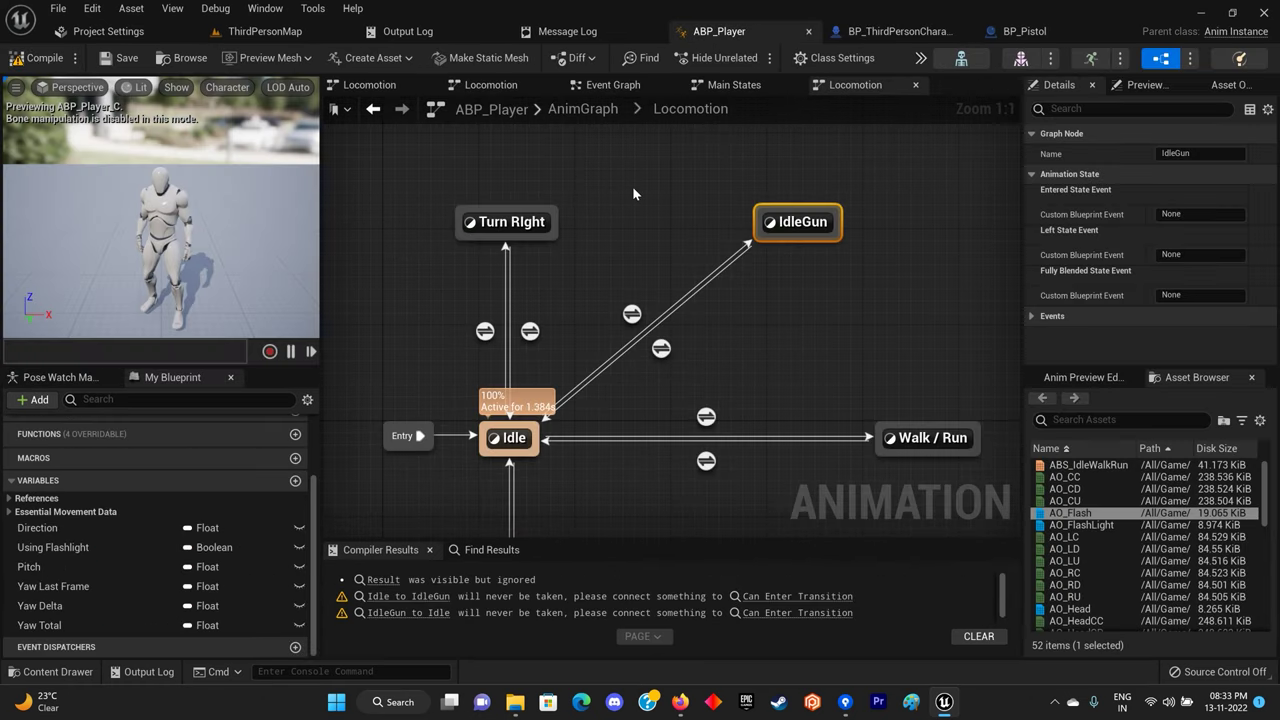
# Add a Get Using Gun node from the Character reference in ABP_Player's Event Graph.
pyautogui.scroll(1, 625, 330)
pyautogui.scroll(2, 645, 305)
pyautogui.scroll(1, 665, 280)
pyautogui.scroll(1, 648, 264)
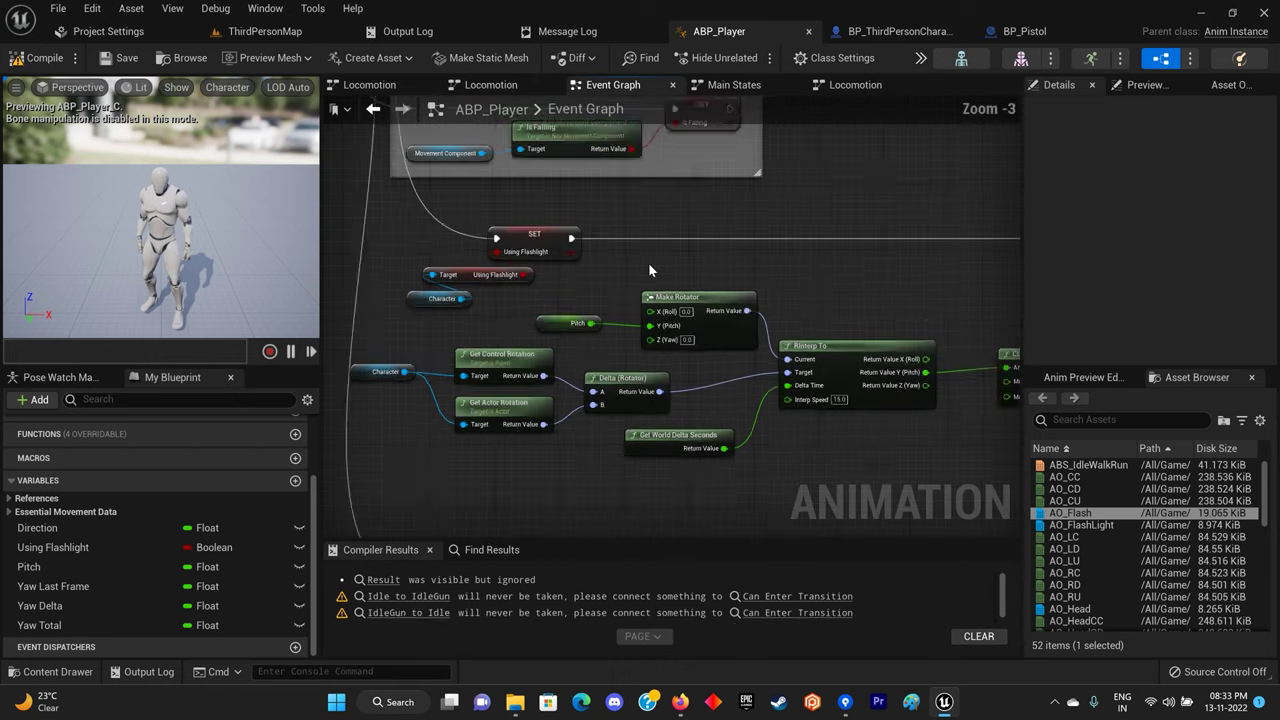
pyautogui.scroll(1, 648, 264)
pyautogui.hotkey('ctrl', 'v')
pyautogui.moveTo(746, 267); pyautogui.dragTo(825, 258)
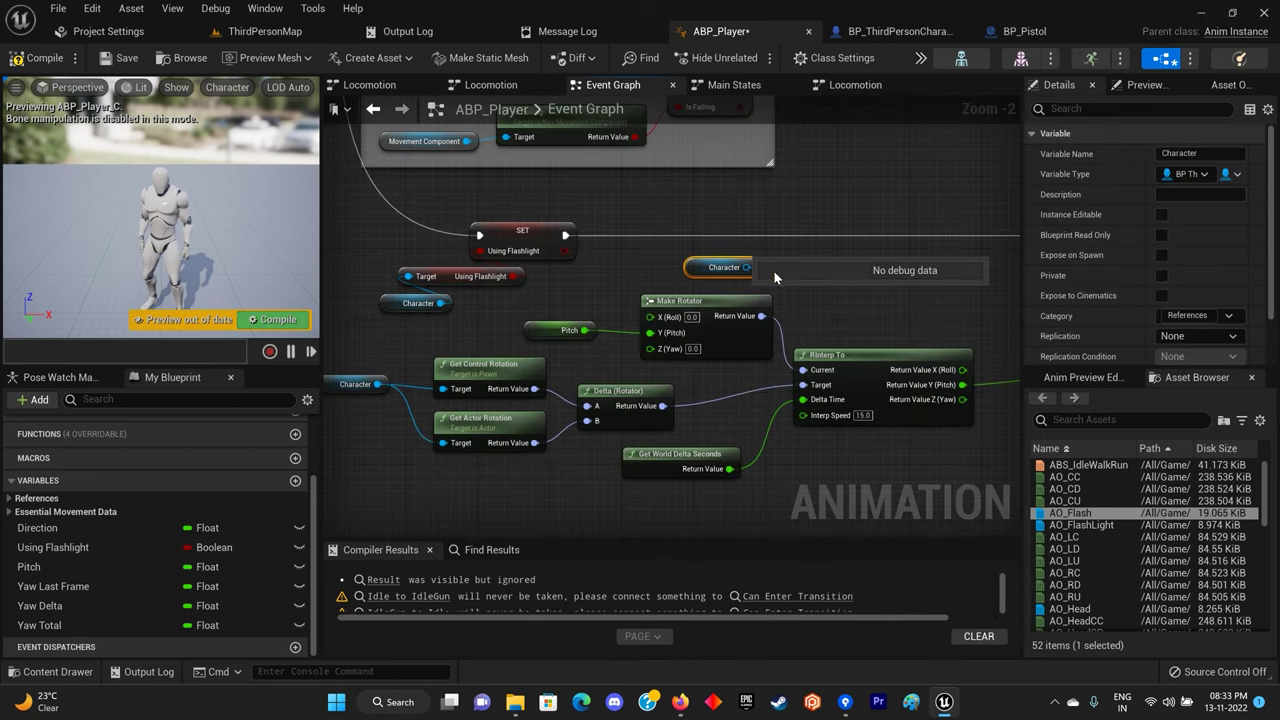
pyautogui.write('usi')
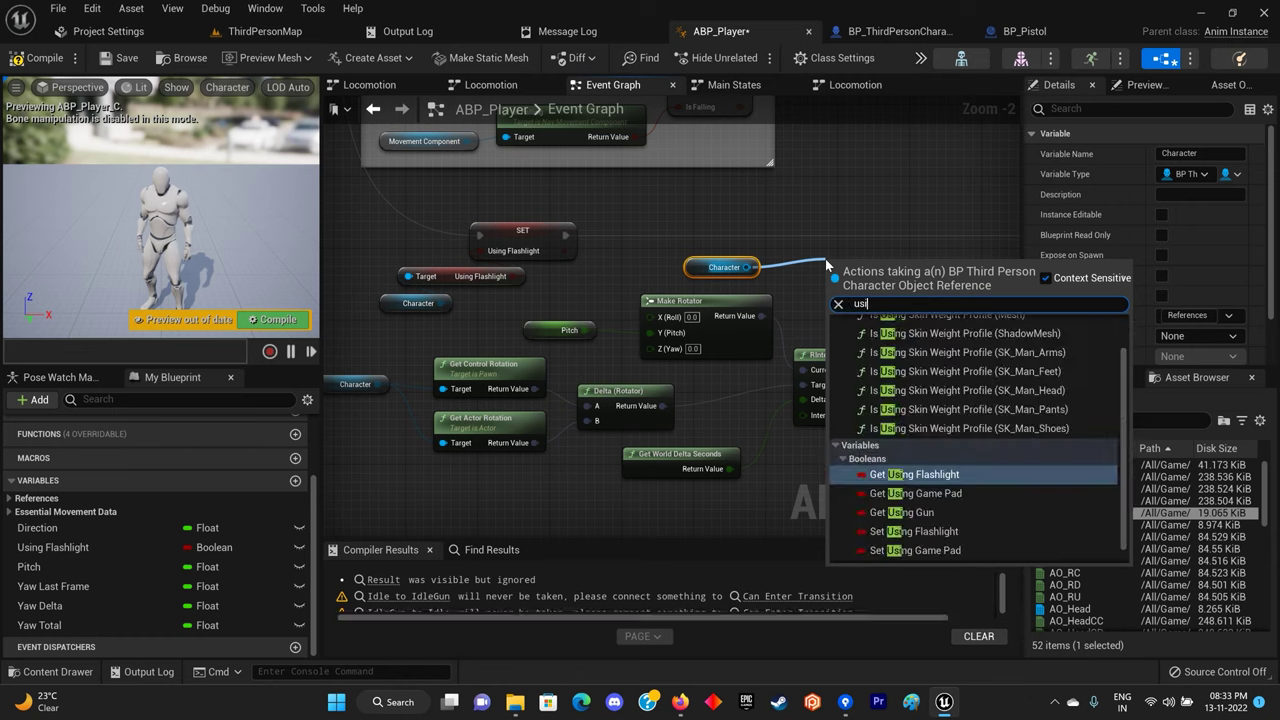
pyautogui.write('ng gun')
pyautogui.press('Return')
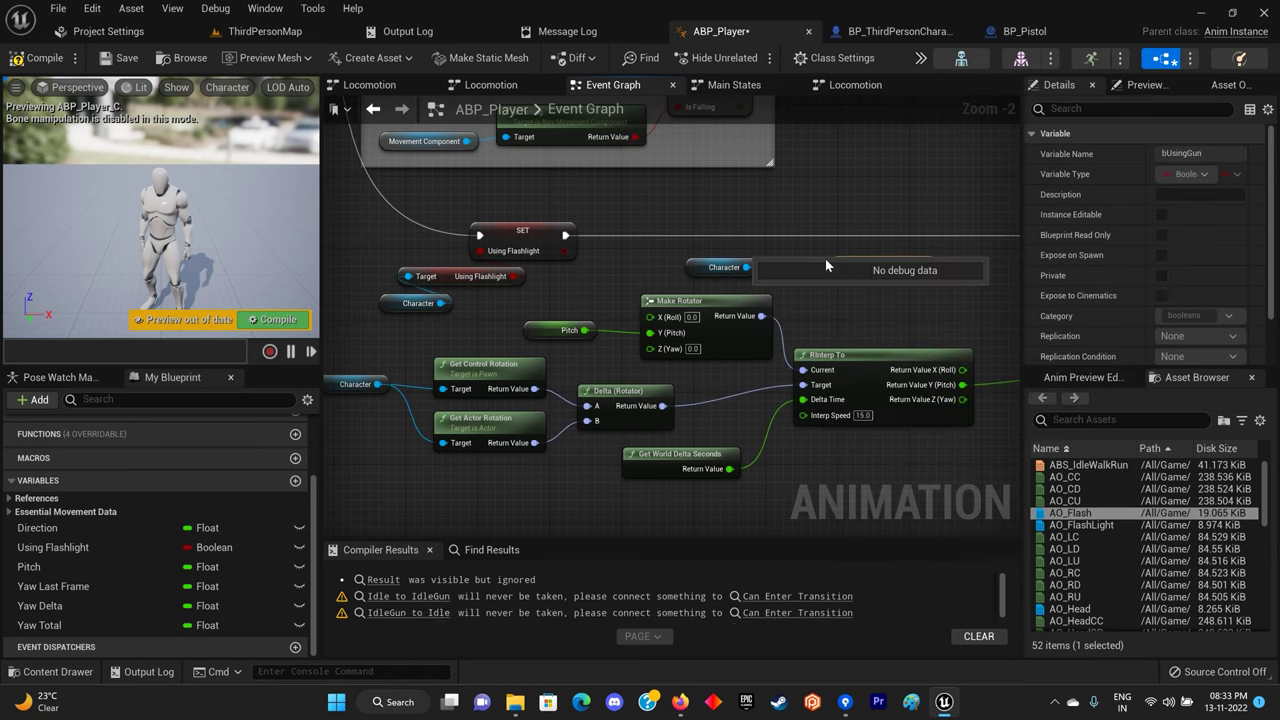
# Promote Using Gun to a new variable and wire its SET into the update chain.
pyautogui.rightClick(924, 267)
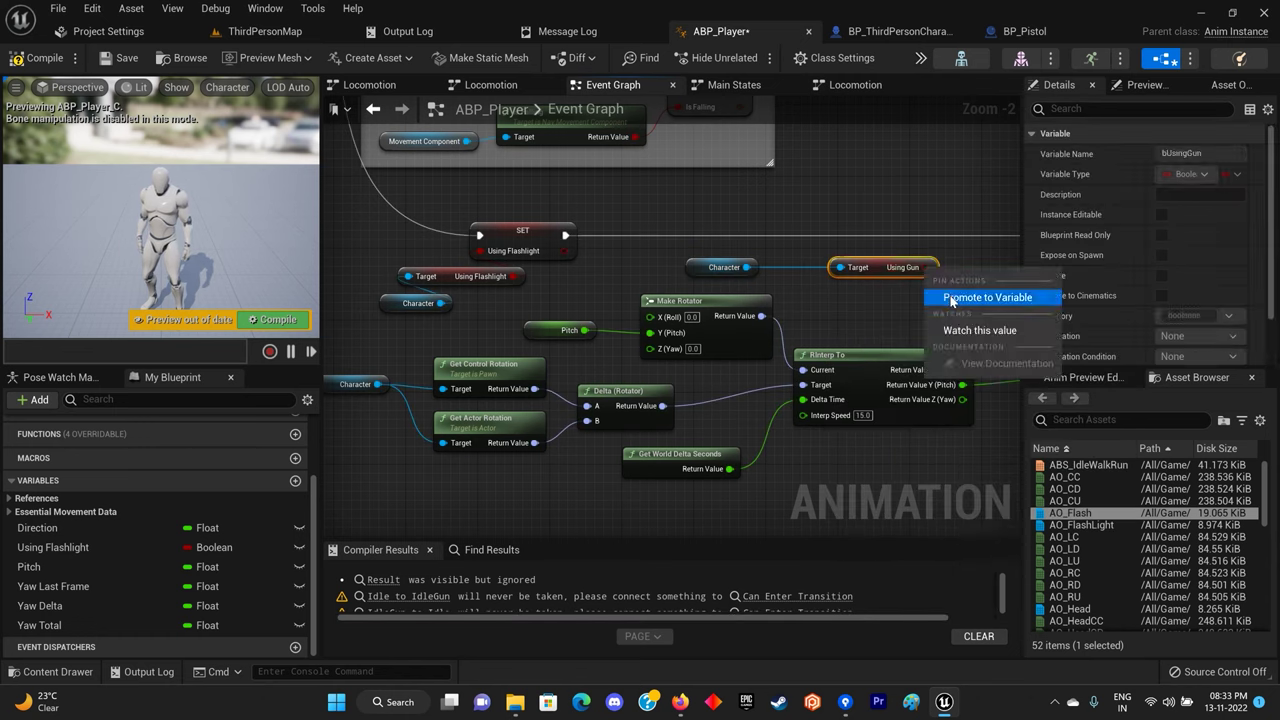
pyautogui.click(962, 286)
pyautogui.moveTo(900, 300); pyautogui.dragTo(617, 327, button='right')
pyautogui.keyDown('alt'); pyautogui.moveTo(40, 644); pyautogui.dragTo(786, 268); pyautogui.keyUp('alt')
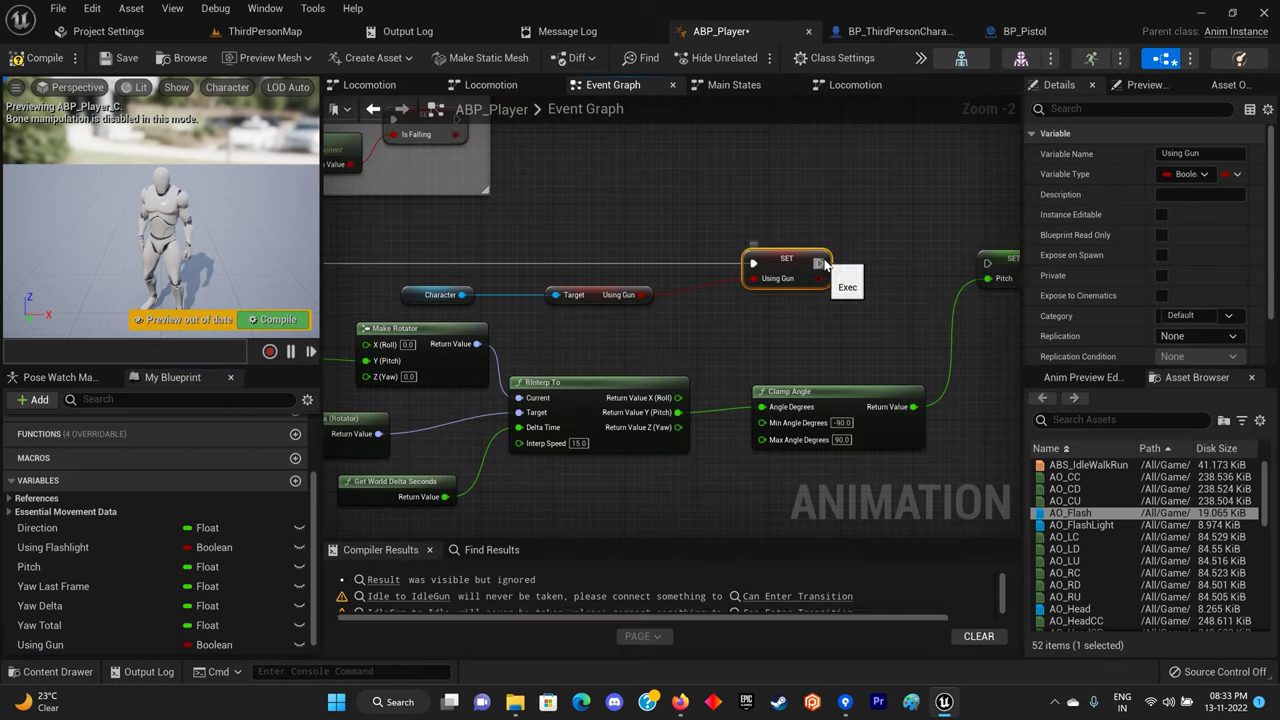
# Tidy the Using Gun and Character nodes, then open the Idle to IdleGun transition rule.
pyautogui.scroll(-1, 708, 233)
pyautogui.moveTo(708, 233); pyautogui.dragTo(817, 236, button='right')
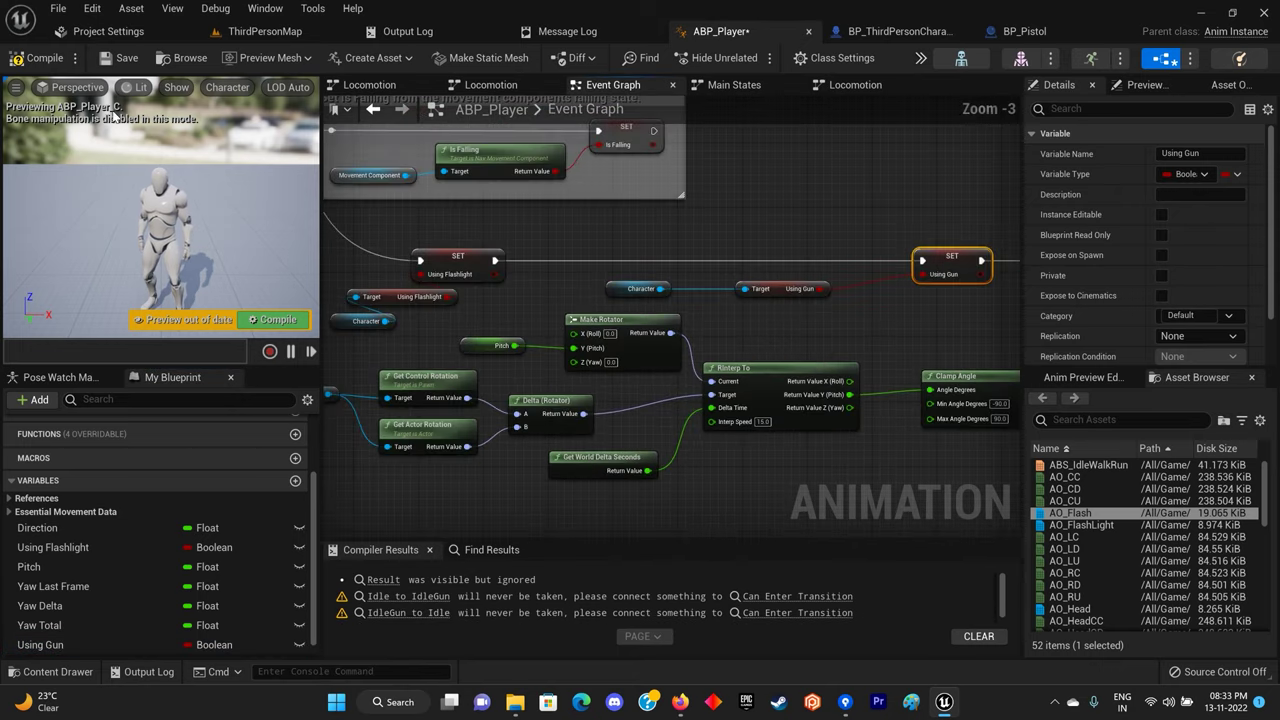
pyautogui.moveTo(783, 291); pyautogui.dragTo(855, 291)
pyautogui.moveTo(640, 289)
pyautogui.mouseDown()
pyautogui.moveTo(832, 330)
pyautogui.moveTo(933, 311)
pyautogui.mouseUp()
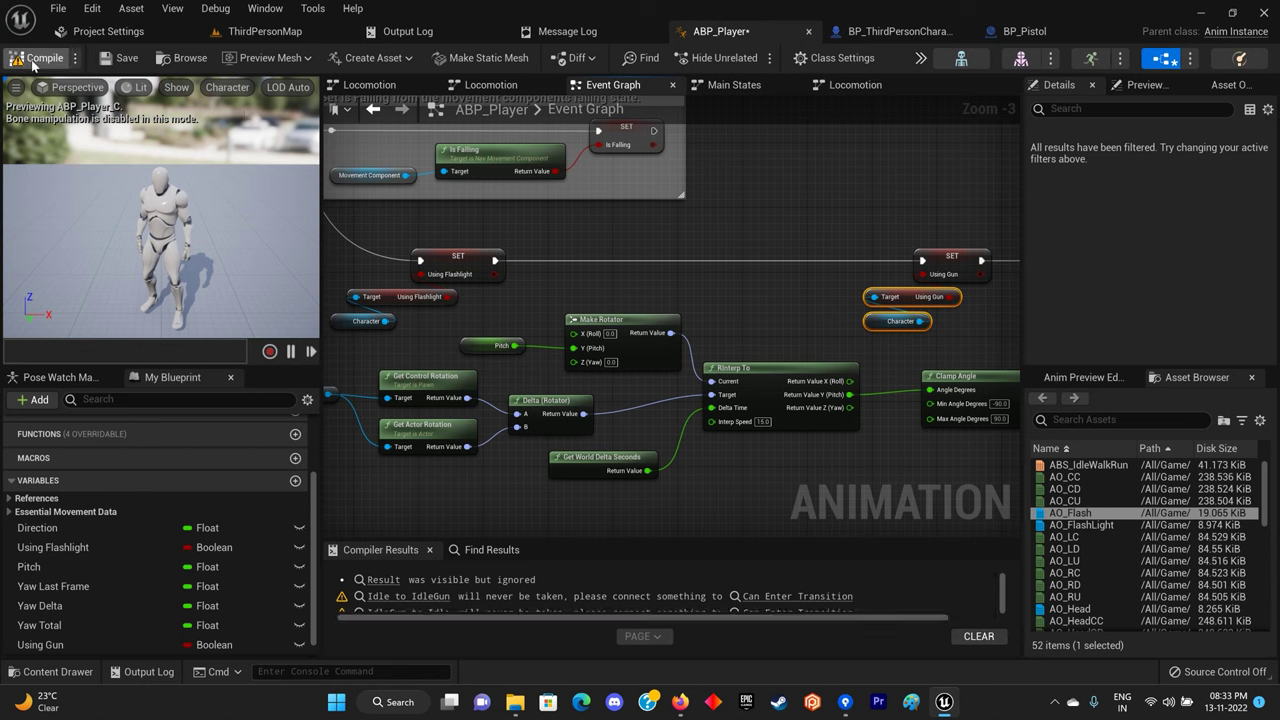
pyautogui.click(405, 596)
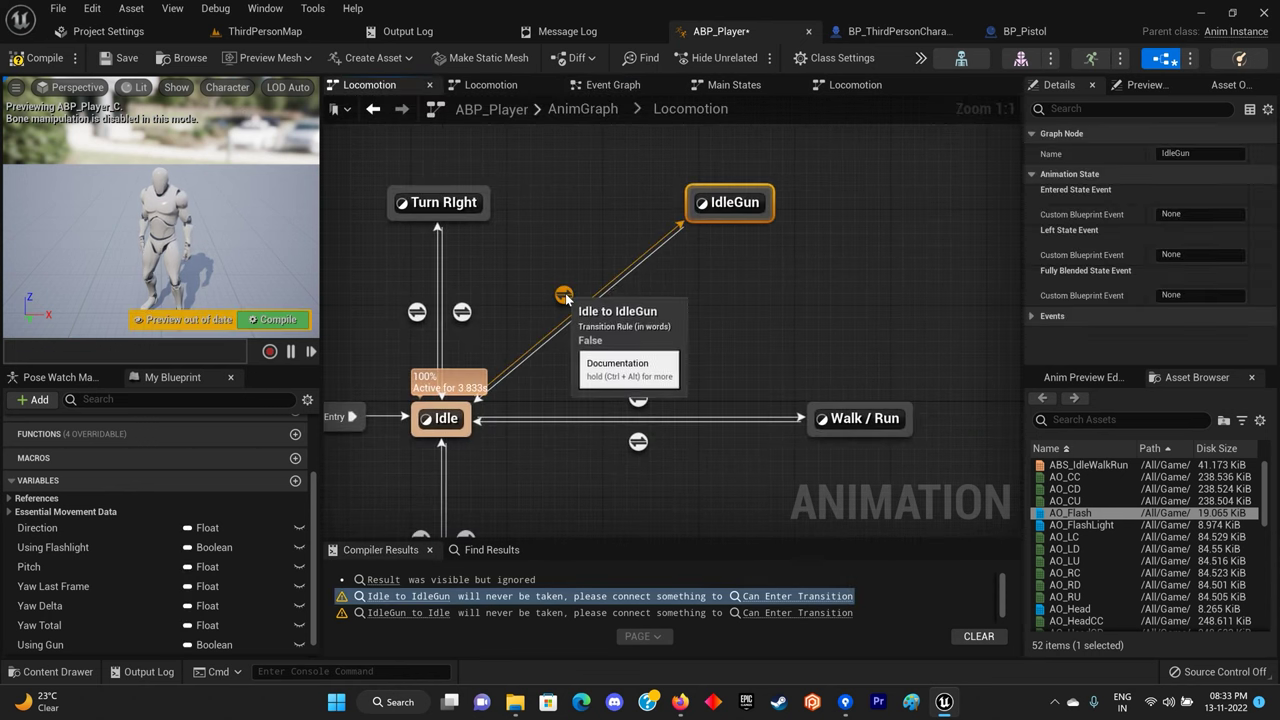
pyautogui.doubleClick(563, 296)
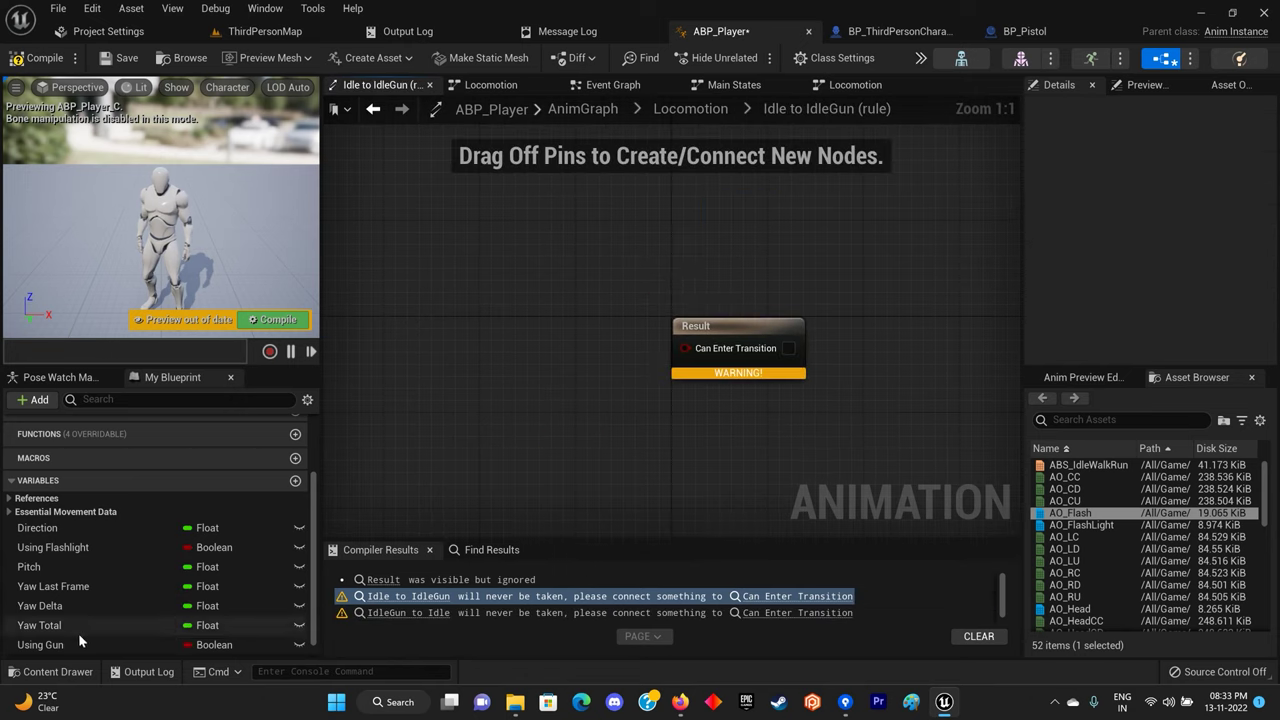
# Wire a Using Gun getter into the Idle-to-IdleGun rule's Can Enter Transition and compile.
pyautogui.keyDown('ctrl'); pyautogui.moveTo(78, 643); pyautogui.dragTo(490, 463); pyautogui.keyUp('ctrl')
pyautogui.click(480, 412)
pyautogui.moveTo(525, 401); pyautogui.dragTo(735, 348)
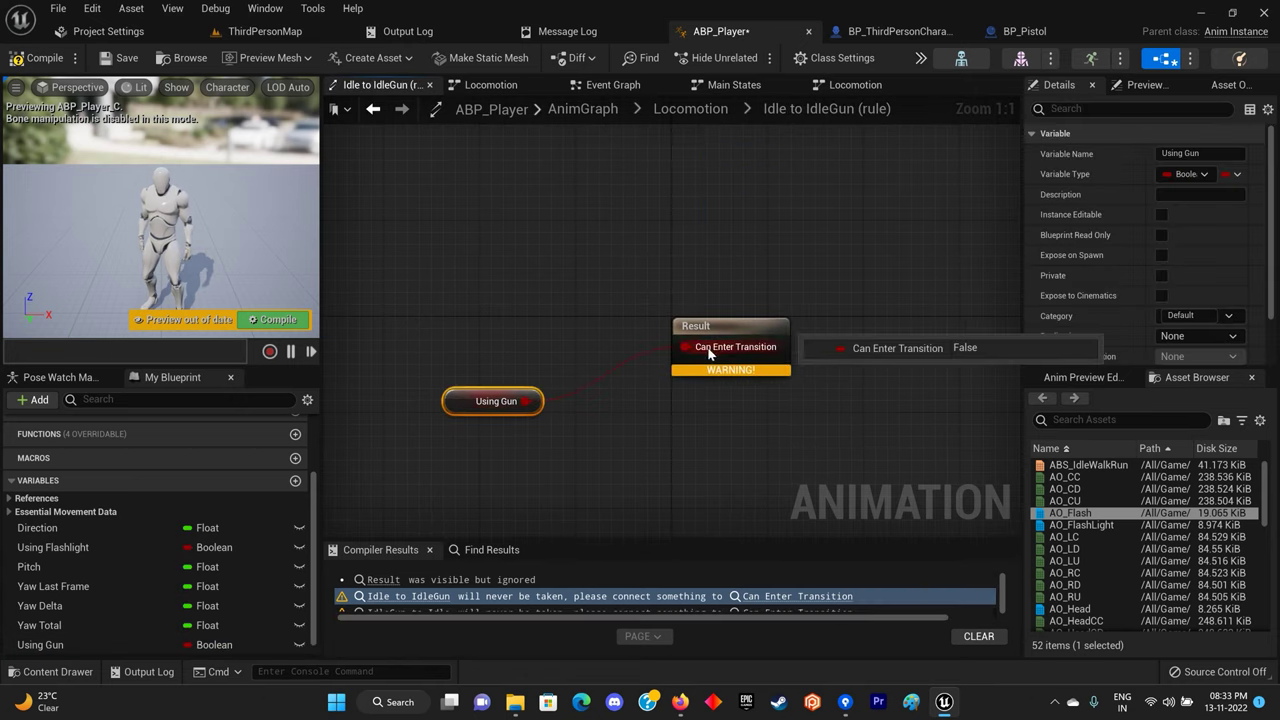
pyautogui.press('F7')
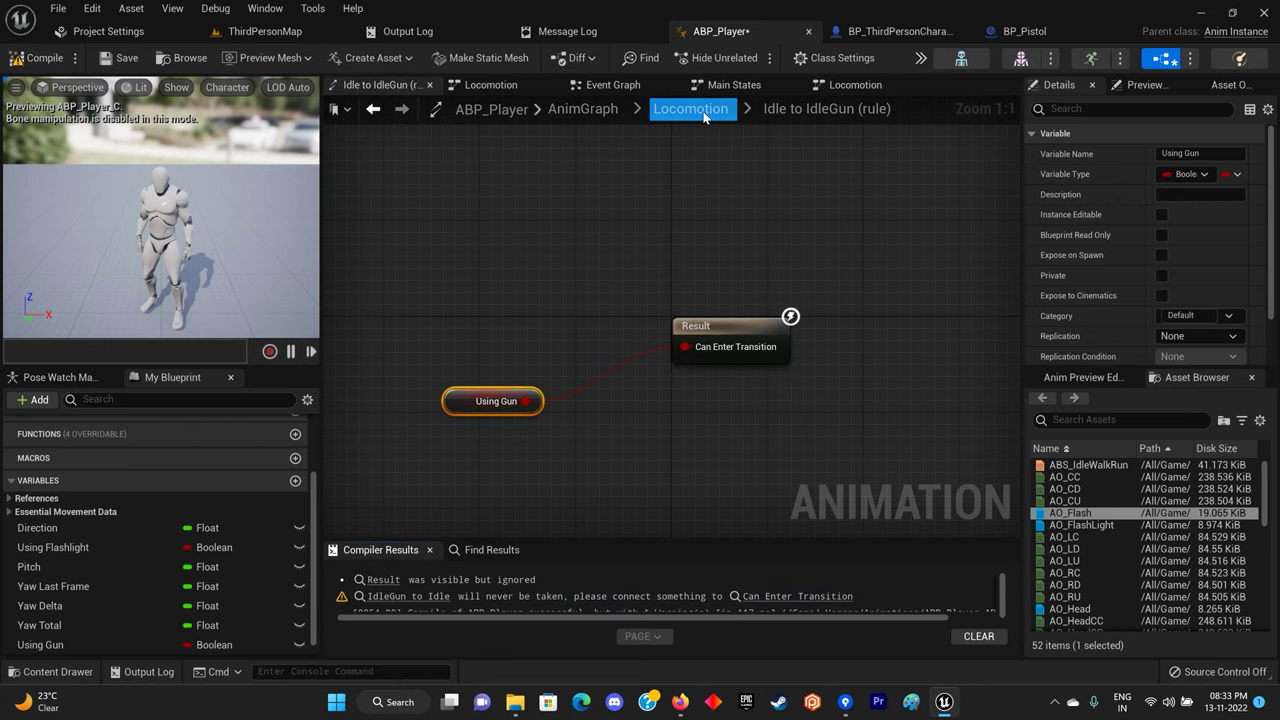
# Make the IdleGun-to-Idle rule check NOT Using Gun, then compile and save.
pyautogui.click(704, 116)
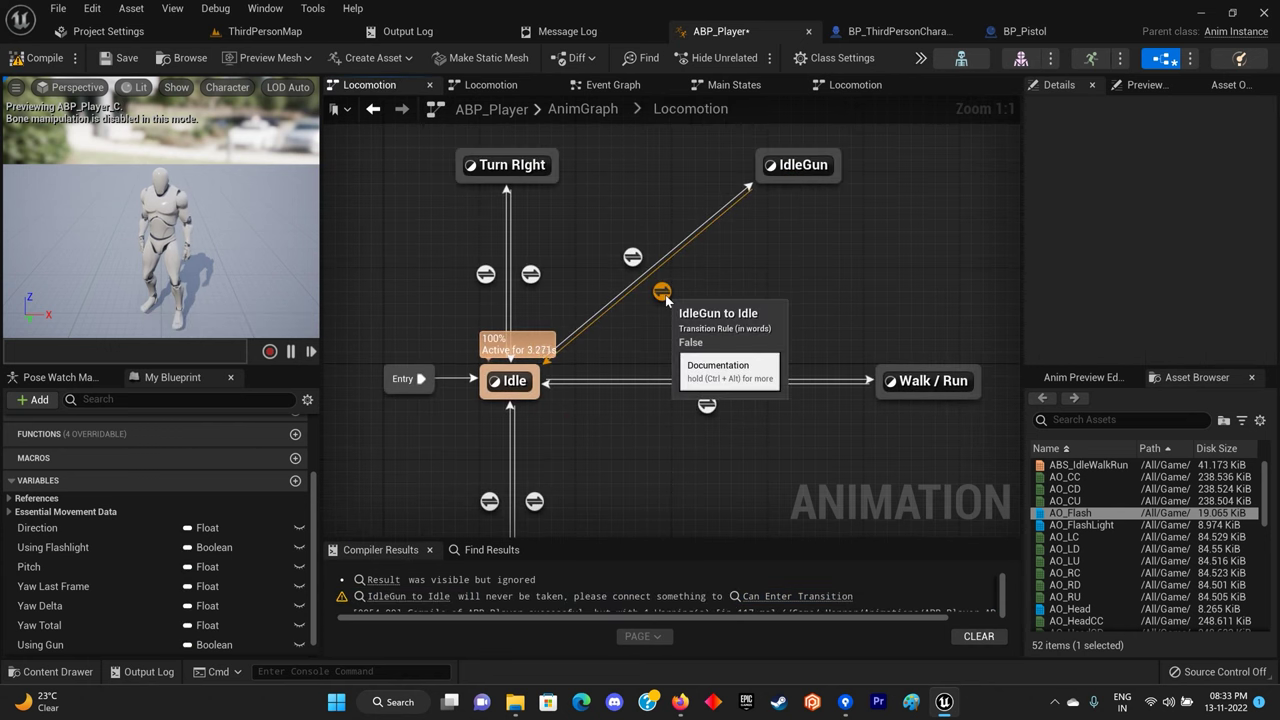
pyautogui.doubleClick(662, 293)
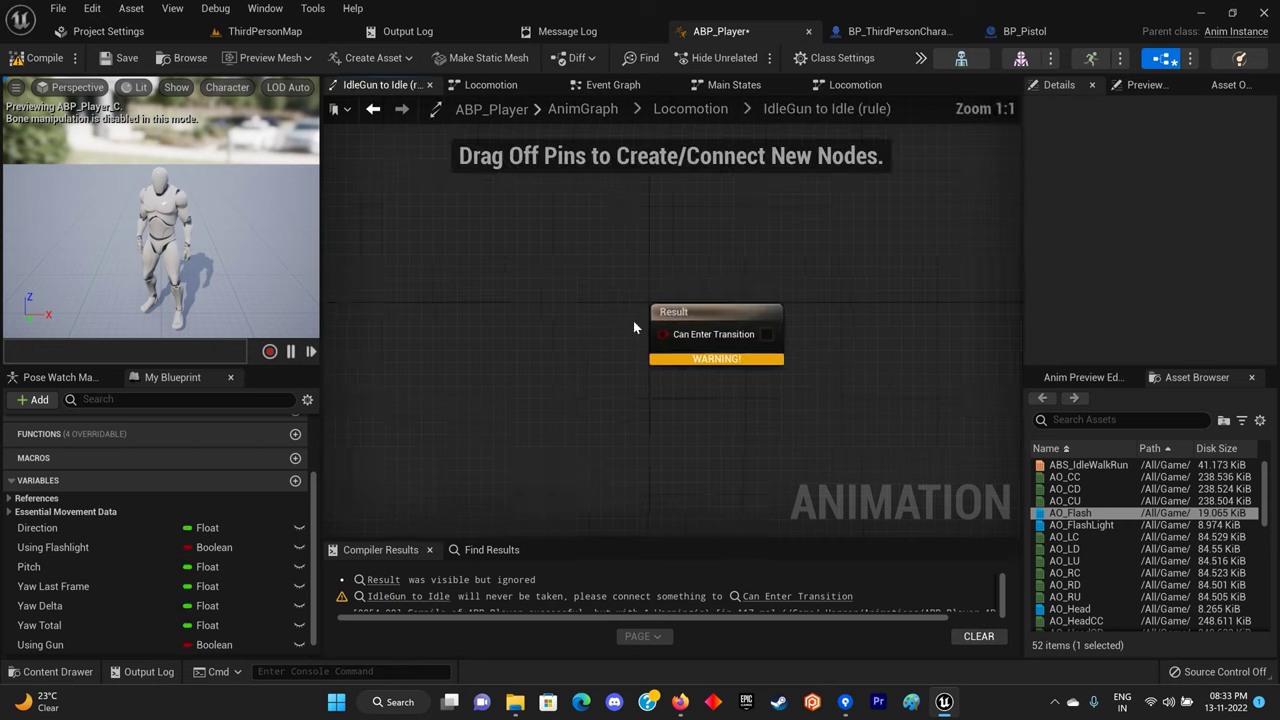
pyautogui.keyDown('ctrl'); pyautogui.moveTo(67, 644); pyautogui.dragTo(390, 425); pyautogui.keyUp('ctrl')
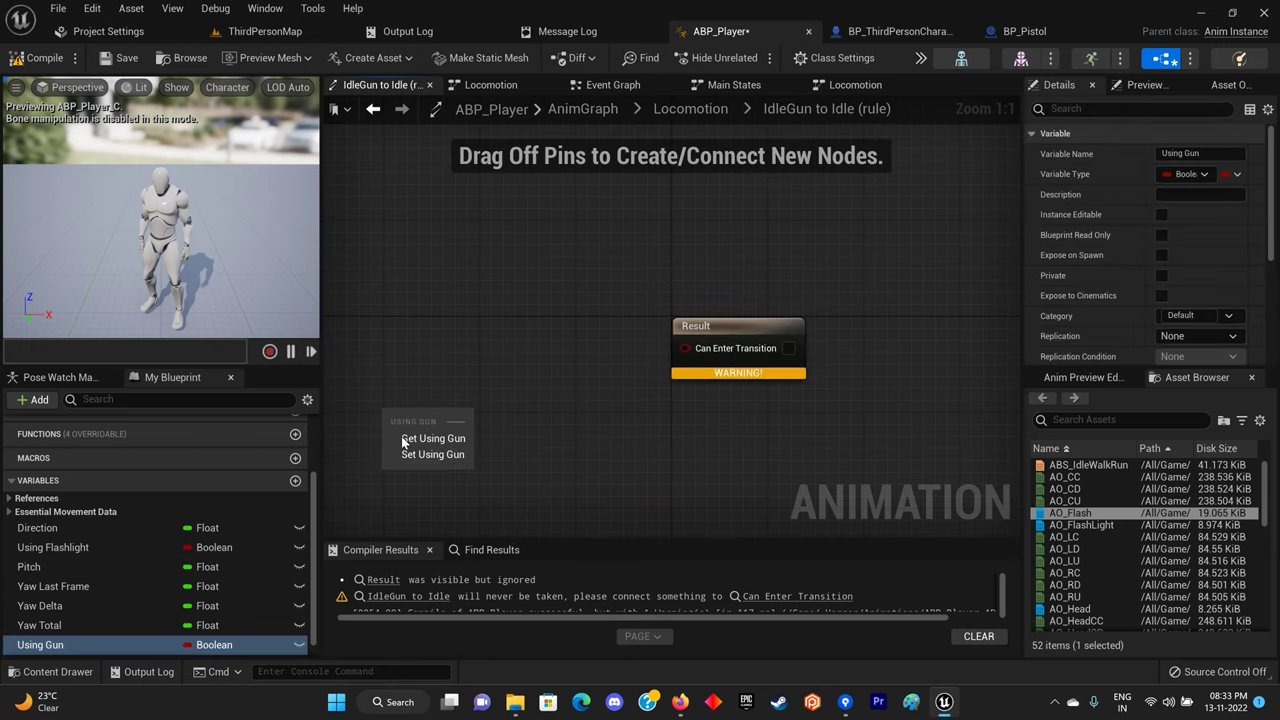
pyautogui.click(436, 431)
pyautogui.moveTo(536, 405); pyautogui.dragTo(537, 404)
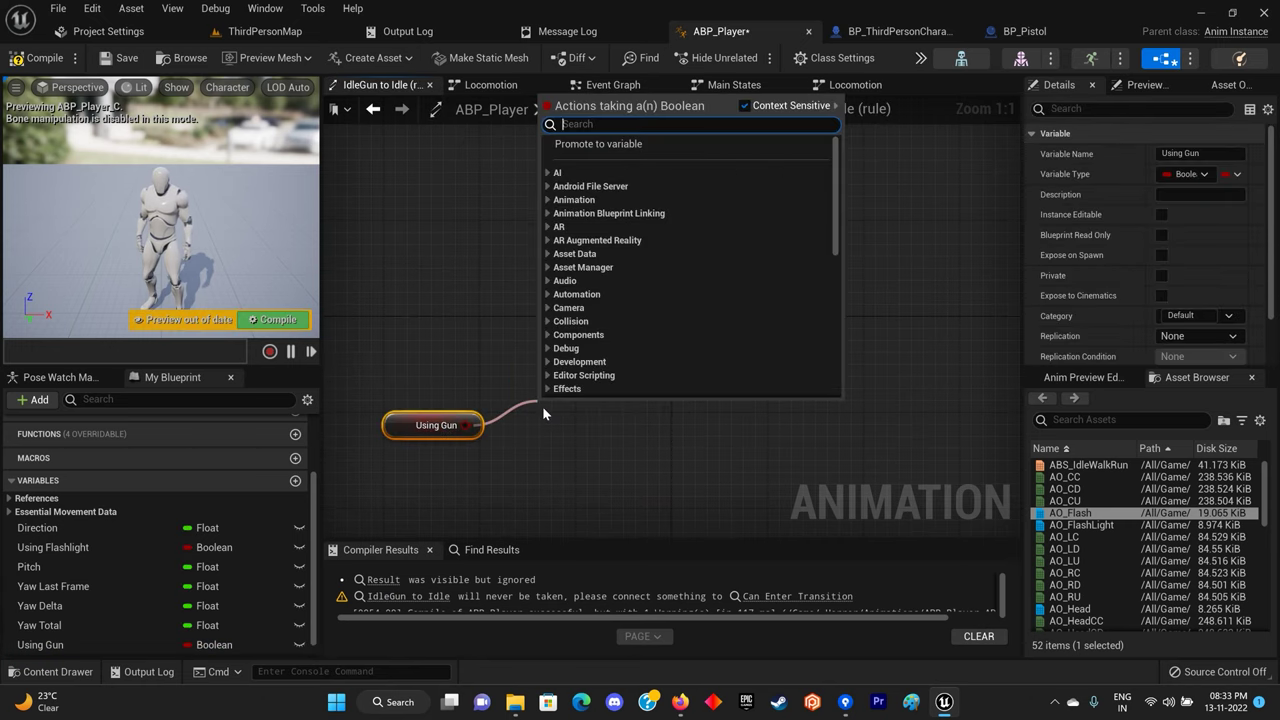
pyautogui.write('not')
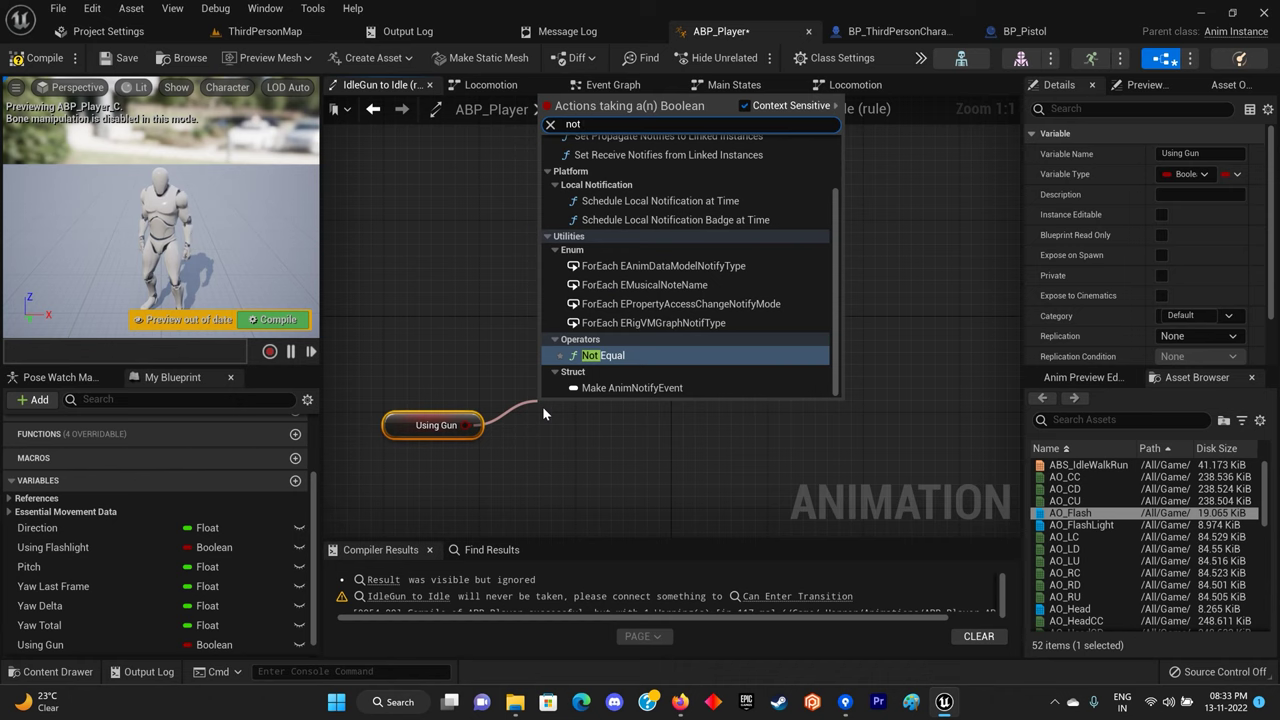
pyautogui.write('bool')
pyautogui.press('Return')
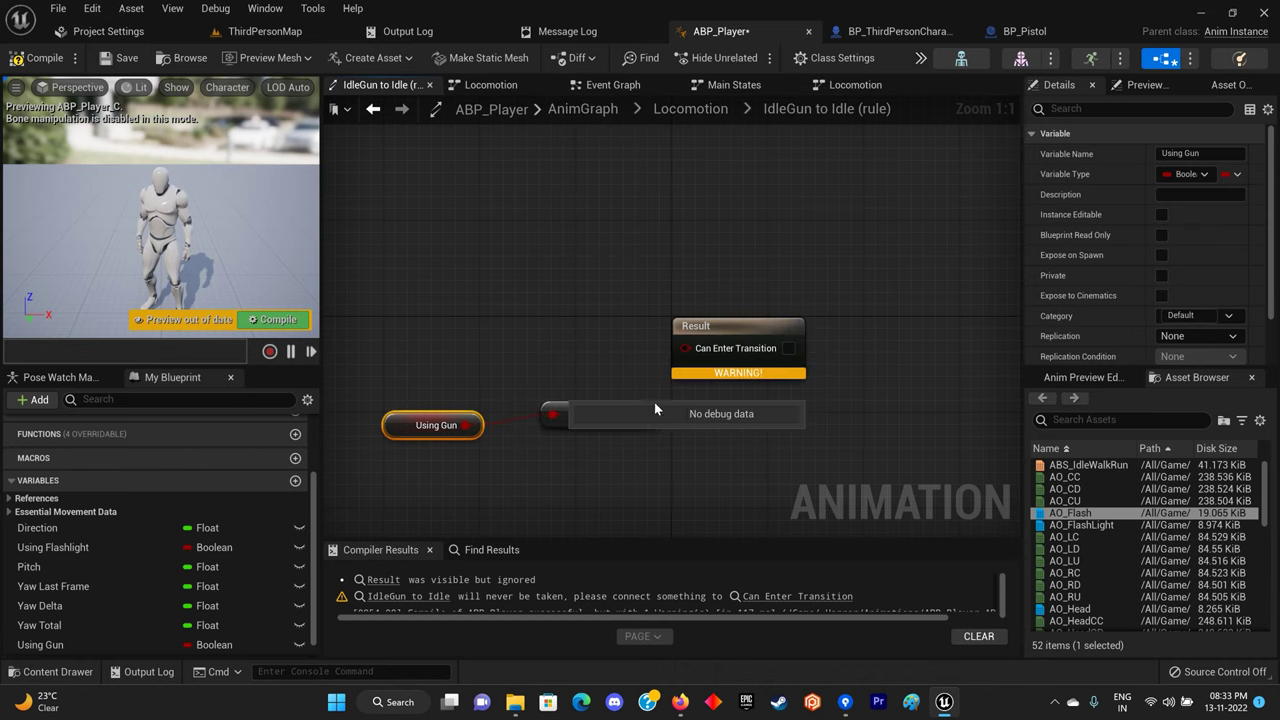
pyautogui.moveTo(699, 358); pyautogui.dragTo(688, 349)
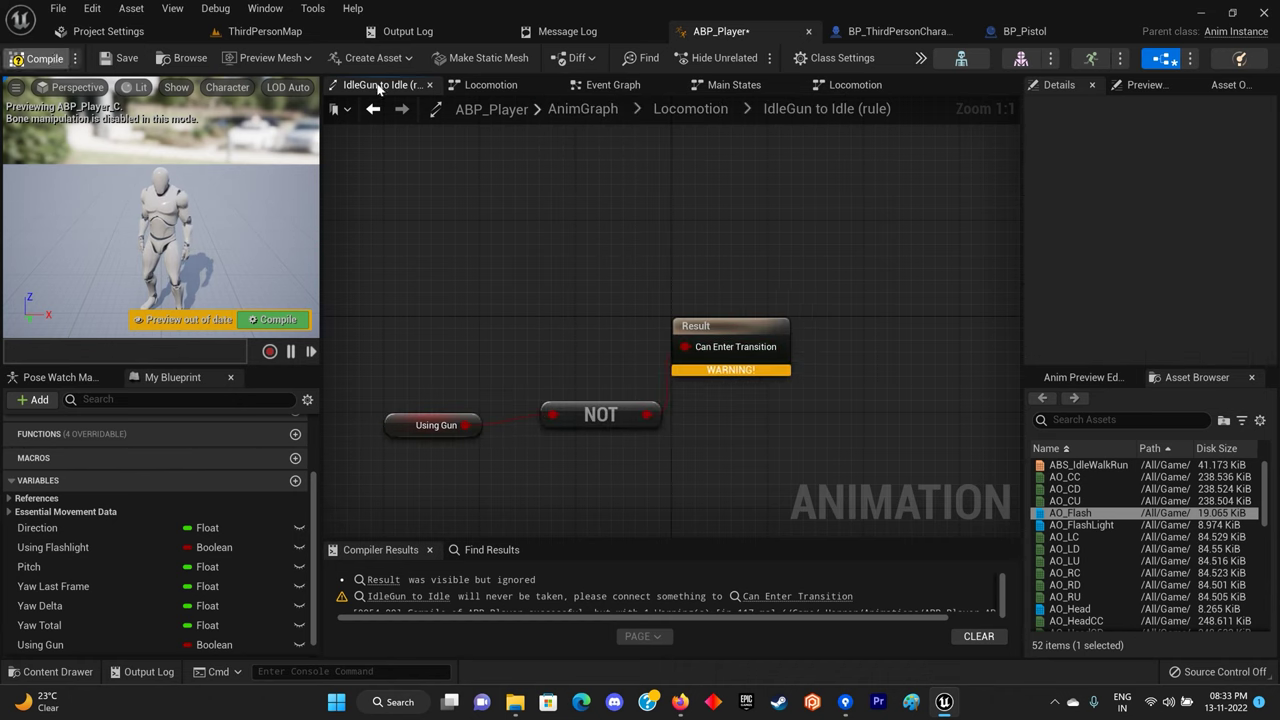
pyautogui.click(112, 62)
pyautogui.click(690, 108)
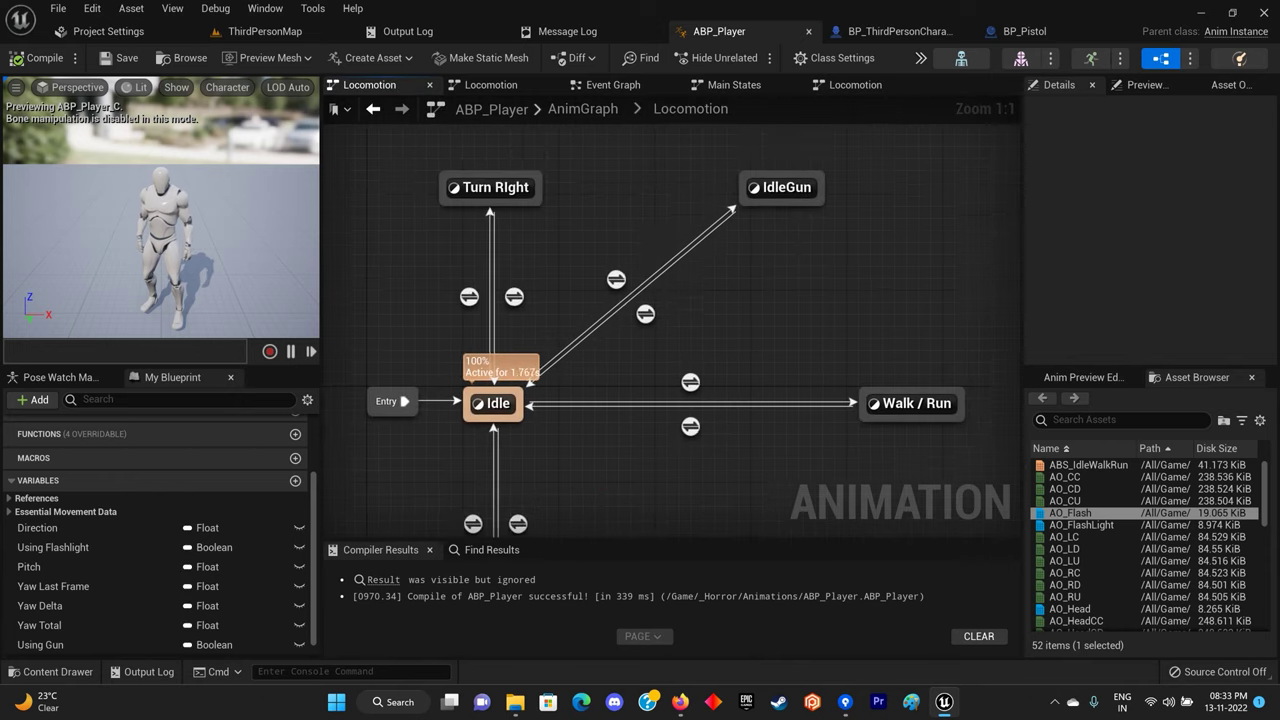
pyautogui.doubleClick(750, 214)
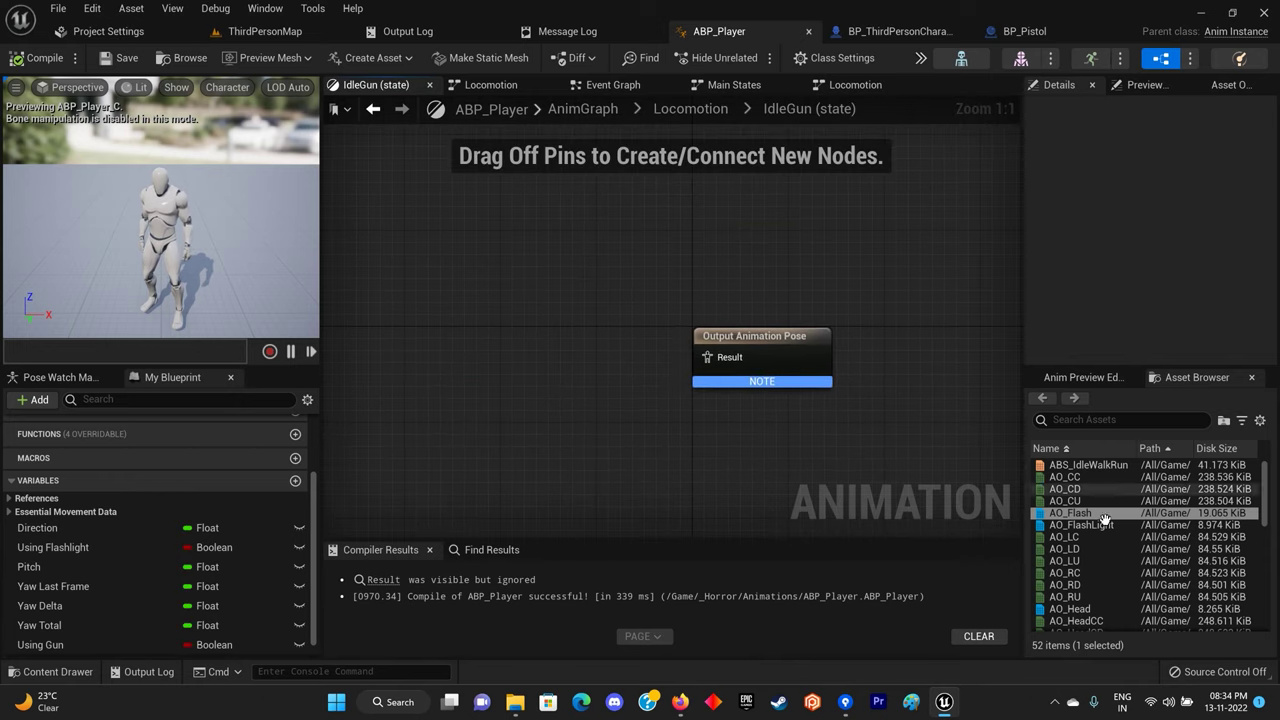
# Add BS_Jog from the AnimStarterPack folder to the IdleGun state graph.
pyautogui.scroll(-2, 1050, 492)
pyautogui.hotkey('ctrl', 'space')
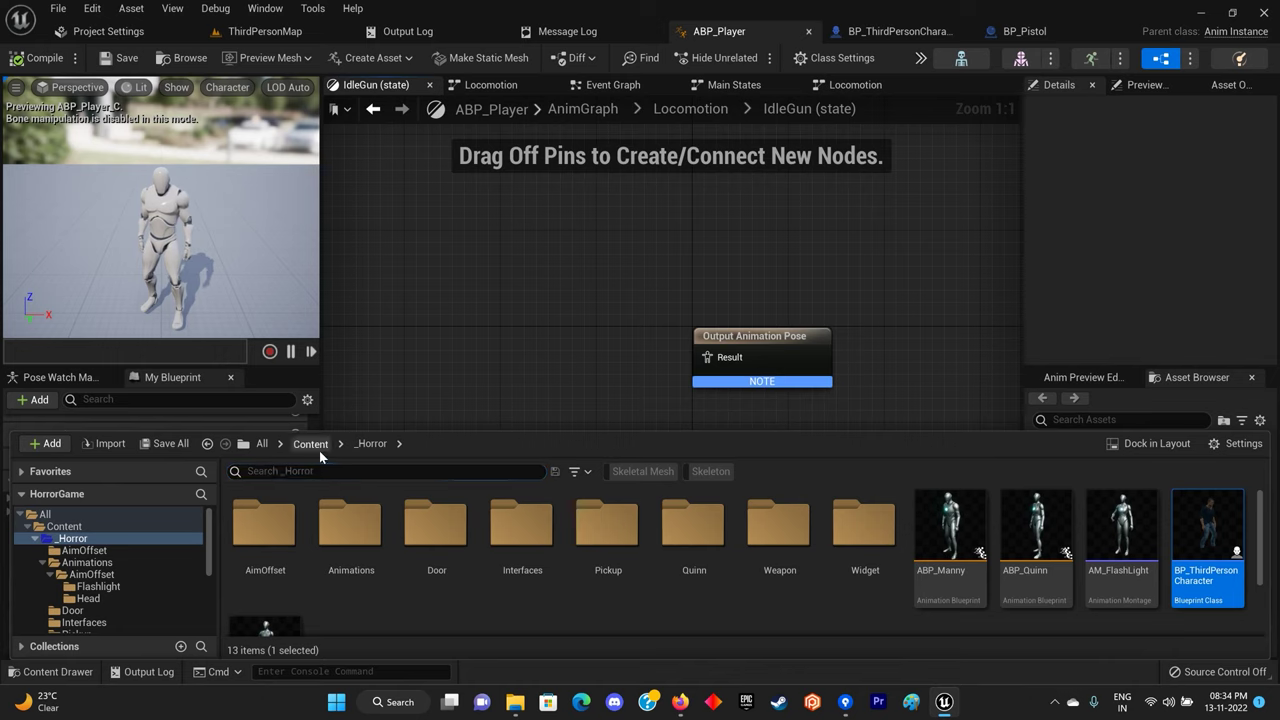
pyautogui.click(310, 444)
pyautogui.doubleClick(505, 515)
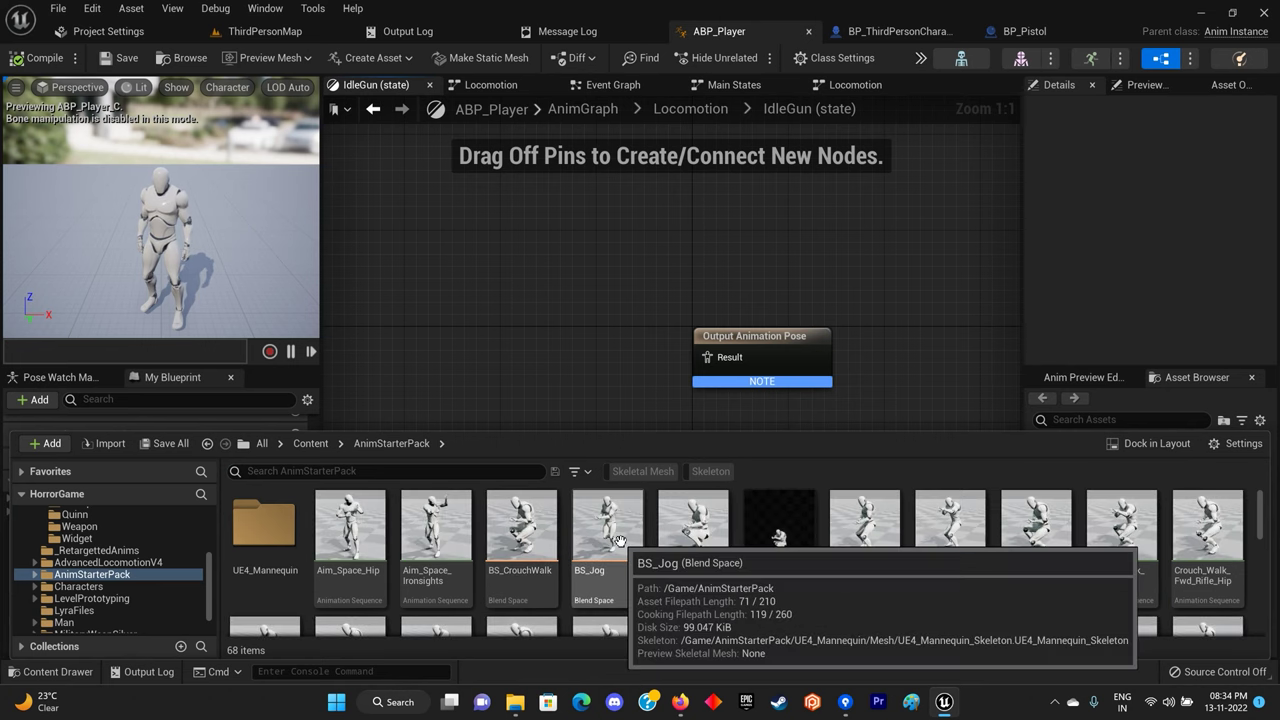
pyautogui.moveTo(619, 540); pyautogui.dragTo(416, 308)
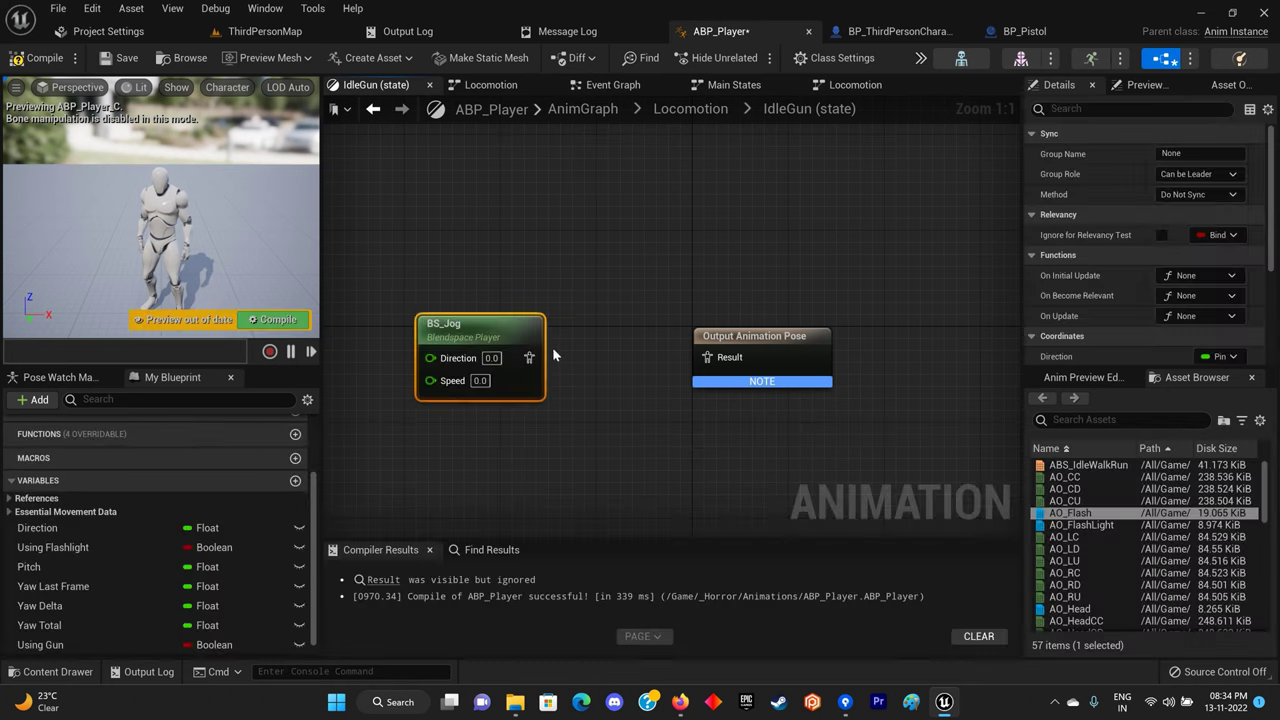
pyautogui.moveTo(476, 337); pyautogui.dragTo(524, 337)
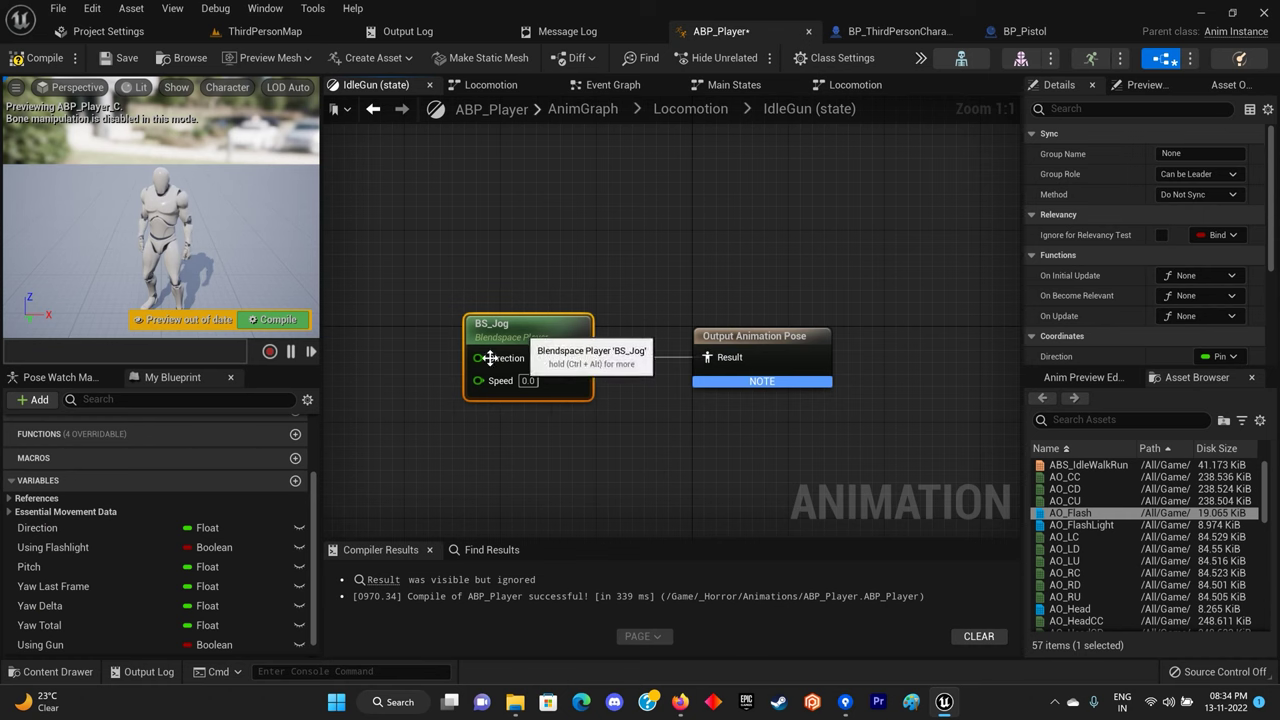
# Feed Direction and GroundSpeed into BS_Jog, then compile, save and return to ThirdPersonMap.
pyautogui.moveTo(140, 526); pyautogui.dragTo(507, 366)
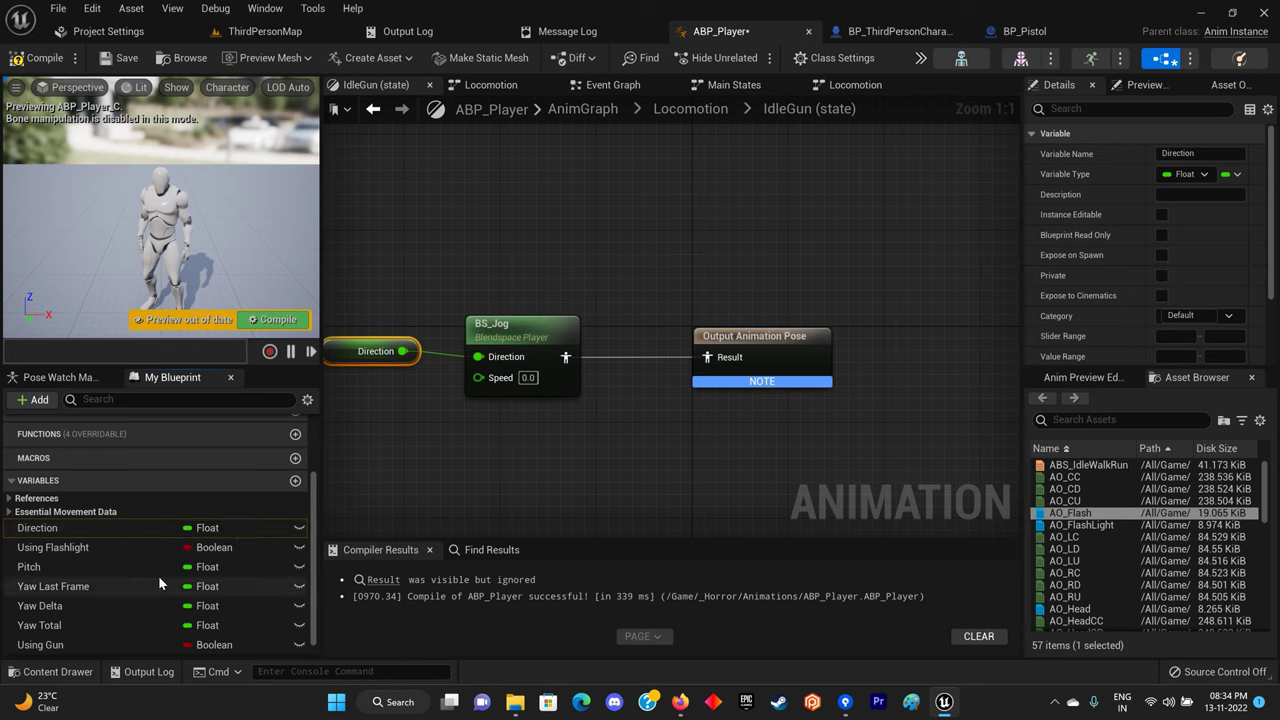
pyautogui.scroll(-1, 156, 570)
pyautogui.scroll(2, 129, 578)
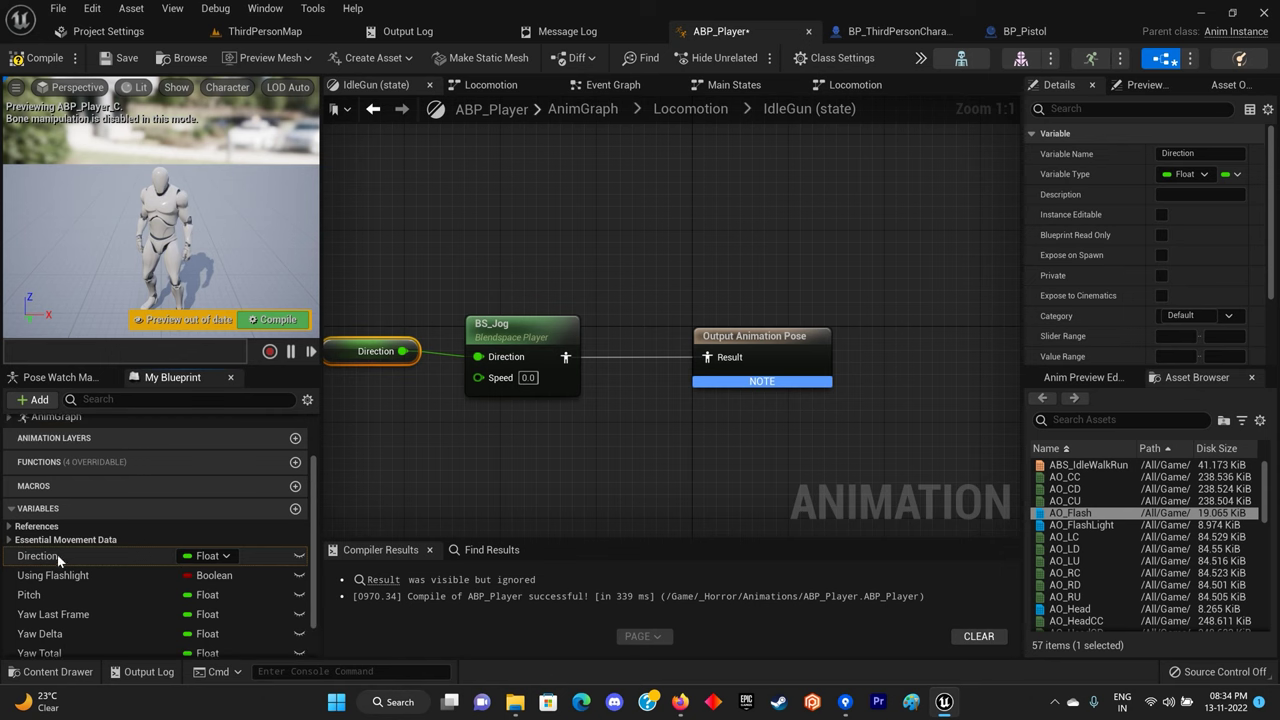
pyautogui.click(9, 541)
pyautogui.moveTo(54, 575); pyautogui.dragTo(479, 376)
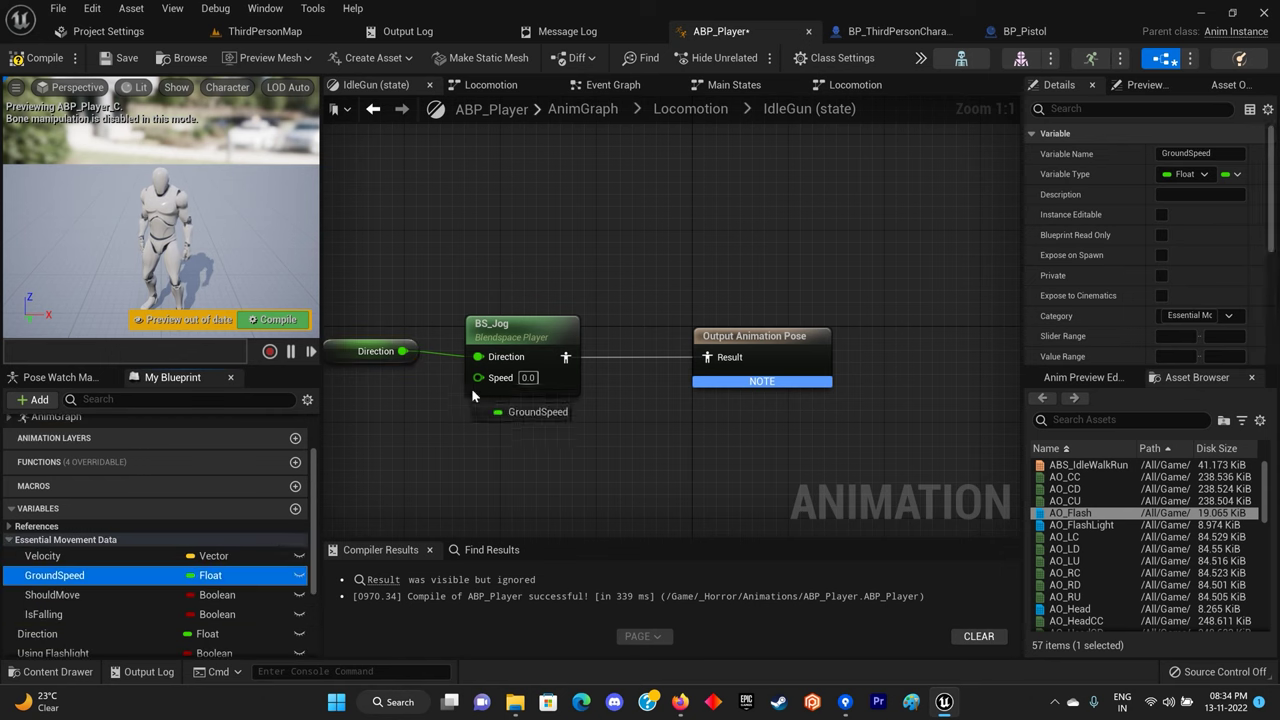
pyautogui.moveTo(348, 372); pyautogui.dragTo(360, 408)
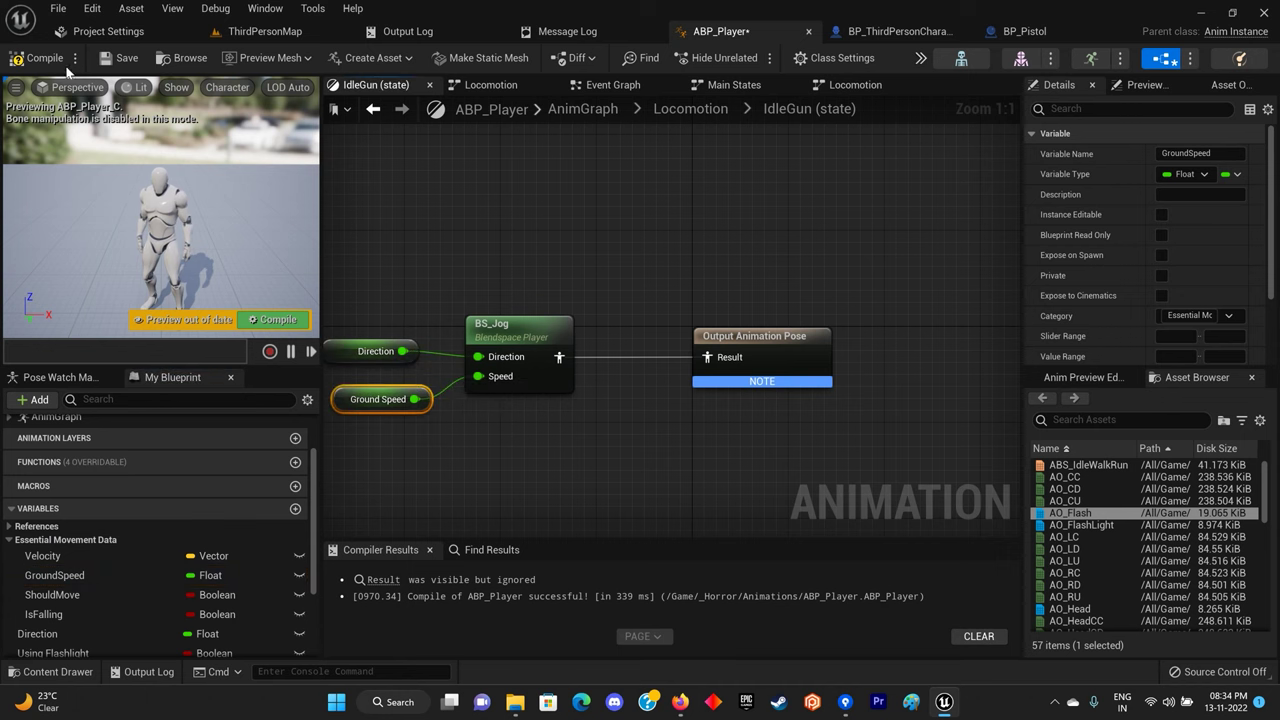
pyautogui.click(40, 58)
pyautogui.click(120, 58)
pyautogui.click(265, 31)
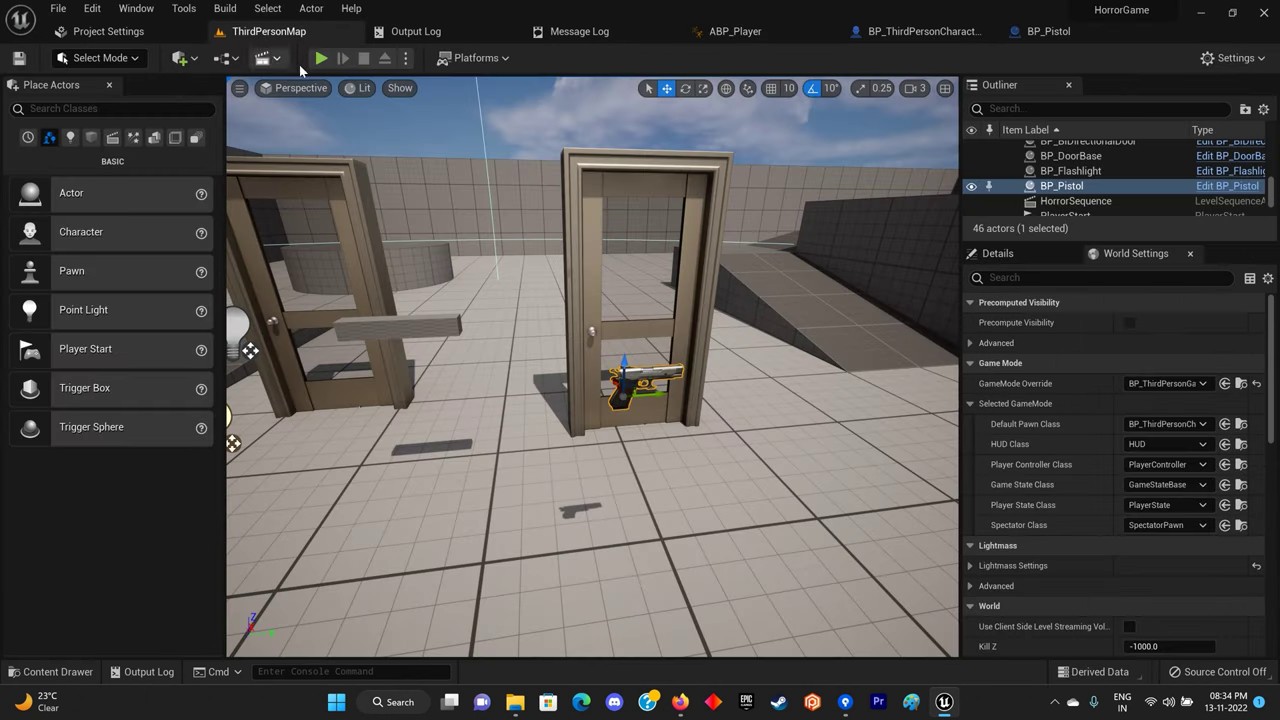
pyautogui.click(320, 59)
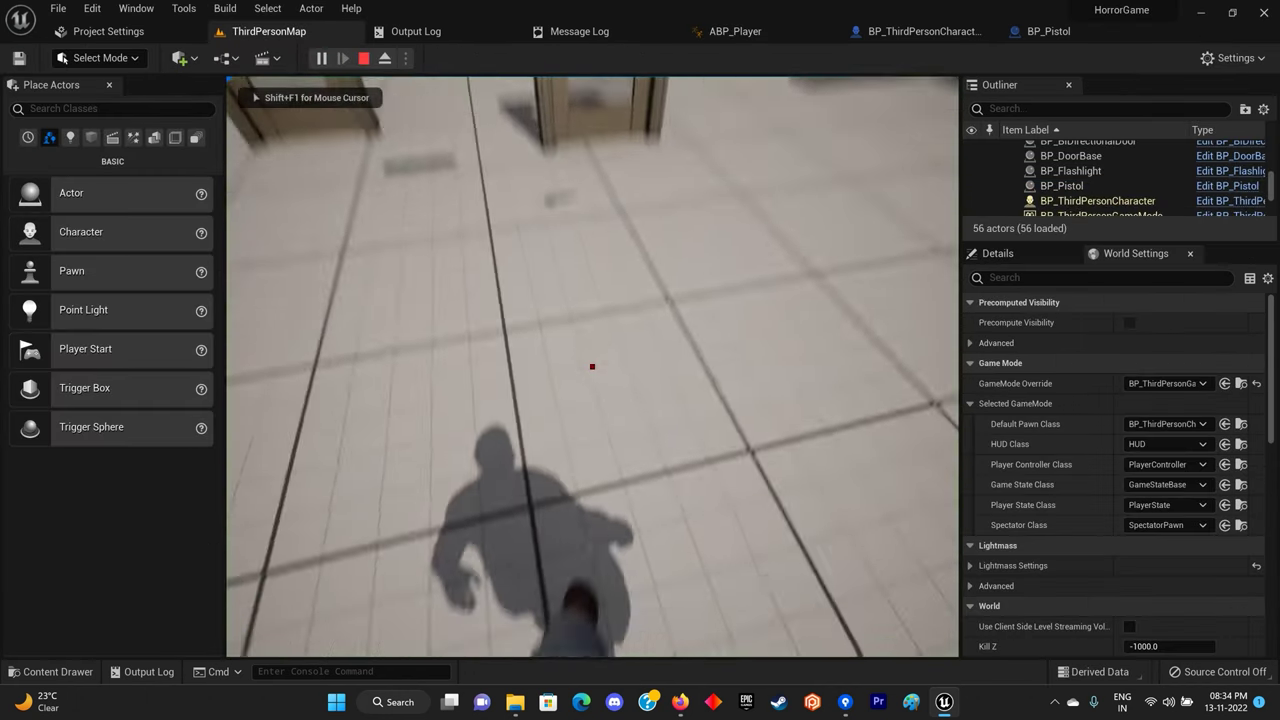
pyautogui.press('w')
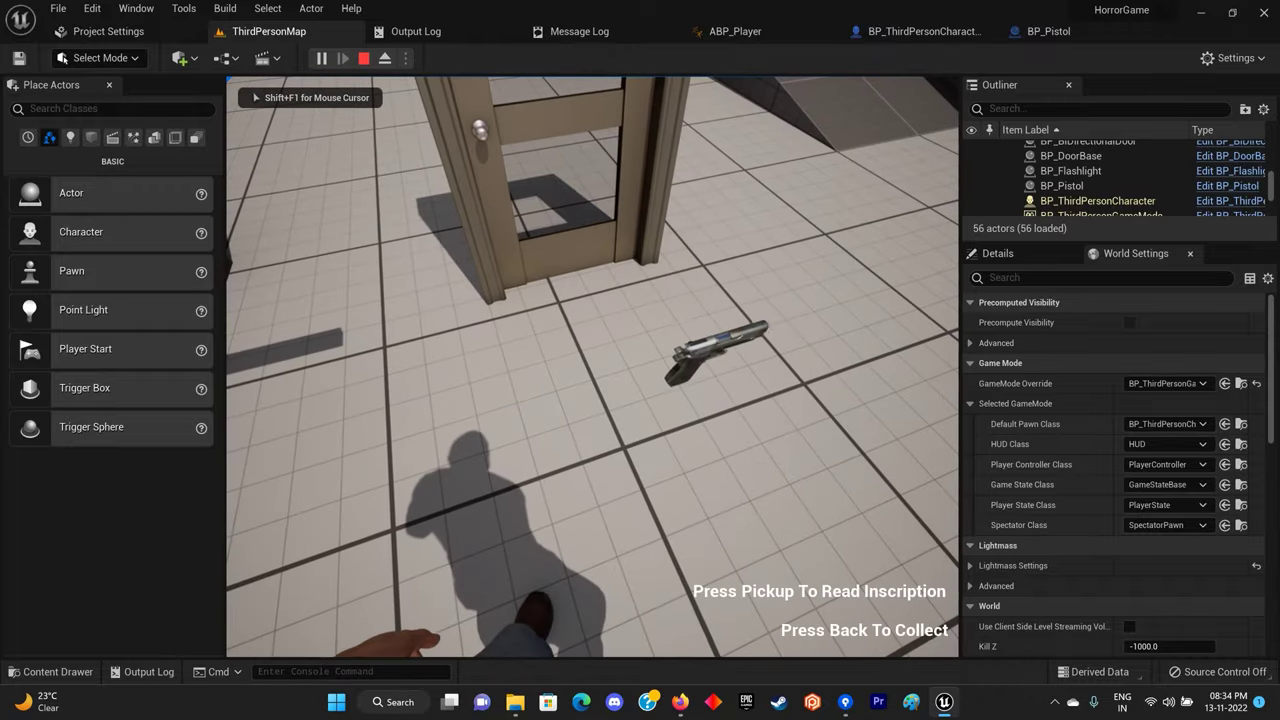
pyautogui.press('e')
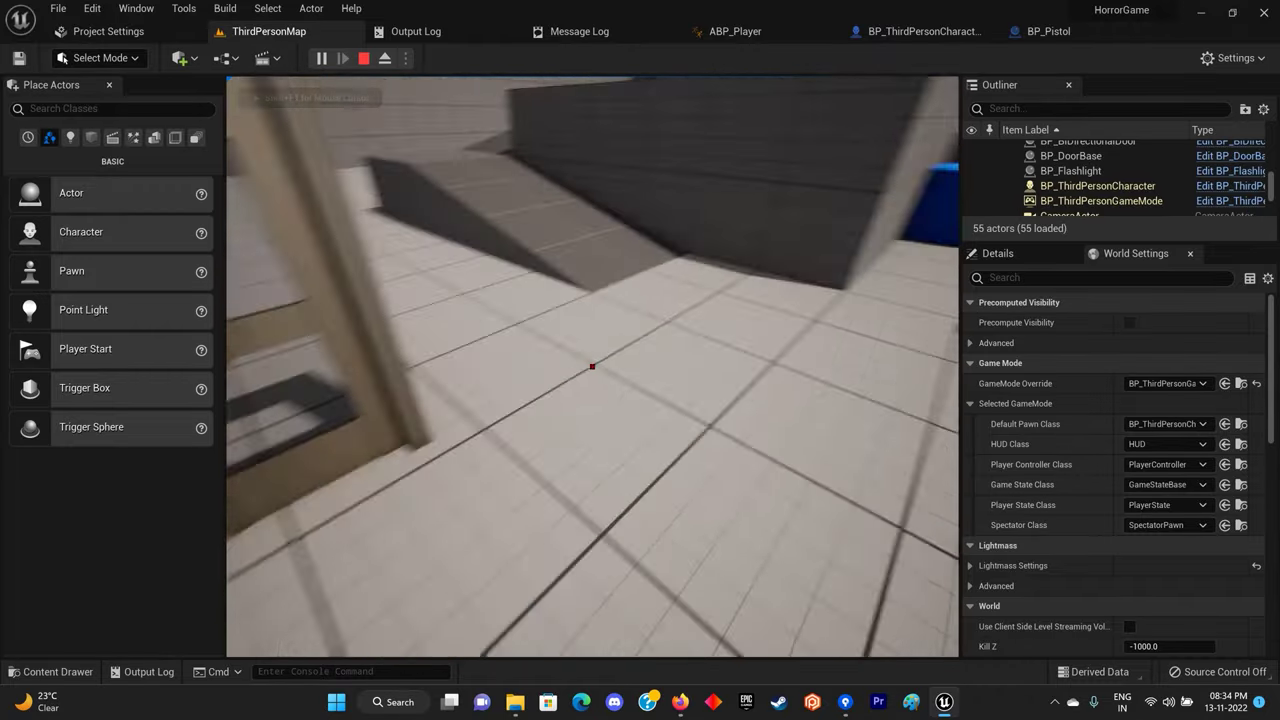
pyautogui.press('w')
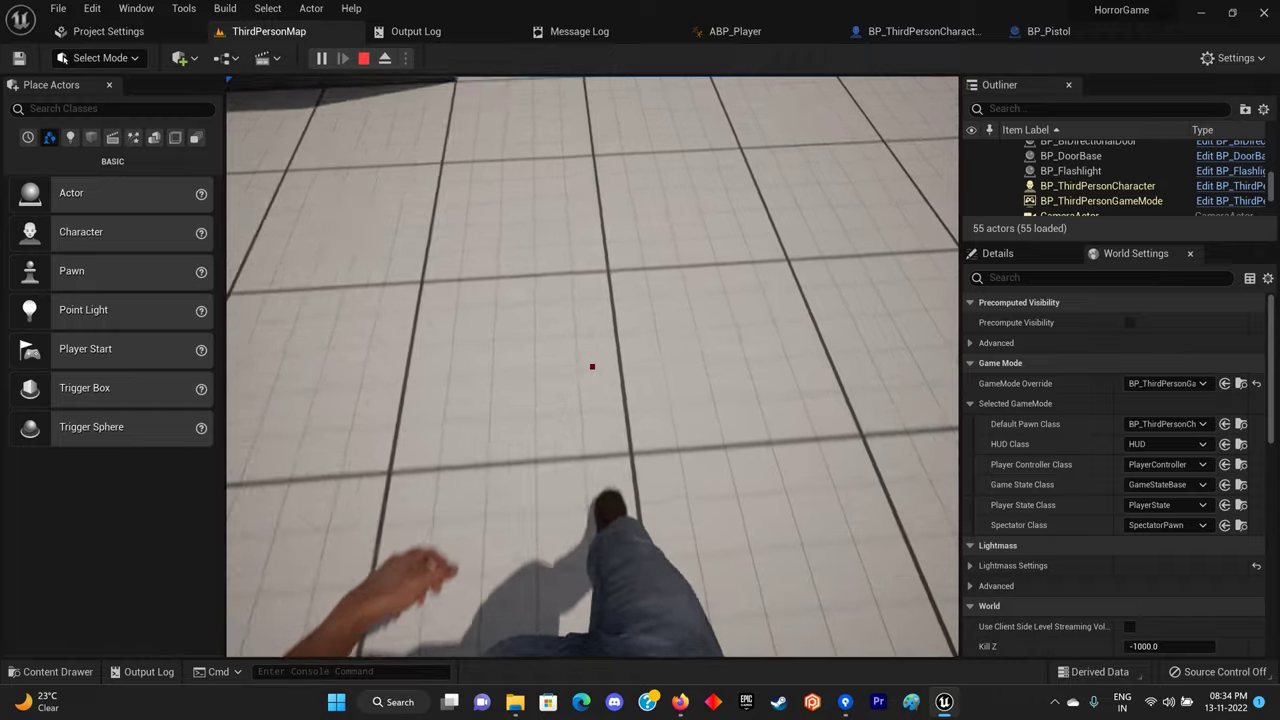
pyautogui.press('w')
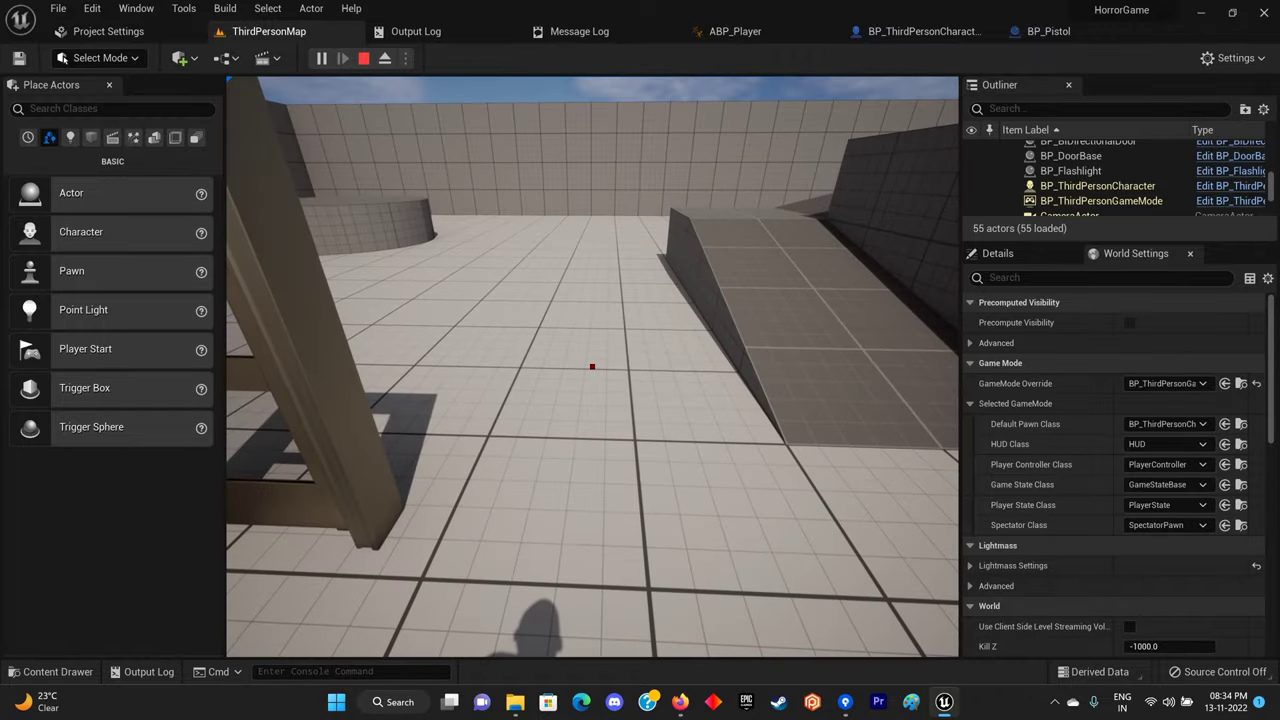
pyautogui.press('w')
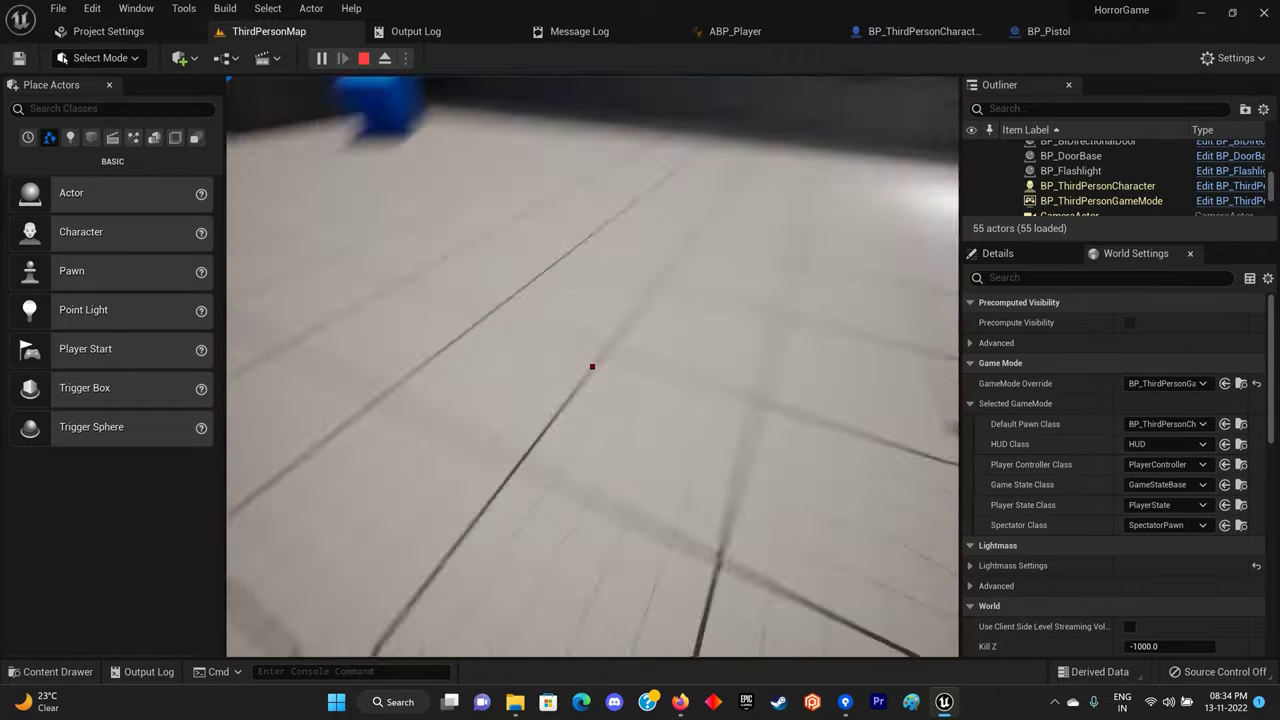
pyautogui.press('w')
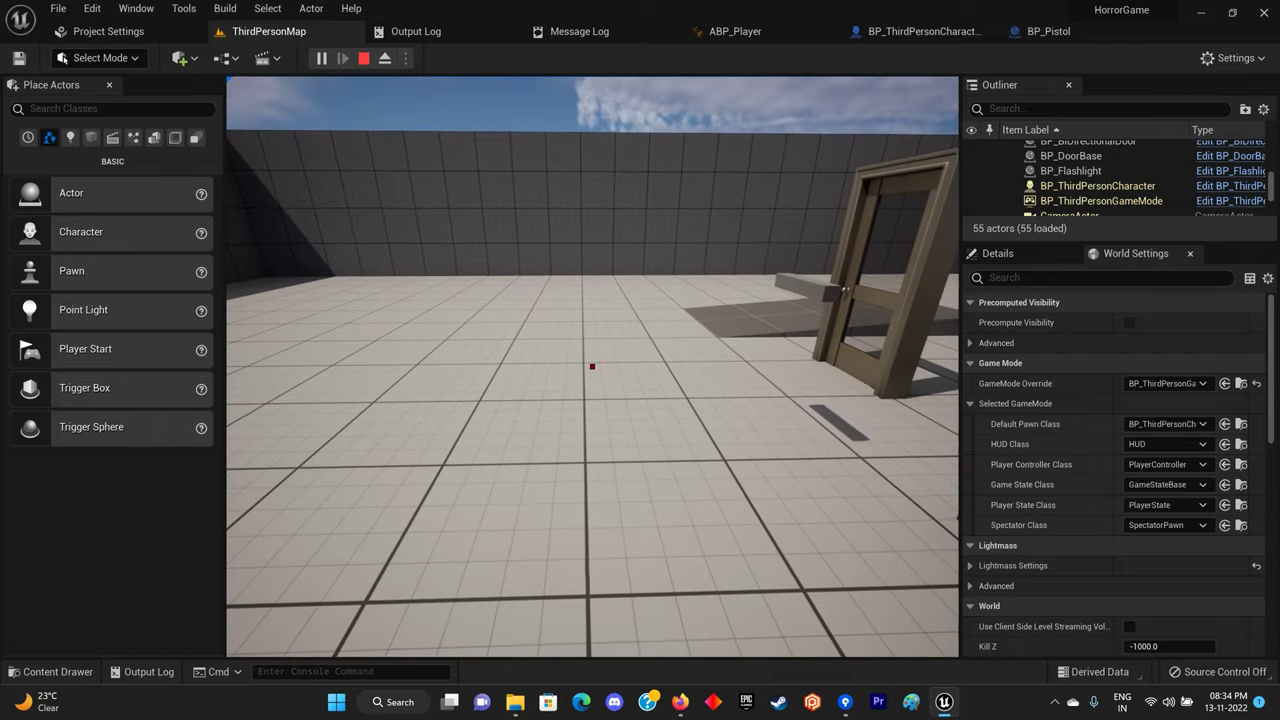
pyautogui.press('Escape')
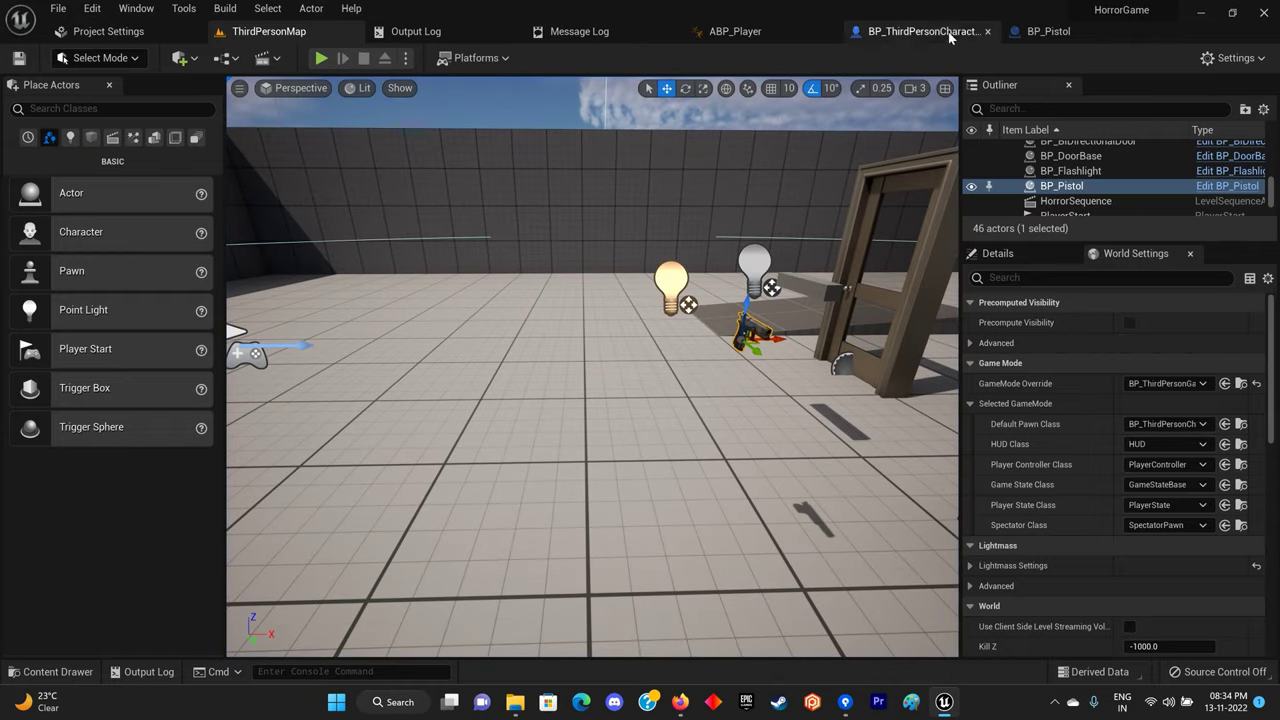
# Open BP_ThirdPersonCharacter and go to its Action graph.
pyautogui.click(946, 34)
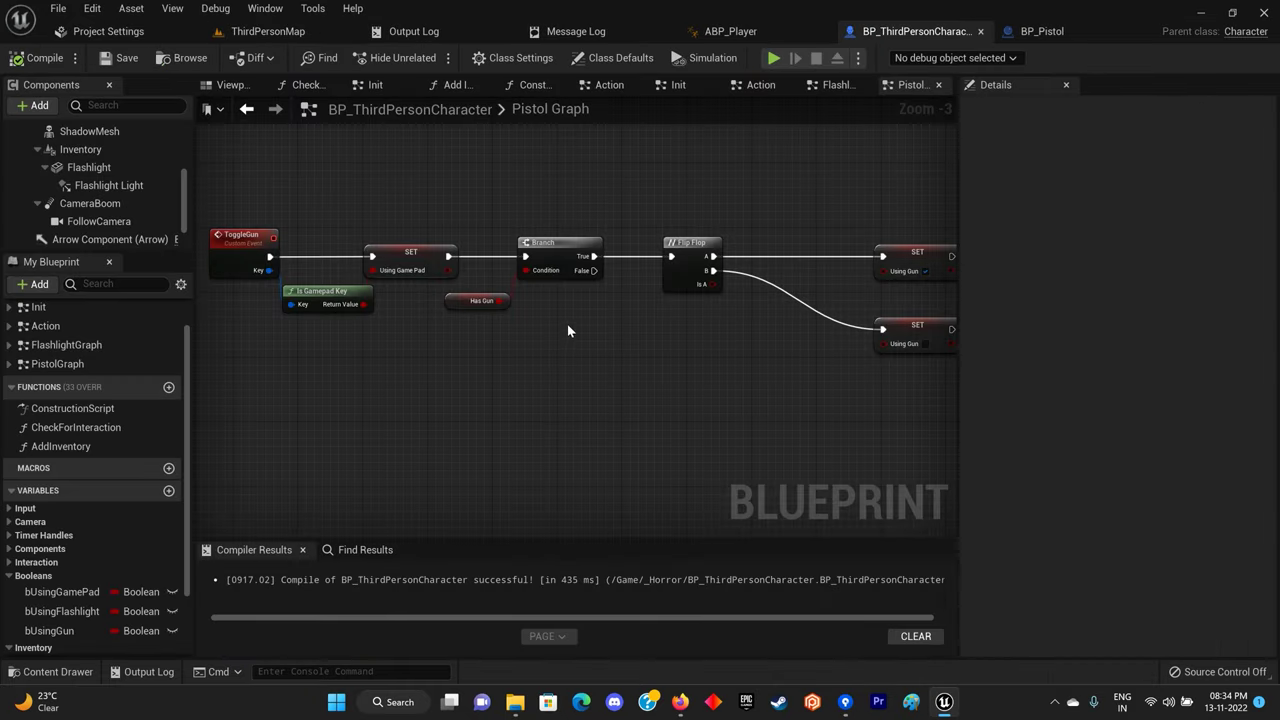
pyautogui.scroll(-2, 567, 324)
pyautogui.scroll(-1, 533, 375)
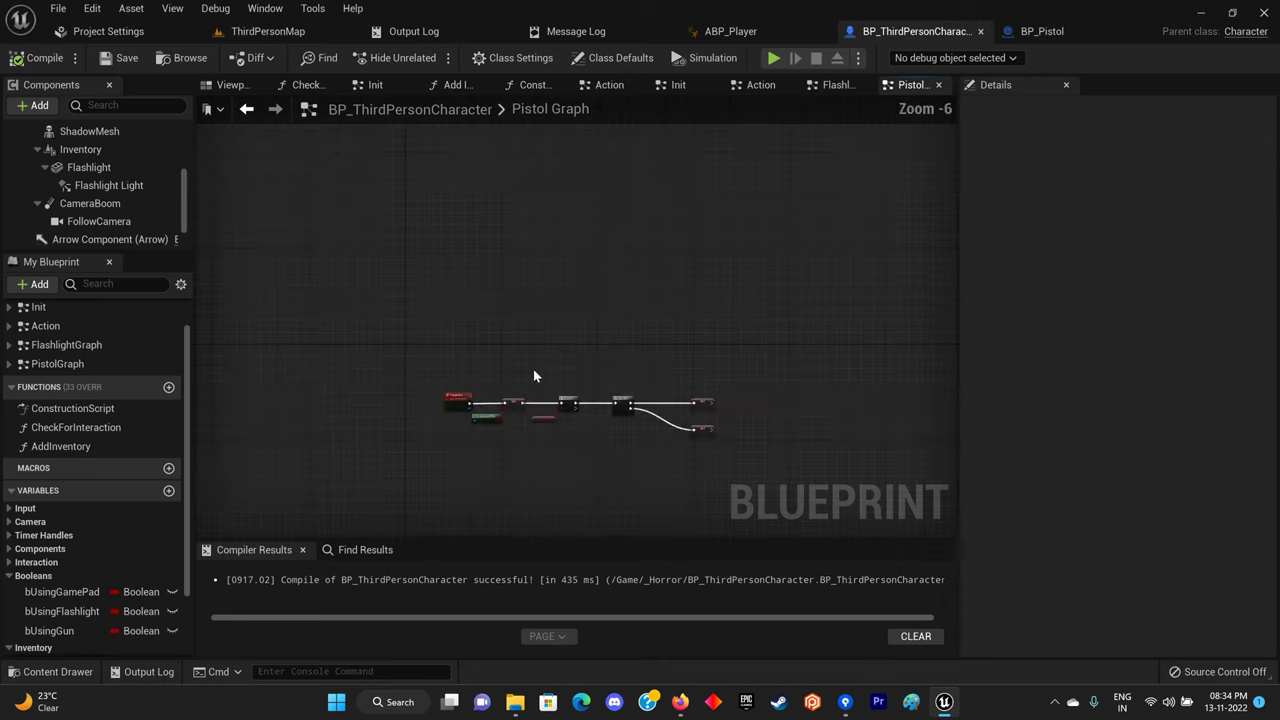
pyautogui.doubleClick(82, 327)
pyautogui.scroll(2, 545, 404)
pyautogui.scroll(2, 496, 335)
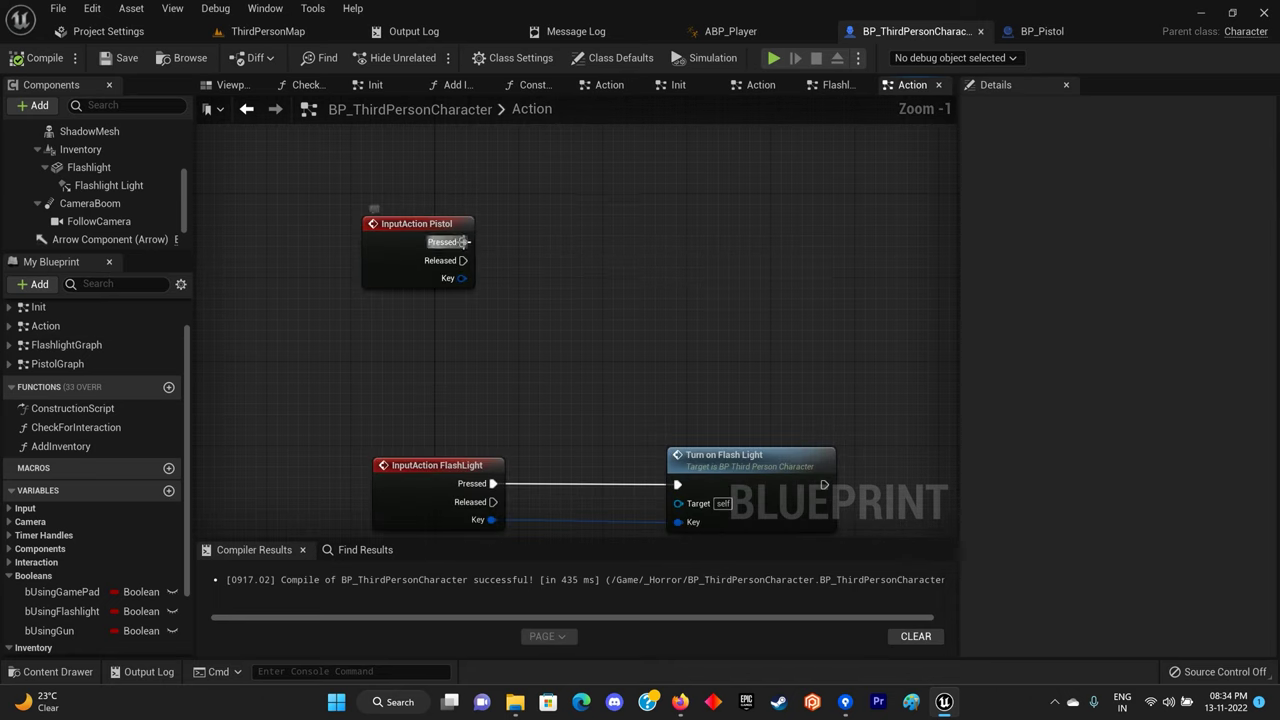
# Call Toggle Gun from InputAction Pistol's Pressed pin, then launch a play test.
pyautogui.moveTo(682, 261); pyautogui.dragTo(673, 262)
pyautogui.write('toggle')
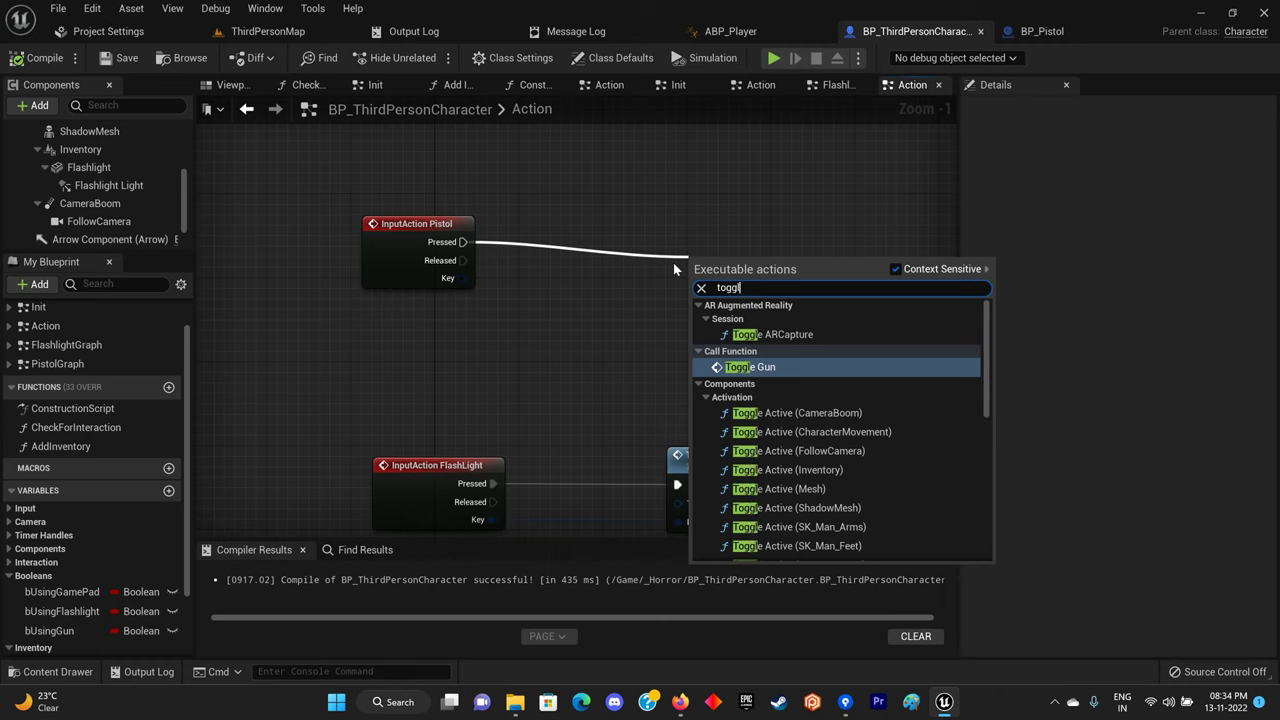
pyautogui.press('Up')
pyautogui.press('Down')
pyautogui.press('Return')
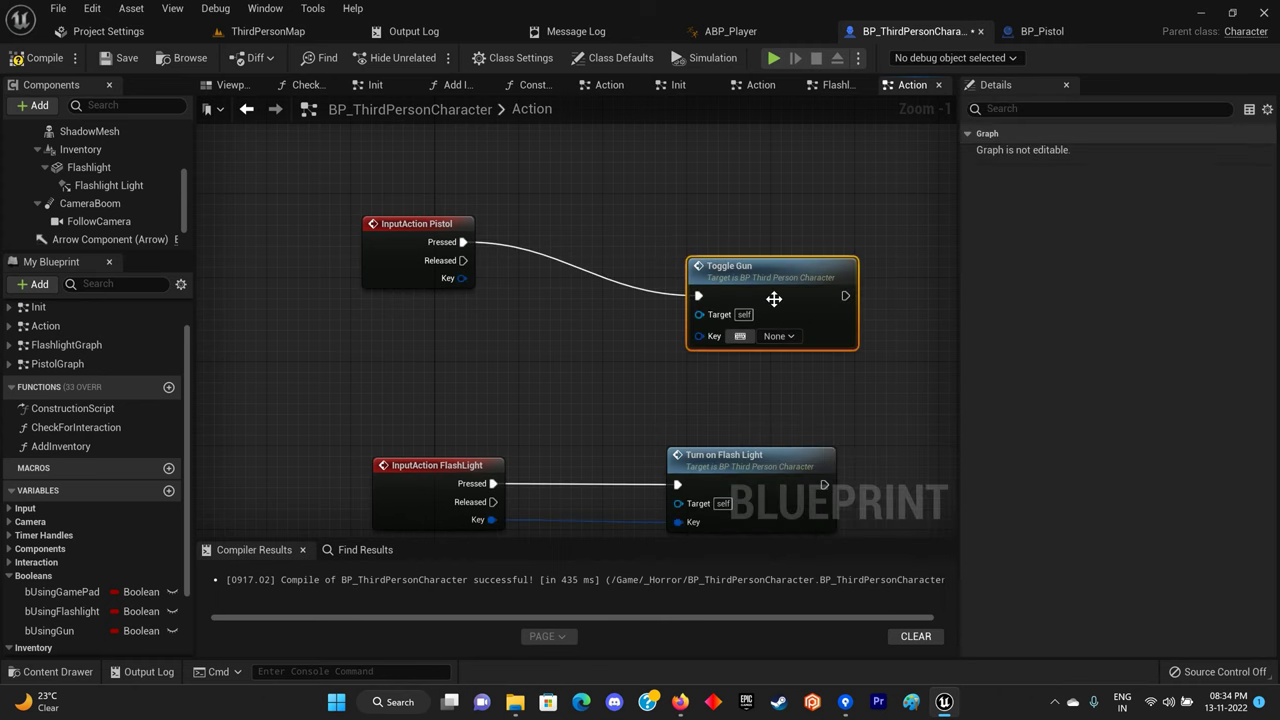
pyautogui.moveTo(473, 278); pyautogui.dragTo(450, 287)
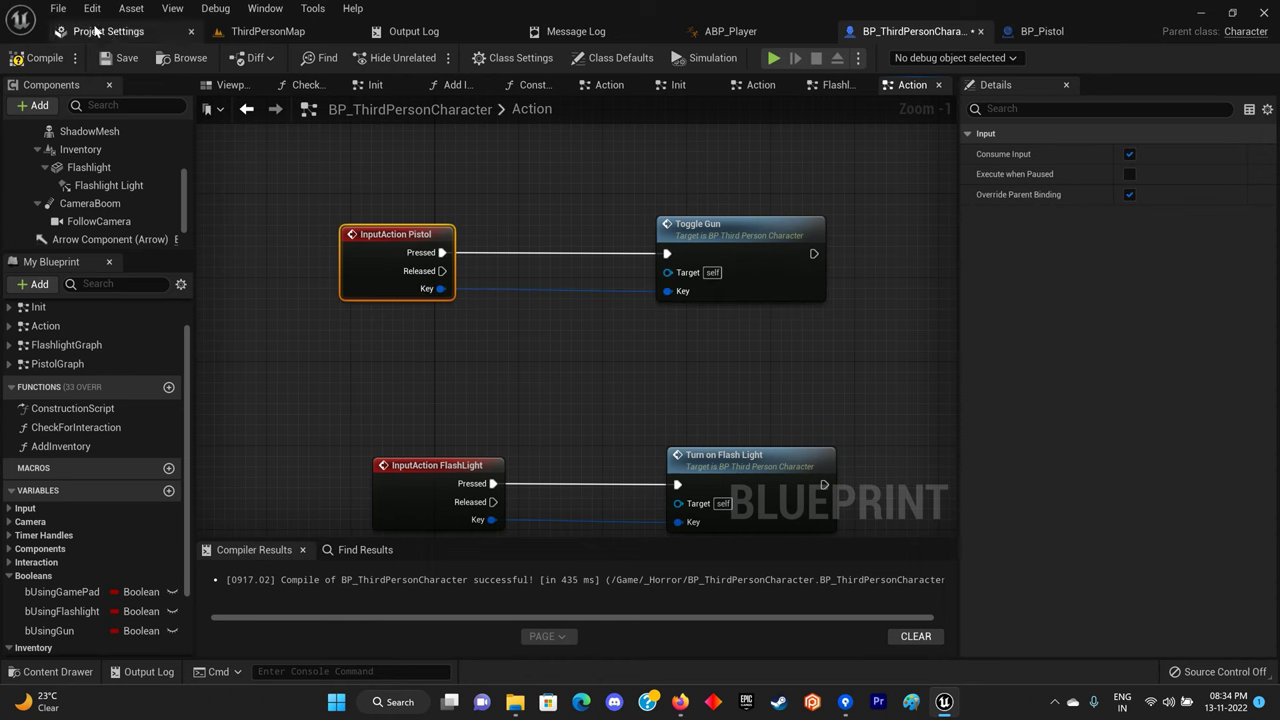
pyautogui.click(775, 58)
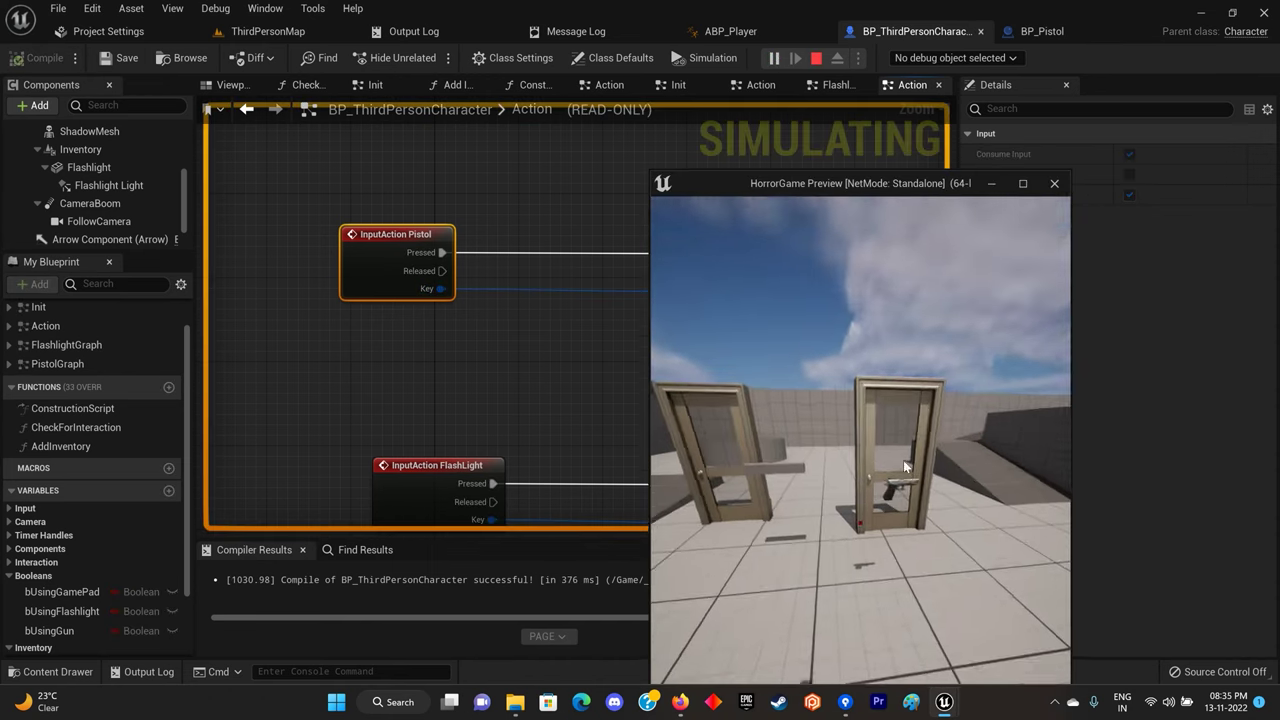
# Playtest the level, pick up the pistol with E, stop, and open the Content Drawer.
pyautogui.press('Escape')
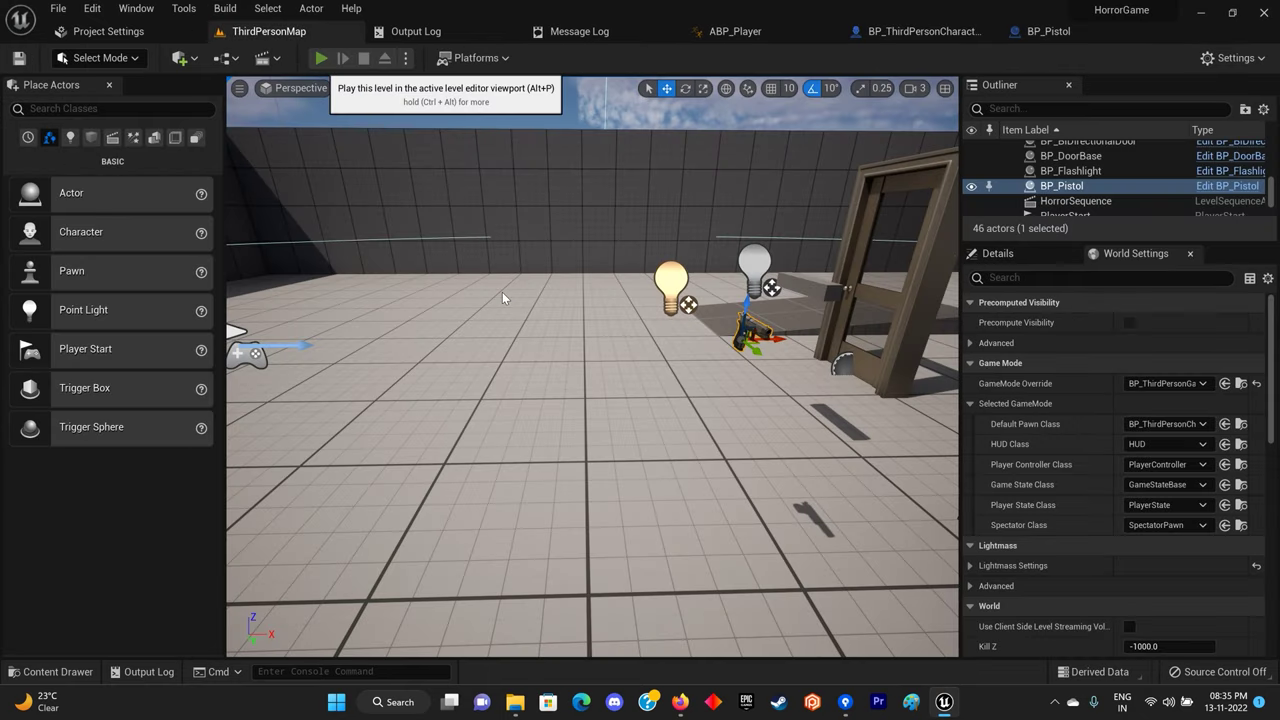
pyautogui.click(322, 60)
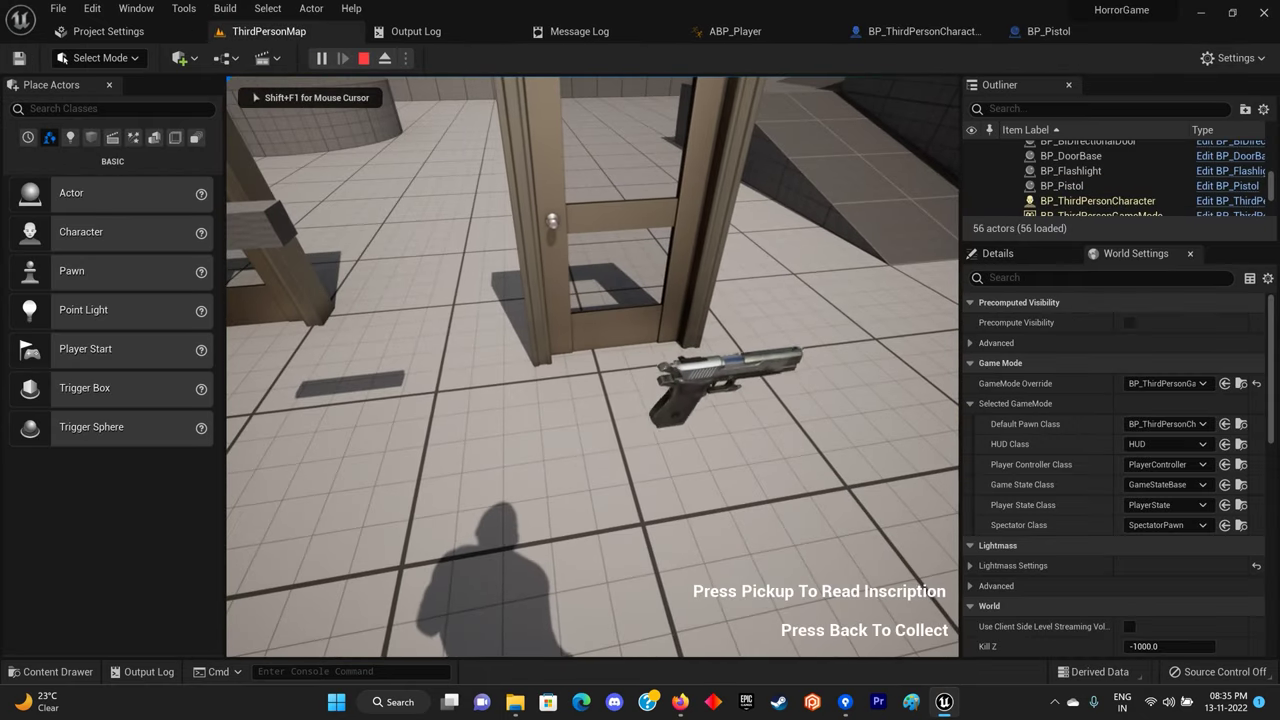
pyautogui.press('e')
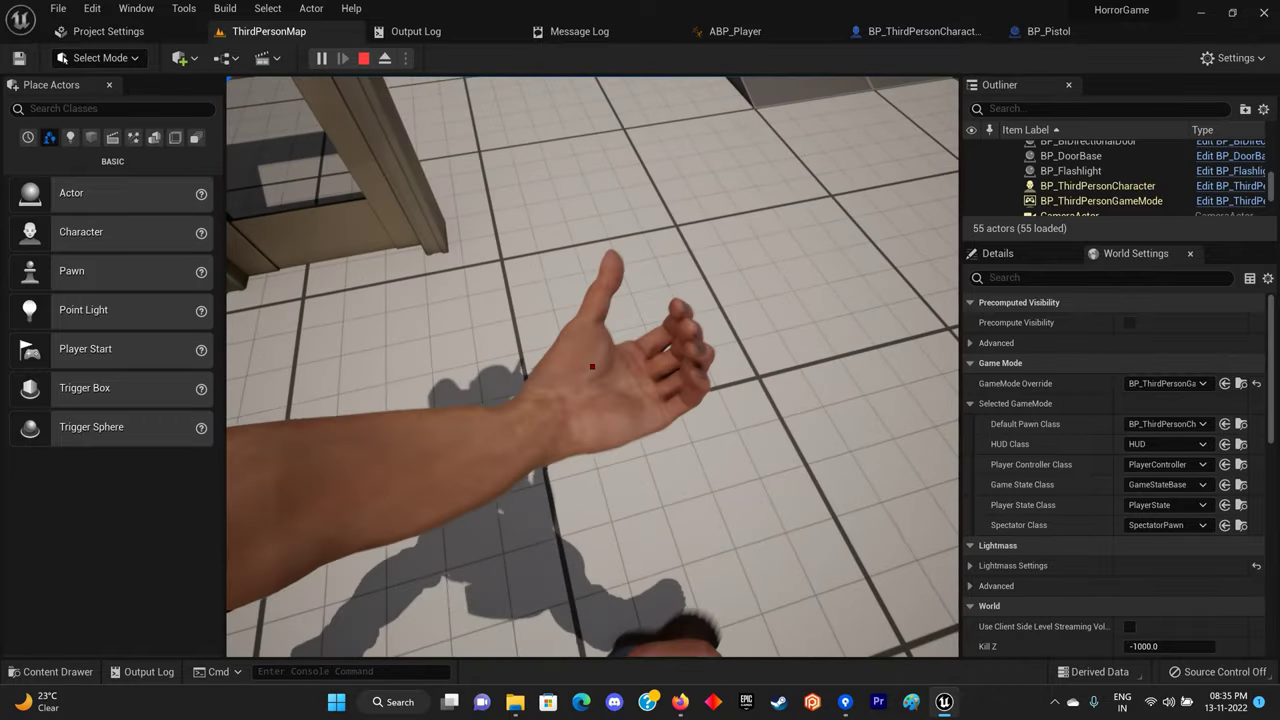
pyautogui.press('Escape')
pyautogui.hotkey('ctrl', 'space')
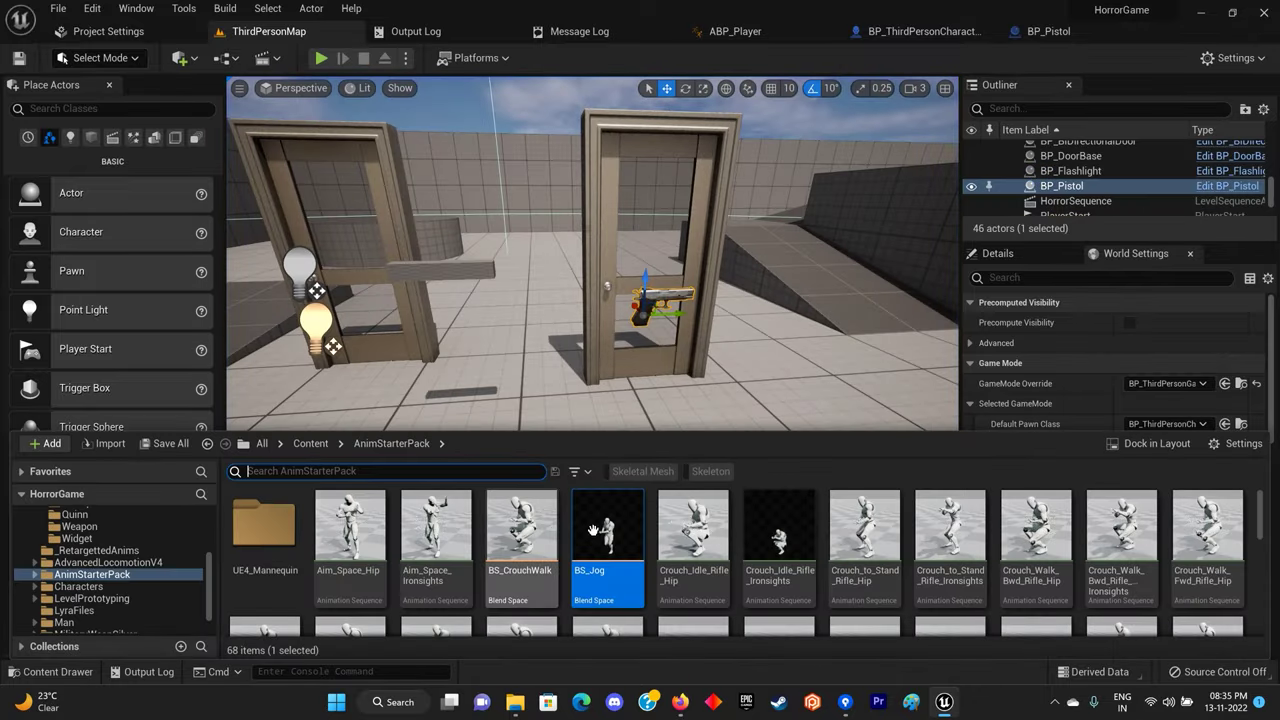
# In BS_Jog, enable Snap to Grid and Wrap Input on both Direction and Speed axes.
pyautogui.doubleClick(601, 537)
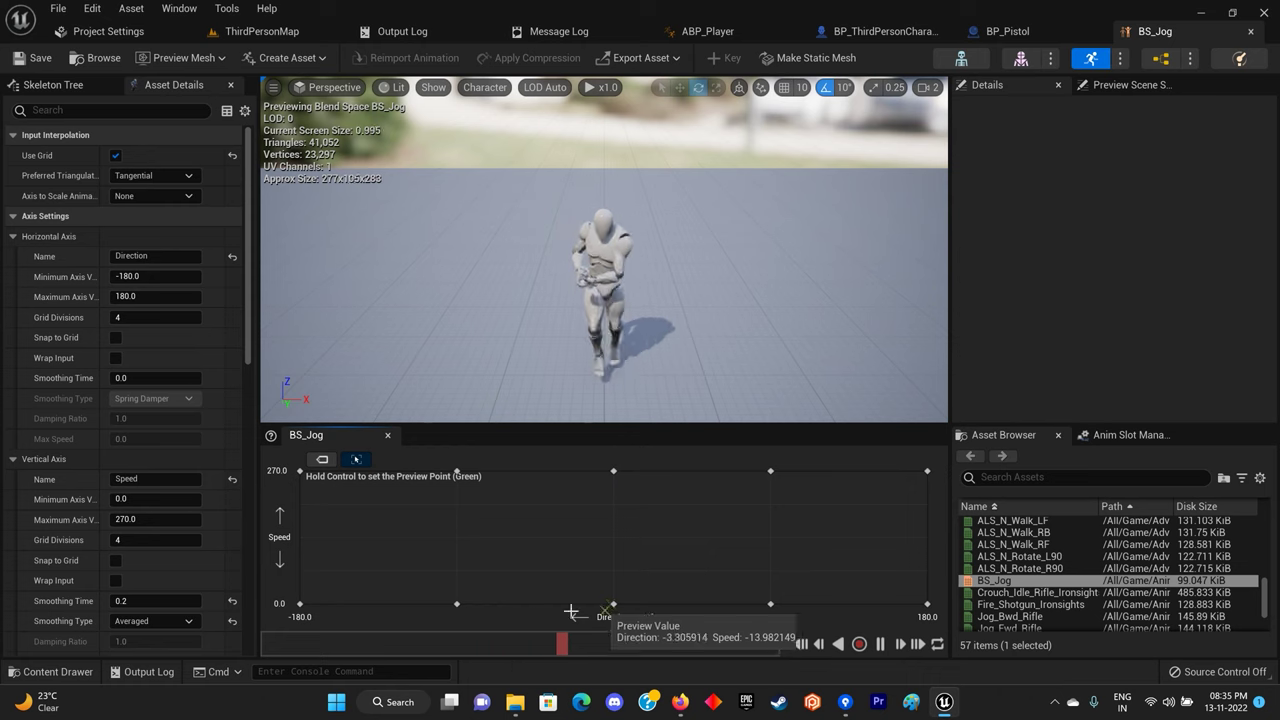
pyautogui.moveTo(613, 603)
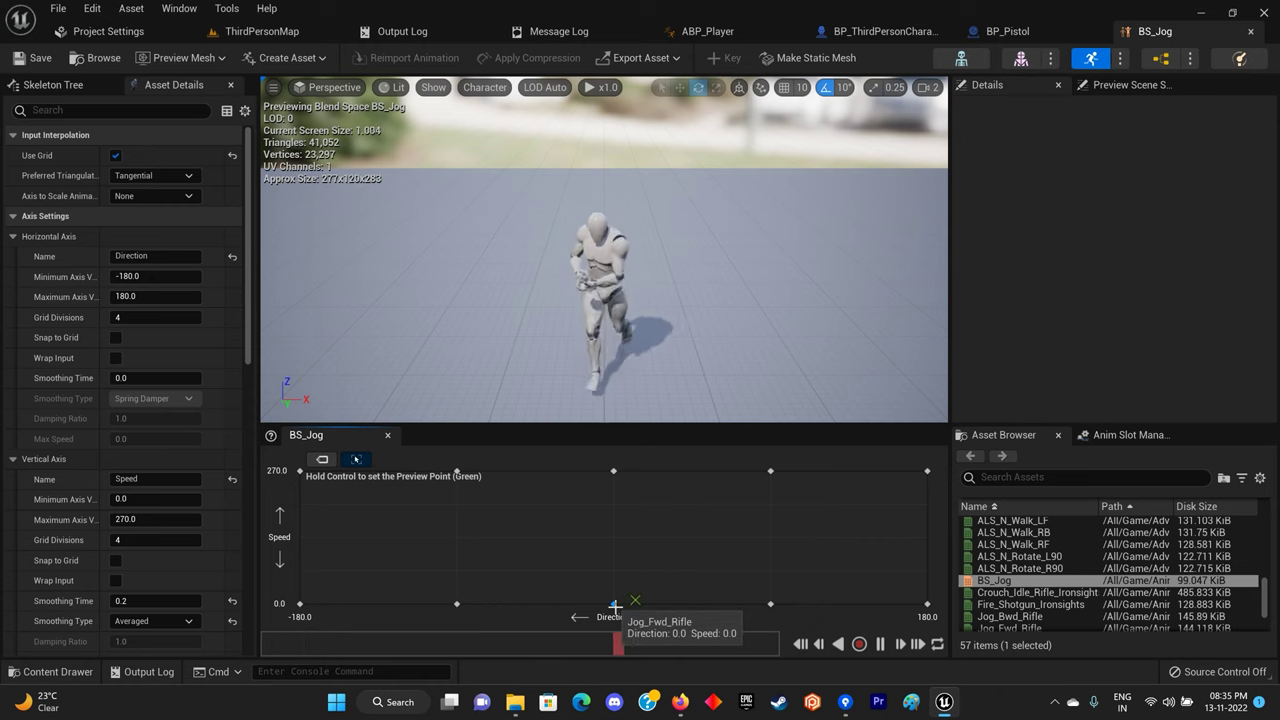
pyautogui.click(115, 337)
pyautogui.click(115, 357)
pyautogui.click(115, 560)
pyautogui.click(115, 580)
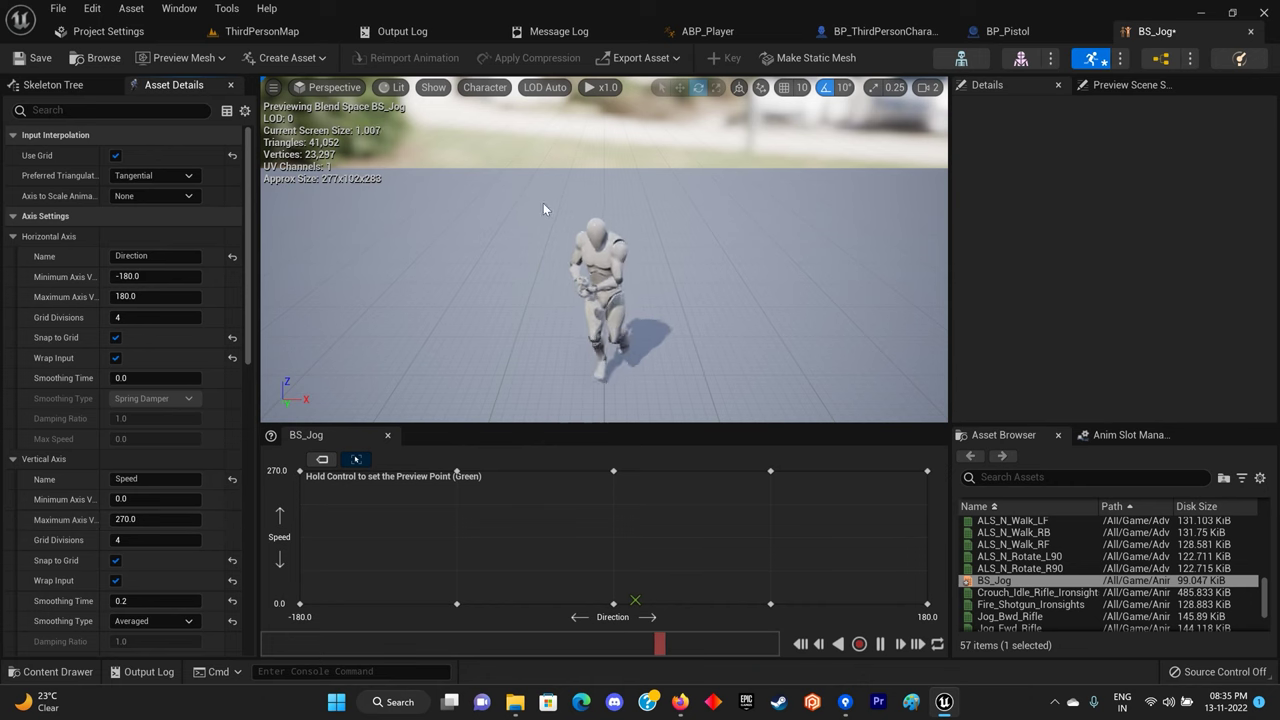
# Open the ABS_IdleWalkRun blend space from Content > _Horror > Animations.
pyautogui.click(262, 31)
pyautogui.hotkey('ctrl', 'space')
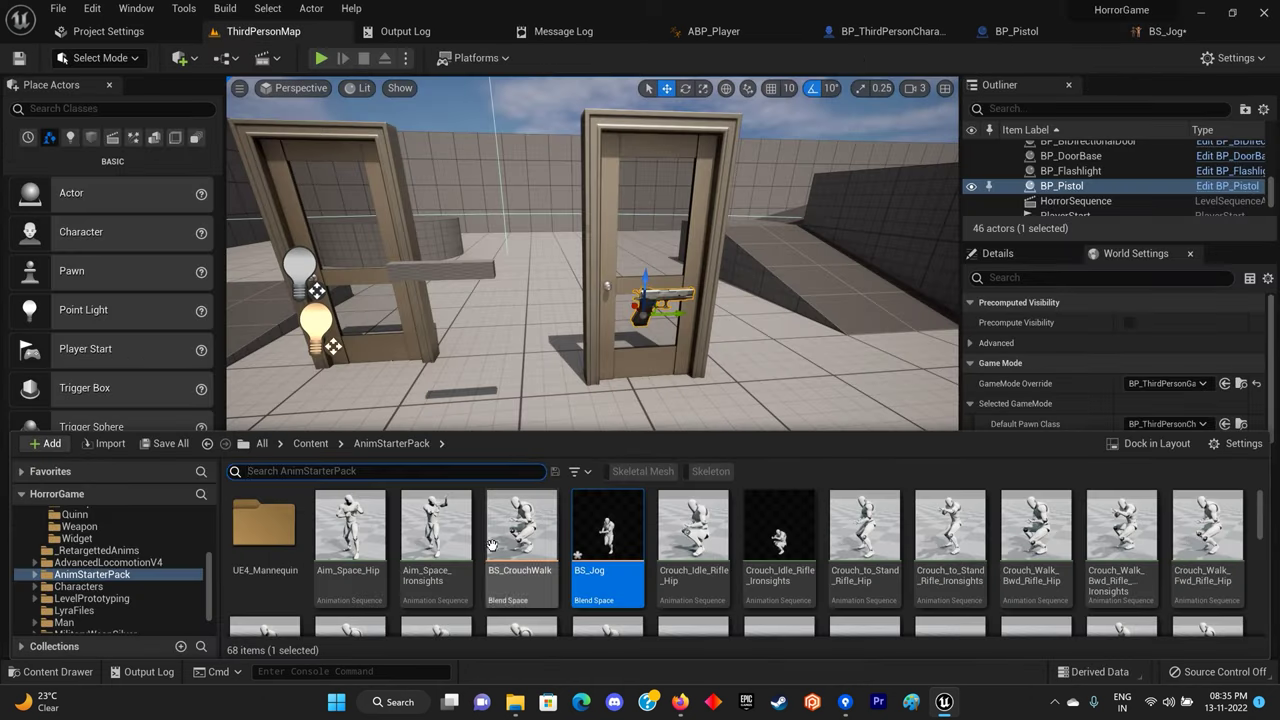
pyautogui.click(310, 443)
pyautogui.doubleClick(255, 525)
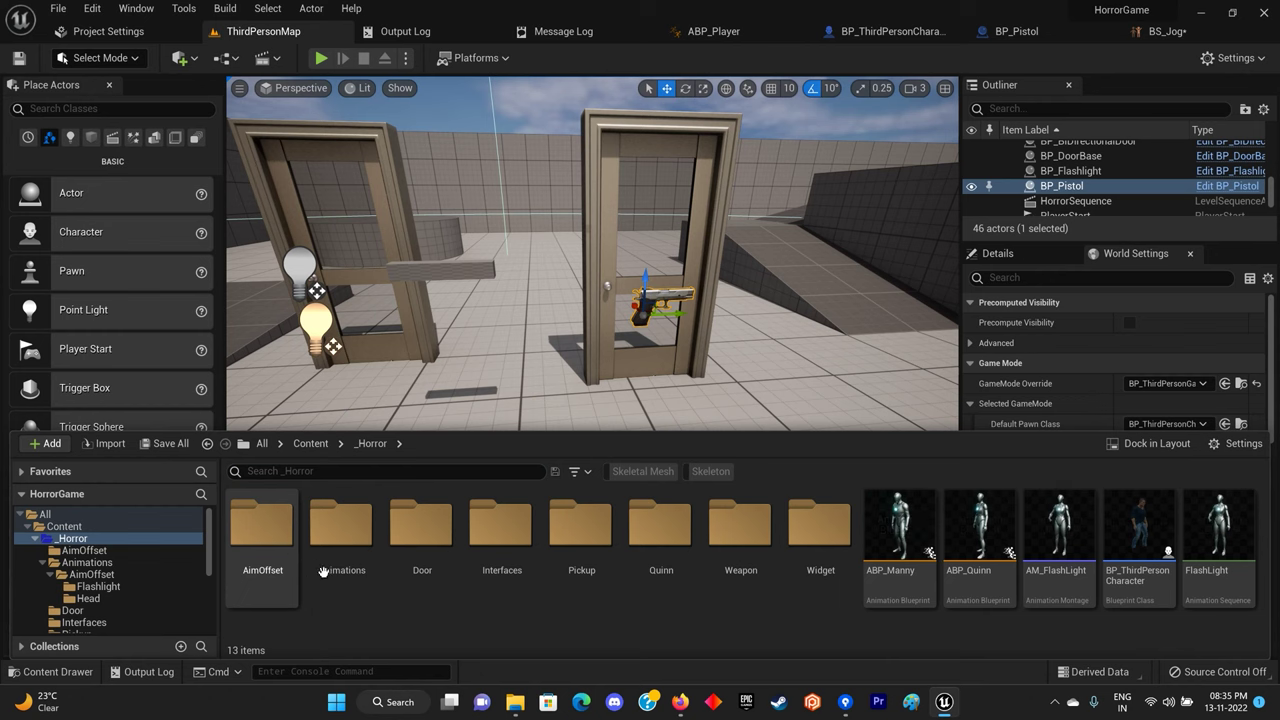
pyautogui.click(348, 572)
pyautogui.doubleClick(348, 572)
pyautogui.click(540, 548)
pyautogui.doubleClick(540, 548)
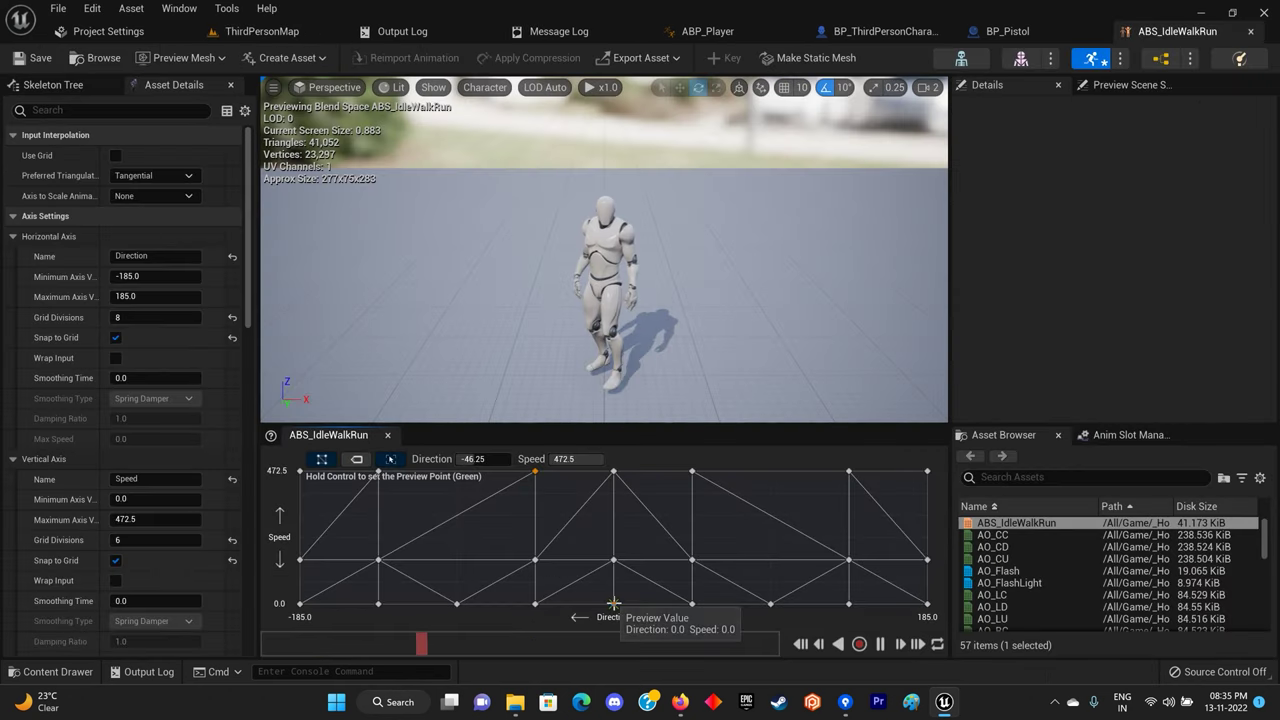
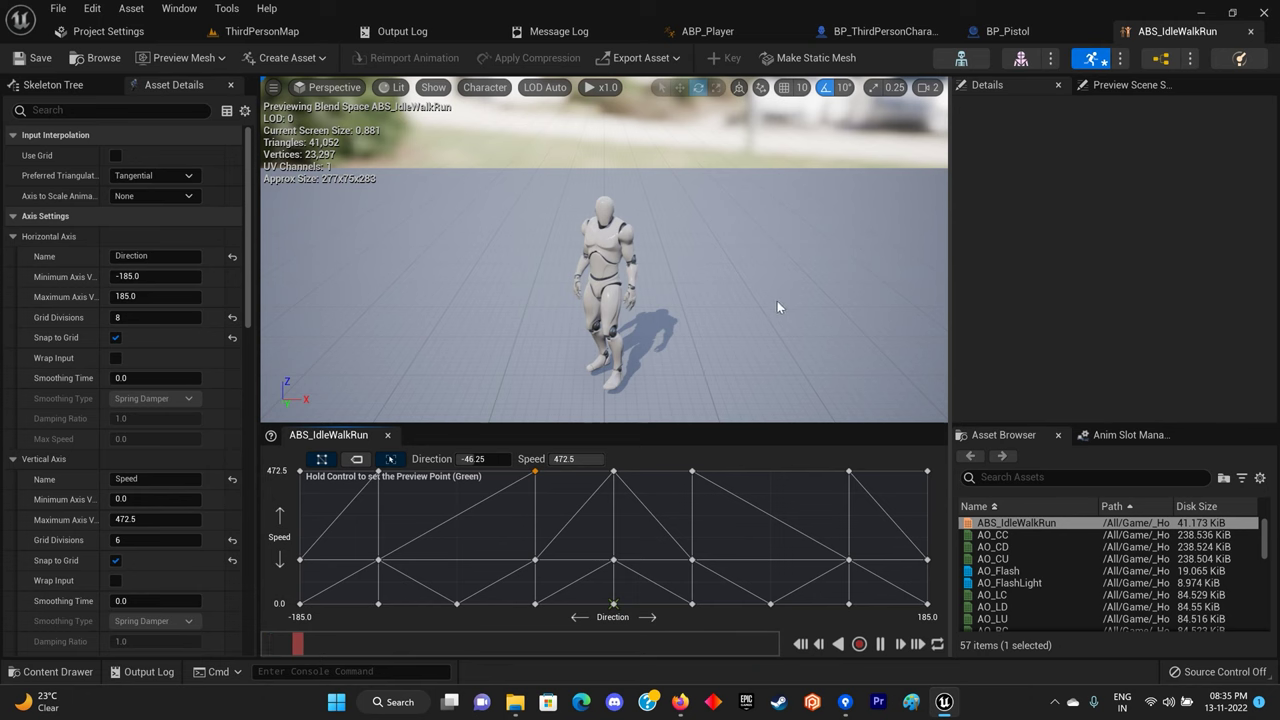
# Open the BS_Jog blend space from Content > AnimStarterPack in the Content Drawer.
pyautogui.hotkey('ctrl', 'space')
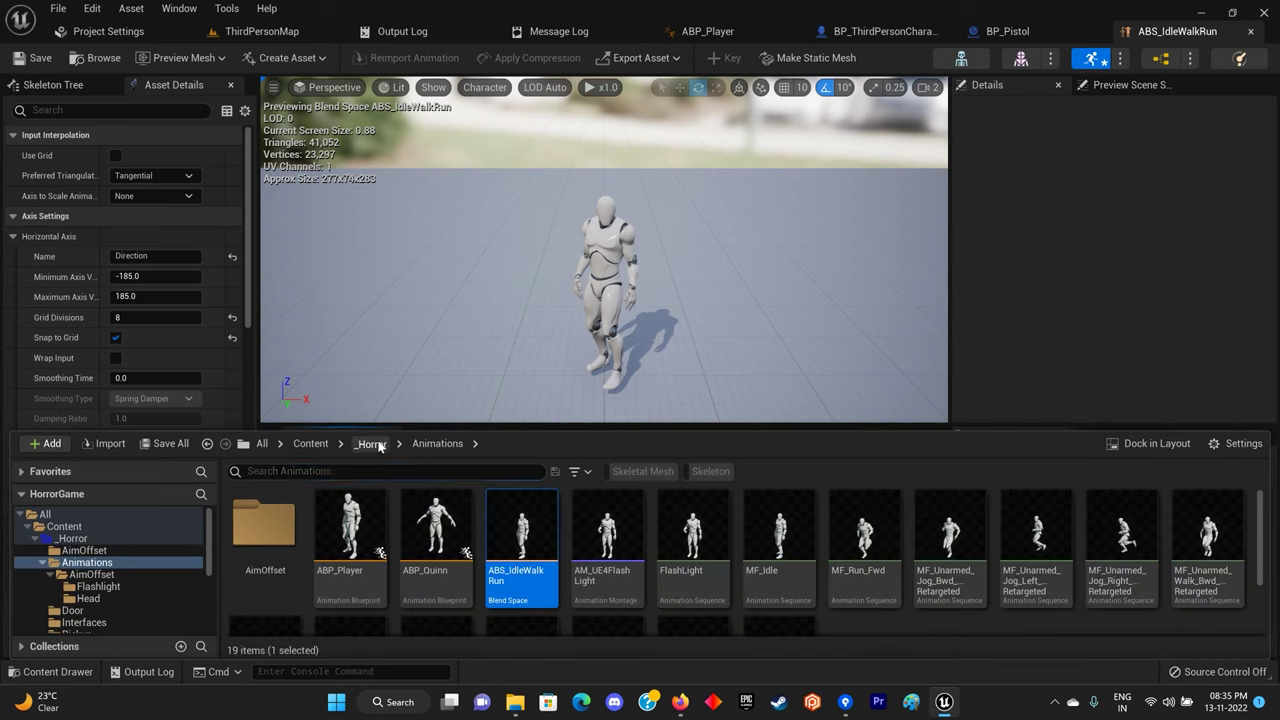
pyautogui.click(372, 444)
pyautogui.click(310, 443)
pyautogui.doubleClick(492, 525)
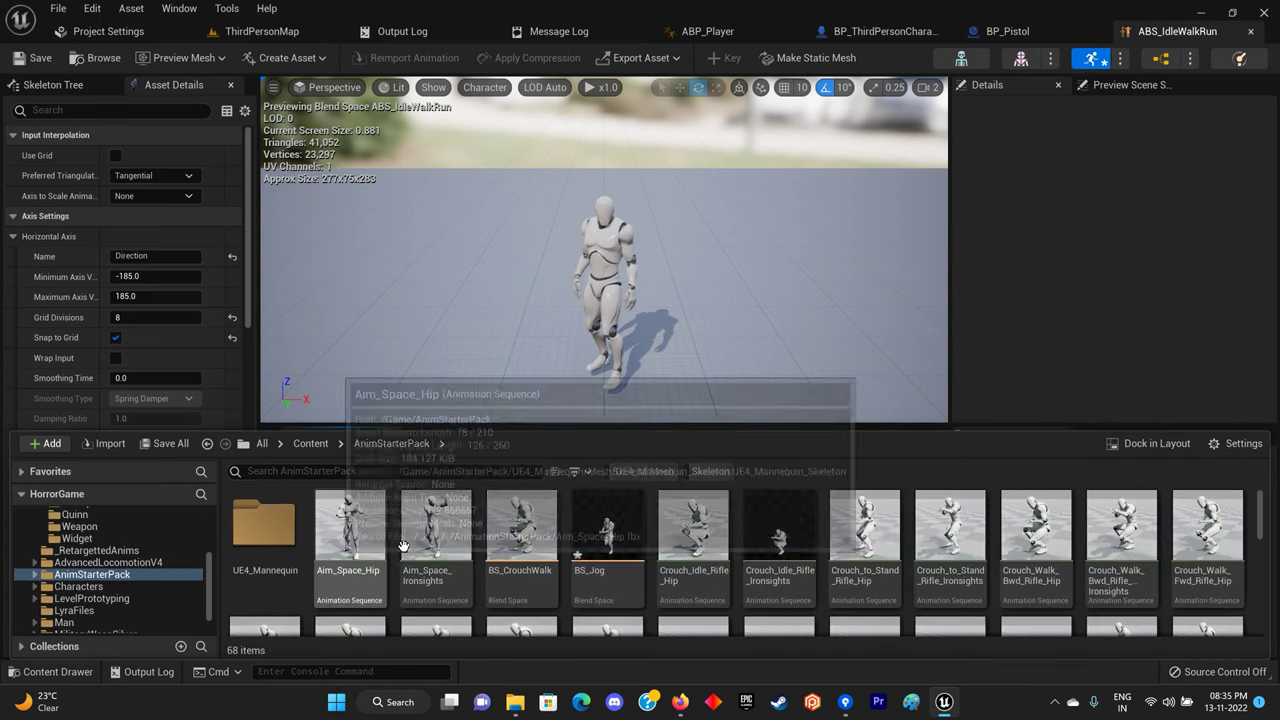
pyautogui.doubleClick(607, 527)
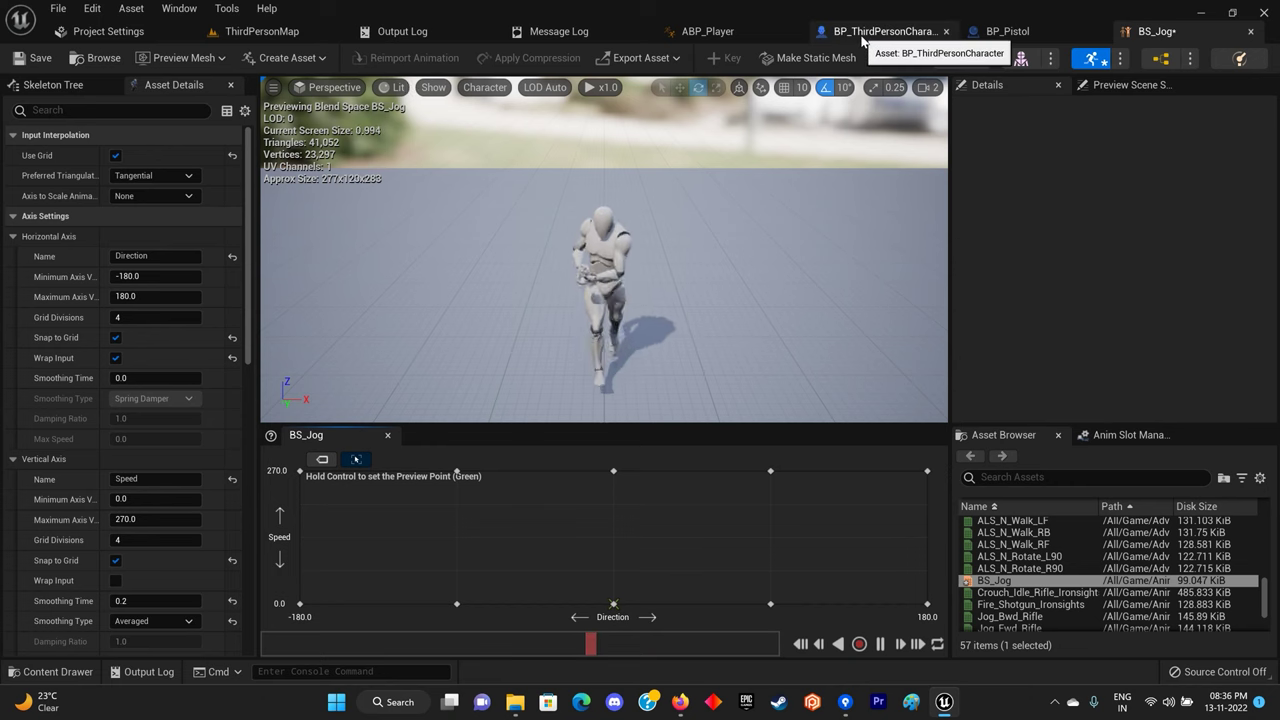
# In ABP_Player's Walk / Run state, wire Ground Speed into the blend space's Speed input.
pyautogui.click(712, 31)
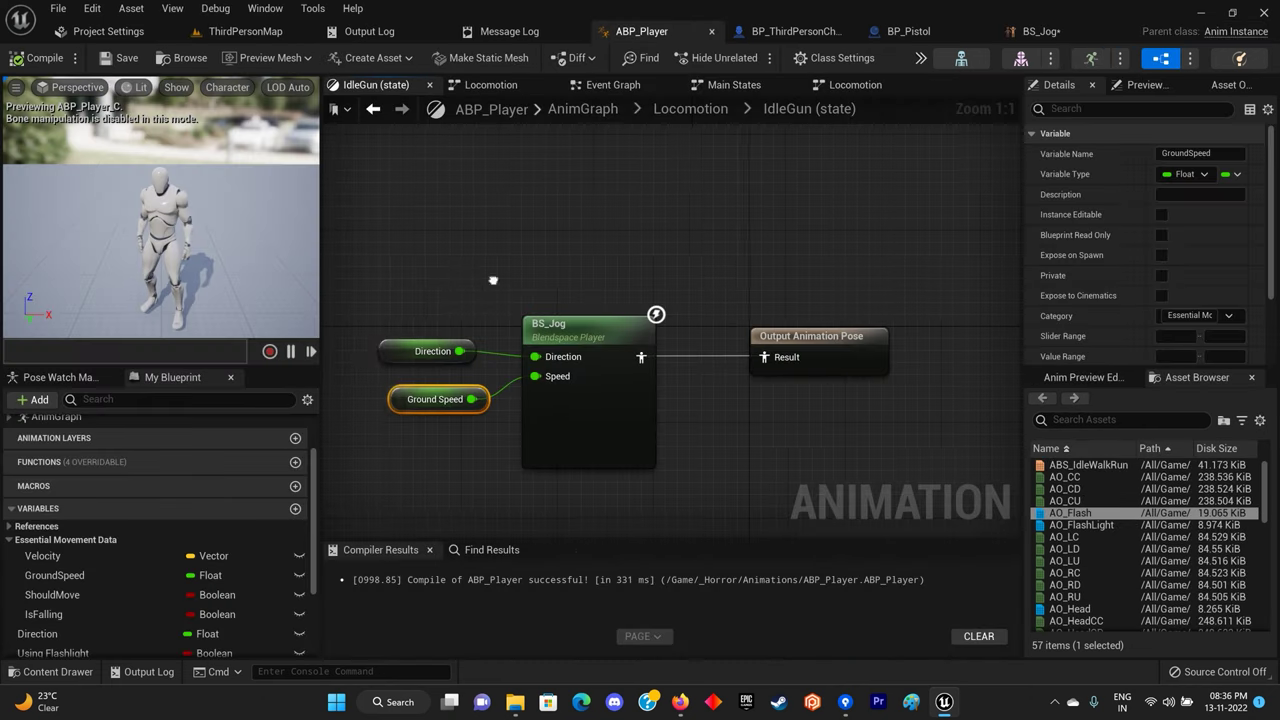
pyautogui.click(690, 108)
pyautogui.doubleClick(557, 317)
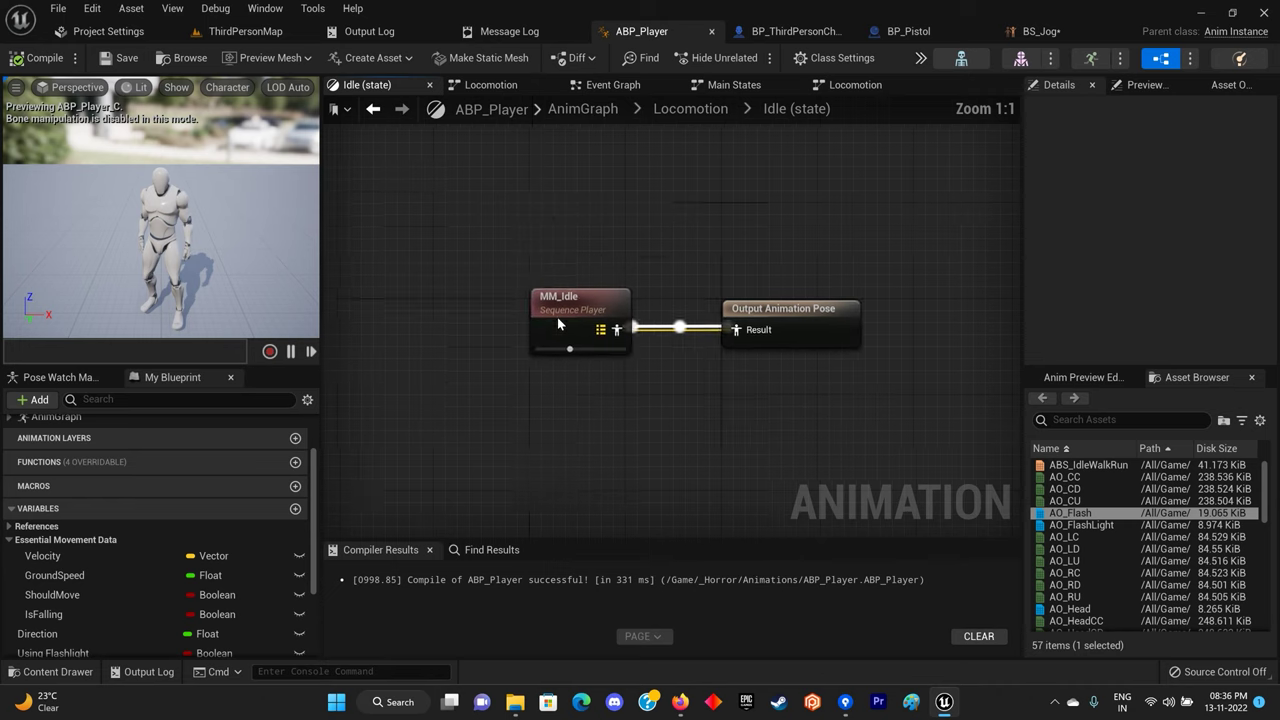
pyautogui.click(690, 108)
pyautogui.moveTo(729, 306); pyautogui.dragTo(574, 322, button='right')
pyautogui.doubleClick(814, 306)
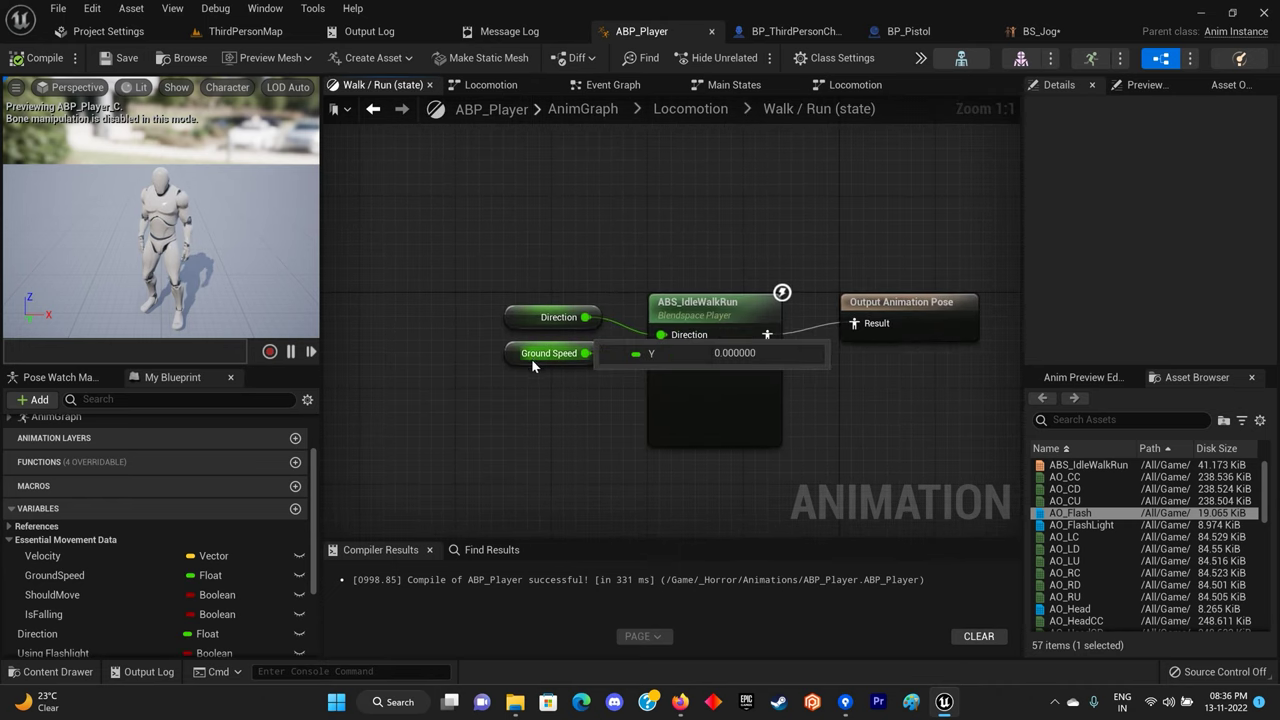
pyautogui.moveTo(585, 353); pyautogui.dragTo(661, 354)
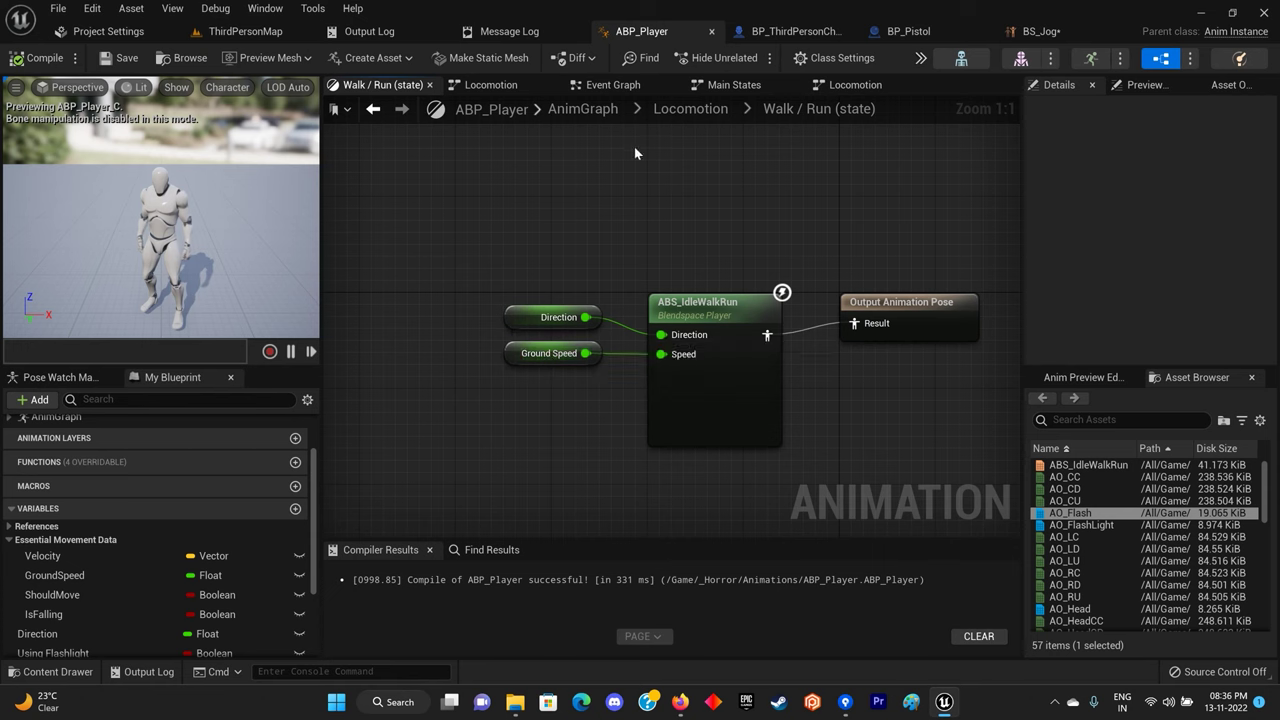
# Open the IdleGun state graph and inspect the Ground Speed variable's settings.
pyautogui.click(701, 114)
pyautogui.moveTo(715, 244); pyautogui.dragTo(650, 303, button='right')
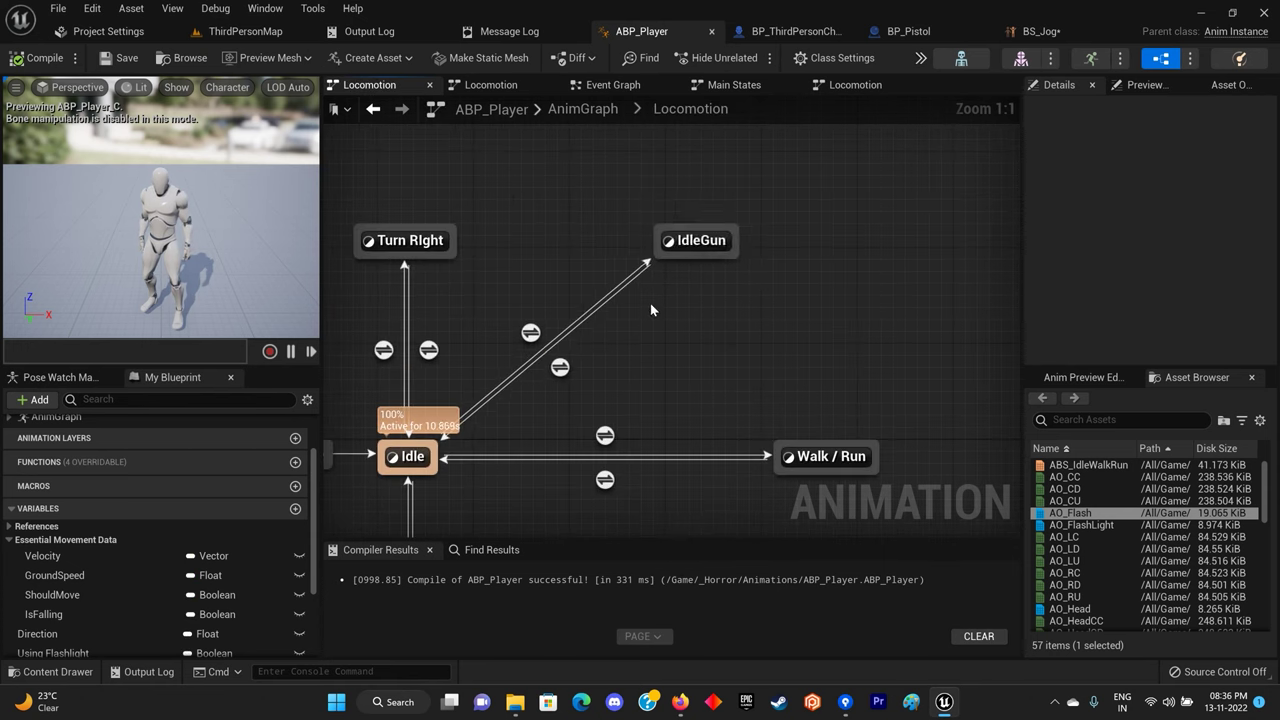
pyautogui.doubleClick(694, 243)
pyautogui.click(512, 367)
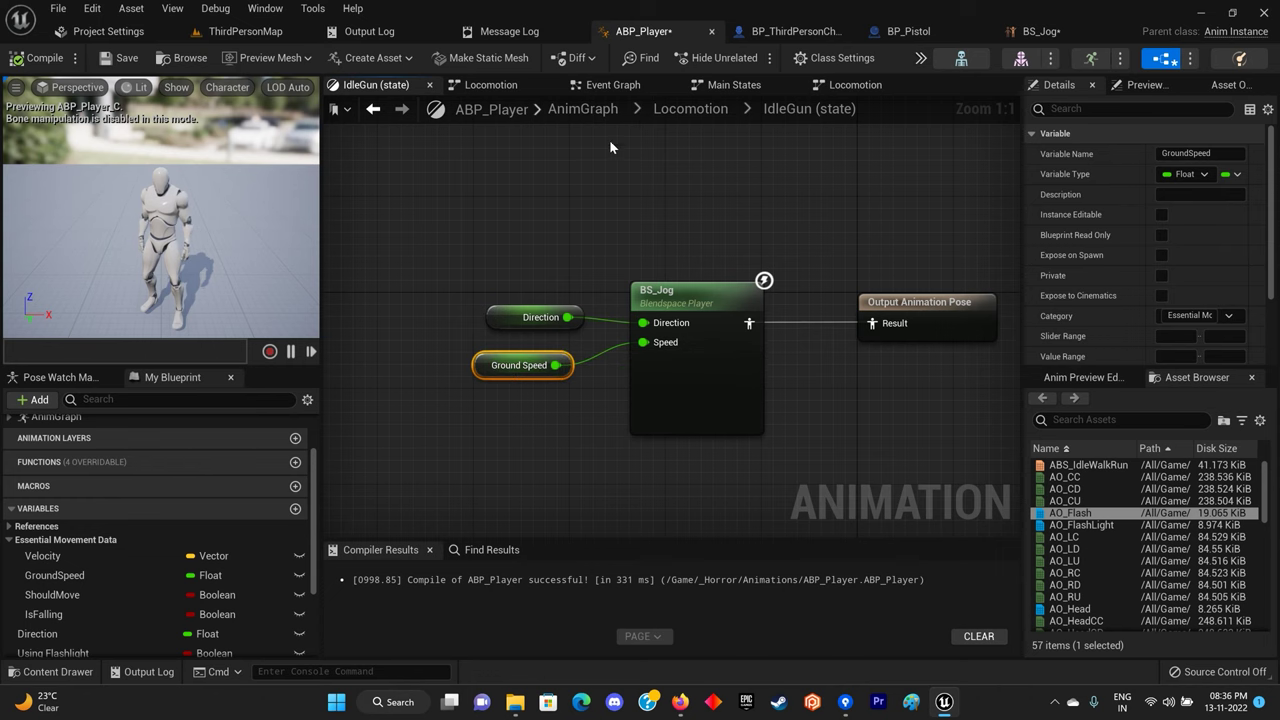
pyautogui.click(703, 119)
# In the Event Graph, pull a new node off the Ground Speed SET node.
pyautogui.click(605, 85)
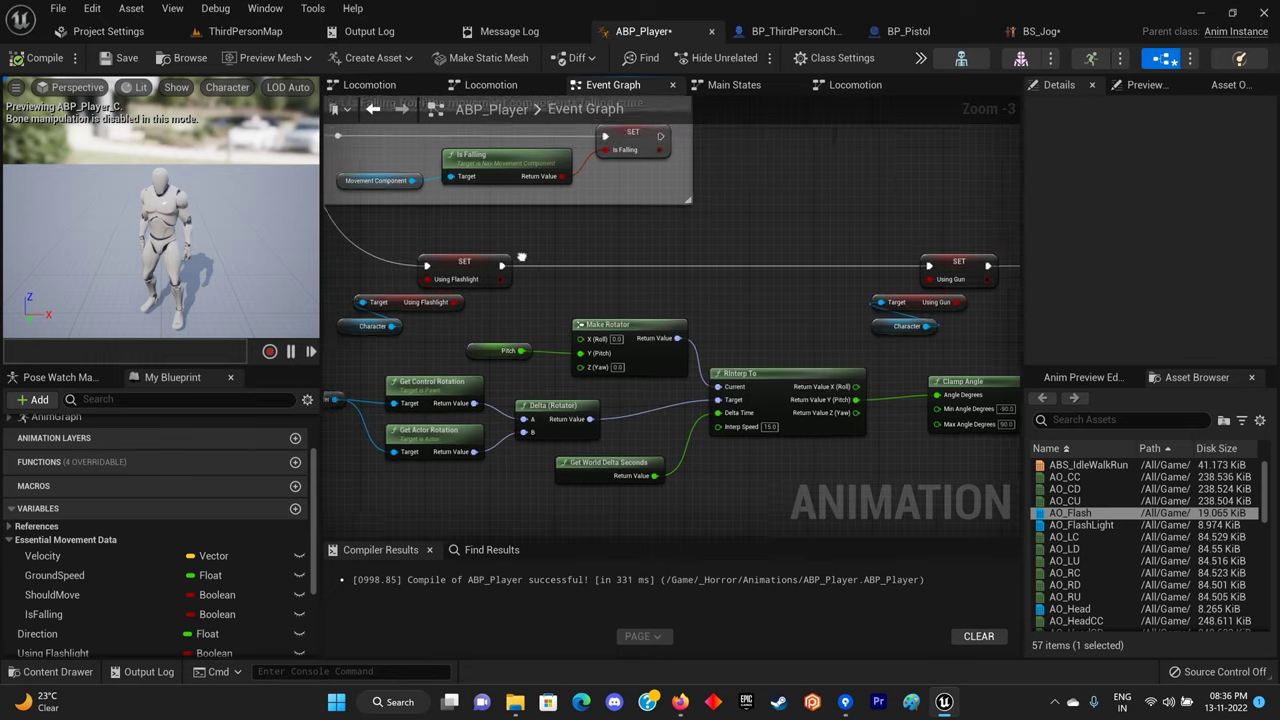
pyautogui.moveTo(521, 258); pyautogui.dragTo(773, 382, button='right')
pyautogui.scroll(-2, 655, 335)
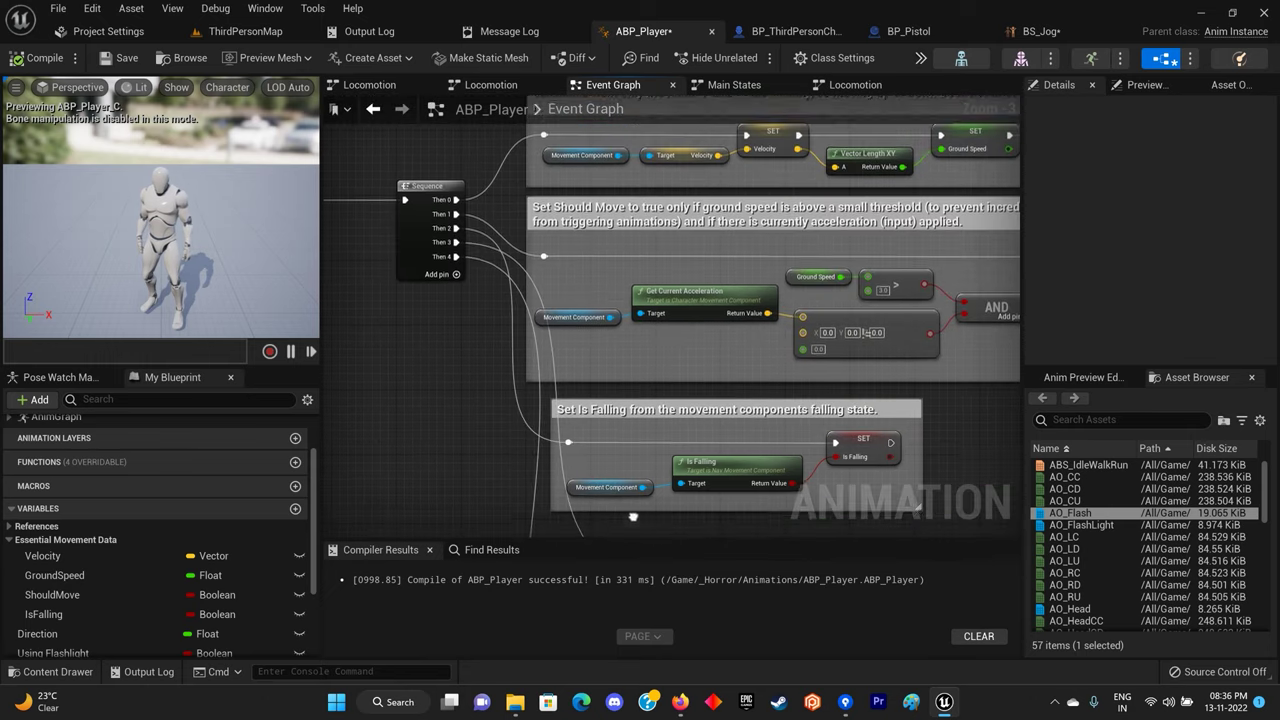
pyautogui.scroll(2, 624, 300)
pyautogui.scroll(-2, 624, 295)
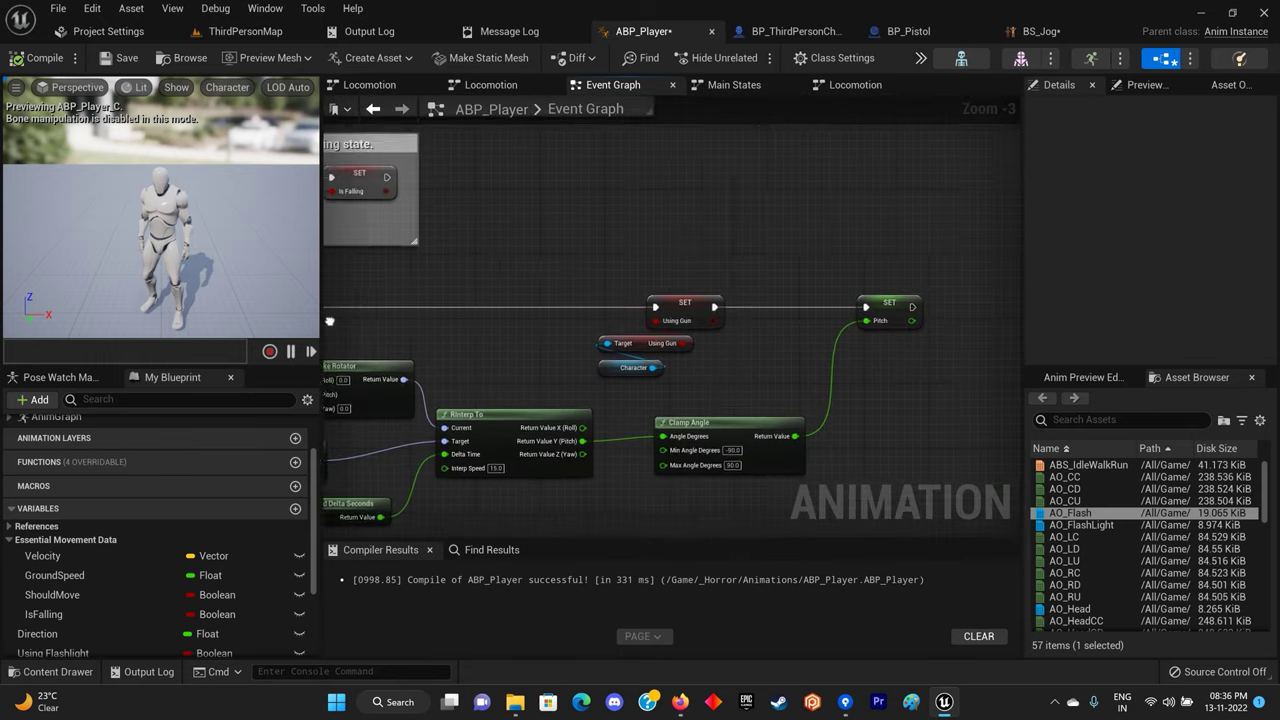
pyautogui.scroll(2, 764, 389)
pyautogui.scroll(-2, 764, 389)
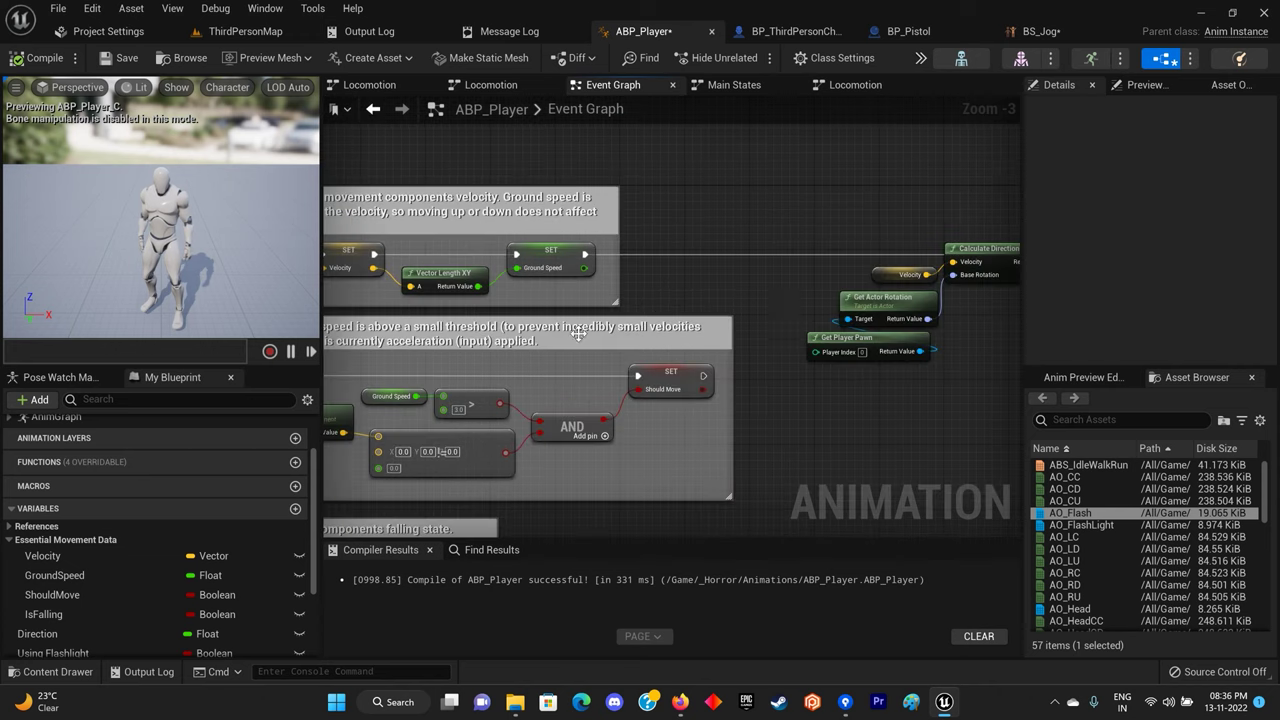
pyautogui.scroll(2, 507, 259)
pyautogui.moveTo(526, 260); pyautogui.dragTo(651, 268)
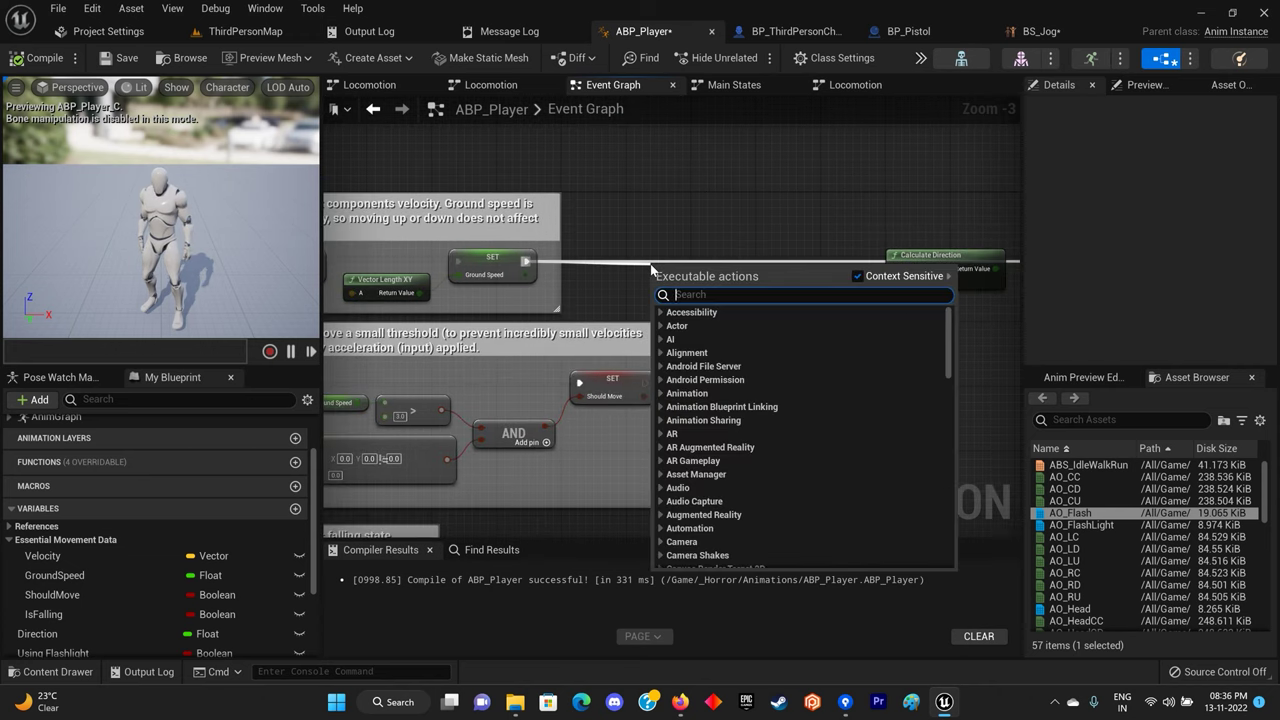
# Add a Print String of GroundSpeed after the SET node and compile ABP_Player.
pyautogui.write('print')
pyautogui.press('Return')
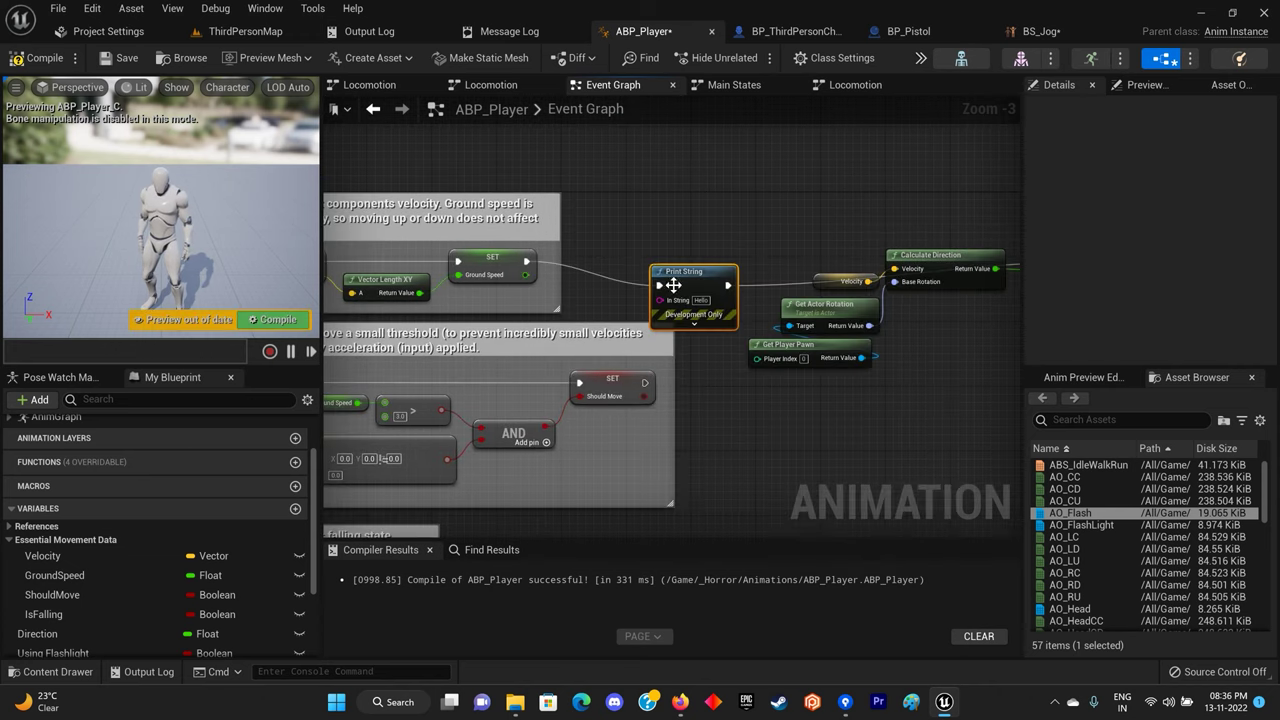
pyautogui.moveTo(668, 285); pyautogui.dragTo(676, 261)
pyautogui.moveTo(527, 274); pyautogui.dragTo(668, 275)
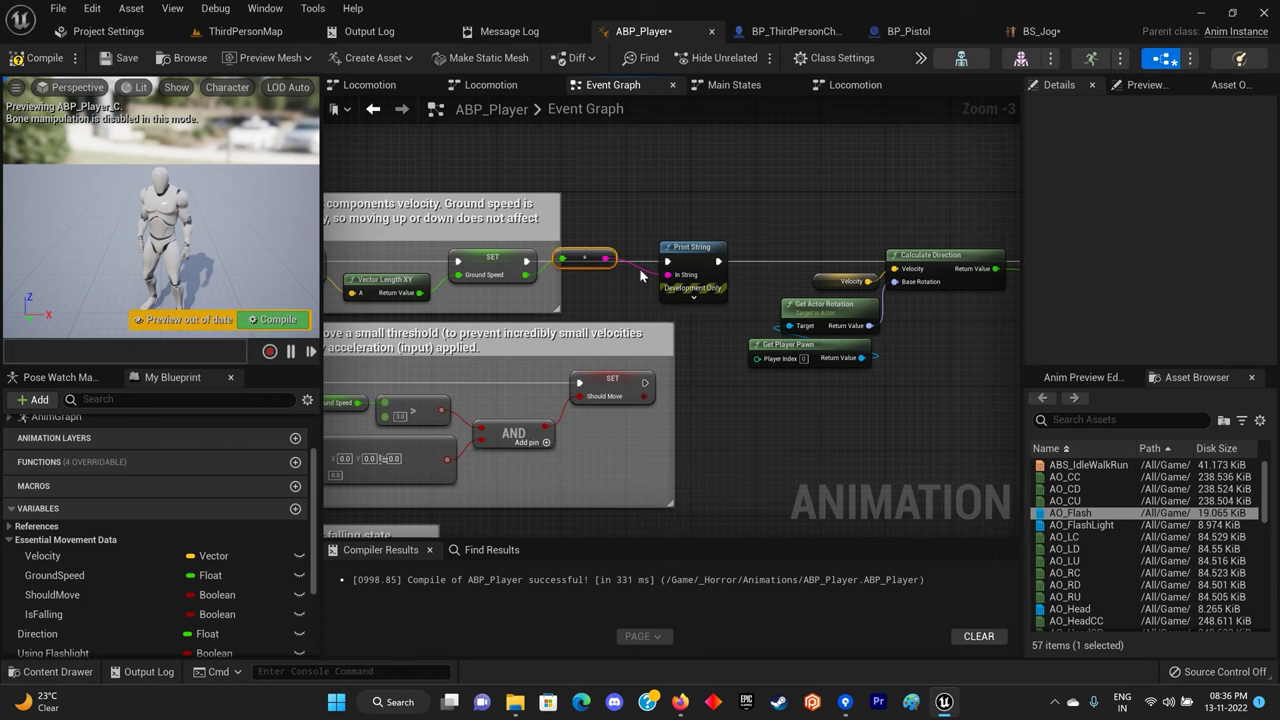
pyautogui.moveTo(595, 258); pyautogui.dragTo(595, 289)
pyautogui.click(38, 57)
# Play ThirdPersonMap, pick up the pistol, stop, and return to ABP_Player.
pyautogui.click(282, 32)
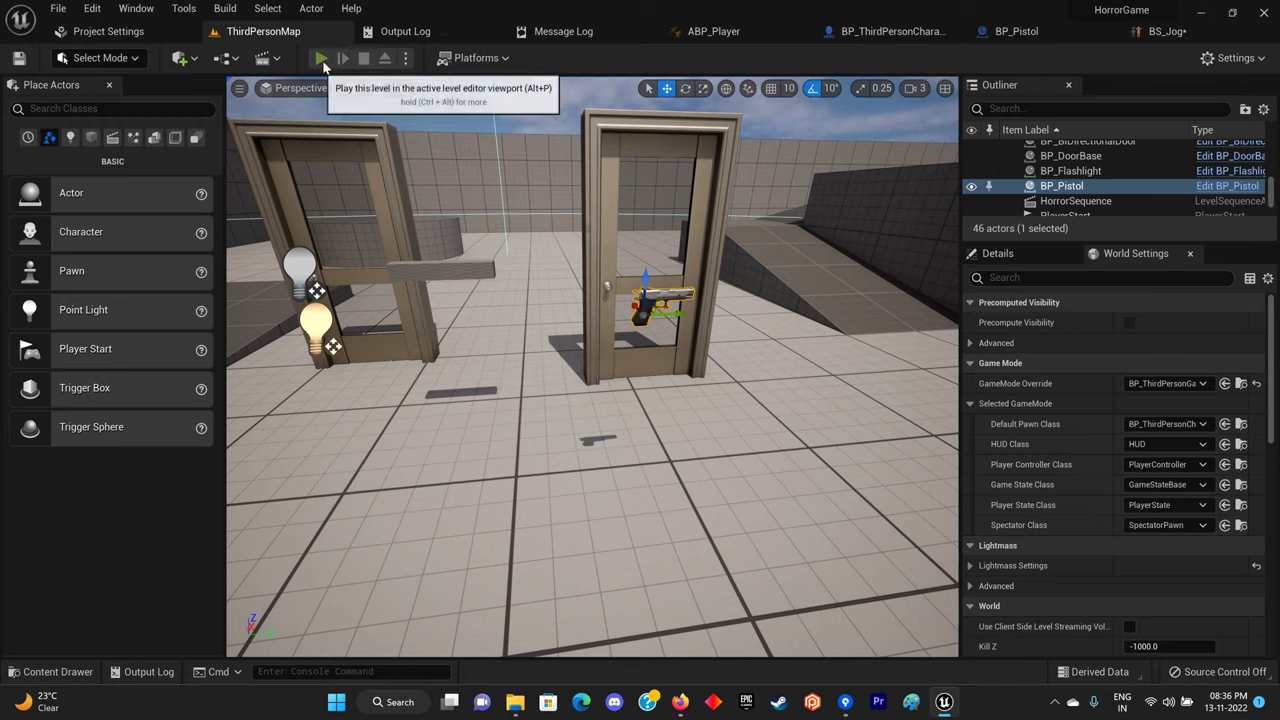
pyautogui.click(341, 50)
pyautogui.press('w')
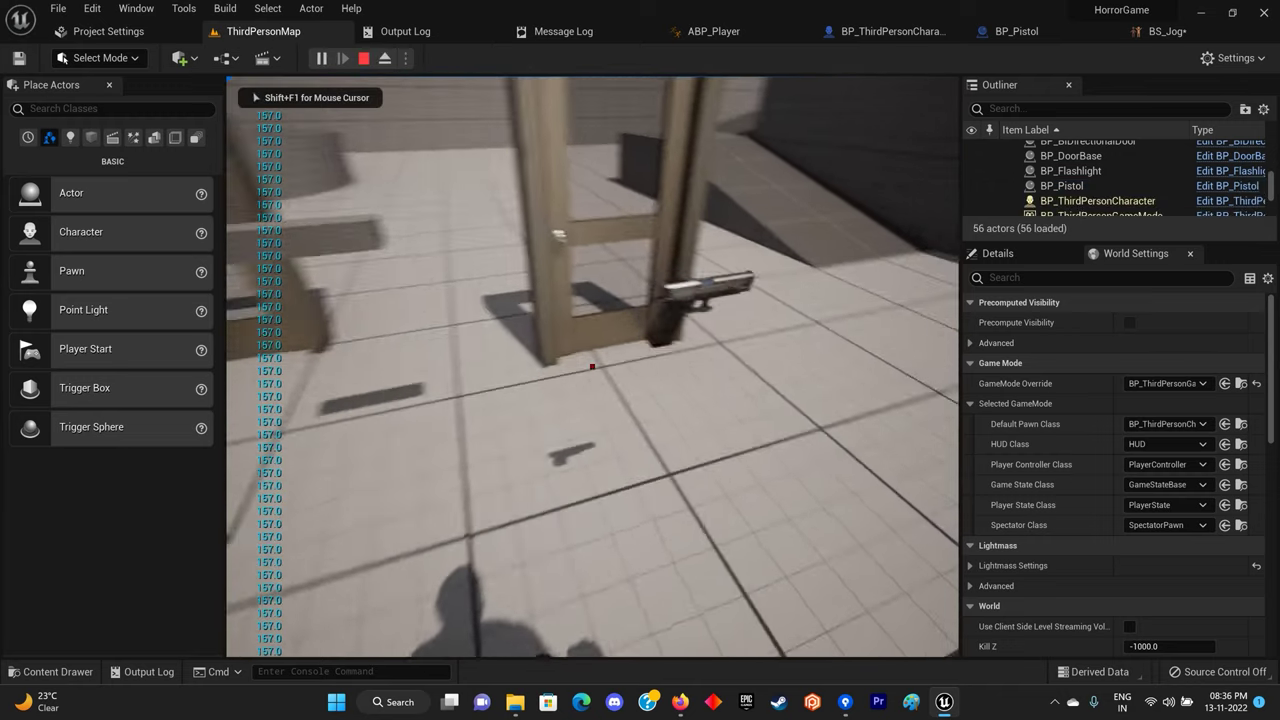
pyautogui.press('e')
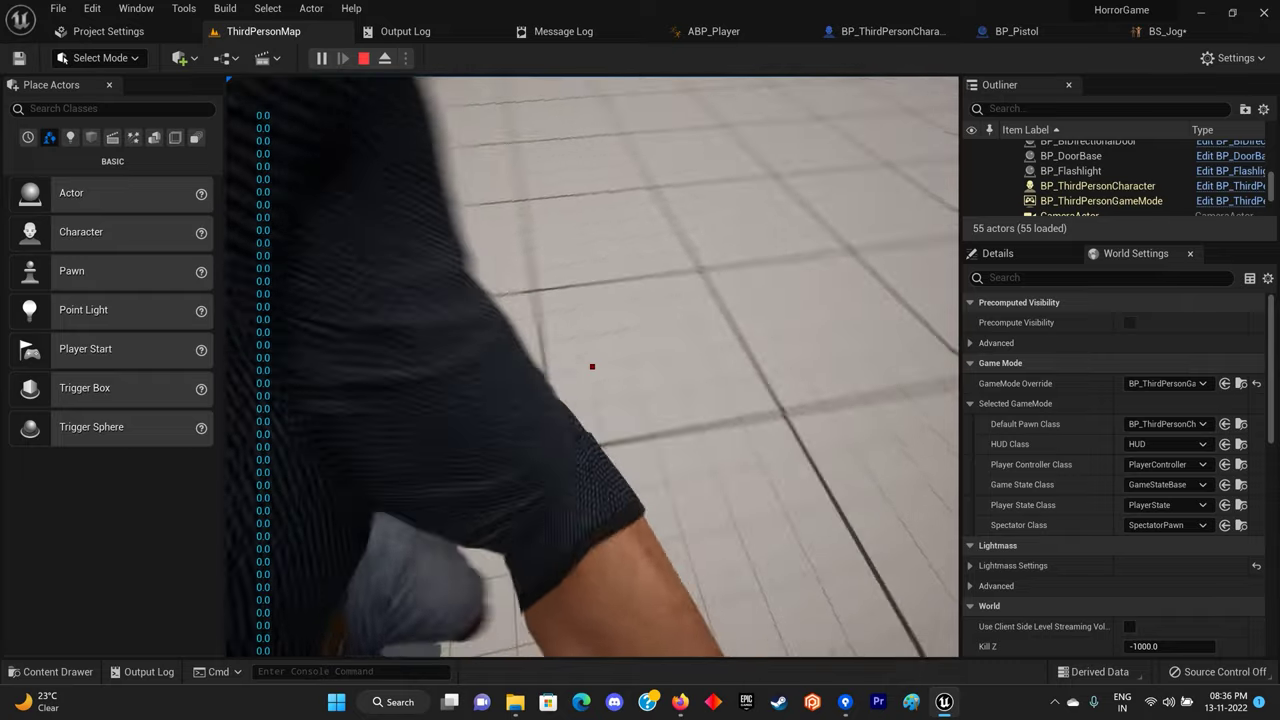
pyautogui.press('Escape')
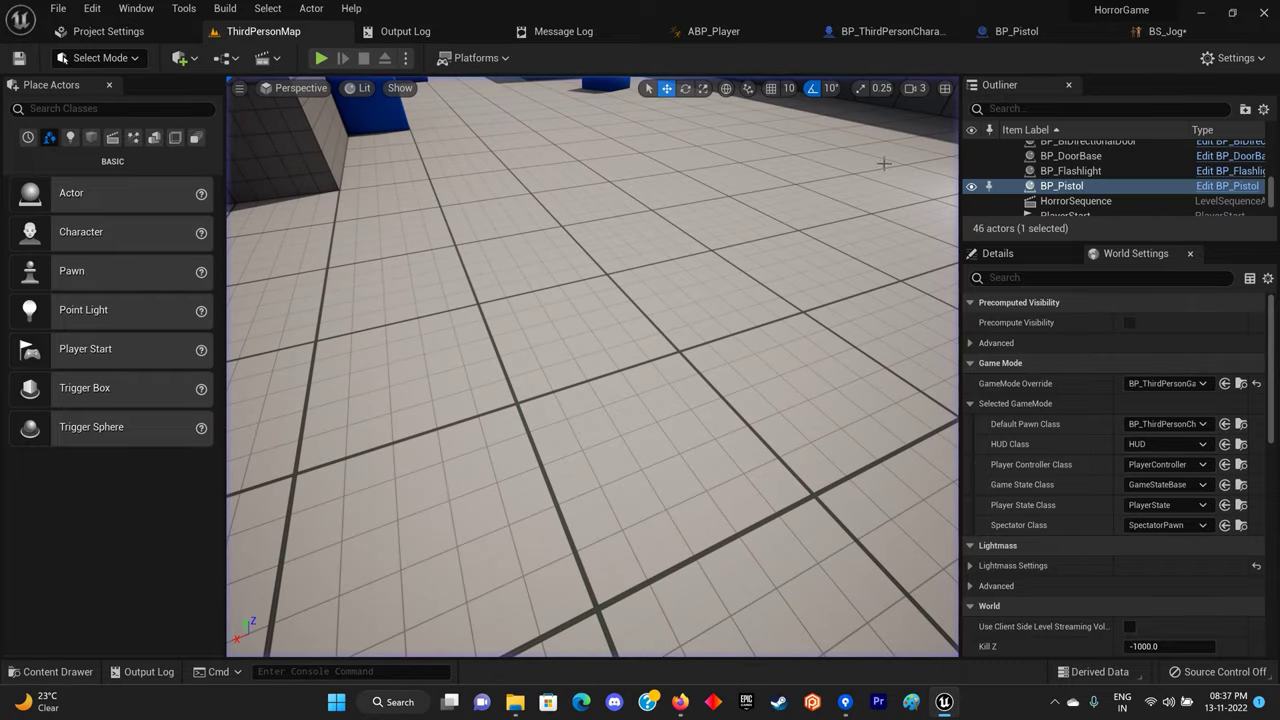
pyautogui.click(740, 42)
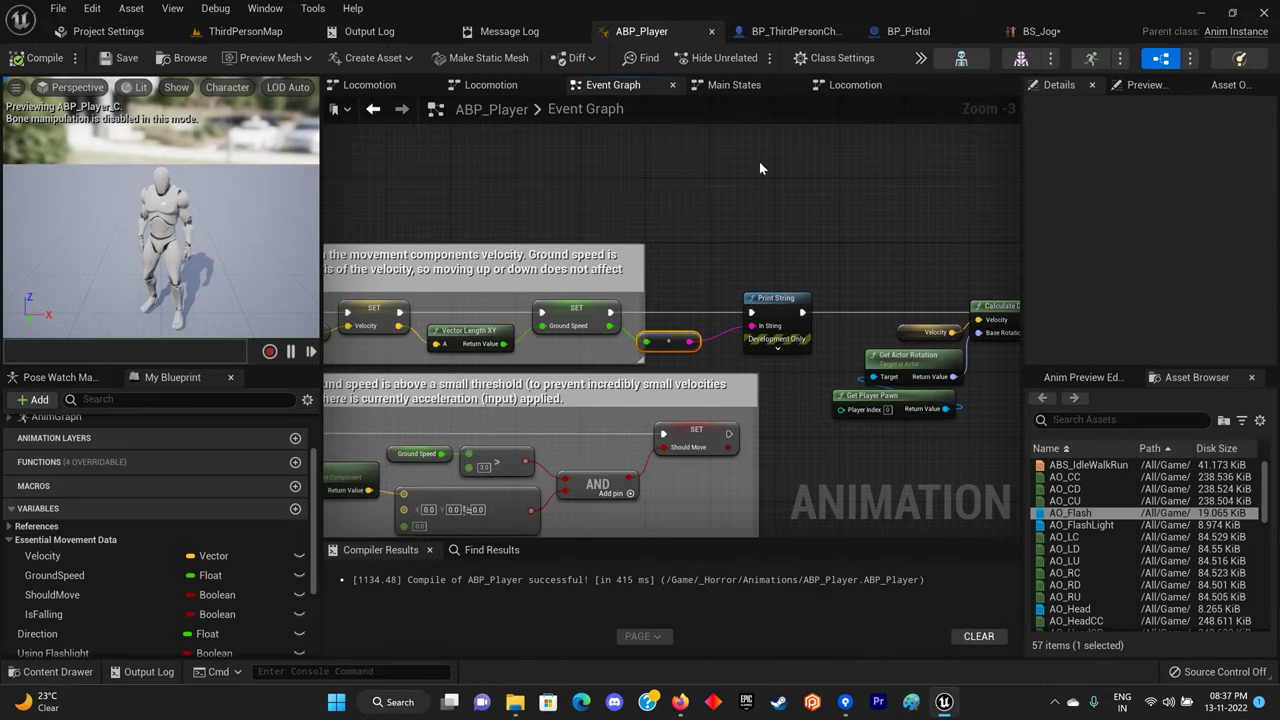
# Review the Locomotion state machine's Idle, IdleGun states and their transitions.
pyautogui.click(1045, 31)
pyautogui.click(645, 31)
pyautogui.click(850, 85)
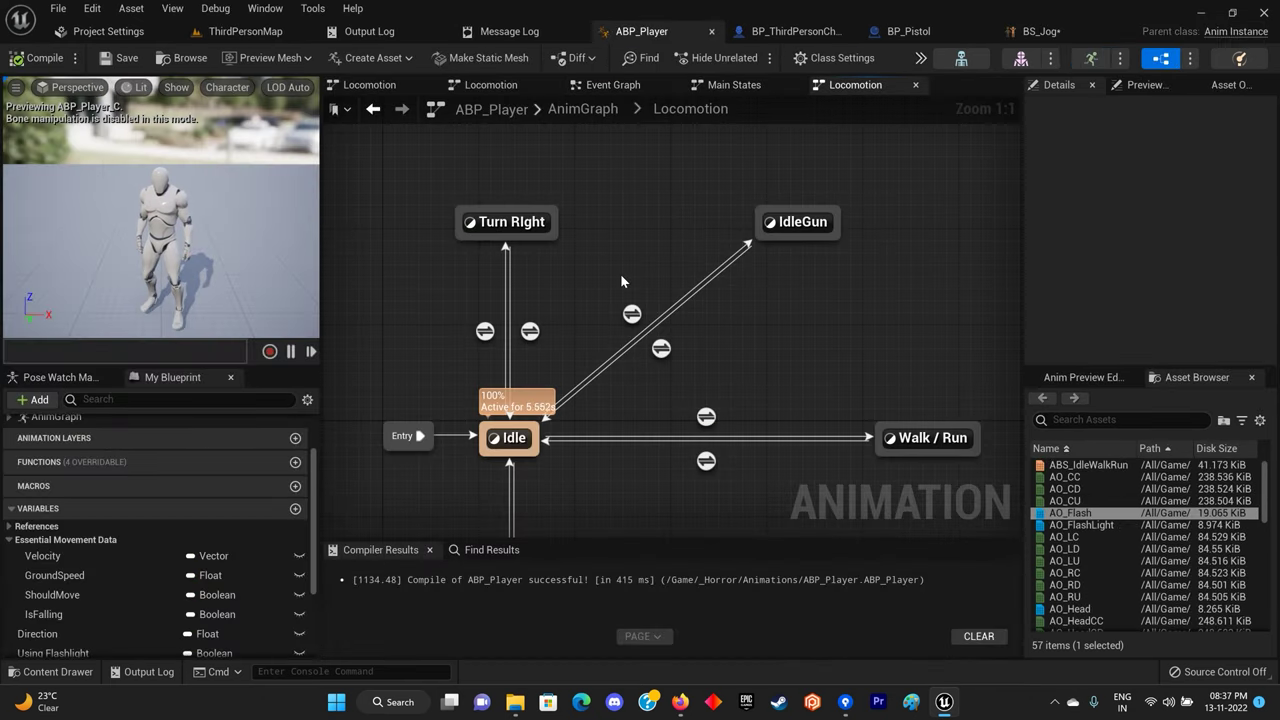
pyautogui.moveTo(632, 316)
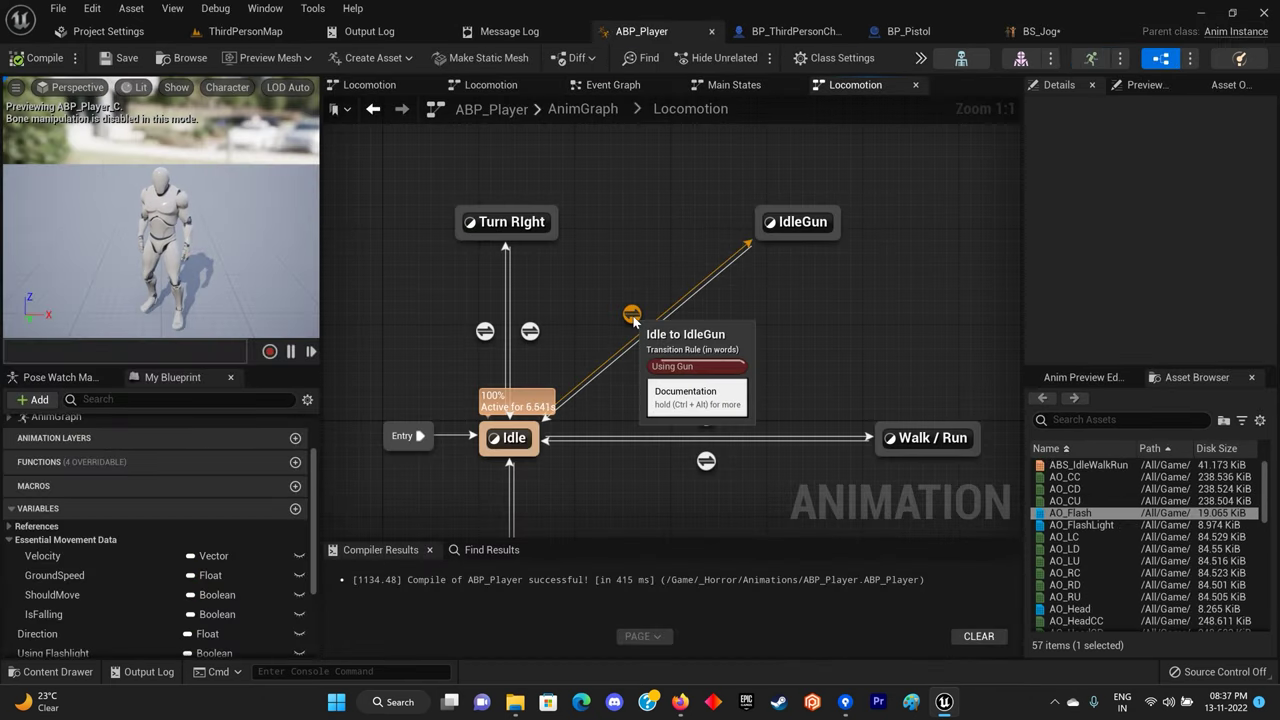
pyautogui.click(814, 228)
pyautogui.doubleClick(533, 438)
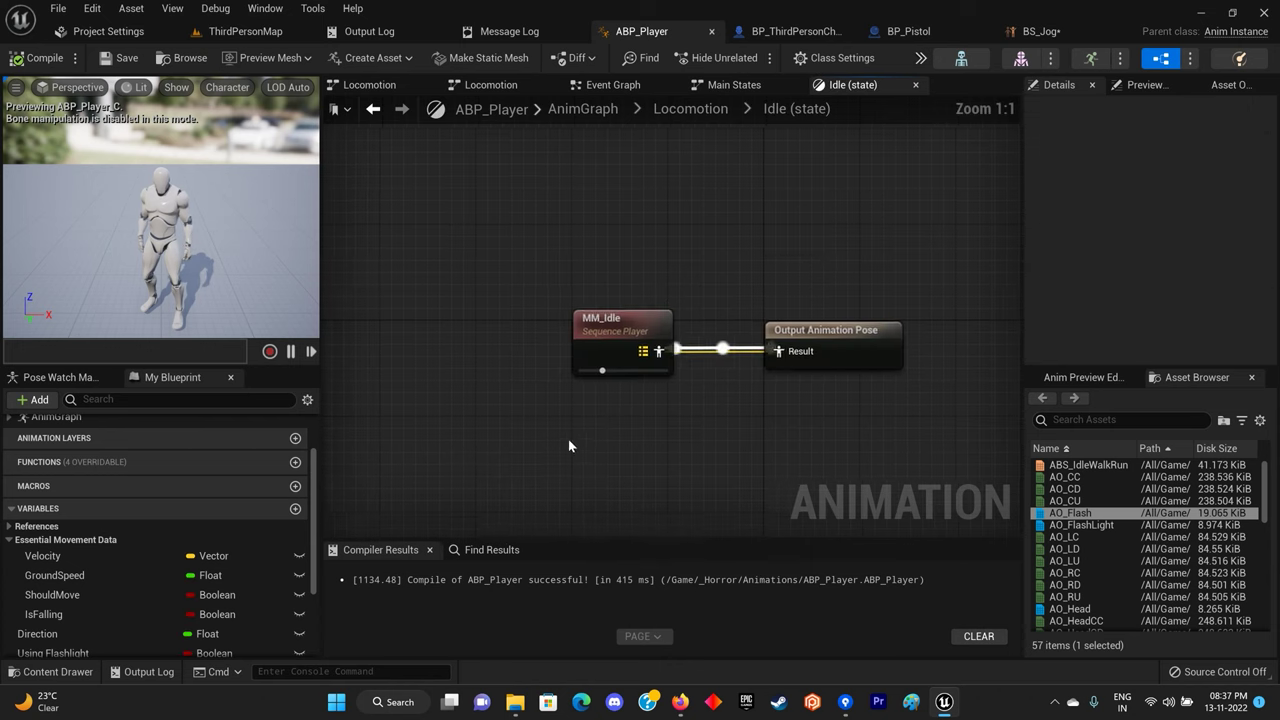
pyautogui.click(693, 109)
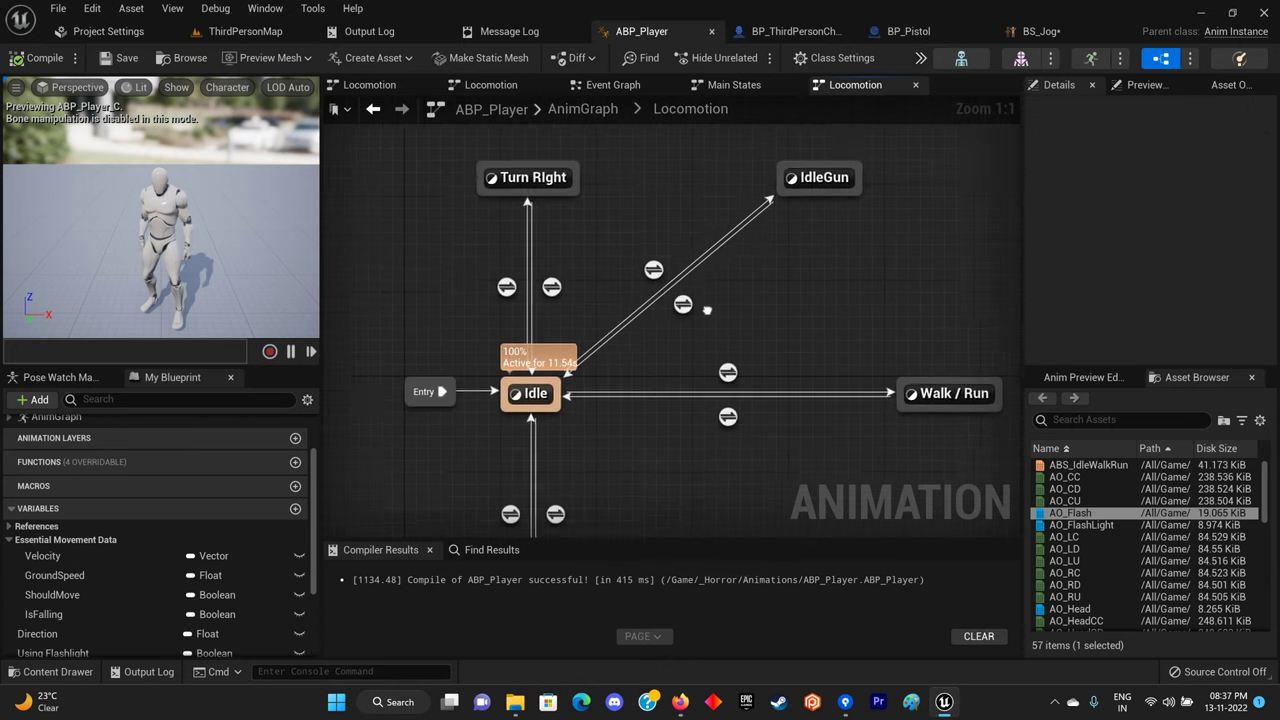
pyautogui.moveTo(611, 253); pyautogui.dragTo(683, 338)
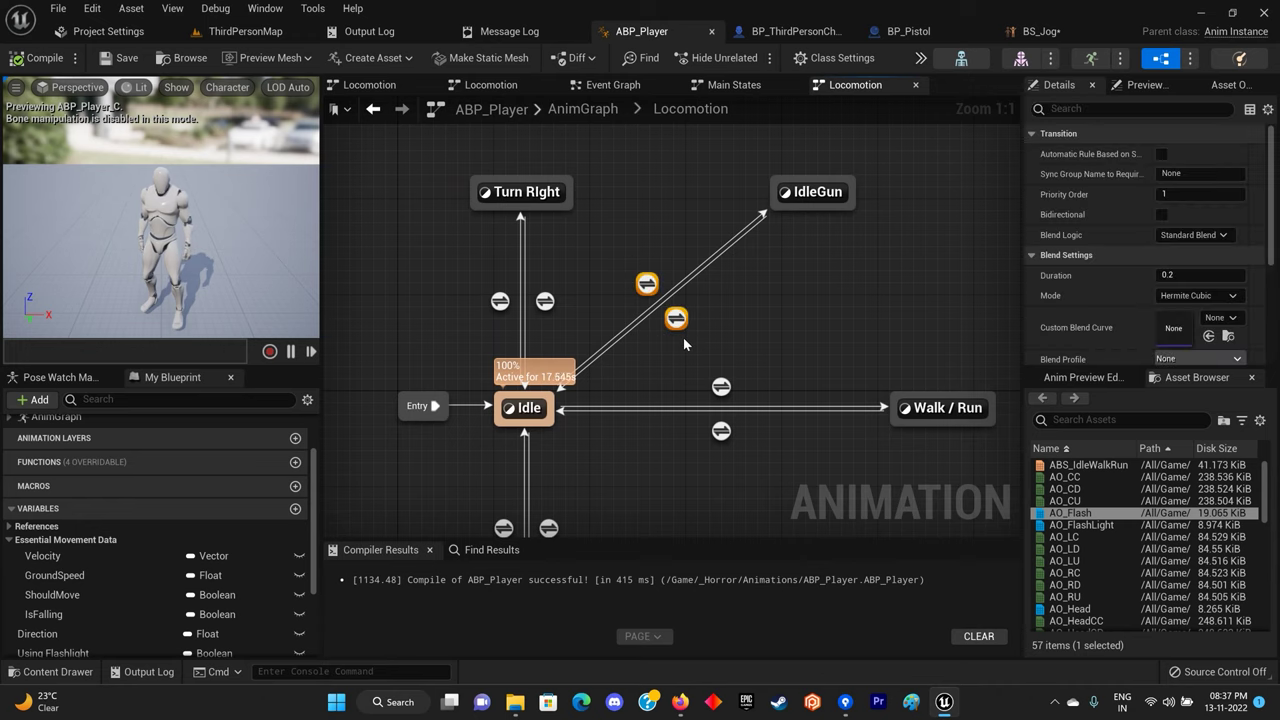
pyautogui.click(741, 316)
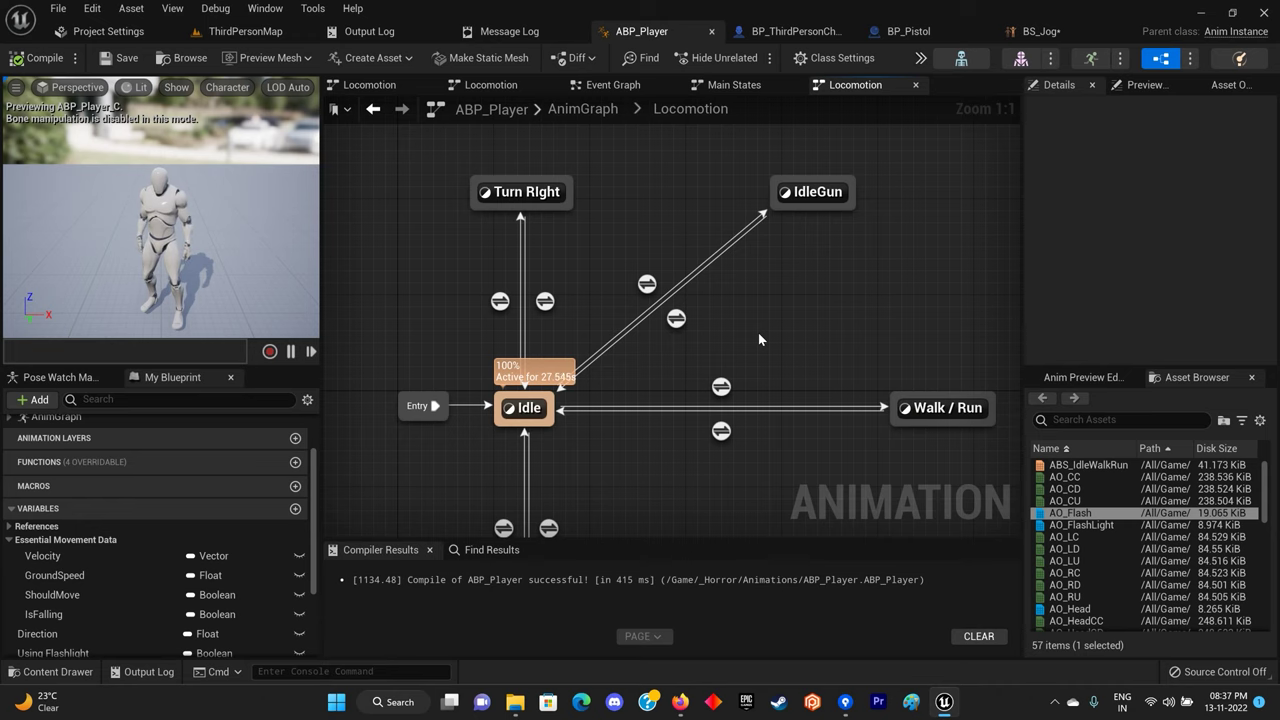
# Open the ABS_IdleWalkRun blend space from the Walk / Run state, then glance at BP_Pistol.
pyautogui.doubleClick(934, 405)
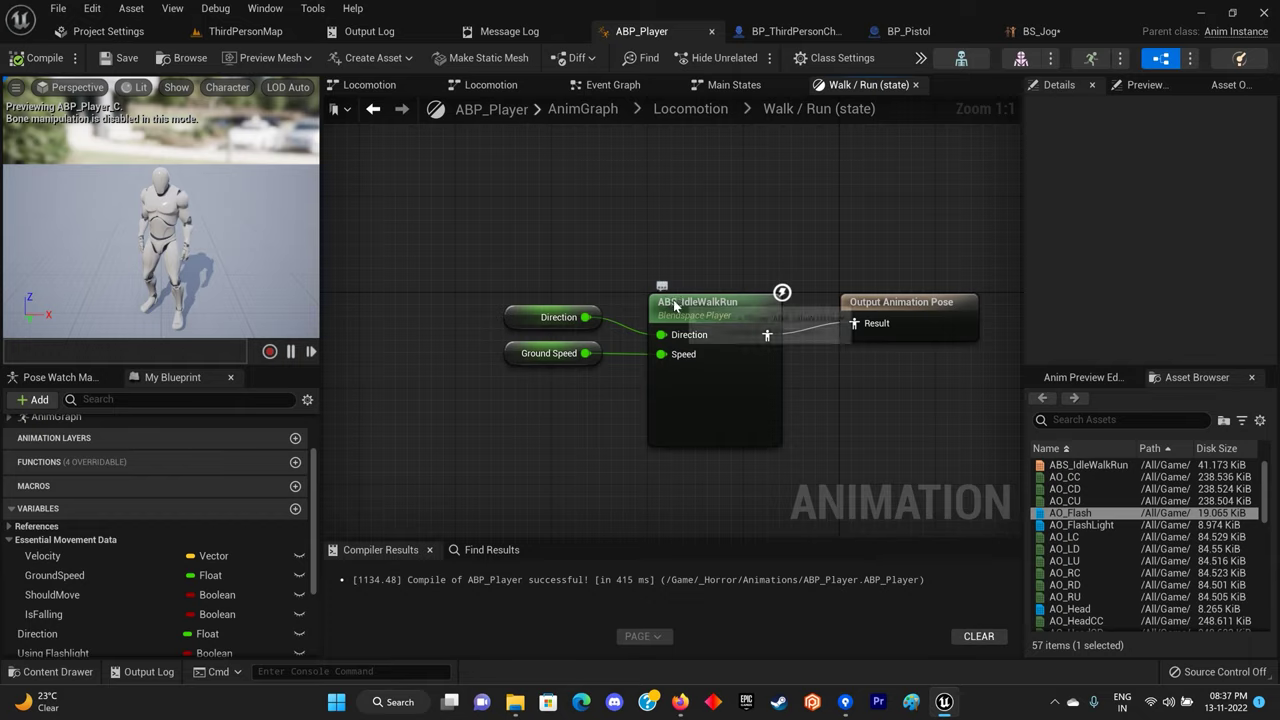
pyautogui.doubleClick(673, 300)
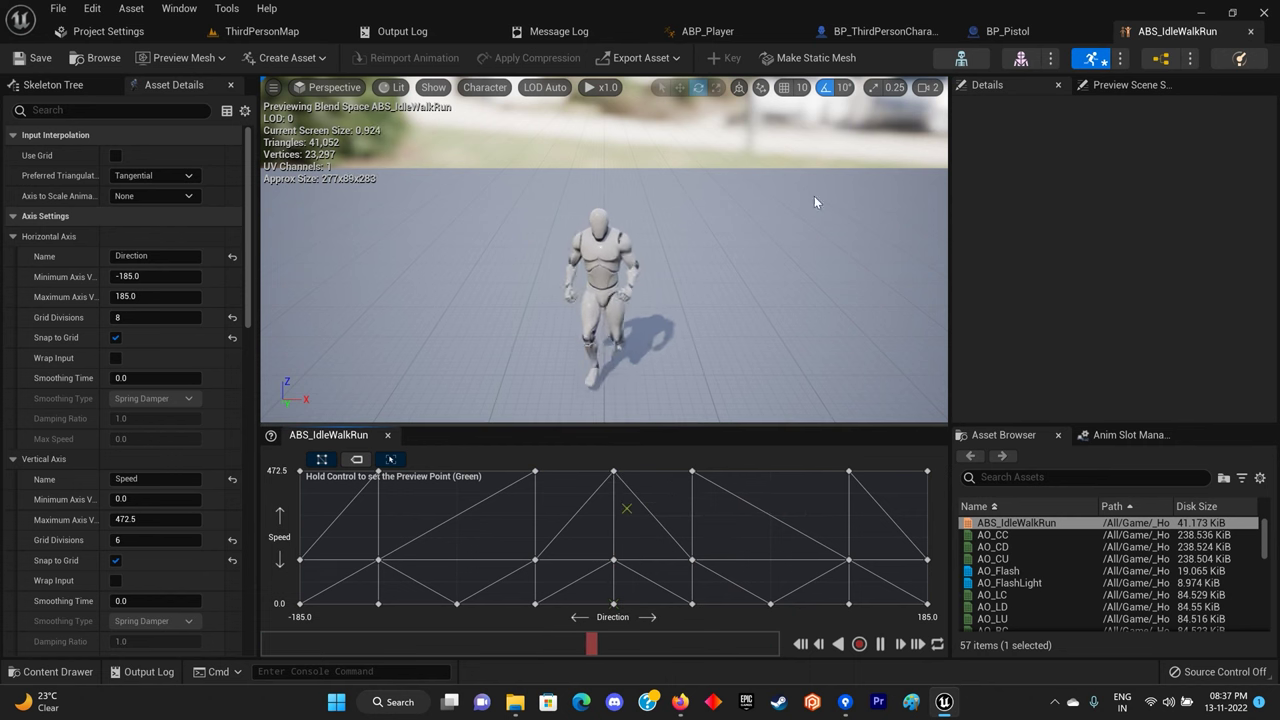
pyautogui.hotkey('ctrl', 'Tab')
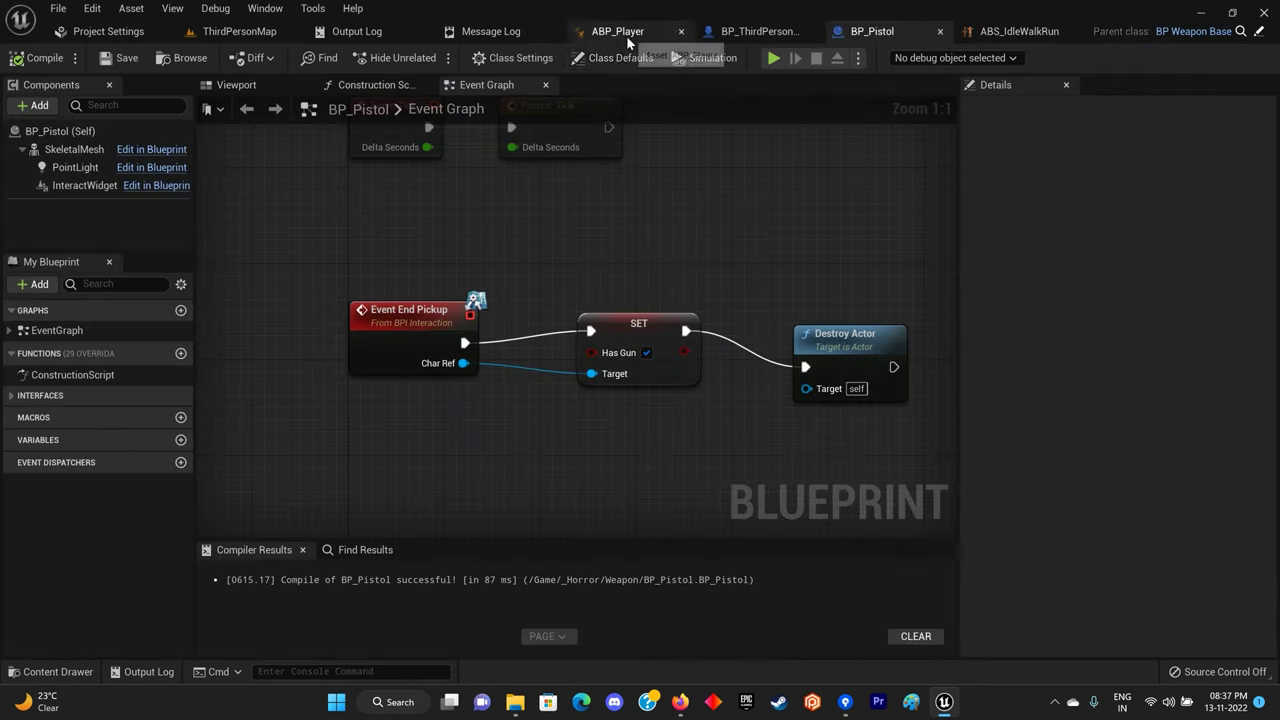
pyautogui.click(626, 35)
# Open the IdleGun state graph and open its BS_Jog blend space.
pyautogui.click(700, 107)
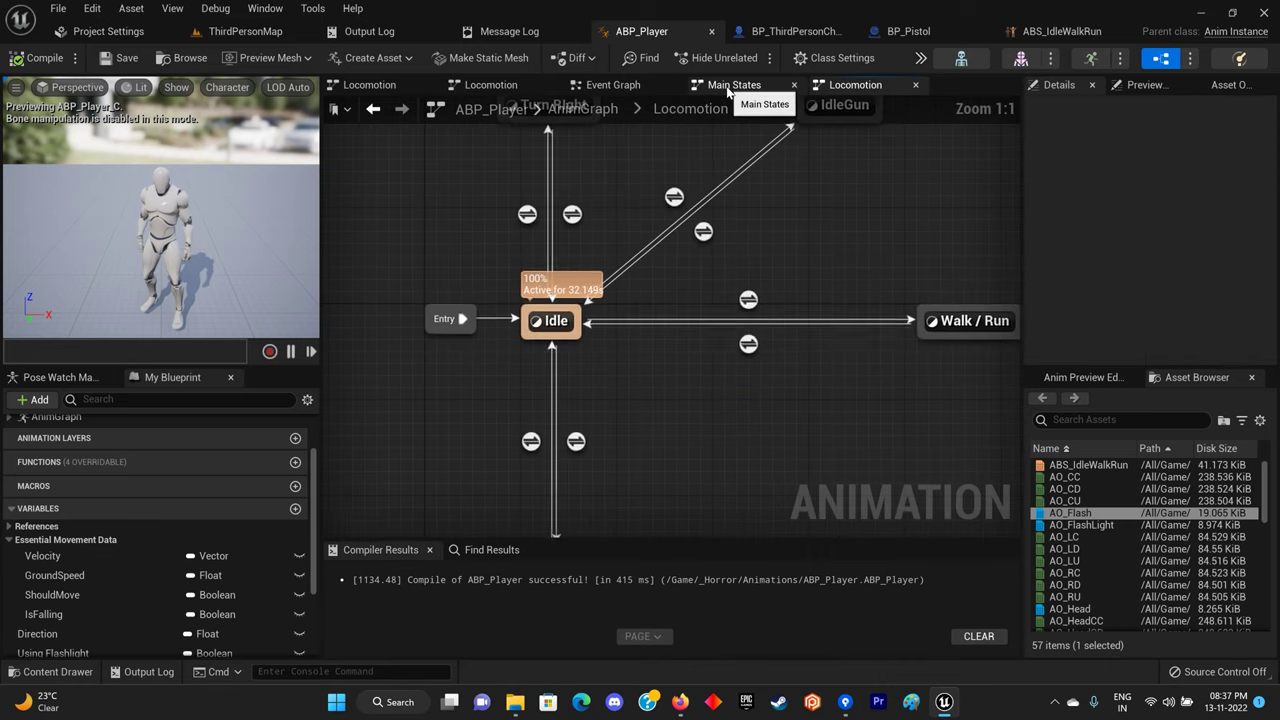
pyautogui.moveTo(712, 186); pyautogui.dragTo(670, 343, button='right')
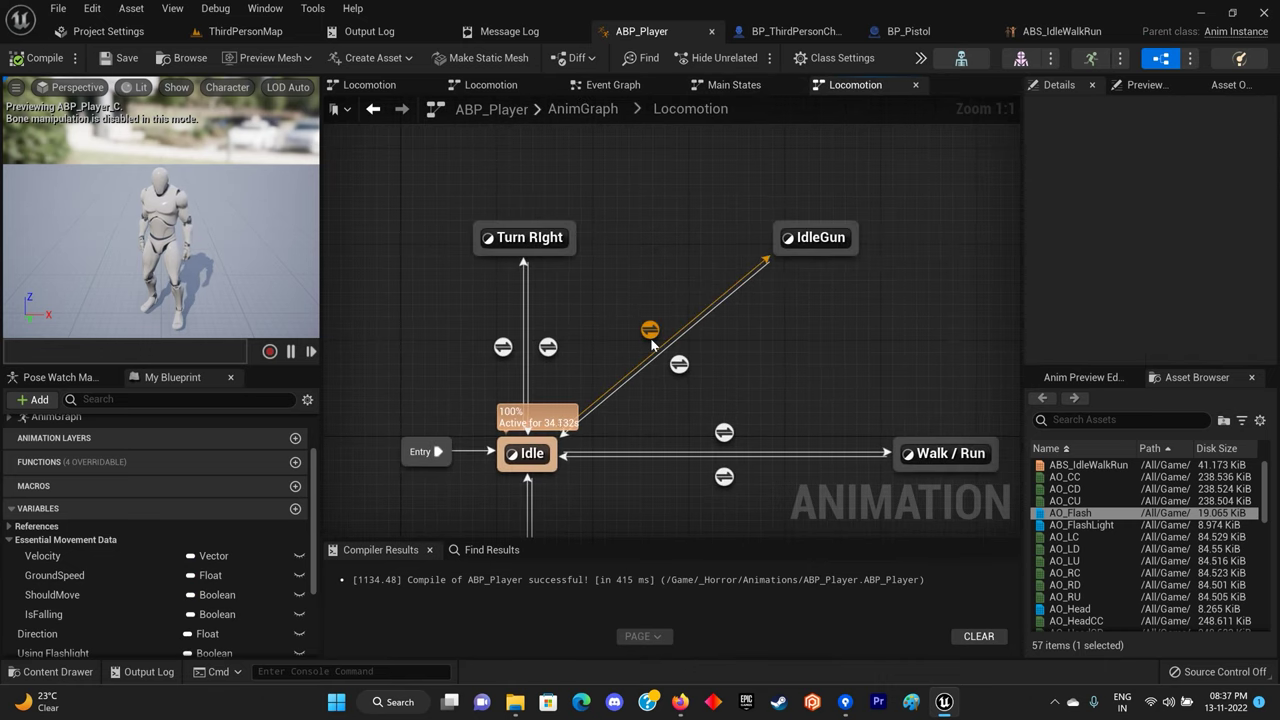
pyautogui.moveTo(651, 340)
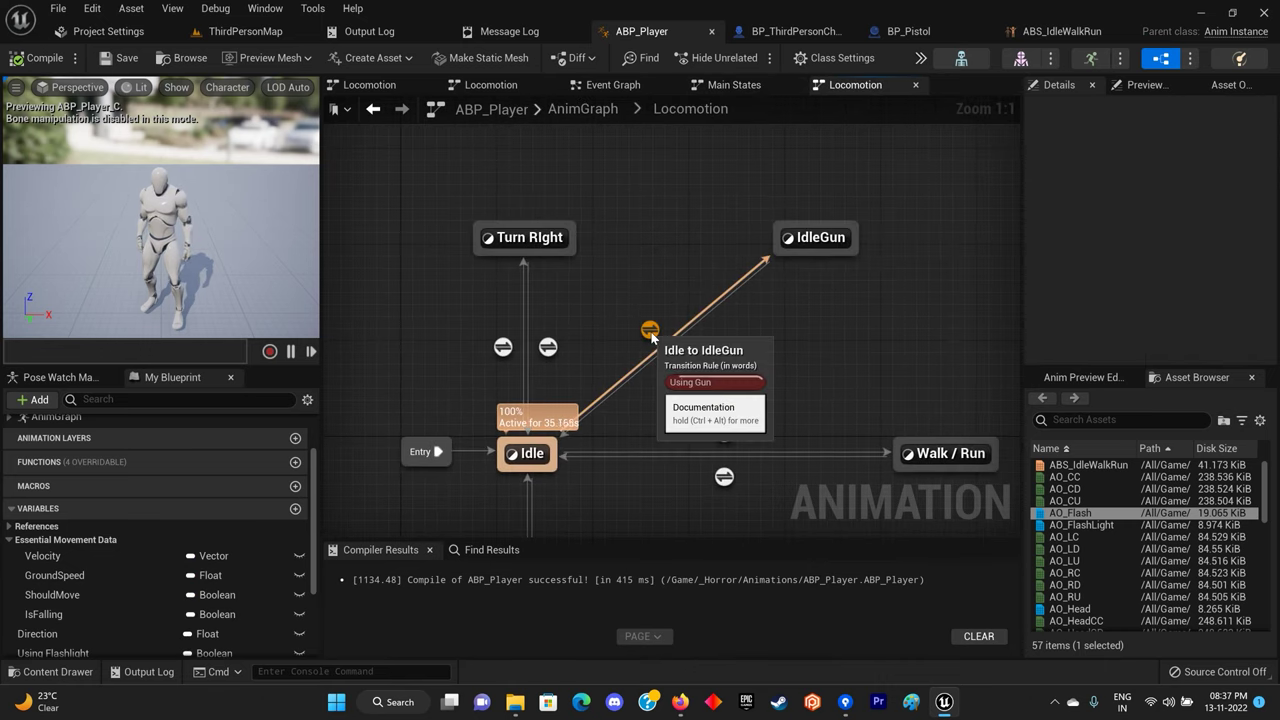
pyautogui.doubleClick(825, 237)
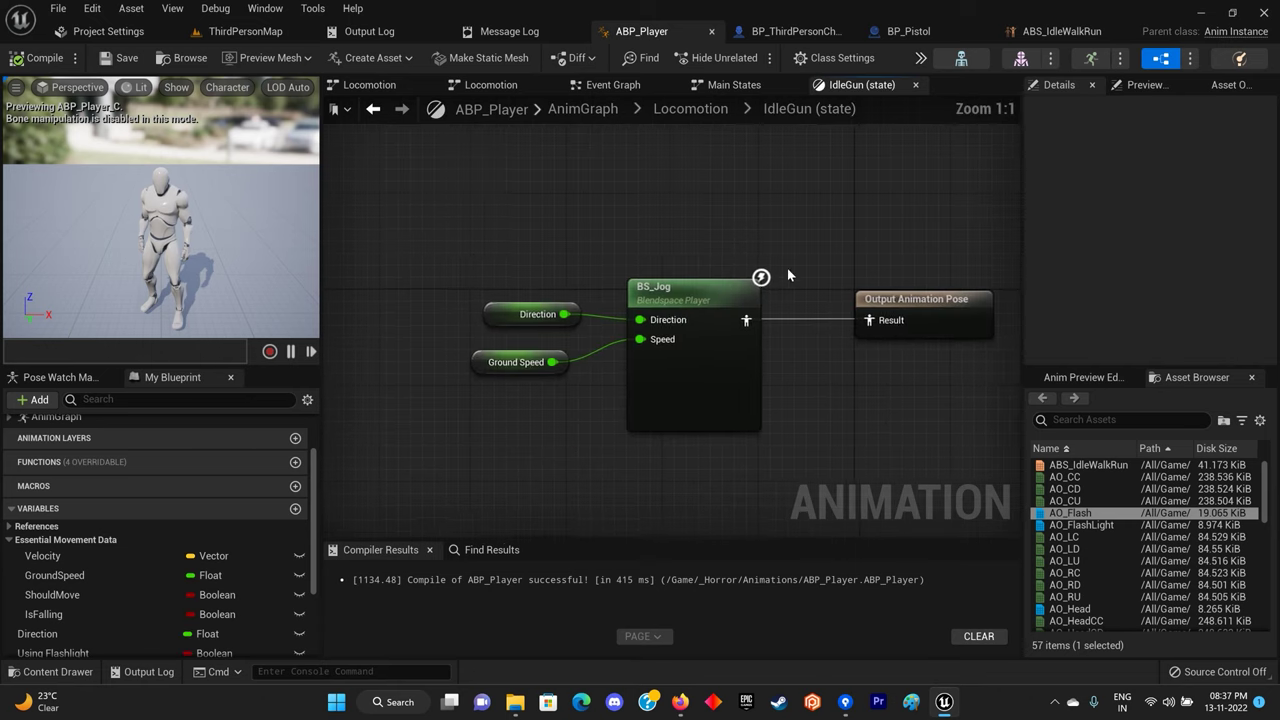
pyautogui.click(519, 368)
pyautogui.doubleClick(680, 305)
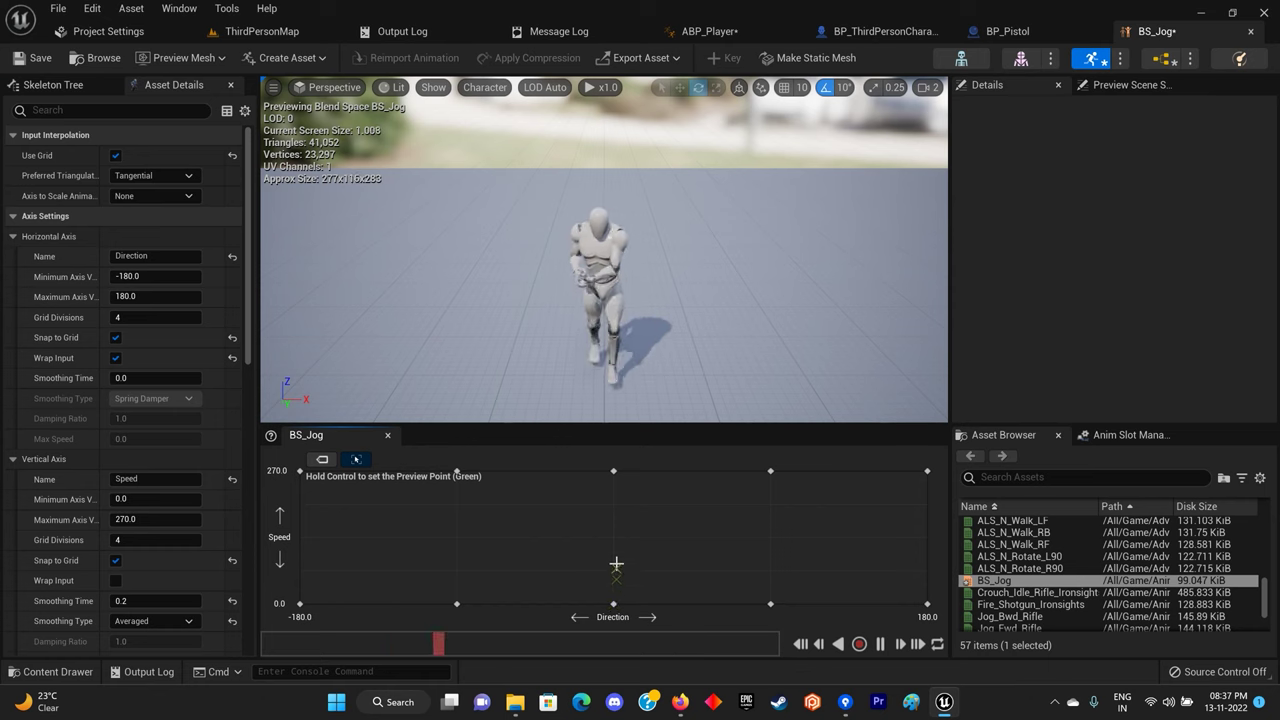
# Inspect BS_Jog's samples and locate the Speed 270 sample's Jog_Fwd_Rifle animation in the assets.
pyautogui.moveTo(613, 604)
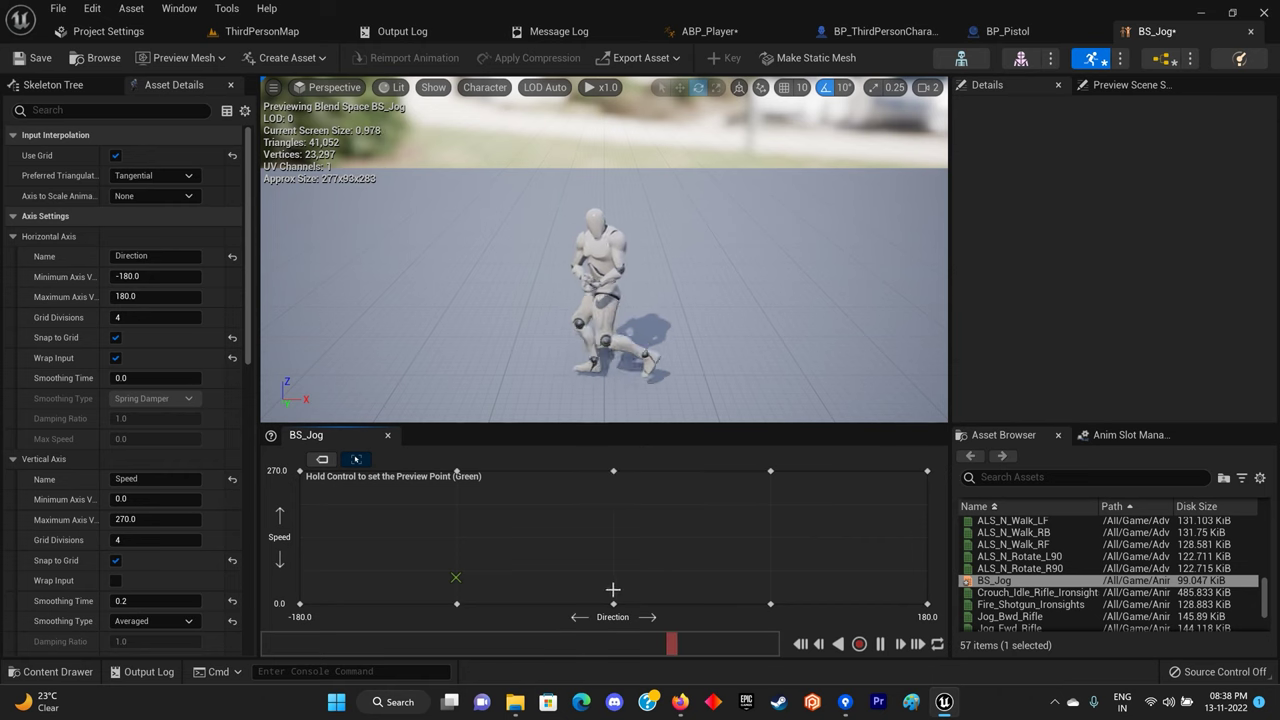
pyautogui.click(615, 605)
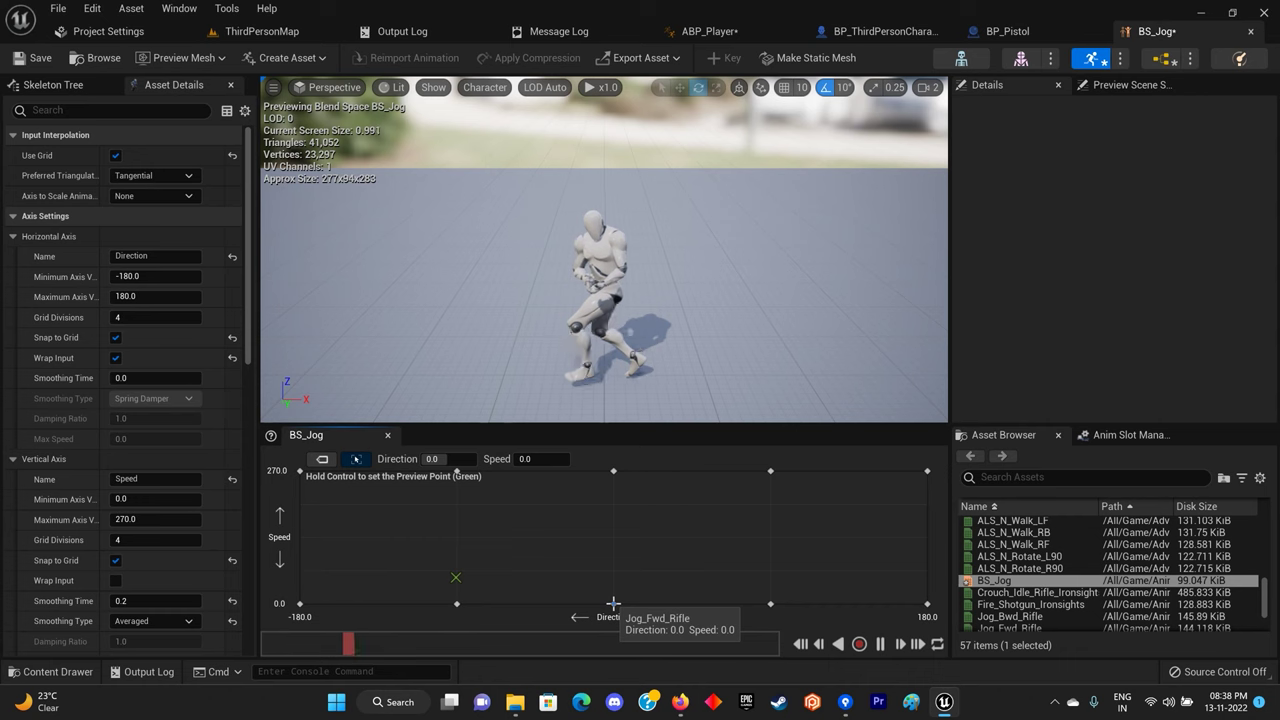
pyautogui.scroll(3, 995, 540)
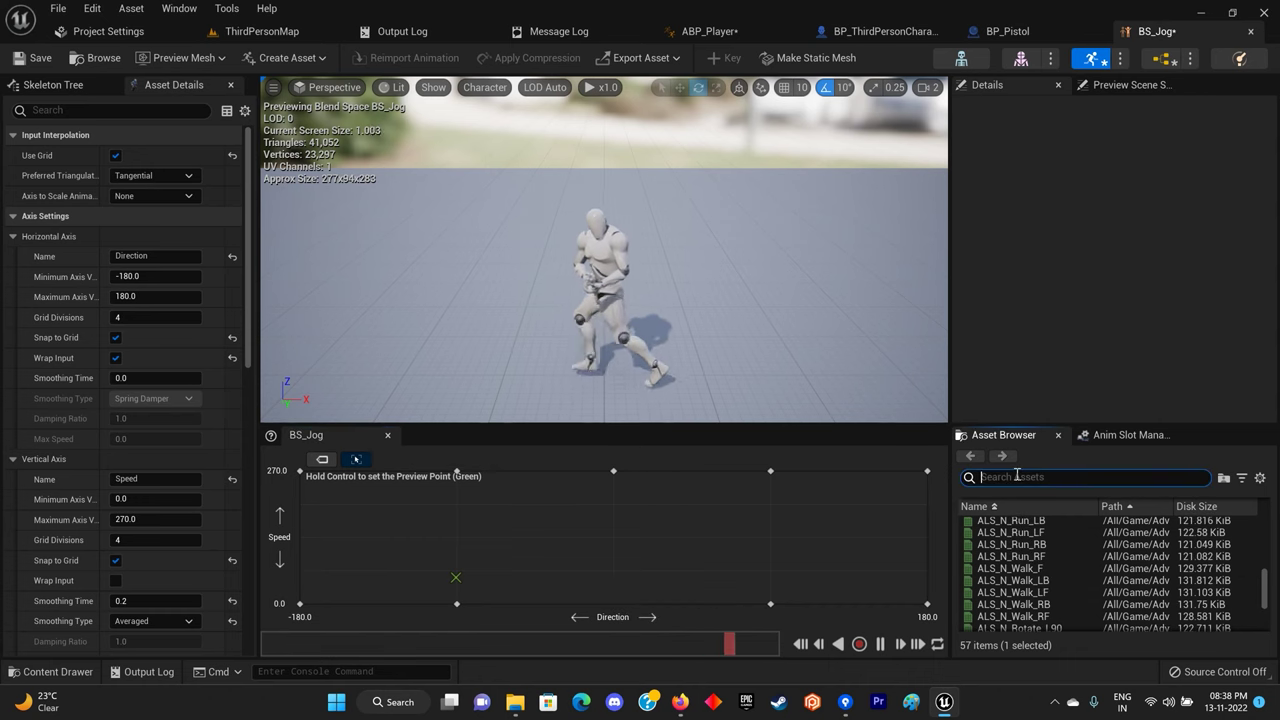
pyautogui.write('g')
pyautogui.press('BackSpace')
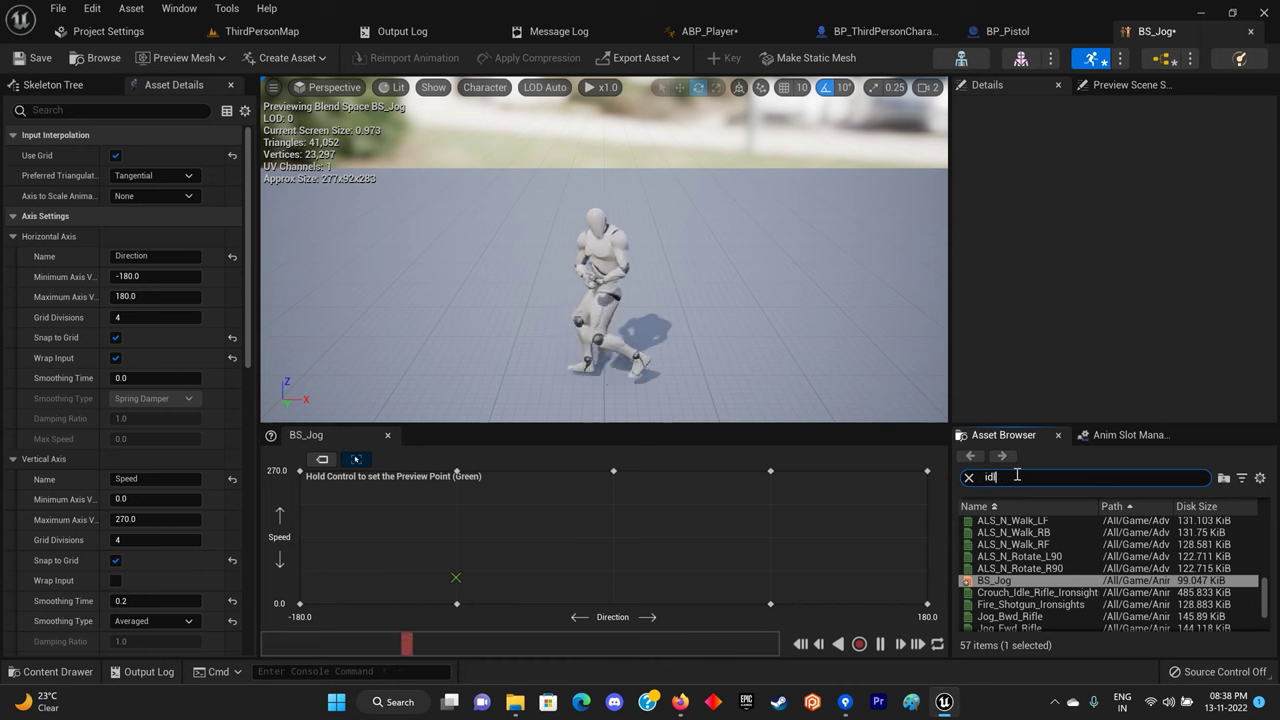
pyautogui.write('e')
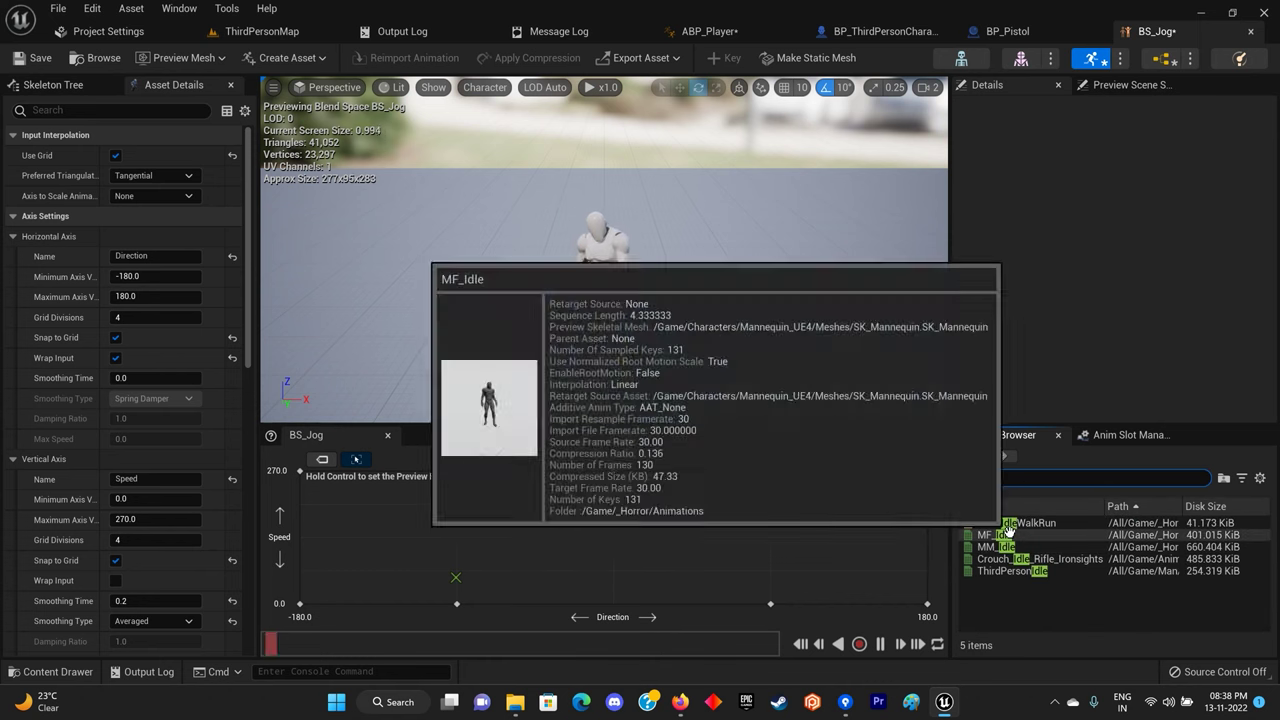
pyautogui.click(968, 479)
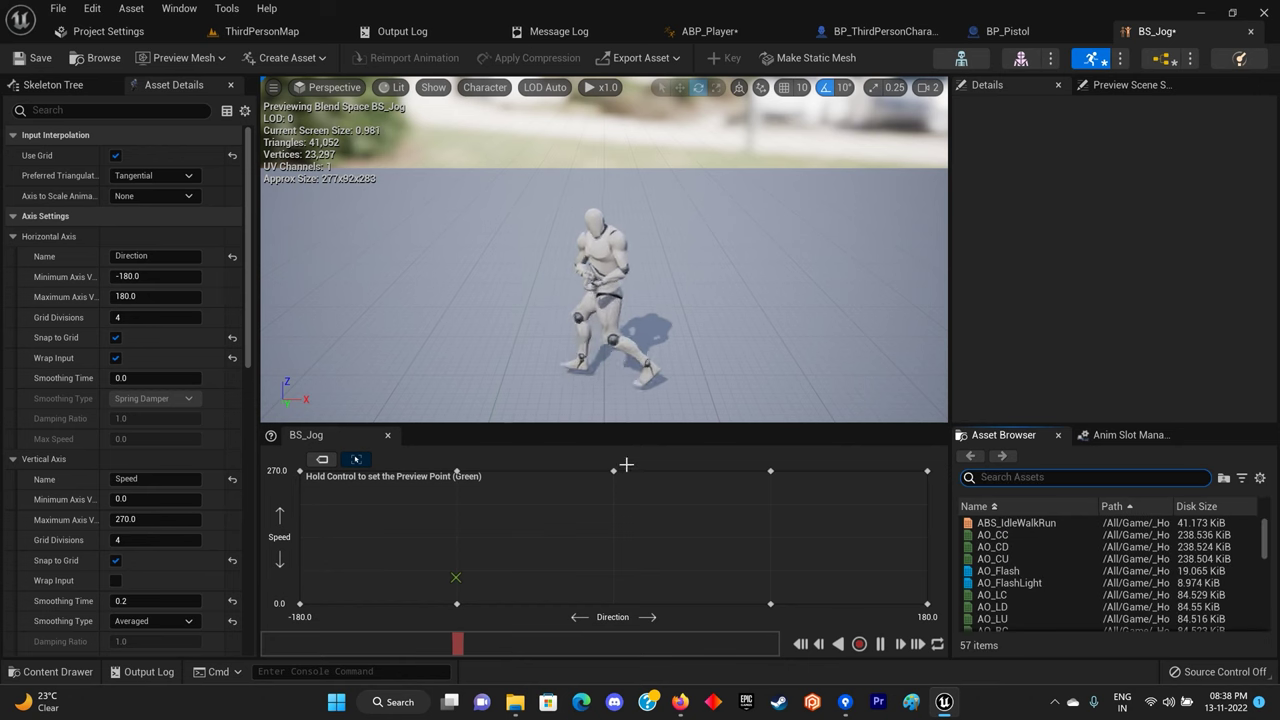
pyautogui.click(617, 467)
pyautogui.rightClick(615, 469)
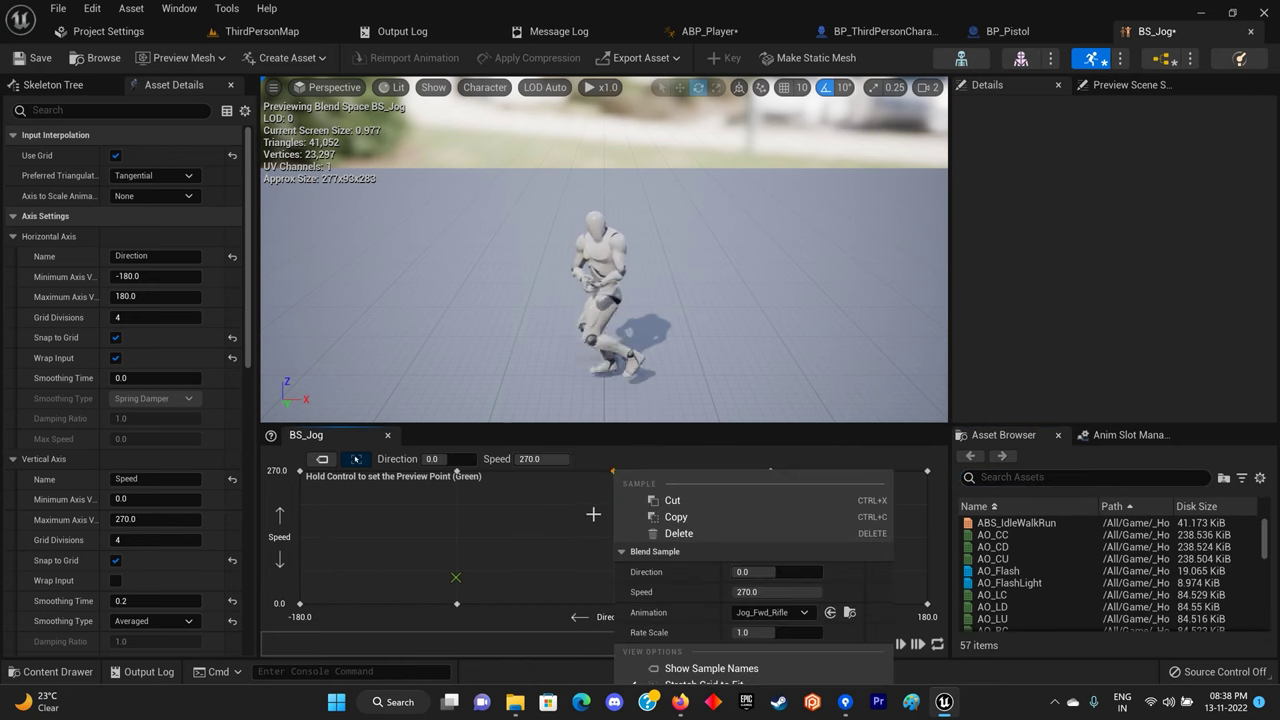
pyautogui.click(608, 596)
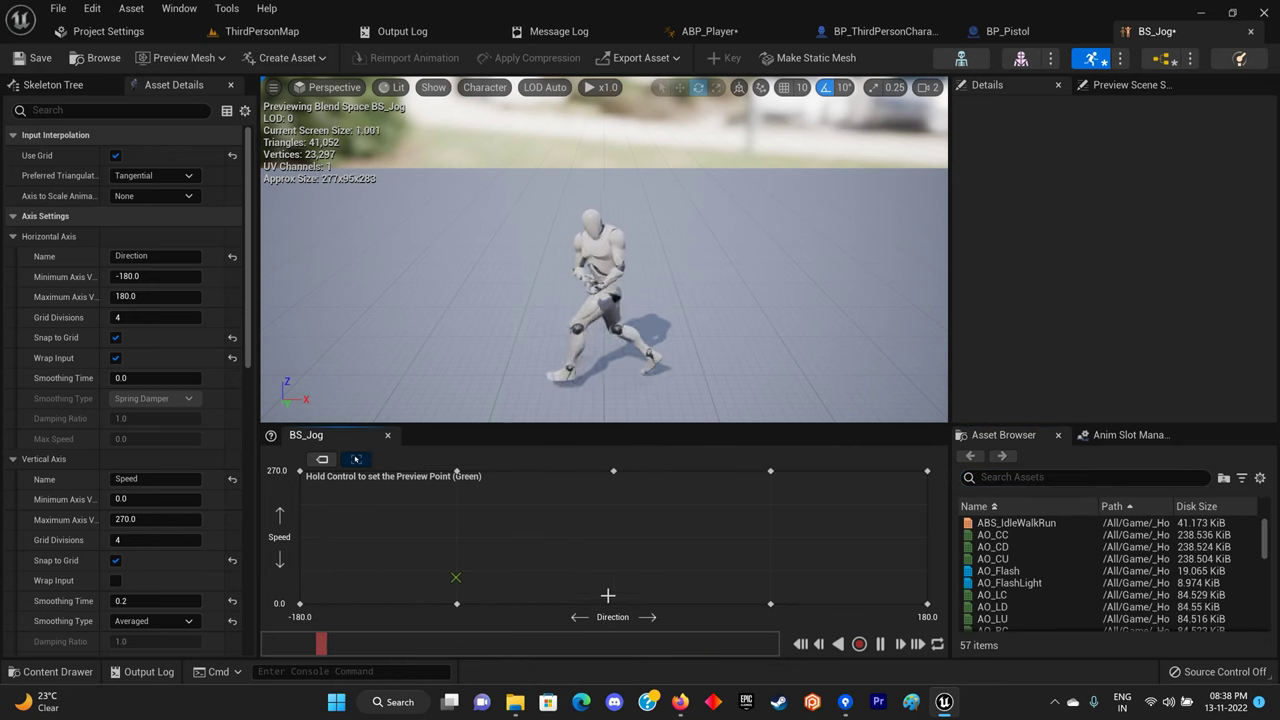
pyautogui.rightClick(614, 471)
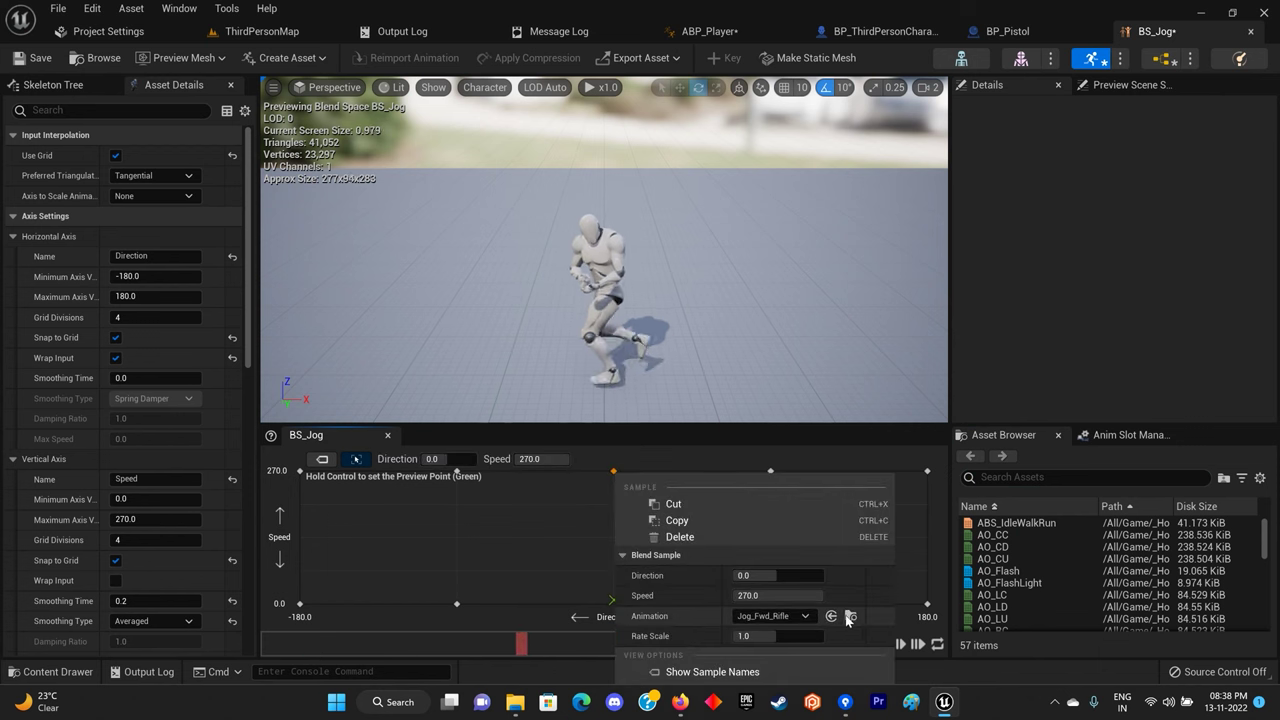
pyautogui.click(850, 616)
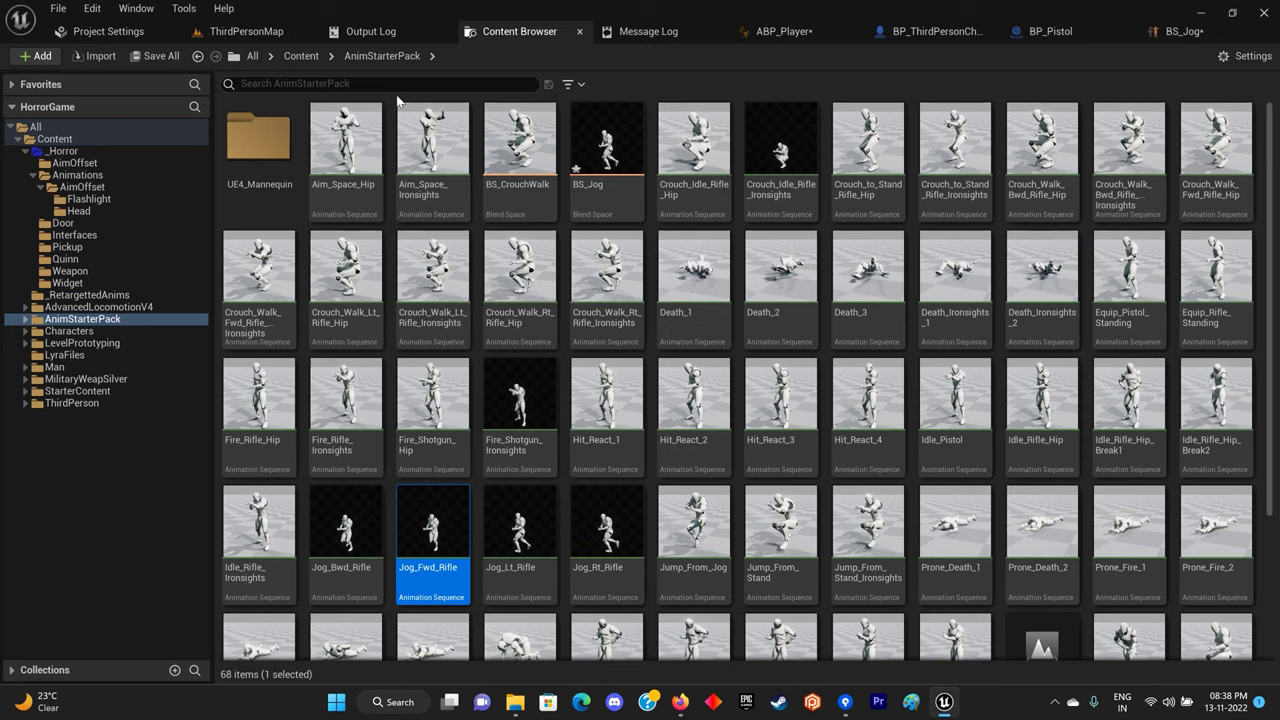
# Filter the assets by 'idle' and select the Idle_Rifle_Hip animation.
pyautogui.write('idle')
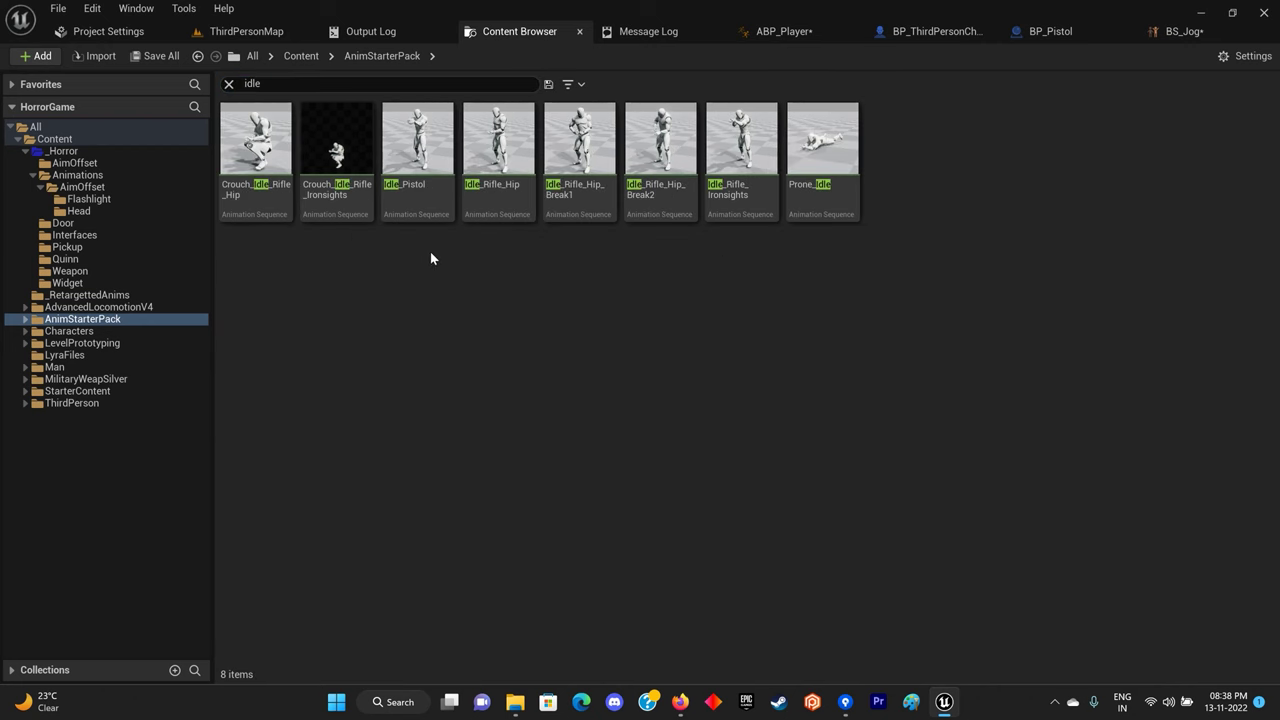
pyautogui.click(499, 205)
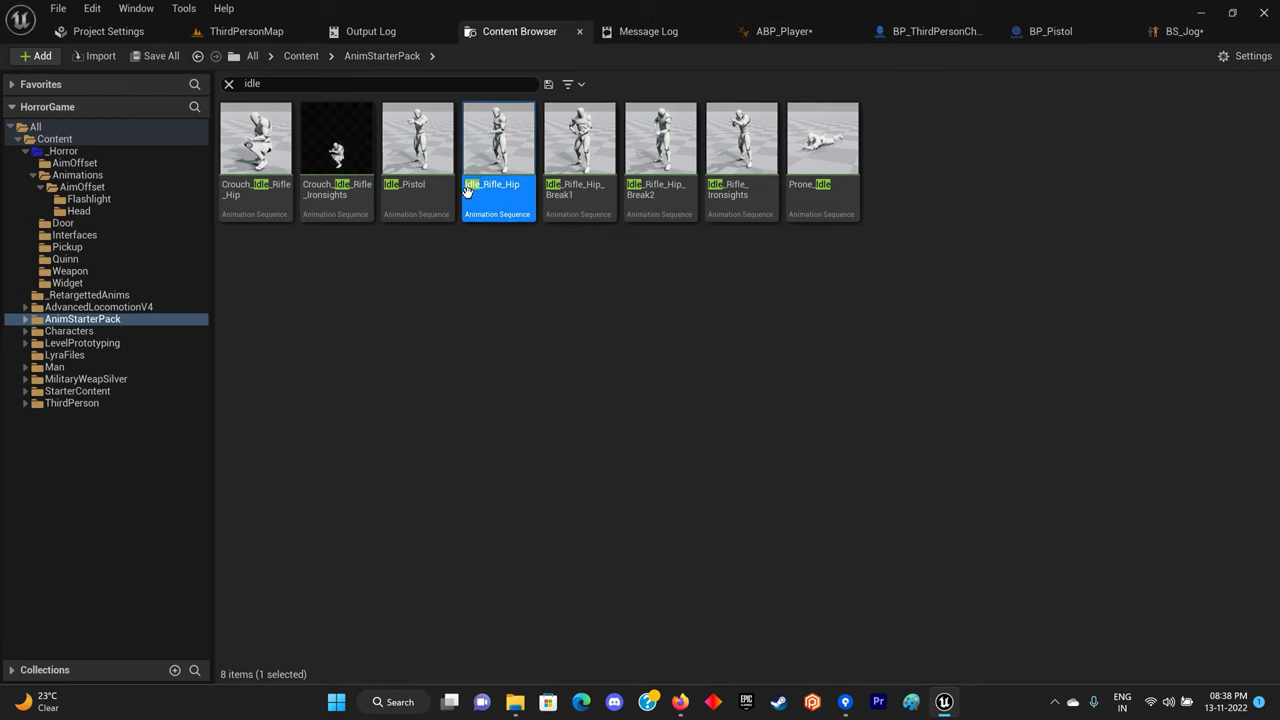
pyautogui.click(256, 150)
pyautogui.keyDown('shift'); pyautogui.click(833, 155); pyautogui.keyUp('shift')
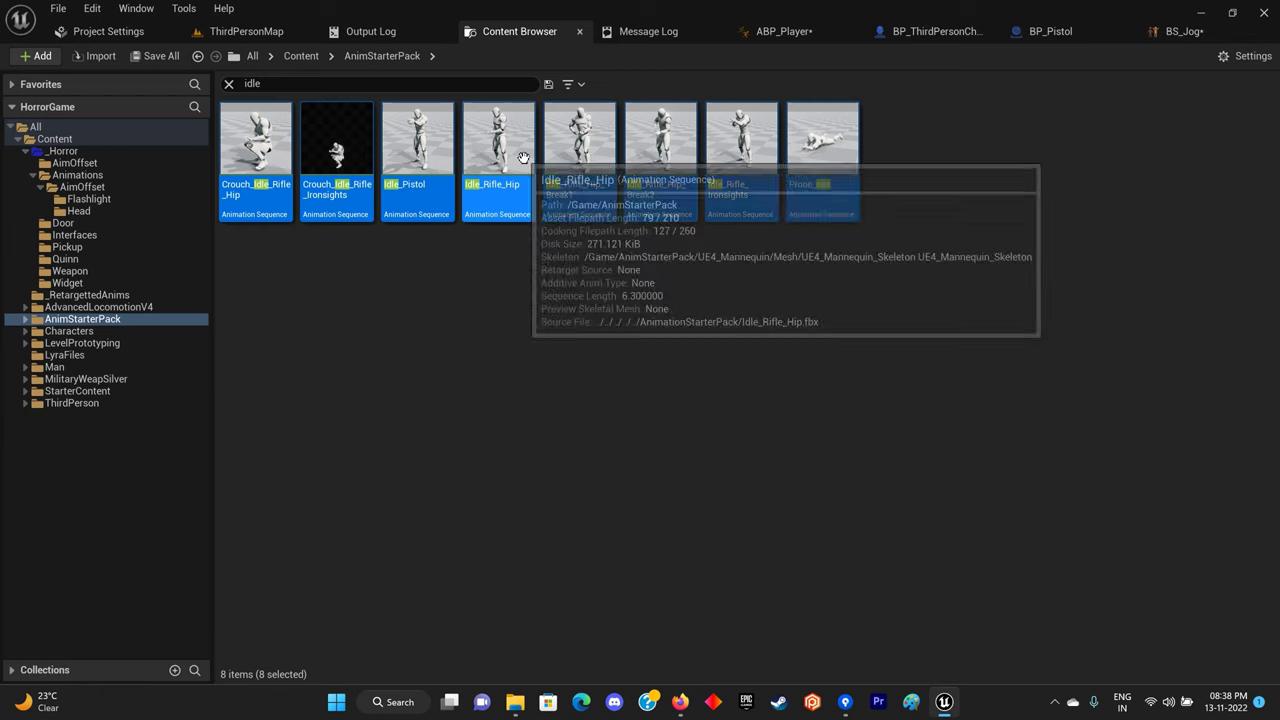
pyautogui.rightClick(523, 161)
pyautogui.click(470, 283)
# Place Idle_Rifle_Hip at Direction 0, Speed 0 in BS_Jog, save, and play ThirdPersonMap.
pyautogui.click(784, 31)
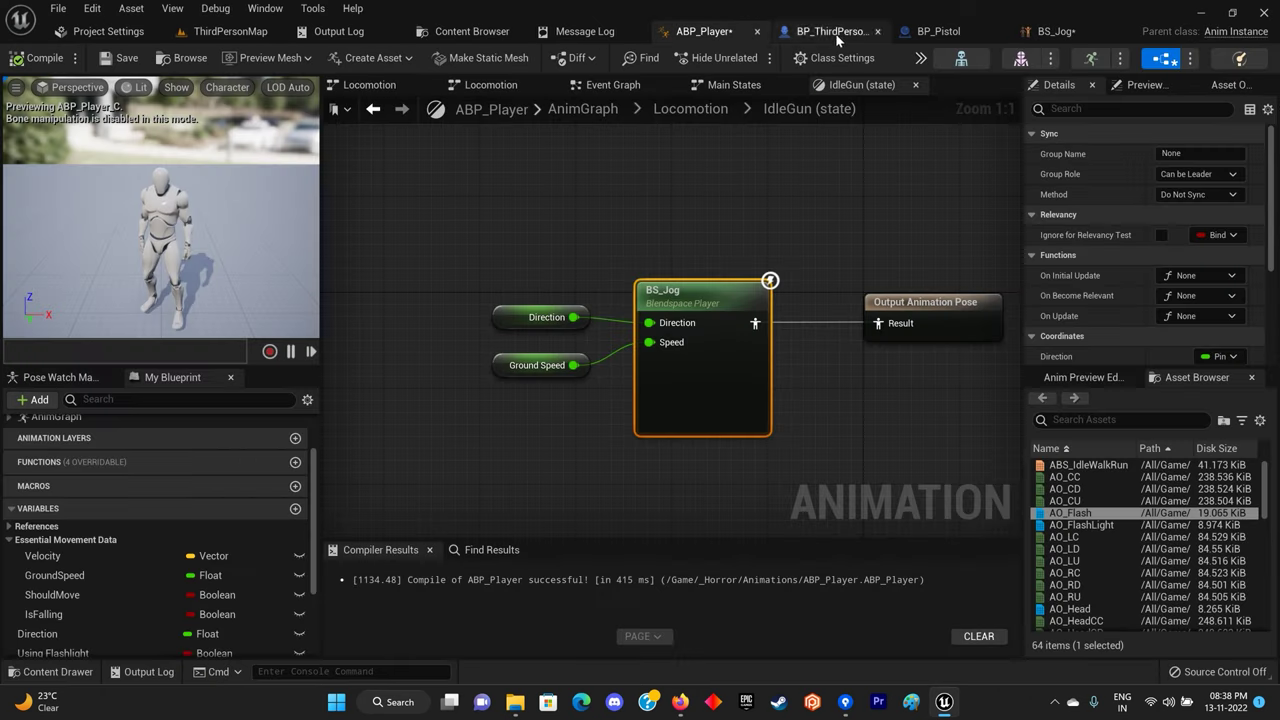
pyautogui.doubleClick(697, 302)
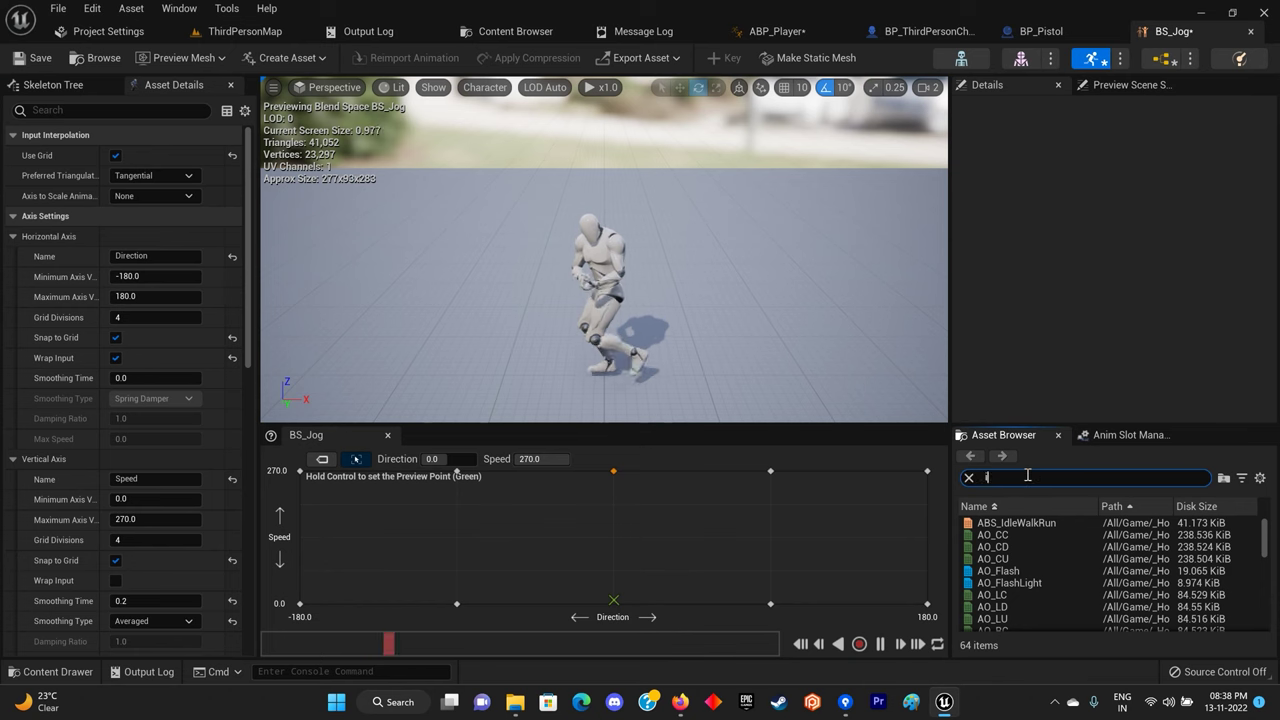
pyautogui.write('idle')
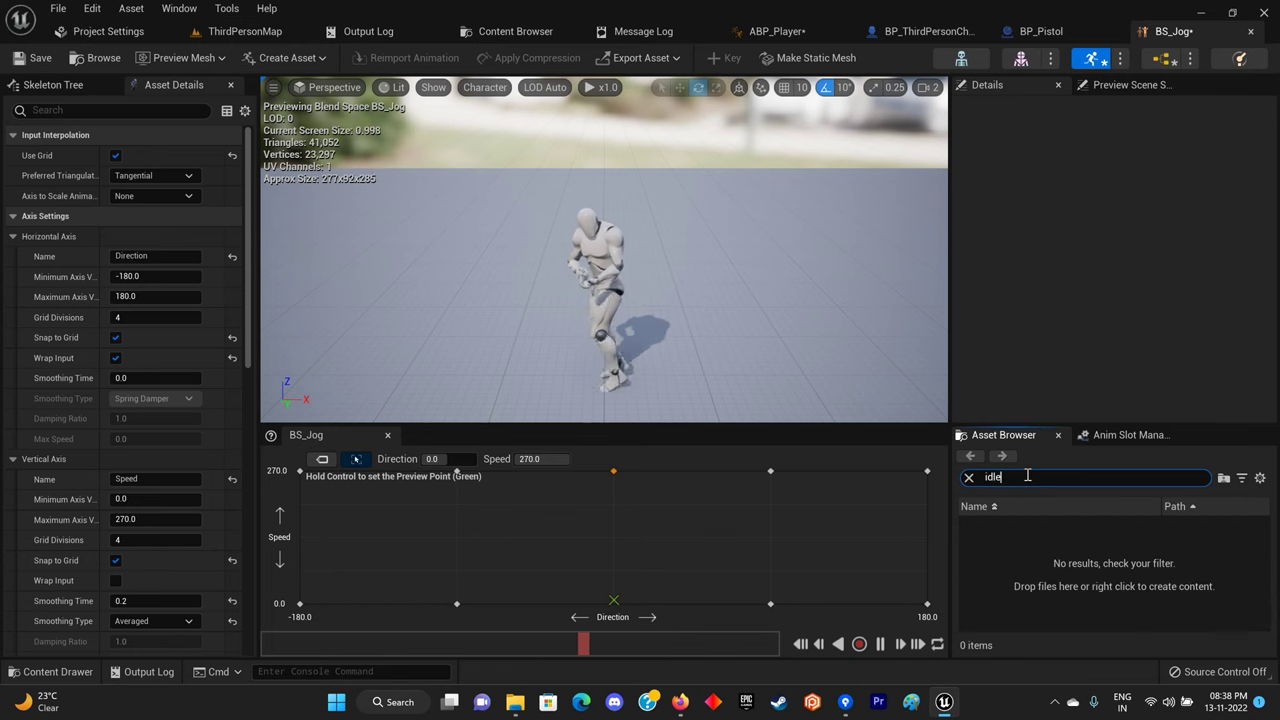
pyautogui.moveTo(1030, 571)
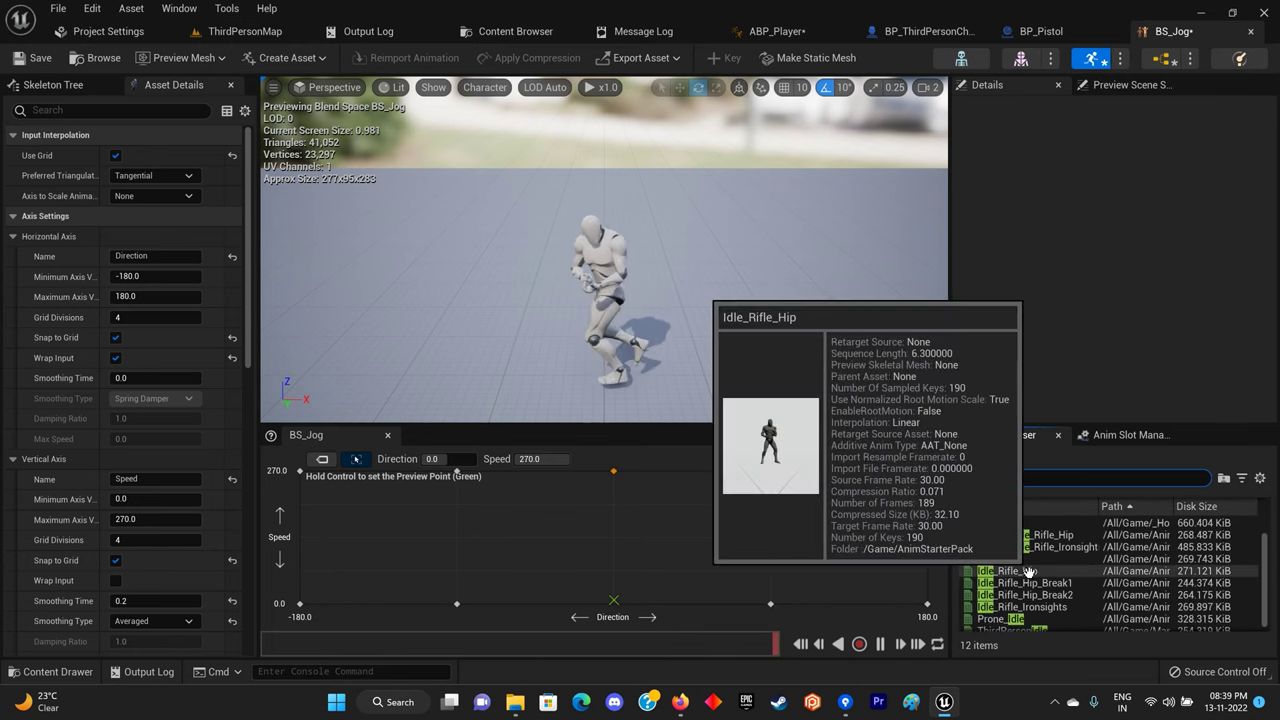
pyautogui.moveTo(1030, 571); pyautogui.dragTo(622, 594)
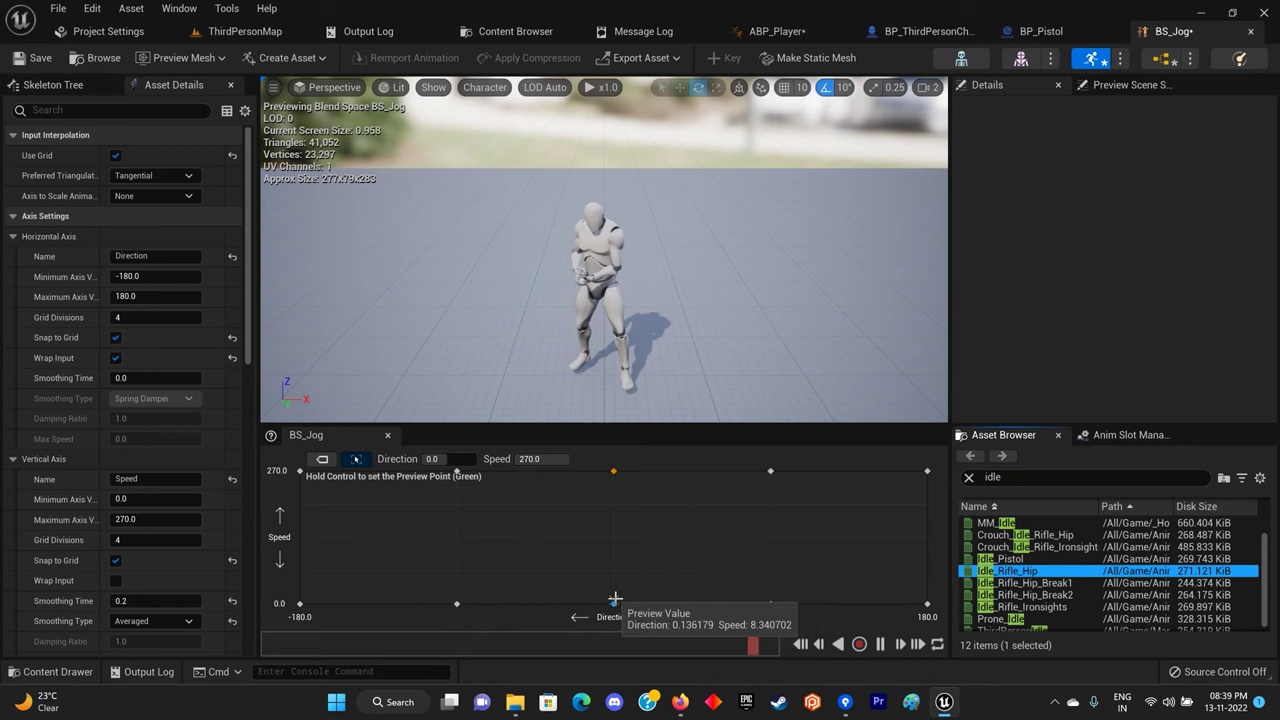
pyautogui.click(28, 58)
pyautogui.click(245, 31)
pyautogui.click(321, 58)
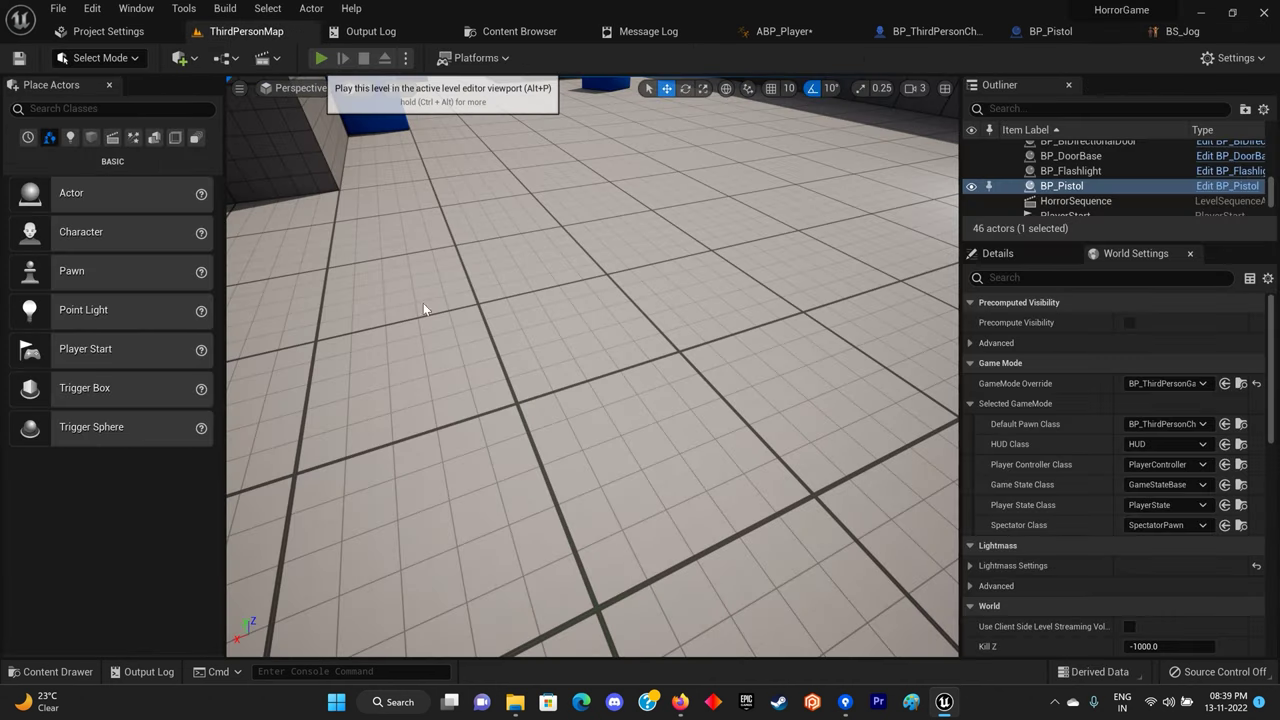
# Pick up the pistol, walk around testing speeds, stop, and return to ABP_Player's IdleGun graph.
pyautogui.press('w')
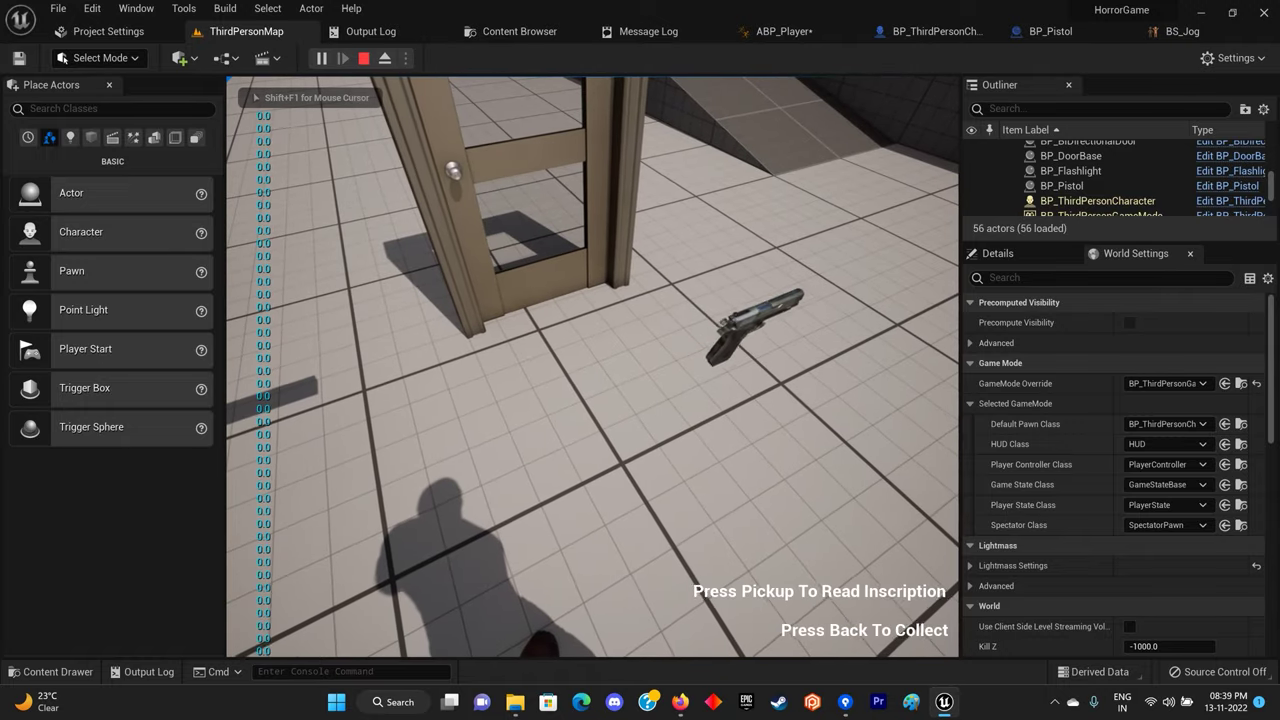
pyautogui.press('e')
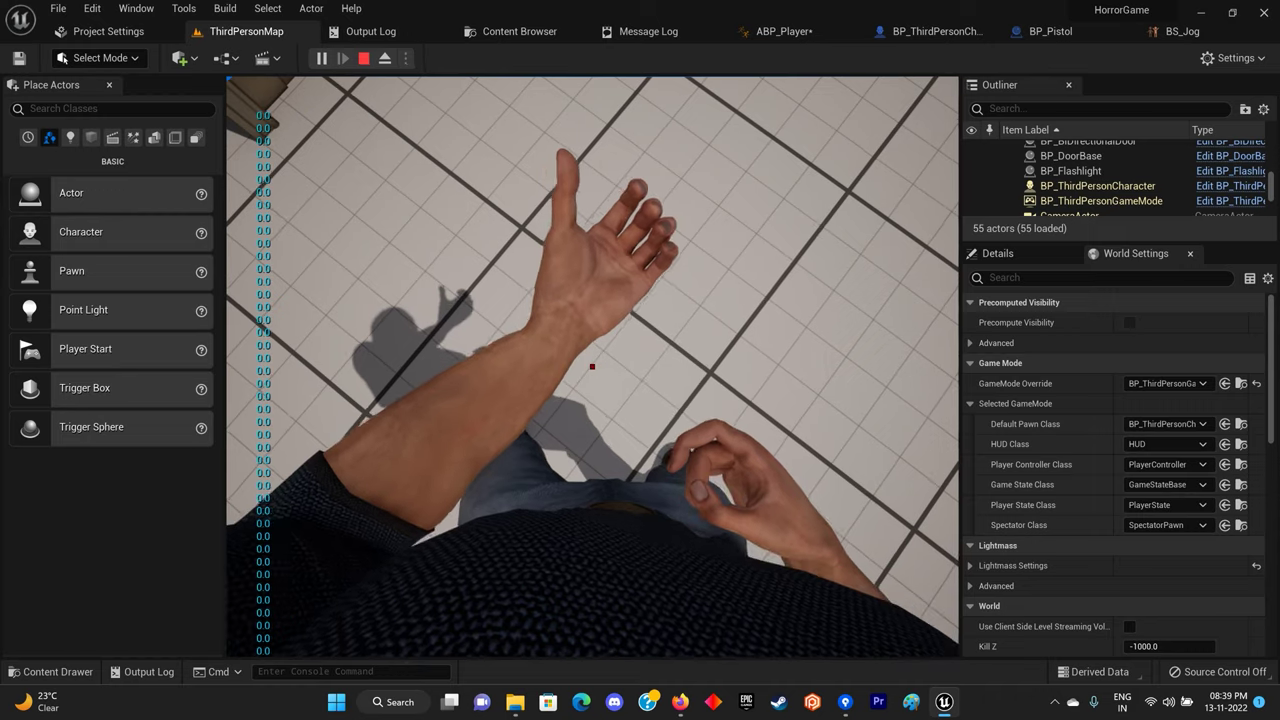
pyautogui.press('w')
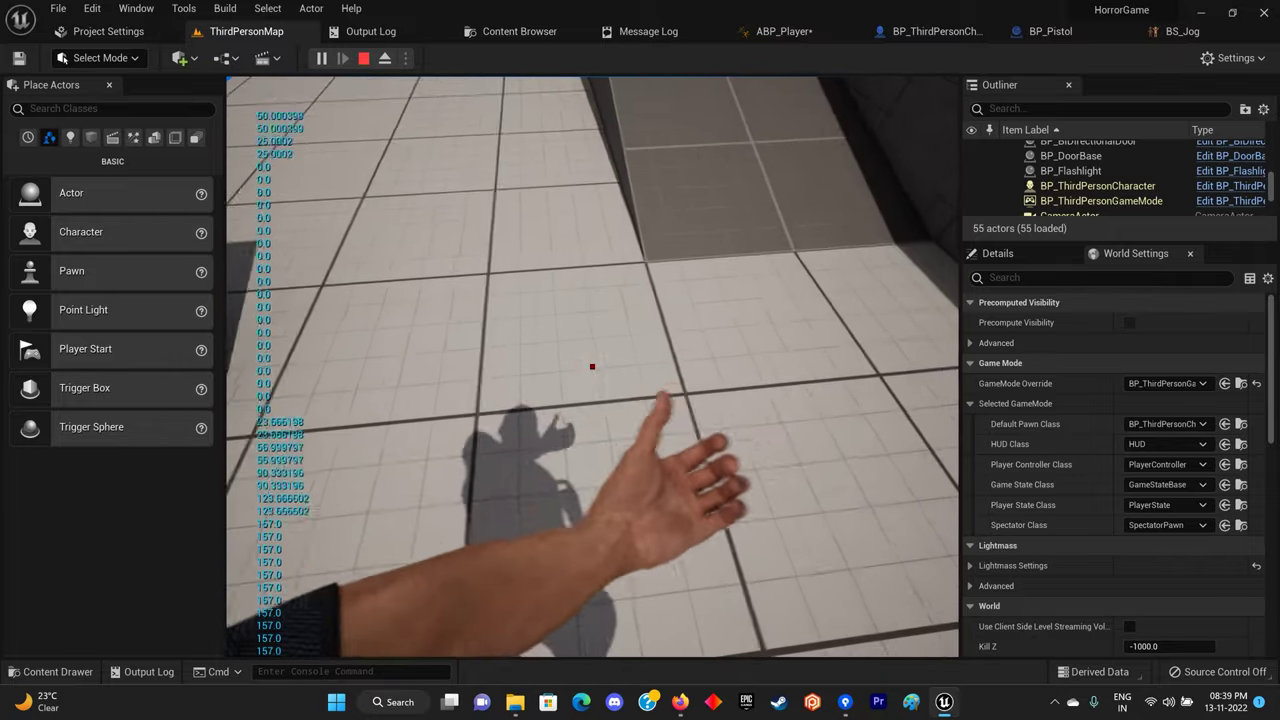
pyautogui.press('w')
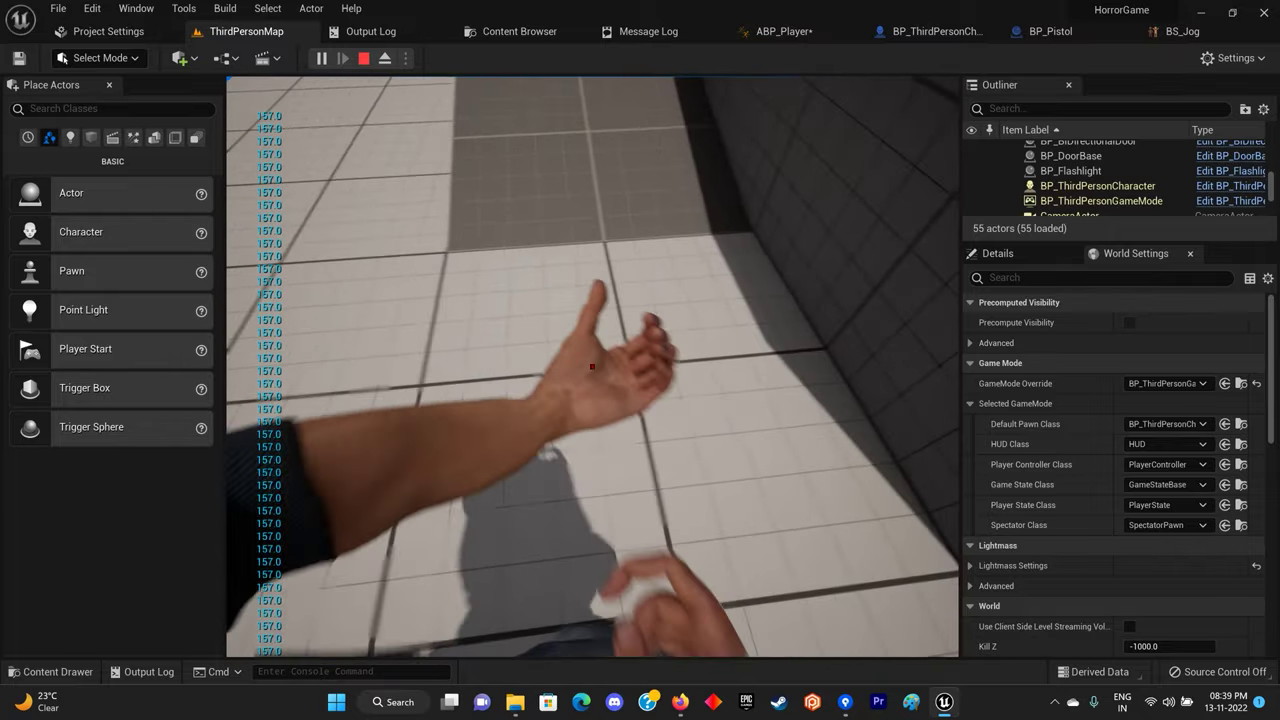
pyautogui.press('w')
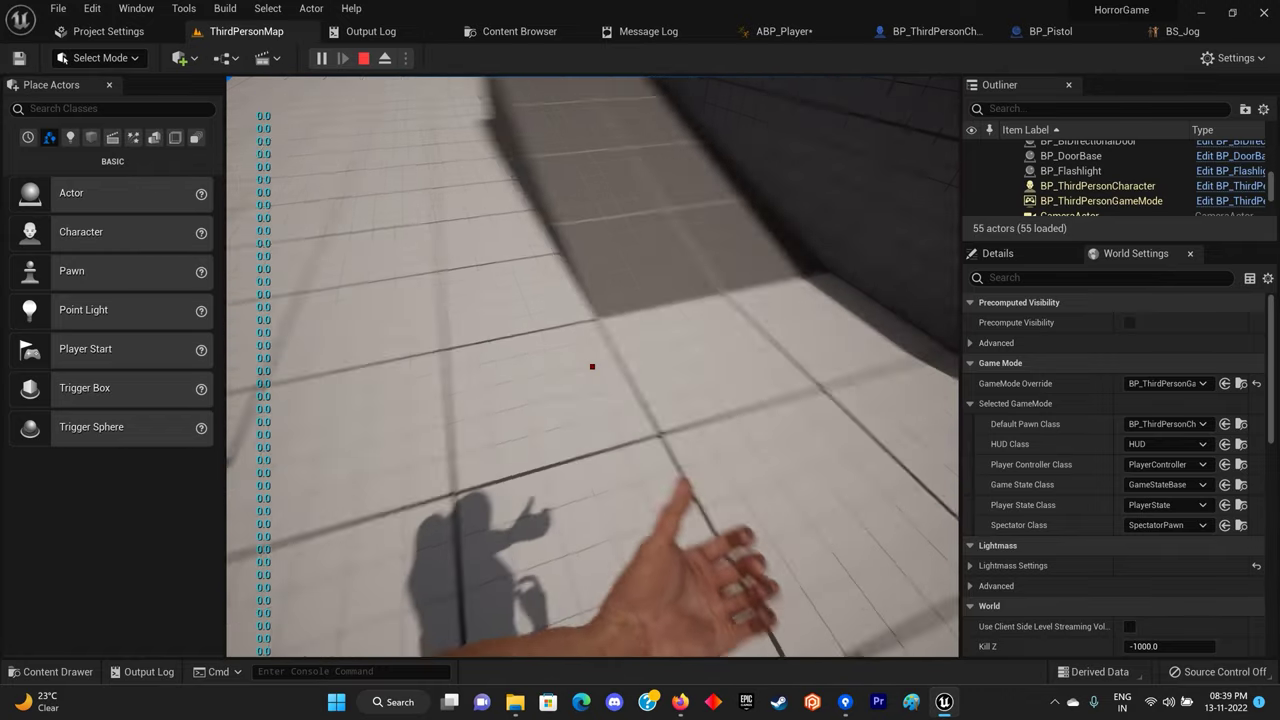
pyautogui.press('Escape')
pyautogui.click(821, 34)
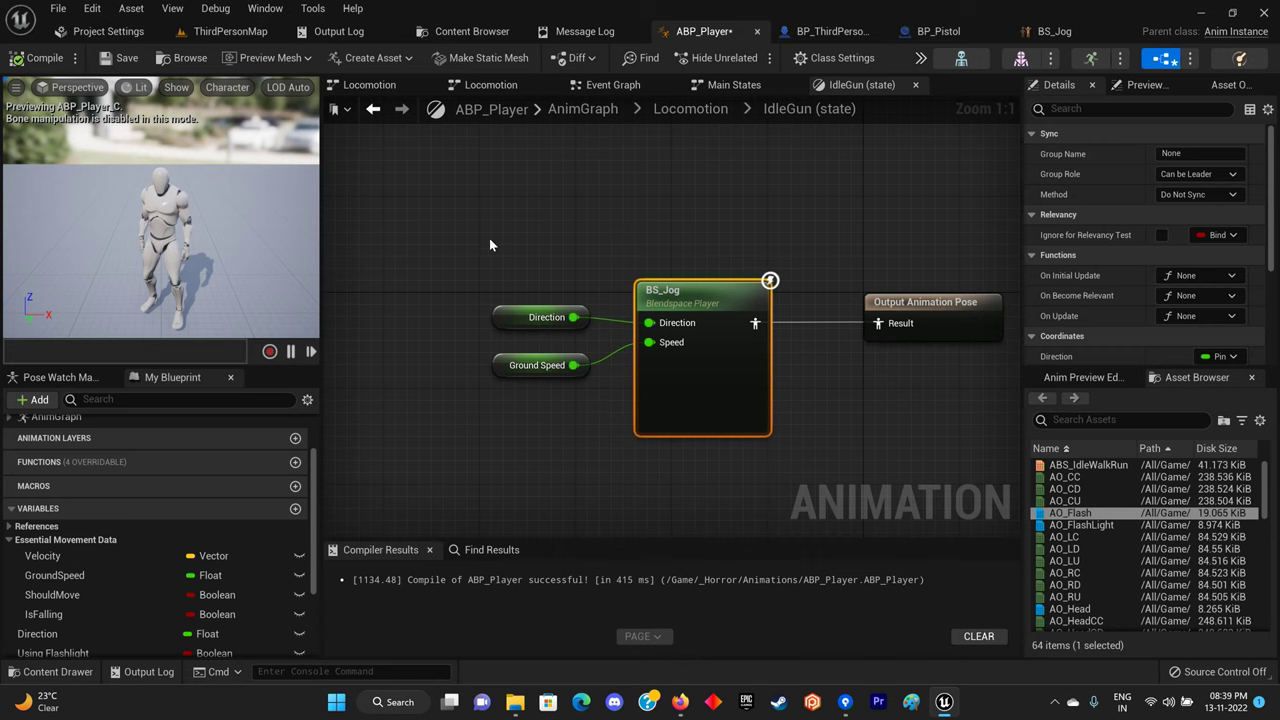
# Delete IdleGun's Direction, Ground Speed and BS_Jog nodes and the Idle to IdleGun transition.
pyautogui.moveTo(492, 240); pyautogui.dragTo(740, 450)
pyautogui.press('Delete')
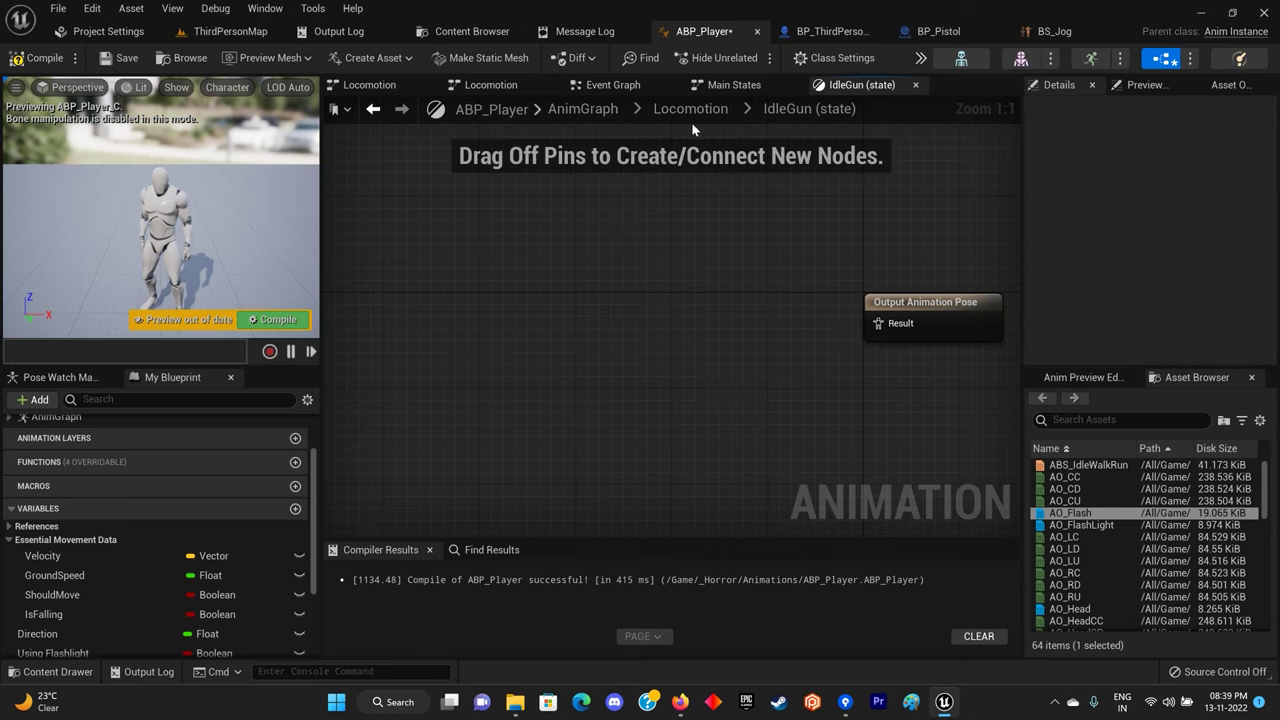
pyautogui.click(680, 112)
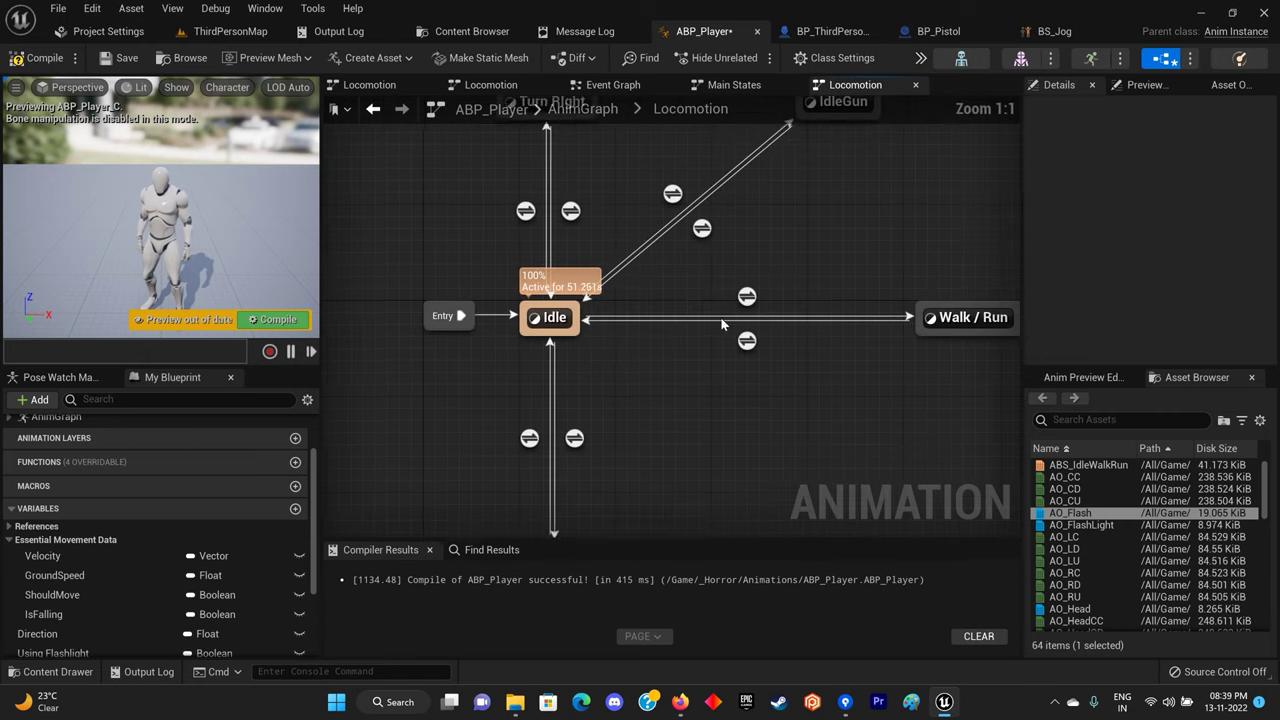
pyautogui.moveTo(587, 279); pyautogui.dragTo(646, 359)
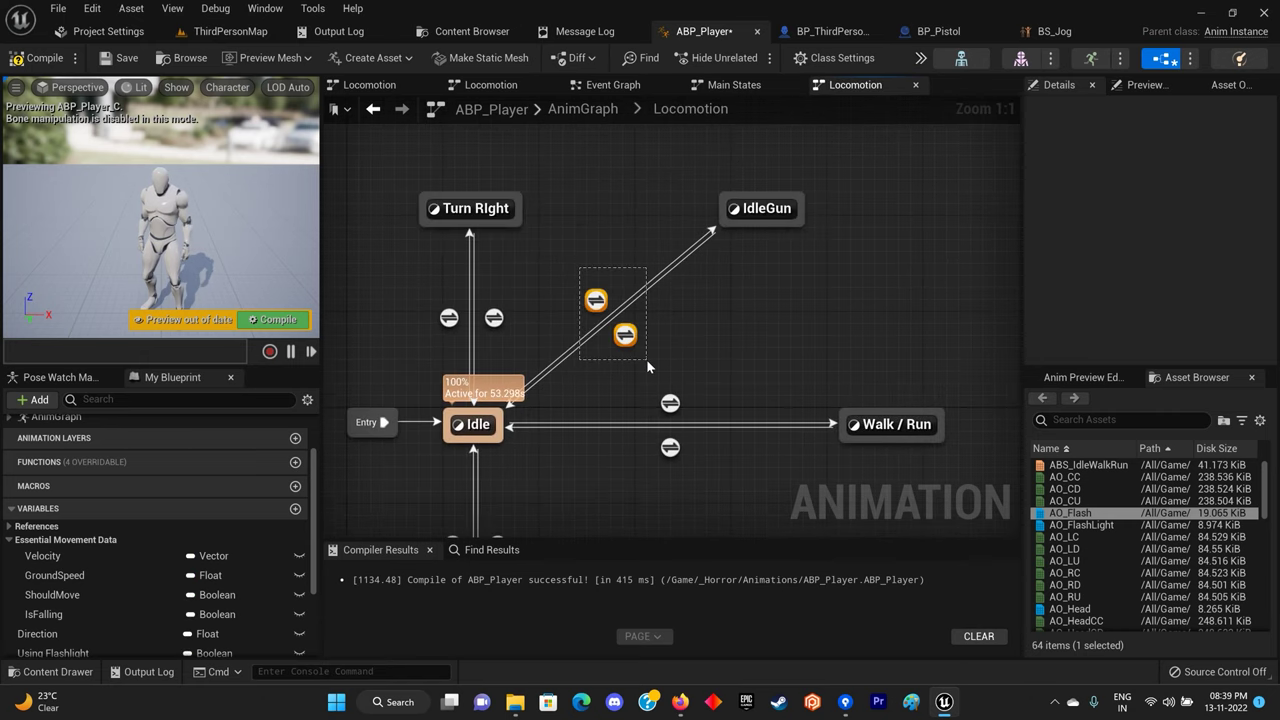
pyautogui.press('Delete')
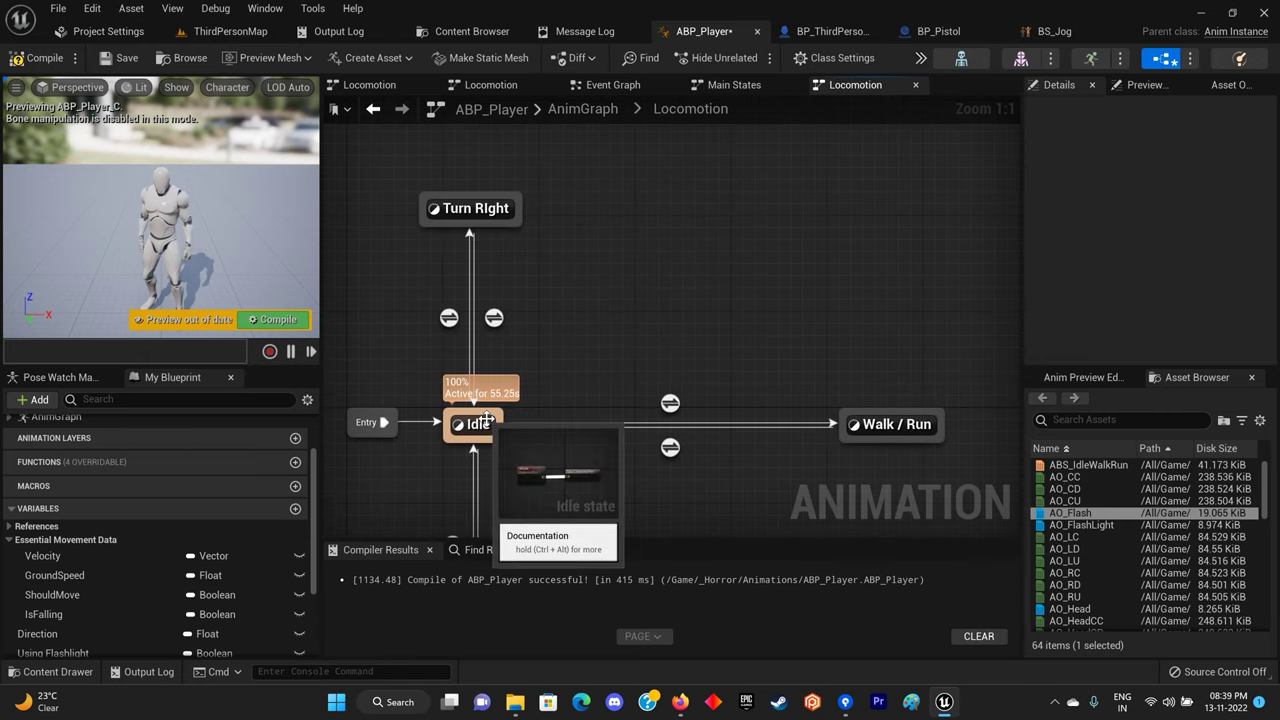
# Inside the Idle state, disconnect MM_Idle from the Output Animation Pose.
pyautogui.doubleClick(476, 426)
pyautogui.moveTo(640, 326); pyautogui.dragTo(544, 409)
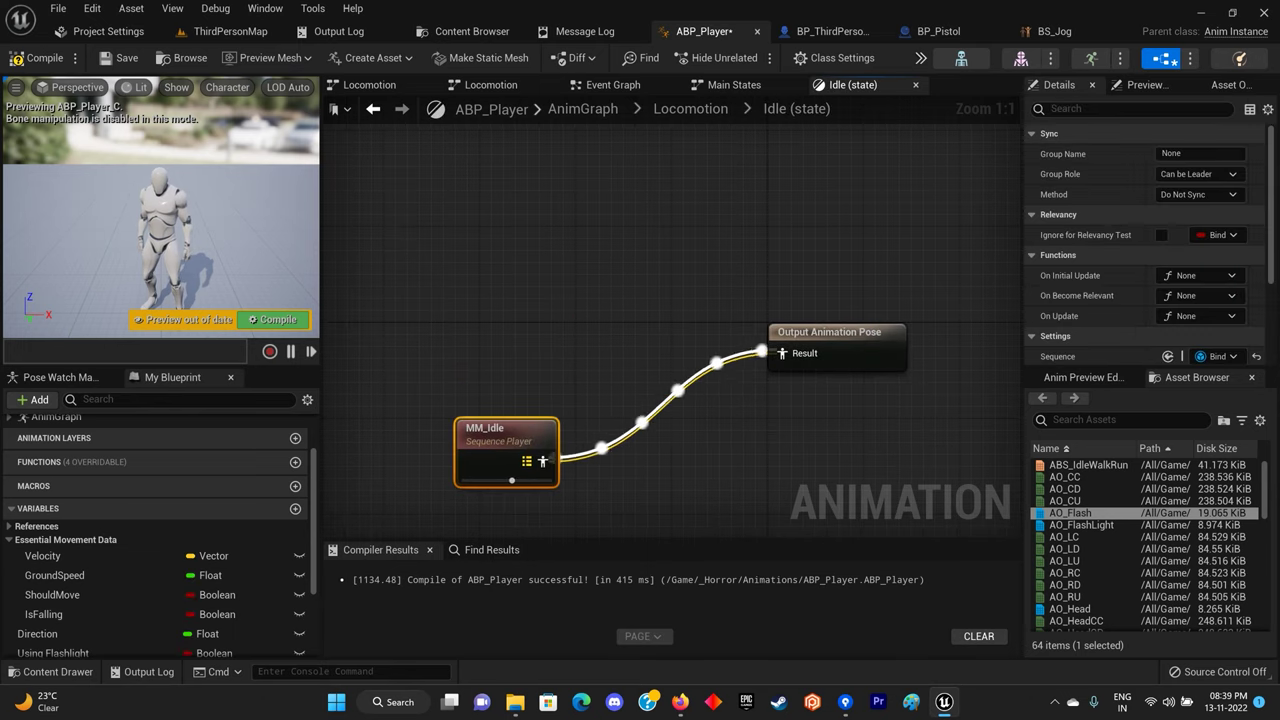
pyautogui.moveTo(536, 396); pyautogui.dragTo(628, 215, button='right')
pyautogui.keyDown('alt'); pyautogui.click(637, 285); pyautogui.keyUp('alt')
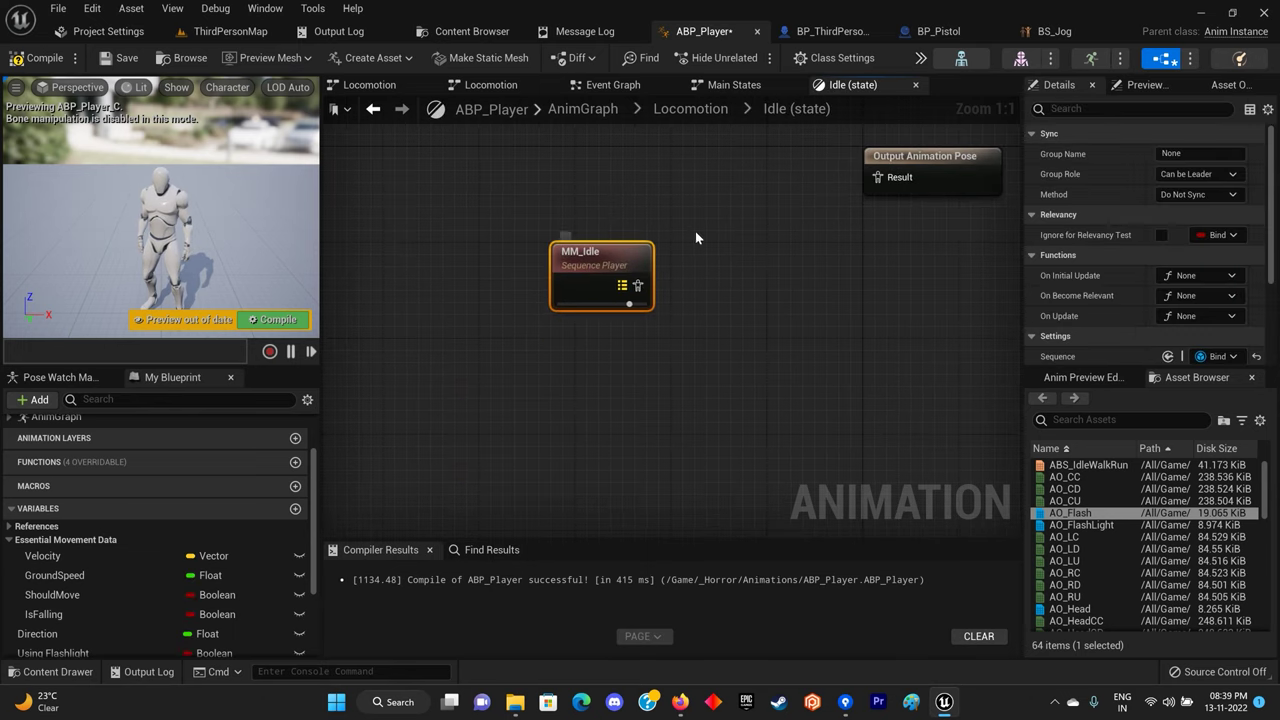
pyautogui.moveTo(694, 241); pyautogui.dragTo(678, 280, button='right')
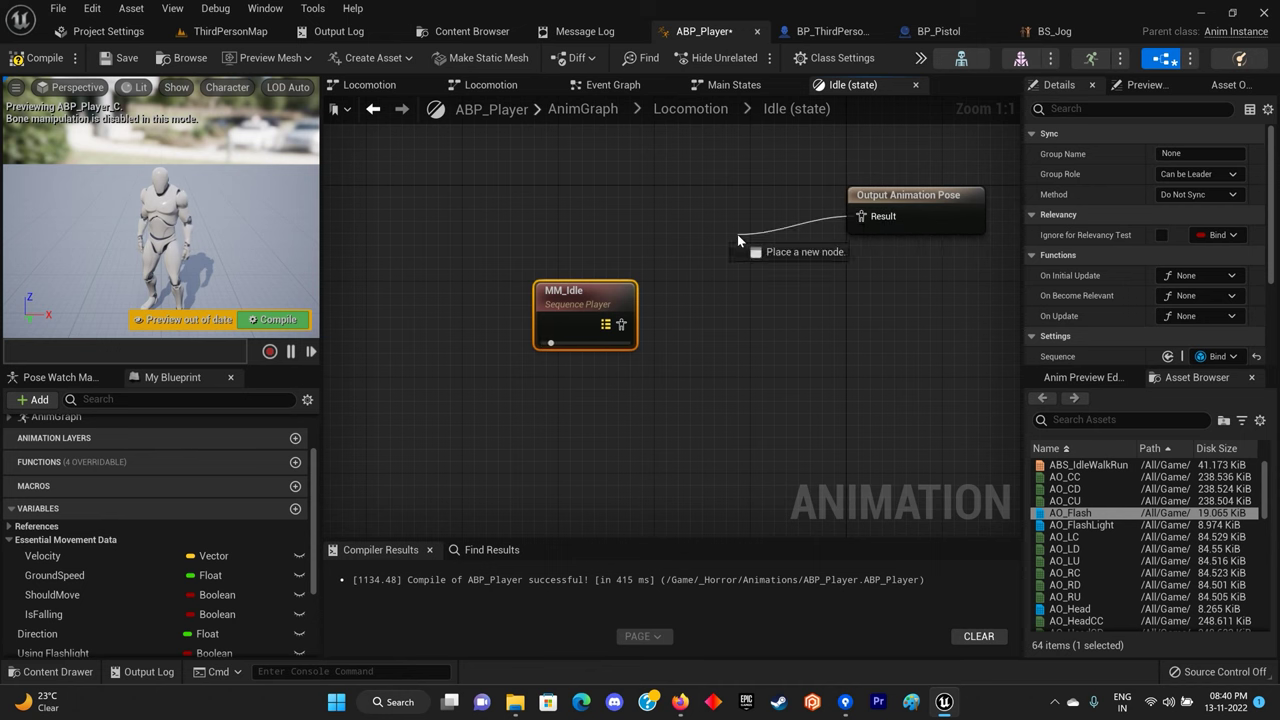
# Add a Blend Poses by bool node feeding the output pose's Result.
pyautogui.moveTo(737, 234); pyautogui.dragTo(737, 234)
pyautogui.write('s')
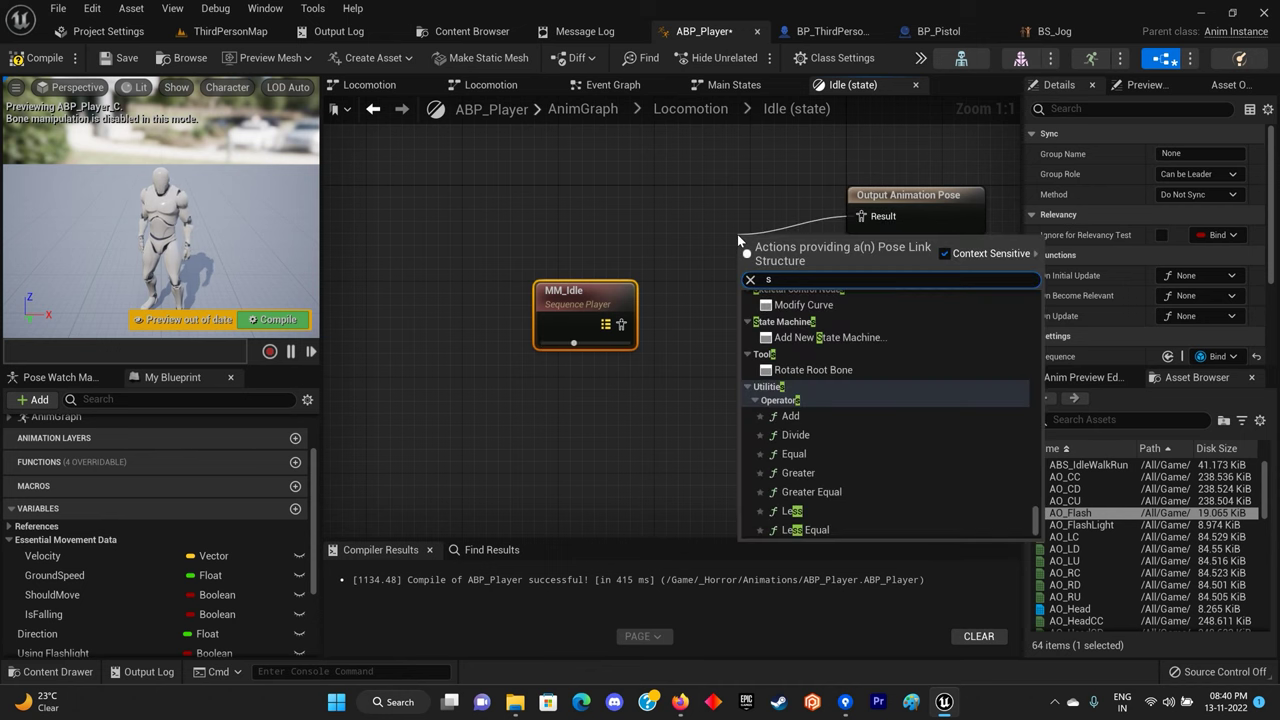
pyautogui.press('BackSpace')
pyautogui.write('blend')
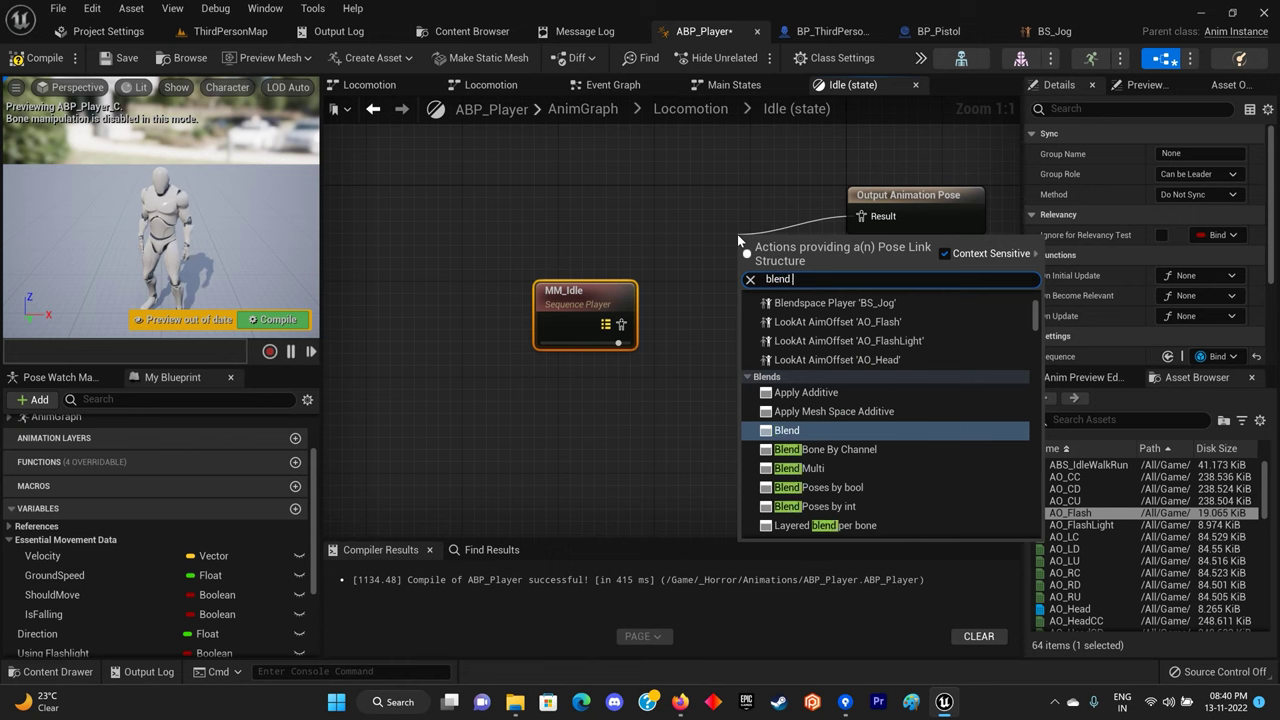
pyautogui.scroll(-2, 840, 392)
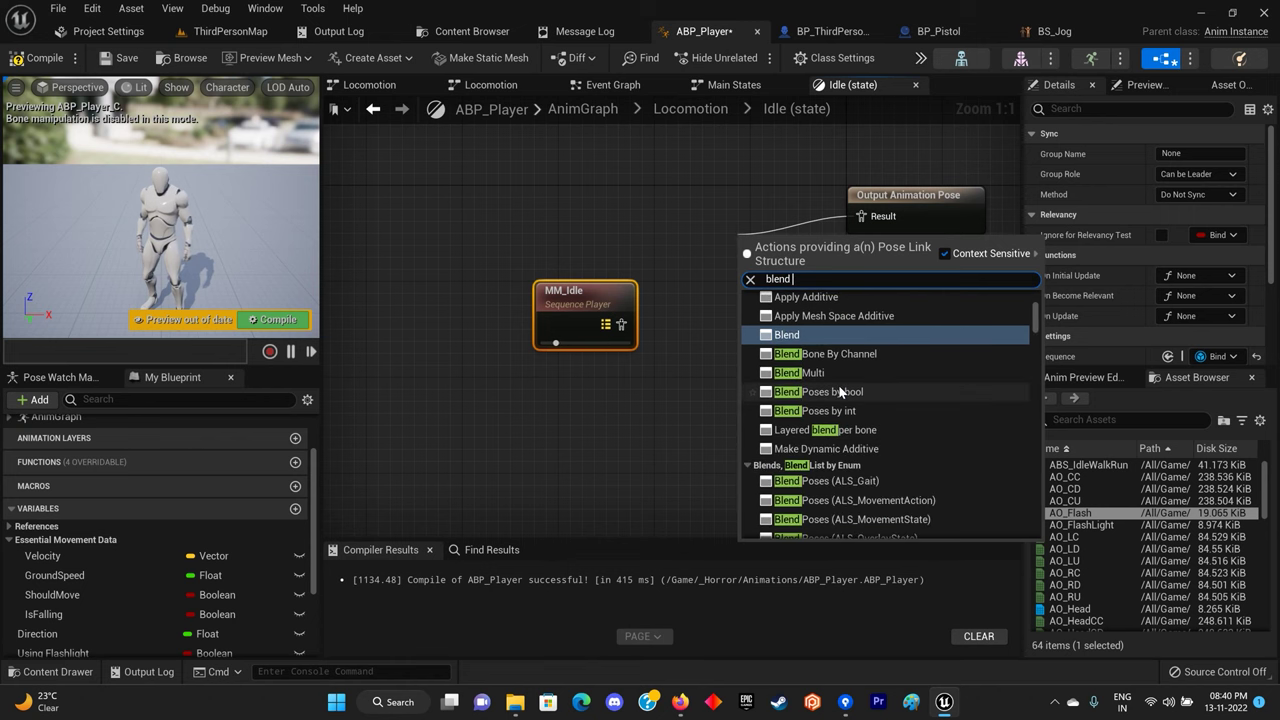
pyautogui.scroll(-2, 840, 392)
pyautogui.scroll(-2, 840, 392)
pyautogui.scroll(3, 840, 392)
pyautogui.write('posse')
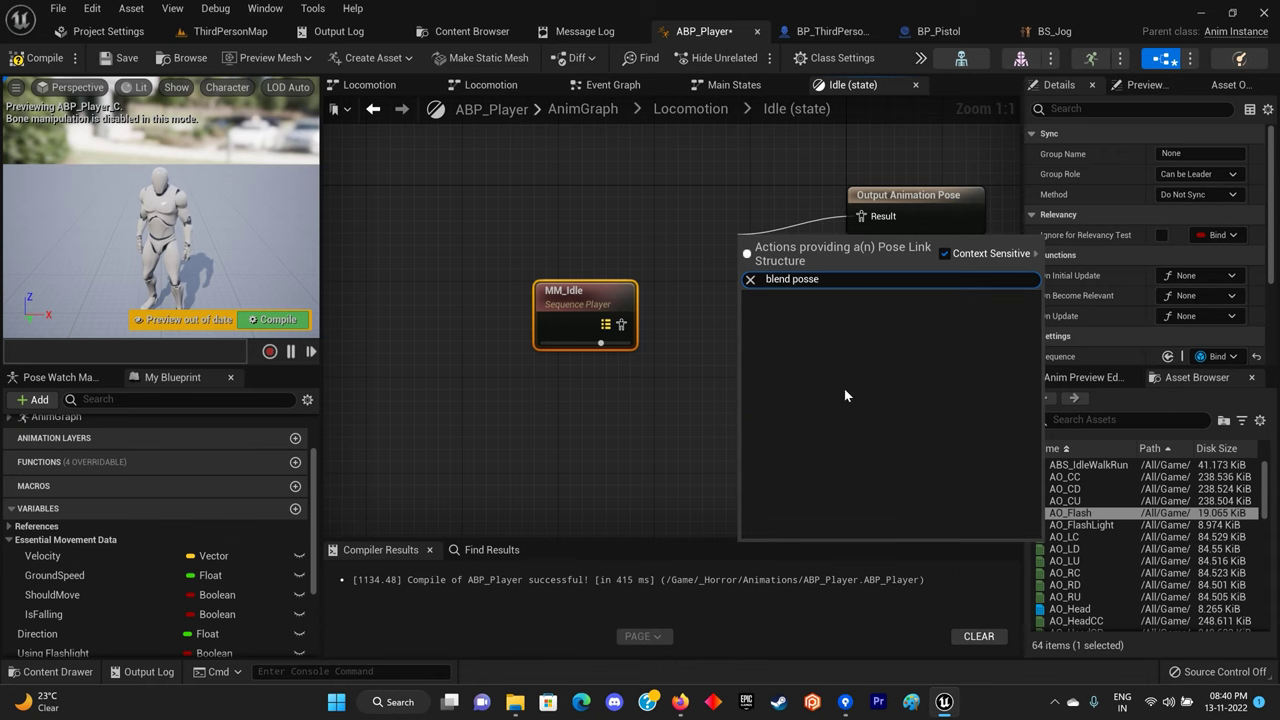
pyautogui.press('BackSpace')
pyautogui.press('BackSpace')
pyautogui.write('es by')
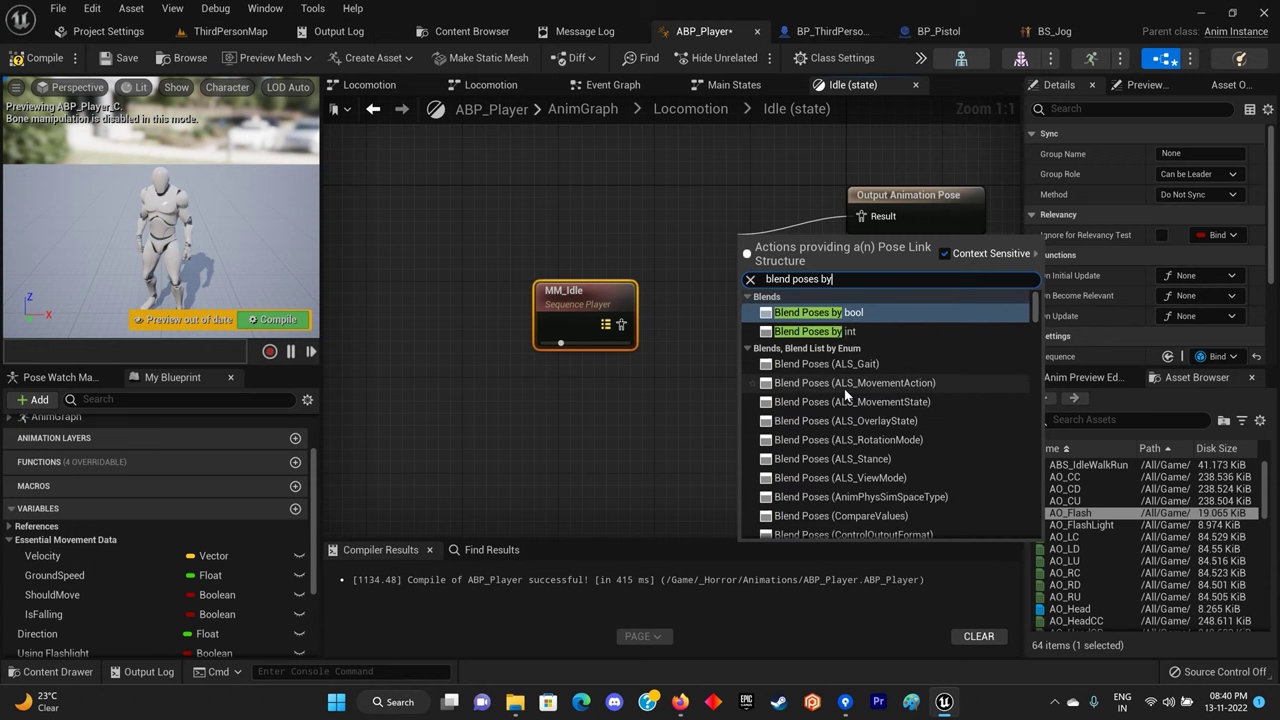
pyautogui.click(862, 316)
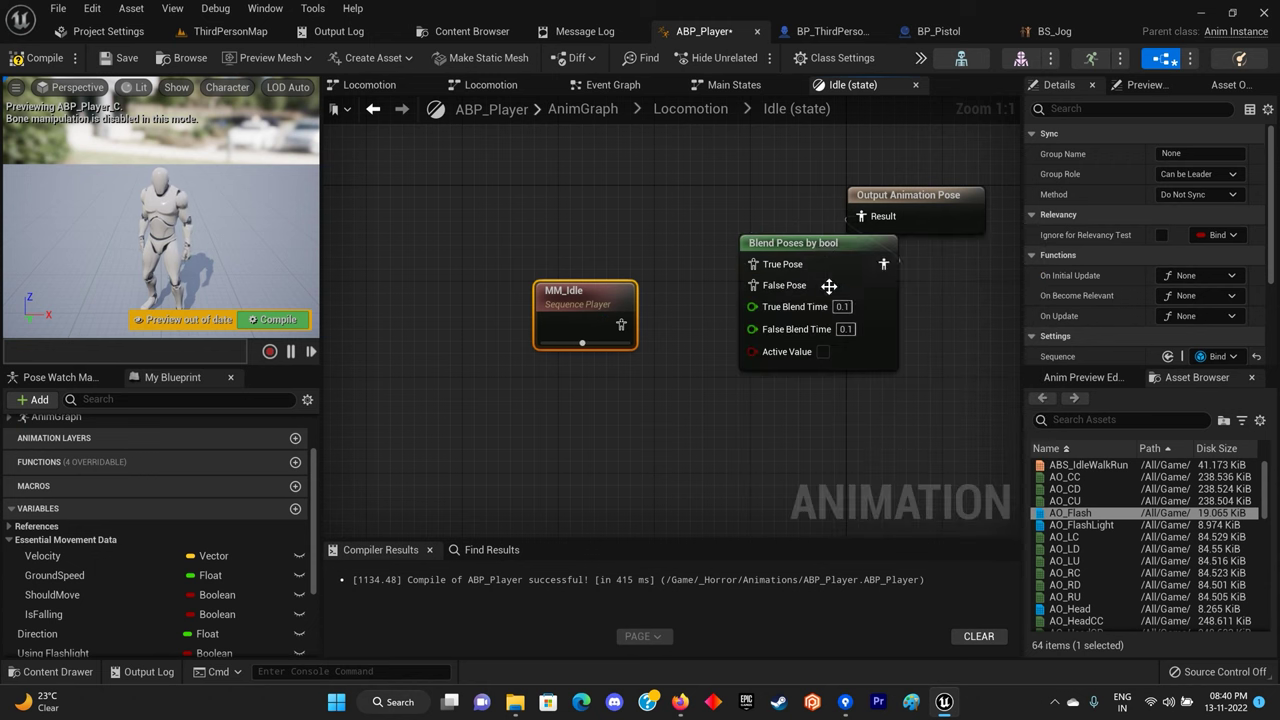
# Wire MM_Idle into False Pose and Using Gun into the blend node's Active Value.
pyautogui.moveTo(800, 238); pyautogui.dragTo(671, 167)
pyautogui.moveTo(532, 287); pyautogui.dragTo(615, 357, button='right')
pyautogui.moveTo(638, 375); pyautogui.dragTo(446, 254)
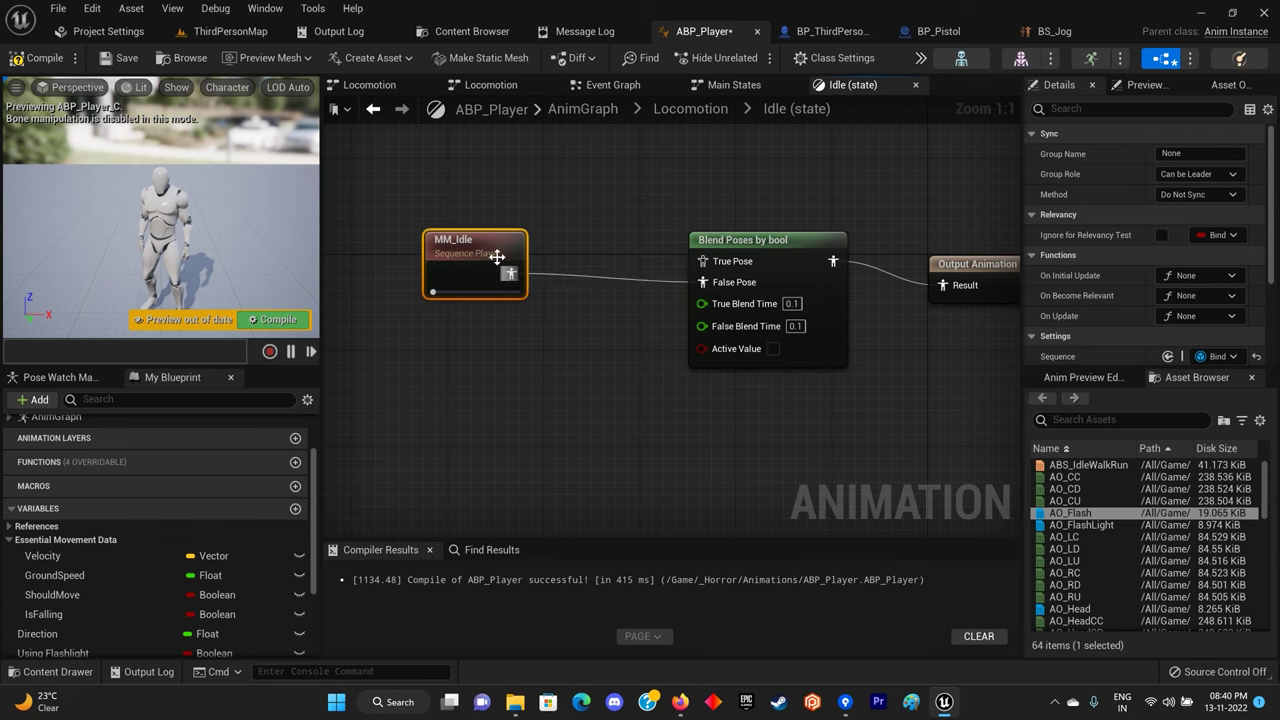
pyautogui.moveTo(497, 257); pyautogui.dragTo(495, 293)
pyautogui.scroll(-3, 178, 628)
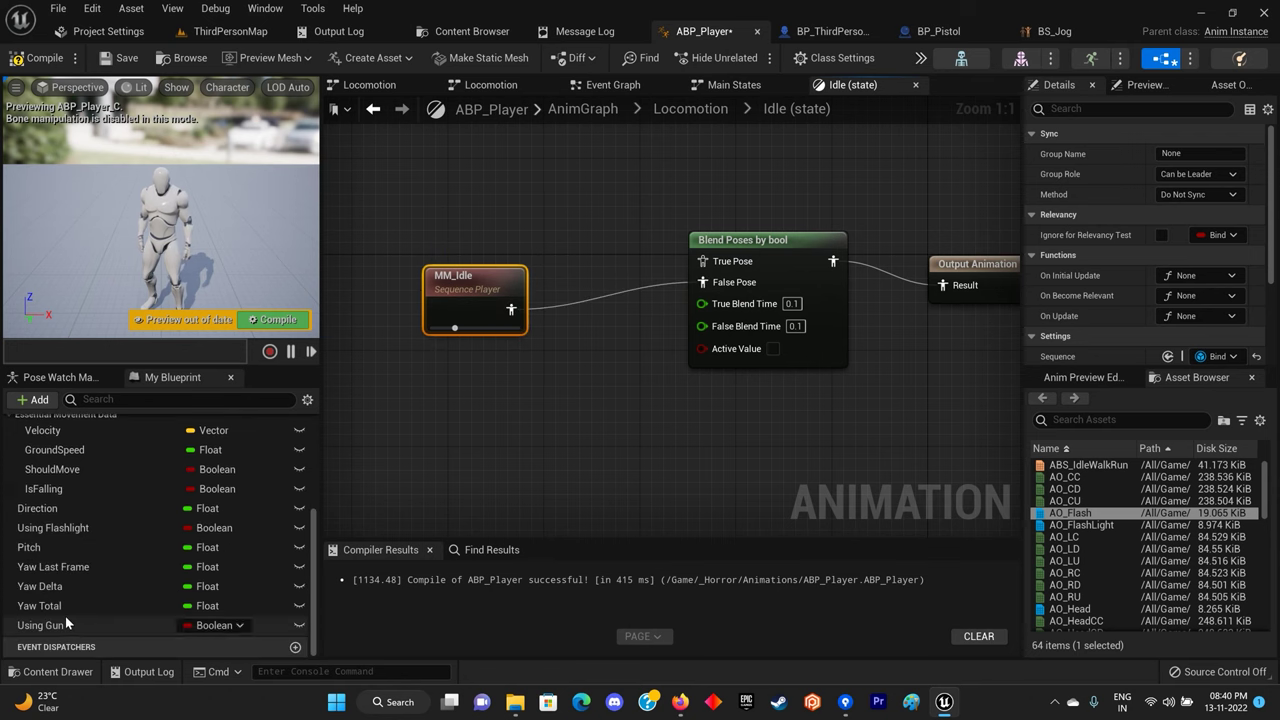
pyautogui.moveTo(757, 437); pyautogui.dragTo(757, 352)
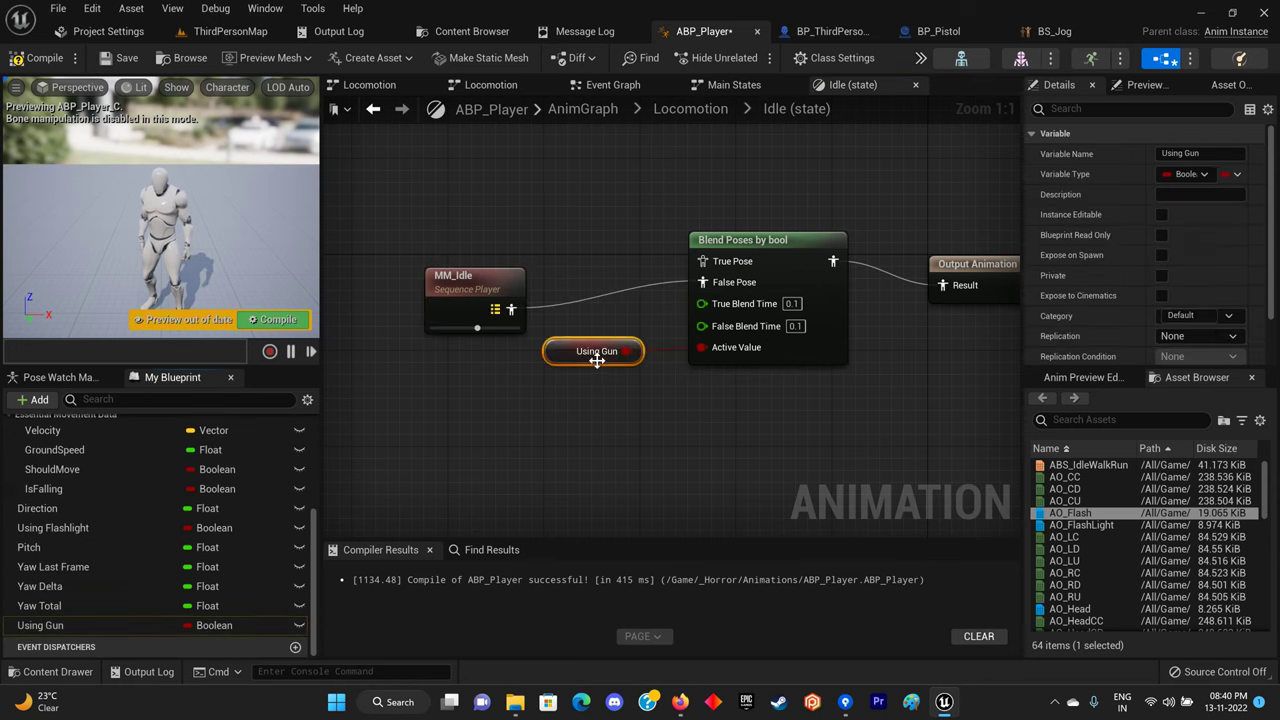
pyautogui.moveTo(474, 294); pyautogui.dragTo(474, 306)
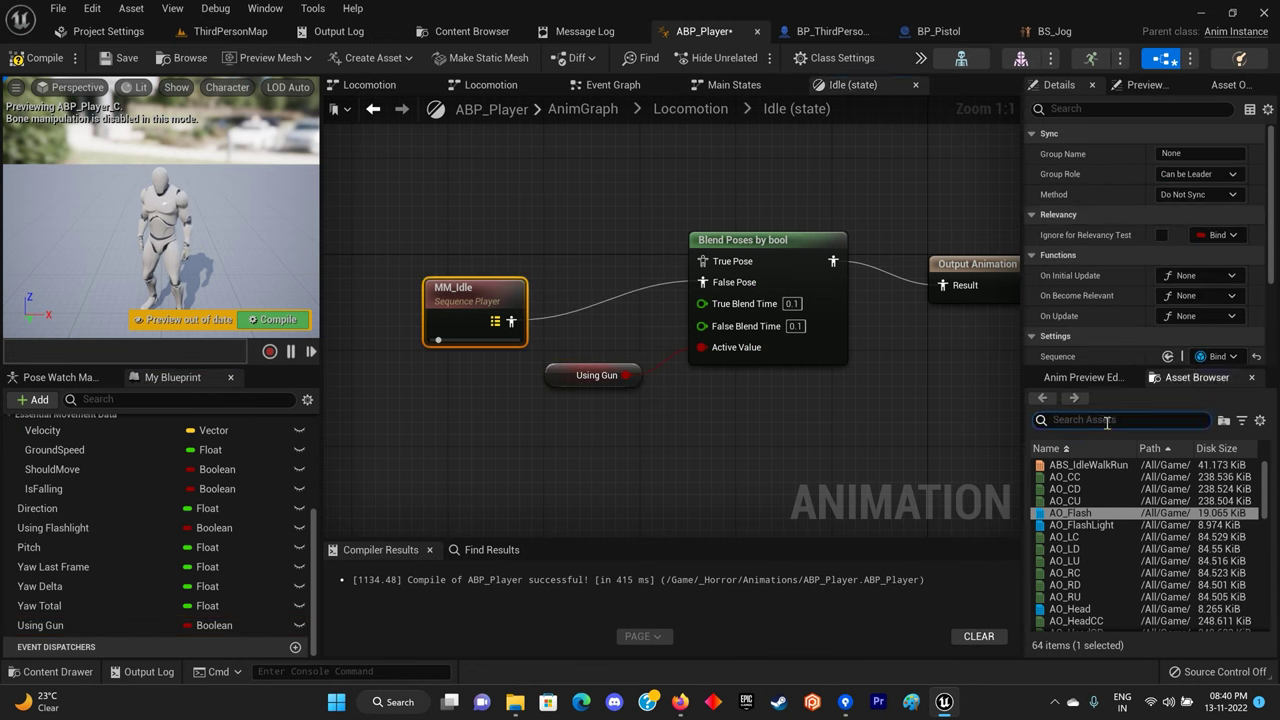
pyautogui.click(1123, 420)
# Connect Idle_Pistol to True Pose, then play ThirdPersonMap to test.
pyautogui.write('rifle')
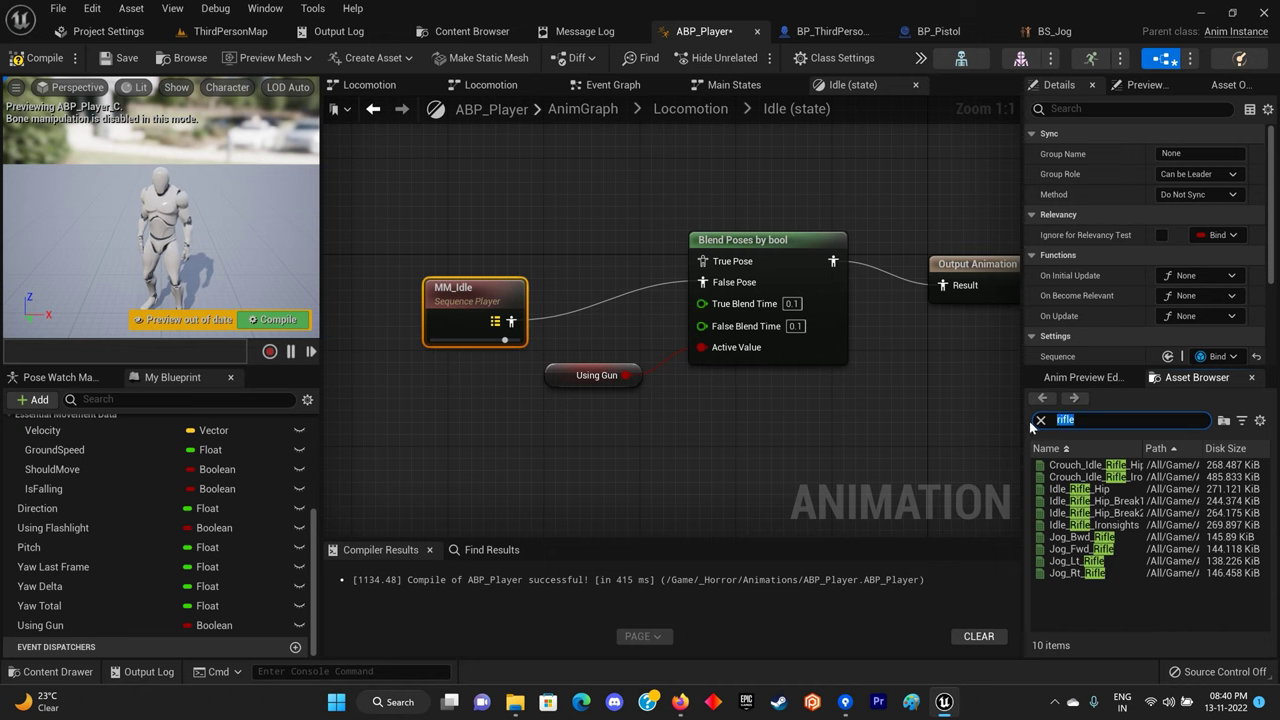
pyautogui.write('pistol')
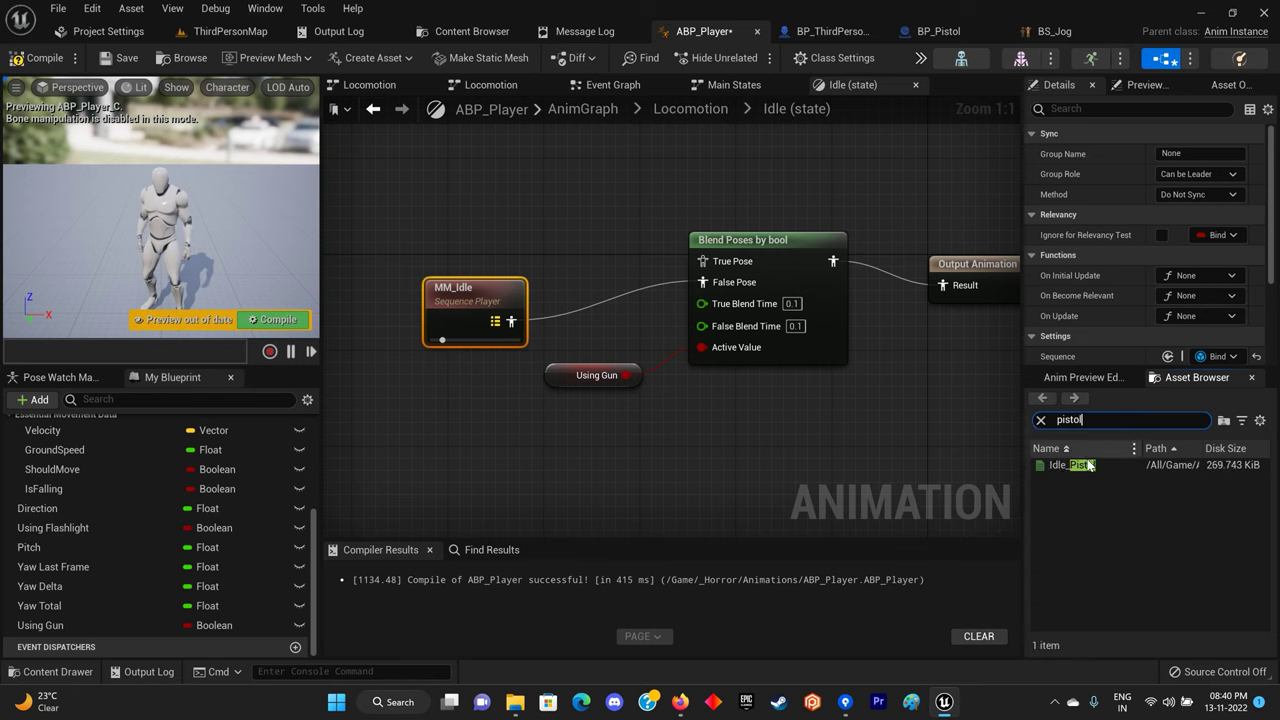
pyautogui.moveTo(1090, 466); pyautogui.dragTo(719, 358)
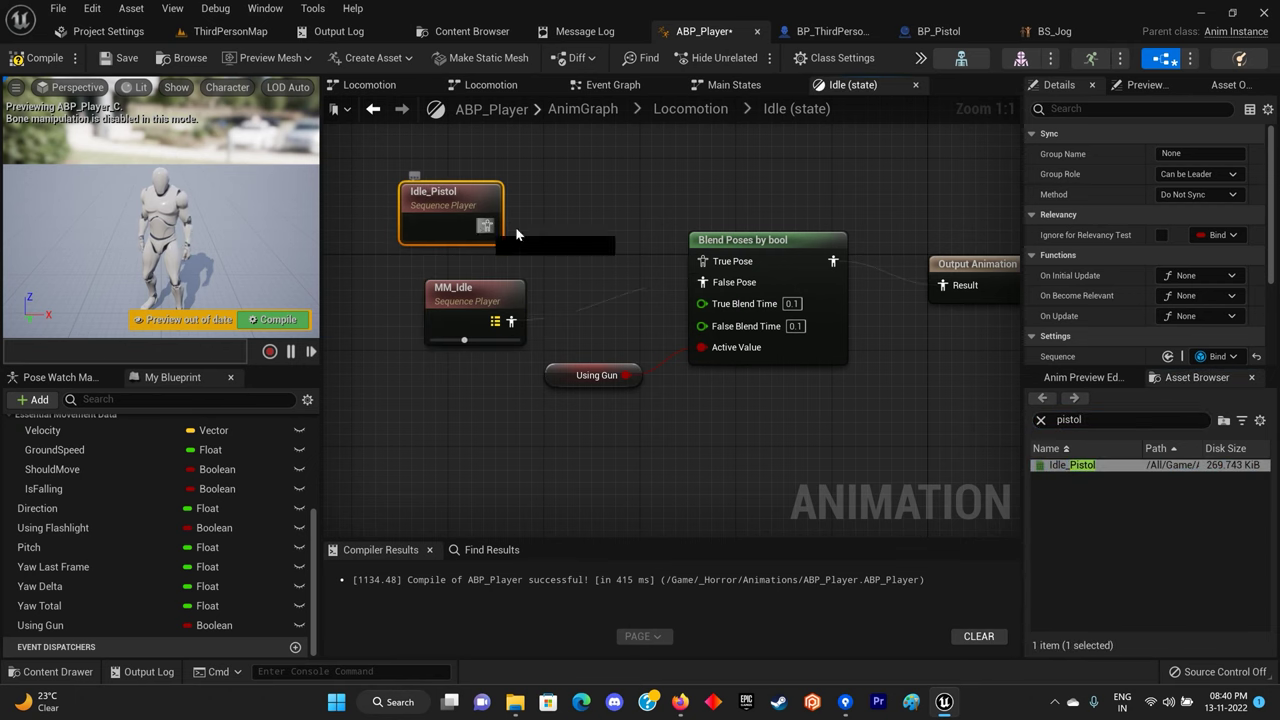
pyautogui.click(250, 35)
pyautogui.click(321, 58)
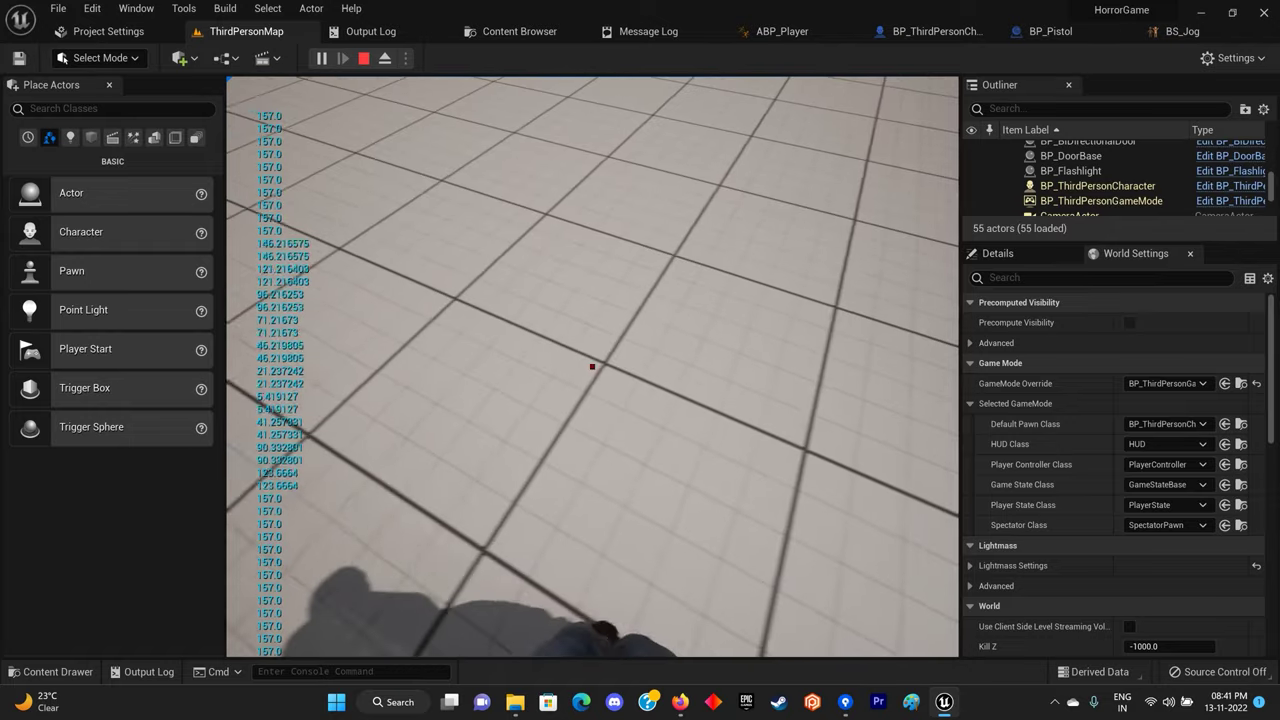
# Stop the play session and bring up the AnimStarterPack assets in the Content Drawer.
pyautogui.press('Escape')
pyautogui.hotkey('ctrl', 'space')
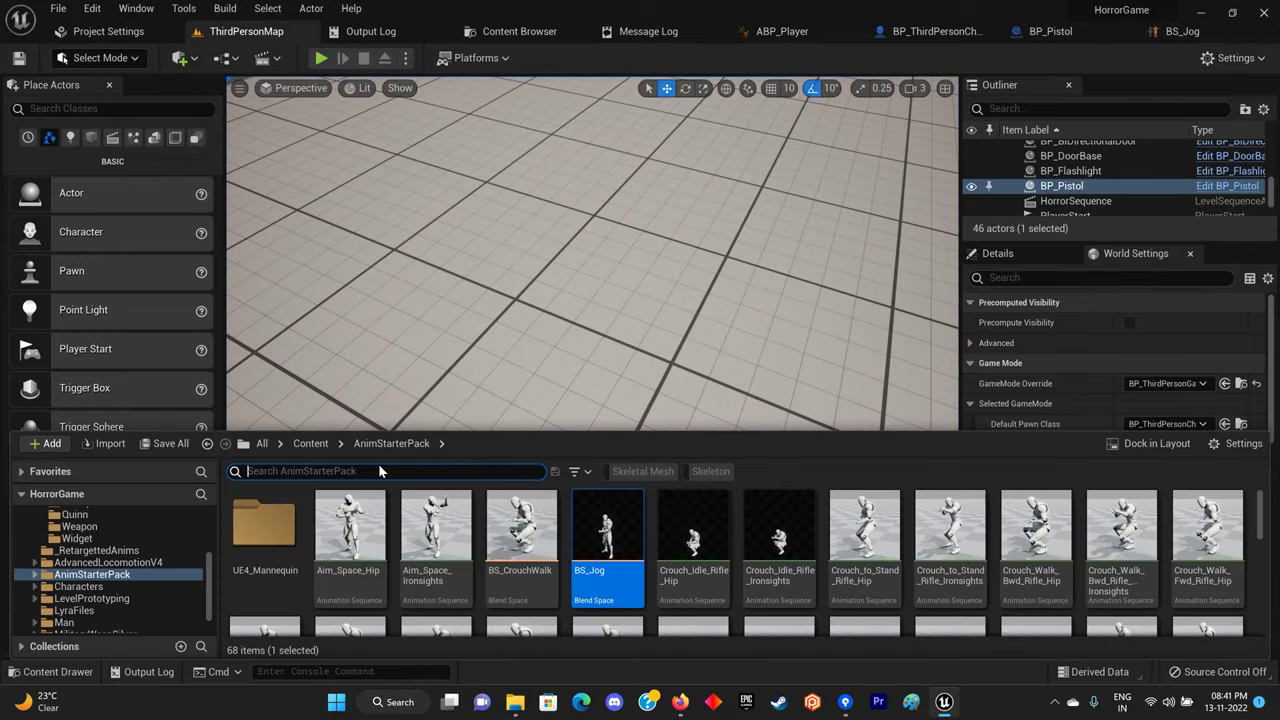
# Search 'pisto' to show the three pistol animations and view Idle_Pistol's info.
pyautogui.write('pisto')
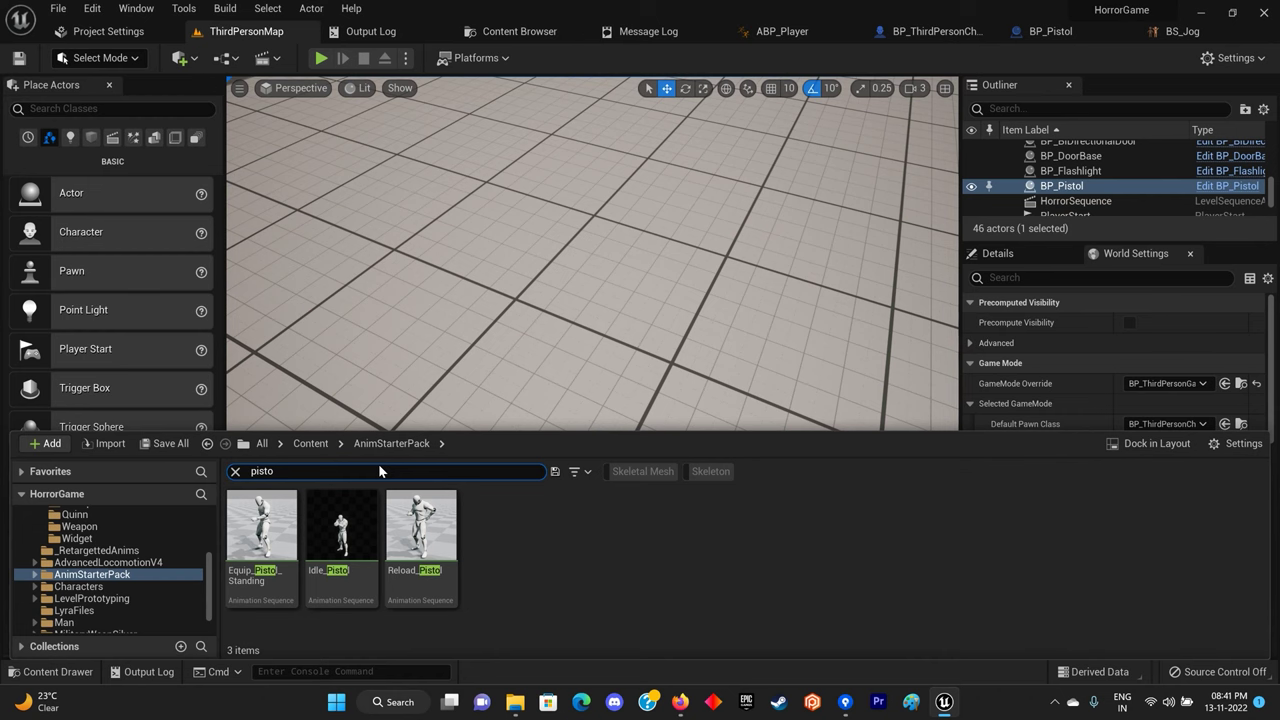
pyautogui.moveTo(377, 541)
# Play the level, collect the pistol with E and walk toward the door, then stop and reopen the Content Drawer.
pyautogui.click(327, 59)
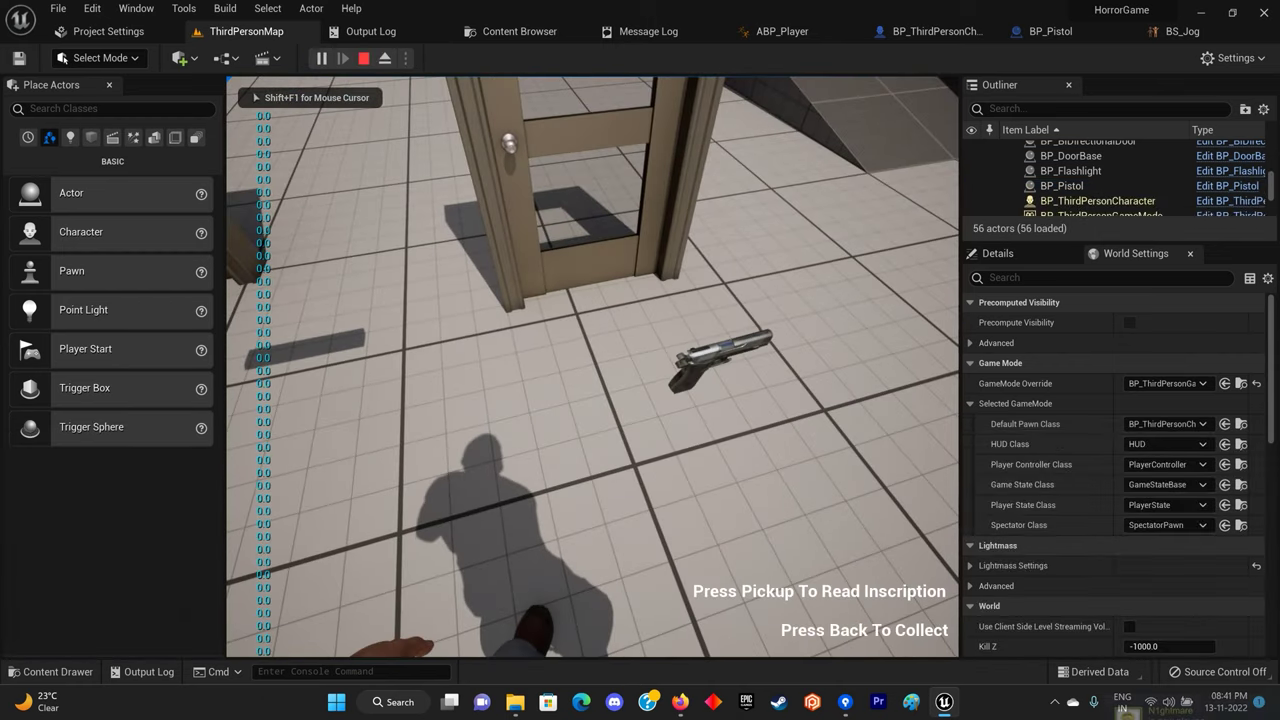
pyautogui.press('e')
pyautogui.press('w')
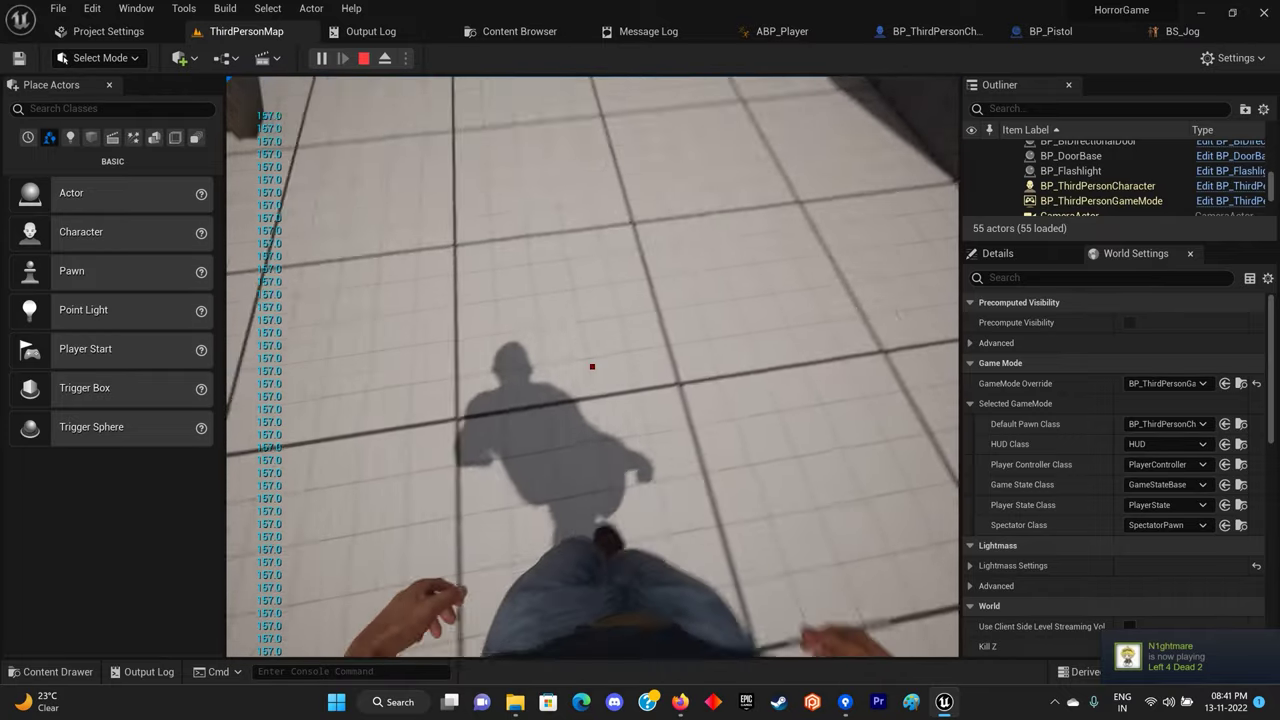
pyautogui.press('w')
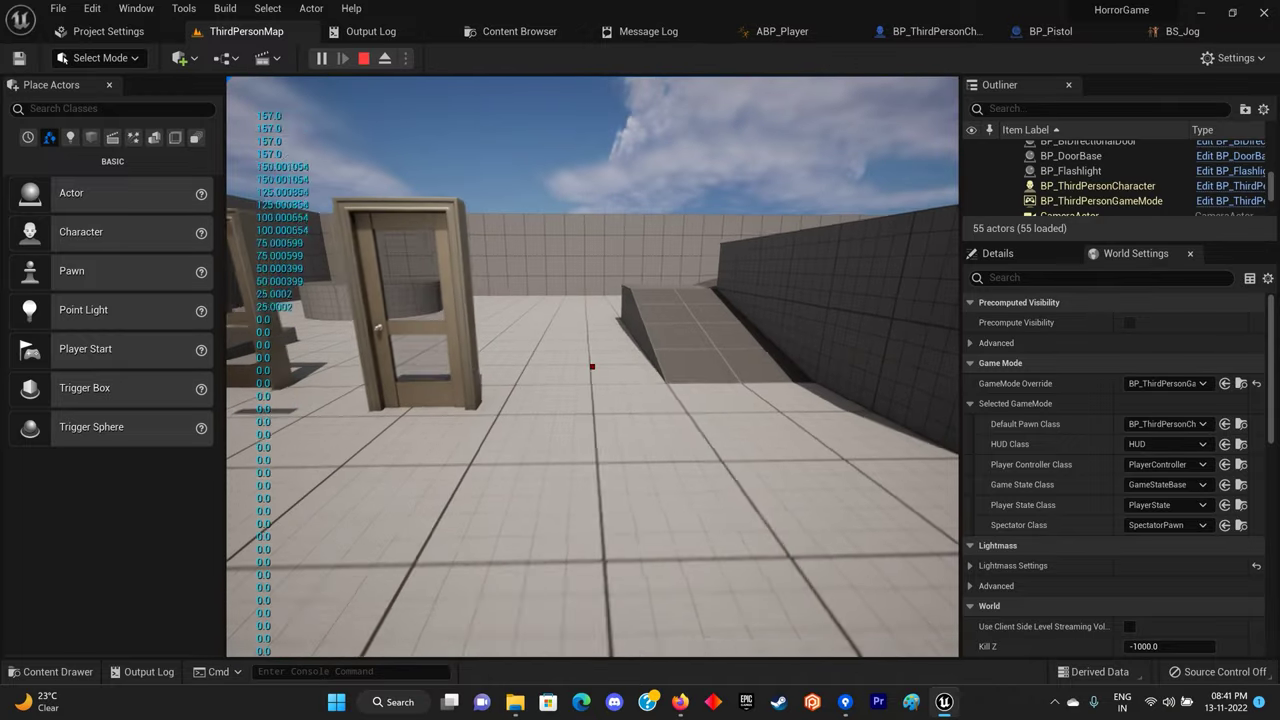
pyautogui.press('Escape')
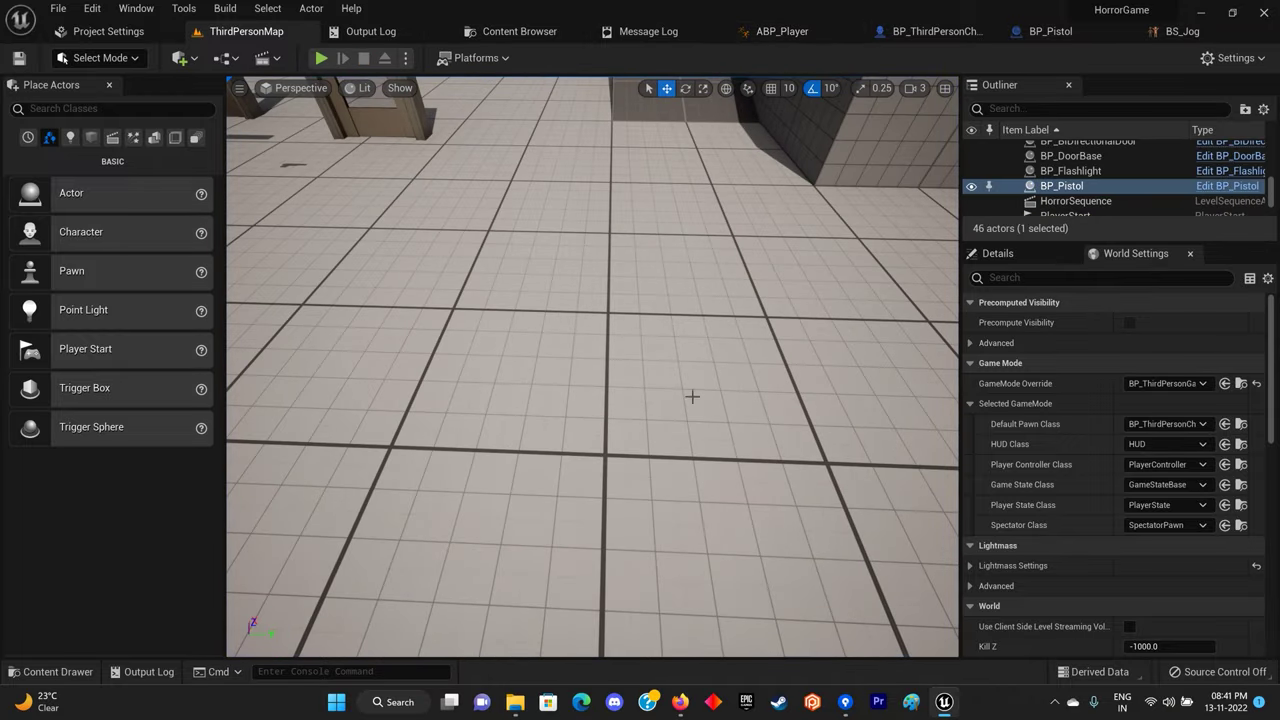
pyautogui.hotkey('ctrl', 'space')
pyautogui.click(236, 472)
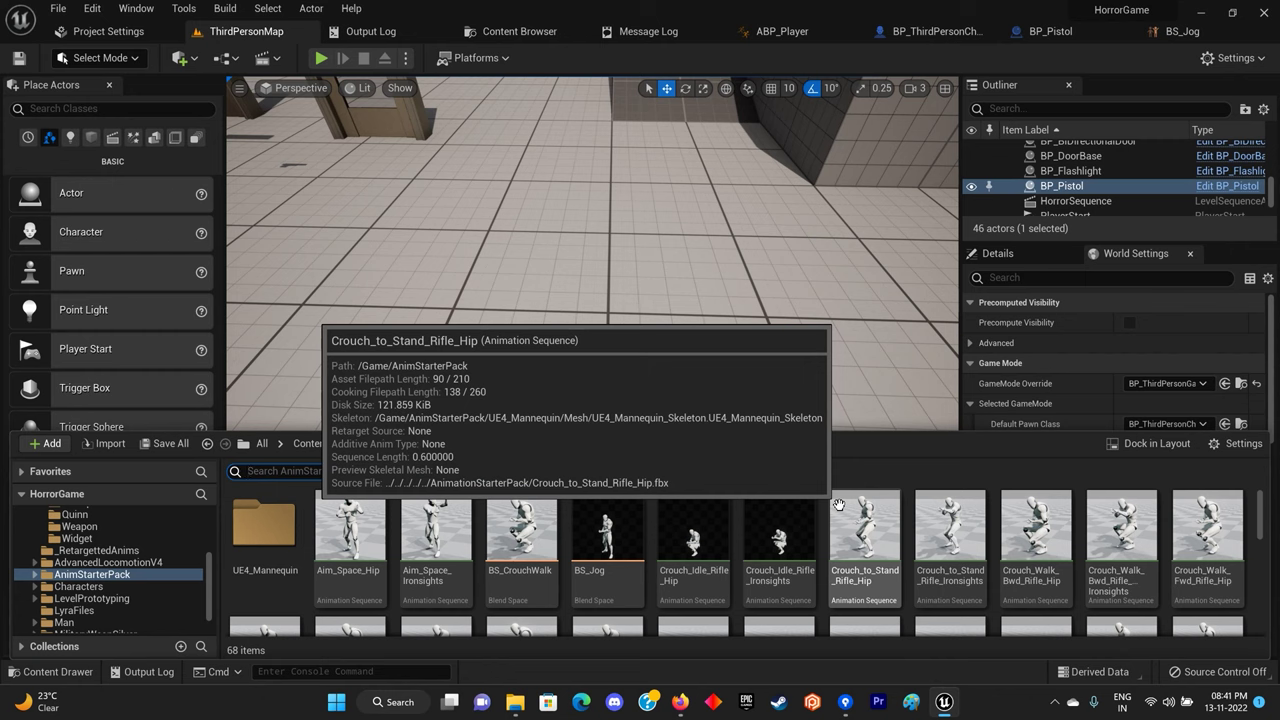
# Peek into the UE4_Mannequin folder, then return to AnimStarterPack.
pyautogui.scroll(-1, 577, 549)
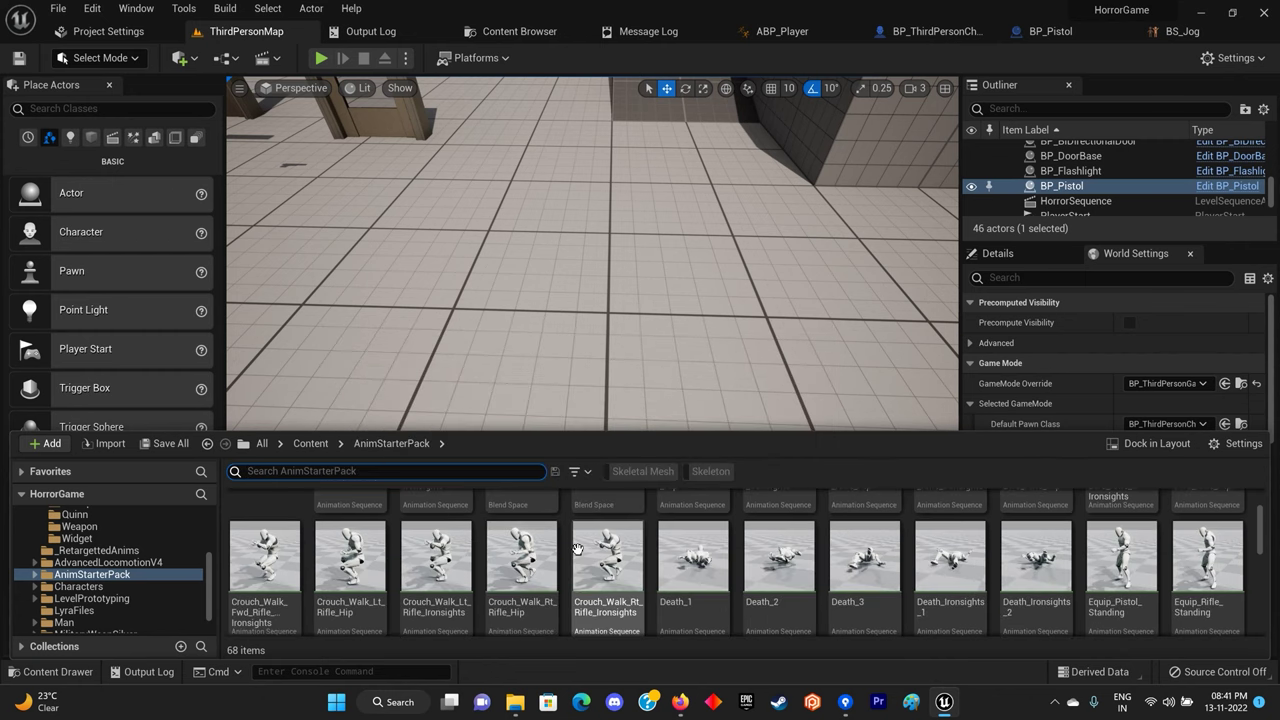
pyautogui.scroll(1, 577, 549)
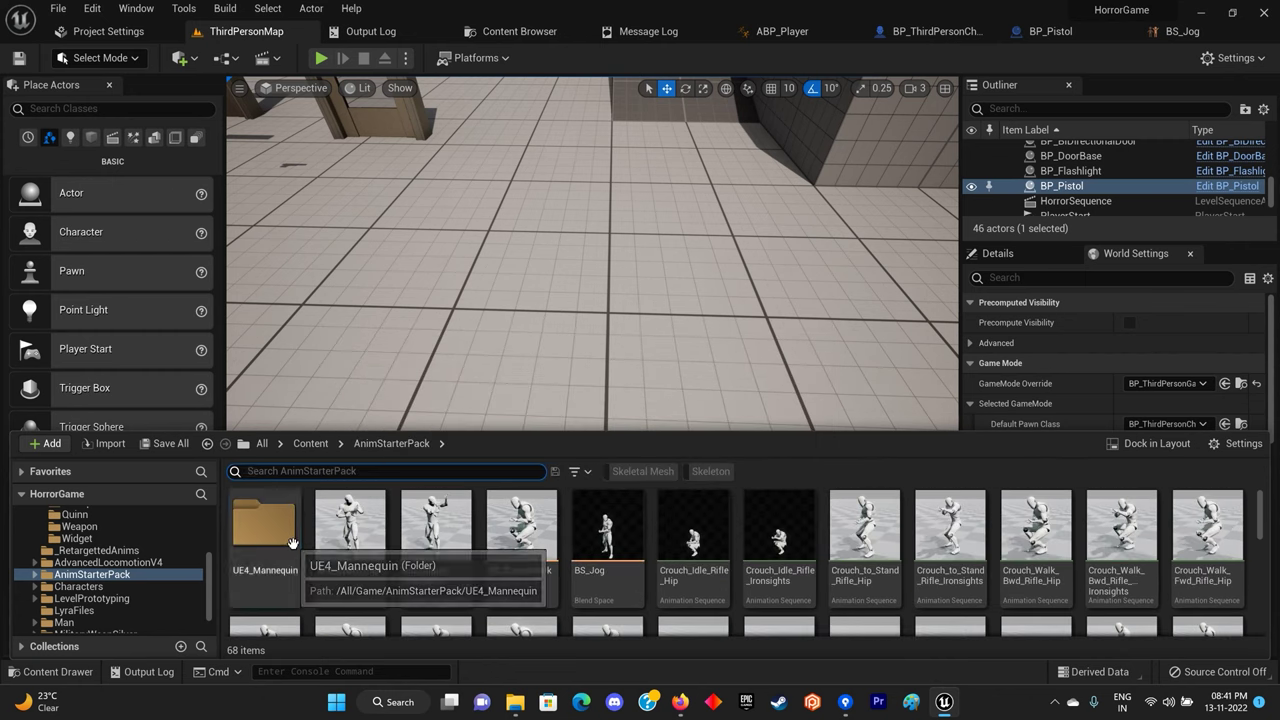
pyautogui.doubleClick(263, 525)
pyautogui.click(391, 443)
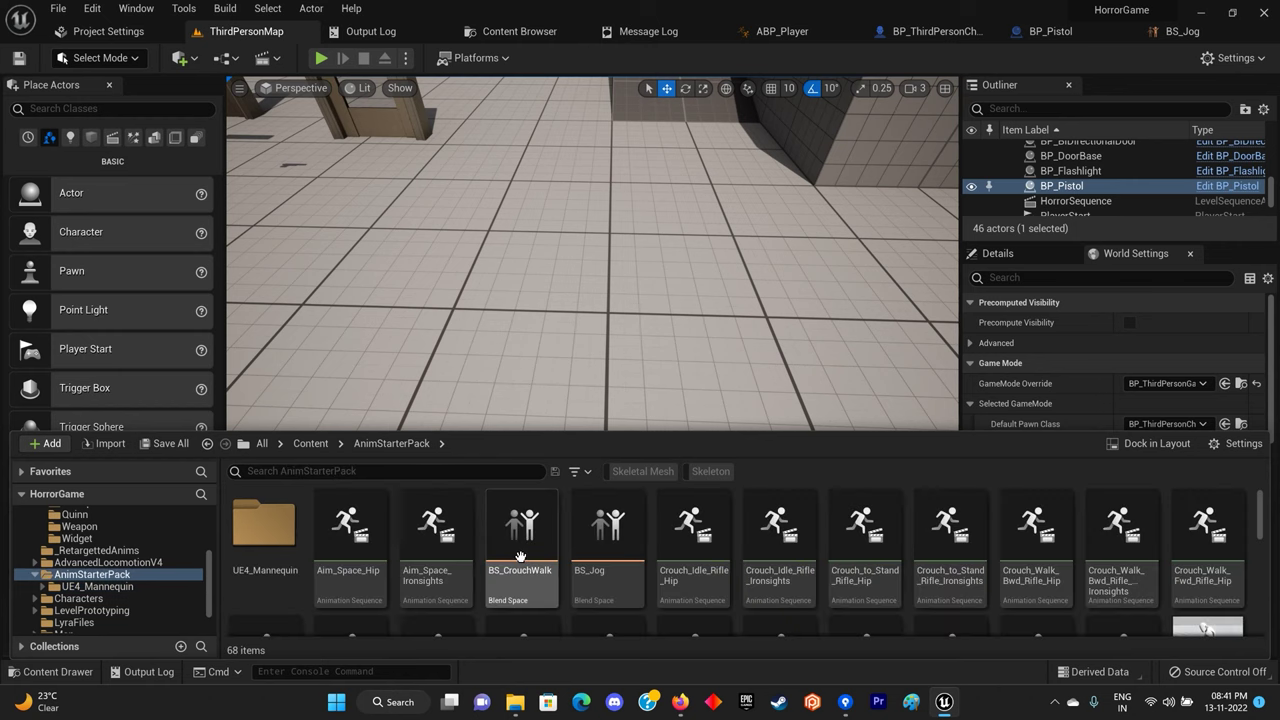
# Scroll through the AnimStarterPack assets, then close the drawer and frame the BP_Pistol actor.
pyautogui.scroll(-2, 527, 558)
pyautogui.scroll(-2, 527, 558)
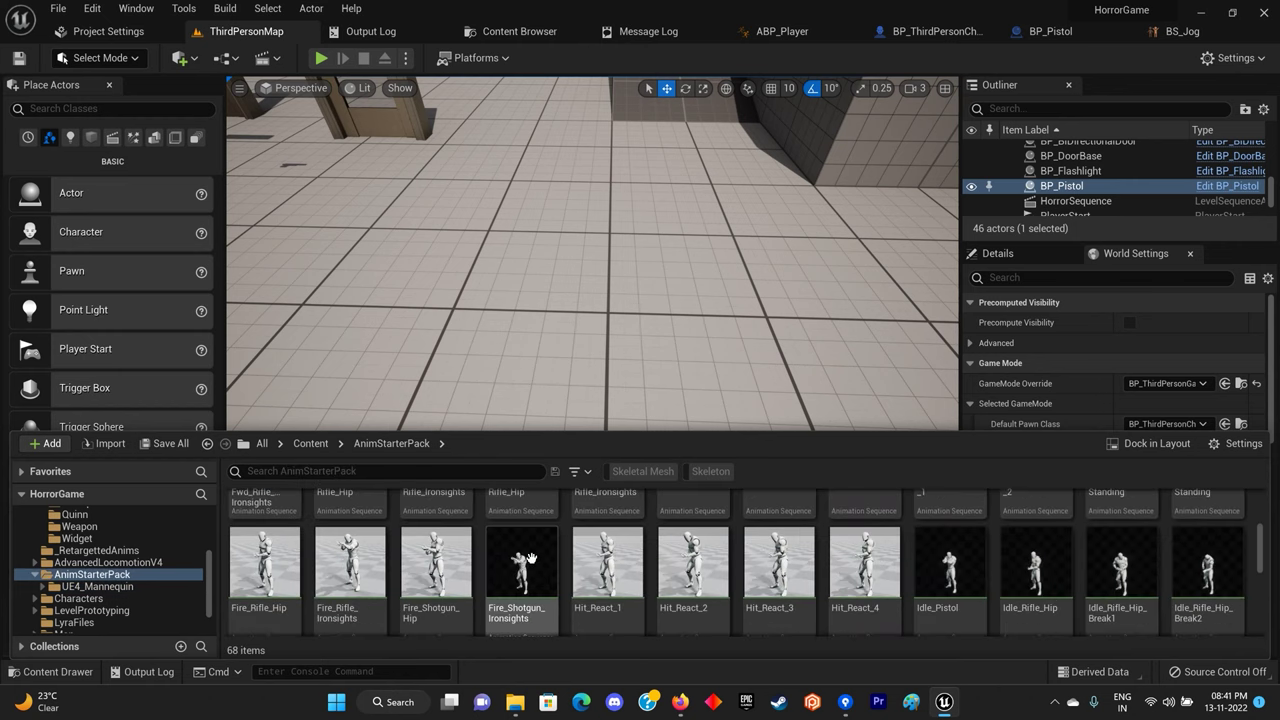
pyautogui.scroll(-2, 529, 557)
pyautogui.scroll(-1, 531, 557)
pyautogui.scroll(-2, 531, 557)
pyautogui.scroll(-2, 531, 557)
pyautogui.scroll(-2, 531, 557)
pyautogui.moveTo(489, 337); pyautogui.dragTo(489, 290, button='right')
pyautogui.press('f')
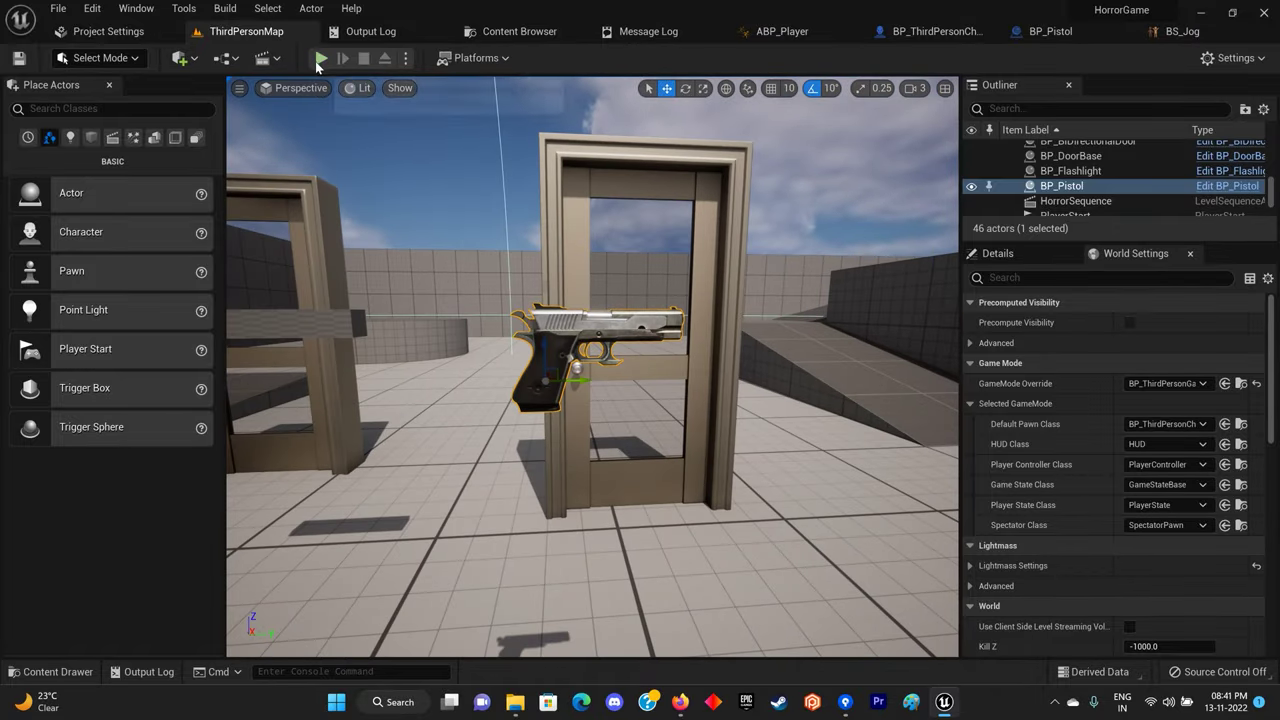
# Start a play test with Alt+P, collect the pistol, walk toward the door, then stop and reopen the Content Drawer.
pyautogui.hotkey('alt', 'p')
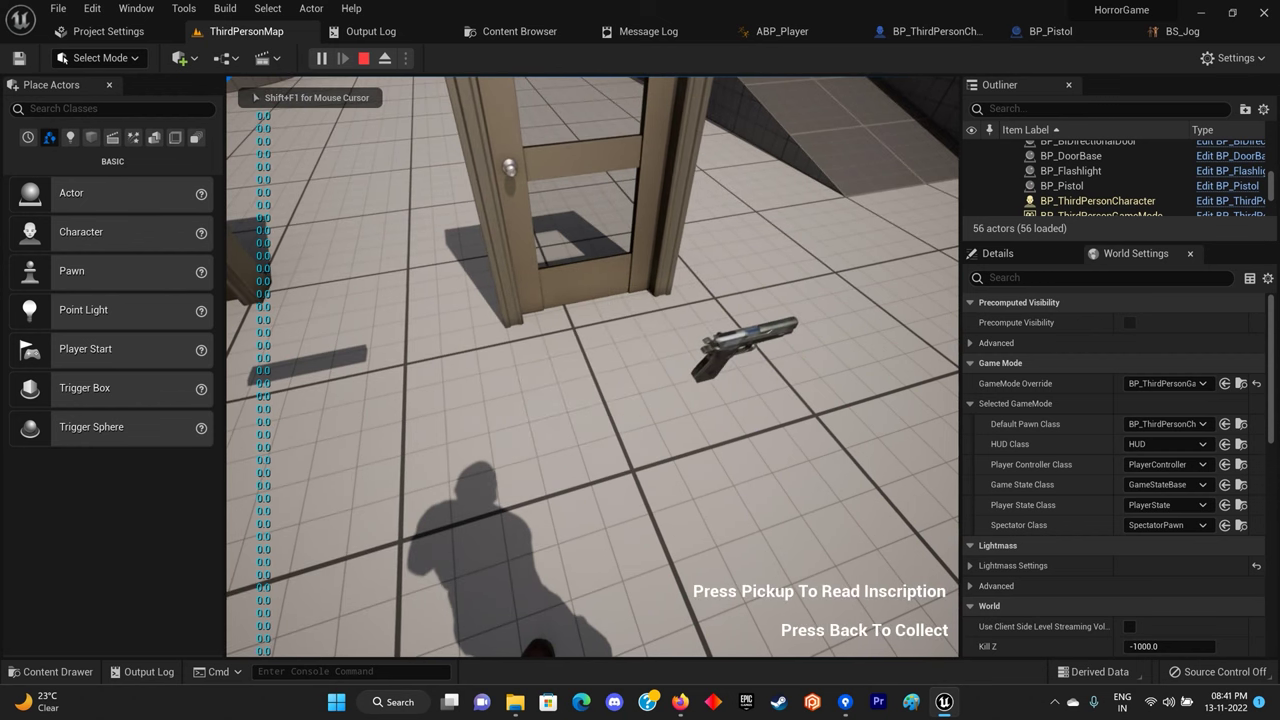
pyautogui.press('e')
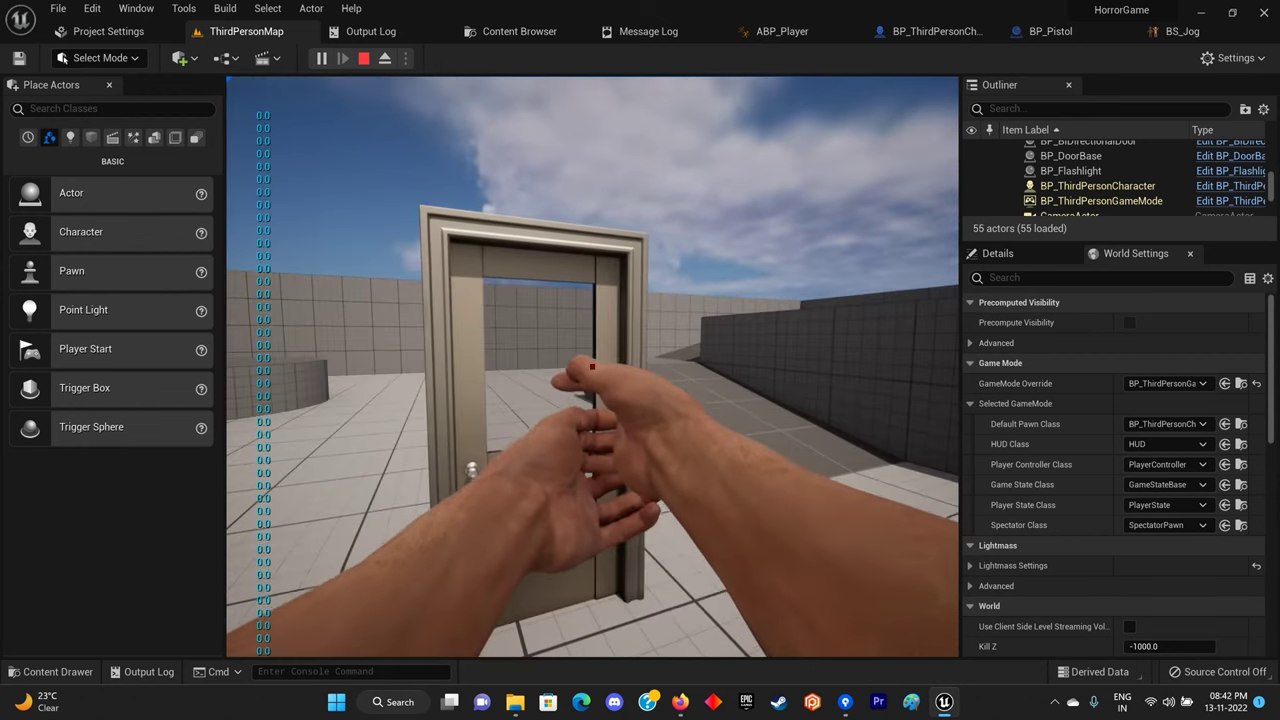
pyautogui.press('w')
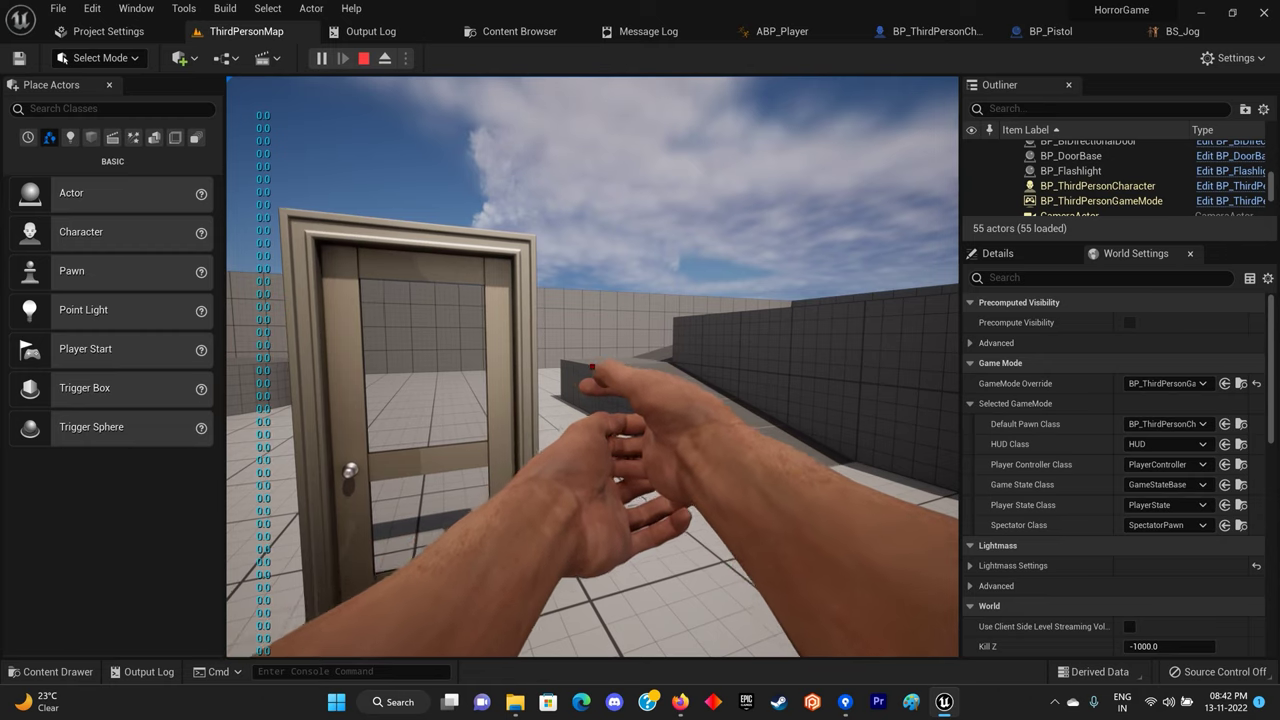
pyautogui.press('Escape')
pyautogui.hotkey('ctrl', 'space')
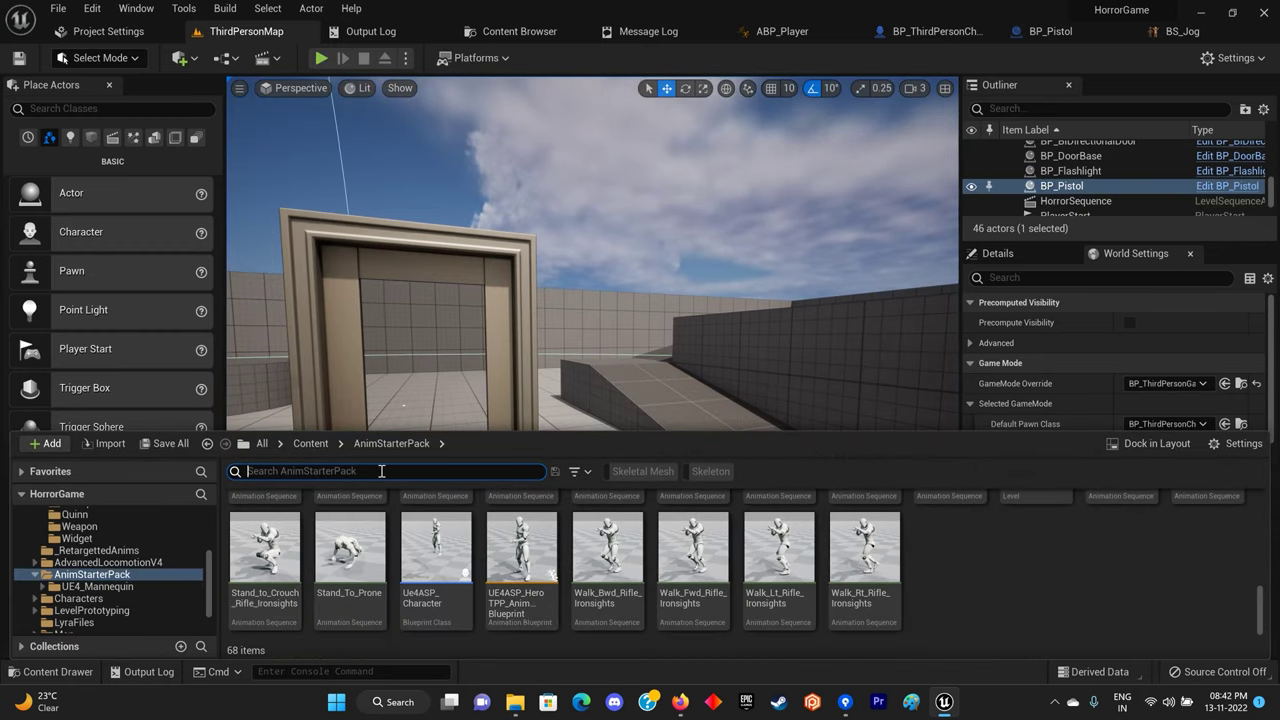
# Open the Idle_Pistol animation, orbit its preview to inspect both hands, then return to ThirdPersonMap.
pyautogui.scroll(5, 400, 540)
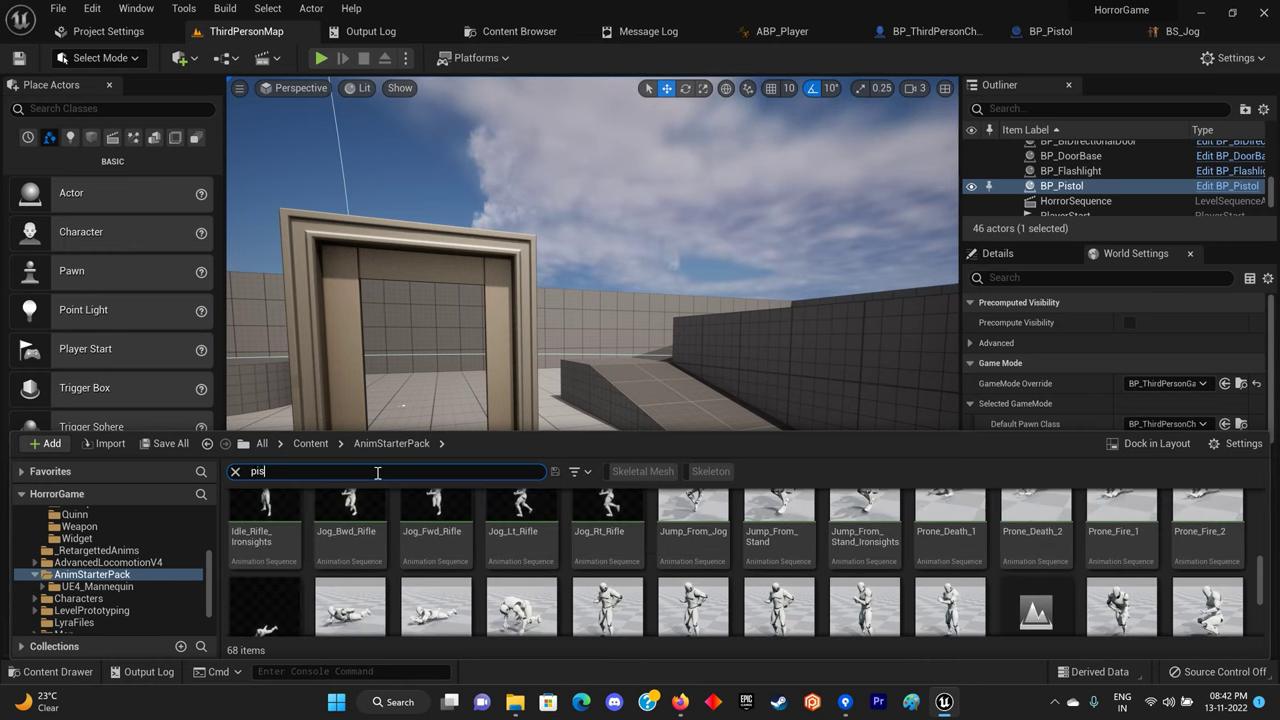
pyautogui.write('tol')
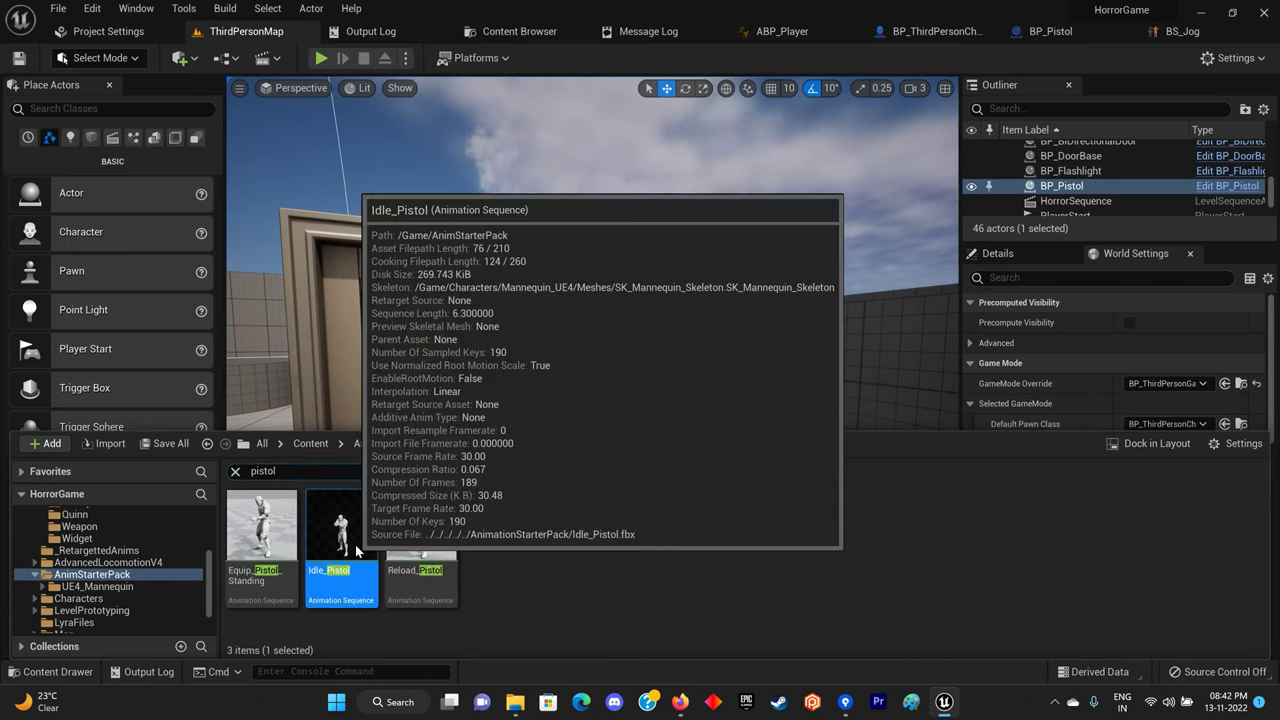
pyautogui.doubleClick(352, 543)
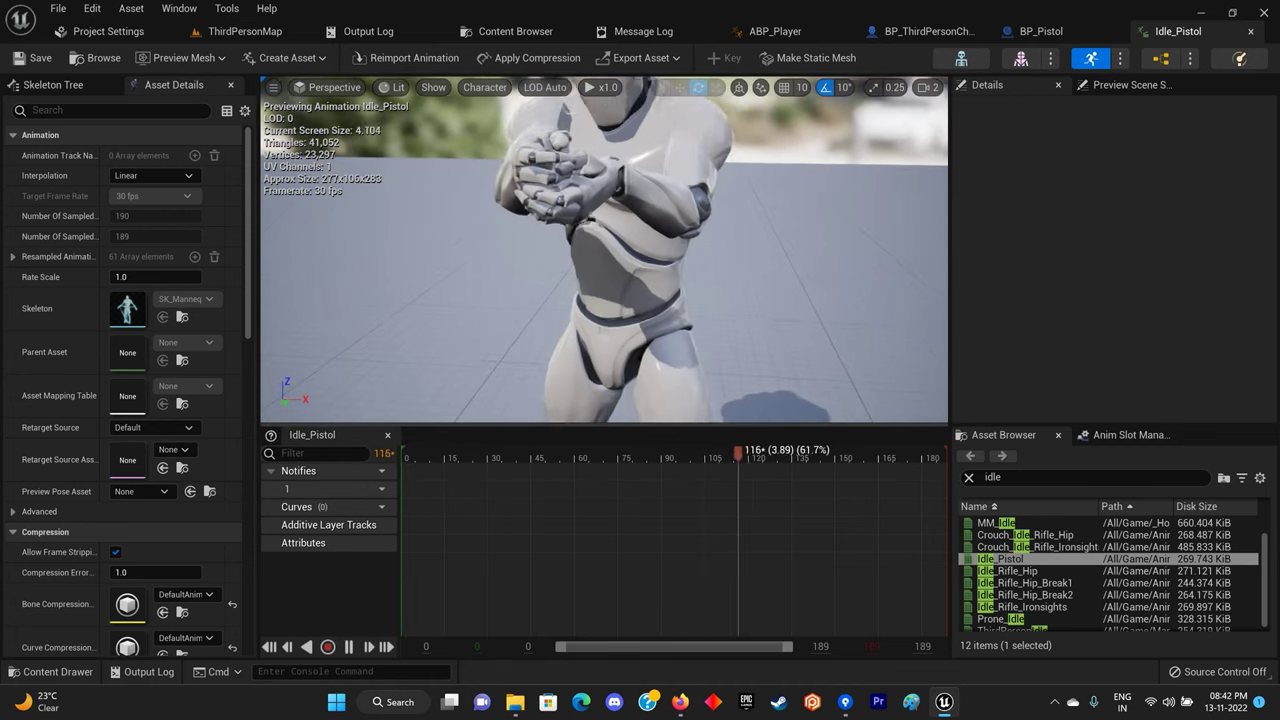
pyautogui.moveTo(531, 326)
pyautogui.mouseDown()
pyautogui.moveTo(560, 305)
pyautogui.moveTo(620, 309)
pyautogui.mouseUp()
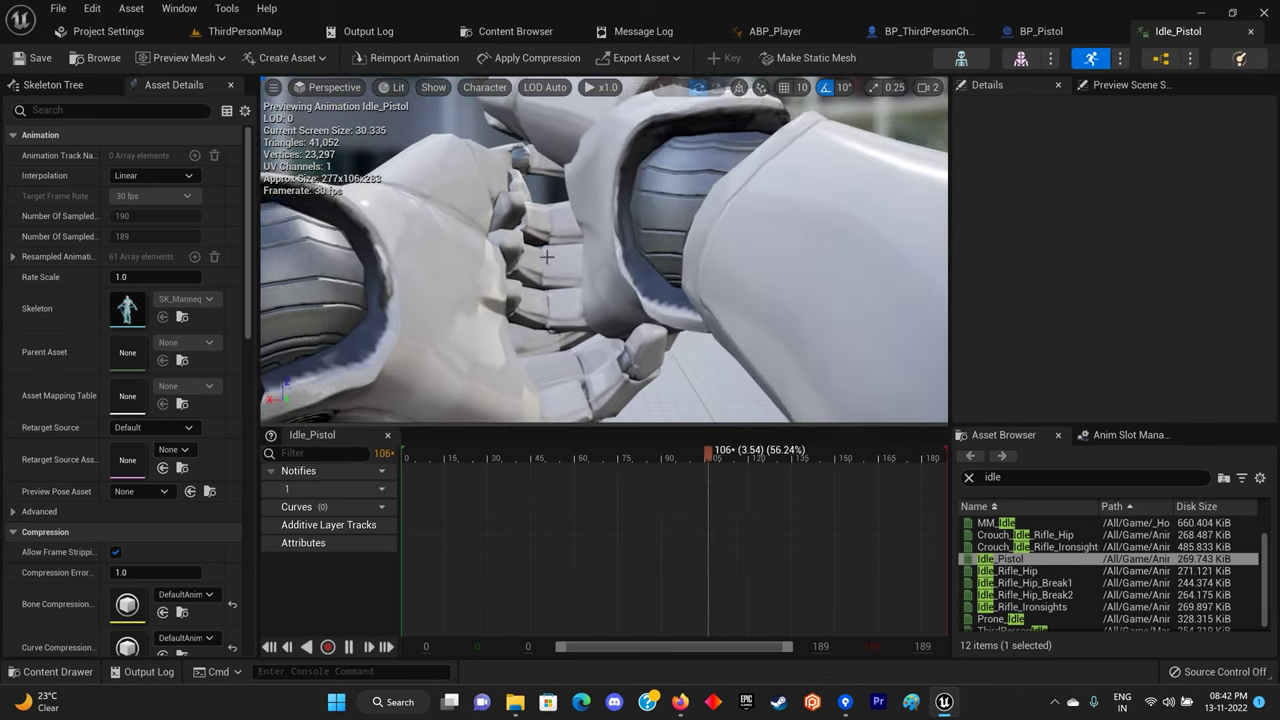
pyautogui.moveTo(547, 256); pyautogui.dragTo(323, 134)
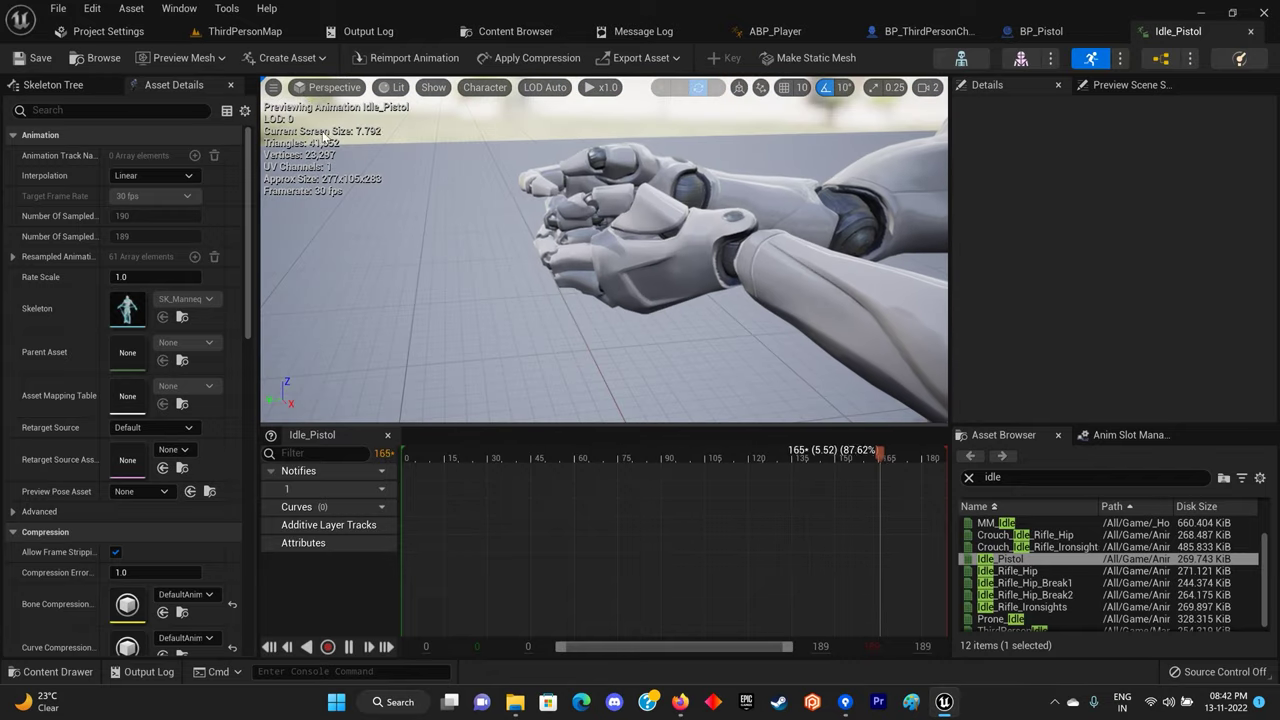
pyautogui.click(278, 36)
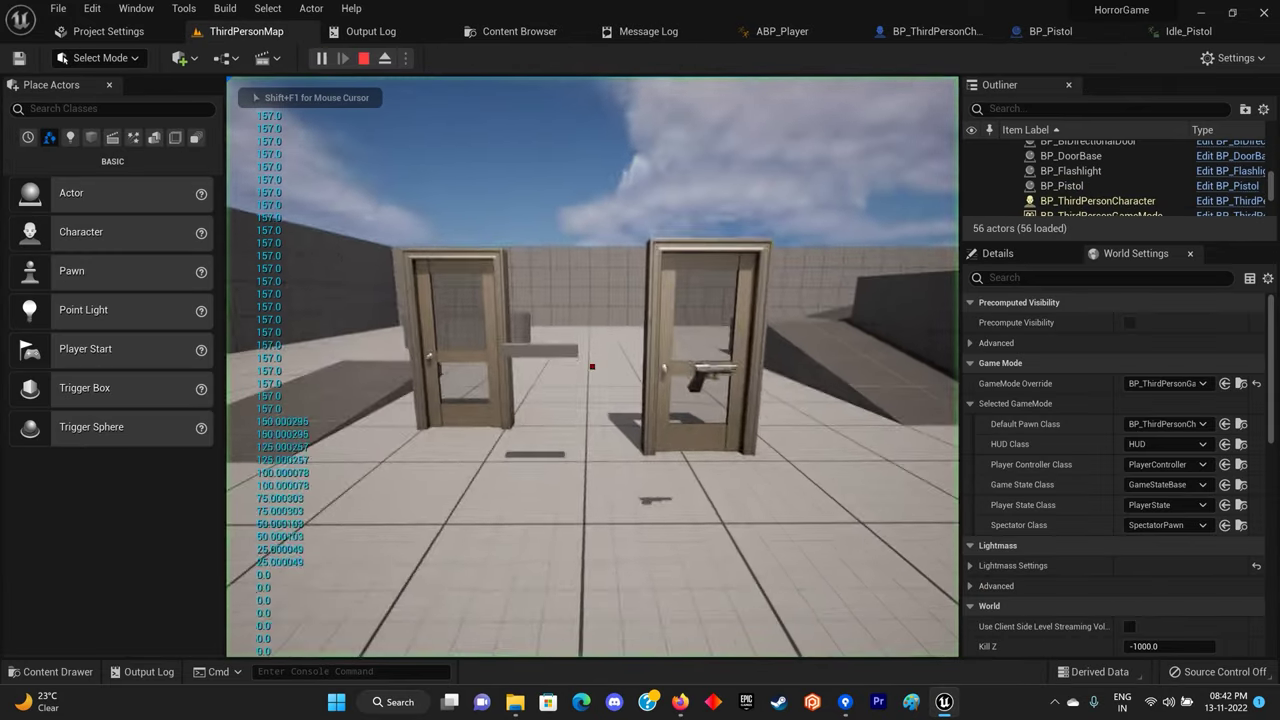
# Play-test picking up the pistol with E, stop, and switch to the ABP_Player blueprint.
pyautogui.press('w')
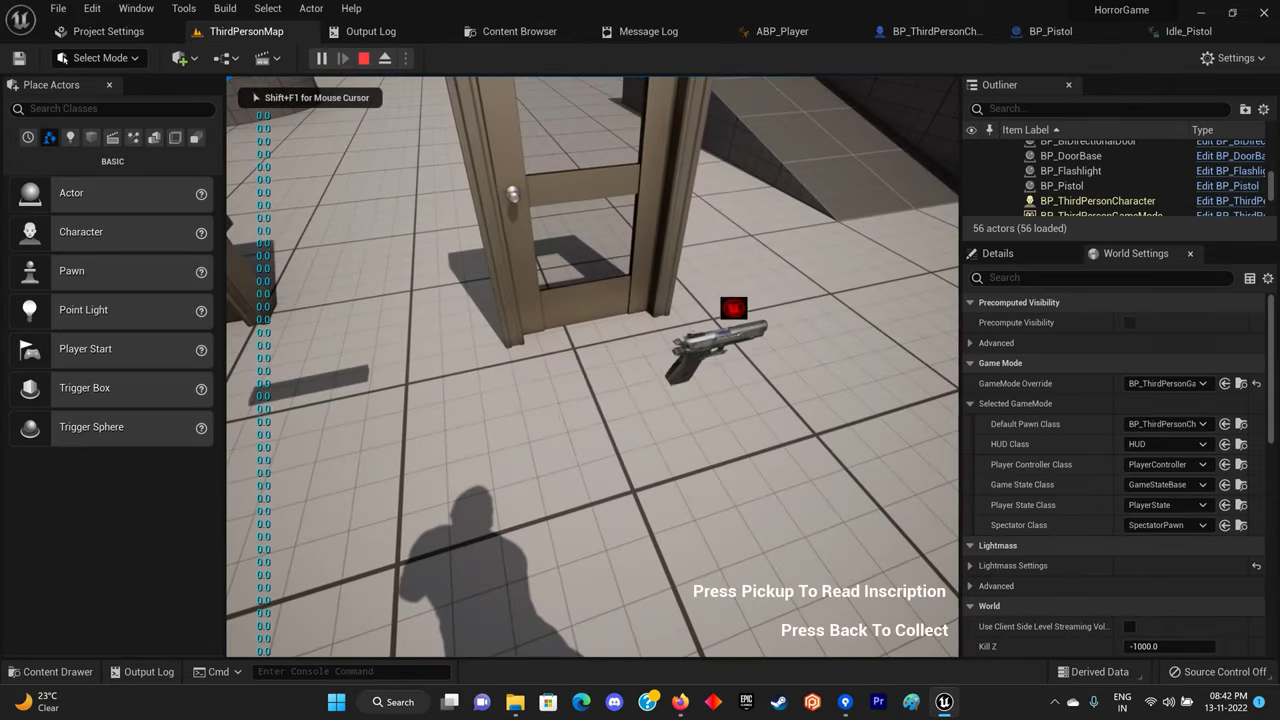
pyautogui.press('e')
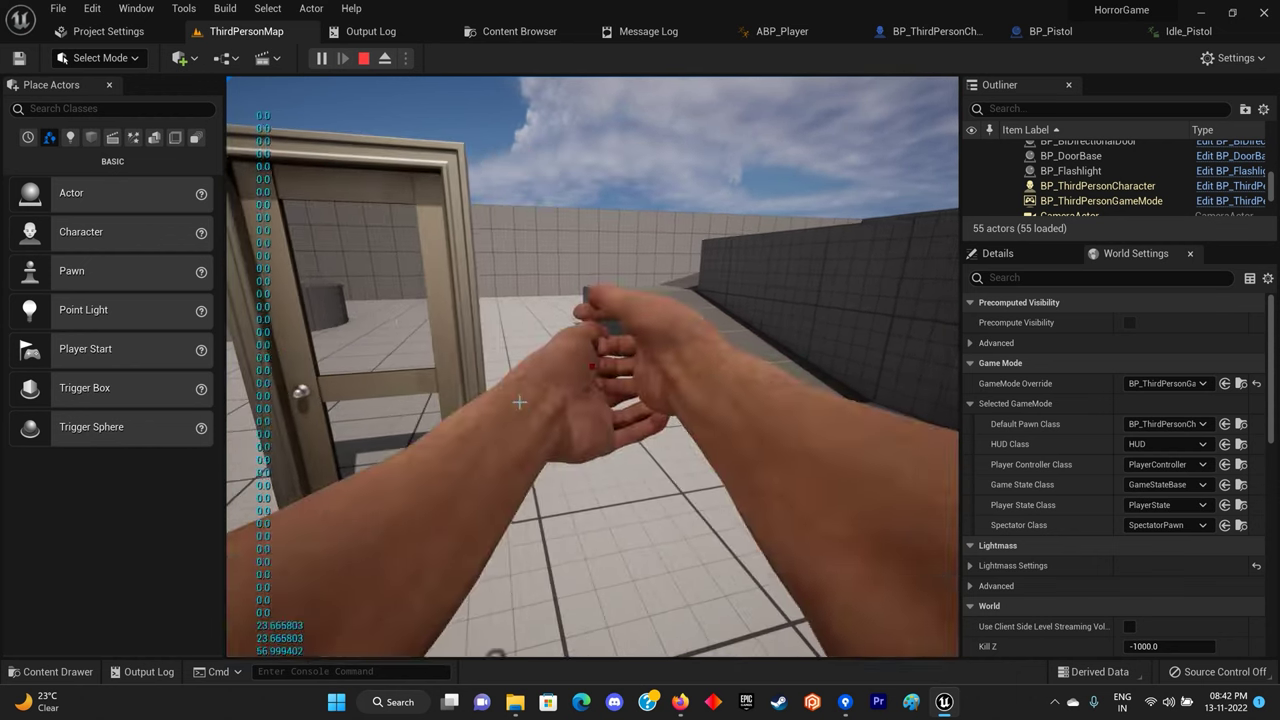
pyautogui.press('Escape')
pyautogui.click(825, 40)
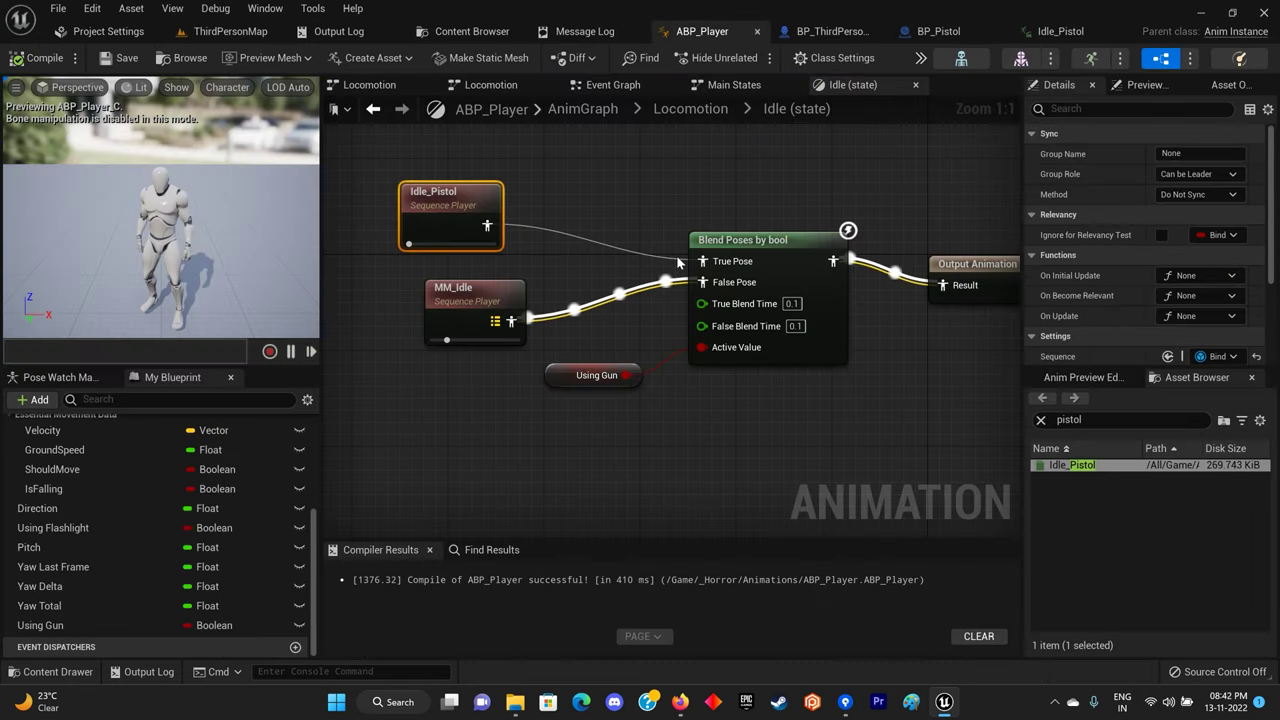
# Line up the MM_Idle node with the Idle_Pistol node in the Idle state graph.
pyautogui.moveTo(458, 290); pyautogui.dragTo(432, 290)
pyautogui.click(595, 266)
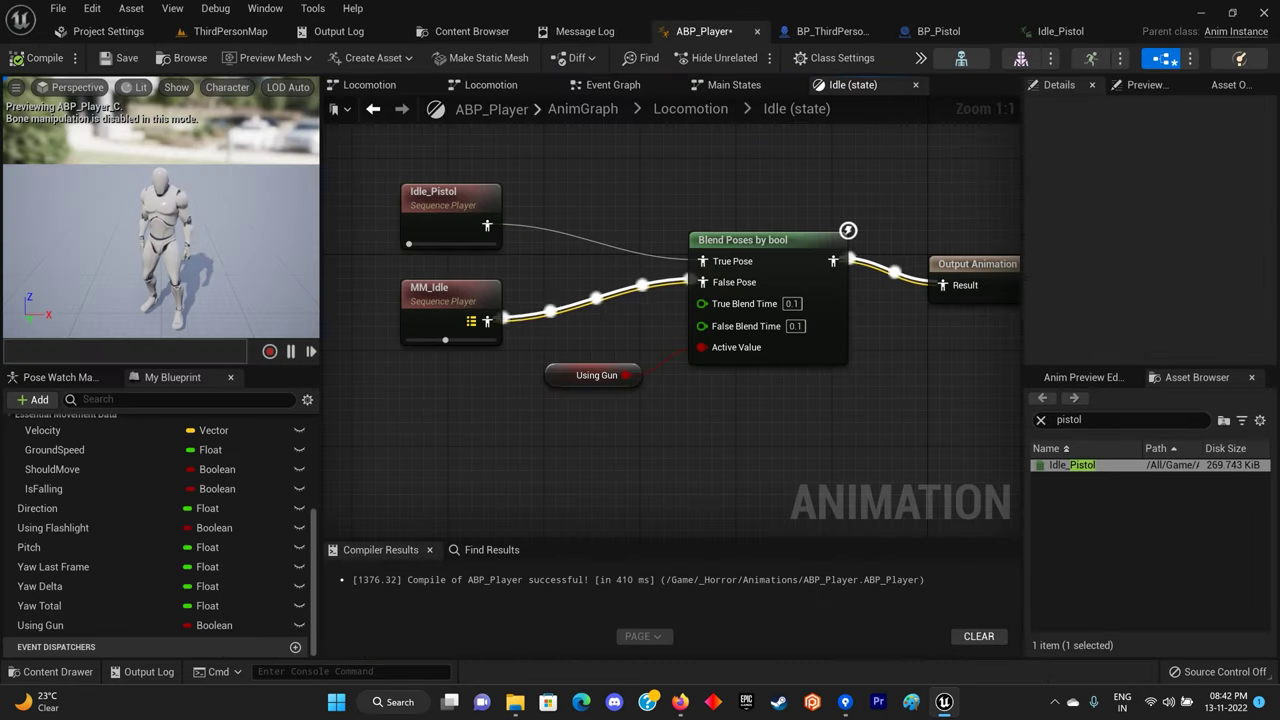
pyautogui.moveTo(595, 266); pyautogui.dragTo(561, 292, button='right')
# In the Walk / Run state, shift the blendspace and its input nodes left to make room.
pyautogui.click(690, 108)
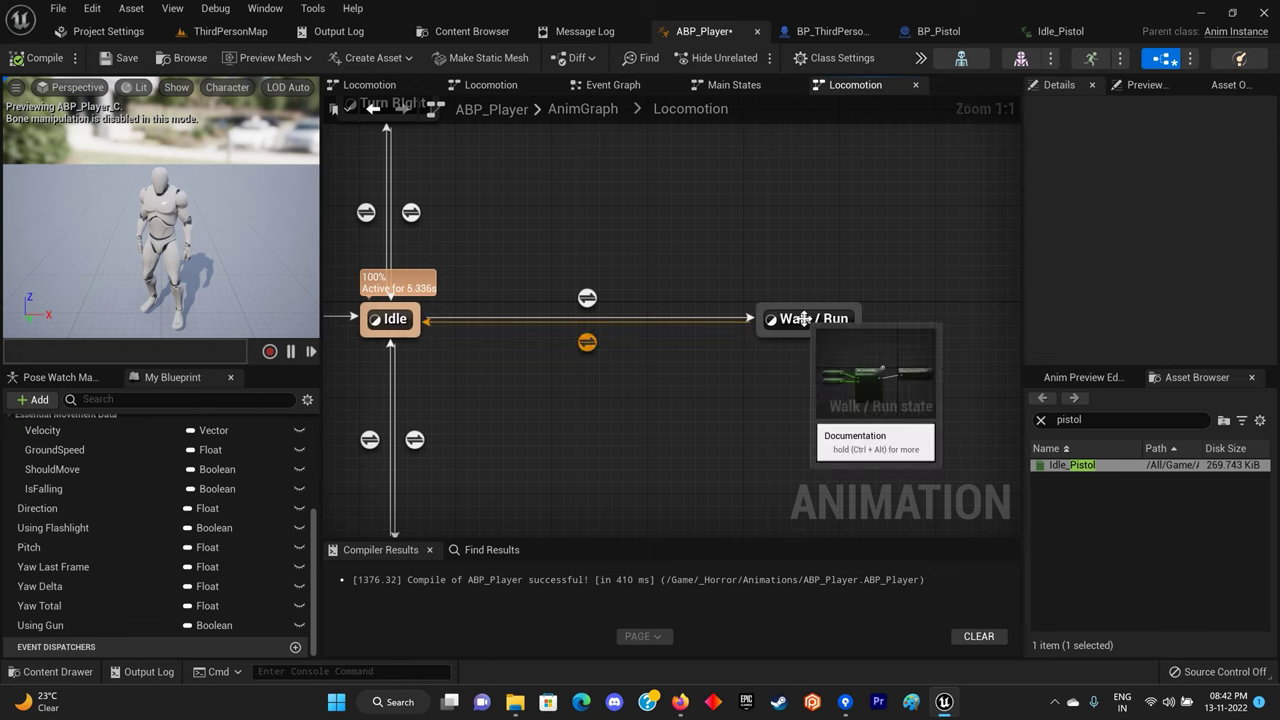
pyautogui.doubleClick(805, 320)
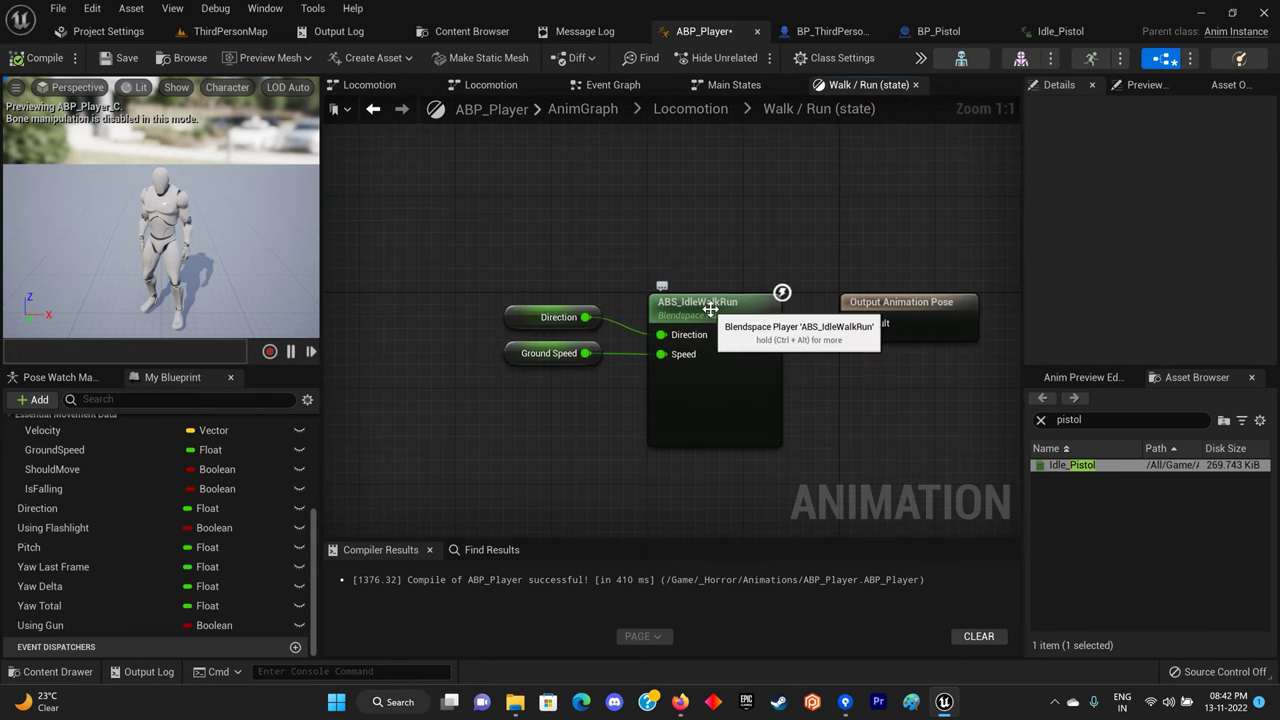
pyautogui.moveTo(524, 283); pyautogui.dragTo(660, 400)
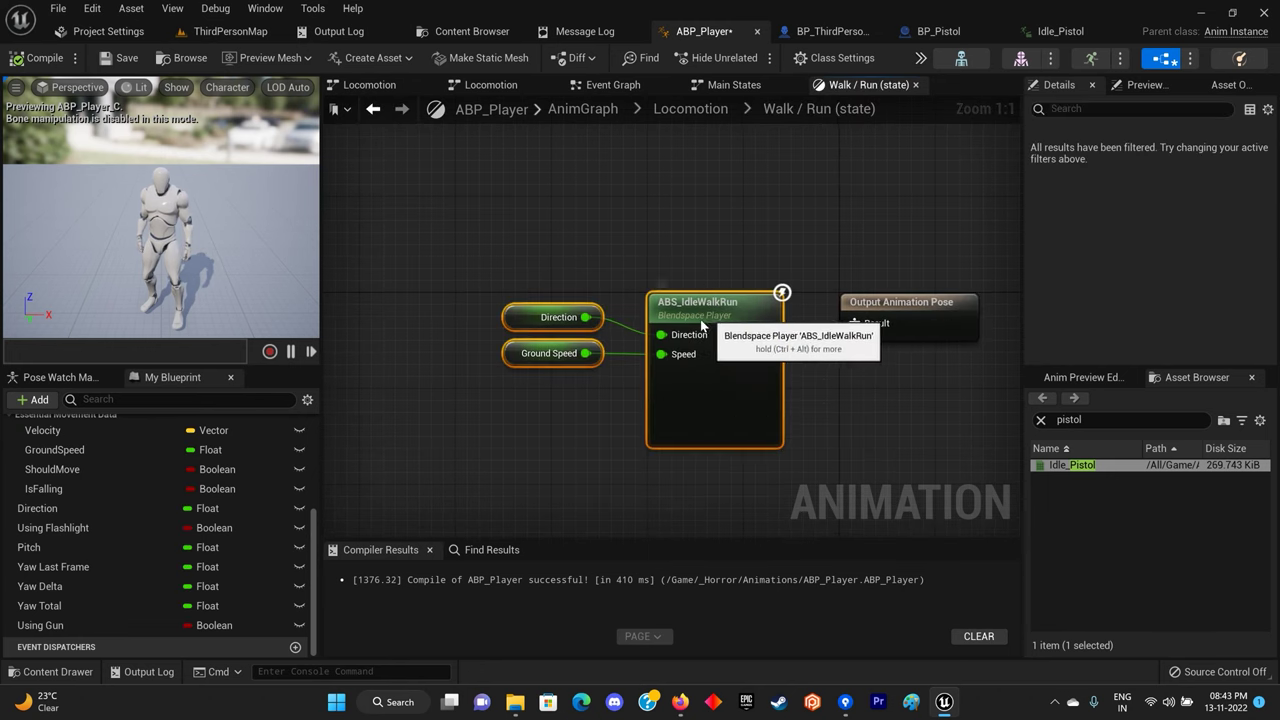
pyautogui.moveTo(714, 321); pyautogui.dragTo(472, 345)
pyautogui.moveTo(472, 345); pyautogui.dragTo(591, 280, button='right')
pyautogui.scroll(-2, 645, 282)
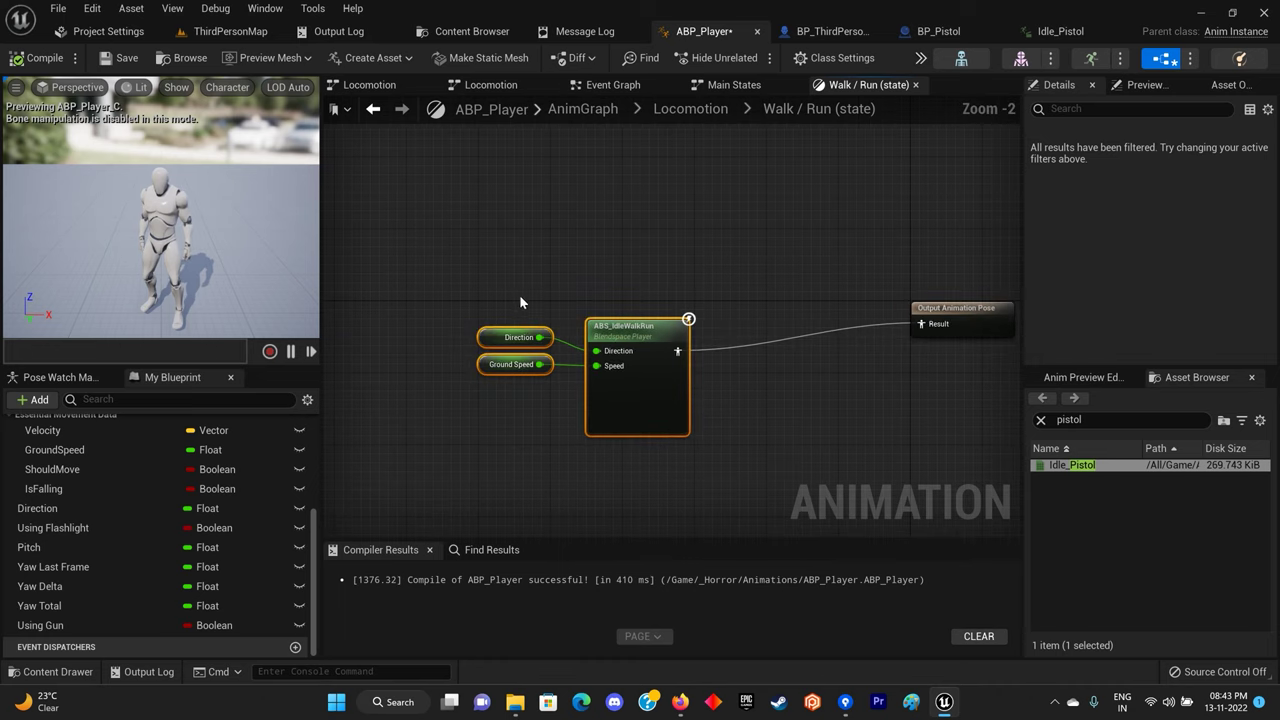
pyautogui.moveTo(622, 353)
pyautogui.mouseDown()
pyautogui.moveTo(552, 343)
pyautogui.moveTo(676, 340)
pyautogui.mouseUp()
# Add a Layered blend per bone node to the Walk / Run graph.
pyautogui.write('blend')
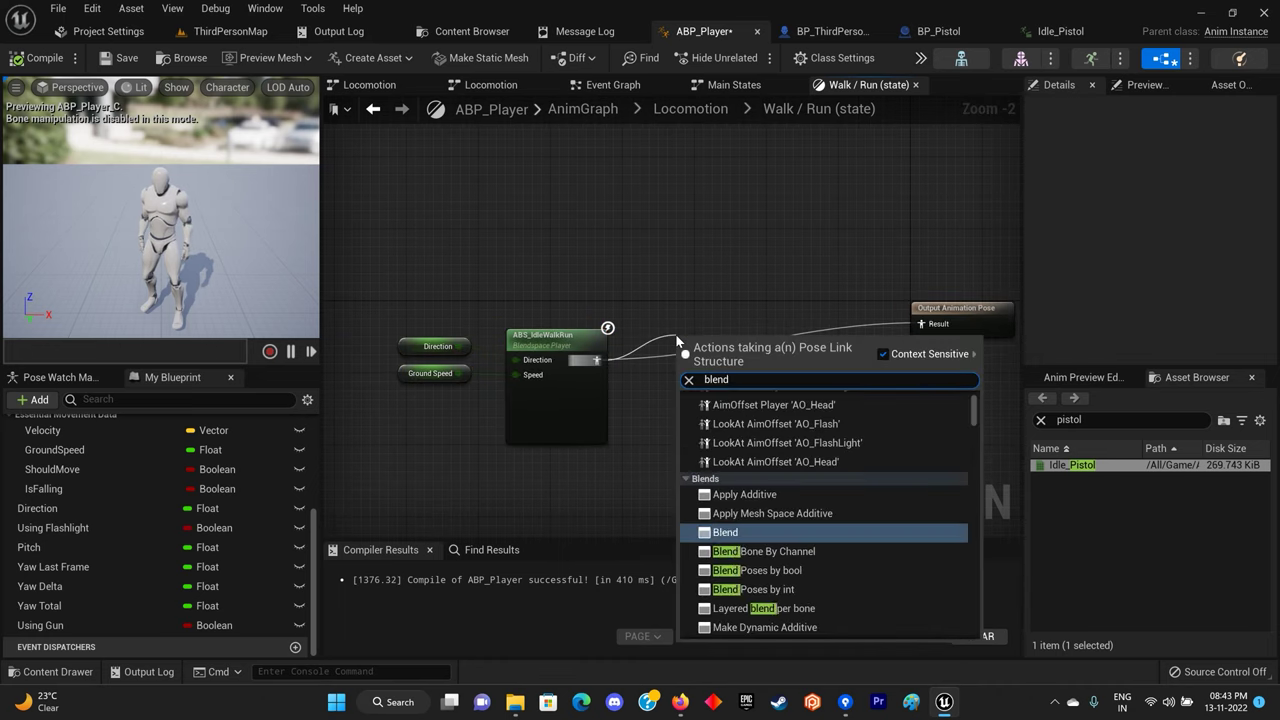
pyautogui.write(' pos')
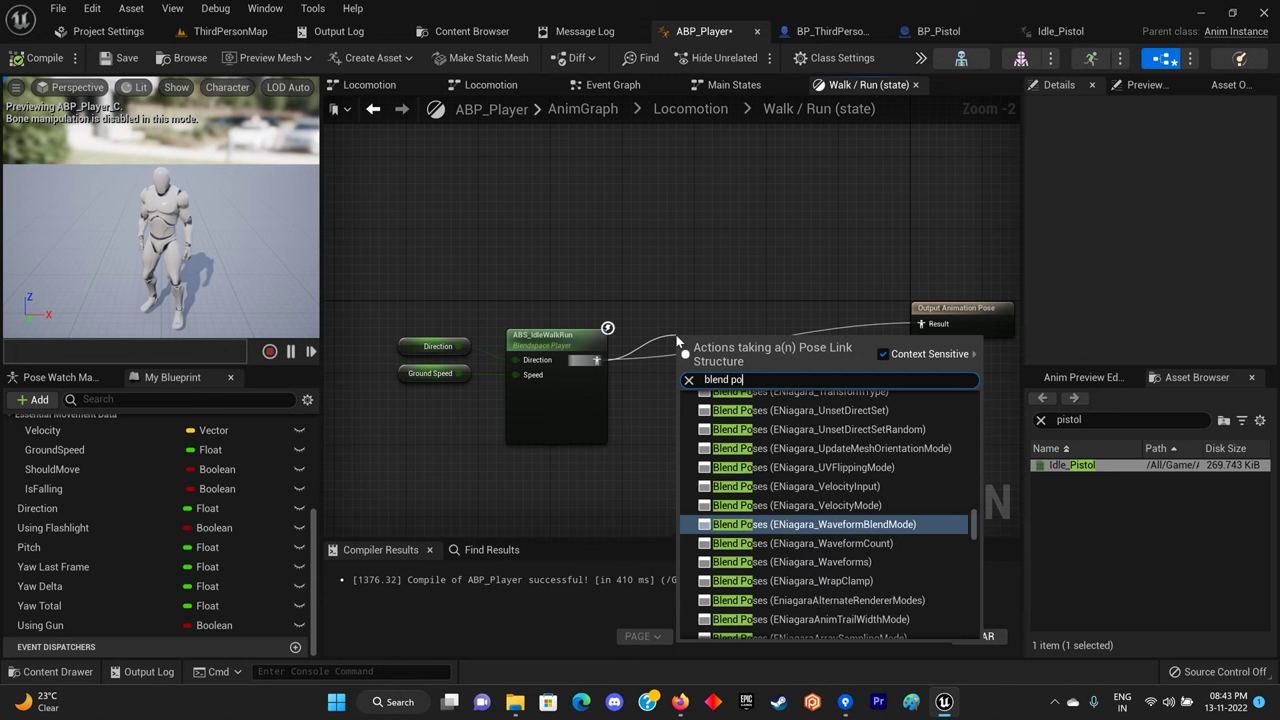
pyautogui.press('BackSpace')
pyautogui.press('BackSpace')
pyautogui.press('BackSpace')
pyautogui.write('laye')
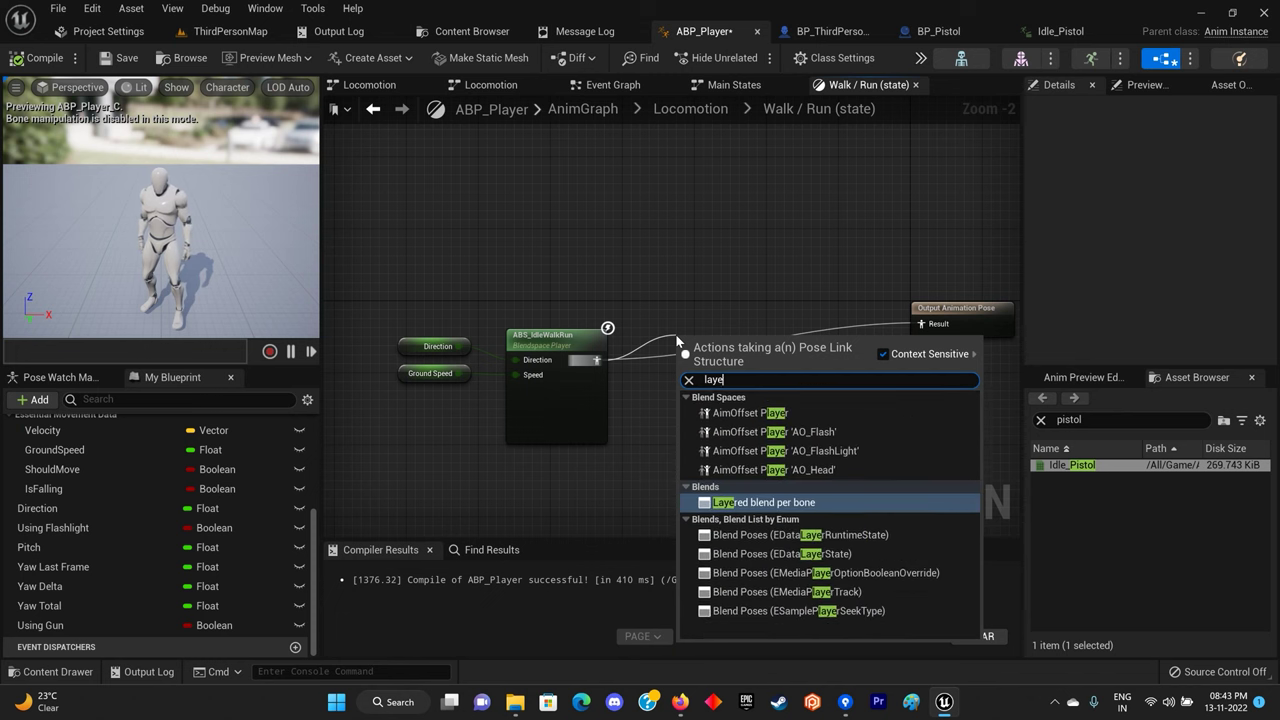
pyautogui.press('Return')
pyautogui.moveTo(704, 349); pyautogui.dragTo(694, 287)
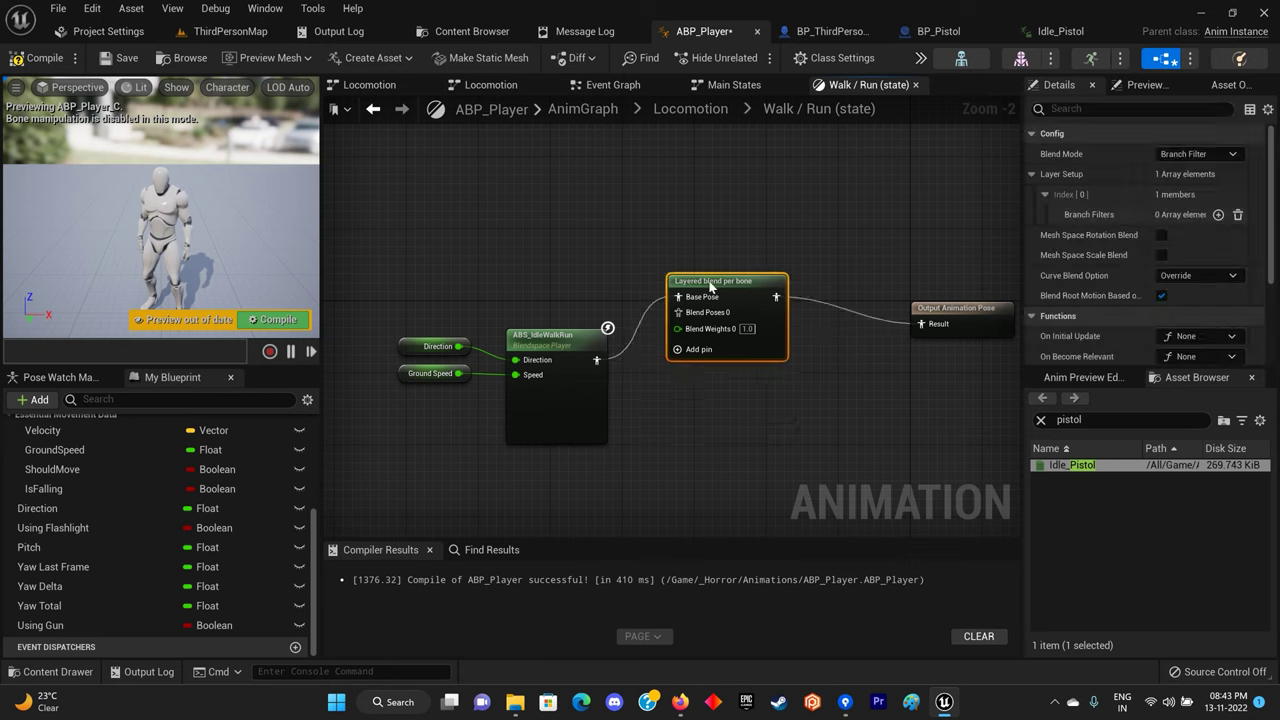
pyautogui.scroll(2, 690, 288)
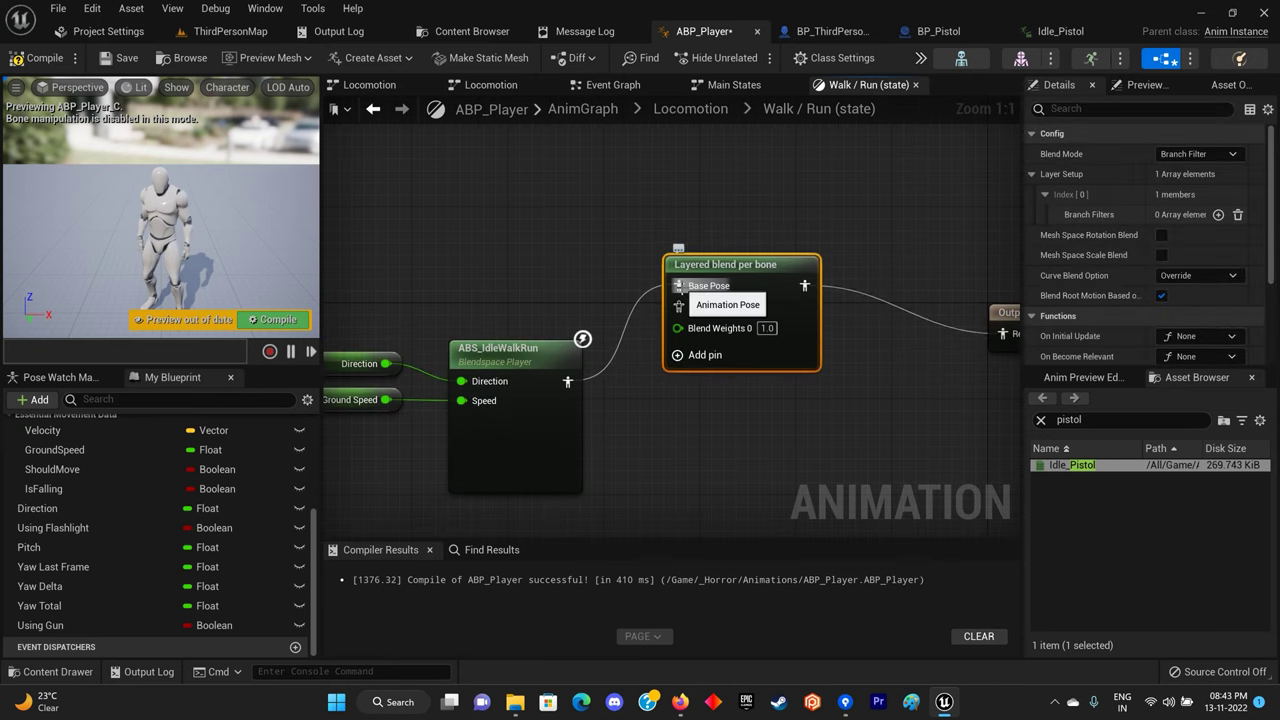
# Reposition the blendspace group and the Layered blend per bone node so they line up.
pyautogui.moveTo(491, 337); pyautogui.dragTo(471, 317, button='right')
pyautogui.keyDown('ctrl'); pyautogui.click(557, 436); pyautogui.keyUp('ctrl')
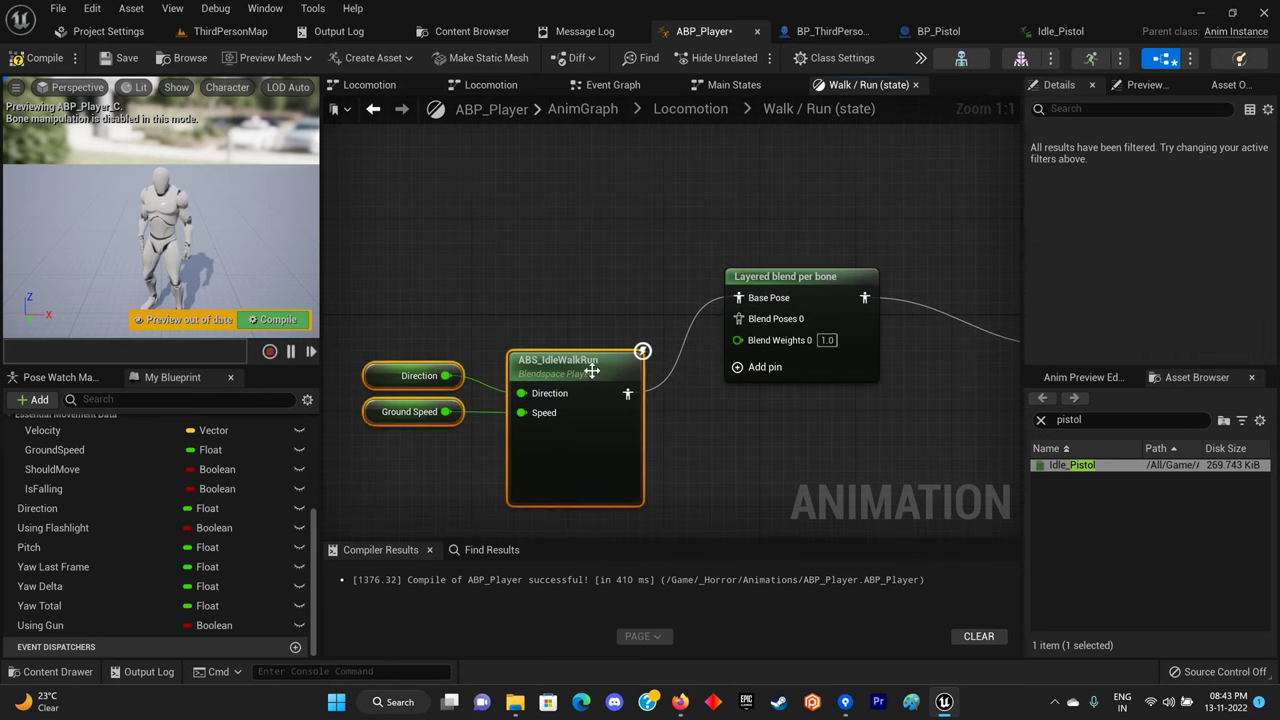
pyautogui.moveTo(591, 366); pyautogui.dragTo(541, 282)
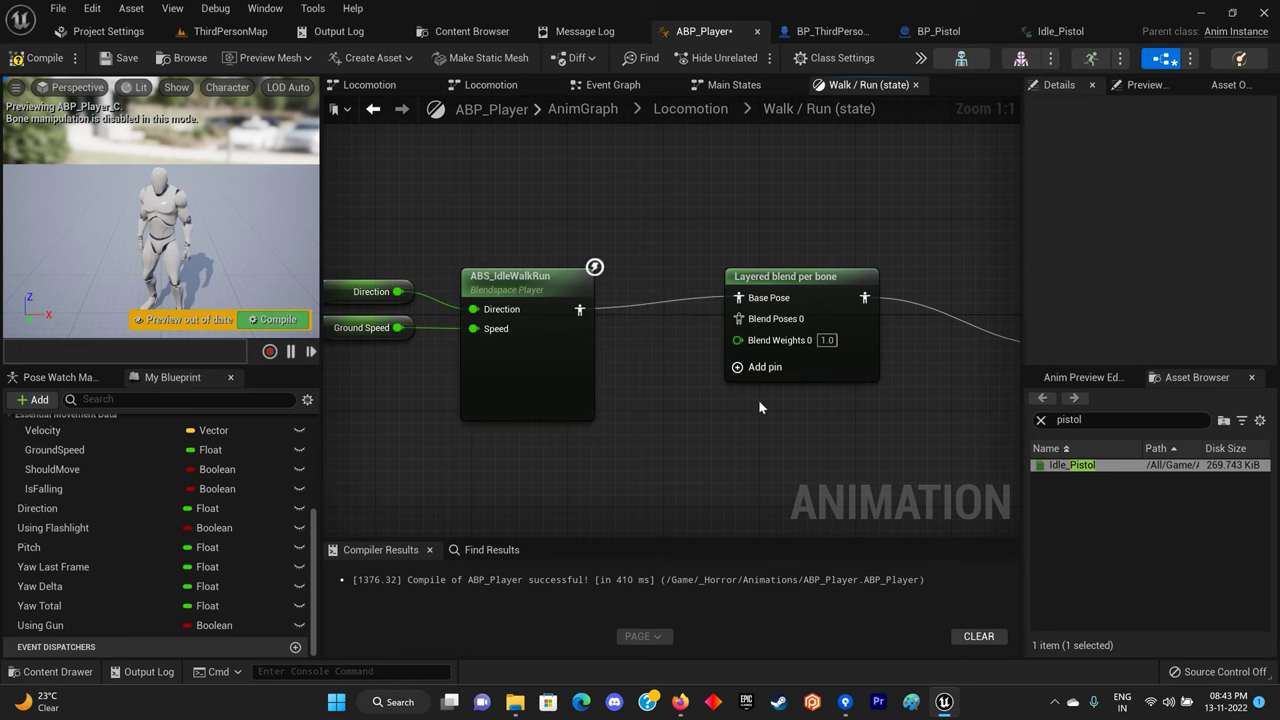
pyautogui.moveTo(758, 399); pyautogui.dragTo(694, 391, button='right')
pyautogui.moveTo(743, 283); pyautogui.dragTo(759, 314)
pyautogui.click(592, 397)
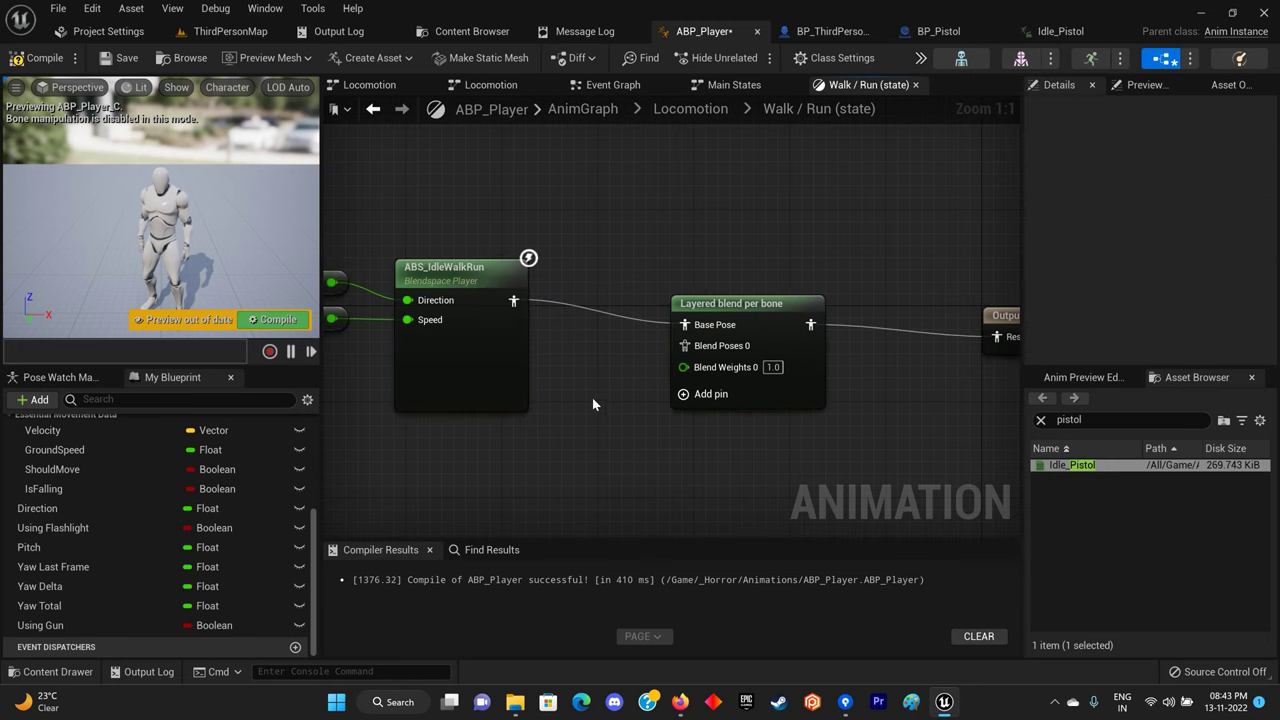
pyautogui.scroll(-1, 572, 412)
pyautogui.moveTo(572, 412); pyautogui.dragTo(668, 421, button='right')
pyautogui.moveTo(434, 255); pyautogui.dragTo(572, 378)
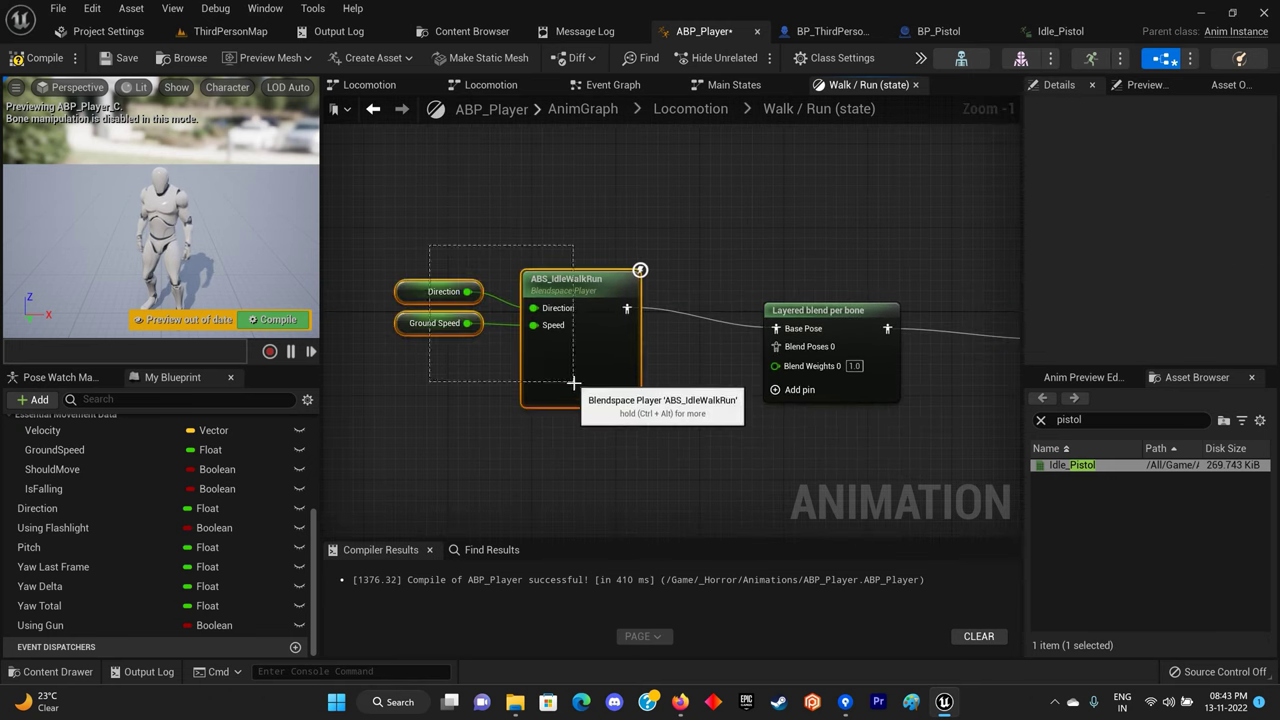
pyautogui.click(643, 433)
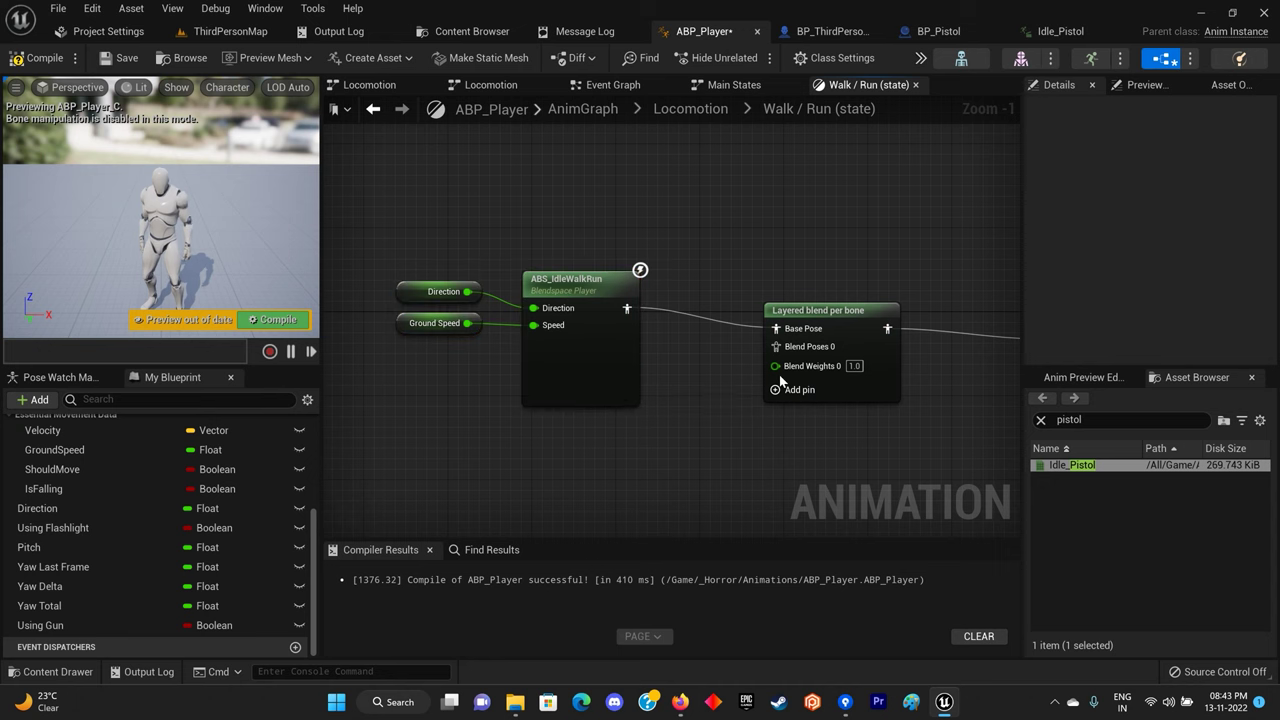
pyautogui.click(833, 317)
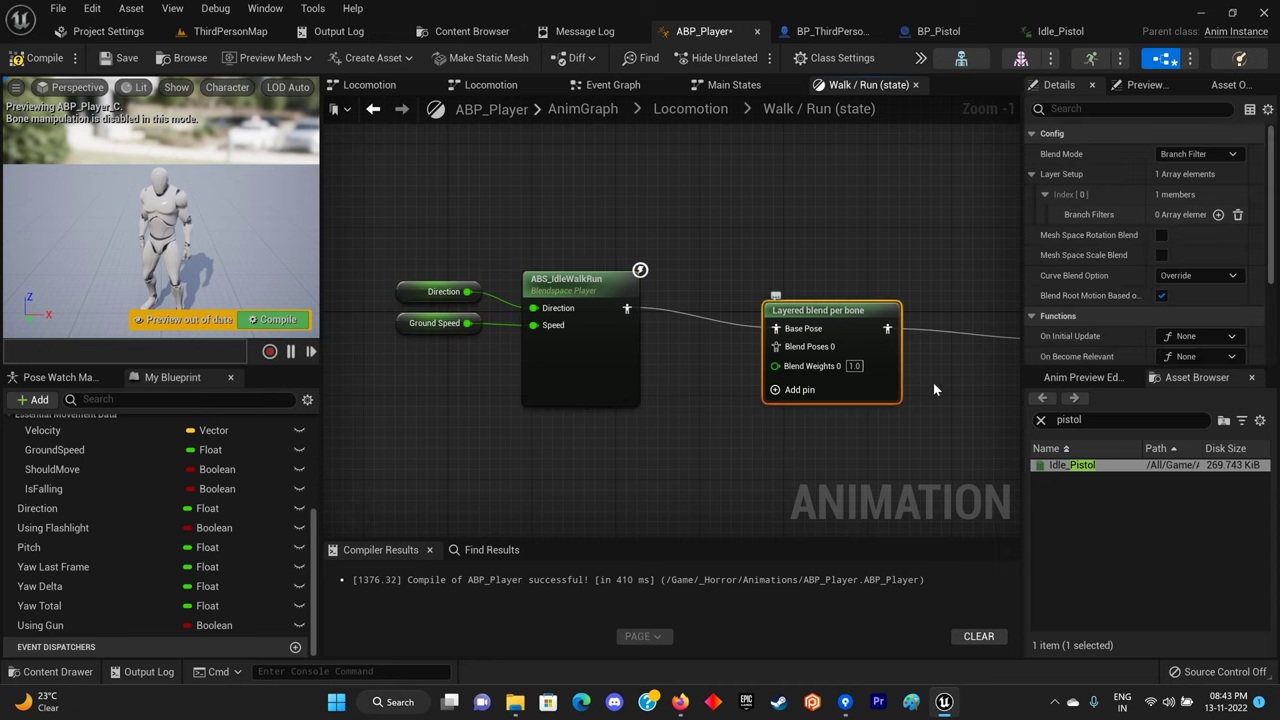
# Place an Idle_Pistol sequence player and wire it into the layered blend's Blend Poses 0.
pyautogui.click(1041, 421)
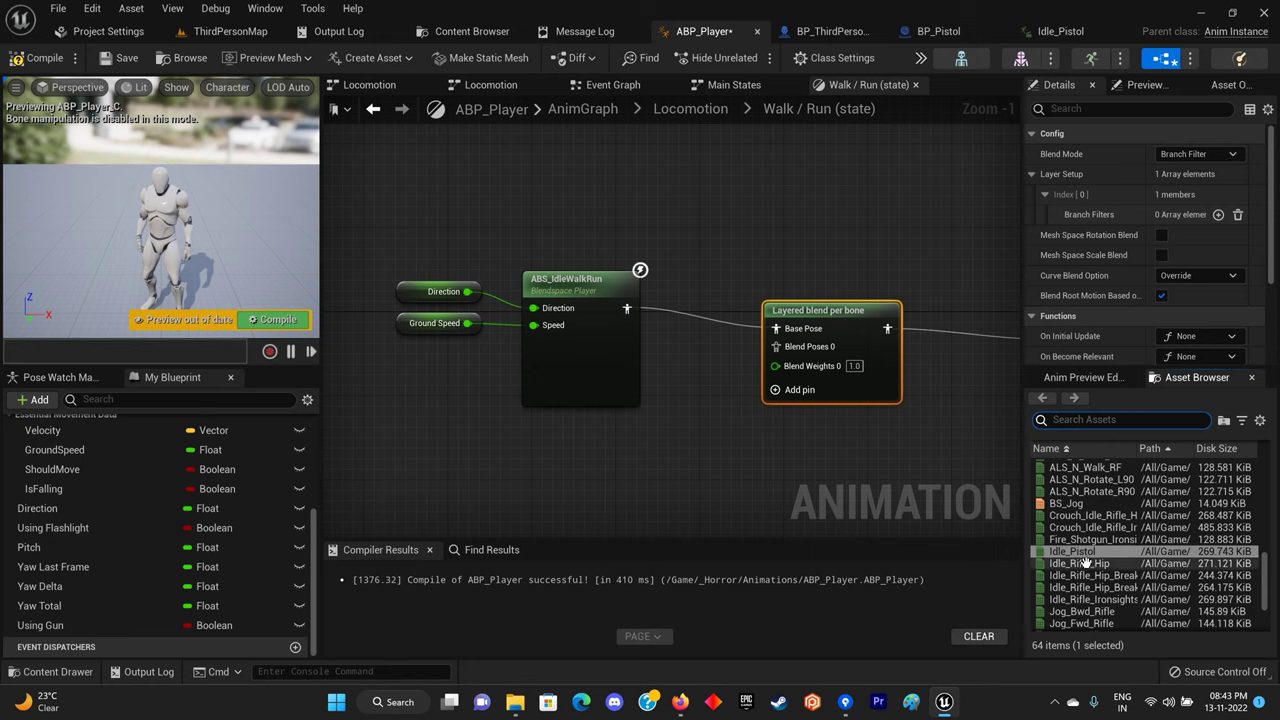
pyautogui.moveTo(1083, 481)
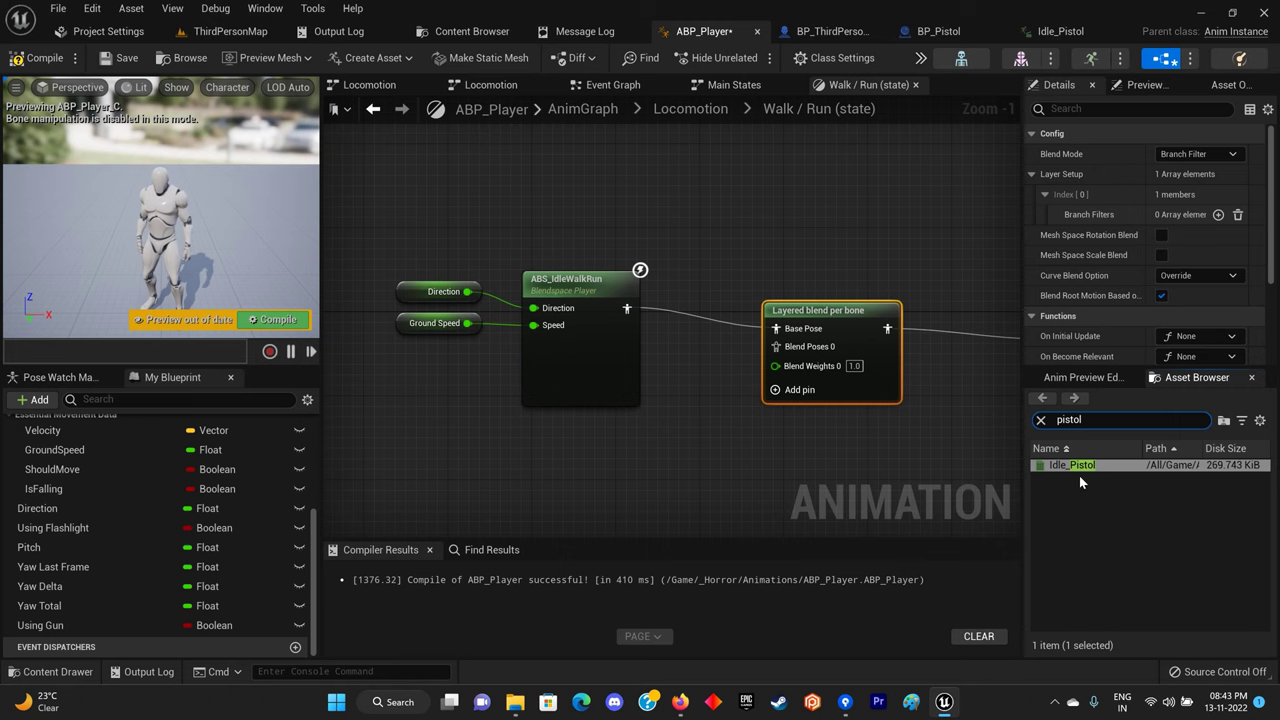
pyautogui.moveTo(1085, 465); pyautogui.dragTo(565, 452)
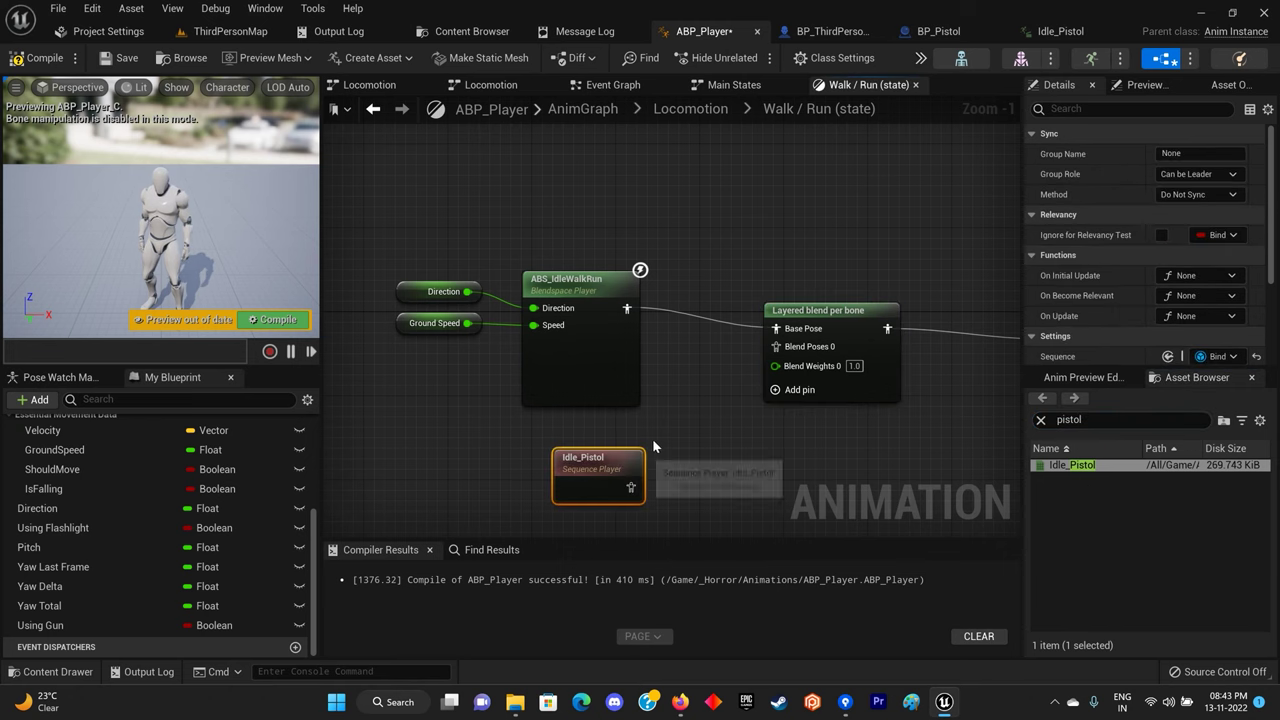
pyautogui.scroll(1, 599, 419)
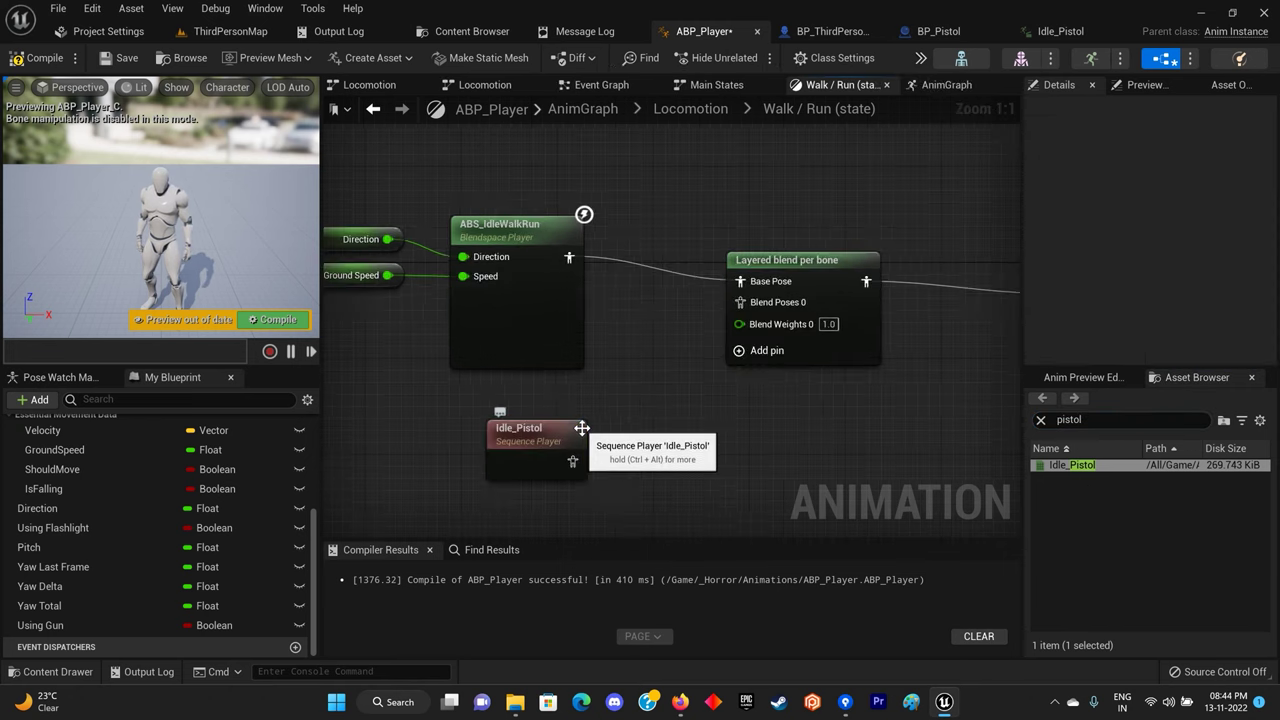
pyautogui.moveTo(572, 461); pyautogui.dragTo(631, 428)
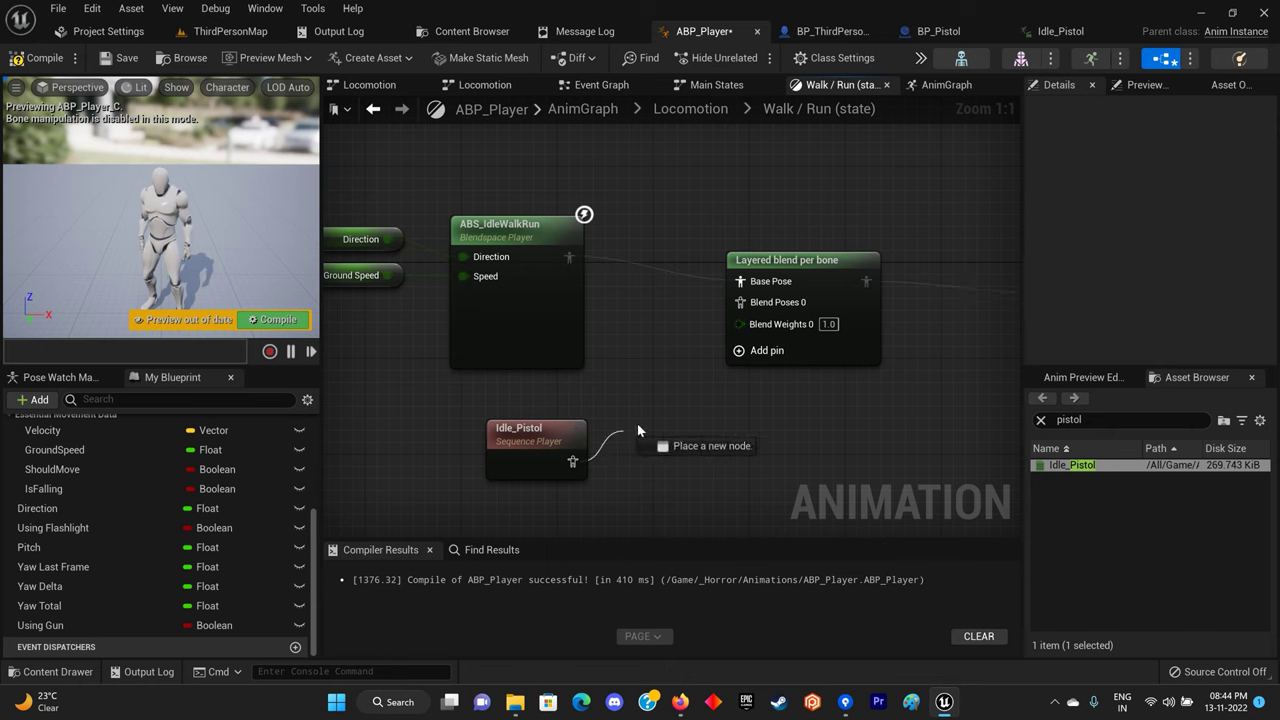
# Add a branch filter with Bone Name spine_01, showing bone names on the preview character.
pyautogui.click(798, 290)
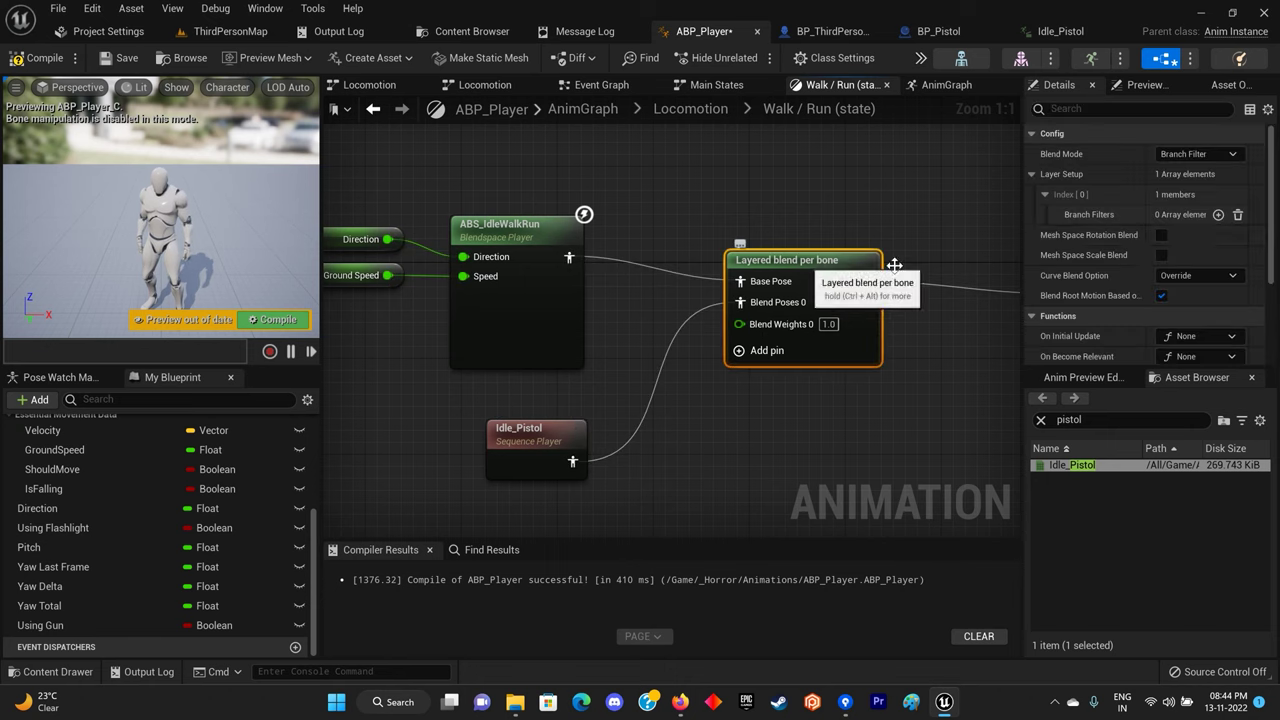
pyautogui.click(1218, 214)
pyautogui.click(1069, 235)
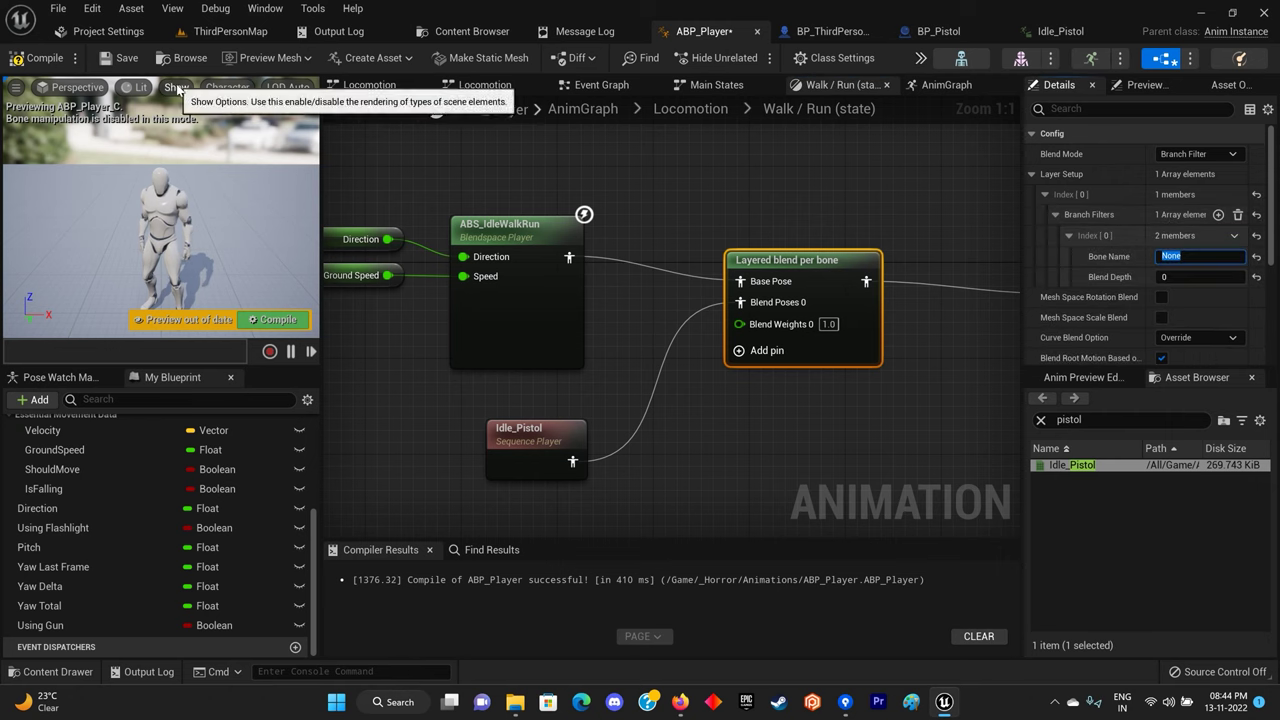
pyautogui.click(225, 88)
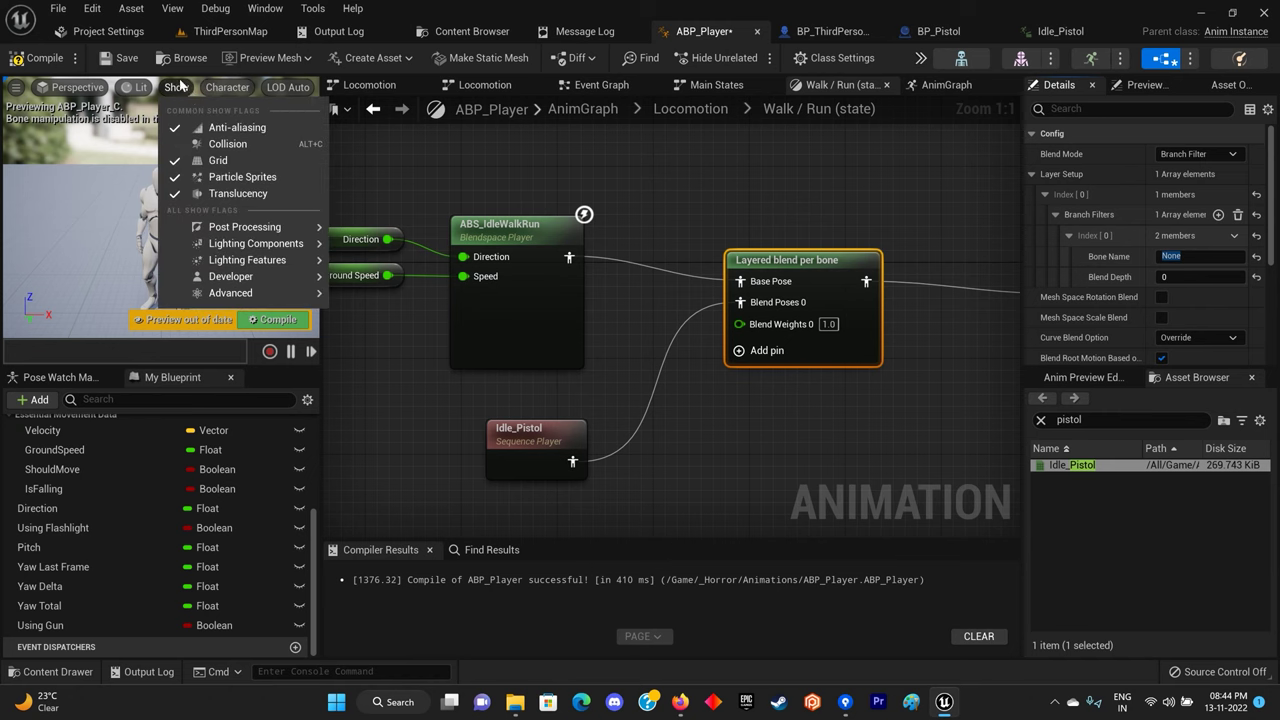
pyautogui.click(225, 88)
pyautogui.moveTo(268, 160)
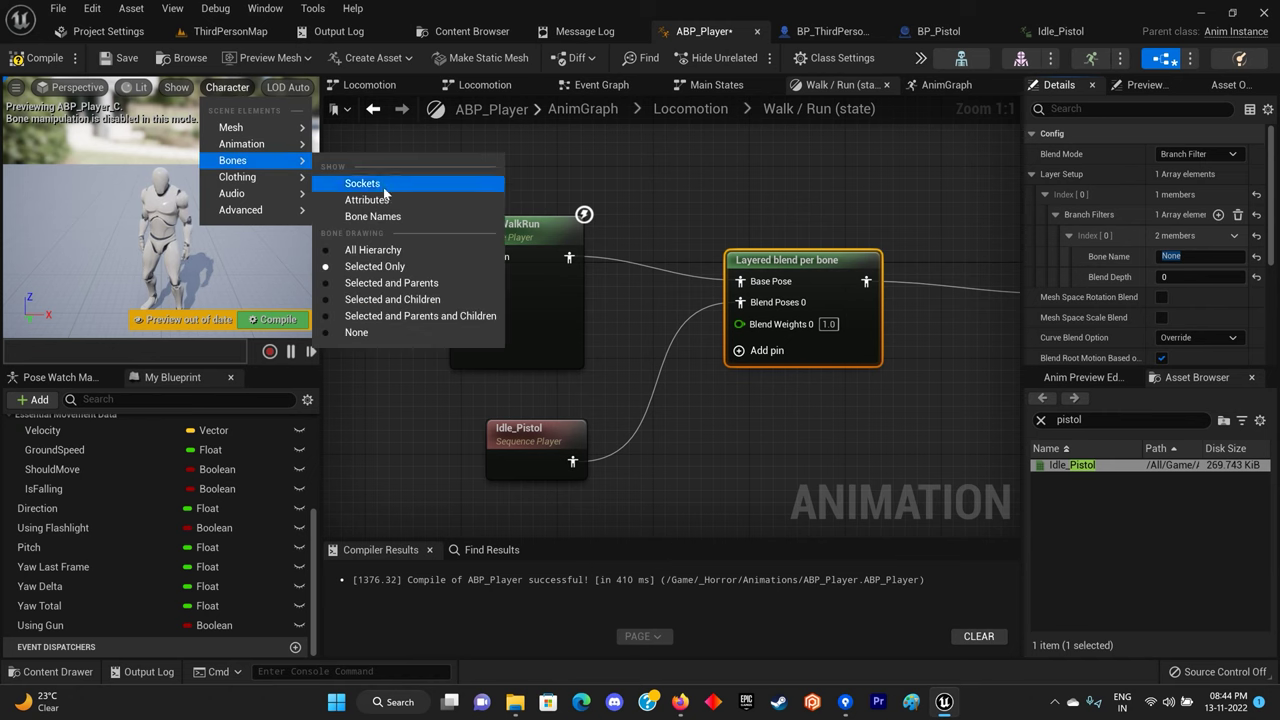
pyautogui.click(396, 218)
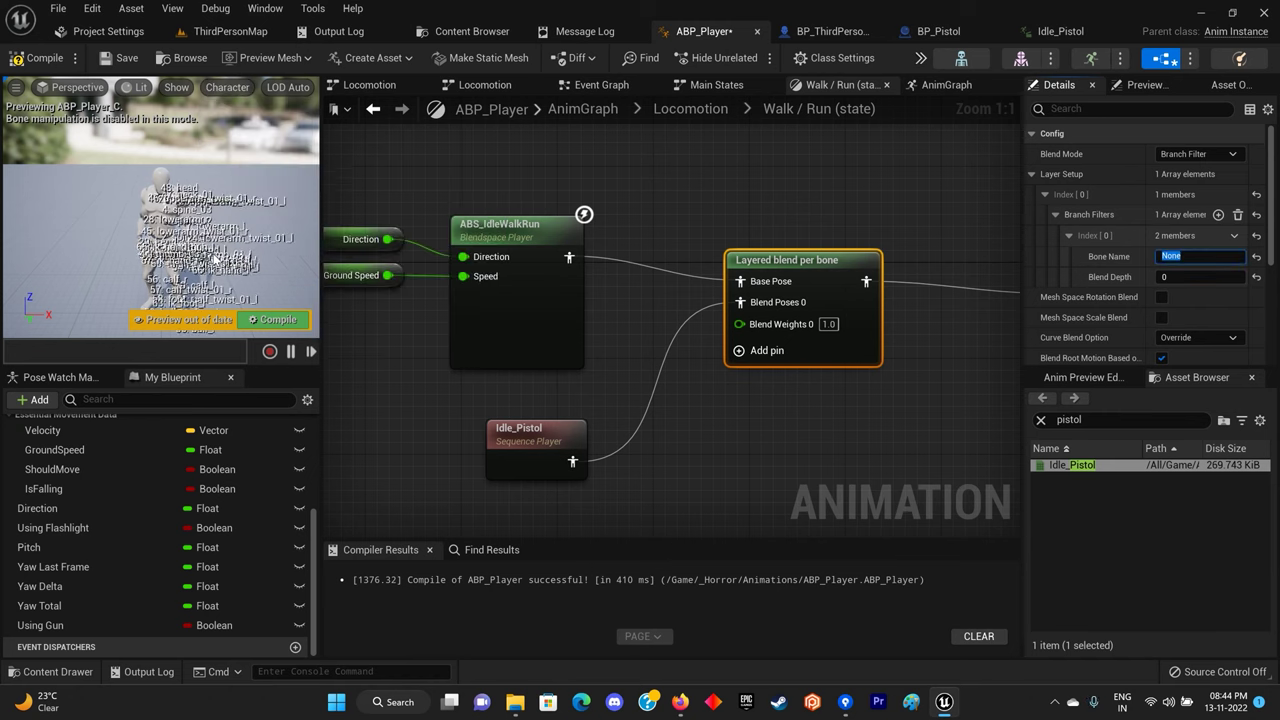
pyautogui.scroll(3, 160, 200)
pyautogui.scroll(2, 160, 200)
pyautogui.scroll(2, 160, 200)
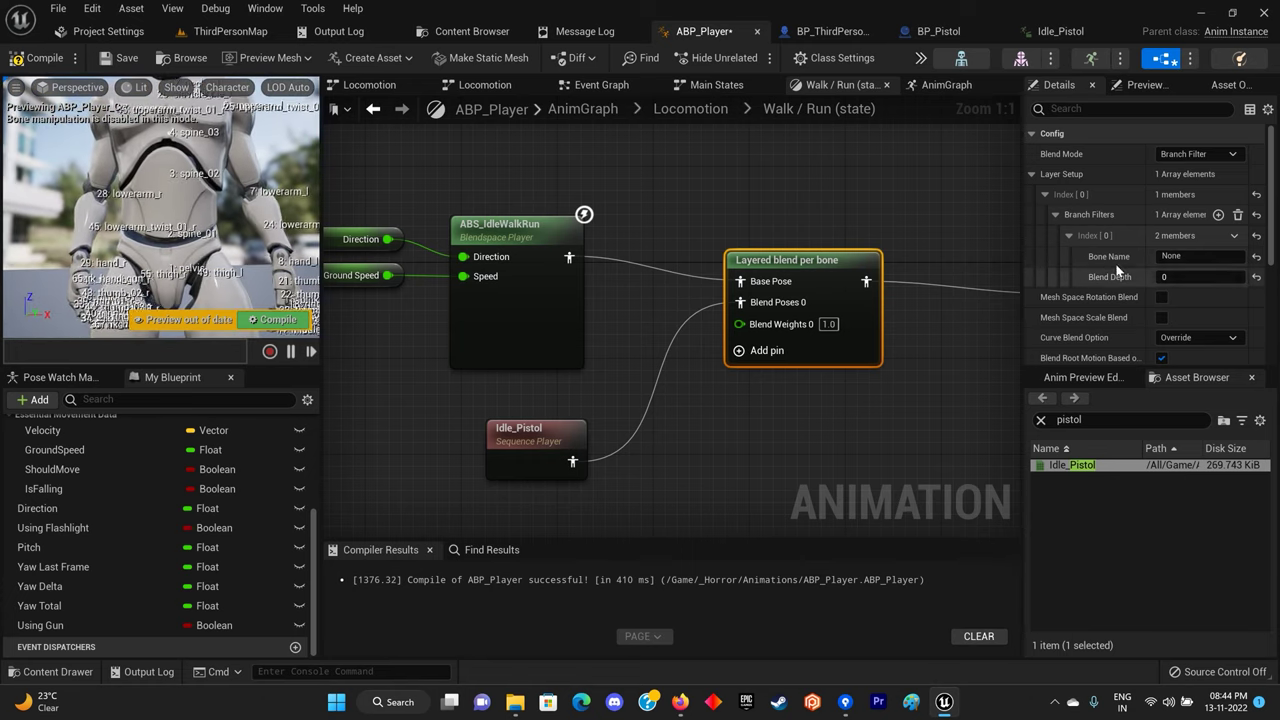
pyautogui.click(1198, 256)
pyautogui.write('spine_01')
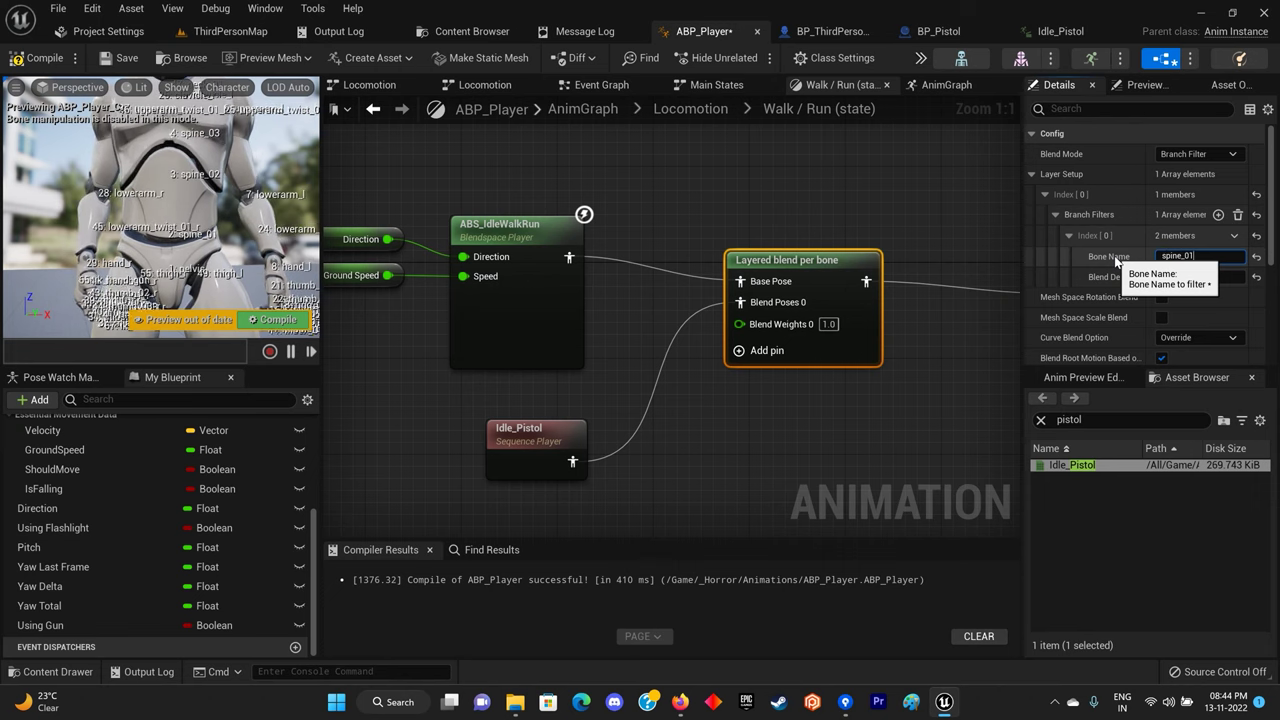
# Inspect the AnimGraph's existing layered blend bone settings, then compile ABP_Player.
pyautogui.click(714, 85)
pyautogui.click(968, 84)
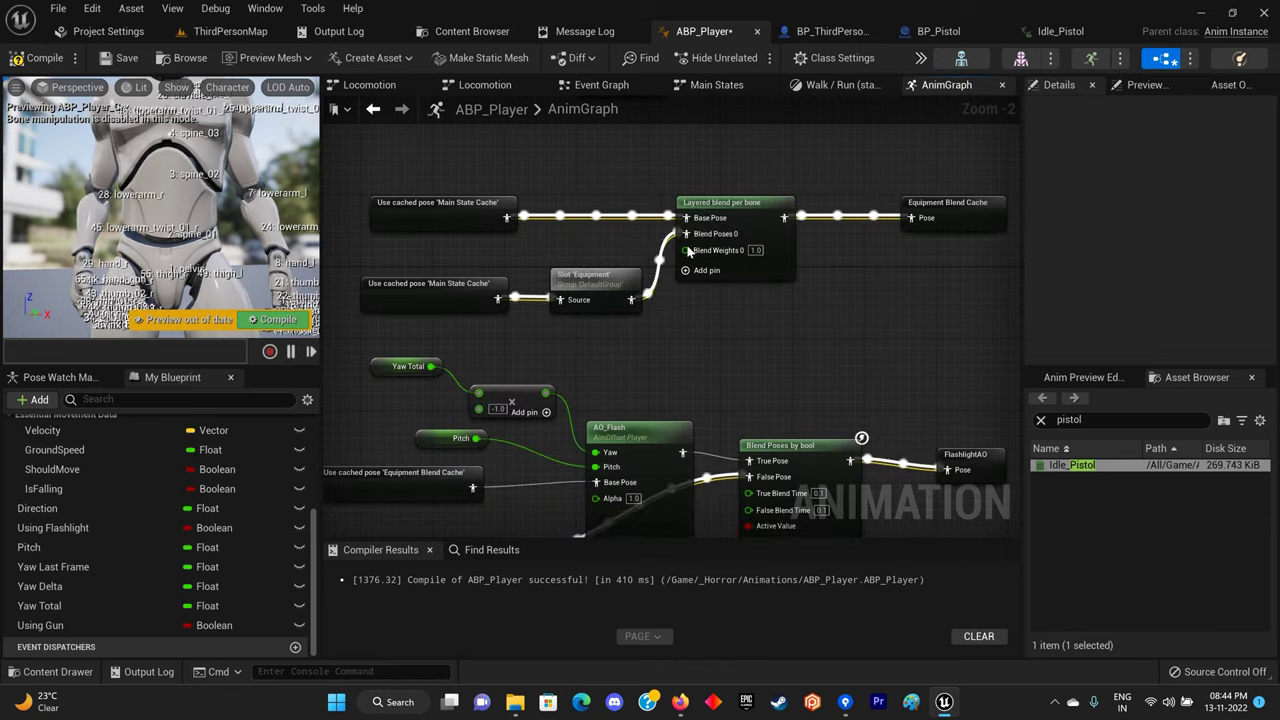
pyautogui.click(740, 240)
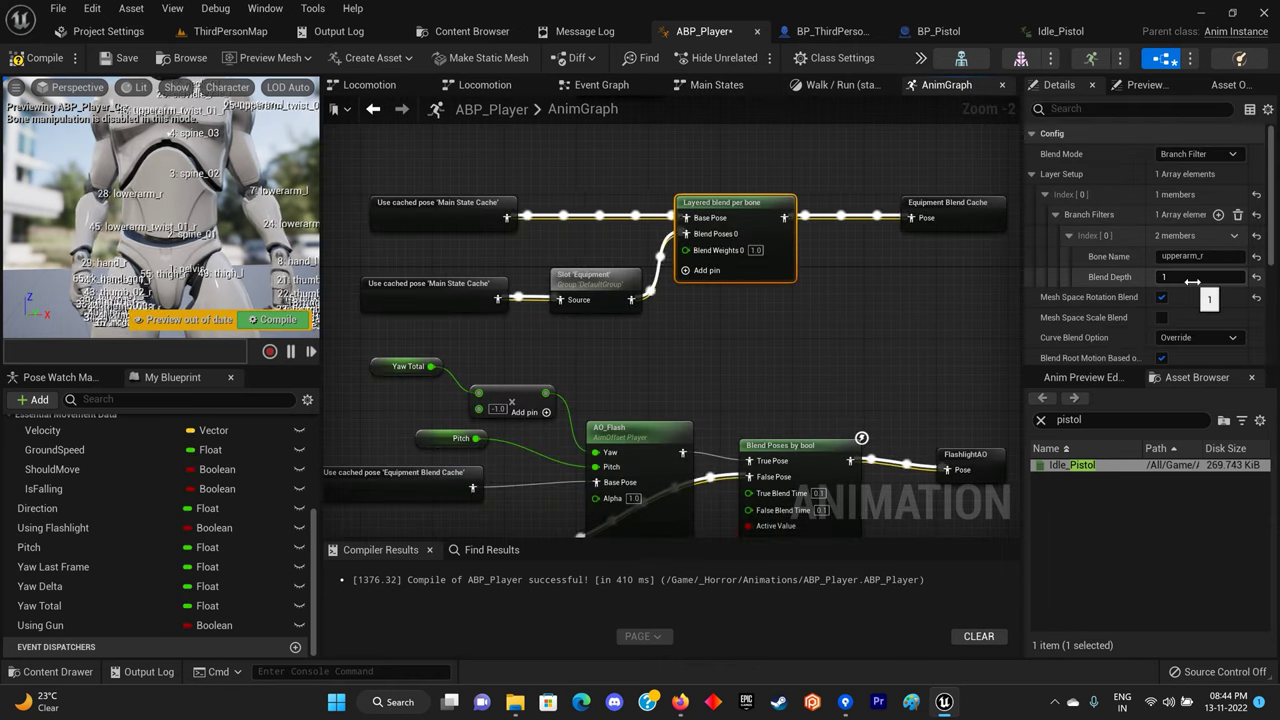
pyautogui.scroll(-1, 1182, 318)
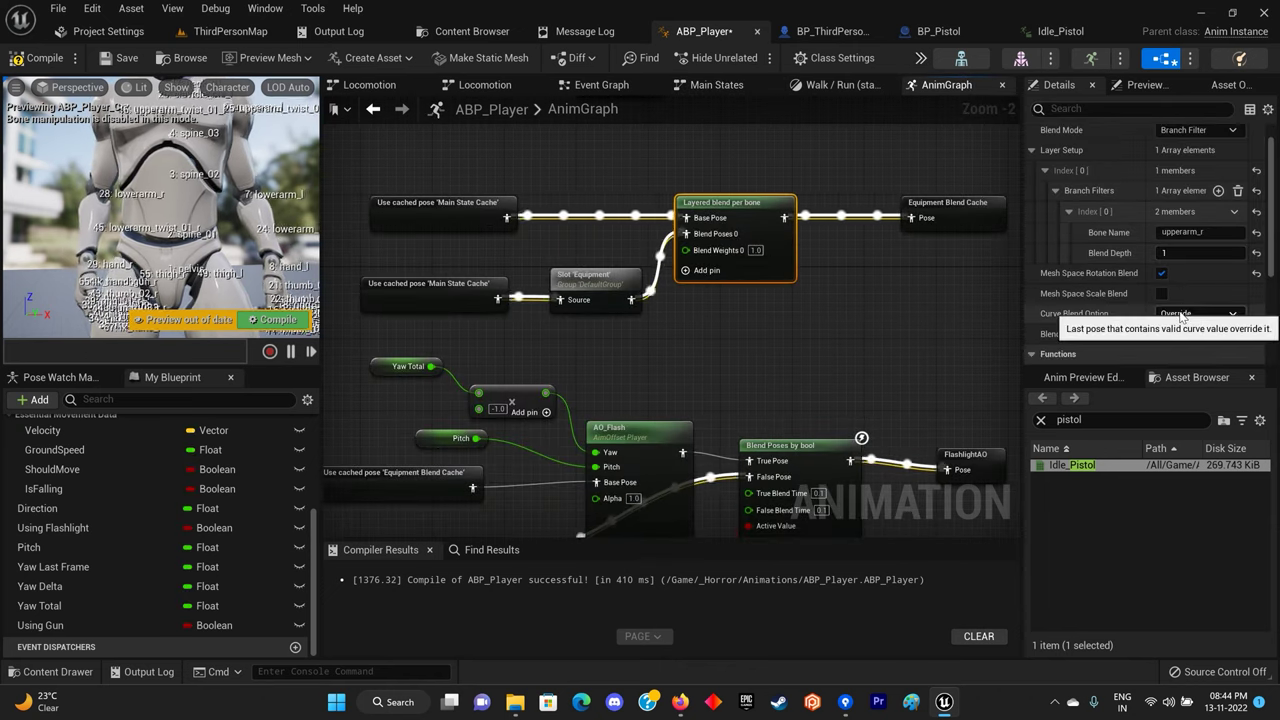
pyautogui.scroll(1, 1186, 303)
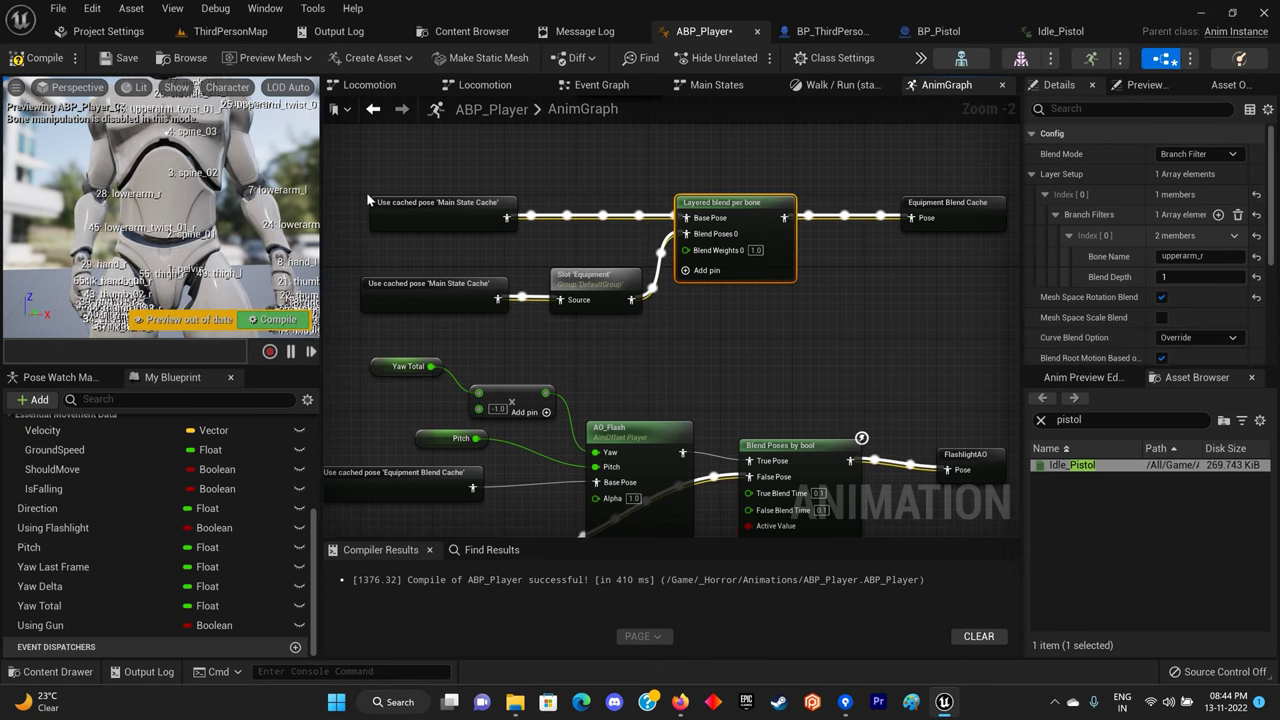
pyautogui.click(42, 60)
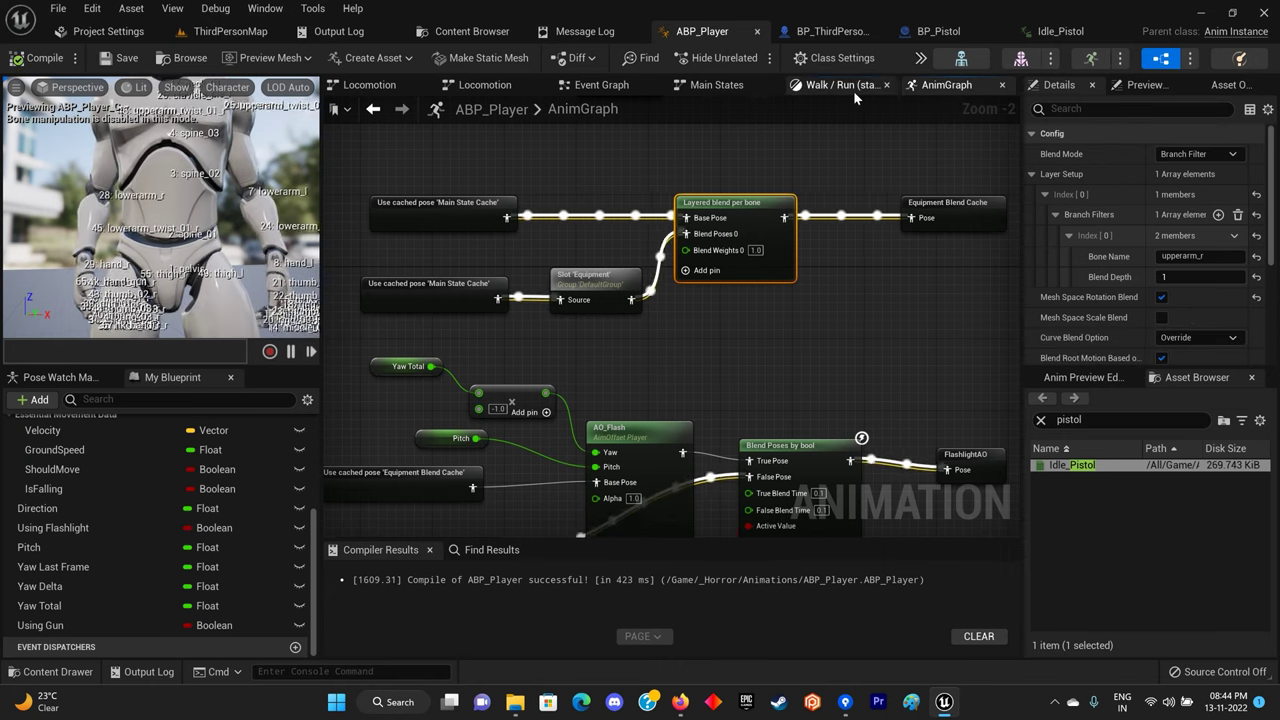
# Review the Walk / Run graph output, then start a play session in ThirdPersonMap.
pyautogui.click(850, 90)
pyautogui.moveTo(804, 211); pyautogui.dragTo(677, 265, button='right')
pyautogui.scroll(-1, 677, 265)
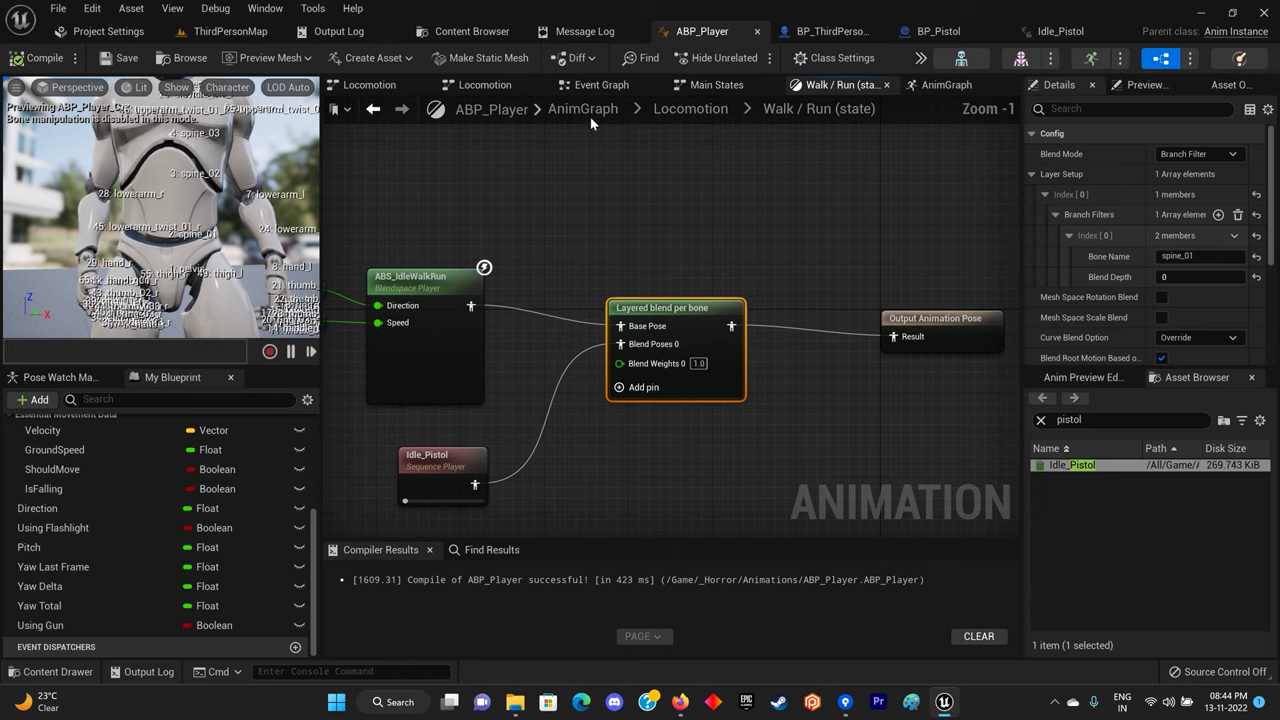
pyautogui.click(240, 31)
pyautogui.click(320, 57)
# Walk the character toward the doors, stop, then bring up BP_ThirdPersonCharacter and Idle_Pistol.
pyautogui.press('w')
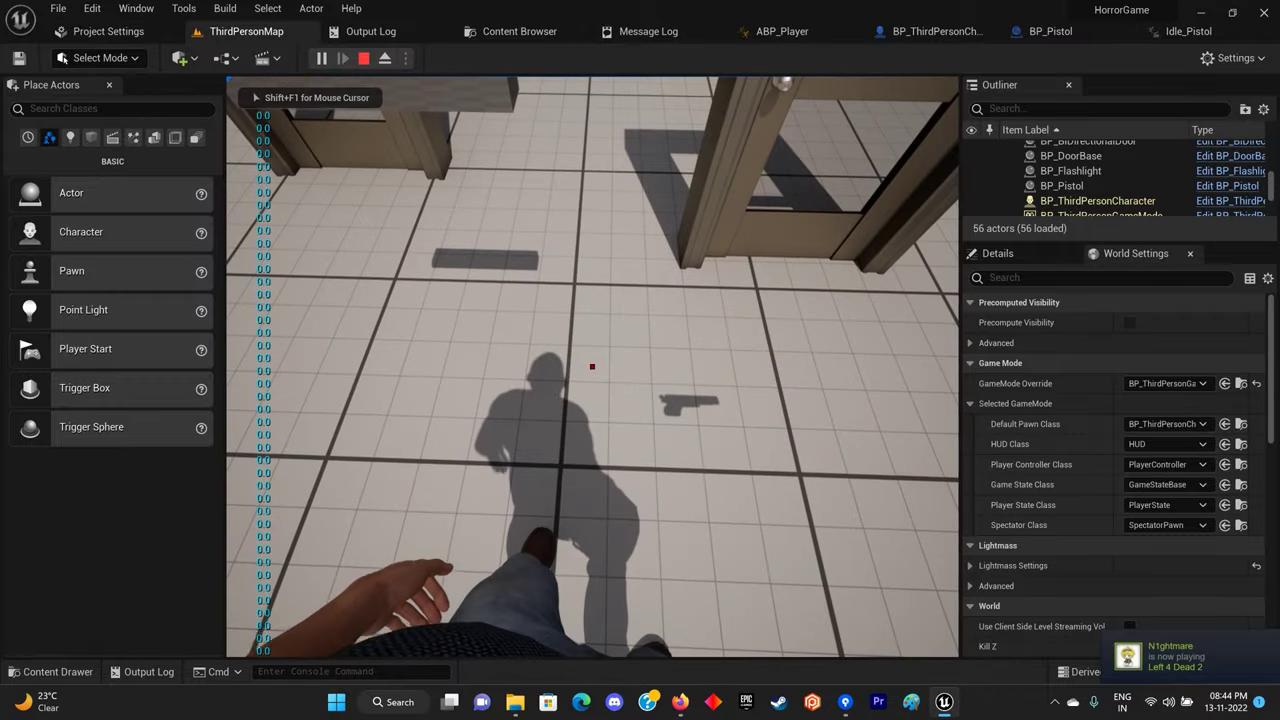
pyautogui.press('w')
pyautogui.press('w')
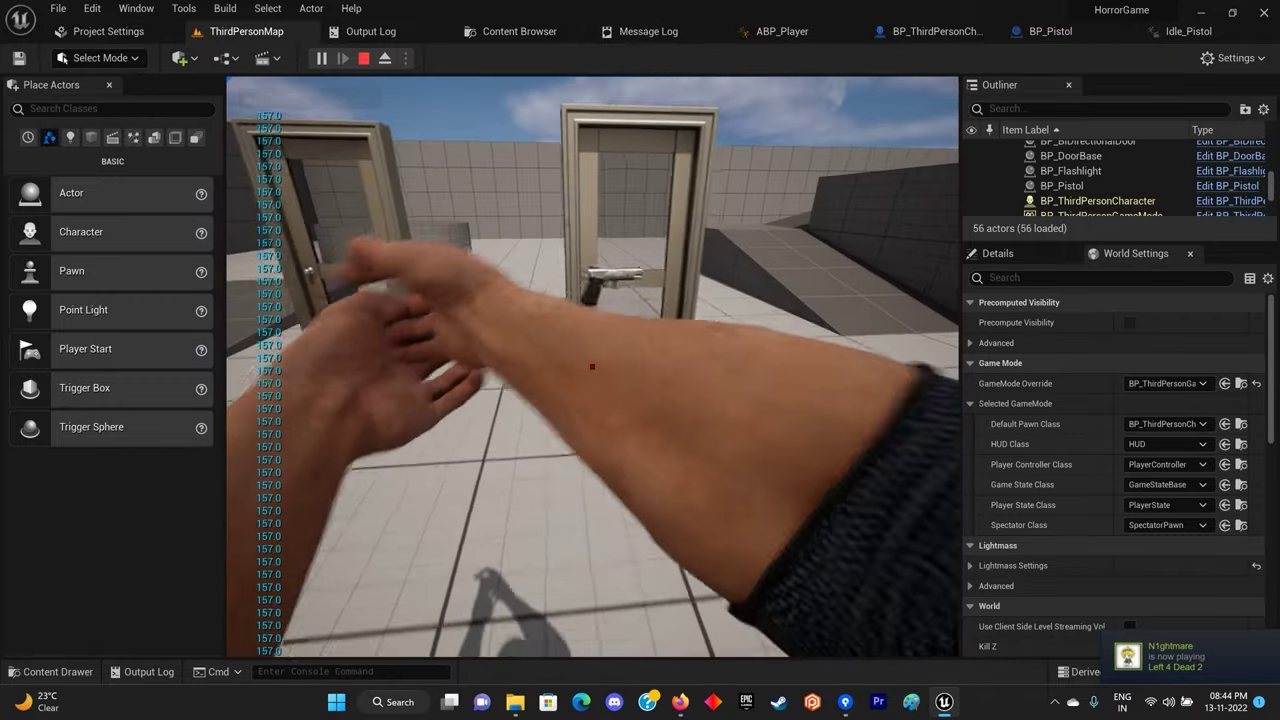
pyautogui.press('w')
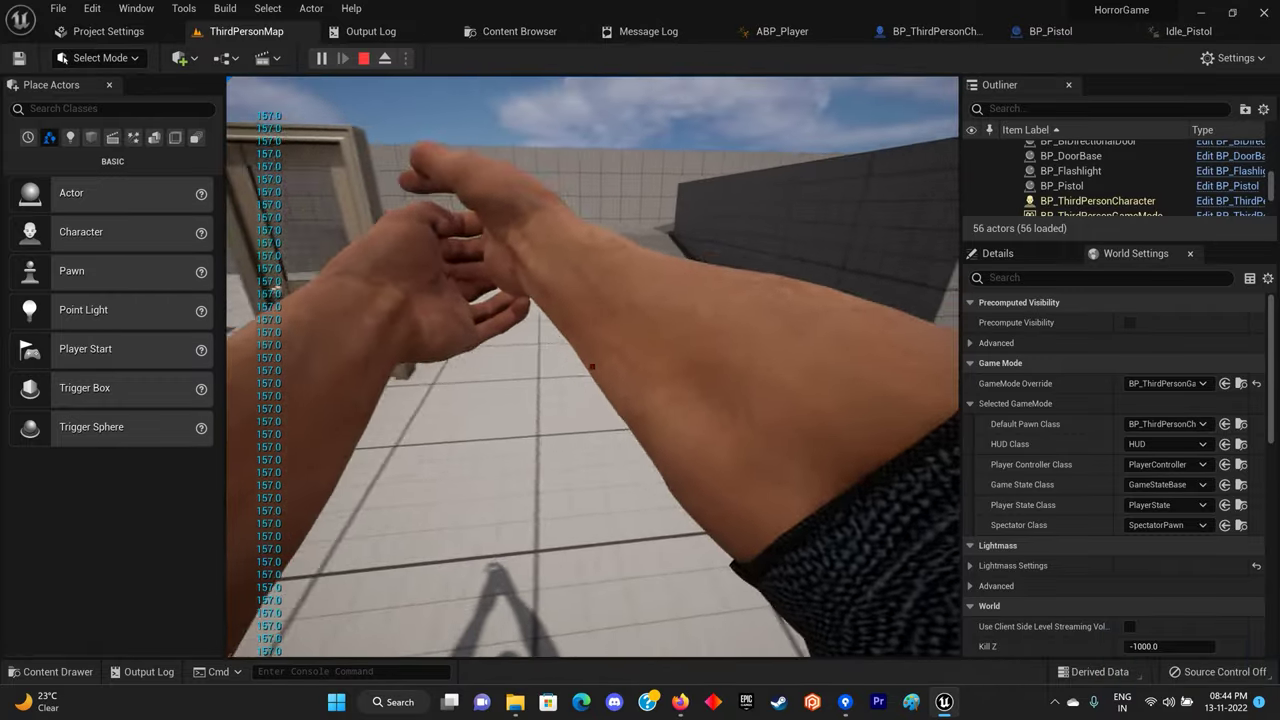
pyautogui.press('w')
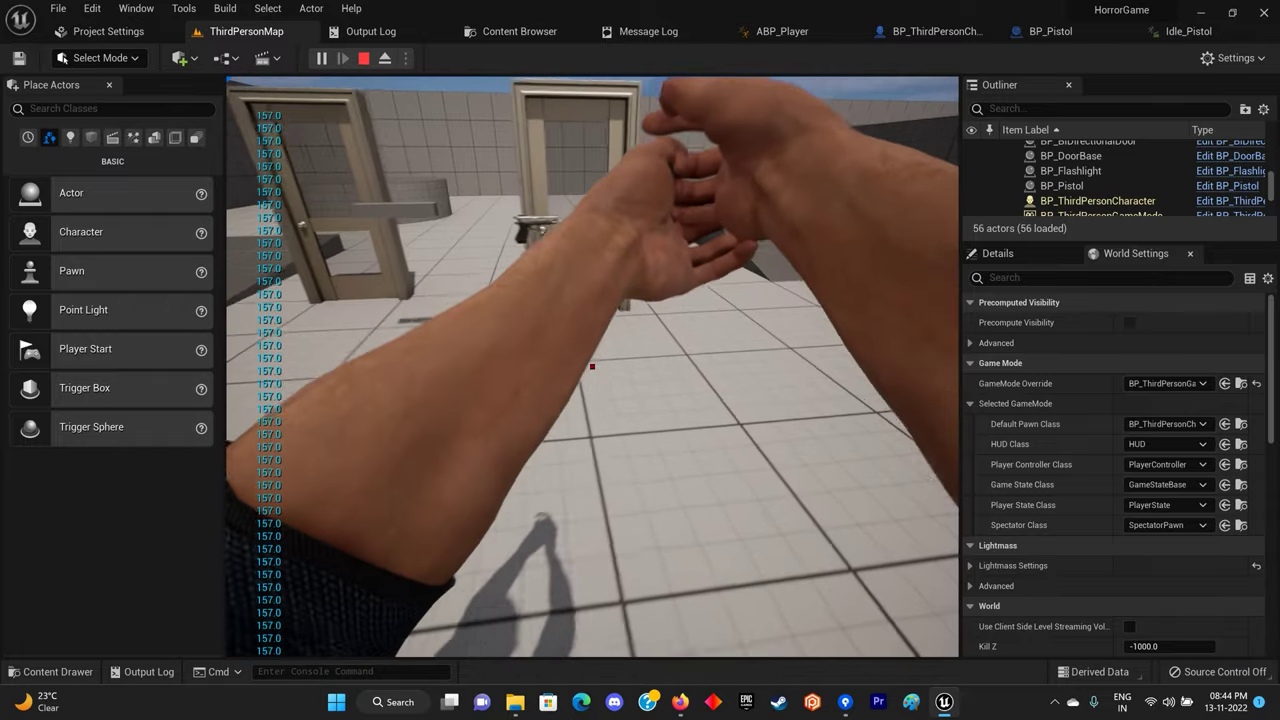
pyautogui.press('w')
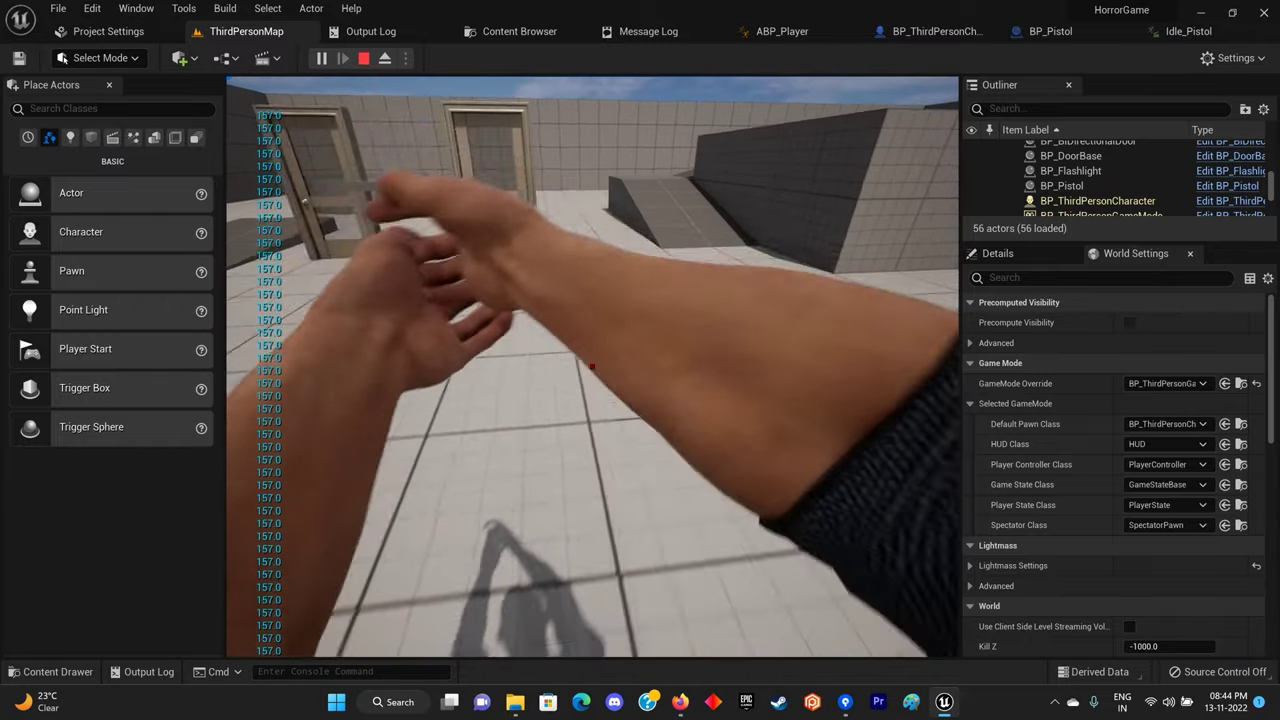
pyautogui.press('Escape')
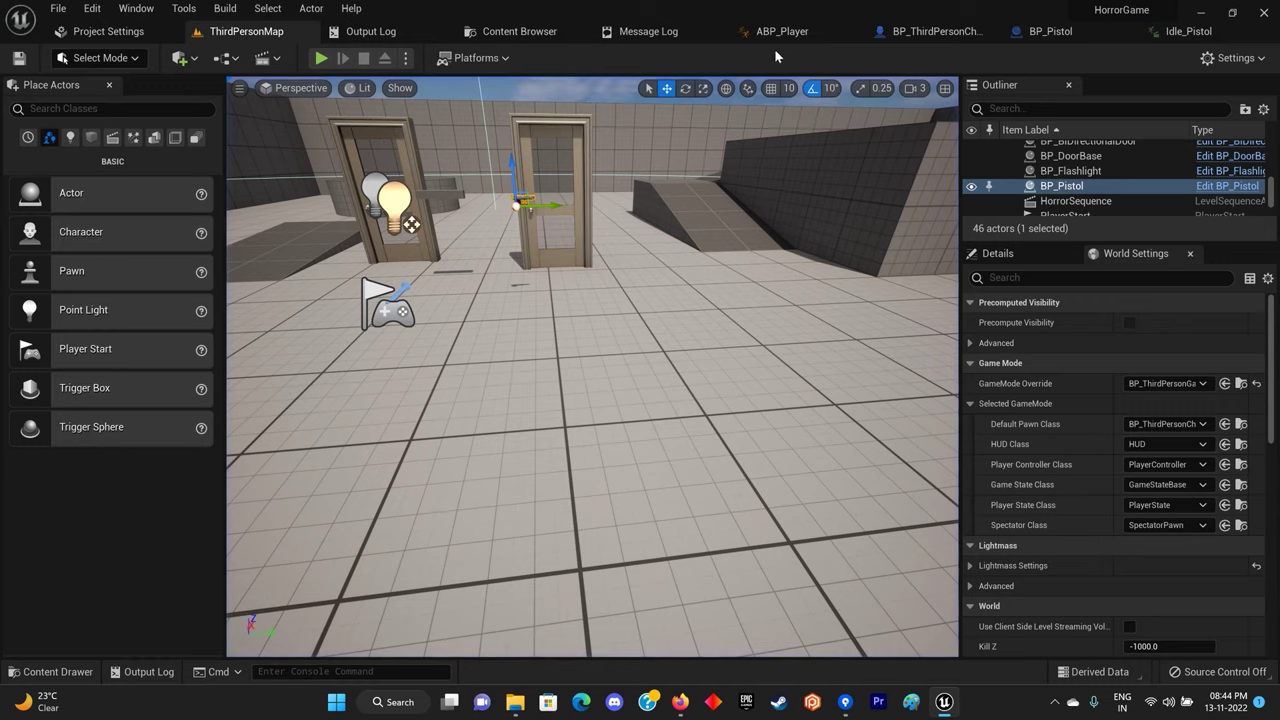
pyautogui.click(922, 35)
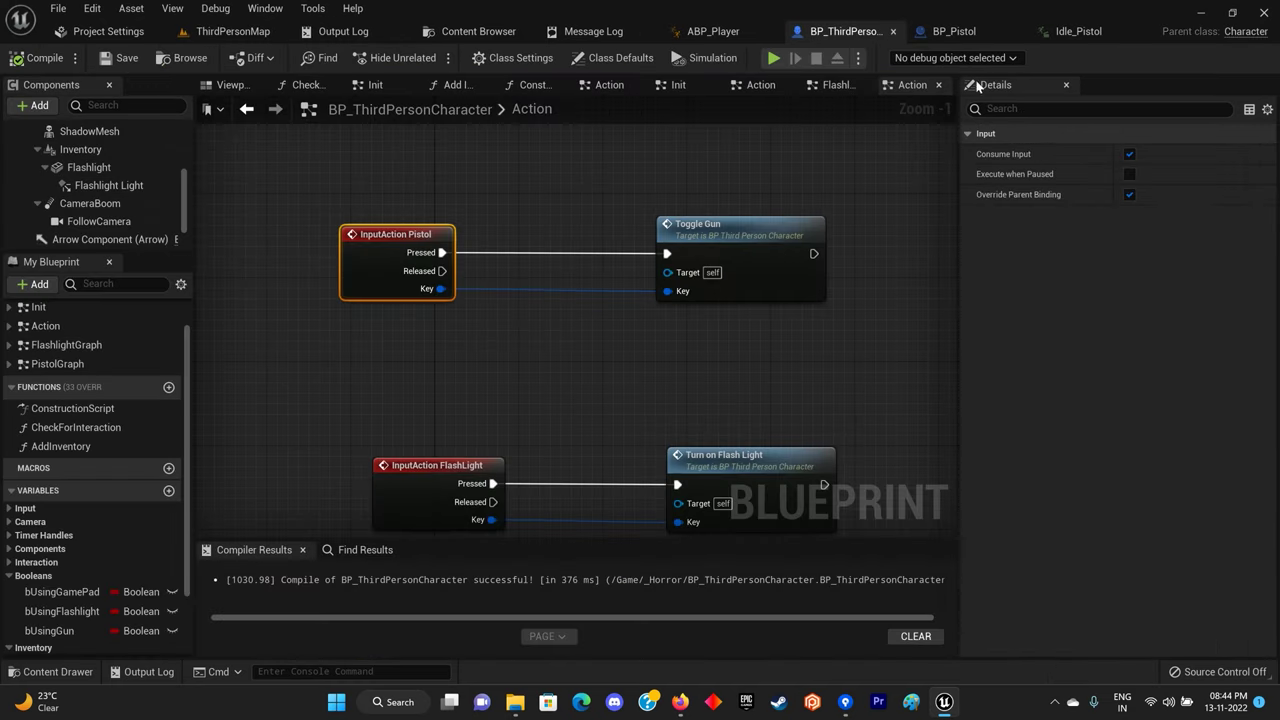
pyautogui.click(1078, 31)
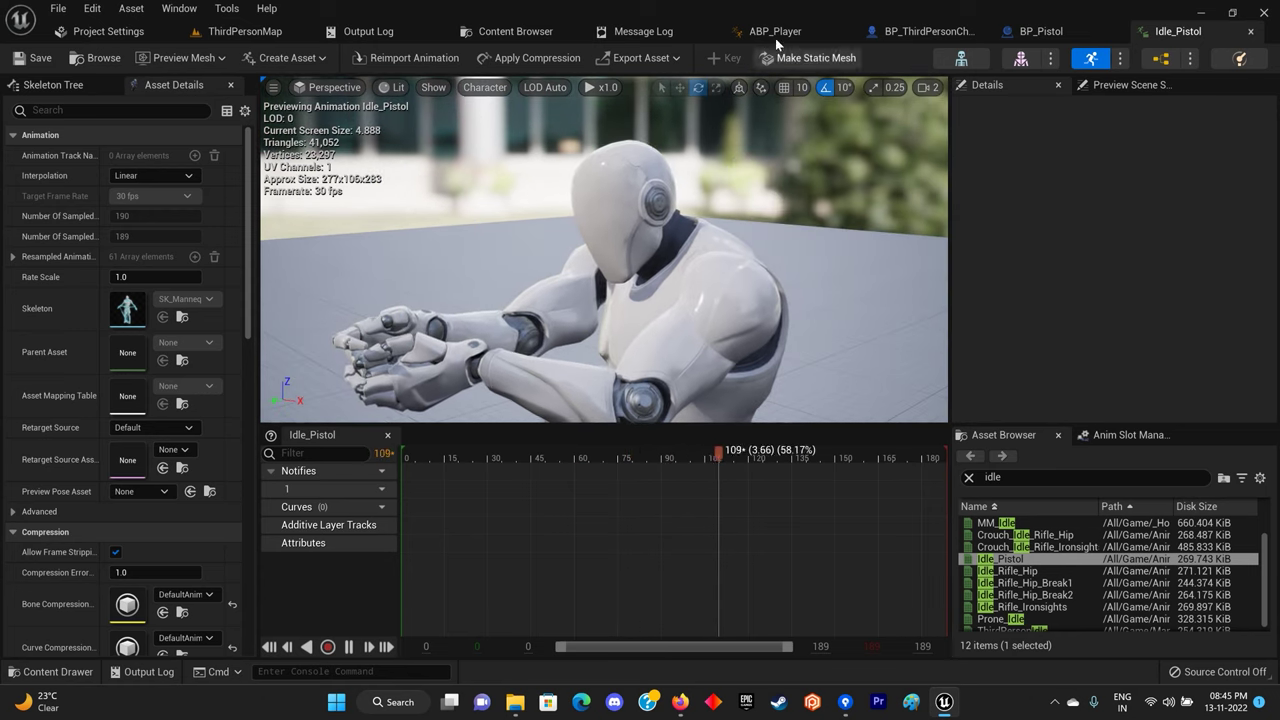
# Insert a Blend Poses by bool node between the Layered blend per bone and Output Animation Pose.
pyautogui.click(776, 40)
pyautogui.moveTo(652, 272); pyautogui.dragTo(745, 283, button='right')
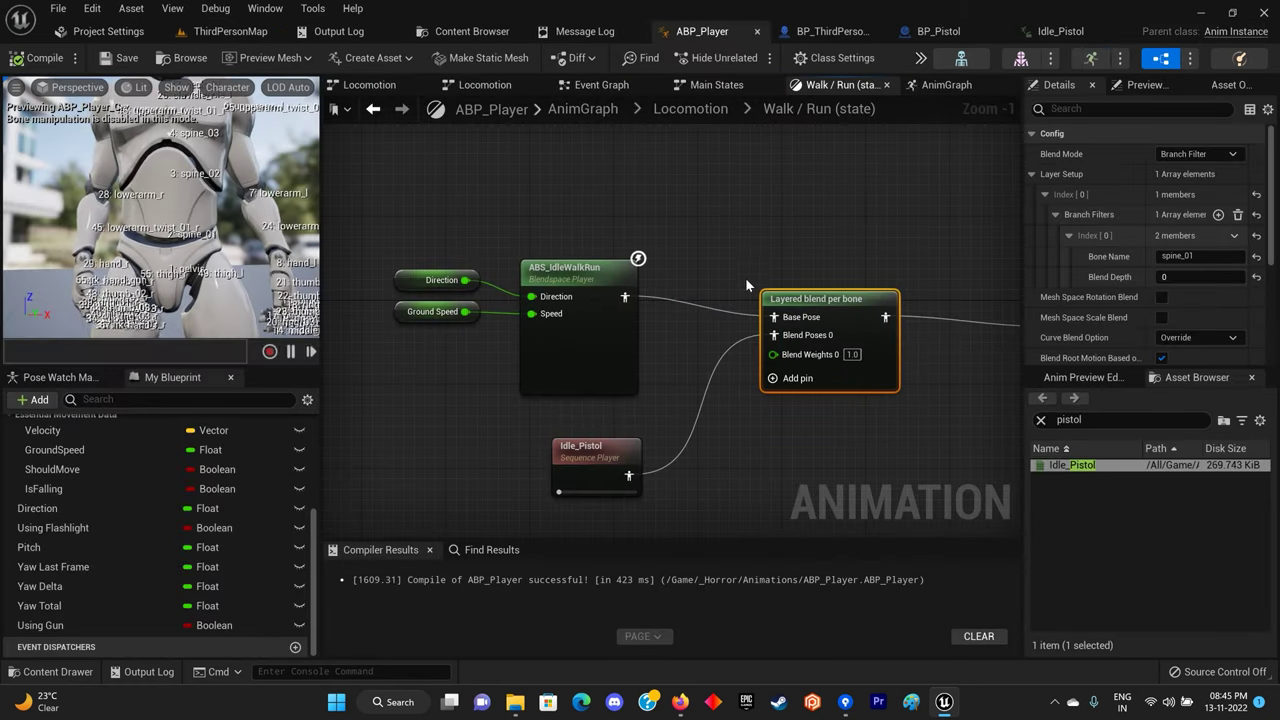
pyautogui.moveTo(733, 363); pyautogui.dragTo(513, 327, button='right')
pyautogui.moveTo(874, 284); pyautogui.dragTo(1040, 281)
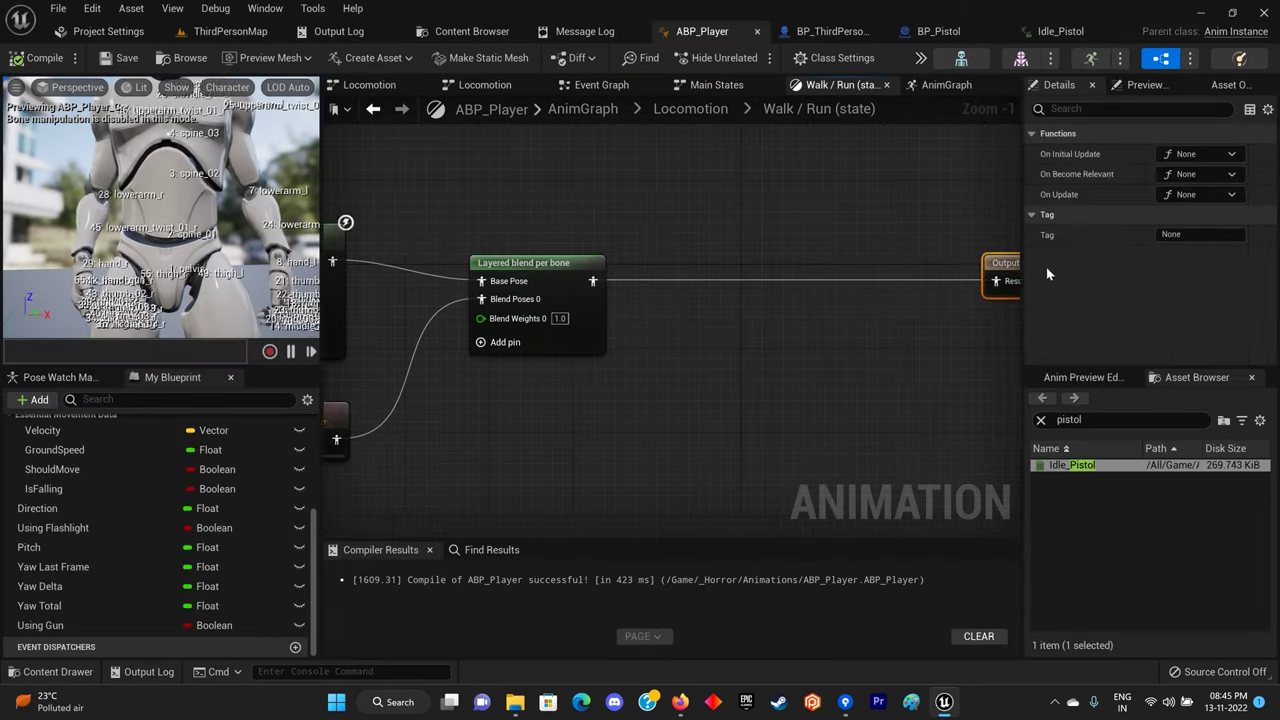
pyautogui.moveTo(644, 278); pyautogui.dragTo(723, 272)
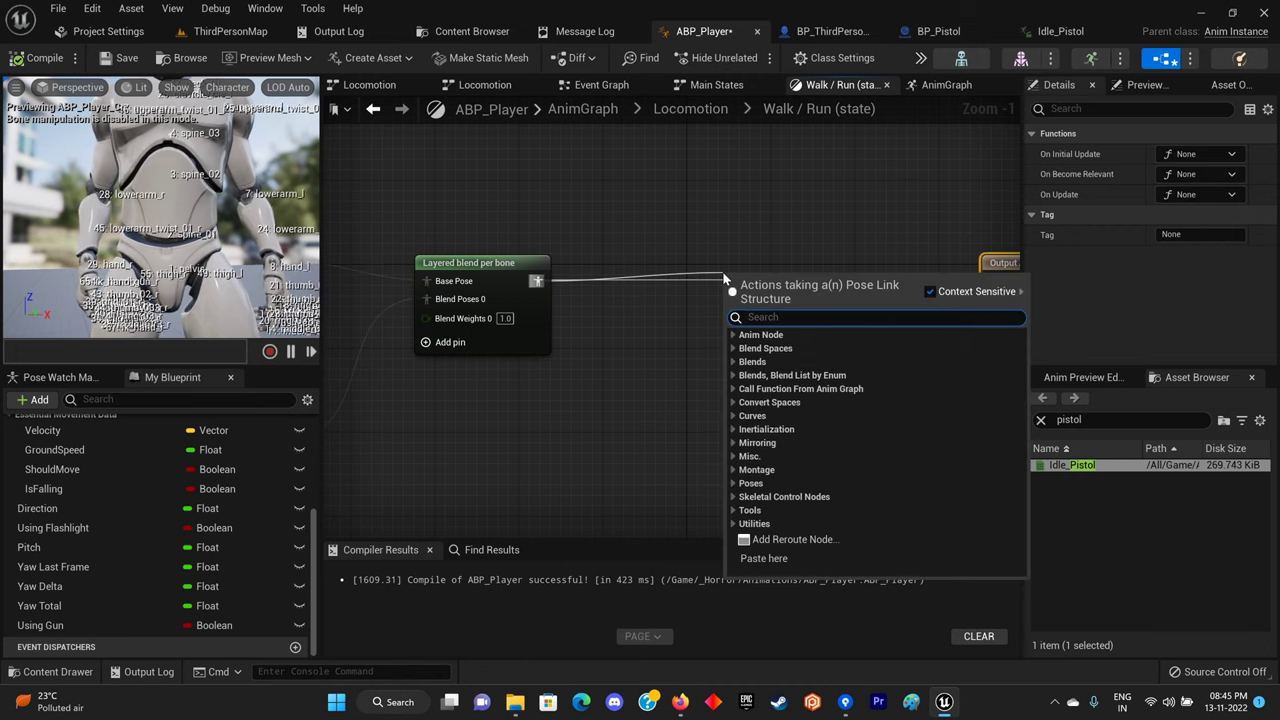
pyautogui.write('blend')
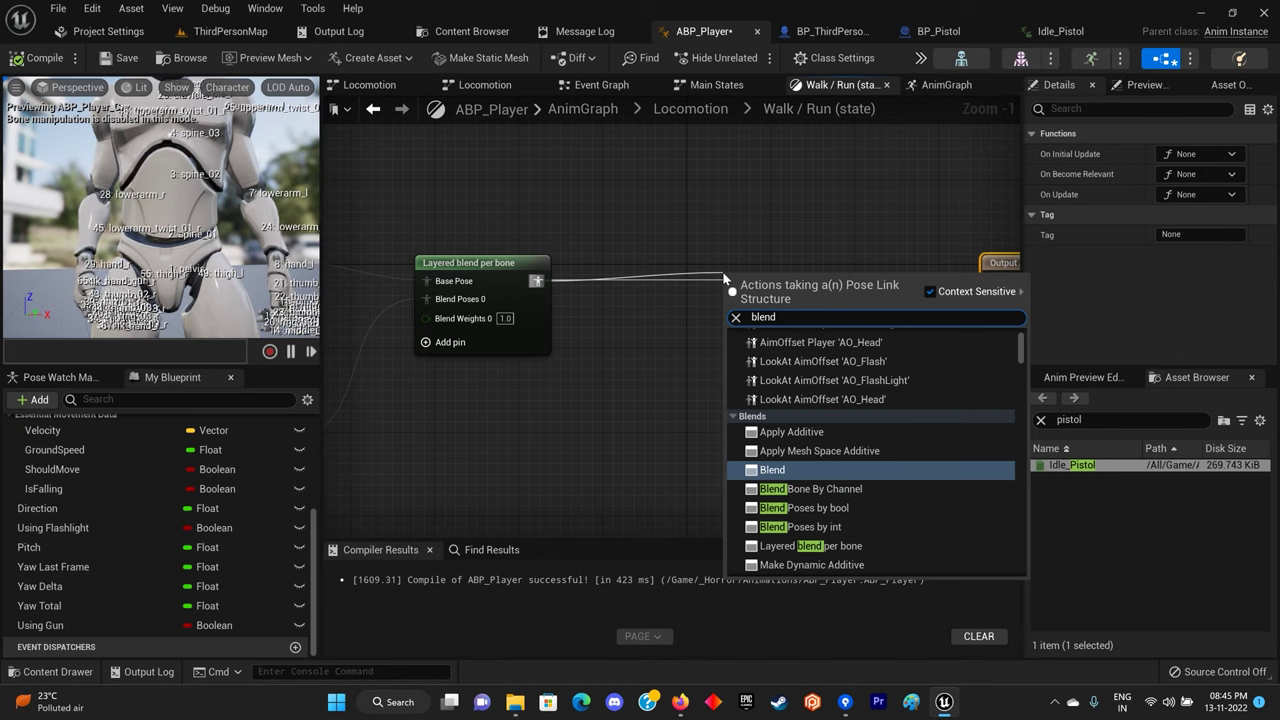
pyautogui.click(793, 507)
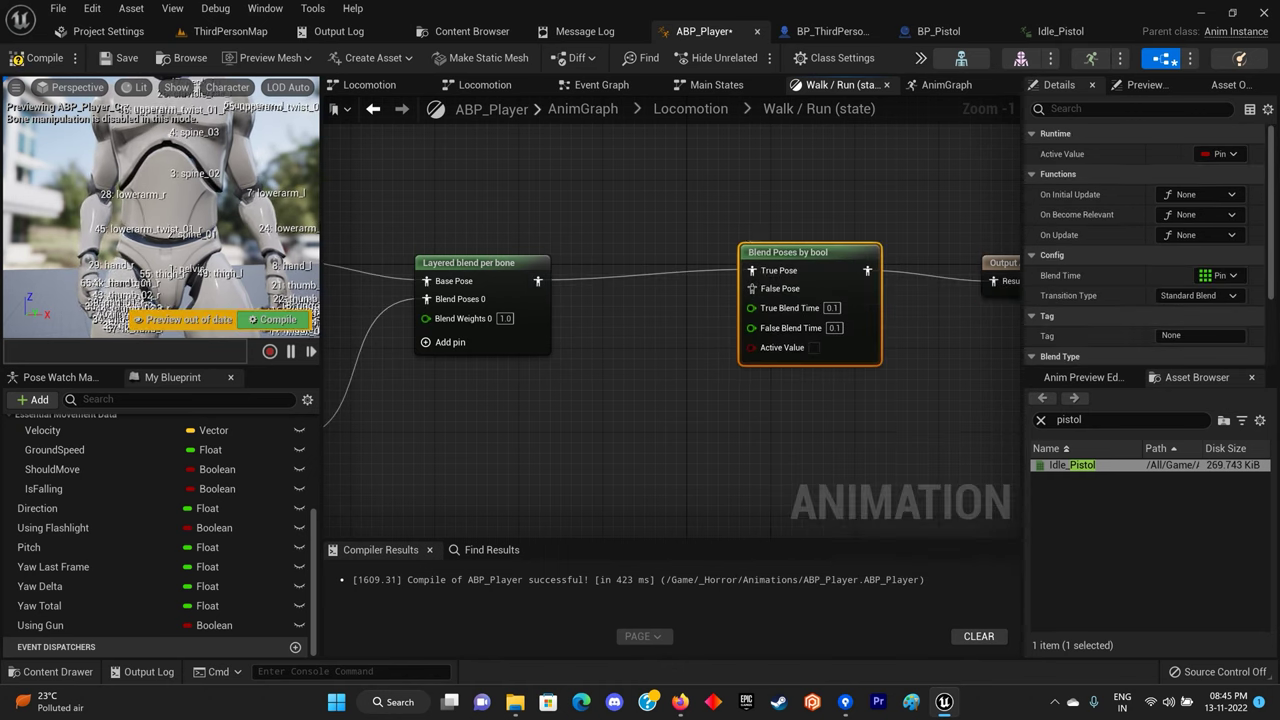
# Paste a copy of the ABS_IdleWalkRun setup as False Pose, wire Using Gun into Active Value, and compile.
pyautogui.moveTo(591, 354); pyautogui.dragTo(876, 369, button='right')
pyautogui.click(560, 262)
pyautogui.moveTo(782, 491); pyautogui.dragTo(590, 387, button='right')
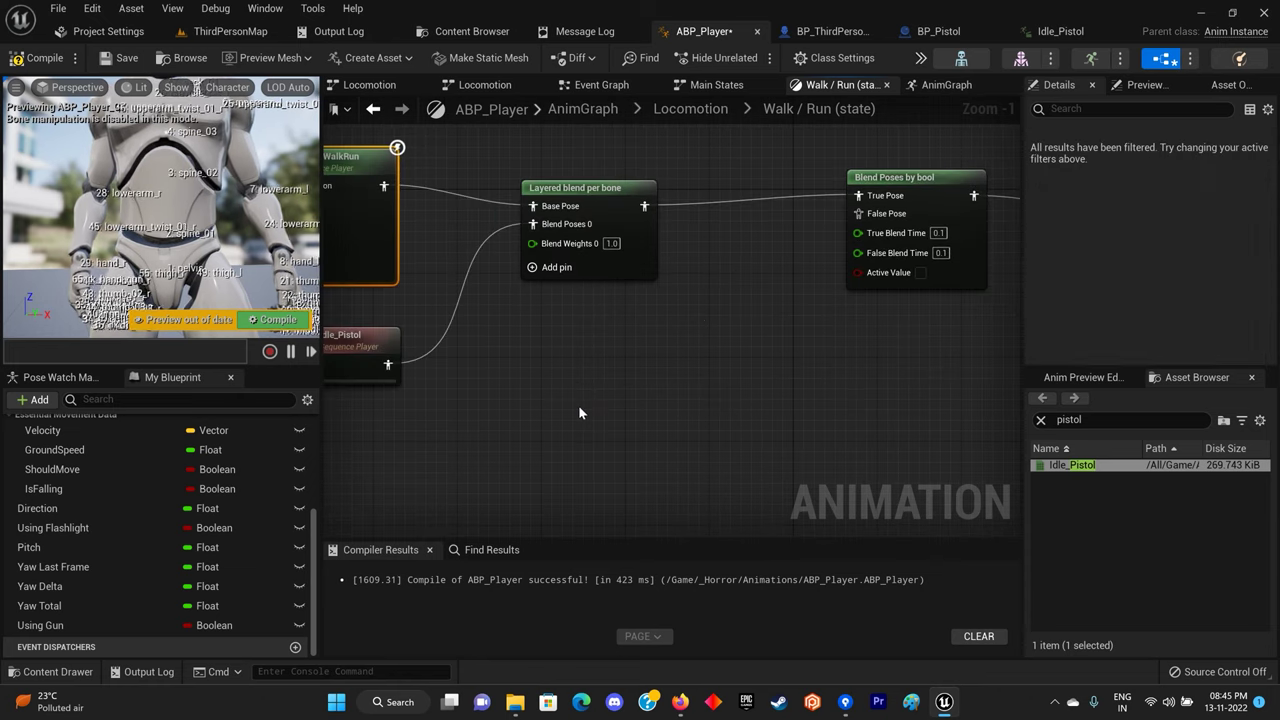
pyautogui.hotkey('ctrl', 'v')
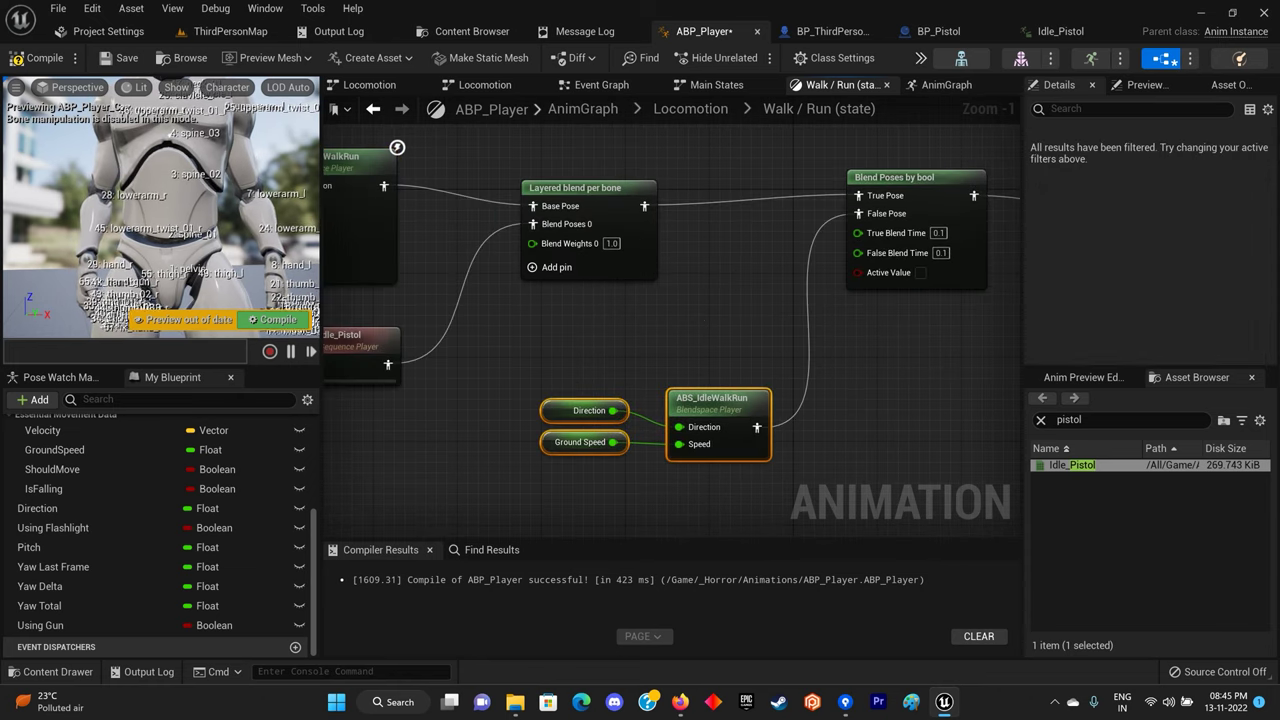
pyautogui.moveTo(881, 317); pyautogui.dragTo(769, 332, button='right')
pyautogui.moveTo(40, 625)
pyautogui.keyDown('ctrl'); pyautogui.mouseDown()
pyautogui.moveTo(632, 289)
pyautogui.moveTo(727, 363)
pyautogui.mouseUp(); pyautogui.keyUp('ctrl')
pyautogui.click(35, 58)
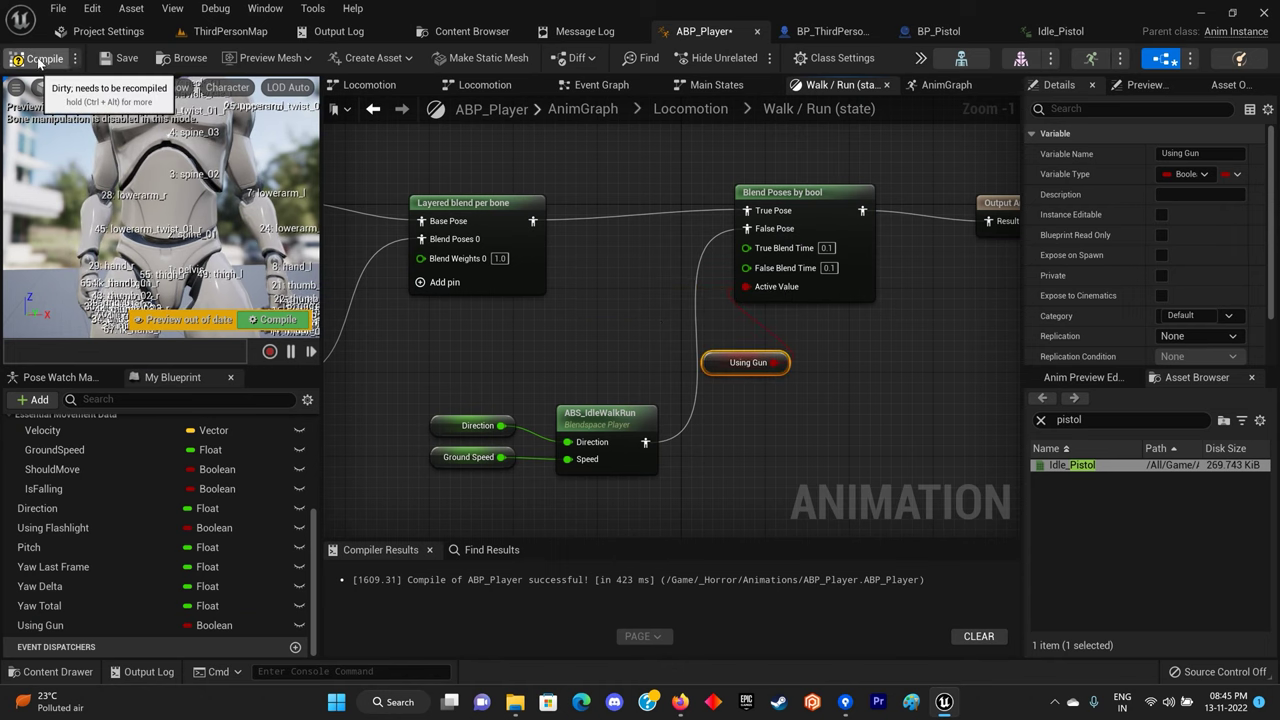
pyautogui.scroll(-2, 625, 167)
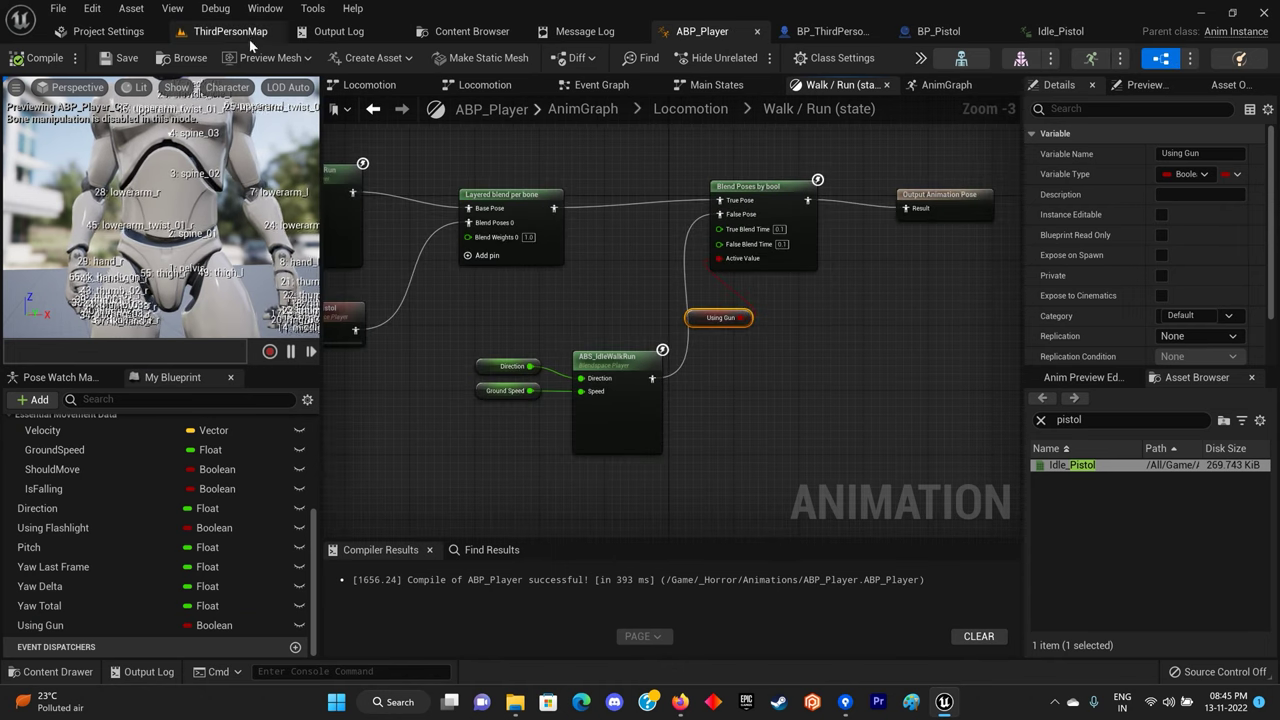
# Play-test ThirdPersonMap, collecting the pistol and pressing 1 to raise the gun, then open BP_ThirdPersonCharacter.
pyautogui.click(240, 31)
pyautogui.click(328, 58)
pyautogui.press('w')
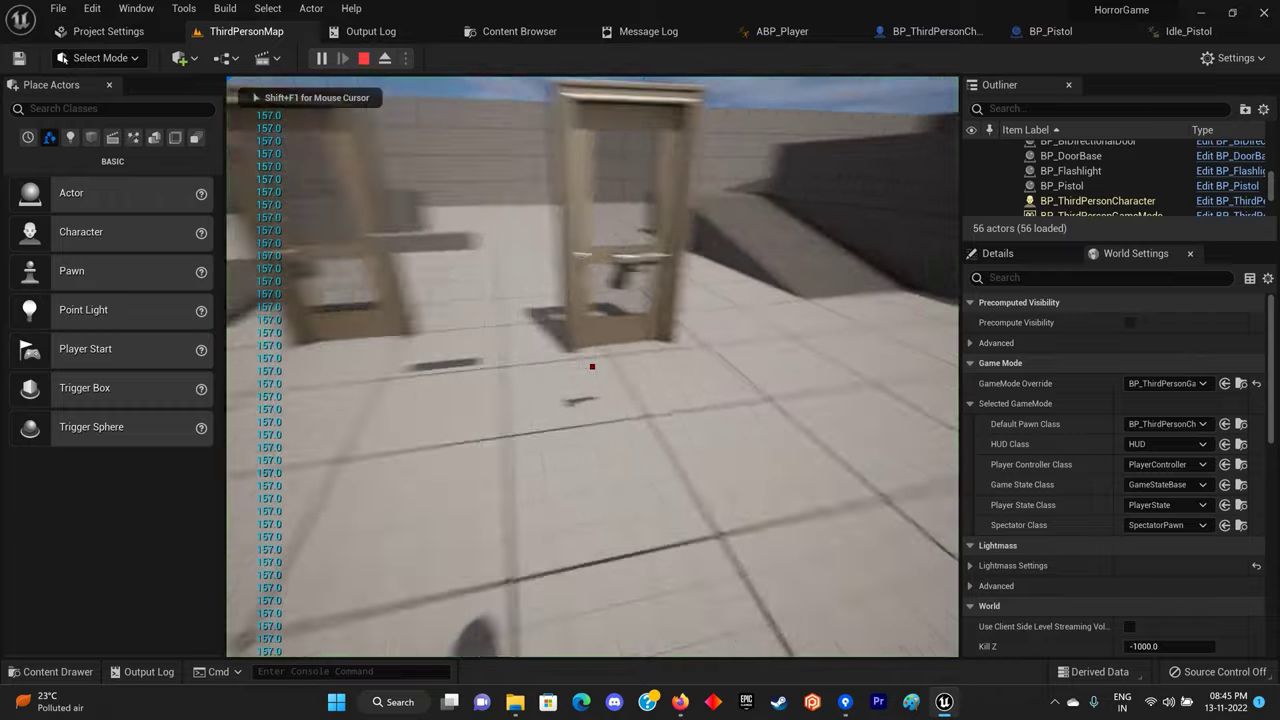
pyautogui.press('e')
pyautogui.press('e')
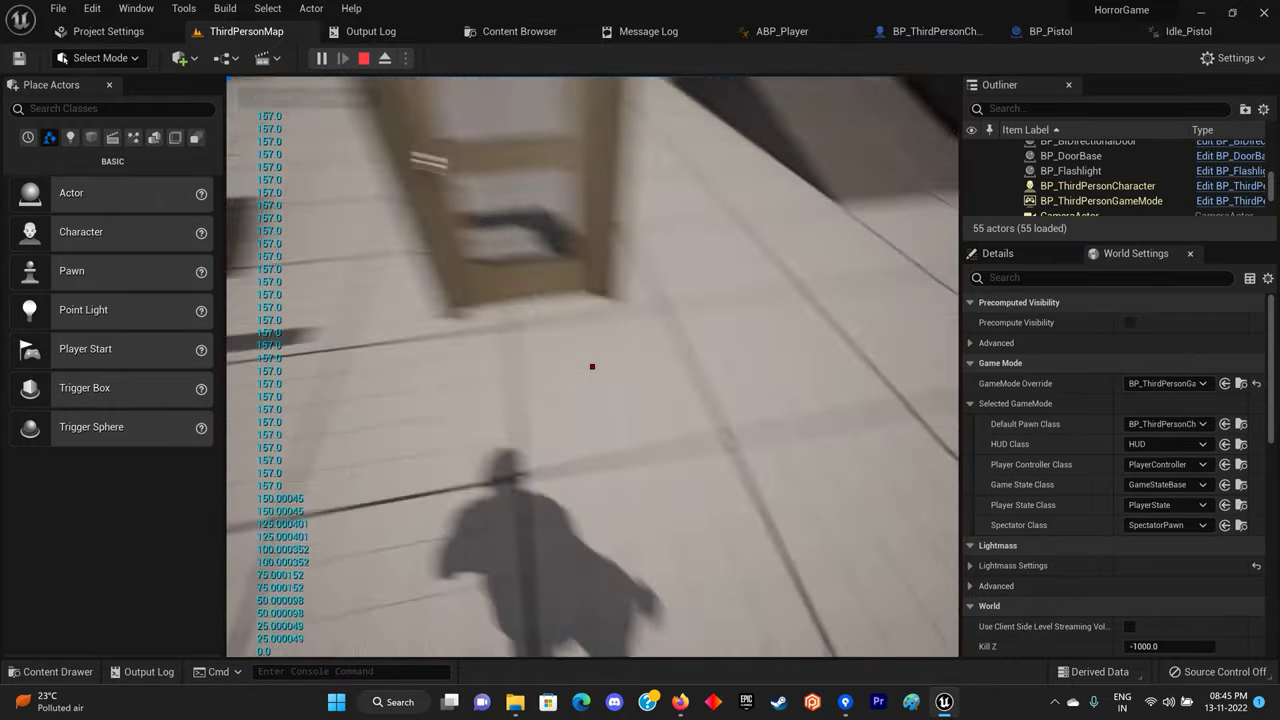
pyautogui.press('1')
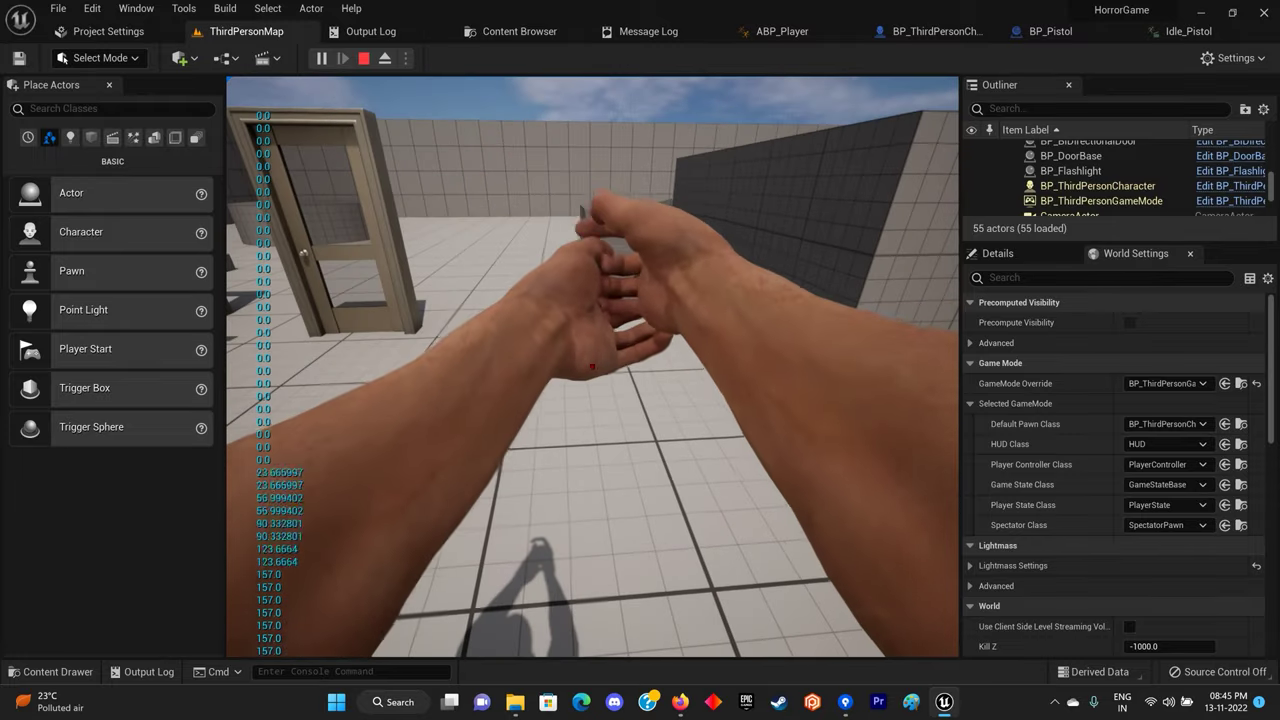
pyautogui.press('Escape')
pyautogui.click(962, 38)
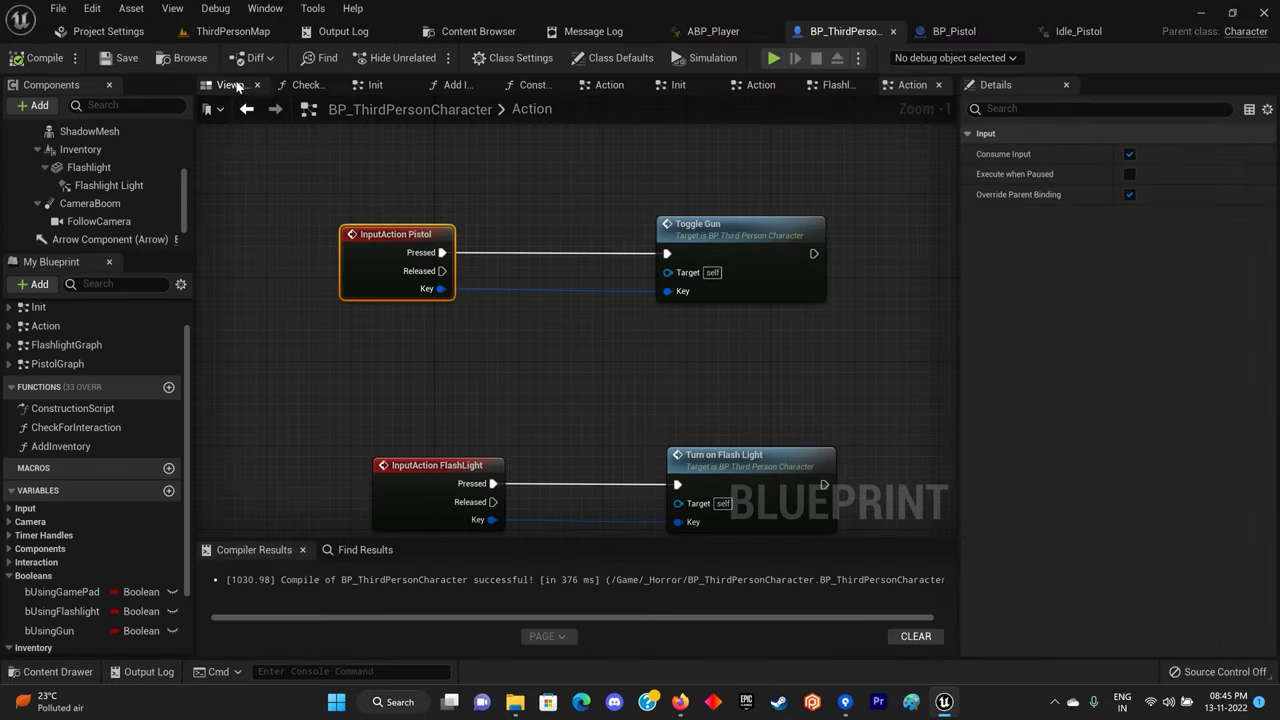
# In BP_ThirdPersonCharacter's viewport, raise the FollowCamera slightly to about Z 5.8.
pyautogui.click(232, 85)
pyautogui.doubleClick(99, 221)
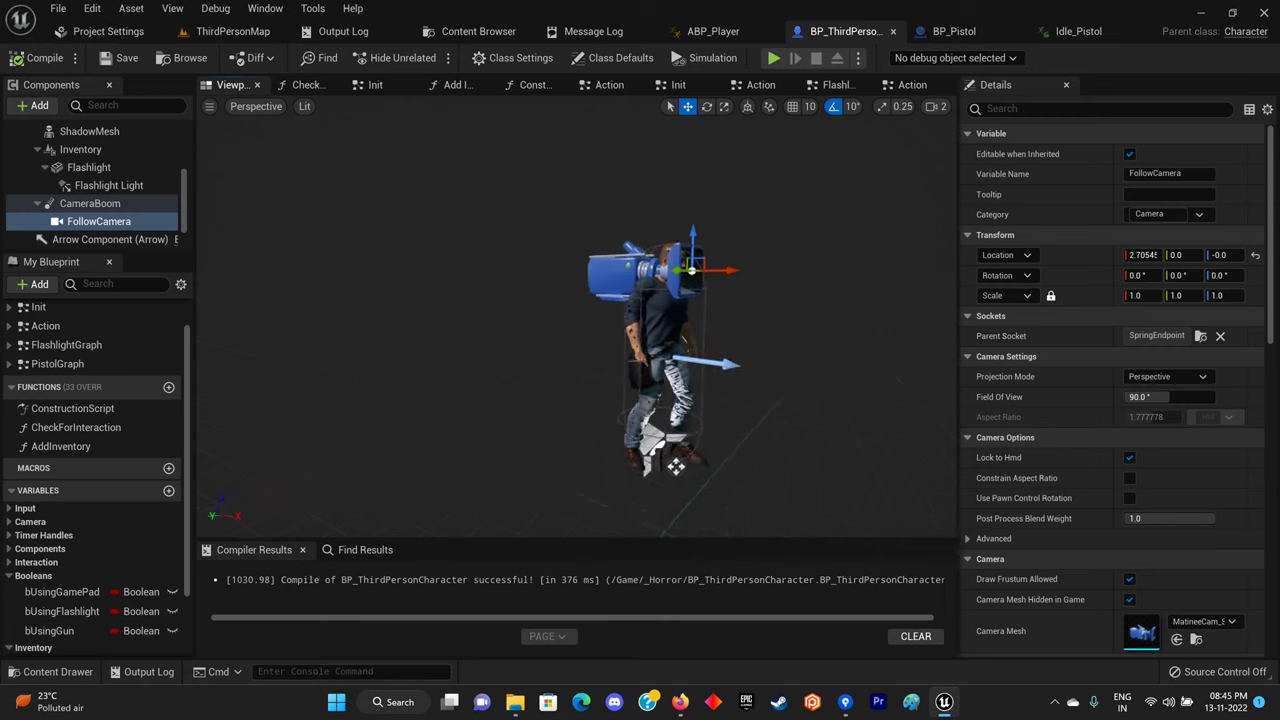
pyautogui.moveTo(598, 210); pyautogui.dragTo(575, 185)
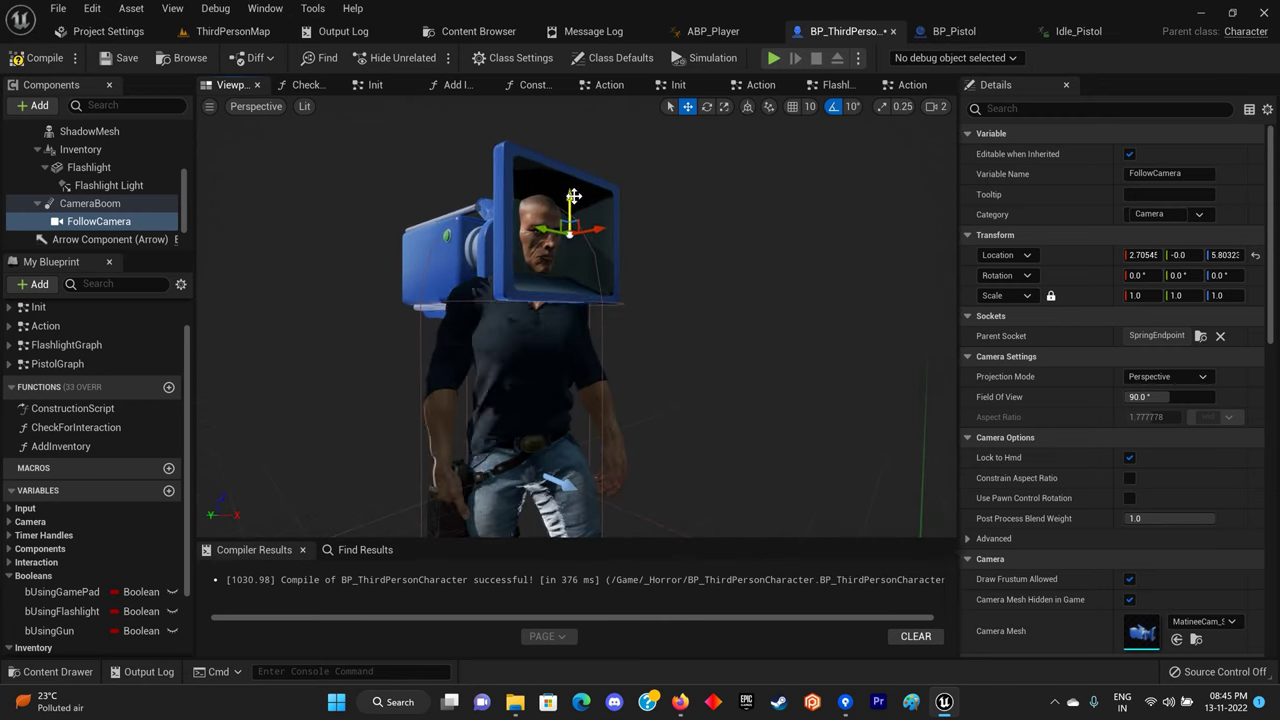
# Play-test ThirdPersonMap, collecting the pistol and looking around the doors, then return to the character blueprint.
pyautogui.click(232, 31)
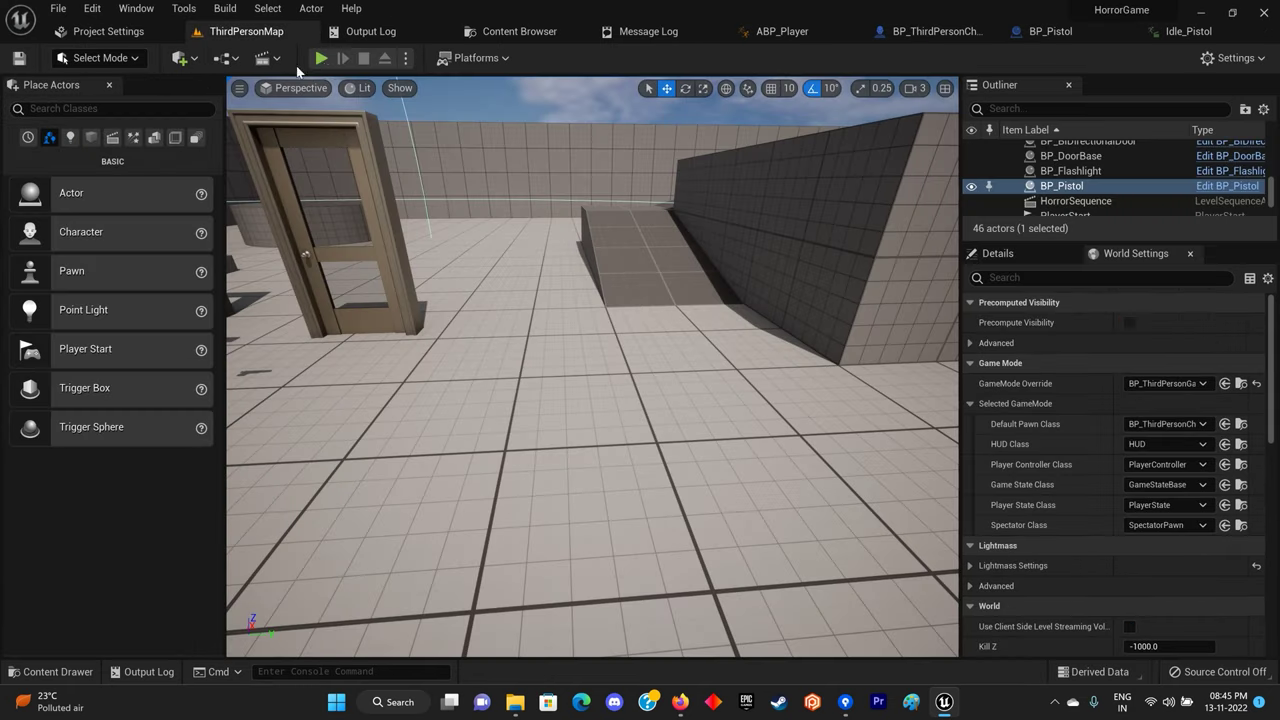
pyautogui.click(320, 60)
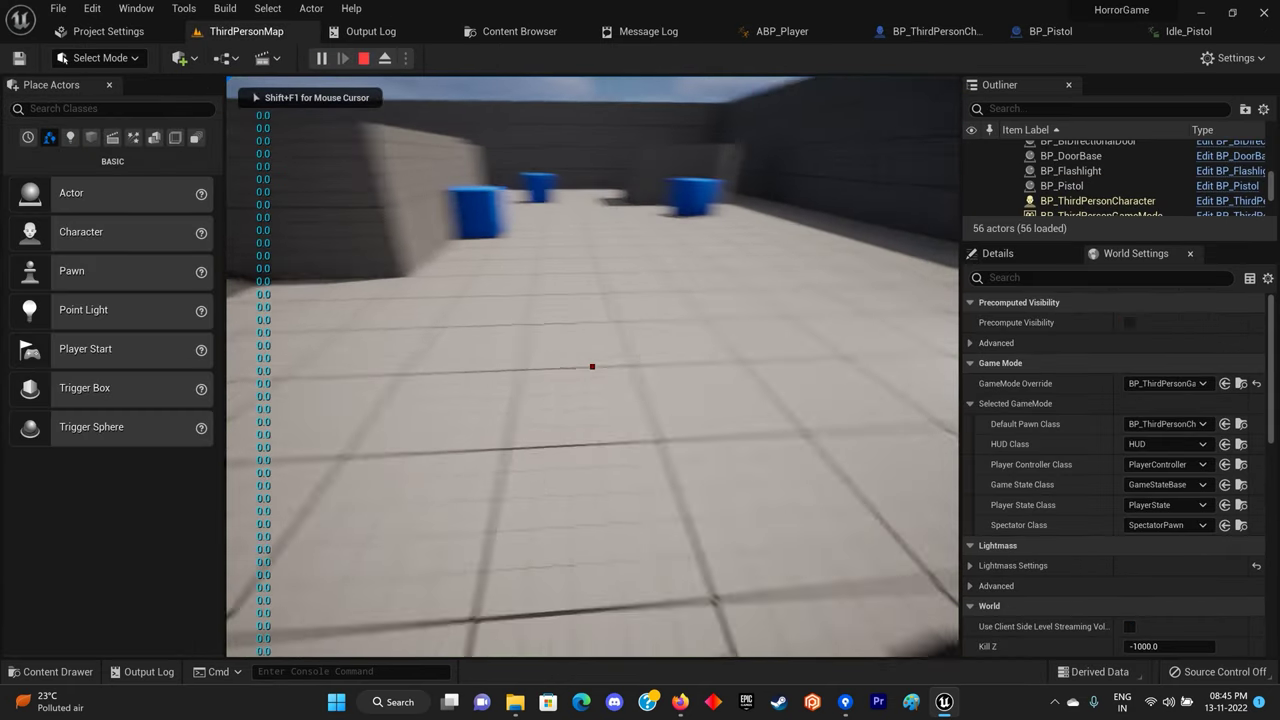
pyautogui.press('w')
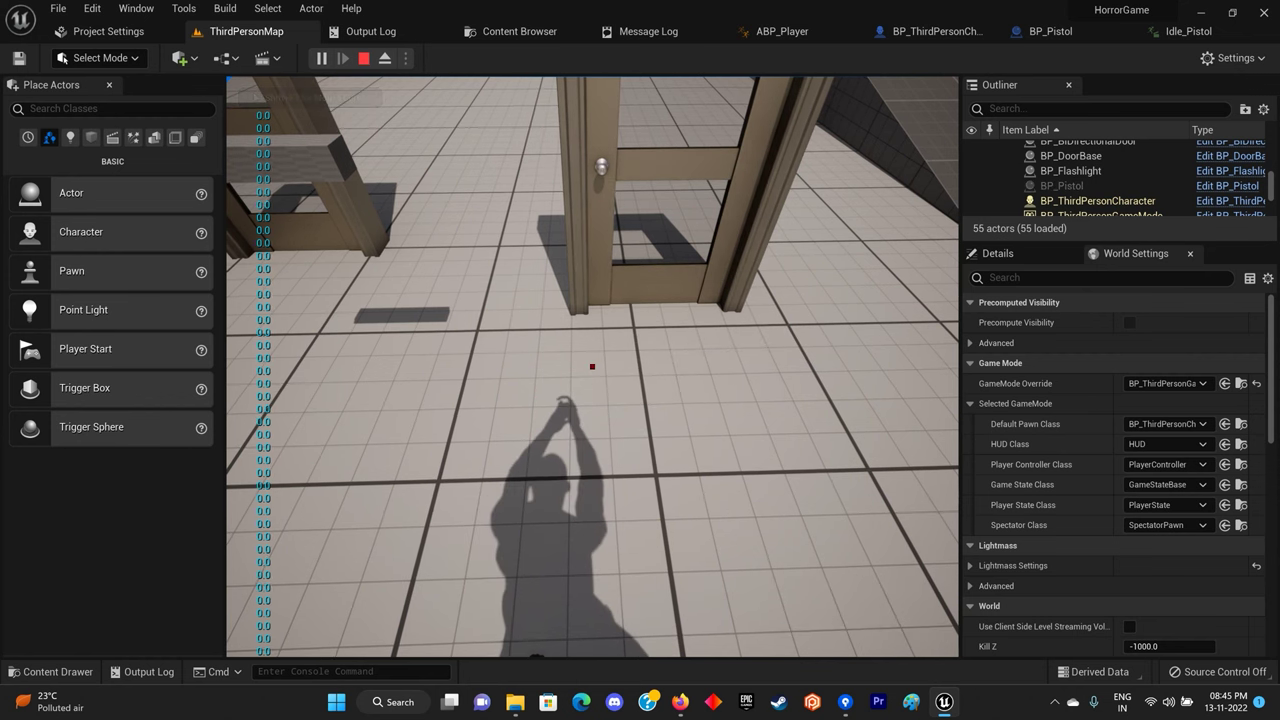
pyautogui.press('e')
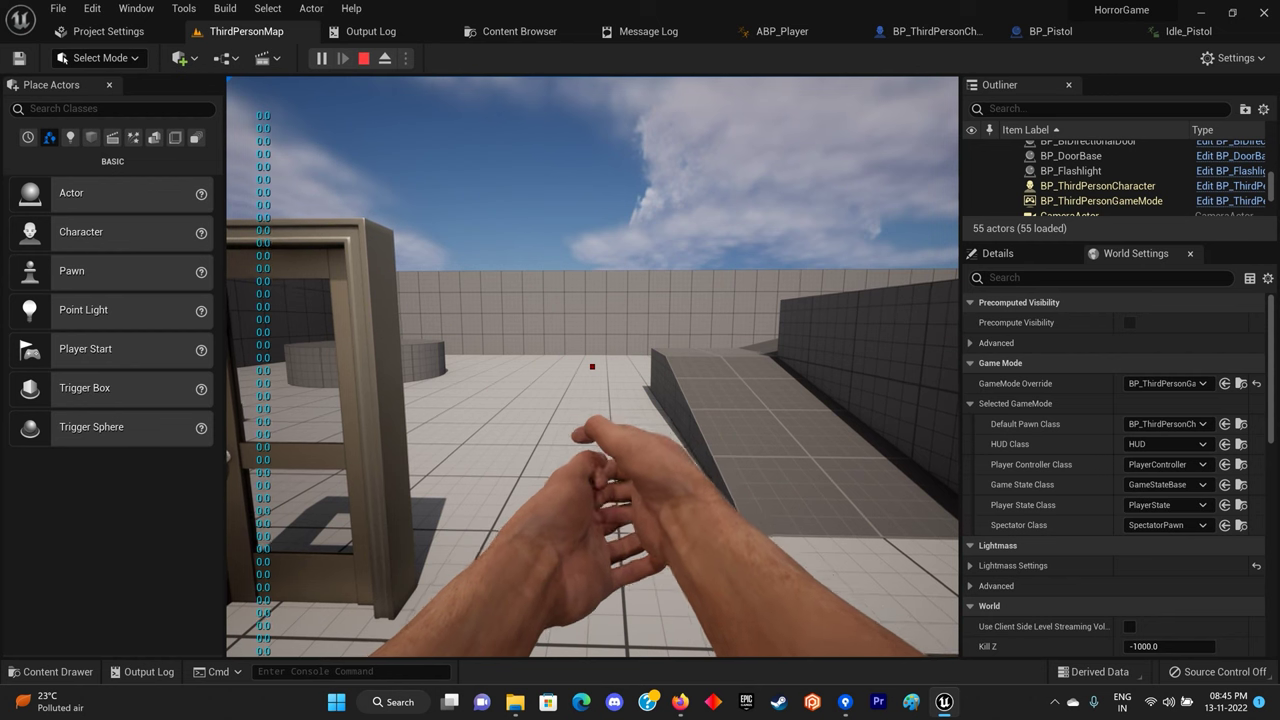
pyautogui.press('e')
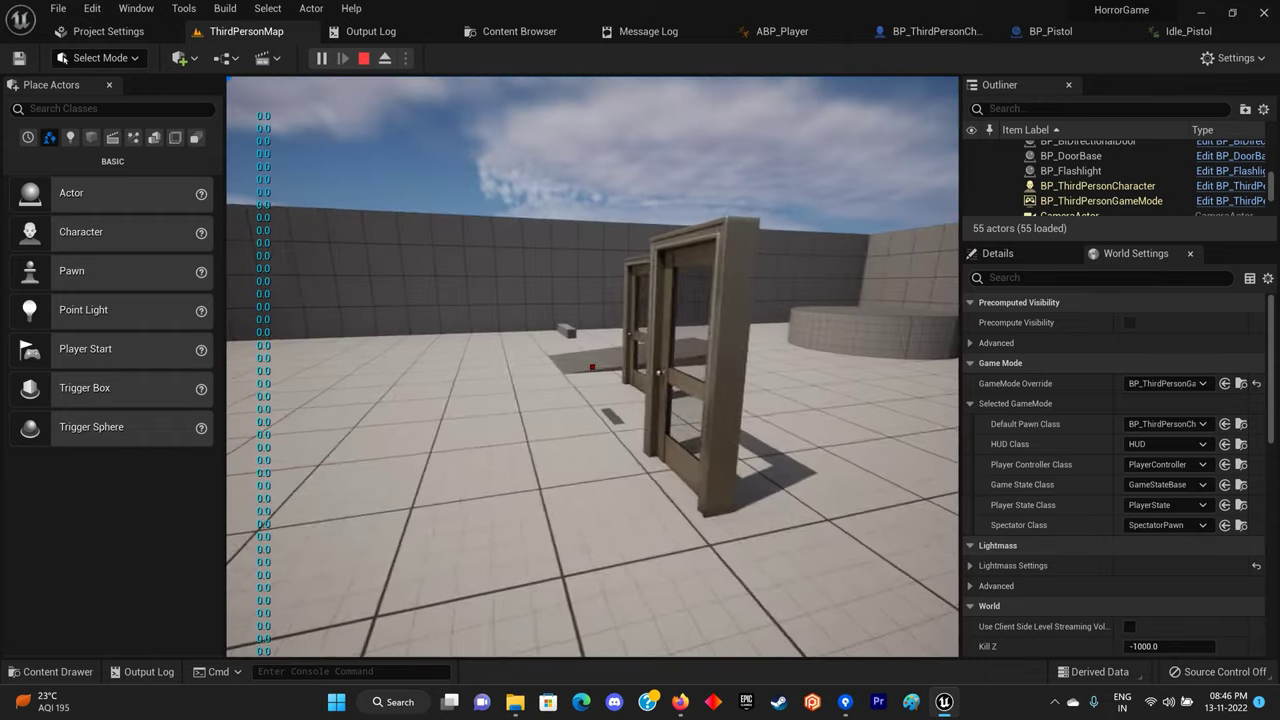
pyautogui.press('Escape')
pyautogui.click(935, 34)
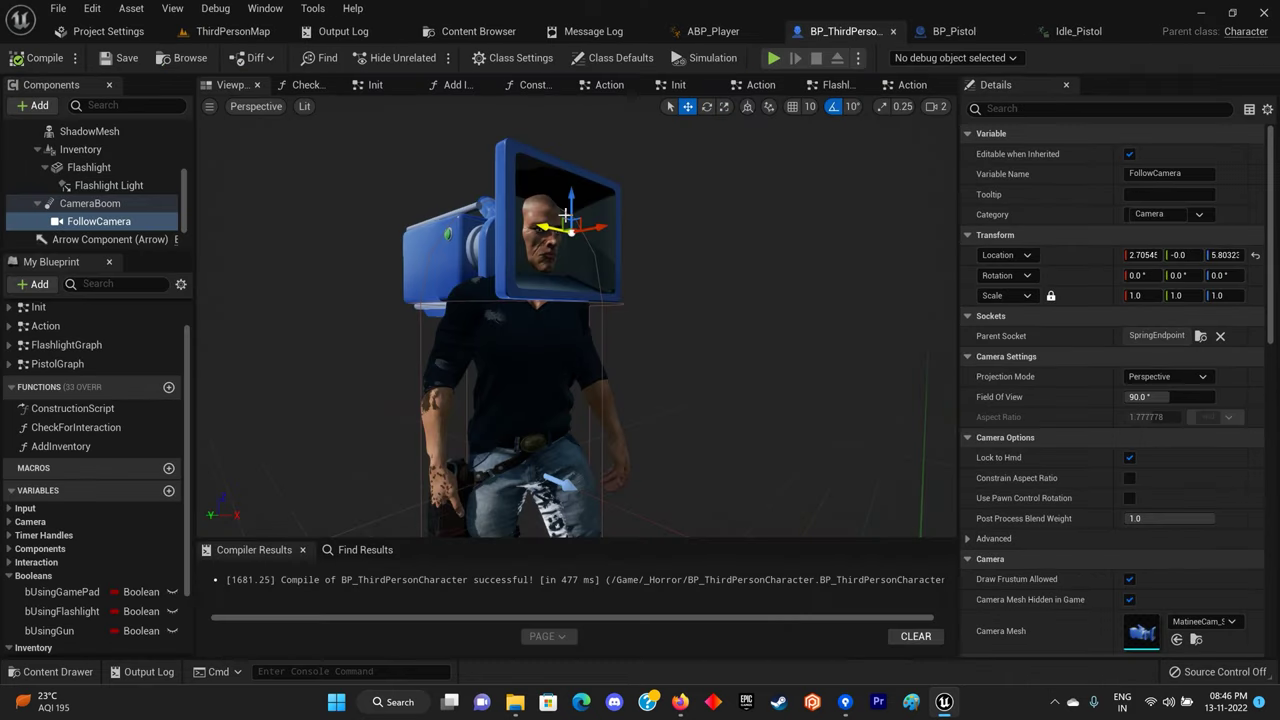
# Play-test ThirdPersonMap: pick up the pistol, push the door open and walk into the courtyard.
pyautogui.click(212, 107)
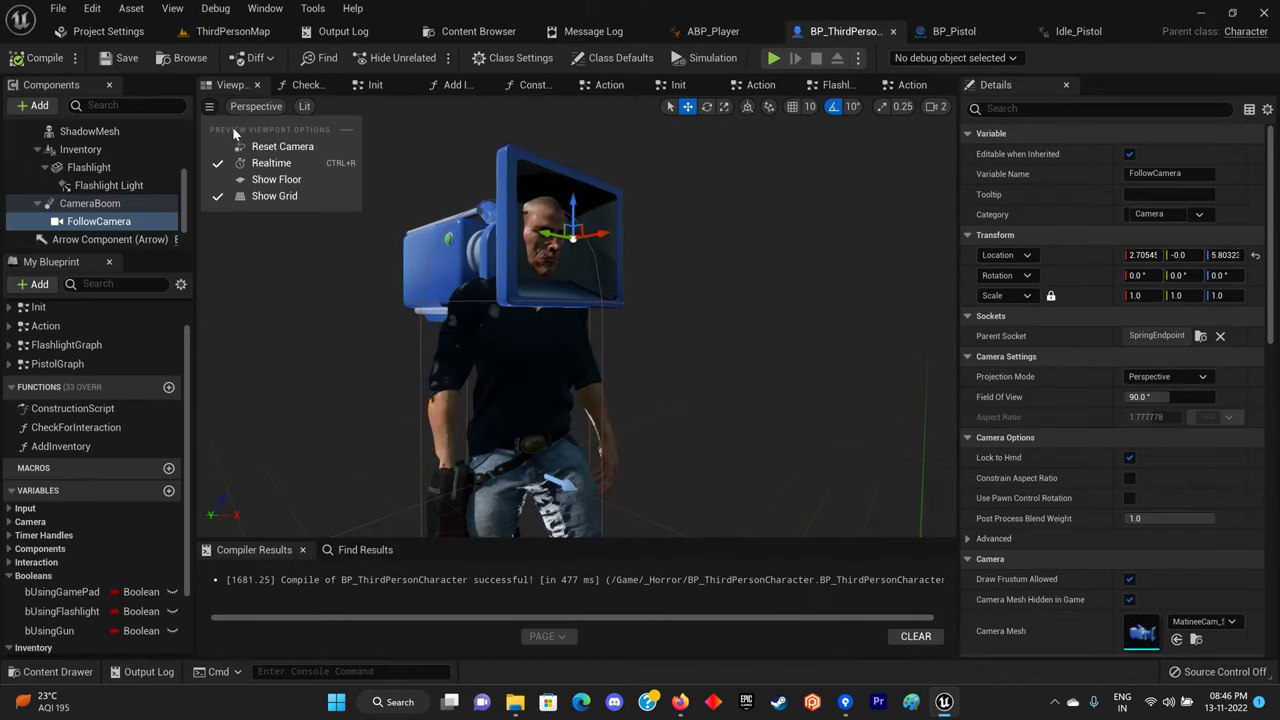
pyautogui.click(271, 160)
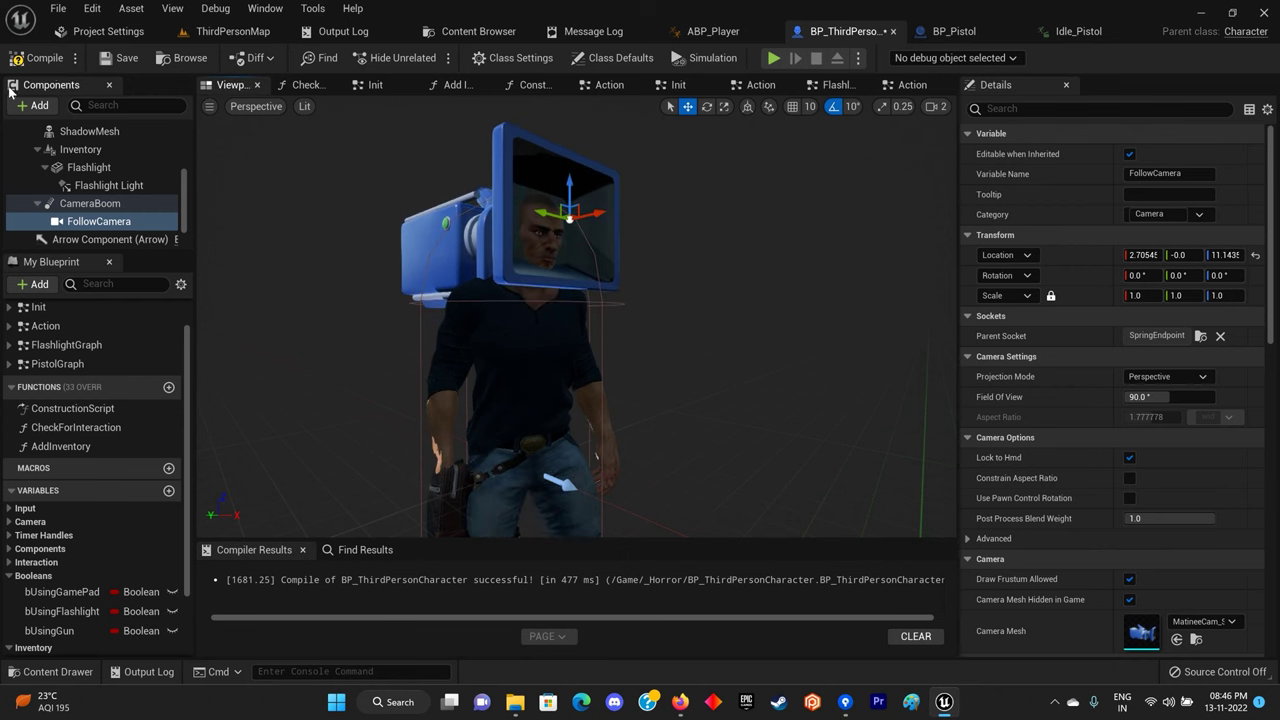
pyautogui.click(219, 32)
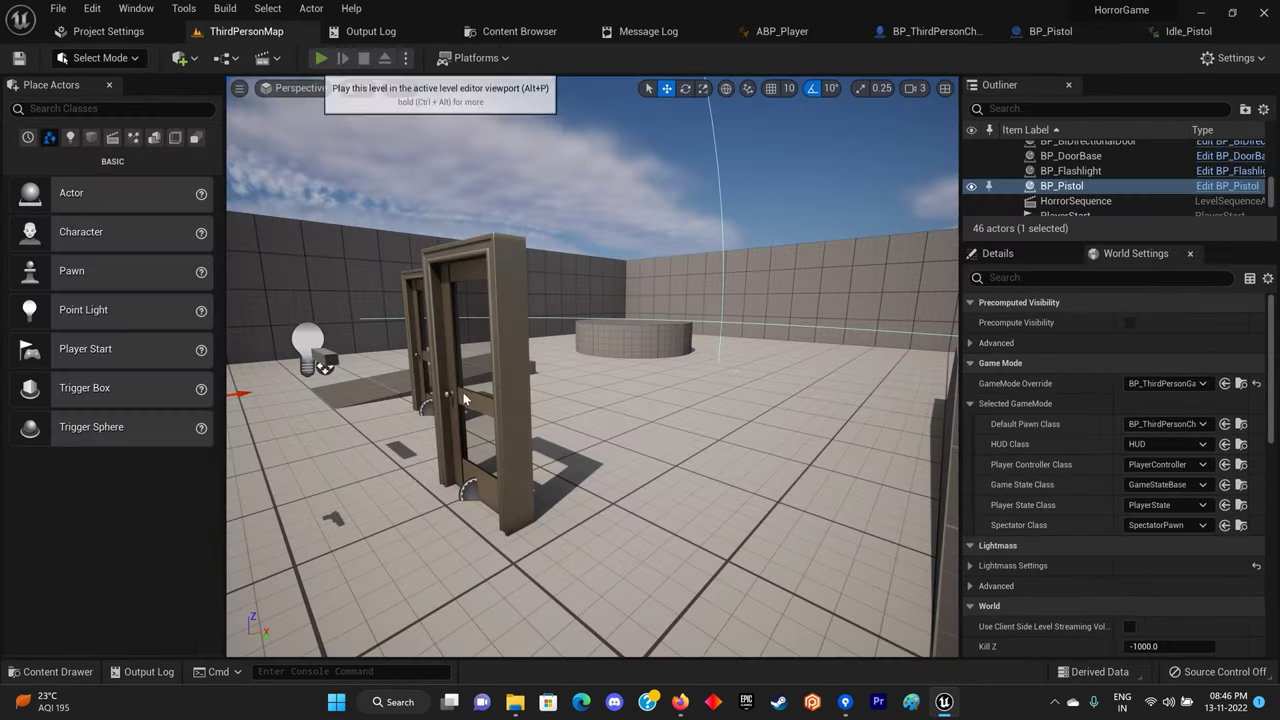
pyautogui.hotkey('alt', 'p')
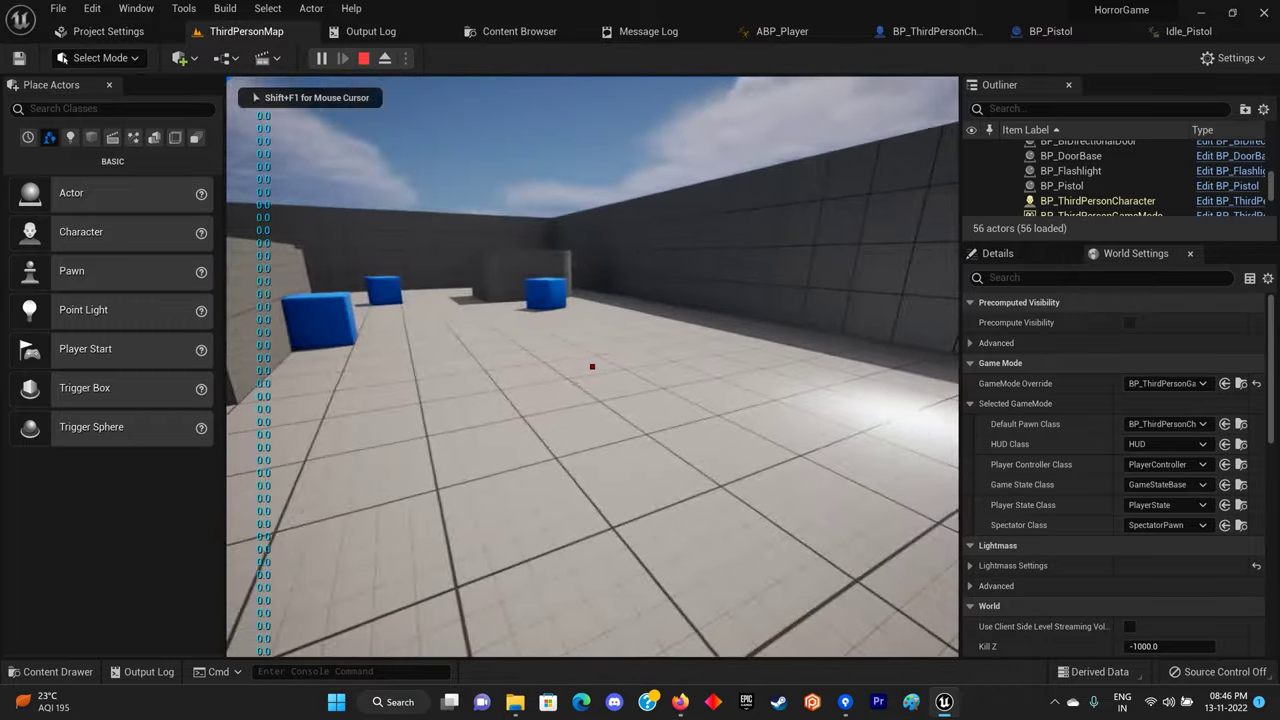
pyautogui.press('w')
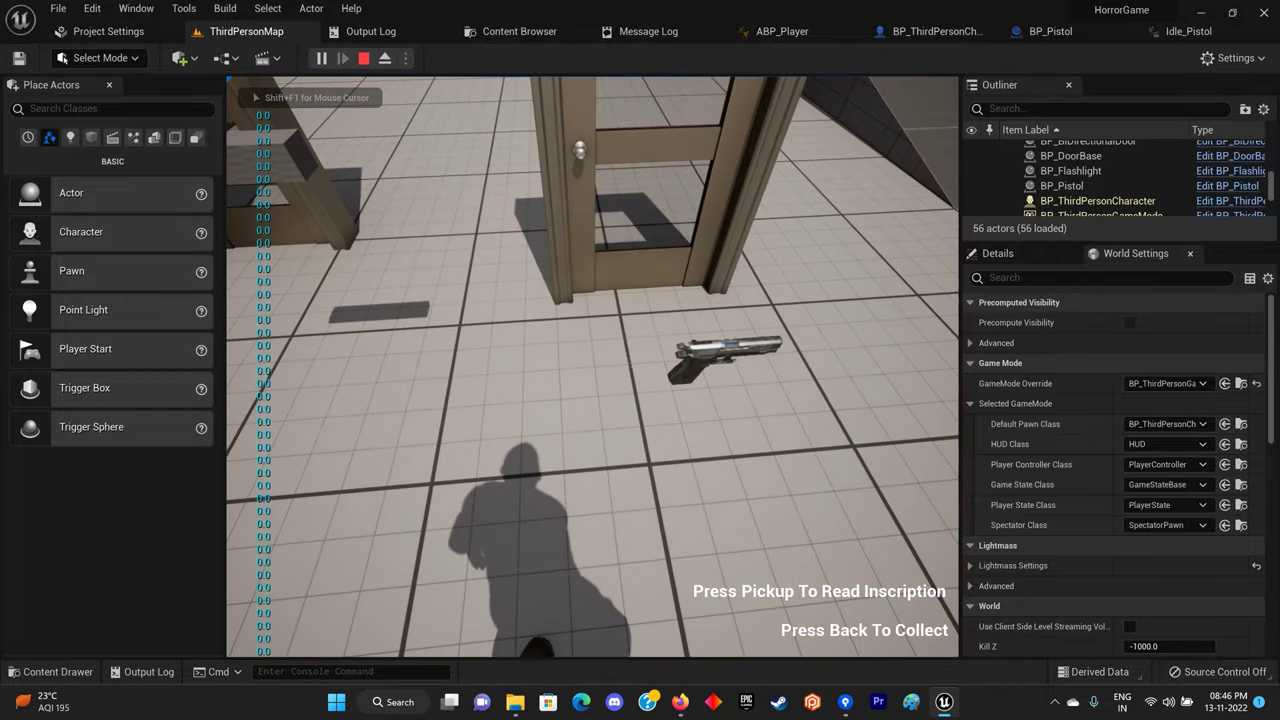
pyautogui.press('e')
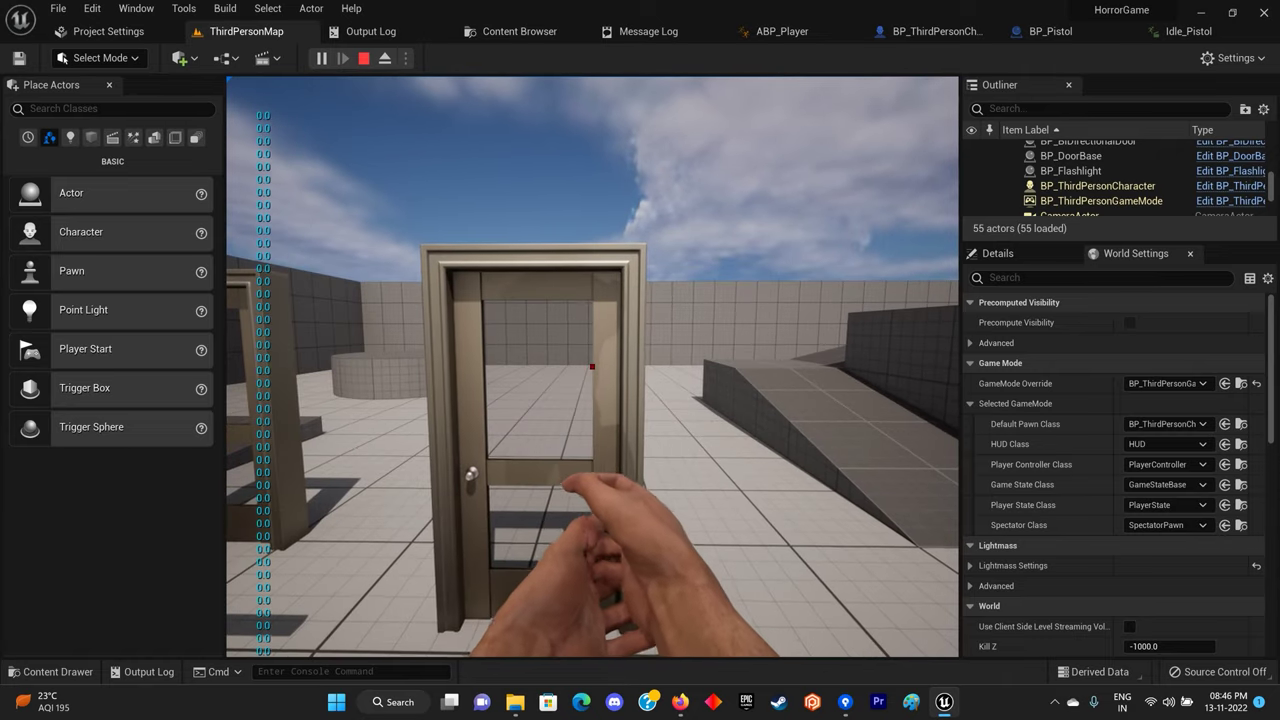
pyautogui.press('e')
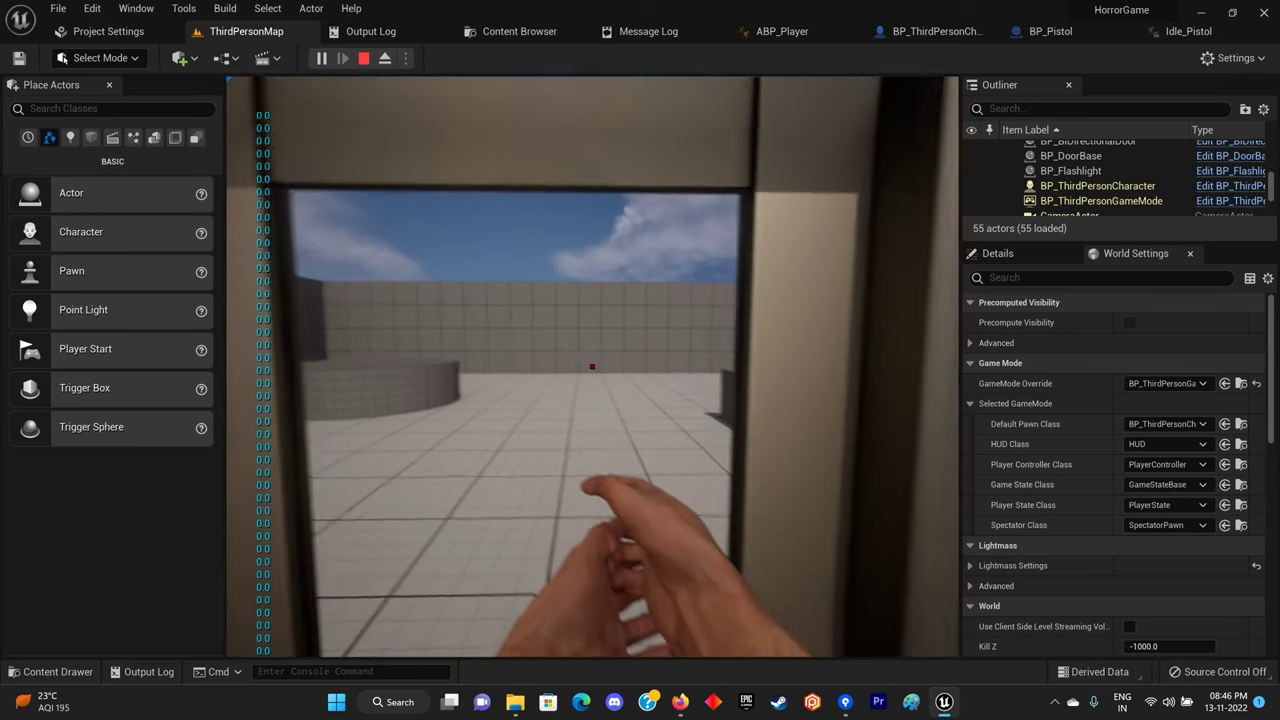
pyautogui.press('w')
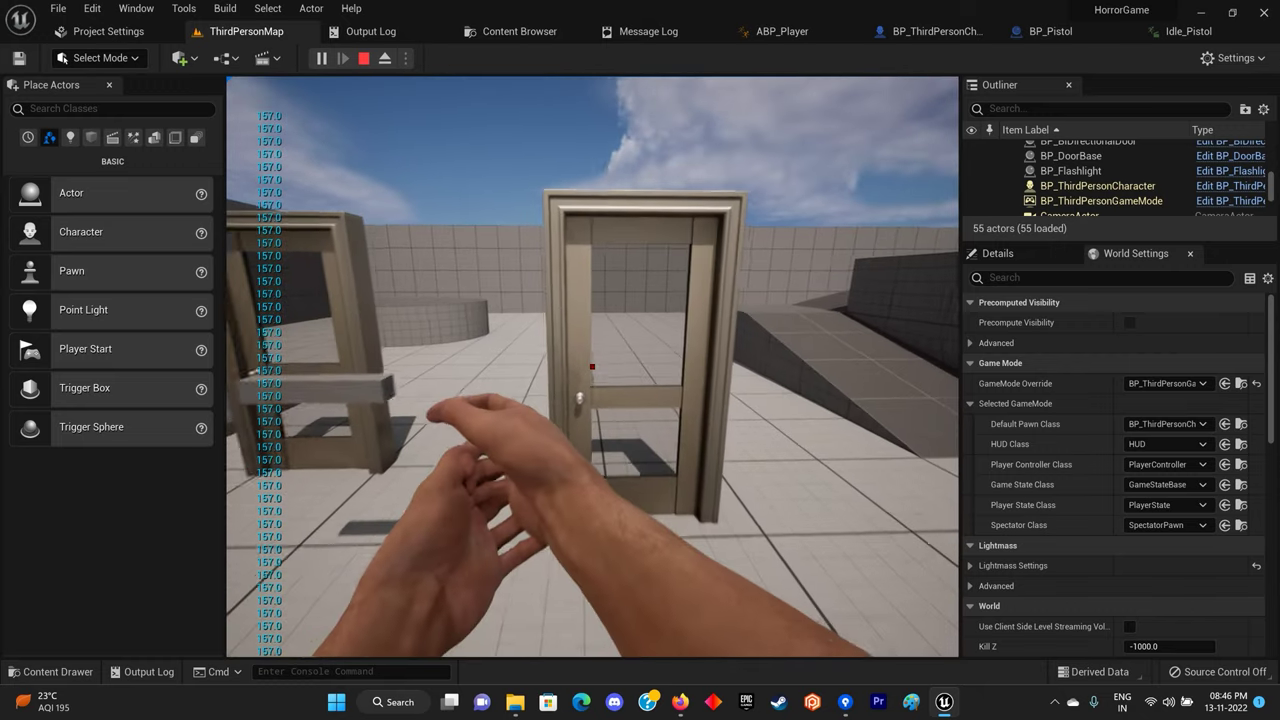
pyautogui.press('s')
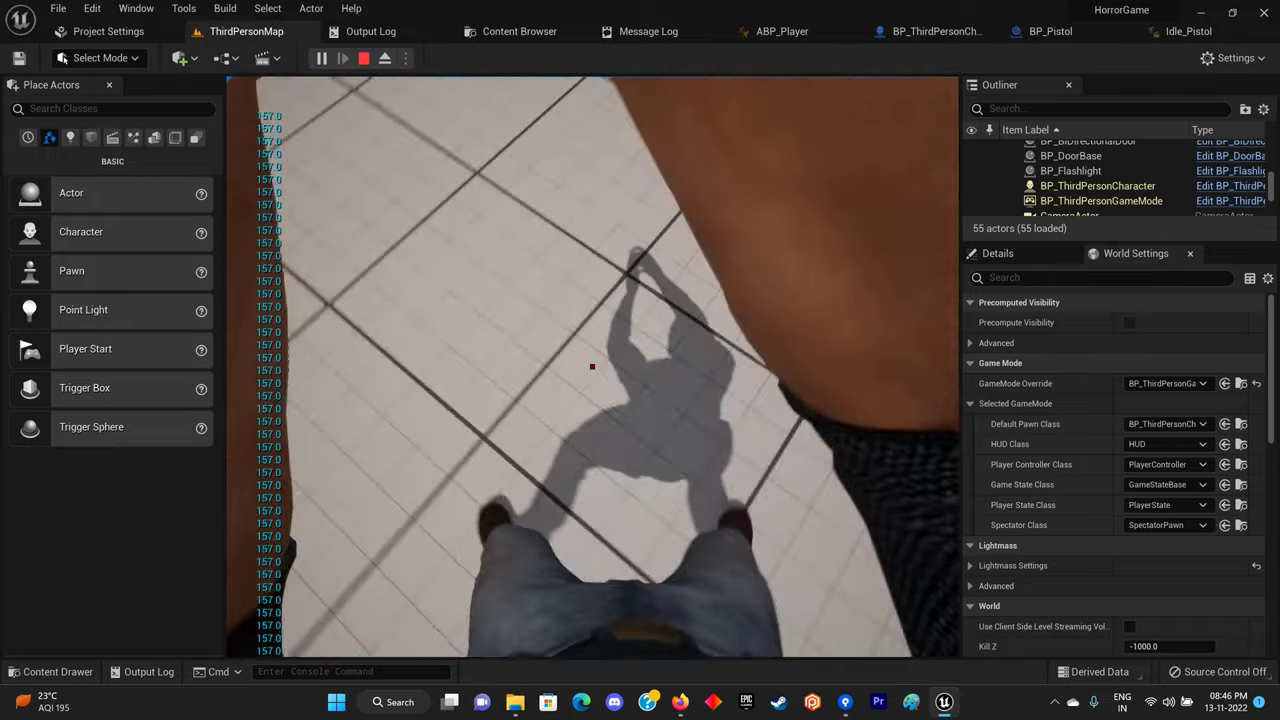
pyautogui.press('Escape')
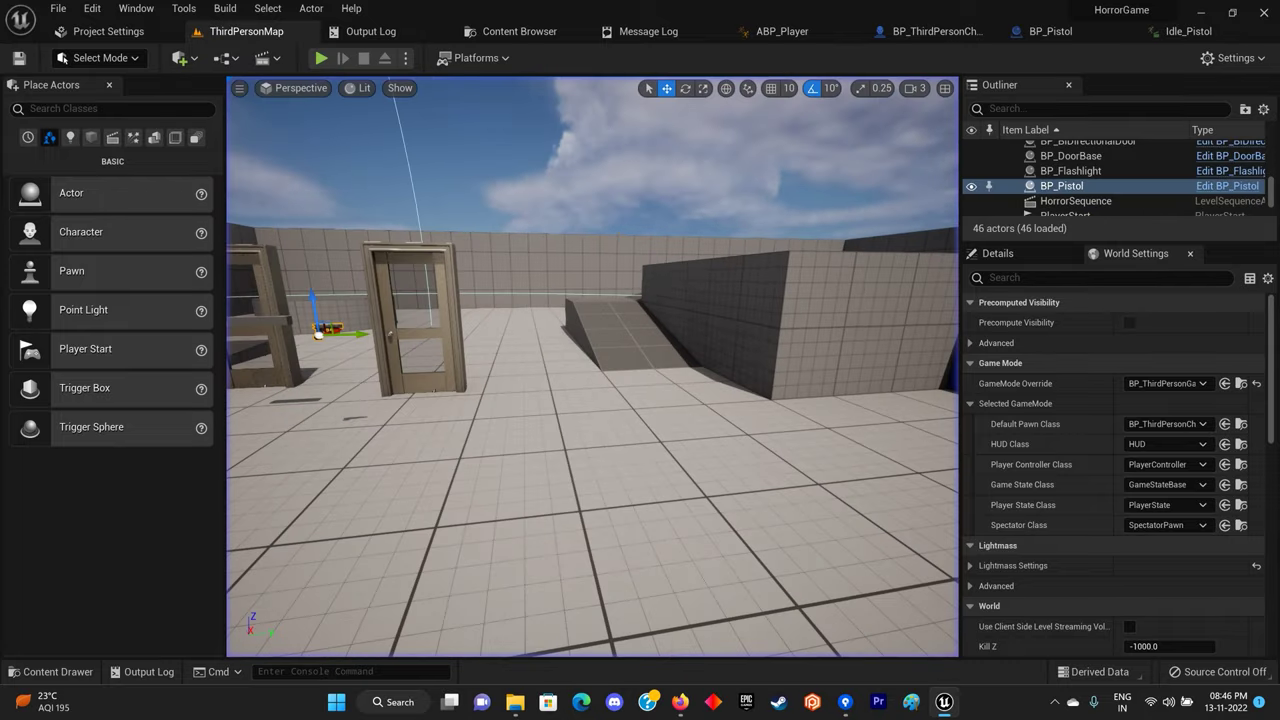
# Set the Layered blend per bone node's Blend Depth to 5 in ABP_Player.
pyautogui.click(770, 33)
pyautogui.moveTo(590, 319); pyautogui.dragTo(646, 361, button='right')
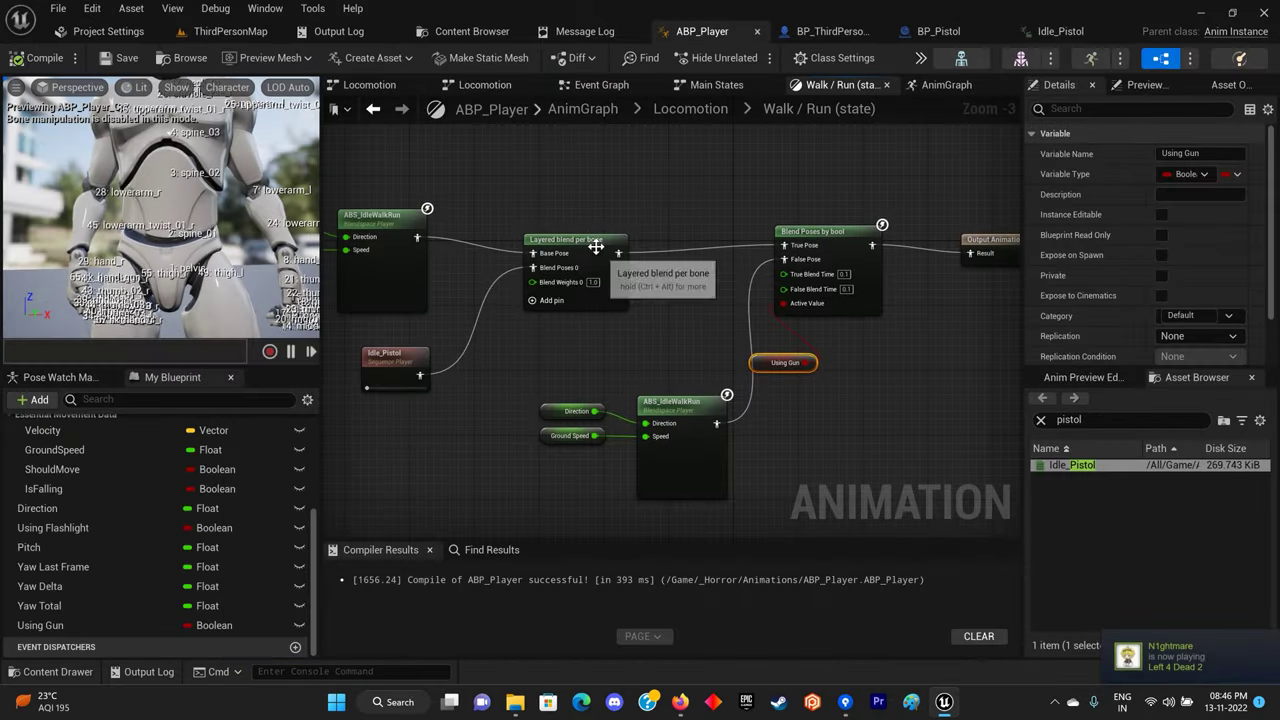
pyautogui.click(594, 250)
pyautogui.write('5')
pyautogui.press('Return')
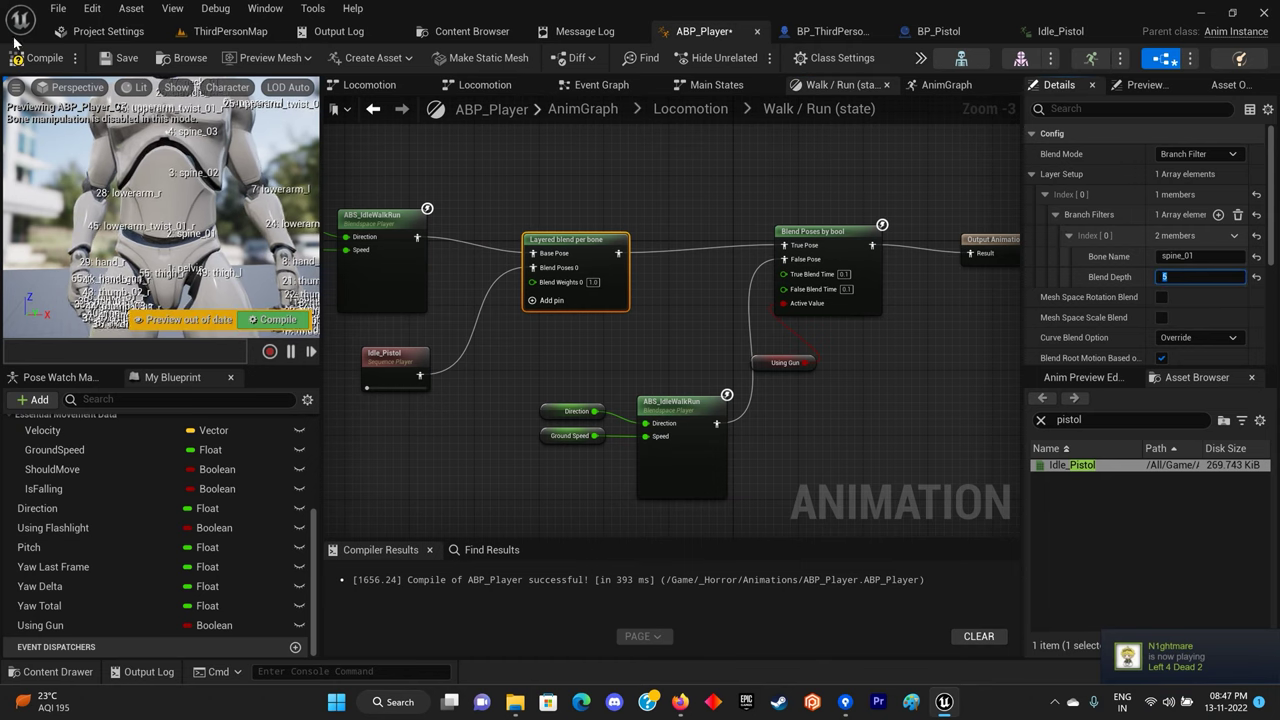
# Play-test ThirdPersonMap, collecting the pistol and checking the character's legs.
pyautogui.click(230, 31)
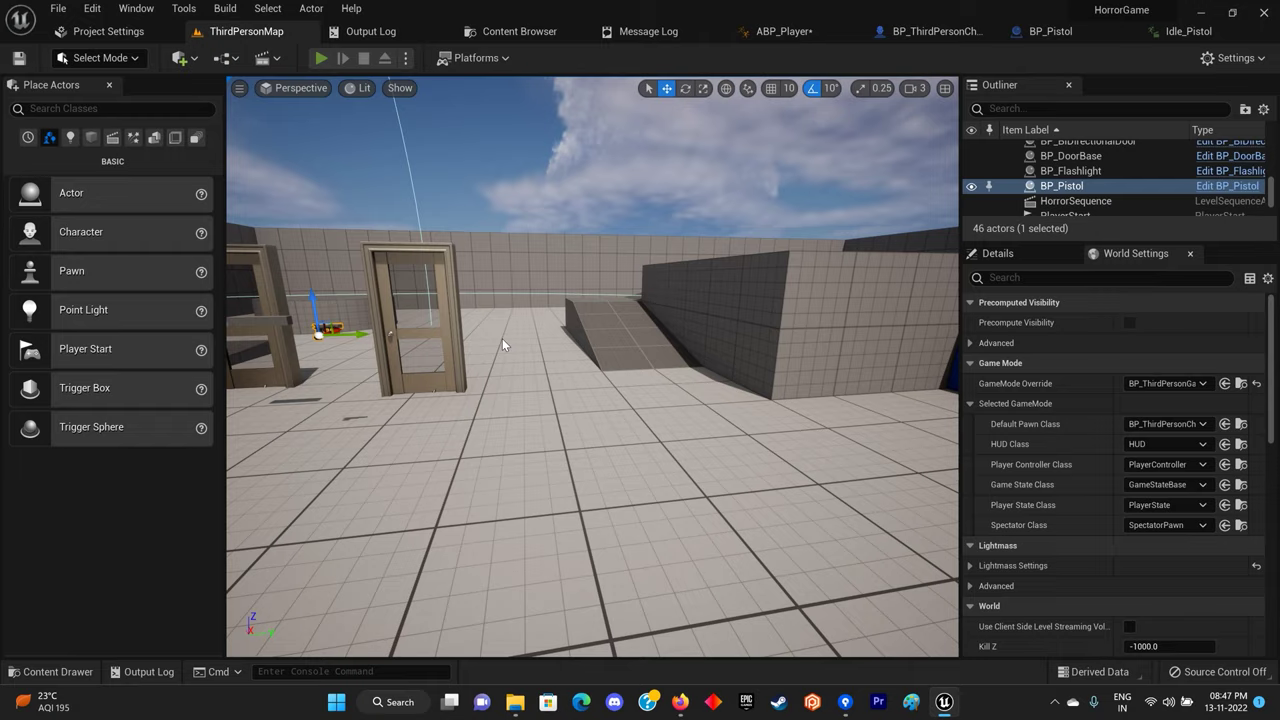
pyautogui.hotkey('alt', 'p')
pyautogui.press('w')
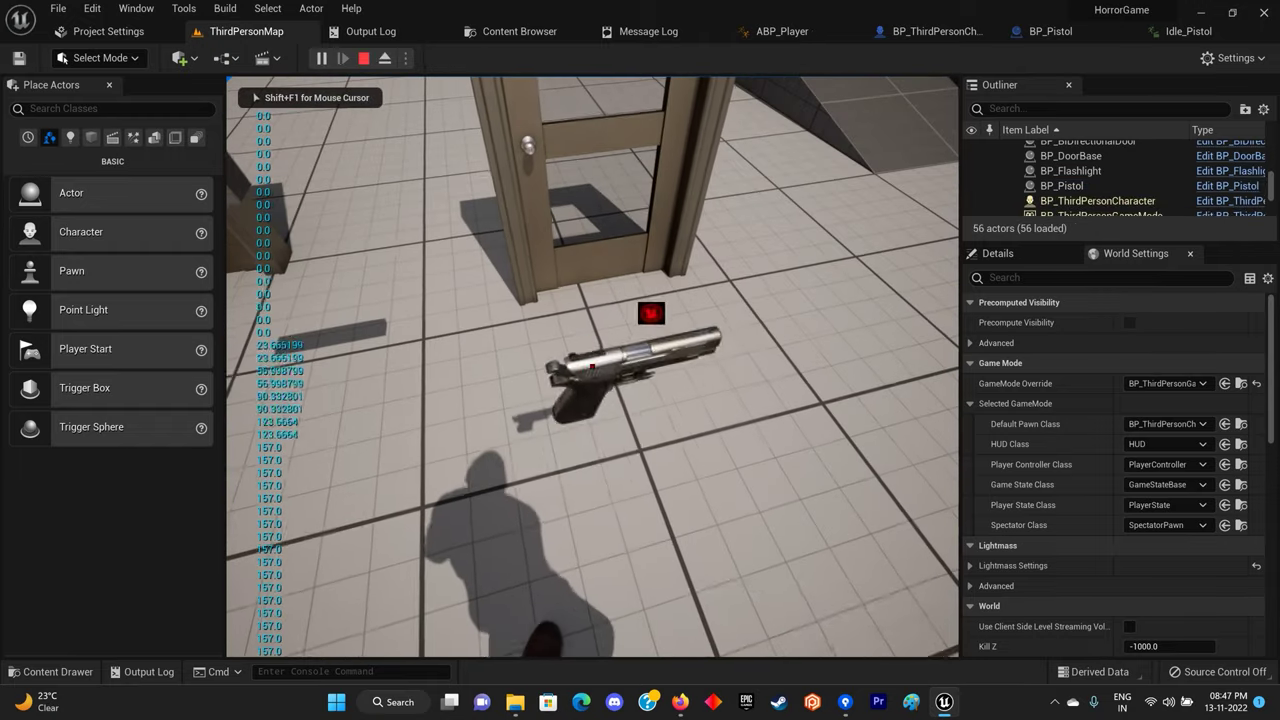
pyautogui.press('e')
pyautogui.press('s')
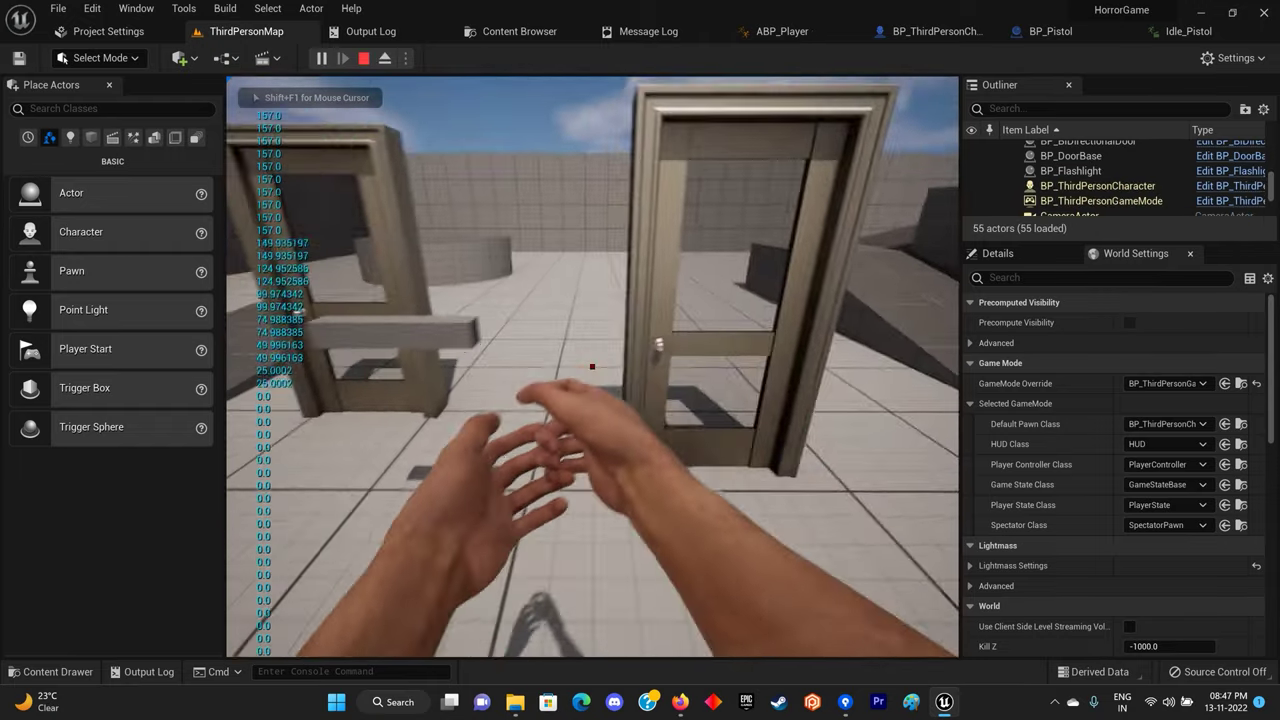
pyautogui.press('s')
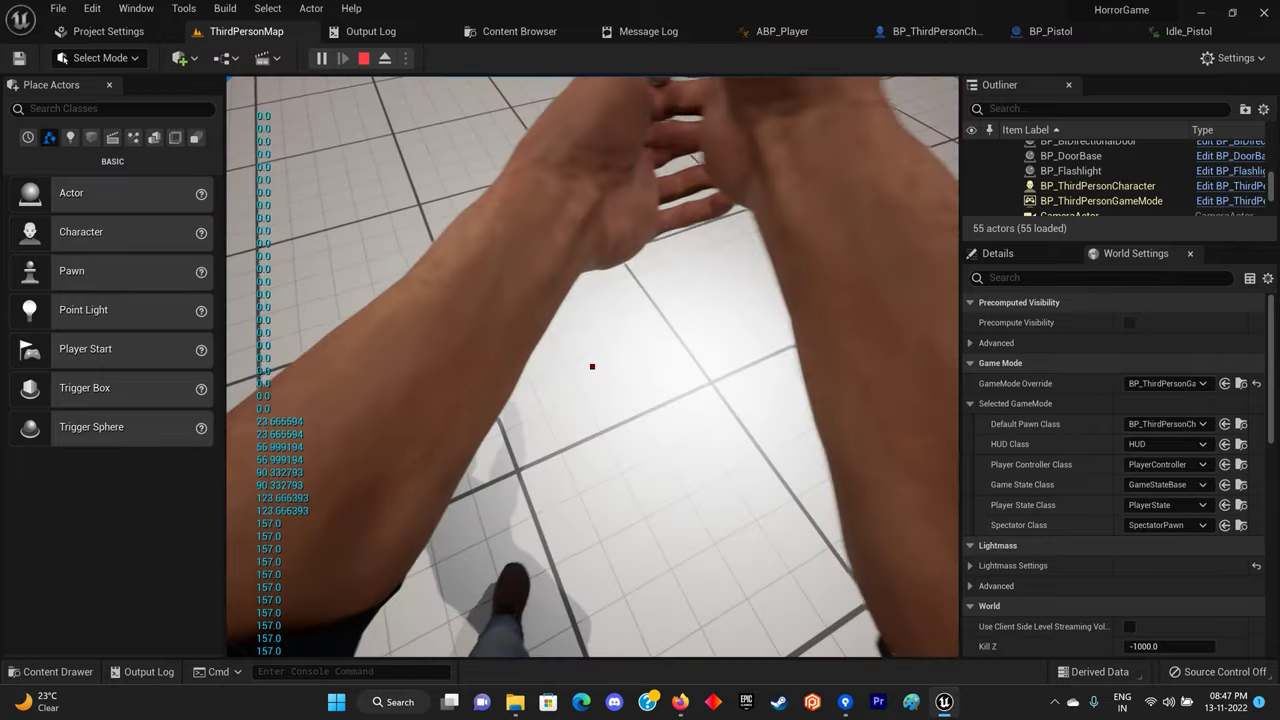
pyautogui.press('Escape')
pyautogui.click(900, 36)
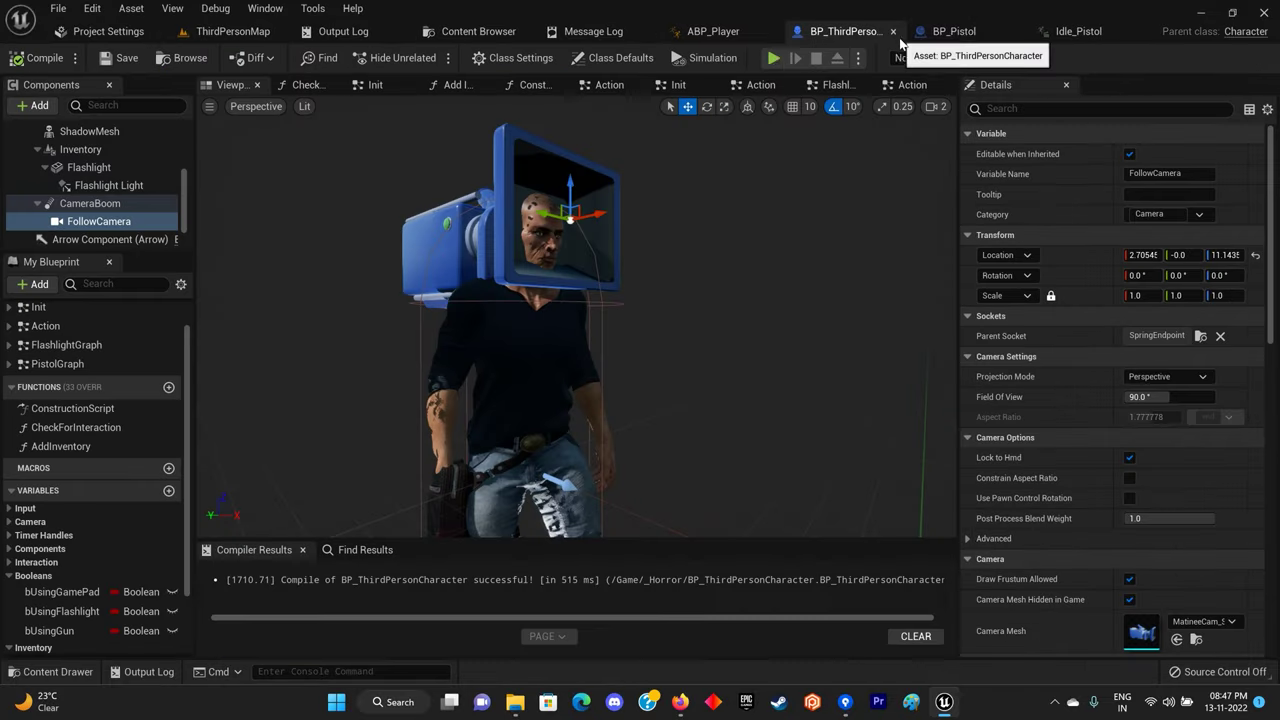
# Commit the Blend Depth of 5 in ABP_Player's layered blend node.
pyautogui.click(713, 31)
pyautogui.click(1191, 278)
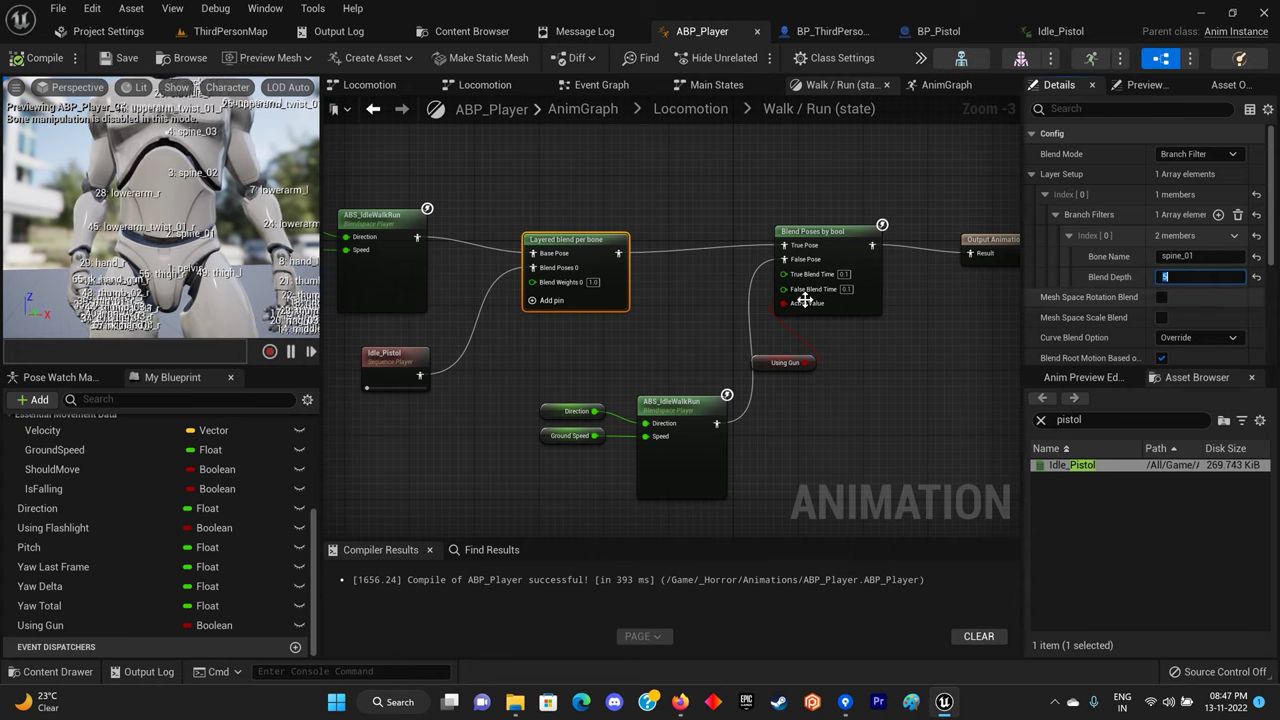
pyautogui.press('Return')
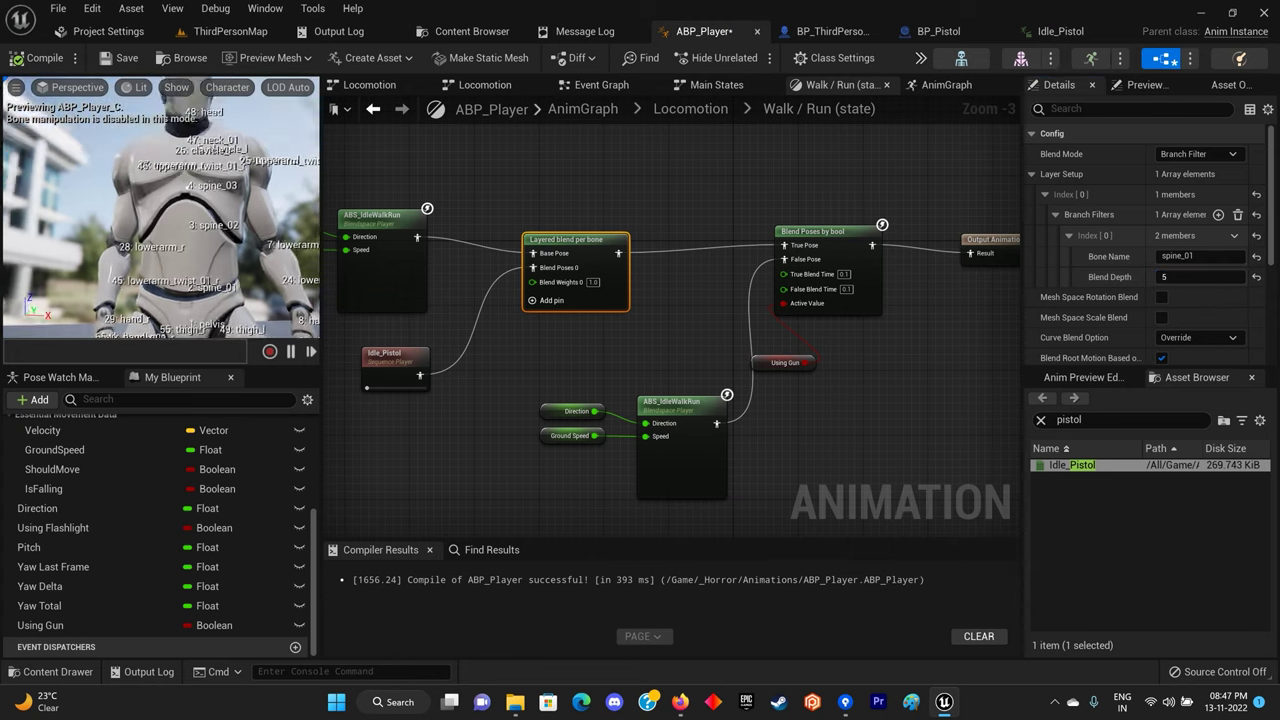
# Draw the All Hierarchy skeleton in the ABP_Player preview and tilt up to the head.
pyautogui.click(212, 88)
pyautogui.click(205, 88)
pyautogui.click(176, 88)
pyautogui.click(227, 88)
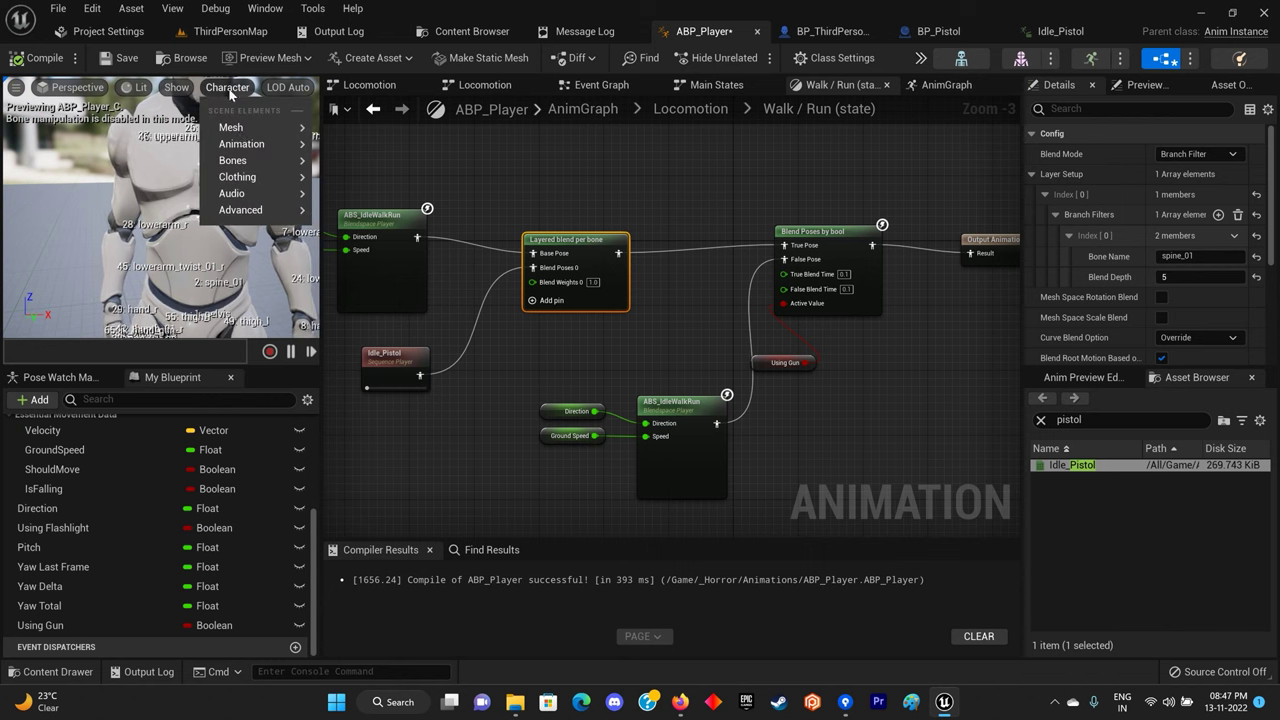
pyautogui.moveTo(249, 166)
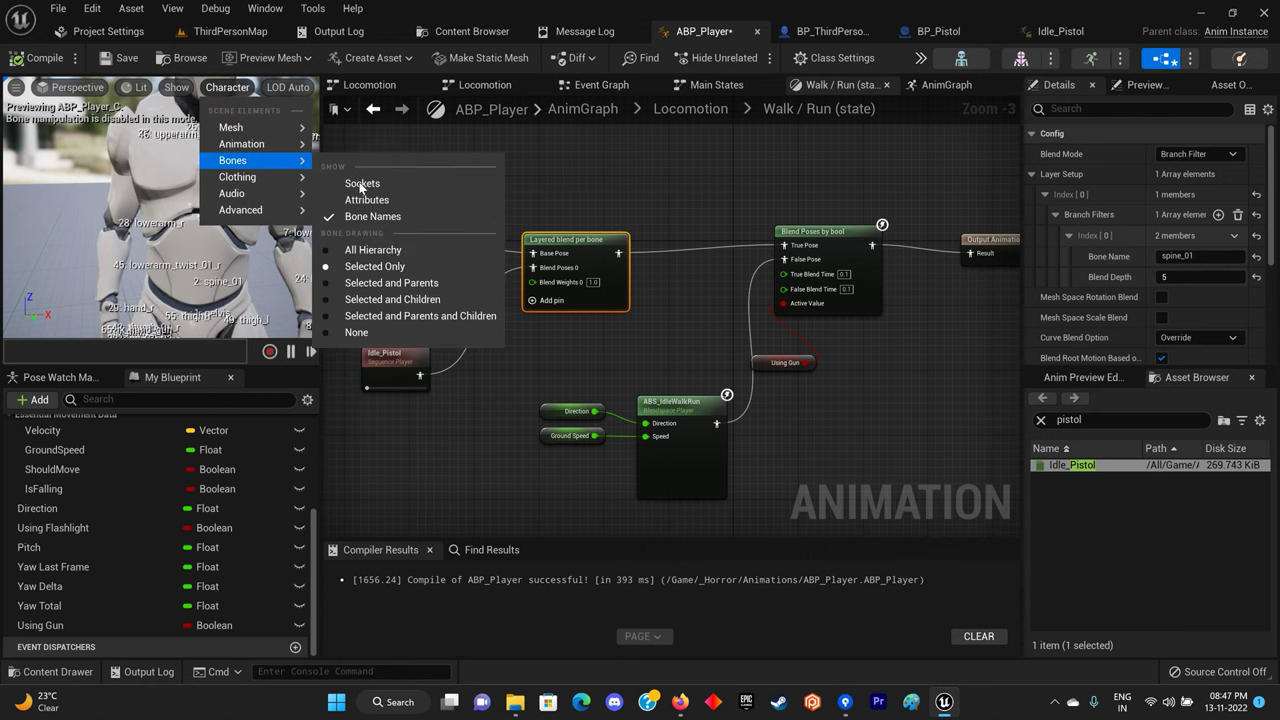
pyautogui.click(385, 254)
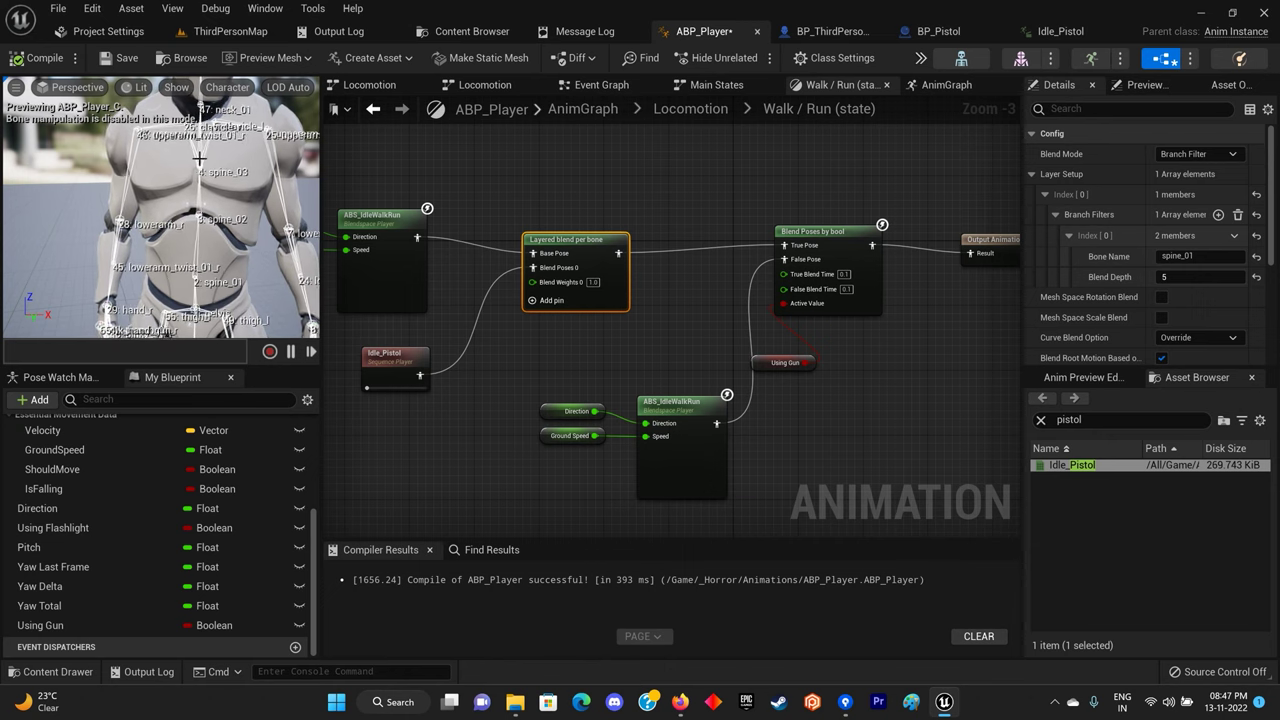
pyautogui.moveTo(160, 200); pyautogui.dragTo(190, 145)
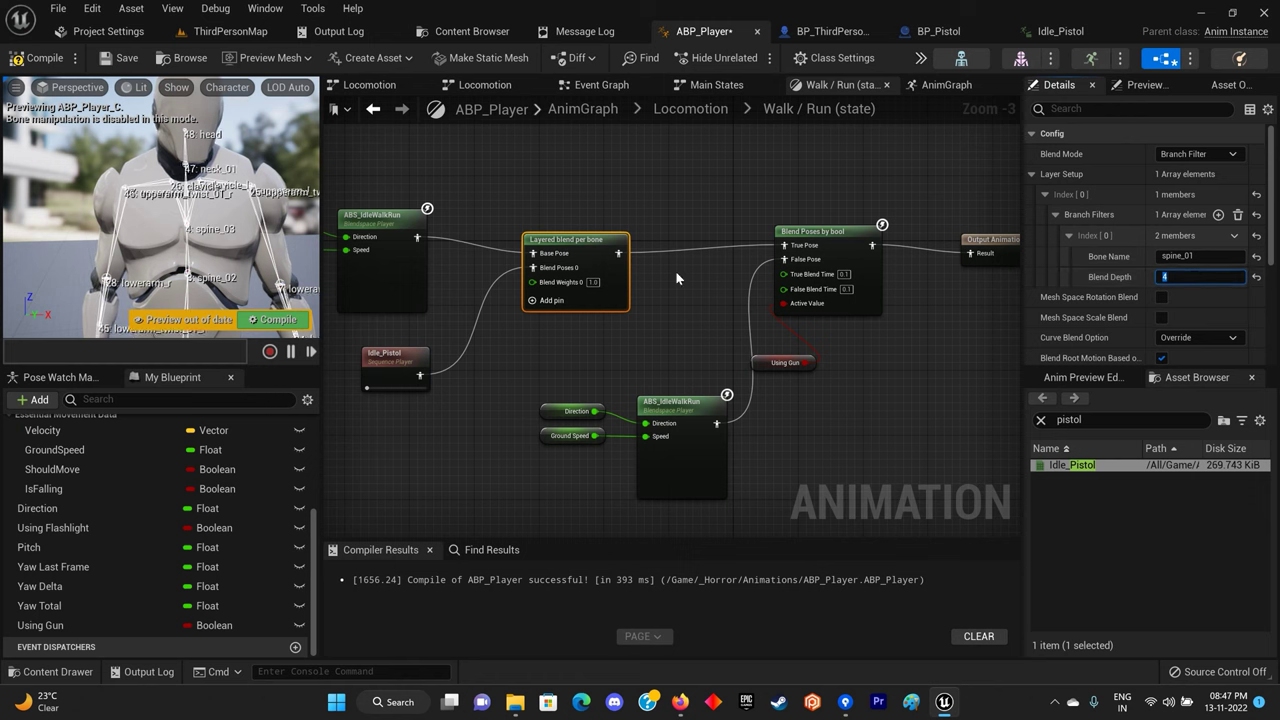
pyautogui.click(230, 31)
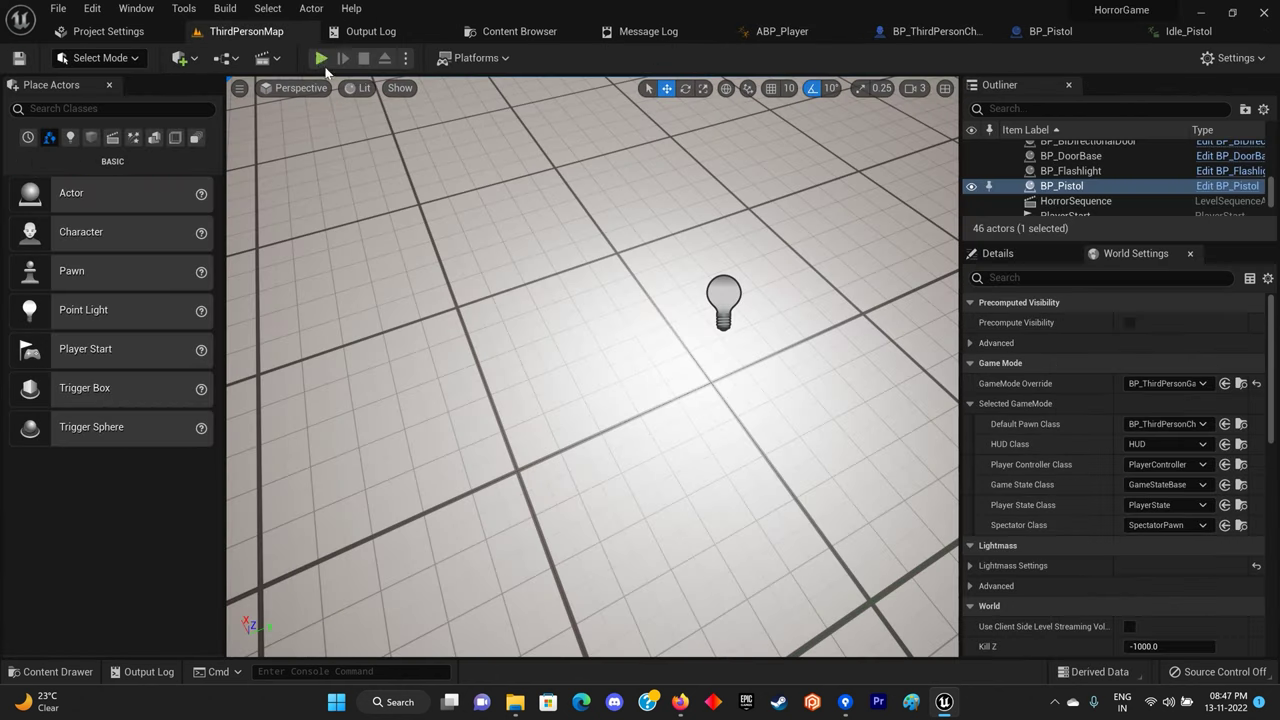
pyautogui.hotkey('alt', 'p')
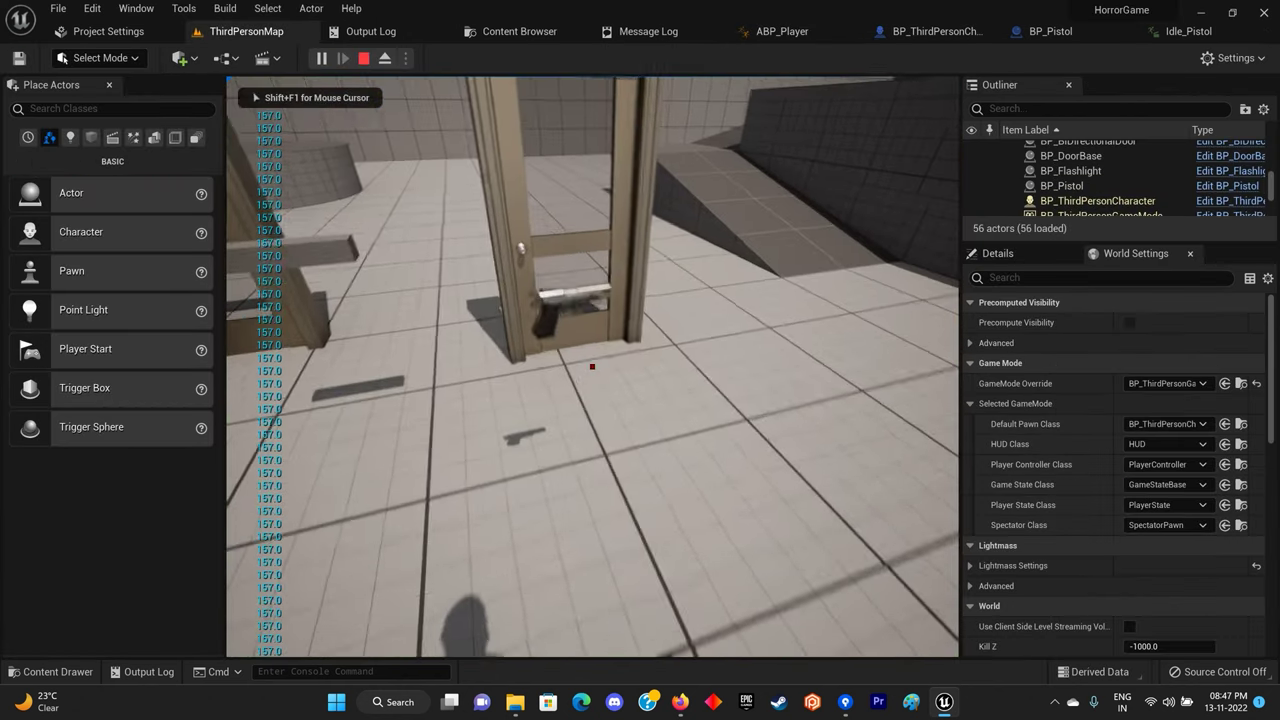
pyautogui.press('e')
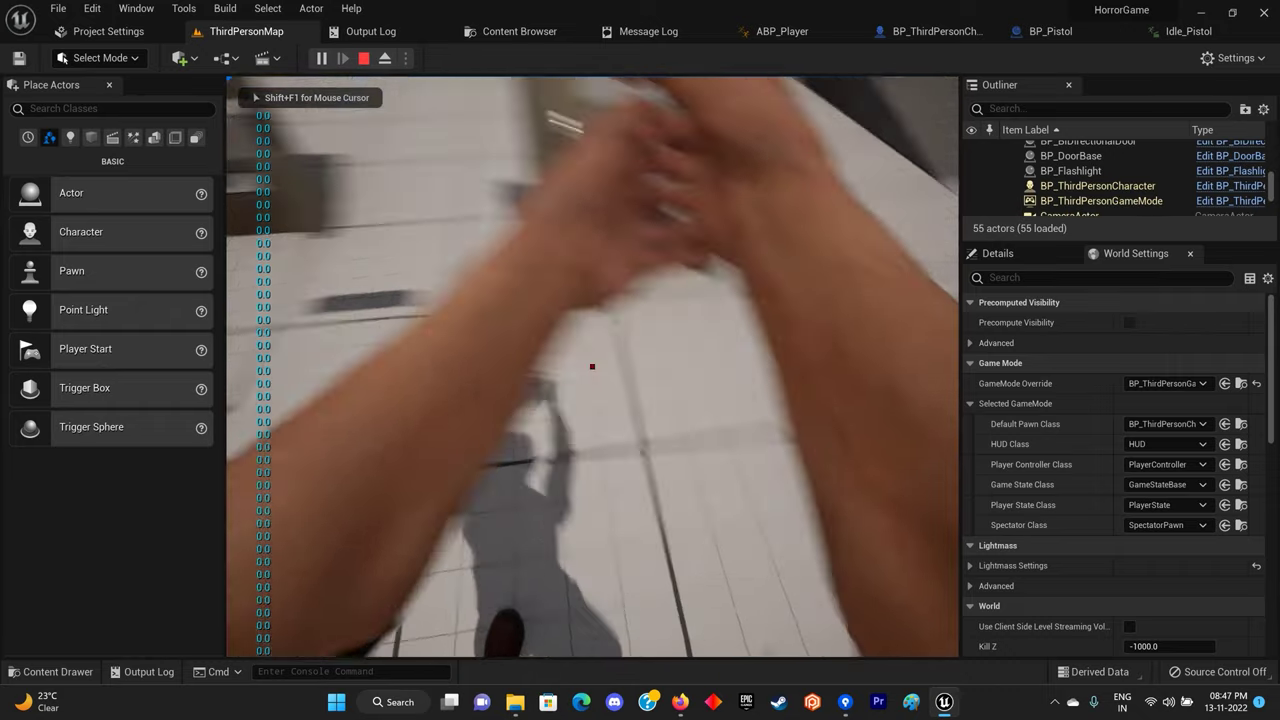
pyautogui.press('s')
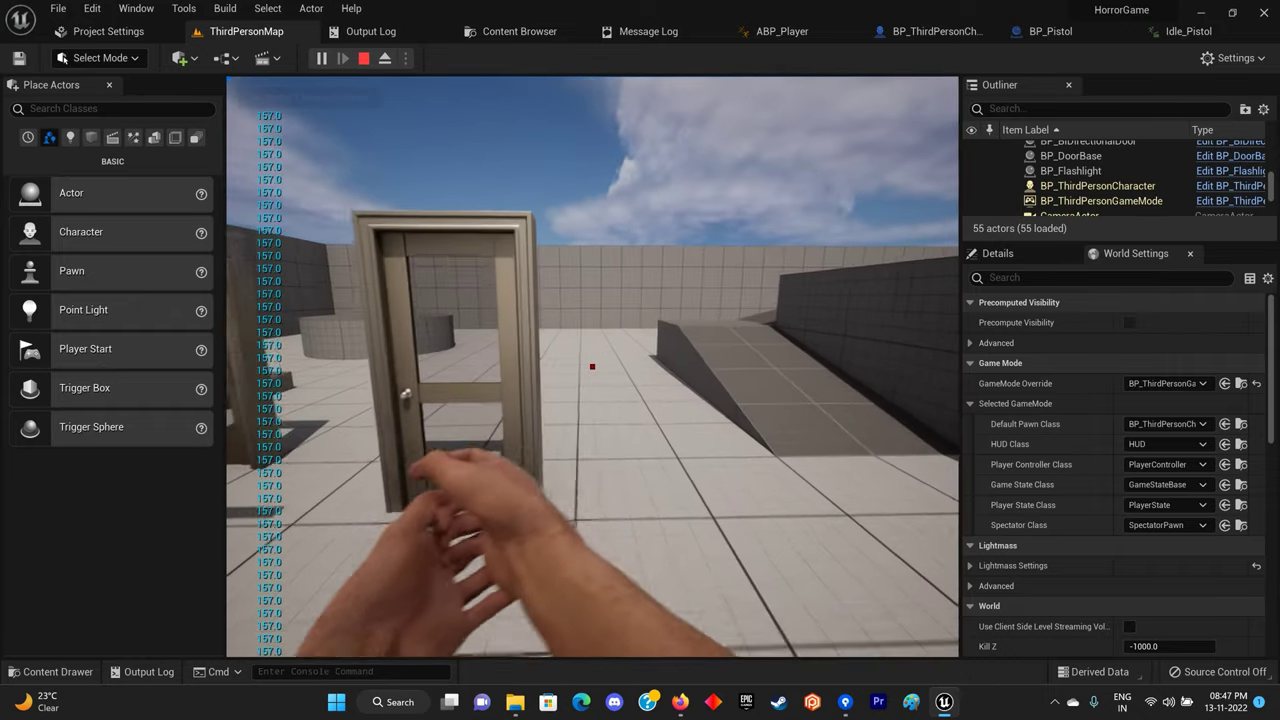
pyautogui.press('s')
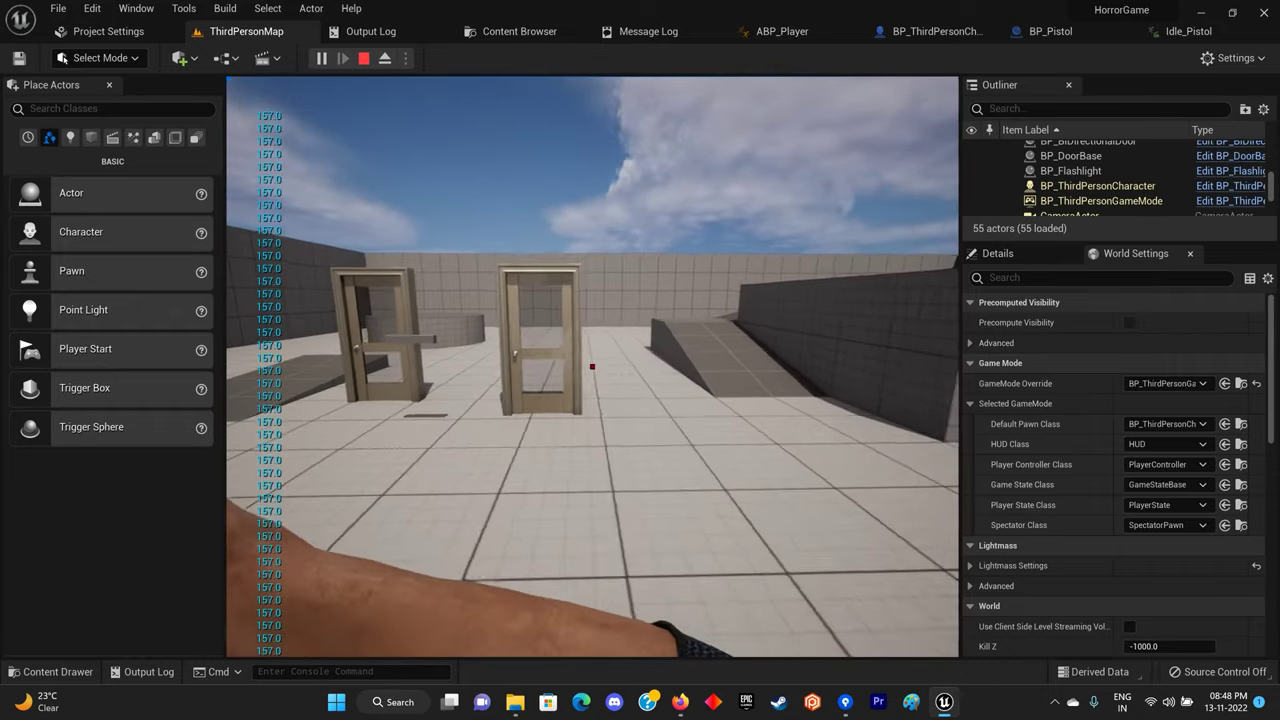
pyautogui.press('w')
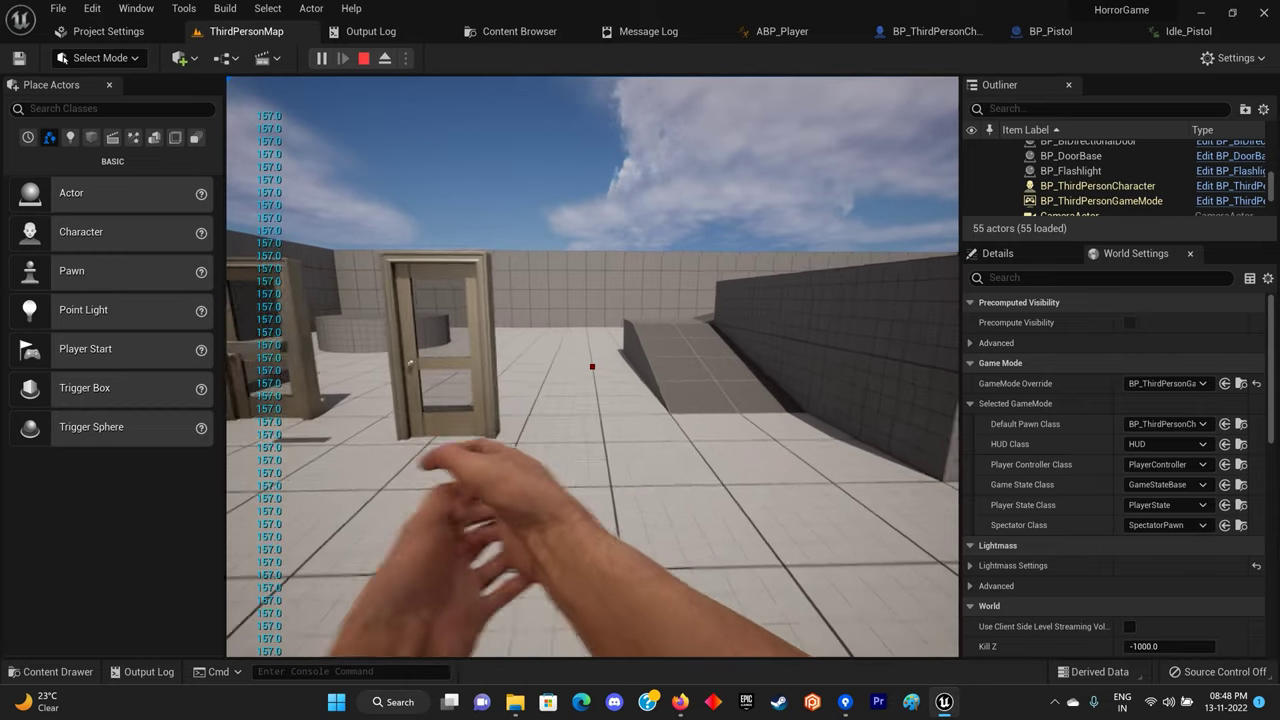
pyautogui.press('s')
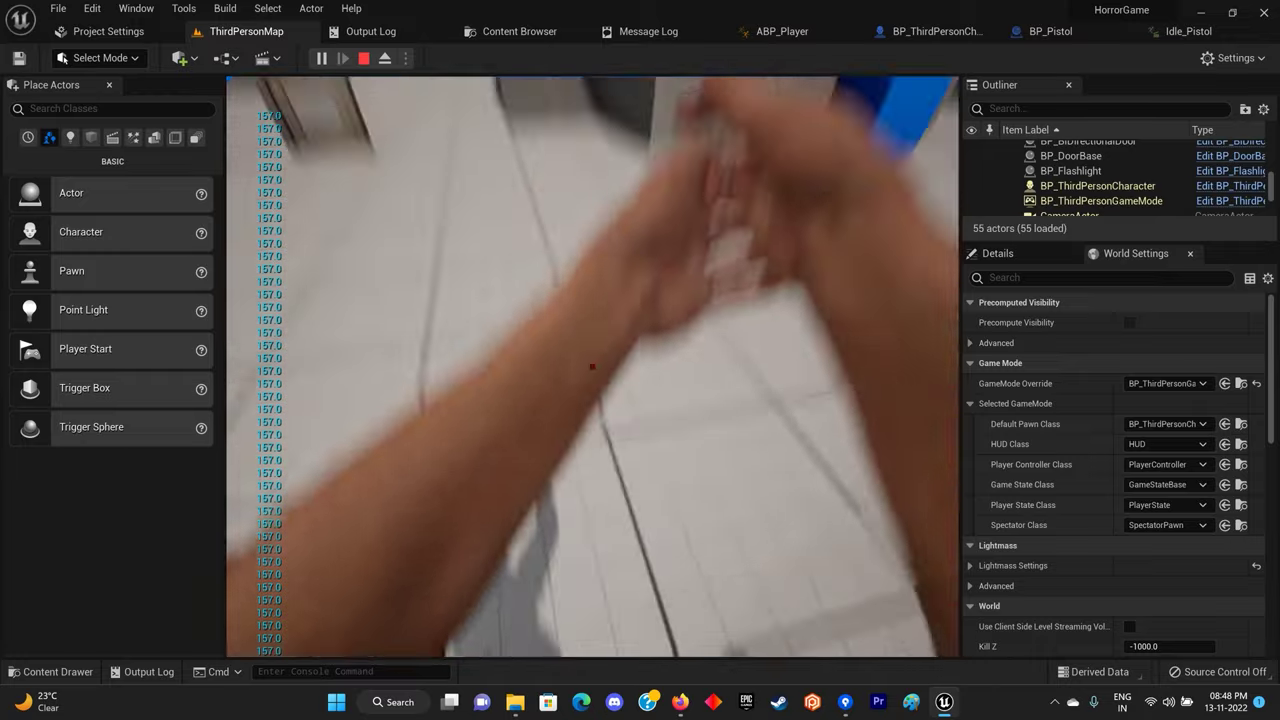
pyautogui.press('s')
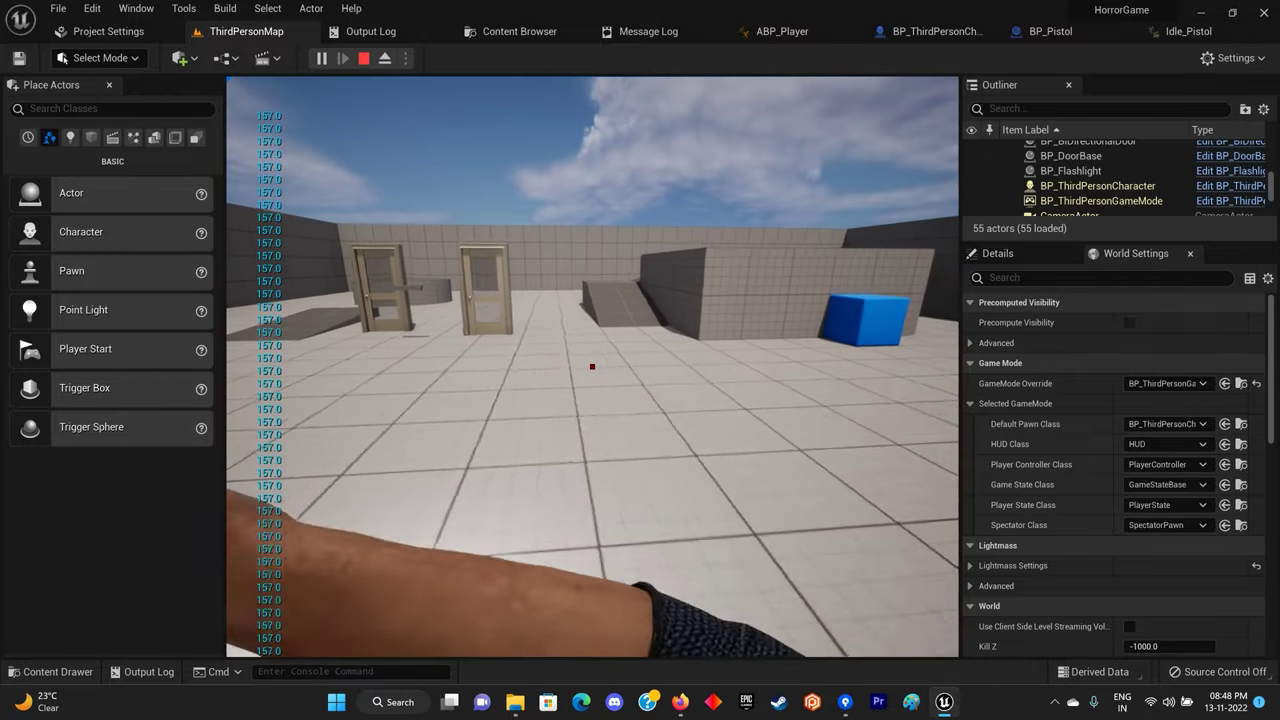
pyautogui.press('Escape')
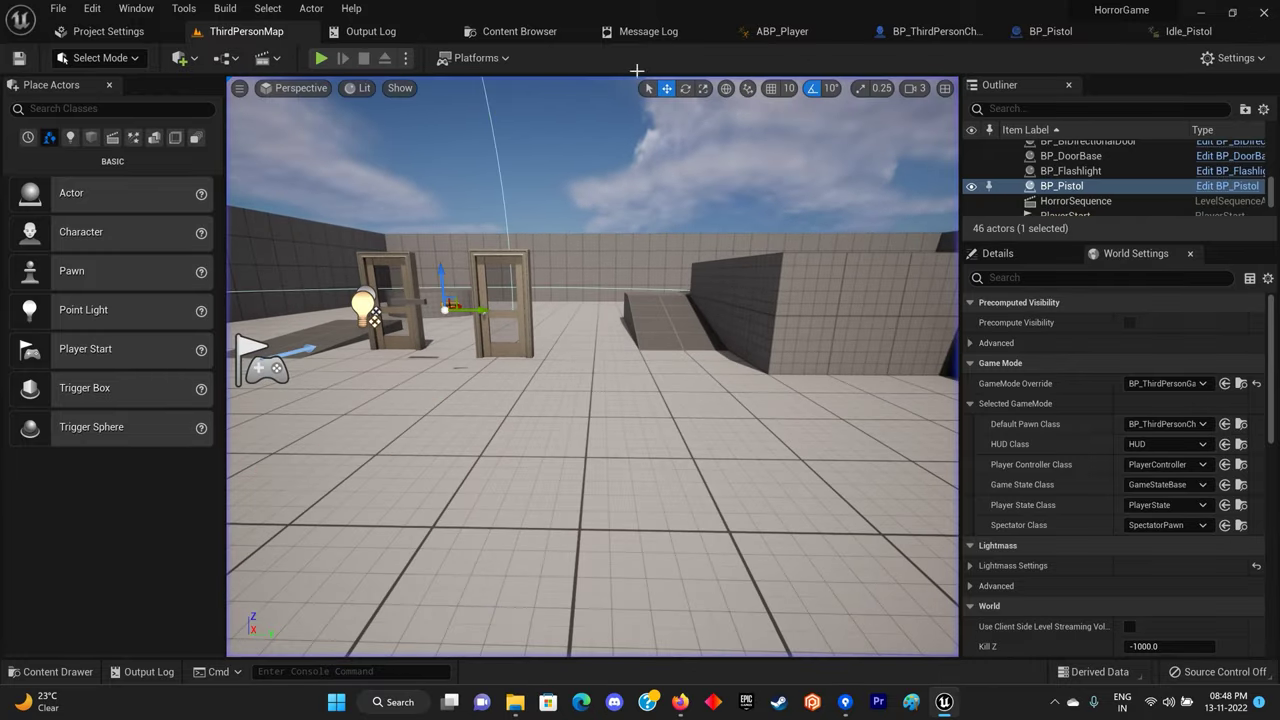
pyautogui.click(791, 36)
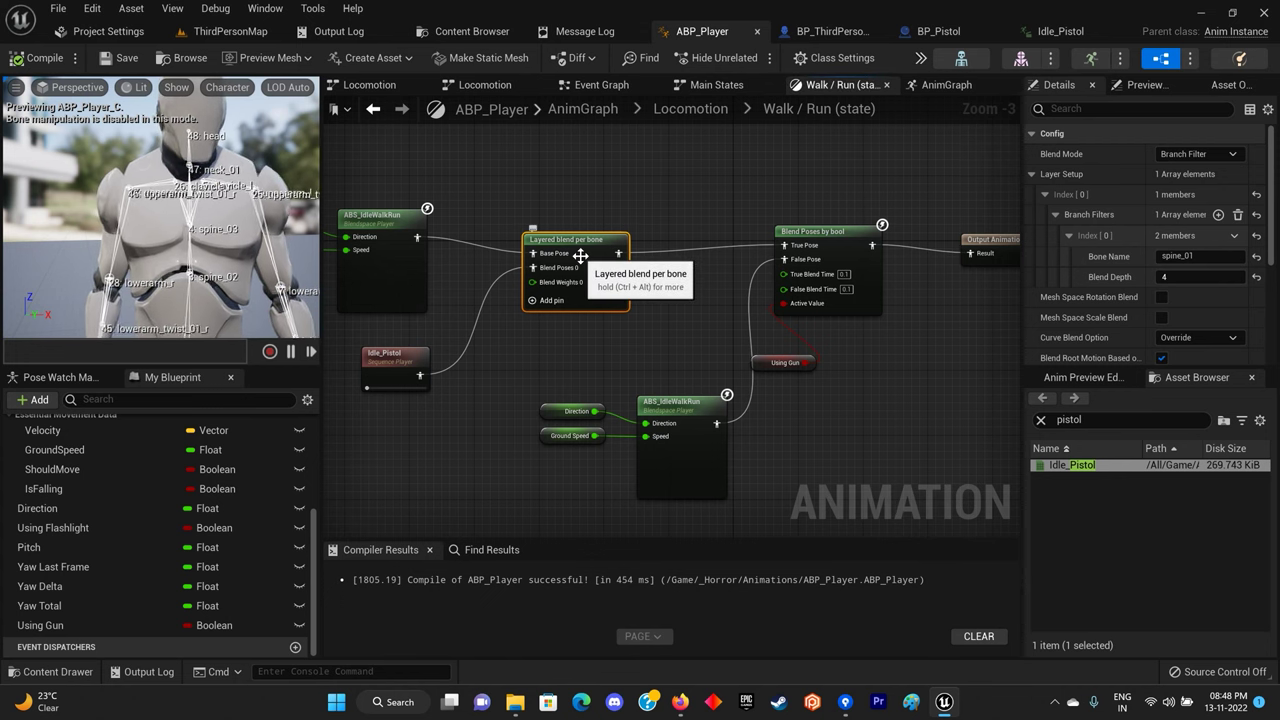
# Set spine_01 Blend Depth to 5 and enable Mesh Space Rotation Blend.
pyautogui.click(1190, 277)
pyautogui.write('5')
pyautogui.press('Return')
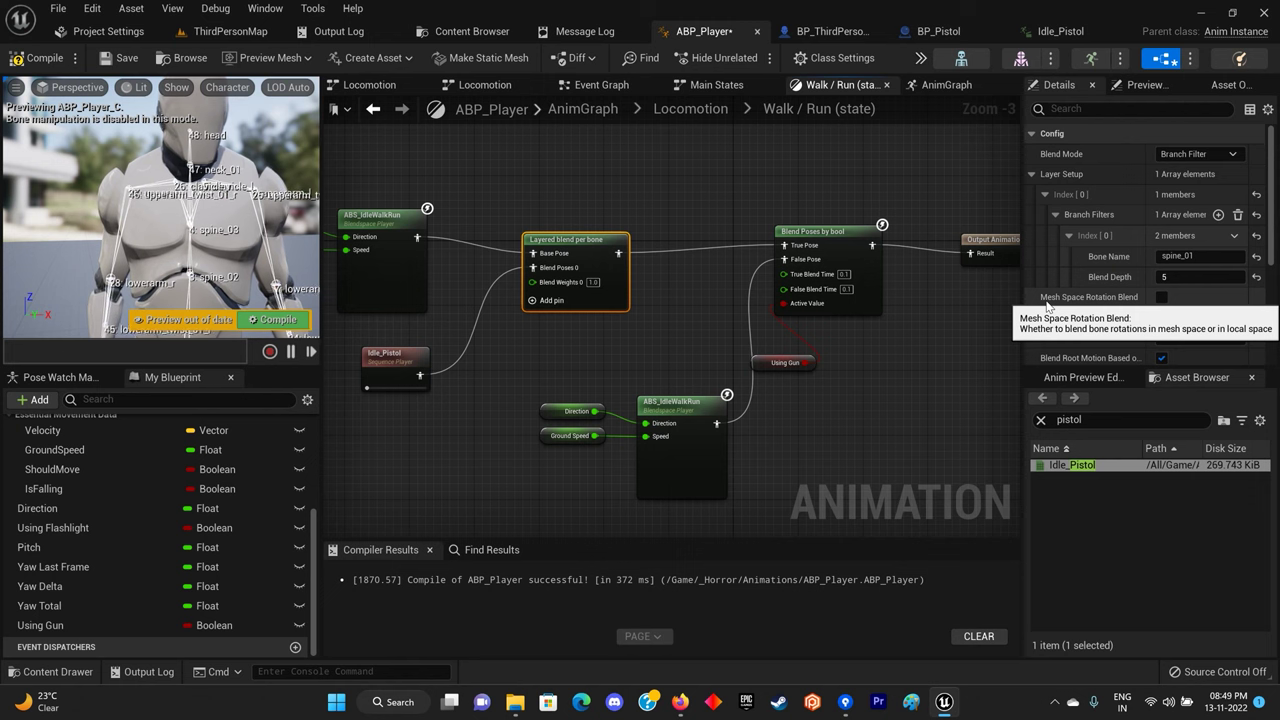
pyautogui.click(1161, 298)
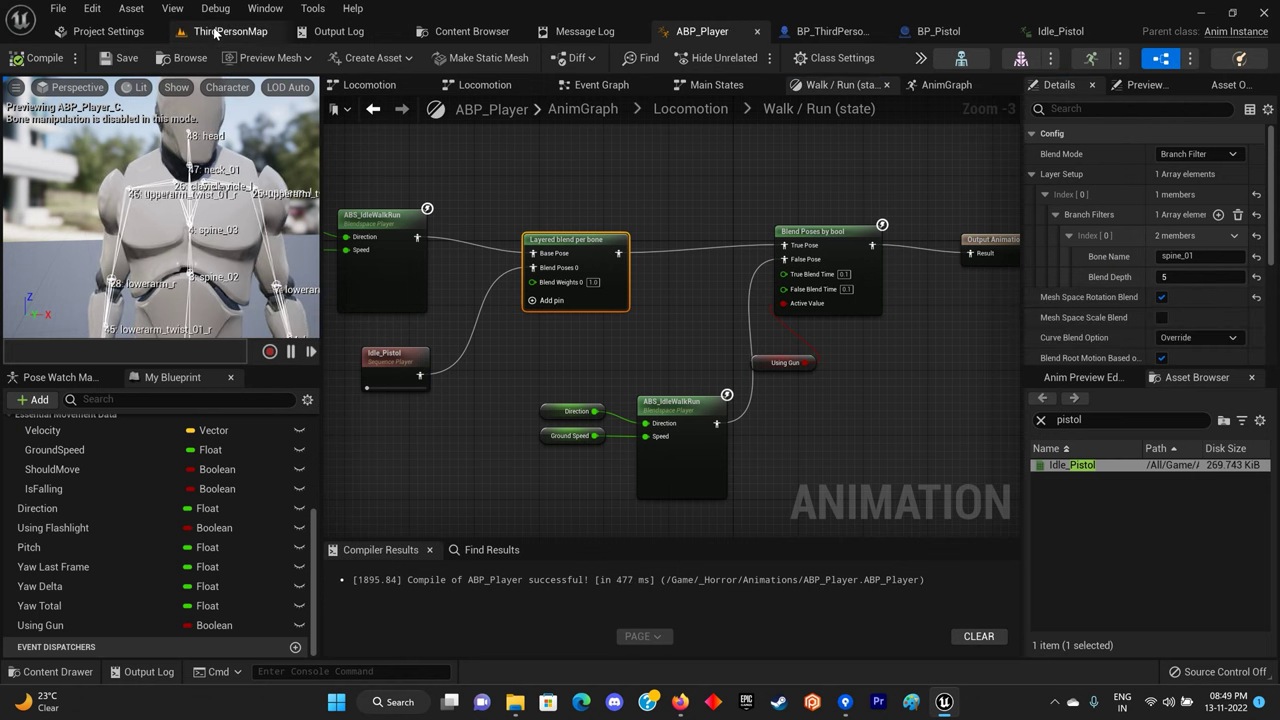
pyautogui.click(225, 31)
# Play-test picking up the pistol and walking toward the doors with the new upper-body pose.
pyautogui.hotkey('alt', 'p')
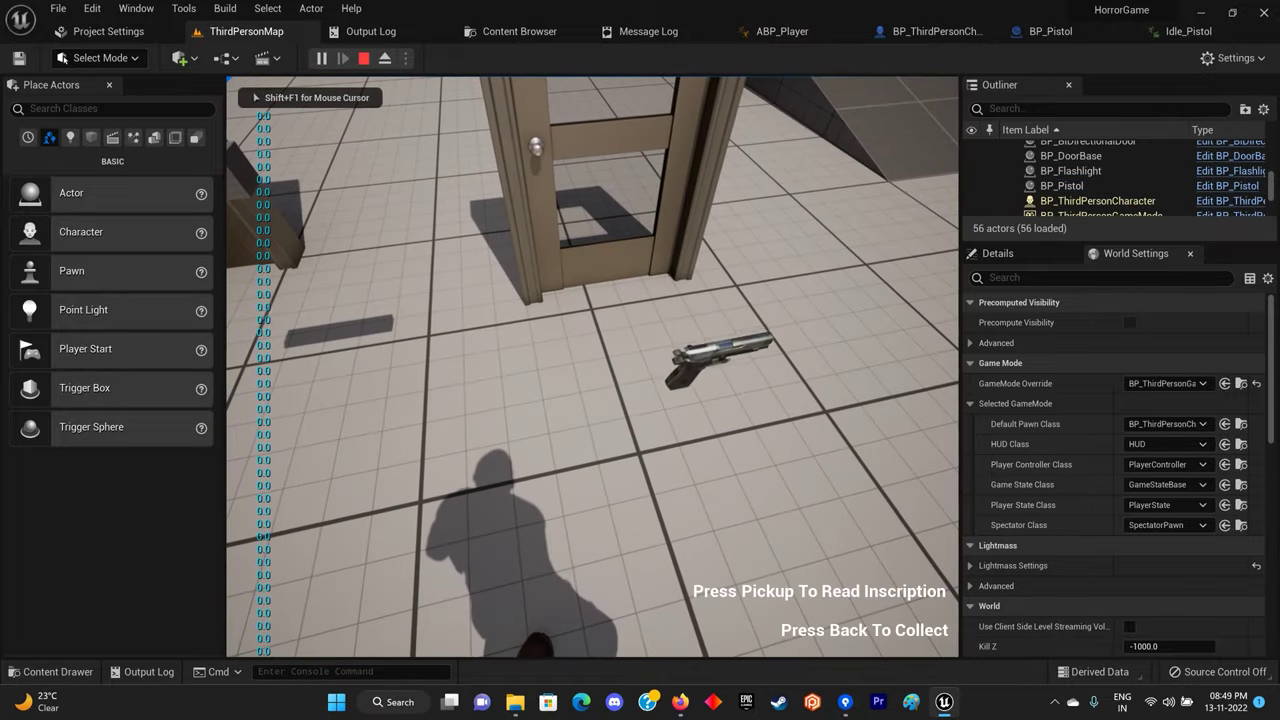
pyautogui.press('e')
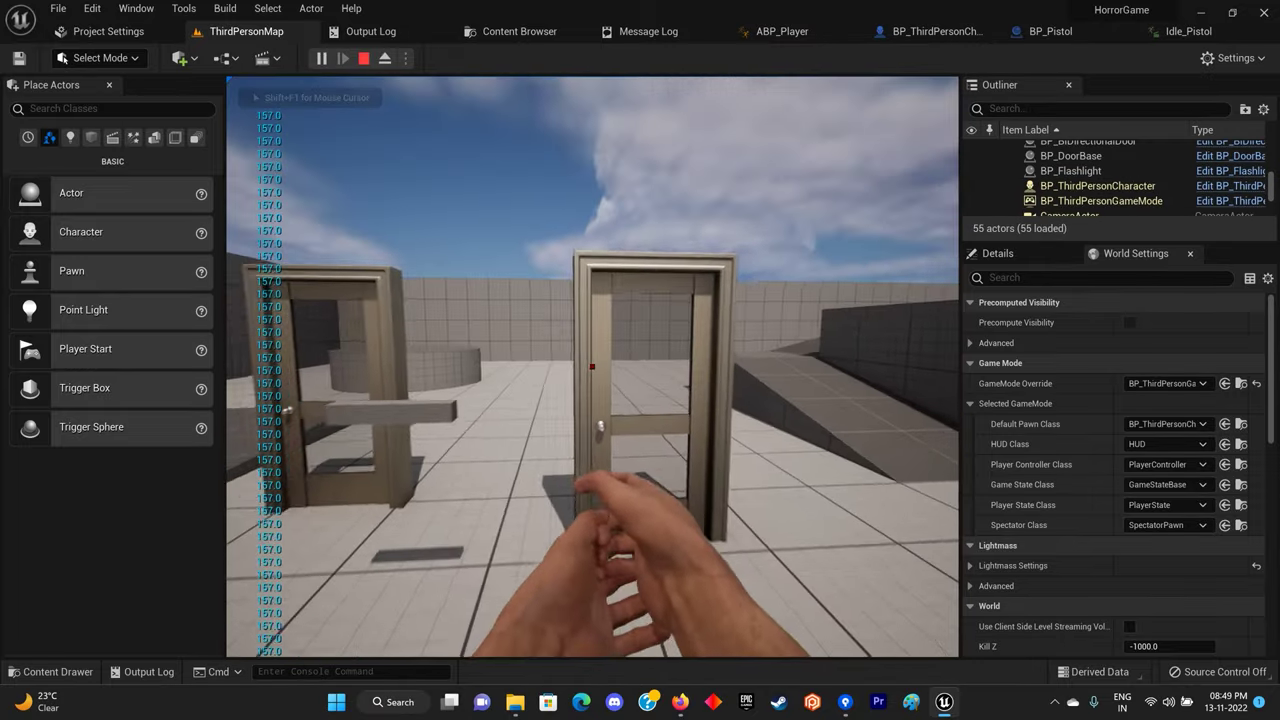
pyautogui.press('w')
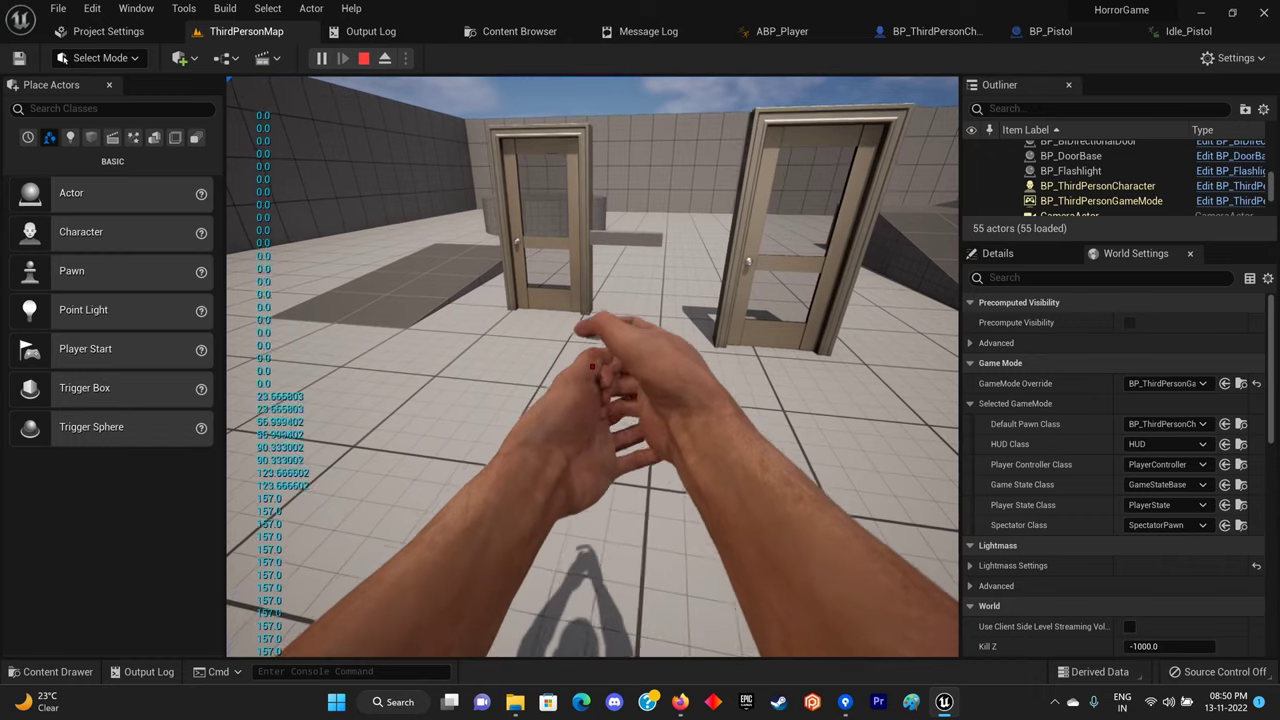
pyautogui.press('Escape')
pyautogui.click(890, 33)
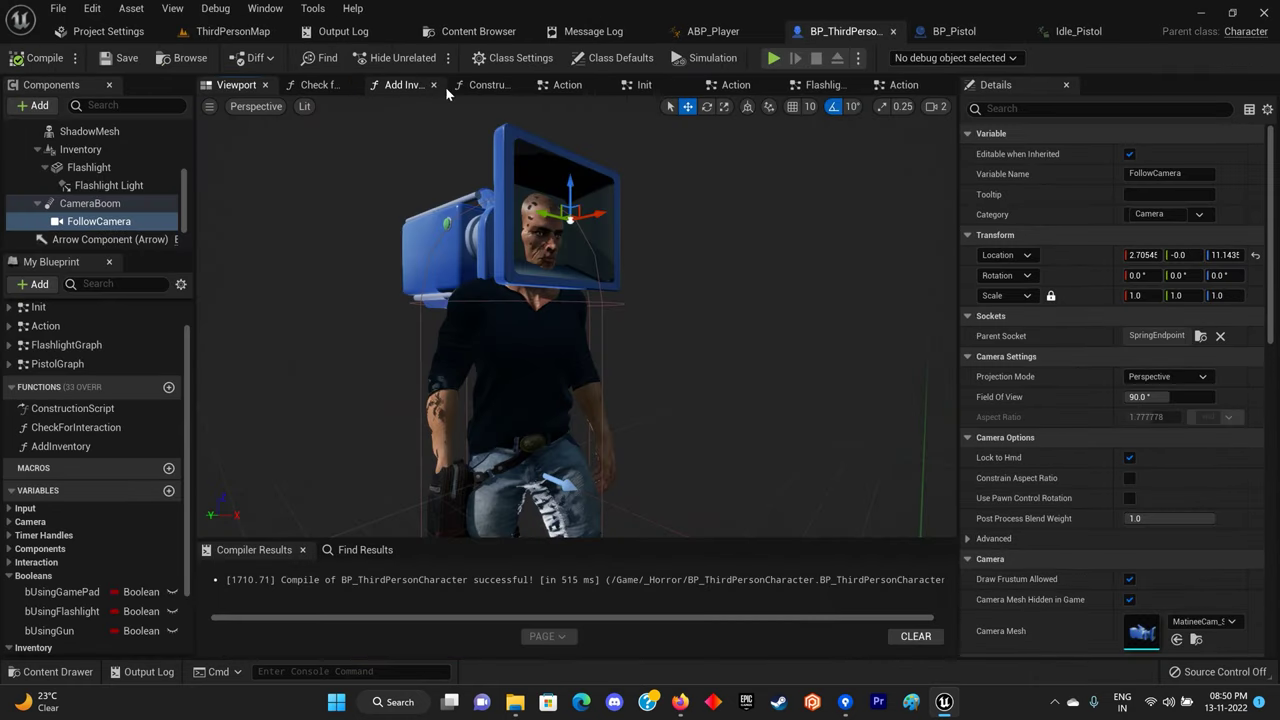
# Close the extra graph tabs and inspect Add Inventory's Attach Component To Component node.
pyautogui.click(433, 85)
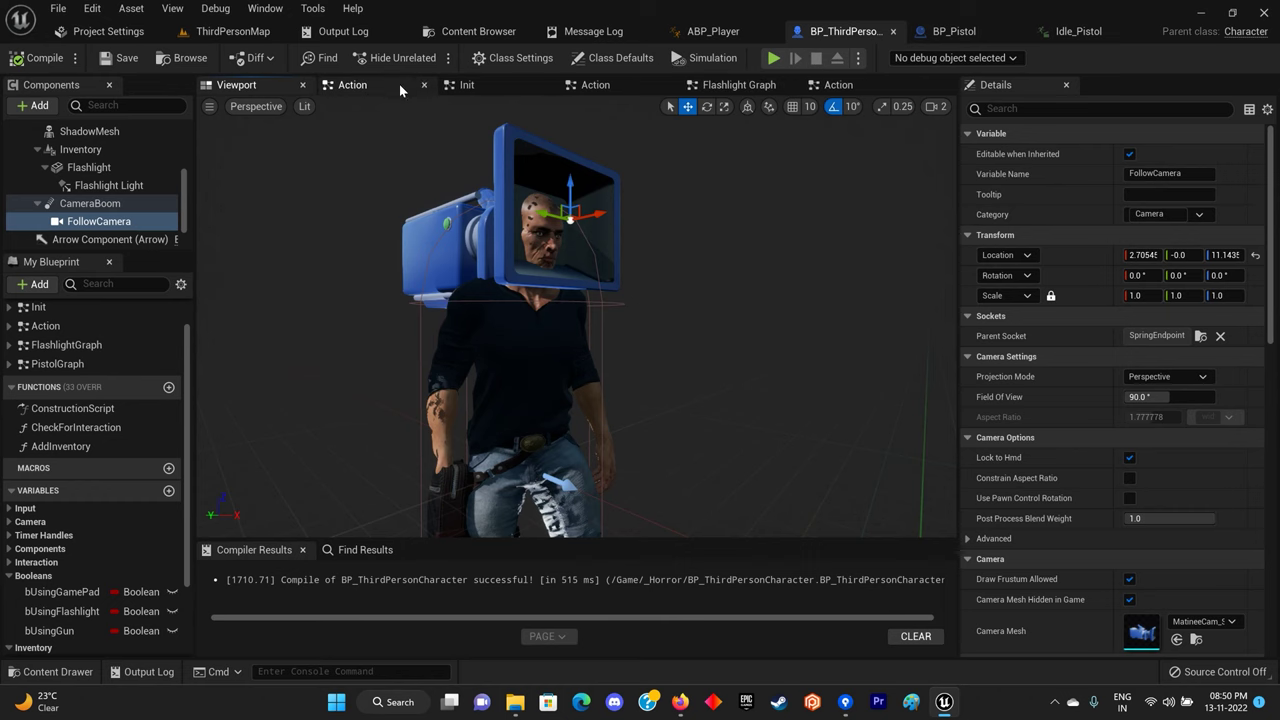
pyautogui.click(423, 85)
pyautogui.click(486, 89)
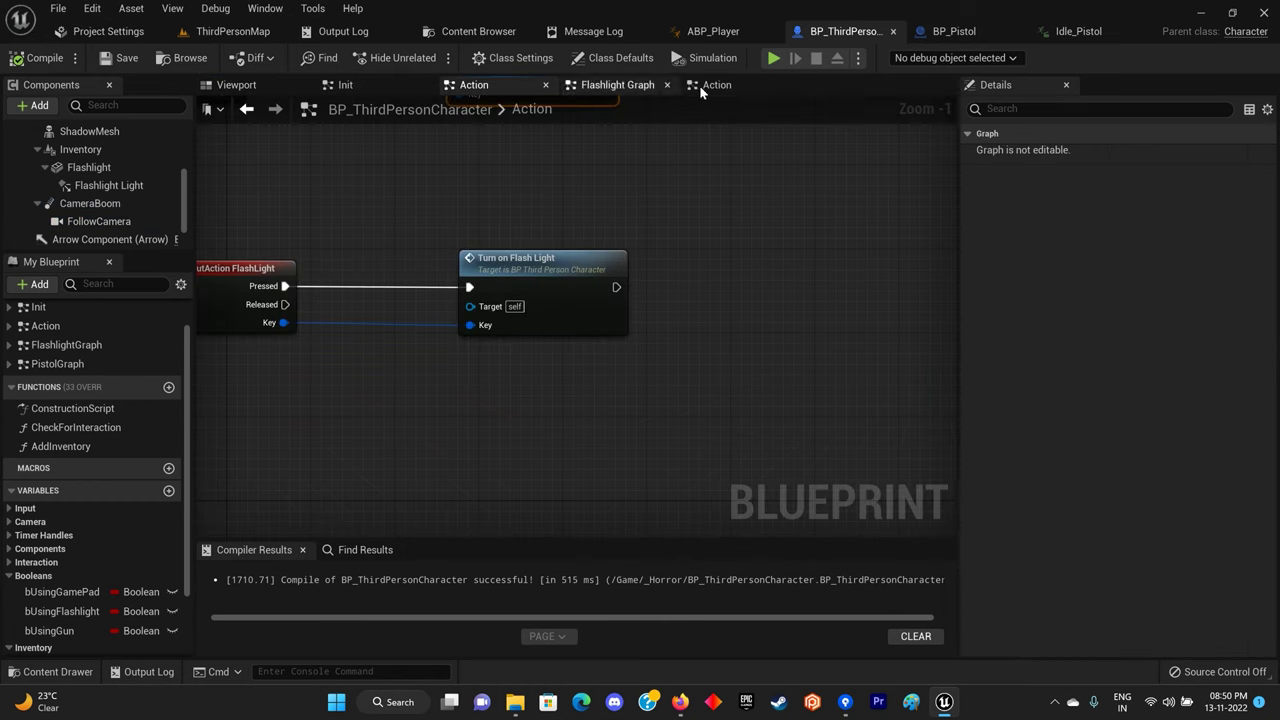
pyautogui.click(393, 88)
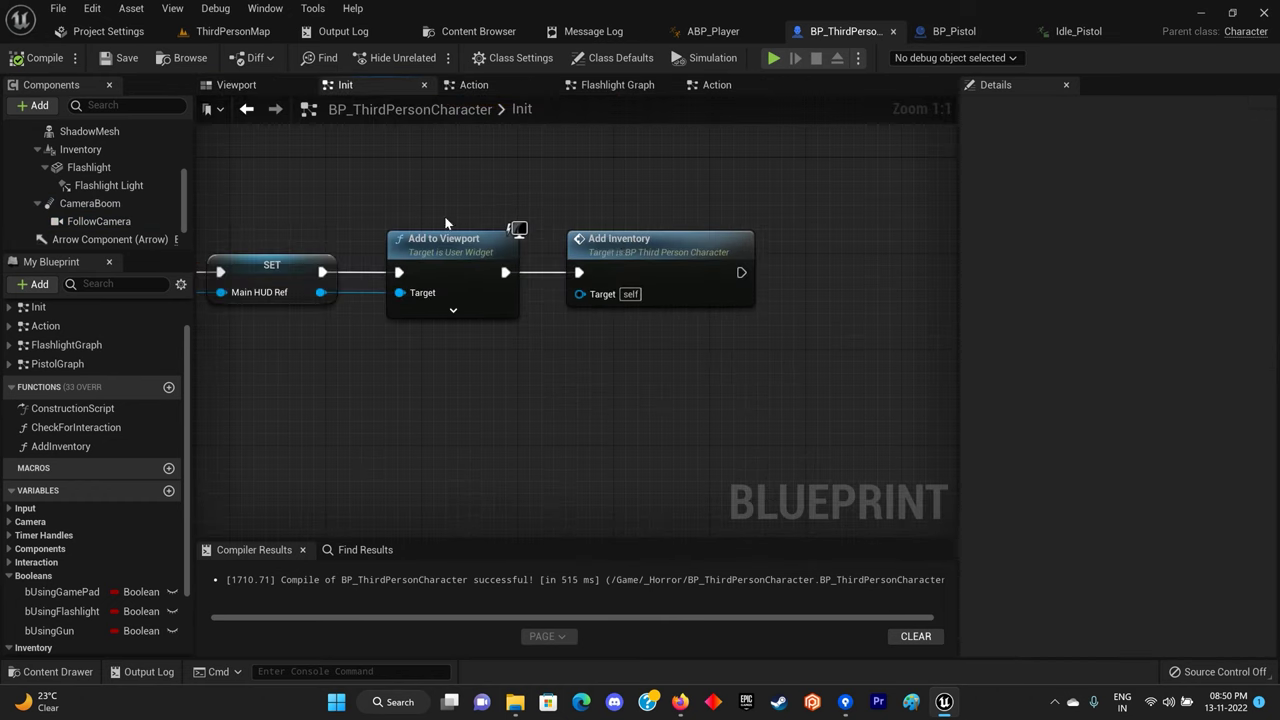
pyautogui.doubleClick(588, 256)
pyautogui.moveTo(699, 306); pyautogui.dragTo(331, 285, button='right')
pyautogui.moveTo(780, 259); pyautogui.dragTo(603, 217, button='right')
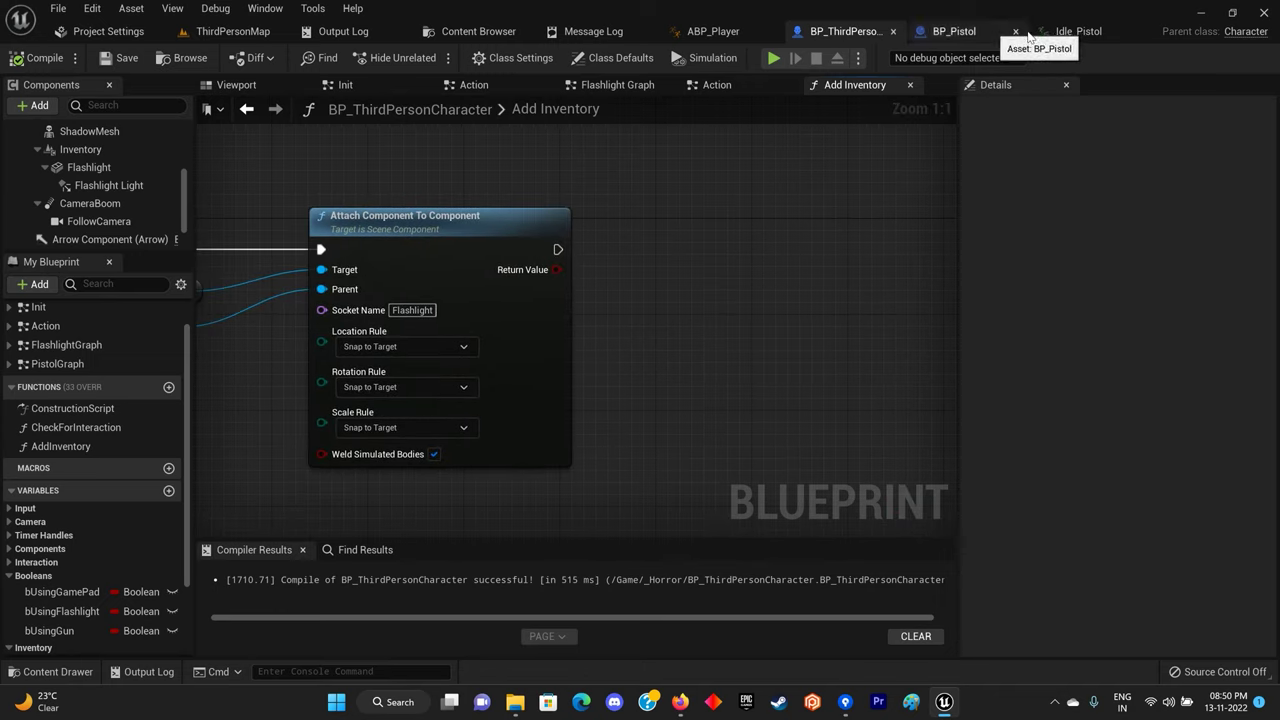
pyautogui.click(1075, 31)
pyautogui.scroll(5, 348, 178)
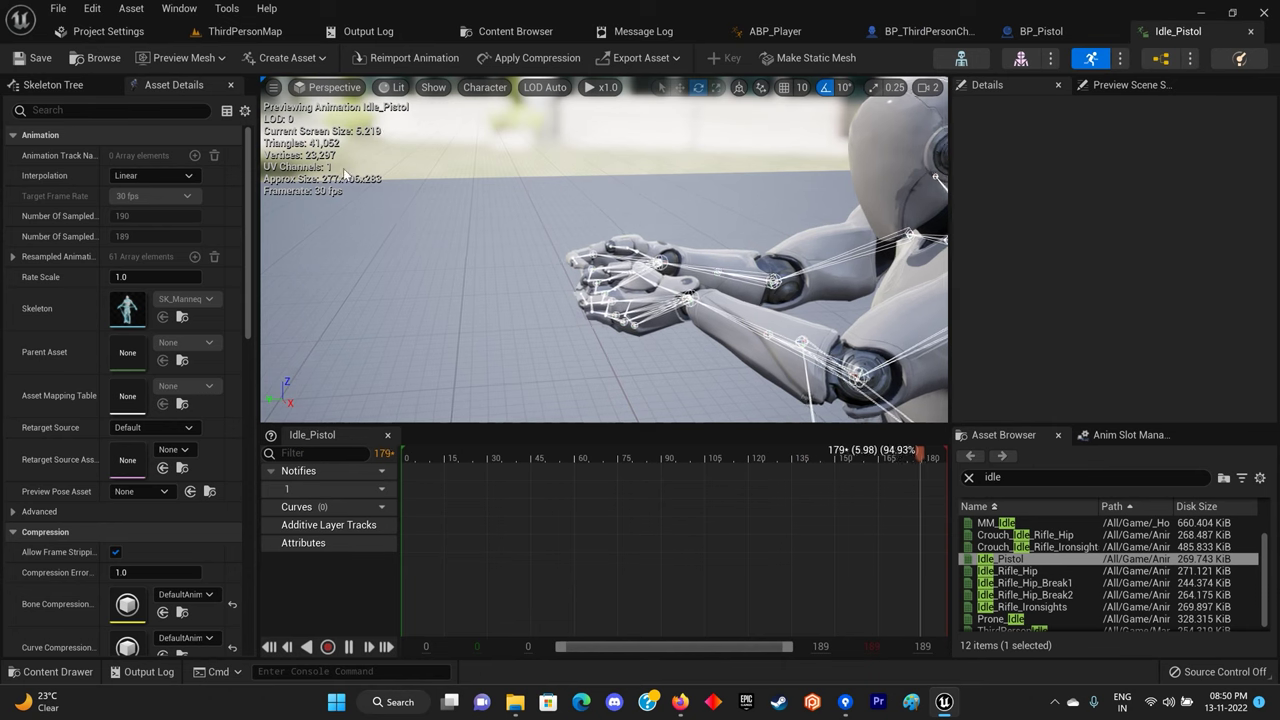
# Show bones only for the selected bone in the Idle_Pistol preview.
pyautogui.click(485, 87)
pyautogui.moveTo(508, 163)
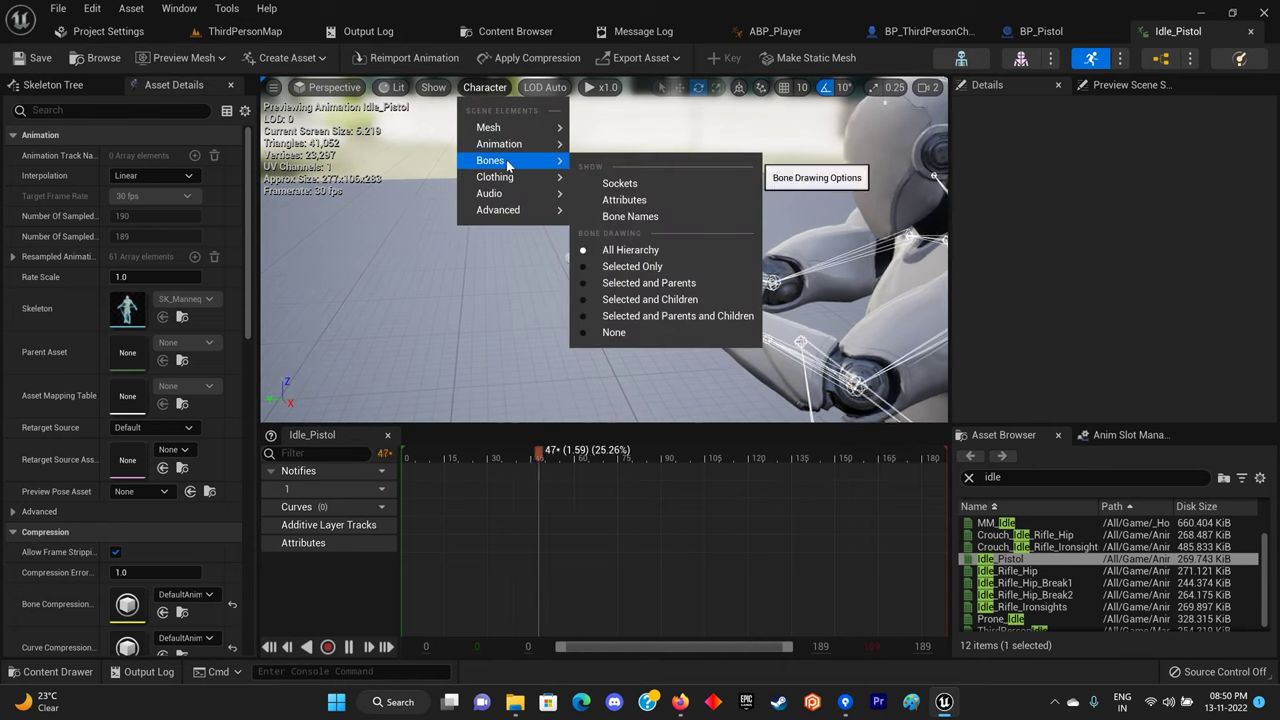
pyautogui.click(615, 266)
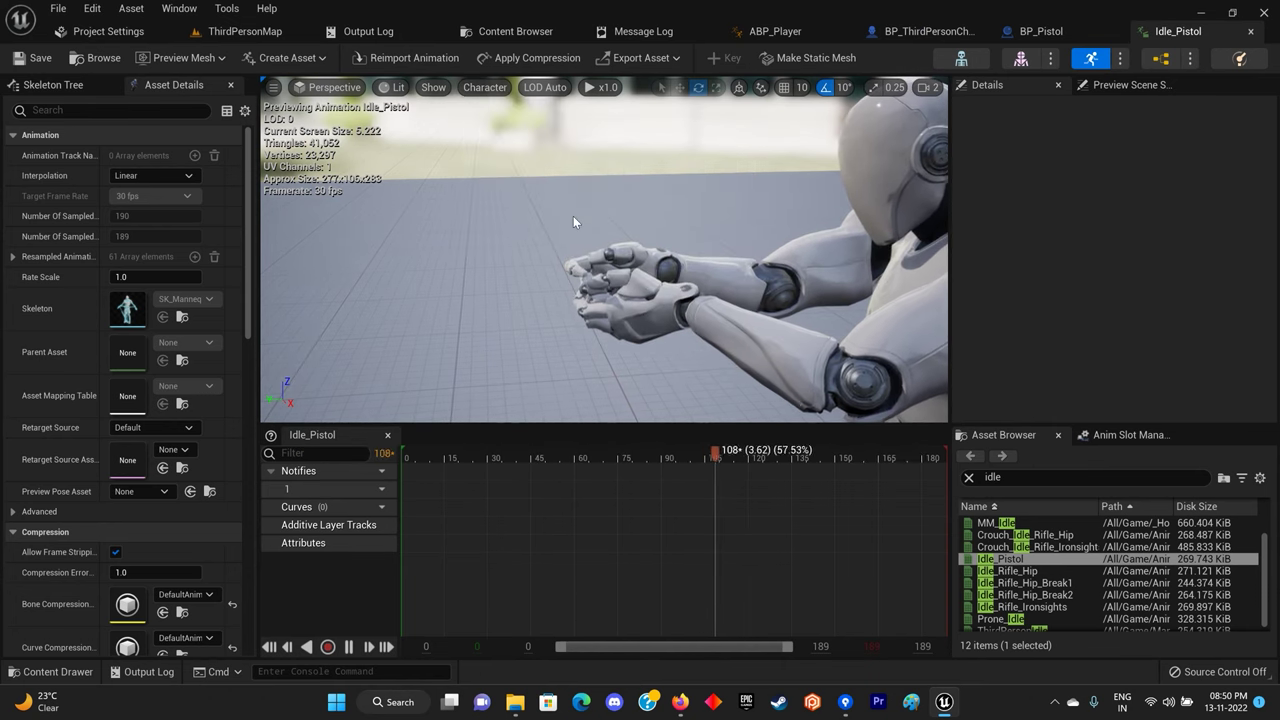
pyautogui.moveTo(573, 222); pyautogui.dragTo(573, 240)
# Open the skeleton bone hierarchy and scroll down to the hand bones.
pyautogui.click(55, 85)
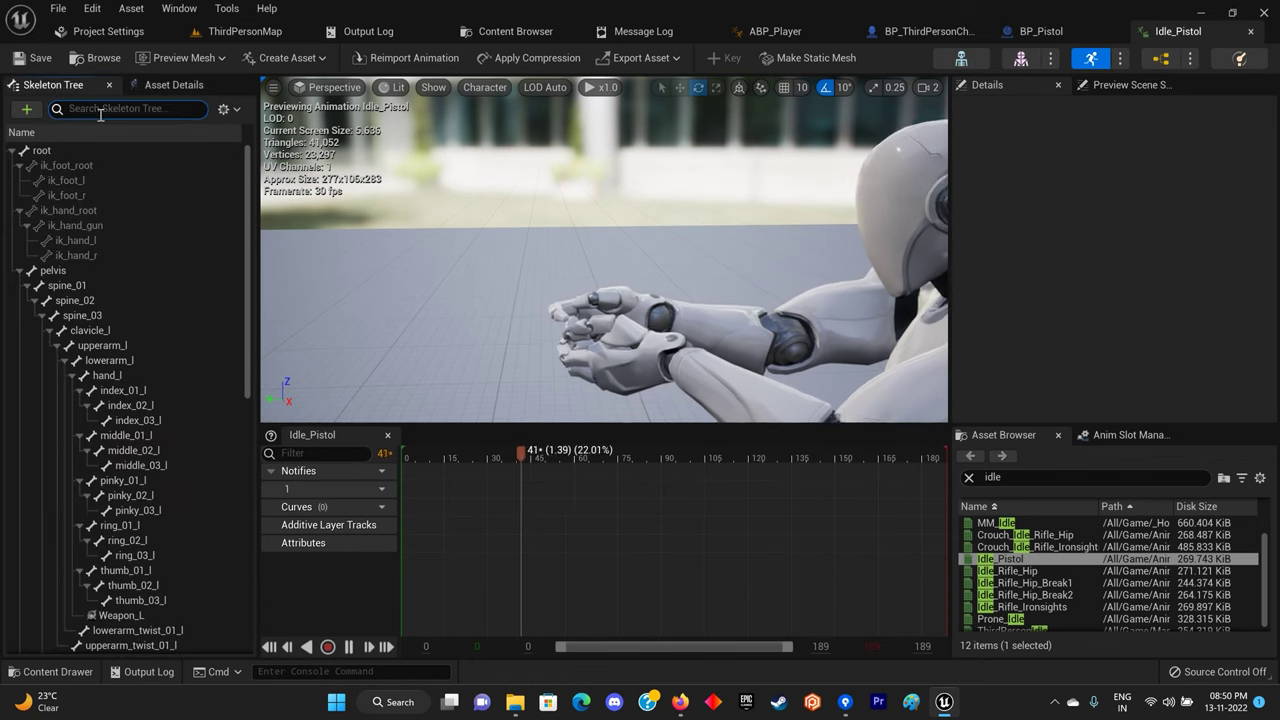
pyautogui.click(100, 112)
pyautogui.write('han')
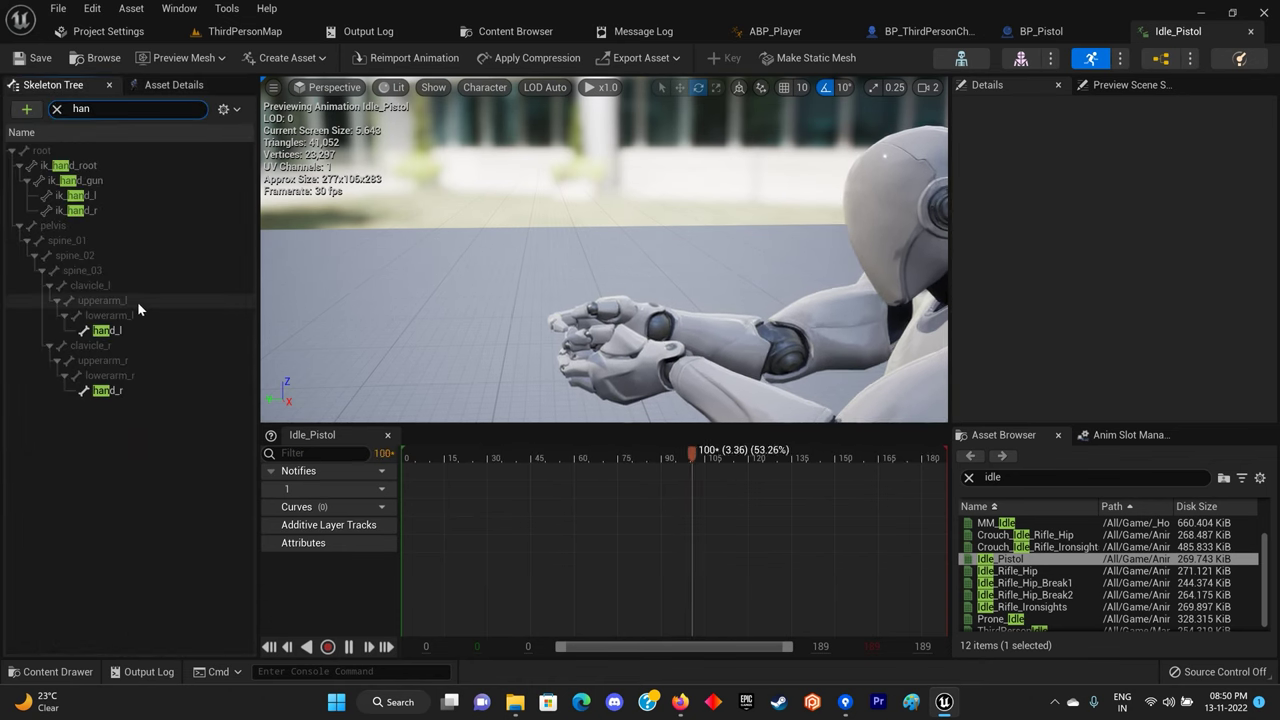
pyautogui.press('BackSpace')
pyautogui.press('BackSpace')
pyautogui.press('BackSpace')
pyautogui.scroll(-3, 128, 486)
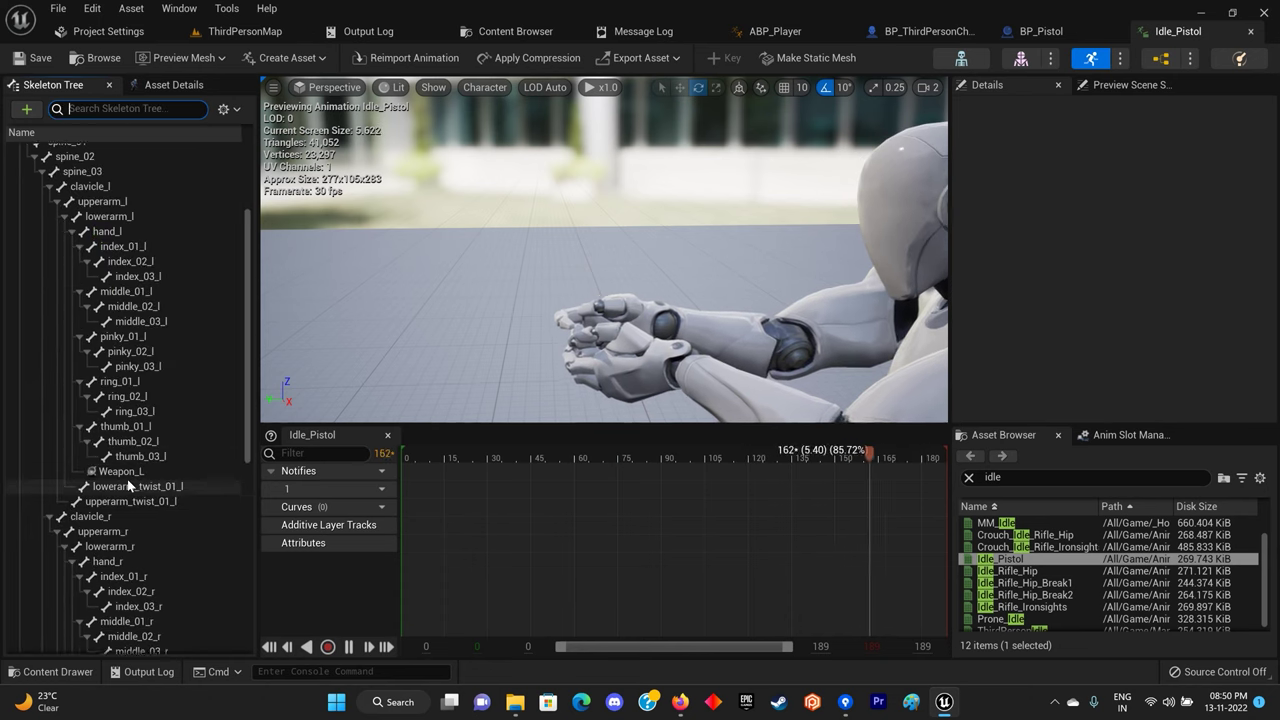
pyautogui.scroll(-2, 128, 486)
pyautogui.scroll(-2, 125, 400)
# Inspect the Weapon_L and Weapon_R sockets, then bring up hand_r's context menu.
pyautogui.click(120, 327)
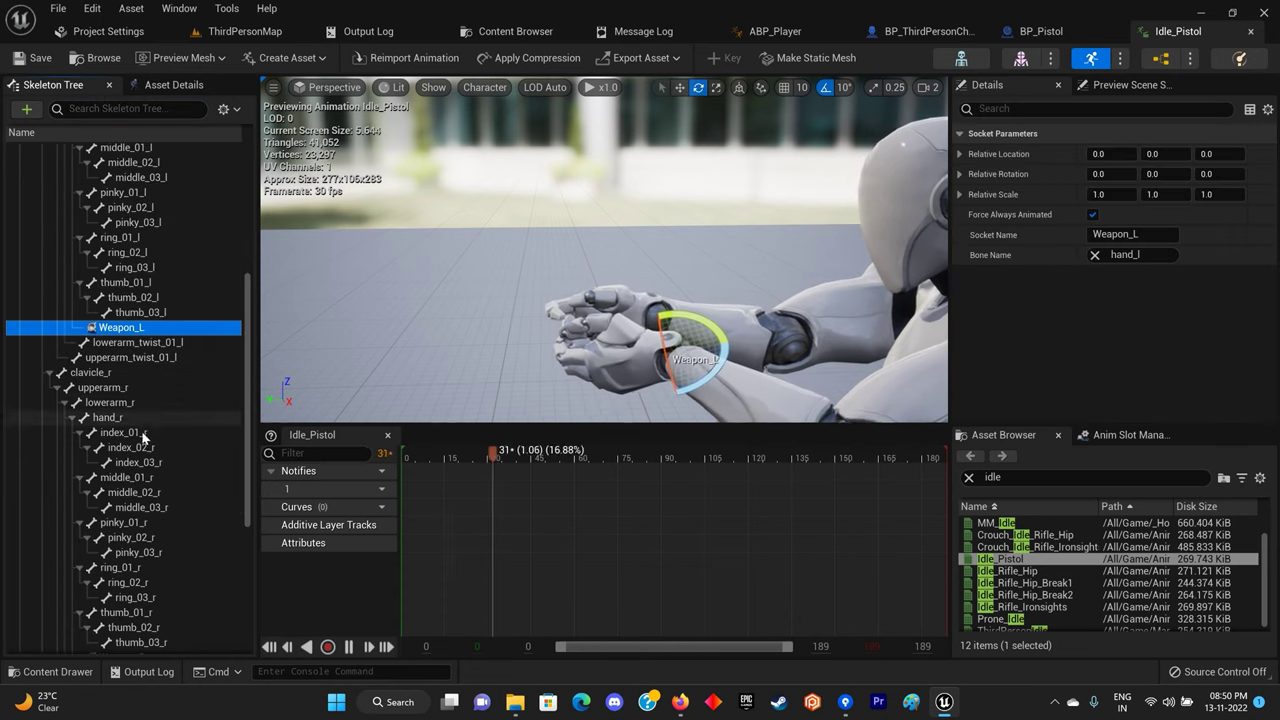
pyautogui.scroll(-2, 143, 440)
pyautogui.scroll(-2, 145, 455)
pyautogui.click(152, 490)
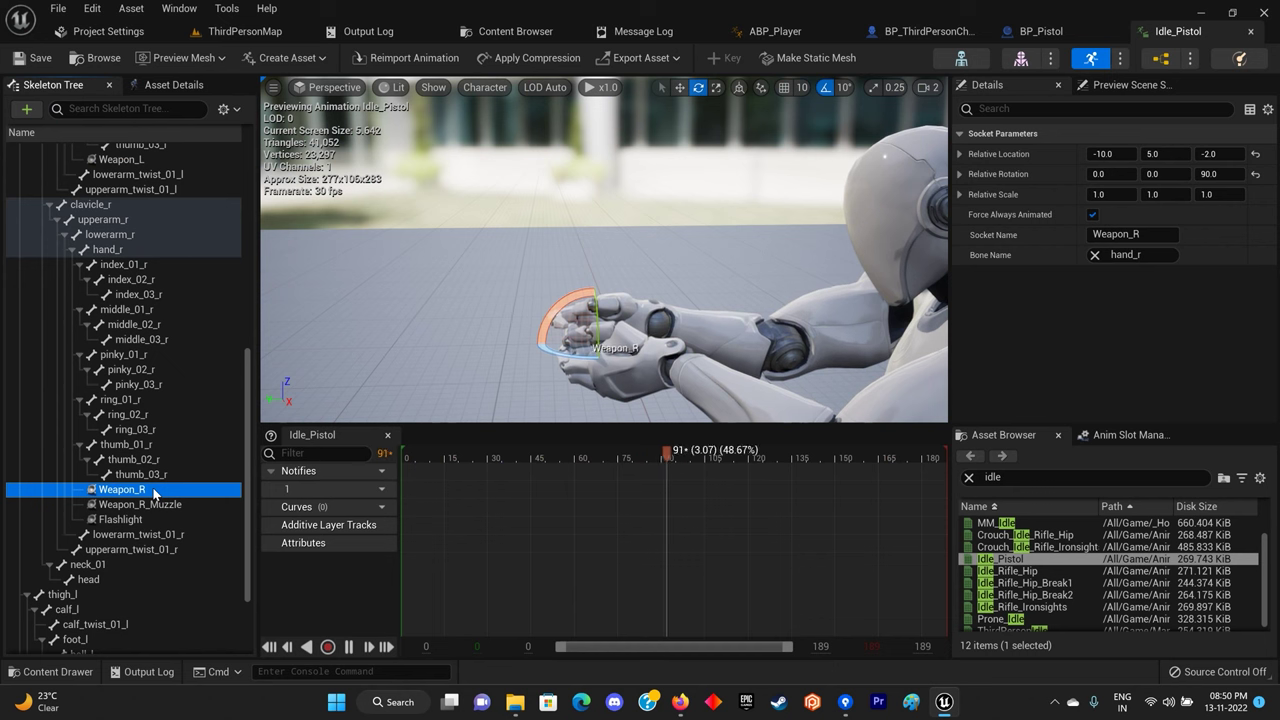
pyautogui.scroll(2, 152, 486)
pyautogui.click(110, 321)
pyautogui.rightClick(124, 330)
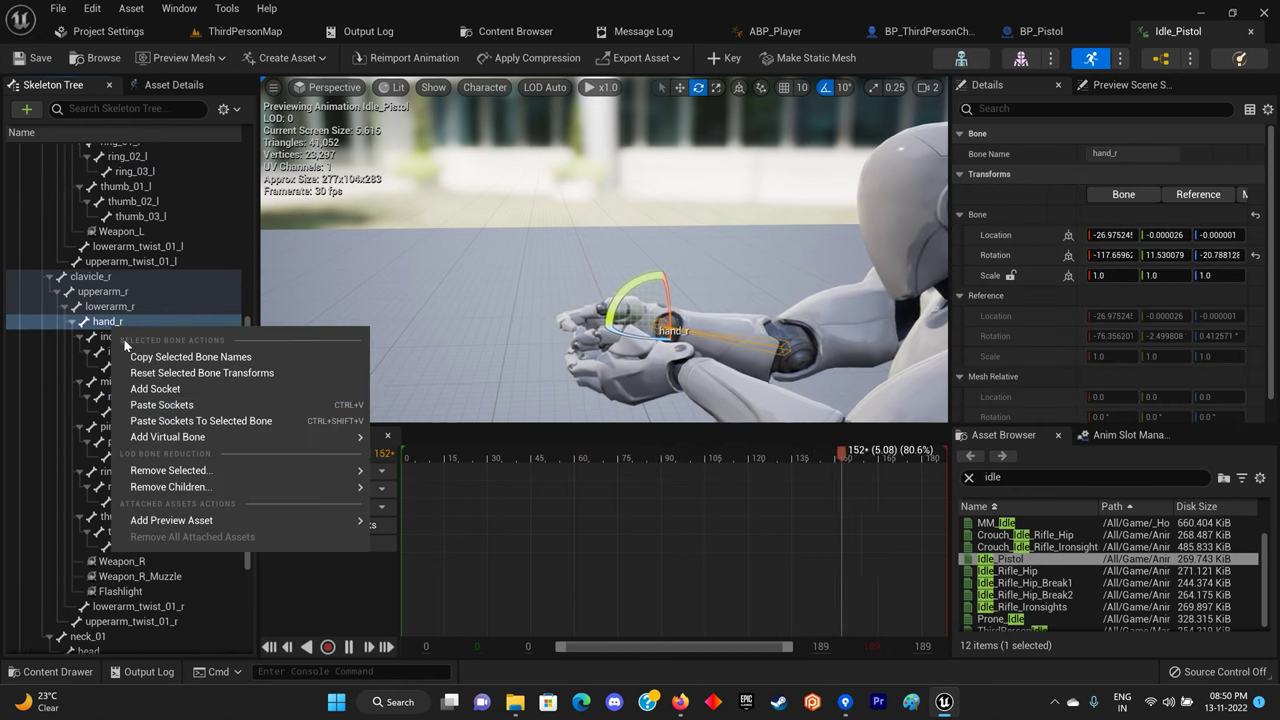
# Add a new socket on hand_r and rename it Pistol.
pyautogui.click(168, 388)
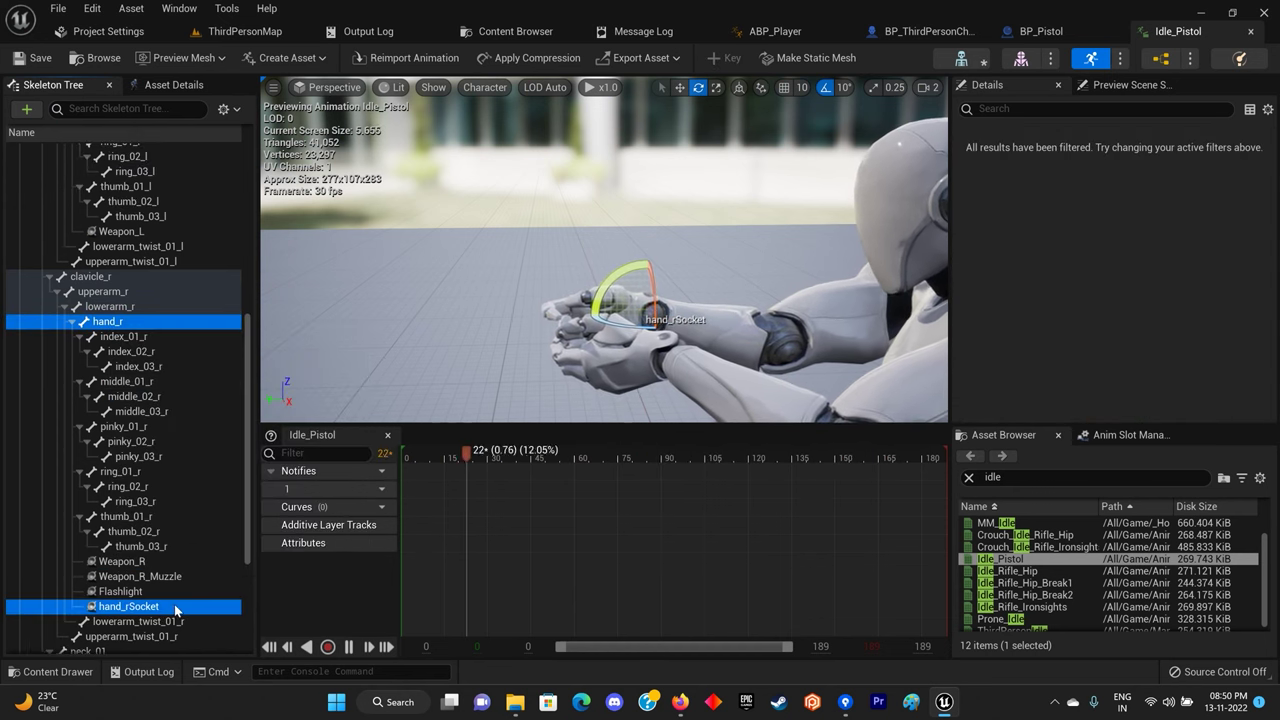
pyautogui.doubleClick(152, 607)
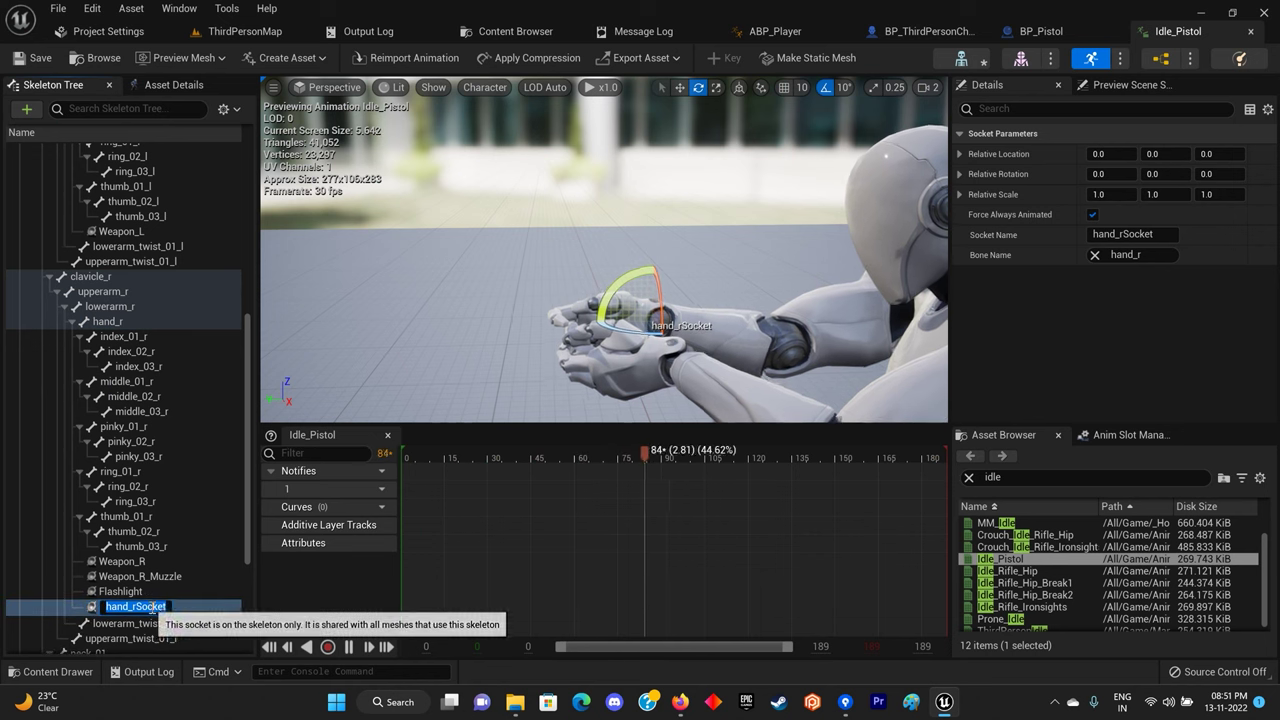
pyautogui.write('Pistol')
pyautogui.press('Return')
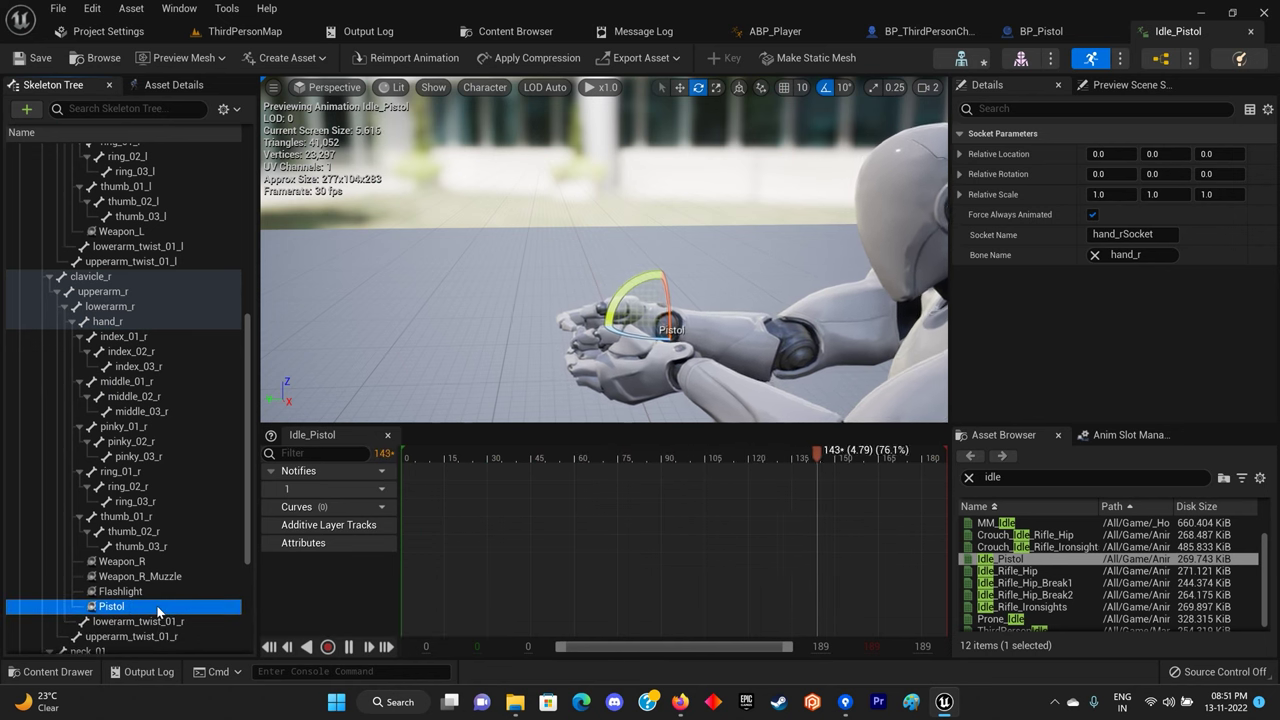
# Attach the Pistols_A mesh to the Pistol socket as a preview asset.
pyautogui.rightClick(157, 605)
pyautogui.moveTo(208, 576)
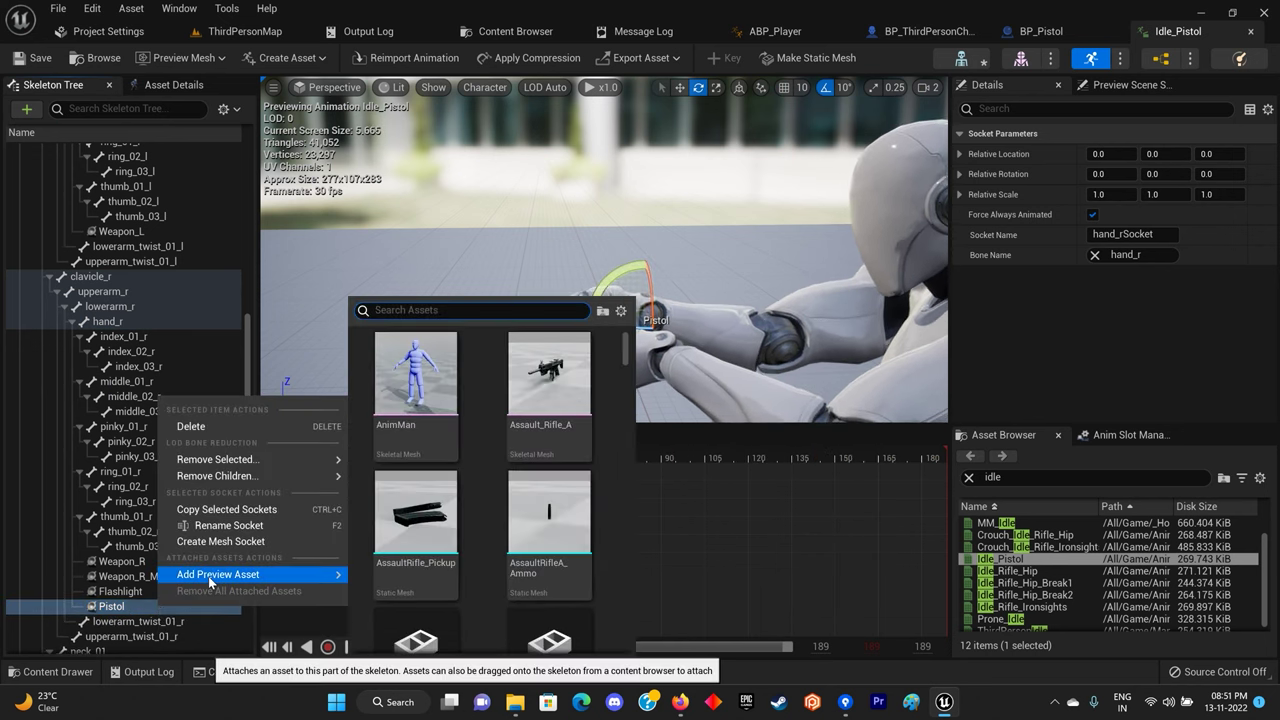
pyautogui.write('pistol')
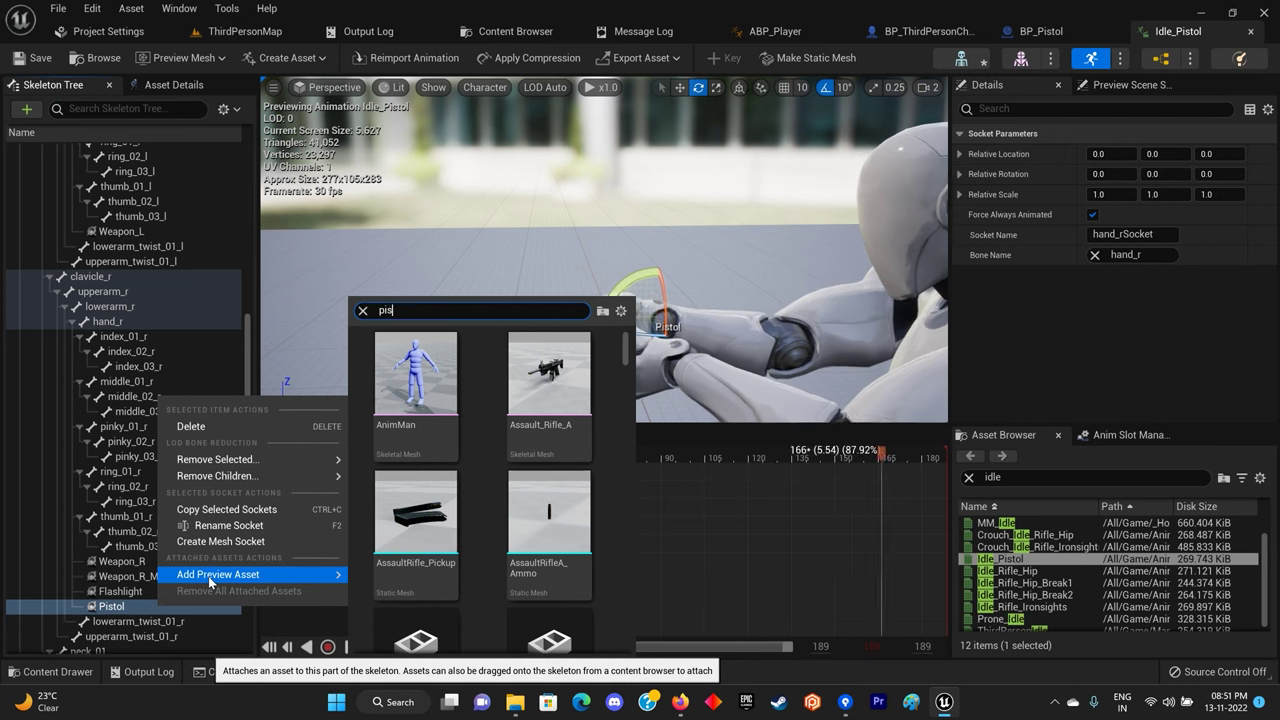
pyautogui.scroll(-2, 452, 512)
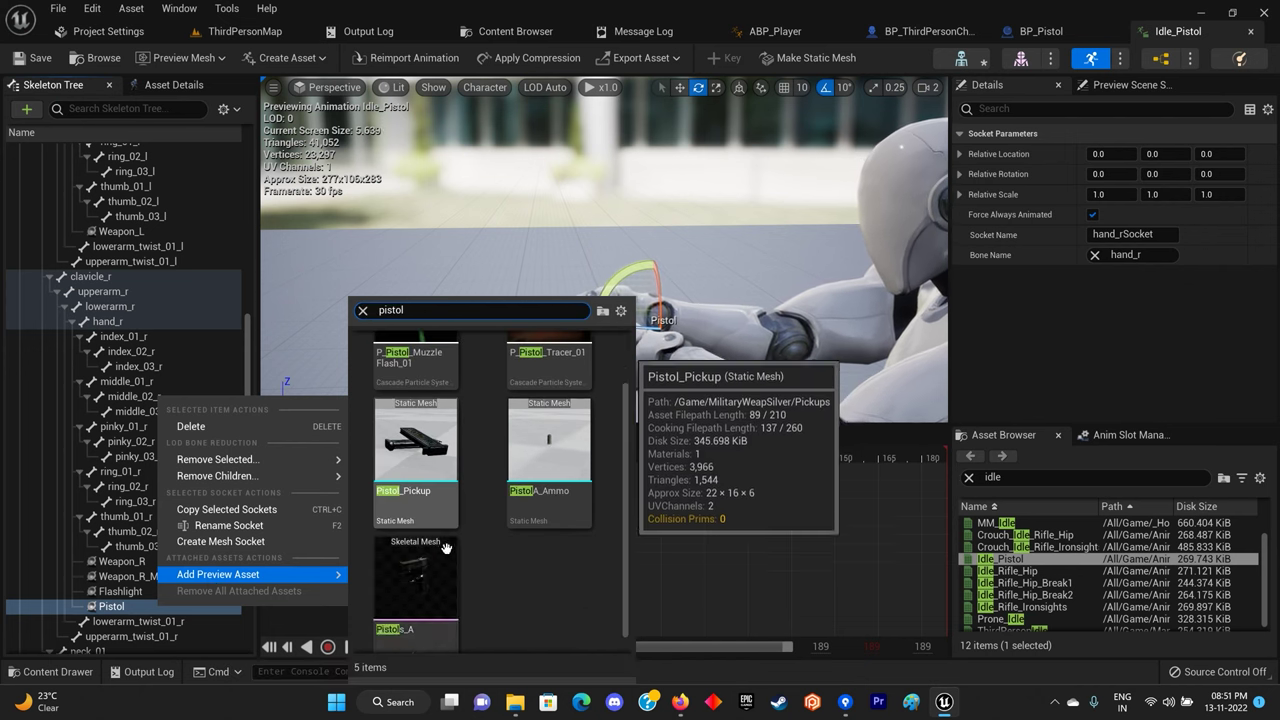
pyautogui.click(456, 536)
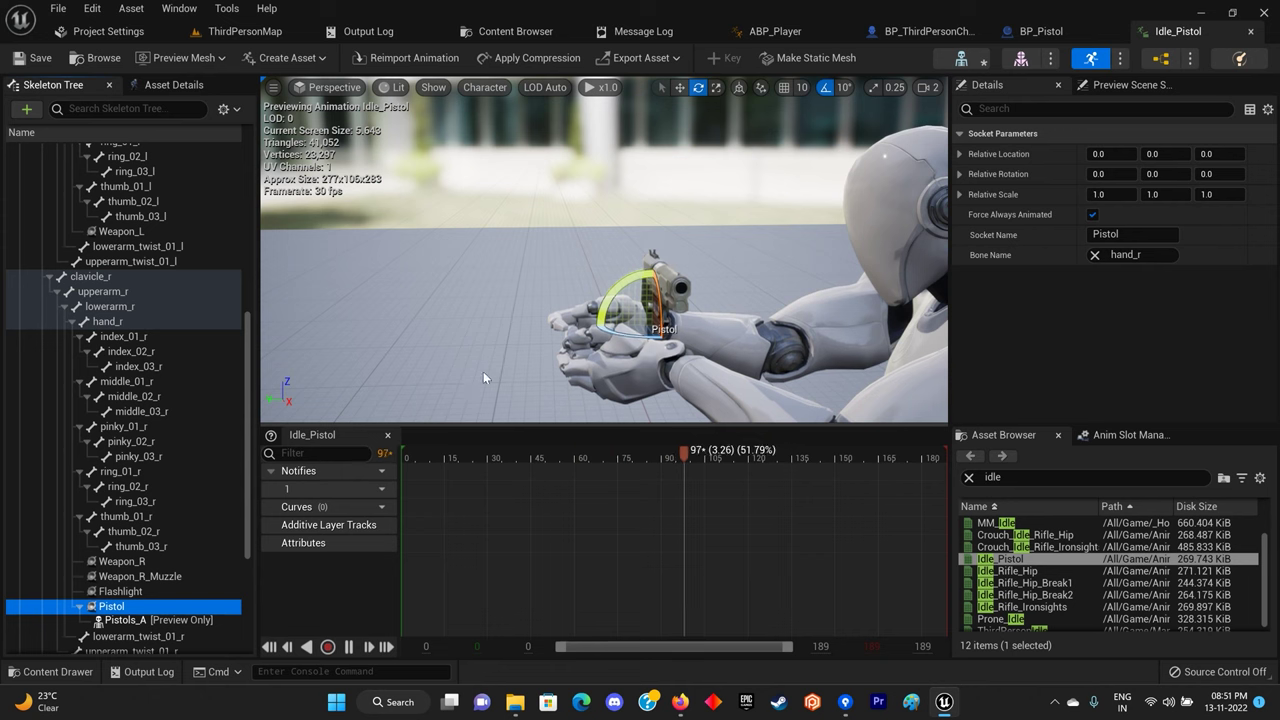
pyautogui.click(349, 648)
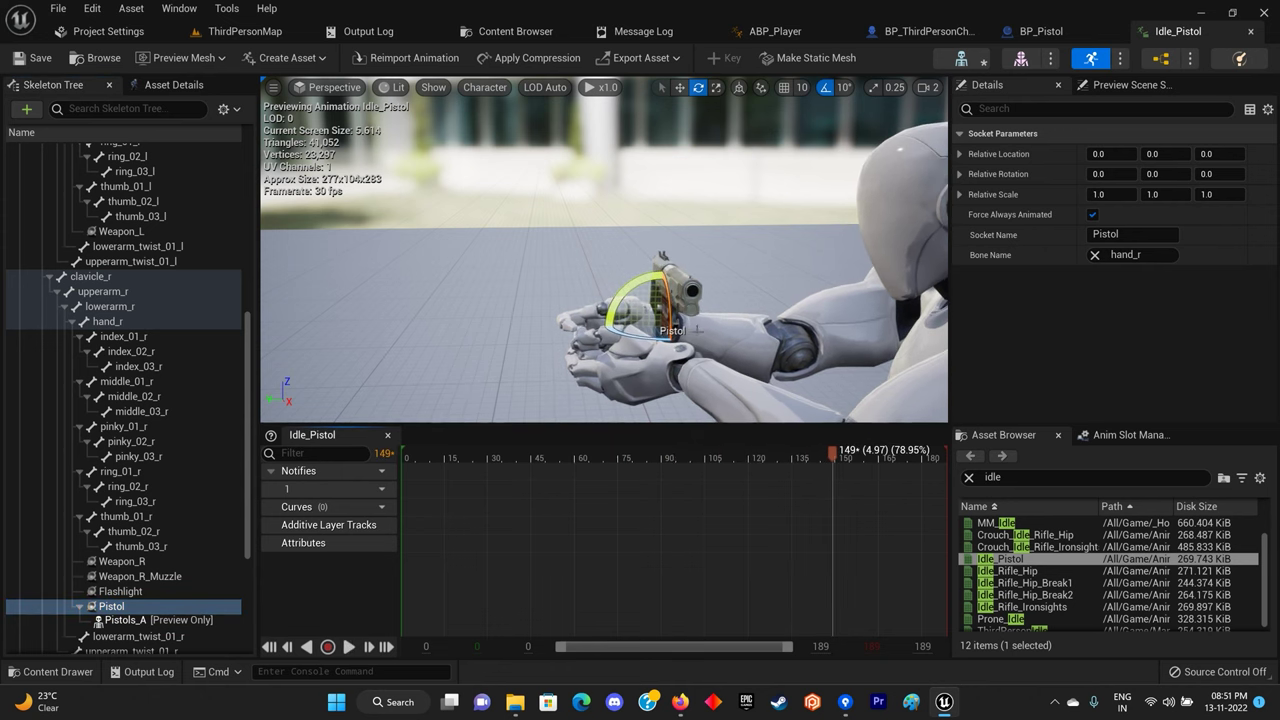
# Rotate the Pistol socket about 90° and move the pistol back into the hand.
pyautogui.moveTo(648, 338); pyautogui.dragTo(600, 338)
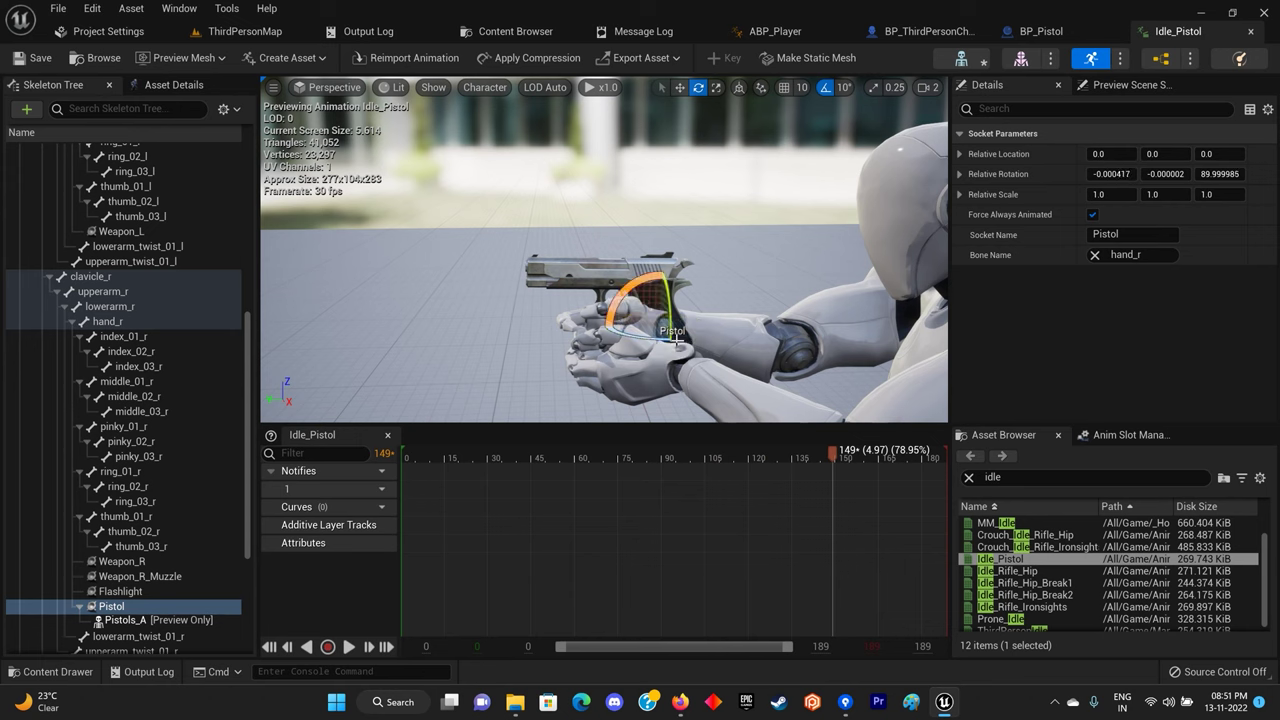
pyautogui.moveTo(620, 330)
pyautogui.mouseDown()
pyautogui.moveTo(563, 377)
pyautogui.moveTo(578, 322)
pyautogui.mouseUp()
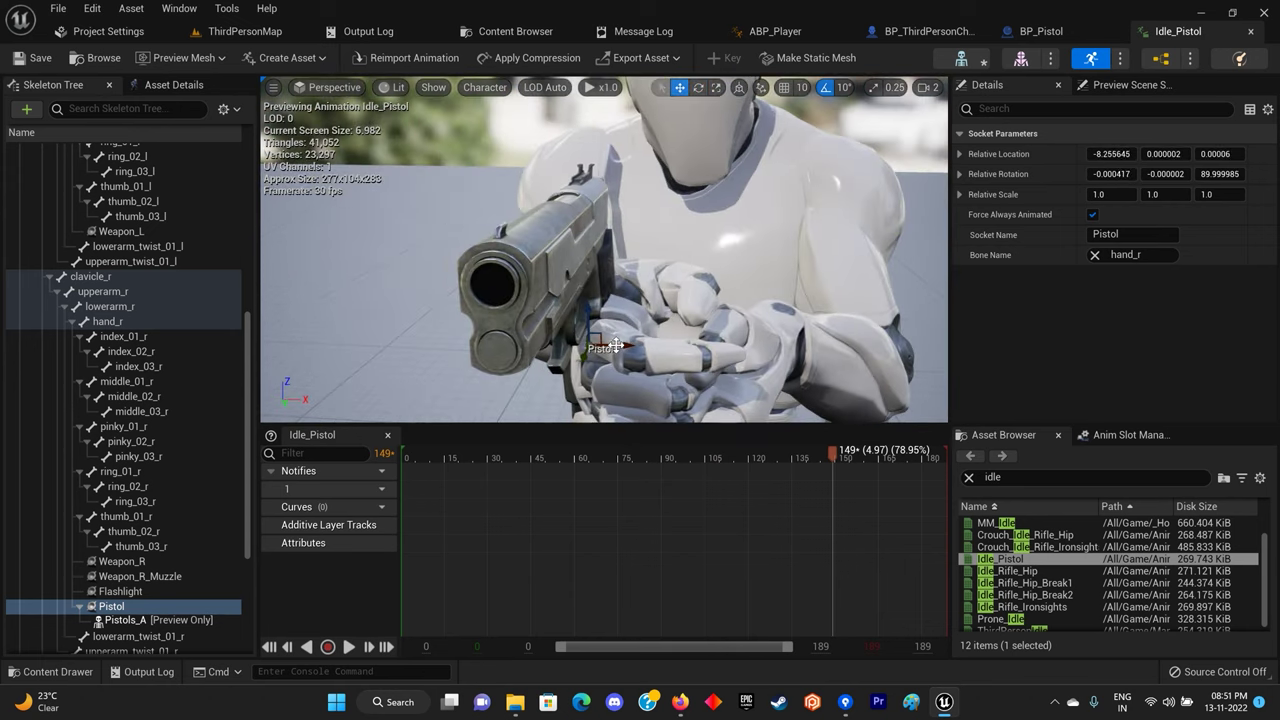
pyautogui.moveTo(573, 314)
pyautogui.mouseDown()
pyautogui.moveTo(644, 330)
pyautogui.moveTo(529, 298)
pyautogui.moveTo(558, 298)
pyautogui.mouseUp()
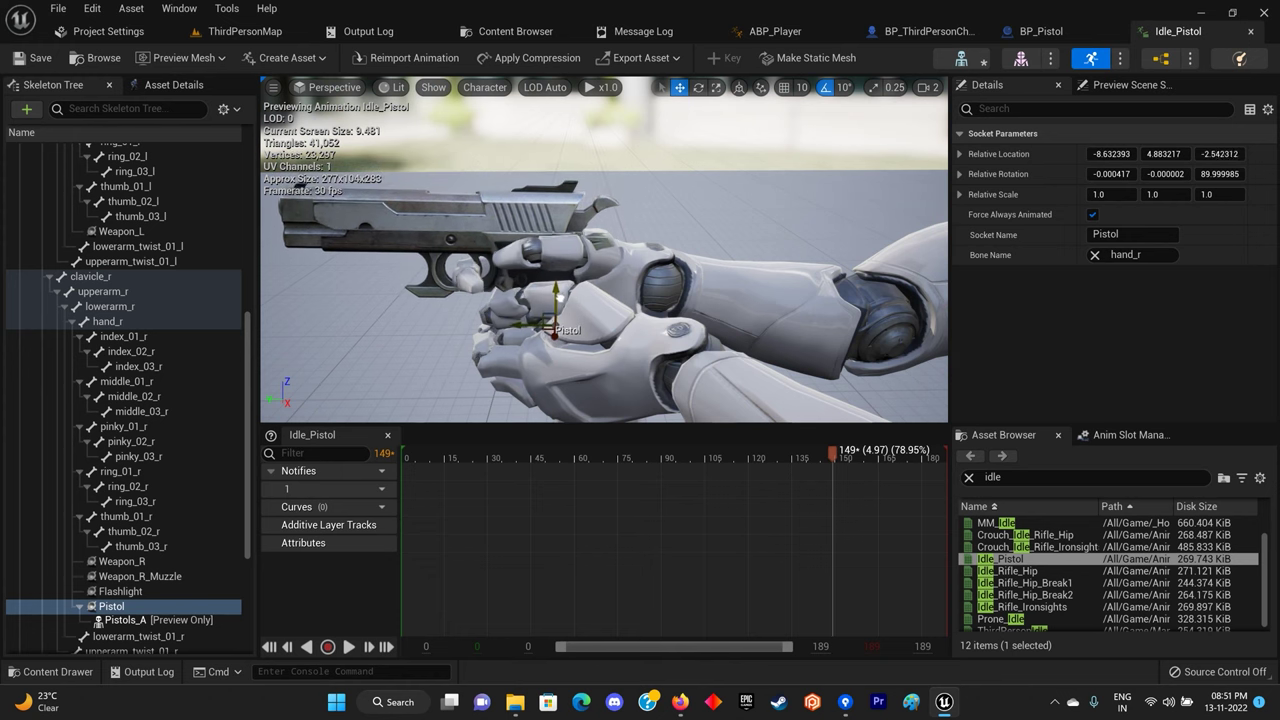
pyautogui.moveTo(544, 328); pyautogui.dragTo(566, 307)
# From behind the mannequin, raise the pistol and shift it further back along X.
pyautogui.moveTo(525, 271); pyautogui.dragTo(525, 271, button='right')
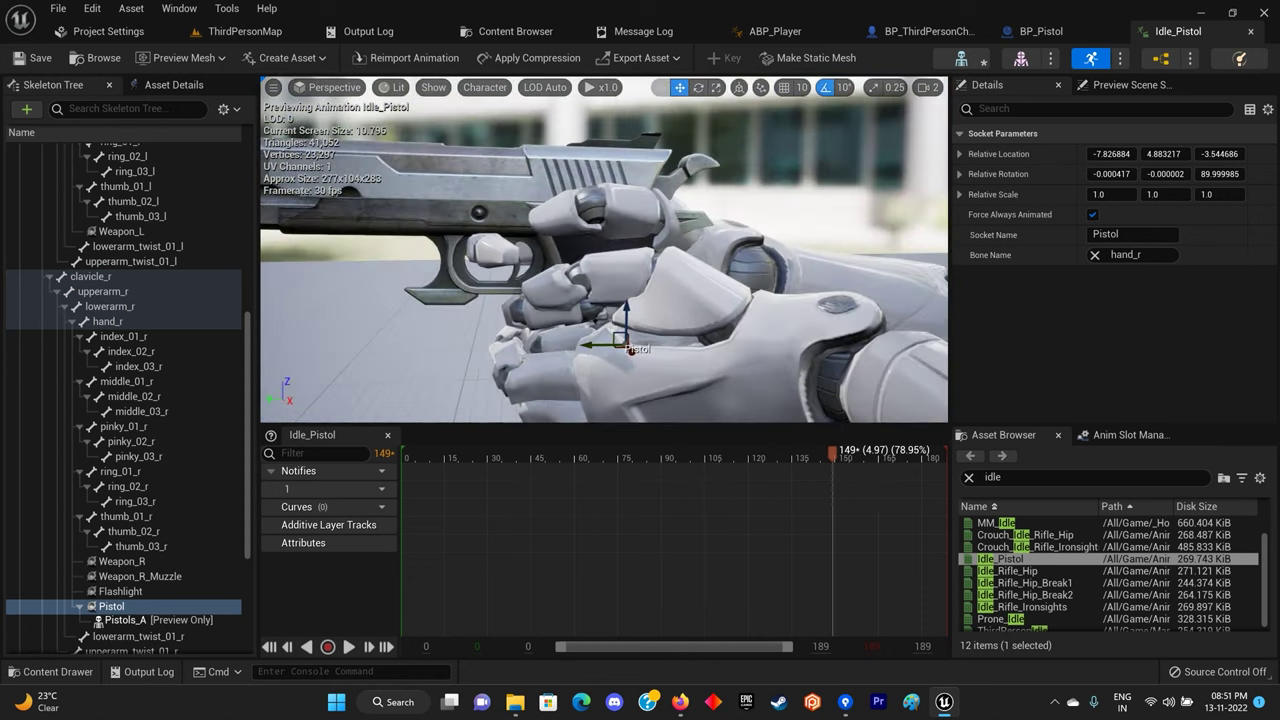
pyautogui.moveTo(634, 344); pyautogui.dragTo(634, 344, button='right')
pyautogui.moveTo(617, 361); pyautogui.dragTo(617, 348)
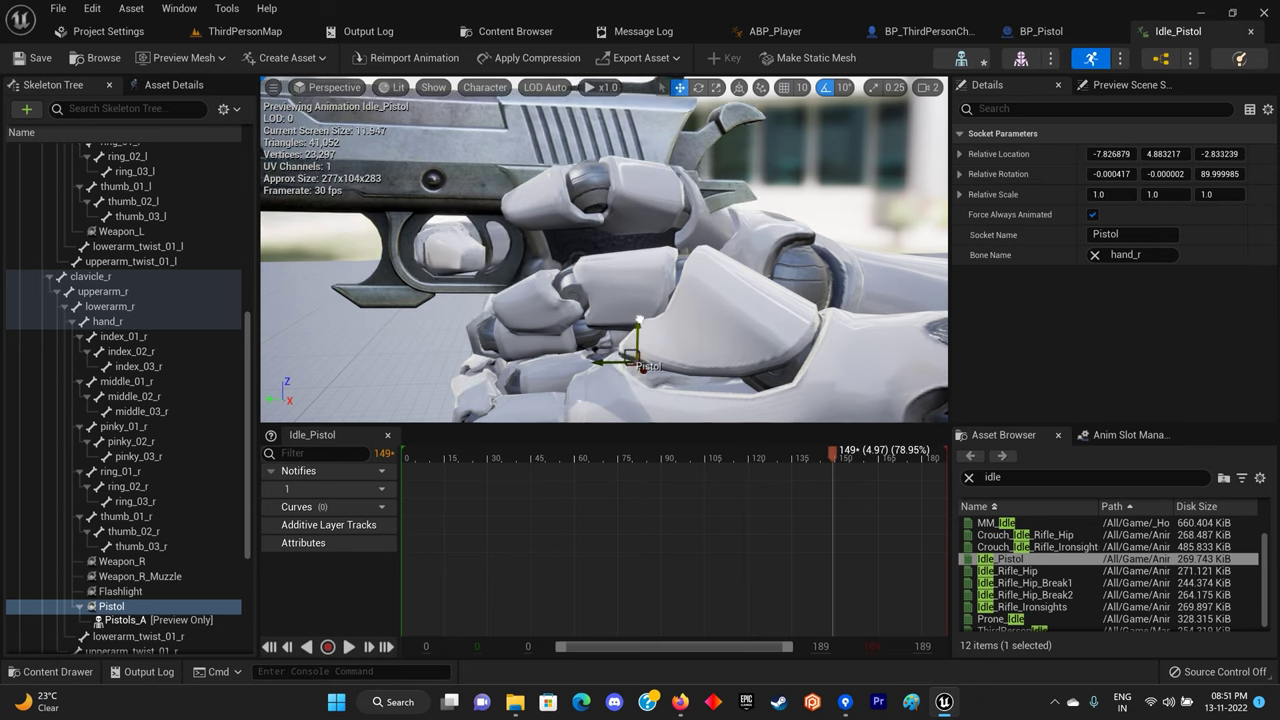
pyautogui.moveTo(610, 358); pyautogui.dragTo(610, 358, button='right')
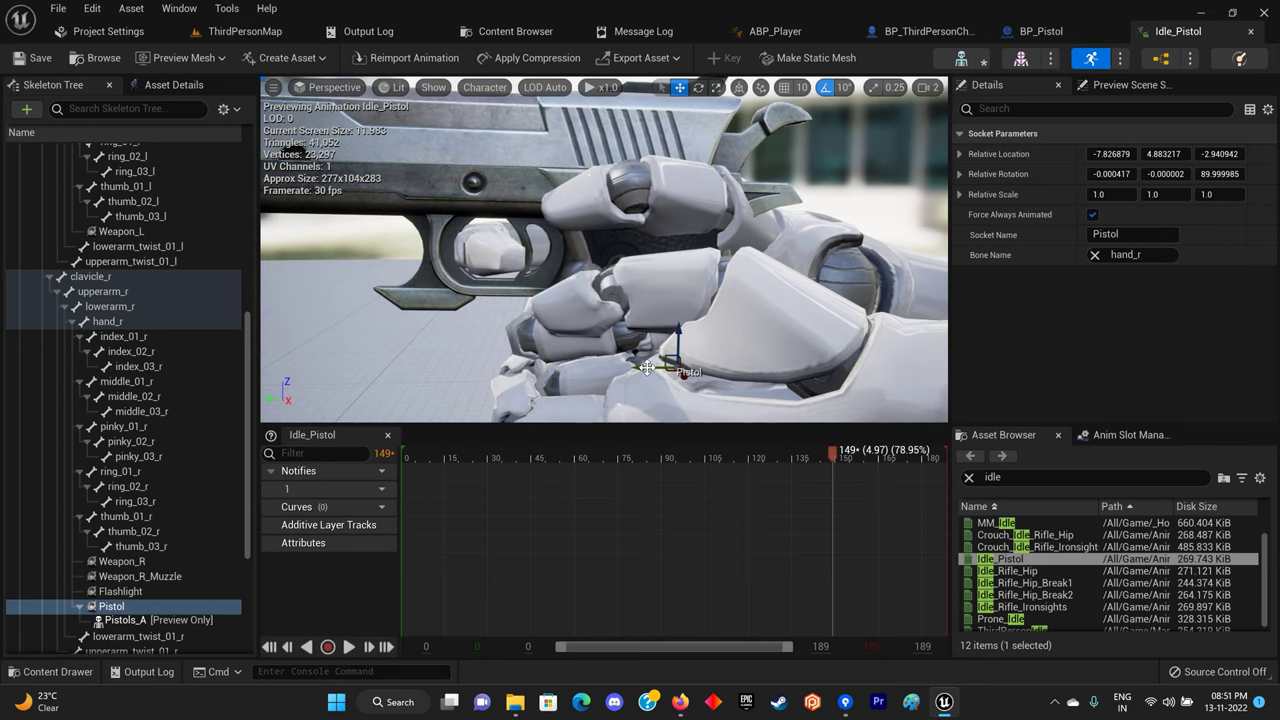
pyautogui.moveTo(647, 368)
pyautogui.mouseDown()
pyautogui.moveTo(633, 368)
pyautogui.moveTo(667, 327)
pyautogui.mouseUp()
pyautogui.moveTo(667, 327); pyautogui.dragTo(660, 346, button='right')
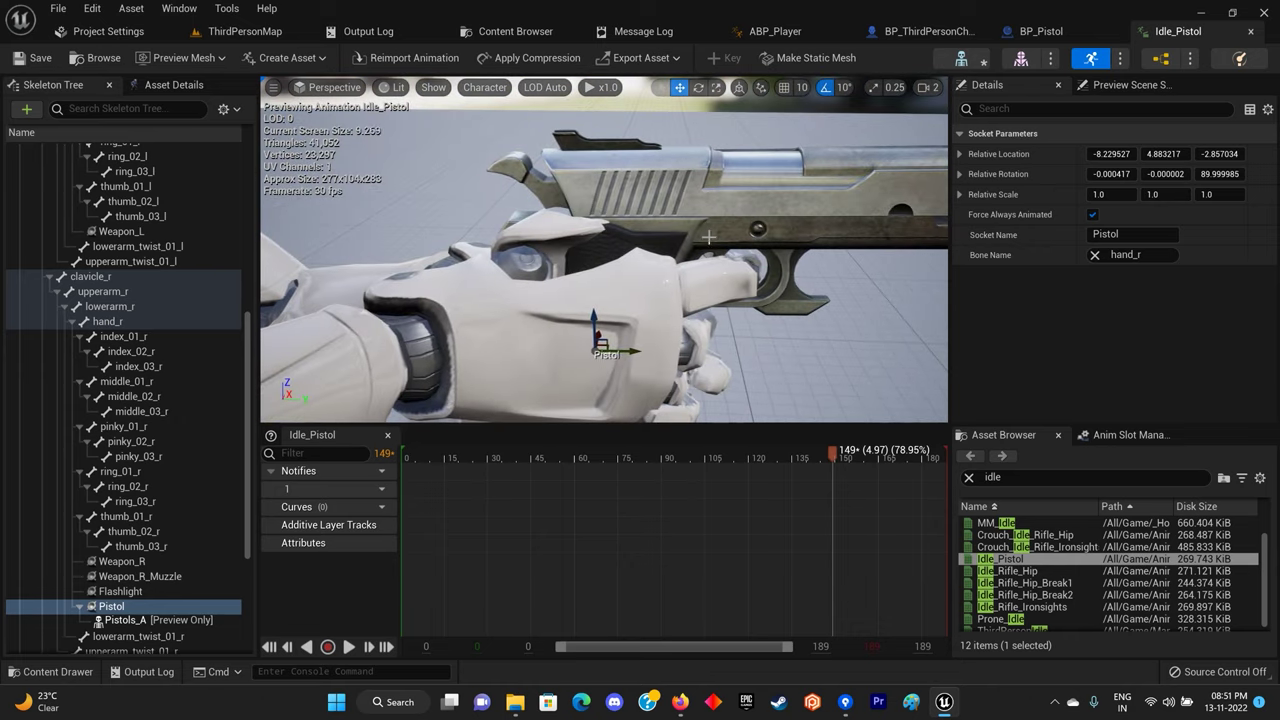
pyautogui.moveTo(648, 354); pyautogui.dragTo(661, 344)
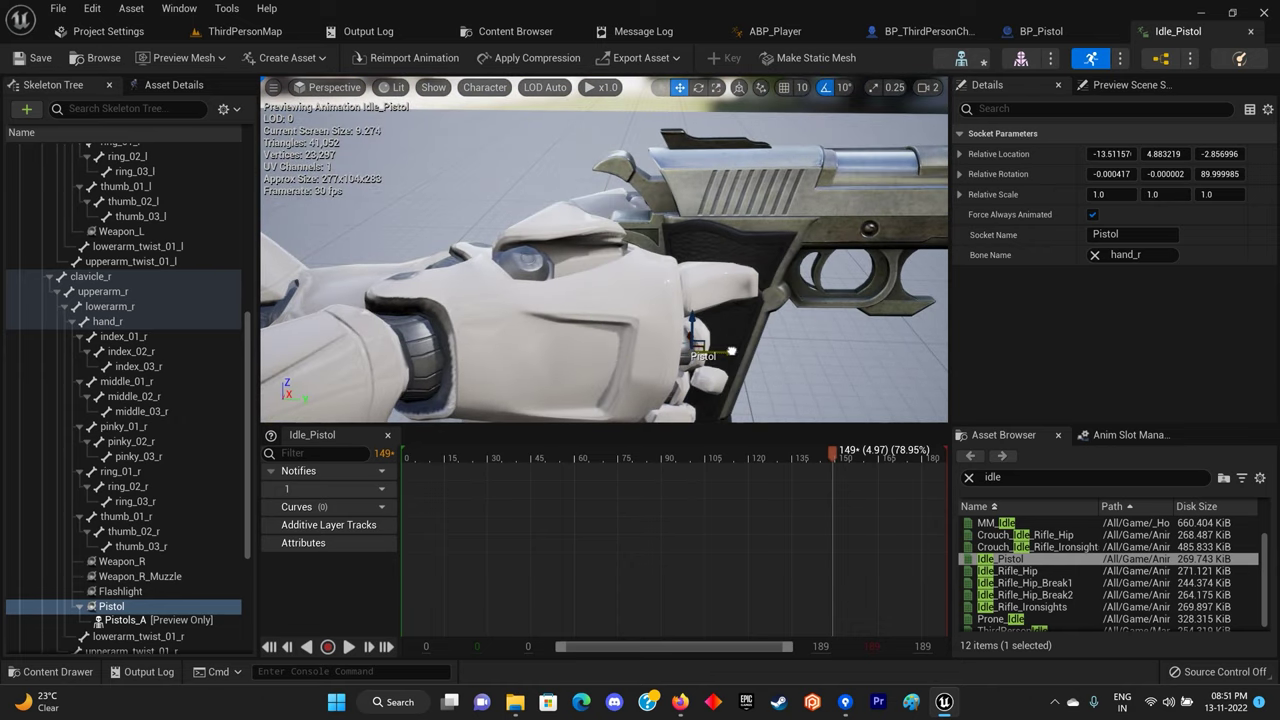
pyautogui.moveTo(660, 346); pyautogui.dragTo(660, 346, button='right')
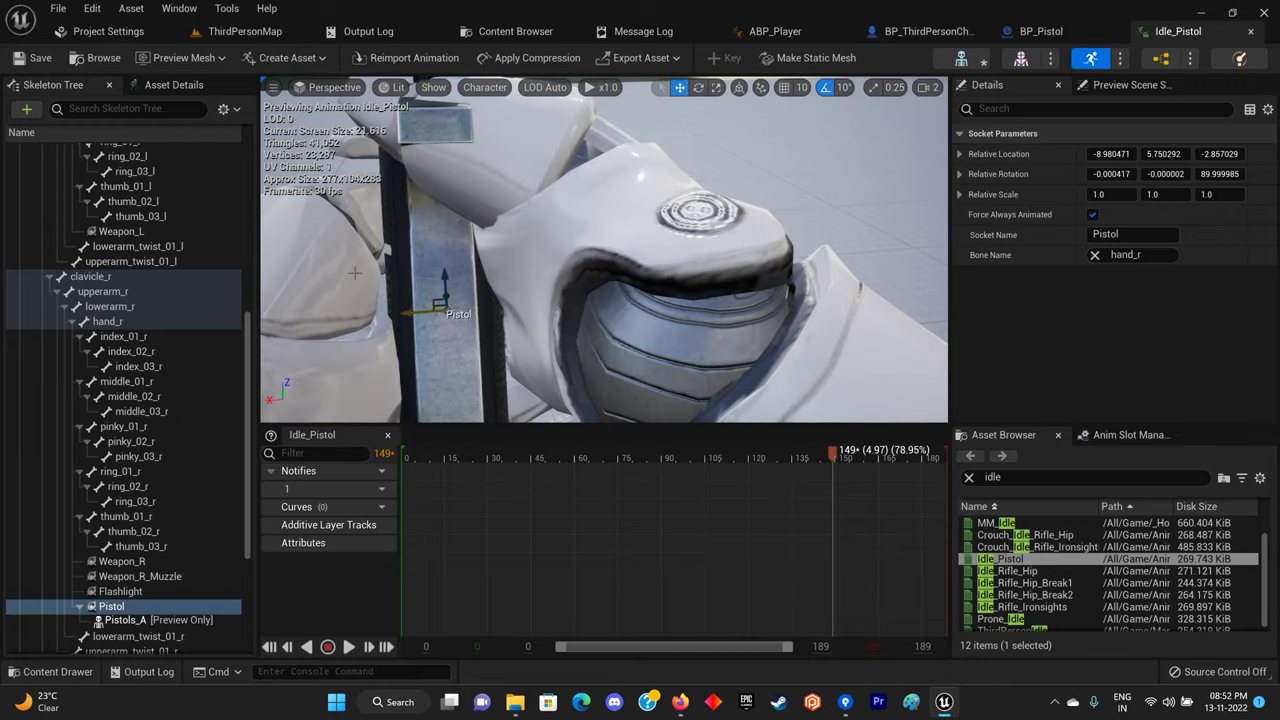
# Lower the pistol into the grip, settling the socket near (-8.08, 5.75, -3.37).
pyautogui.moveTo(388, 300); pyautogui.dragTo(388, 300, button='right')
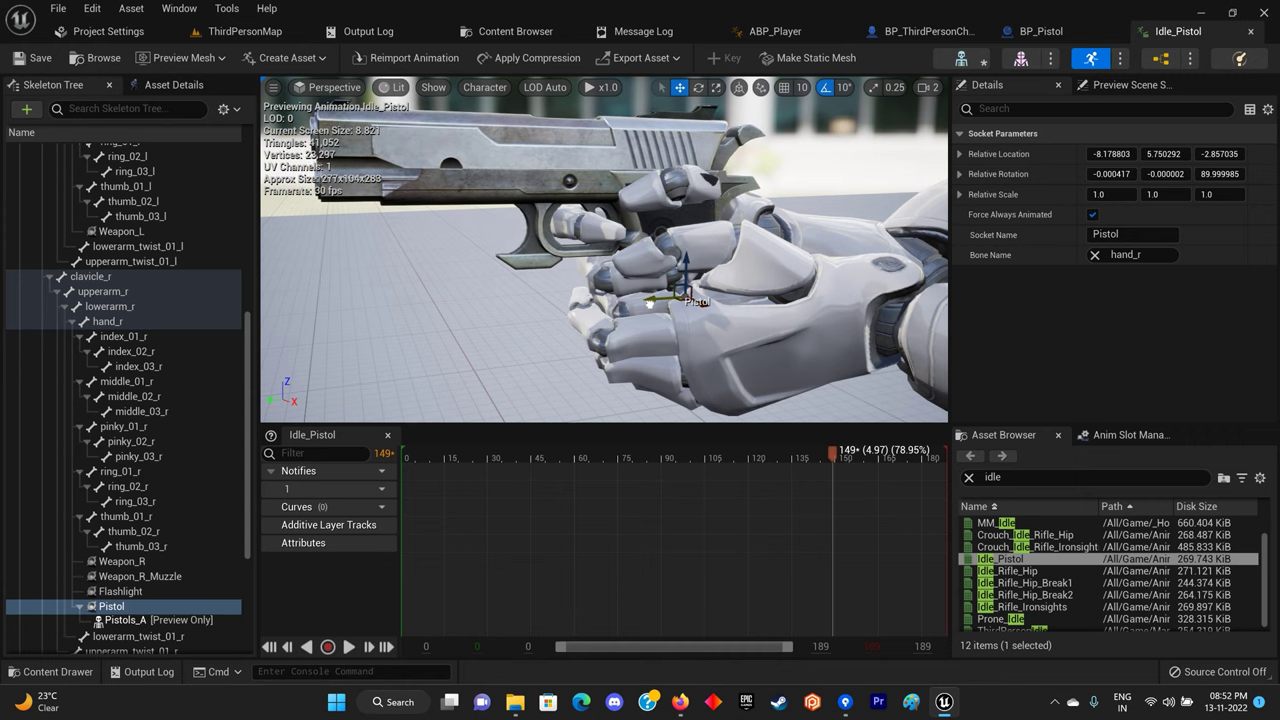
pyautogui.moveTo(646, 305); pyautogui.dragTo(646, 305, button='right')
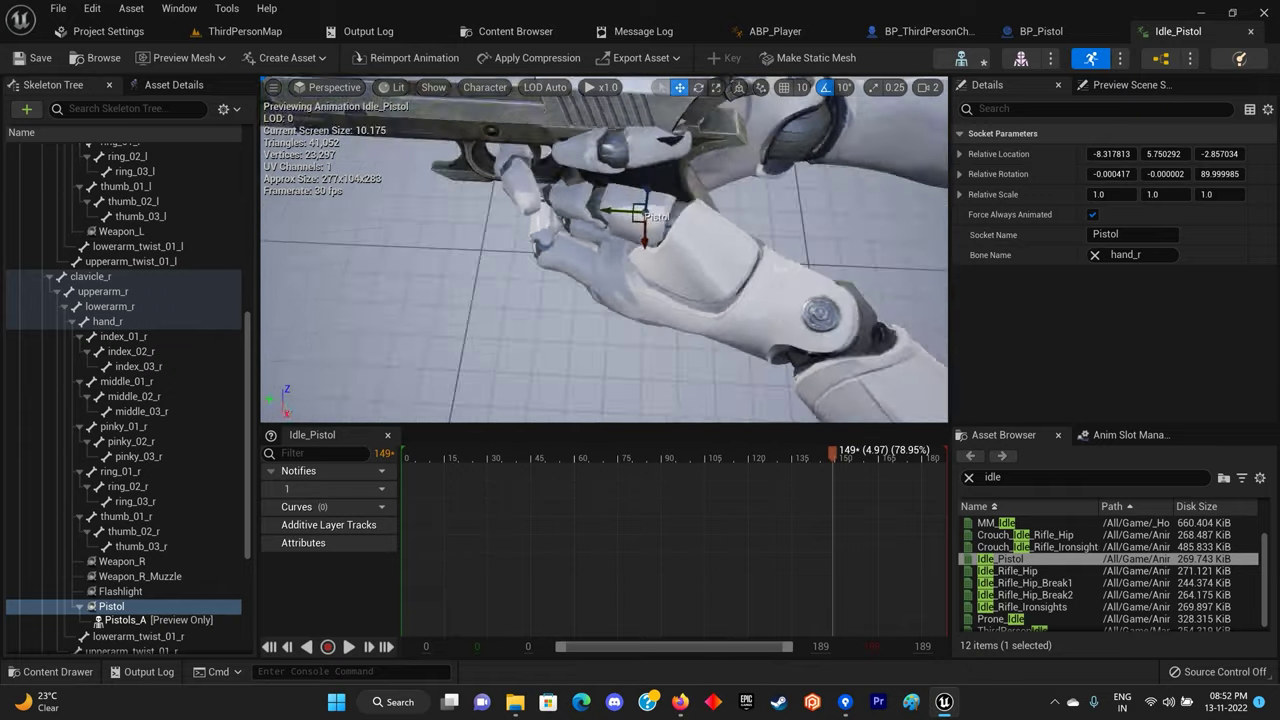
pyautogui.moveTo(537, 331); pyautogui.dragTo(537, 331, button='right')
pyautogui.moveTo(588, 311); pyautogui.dragTo(591, 322)
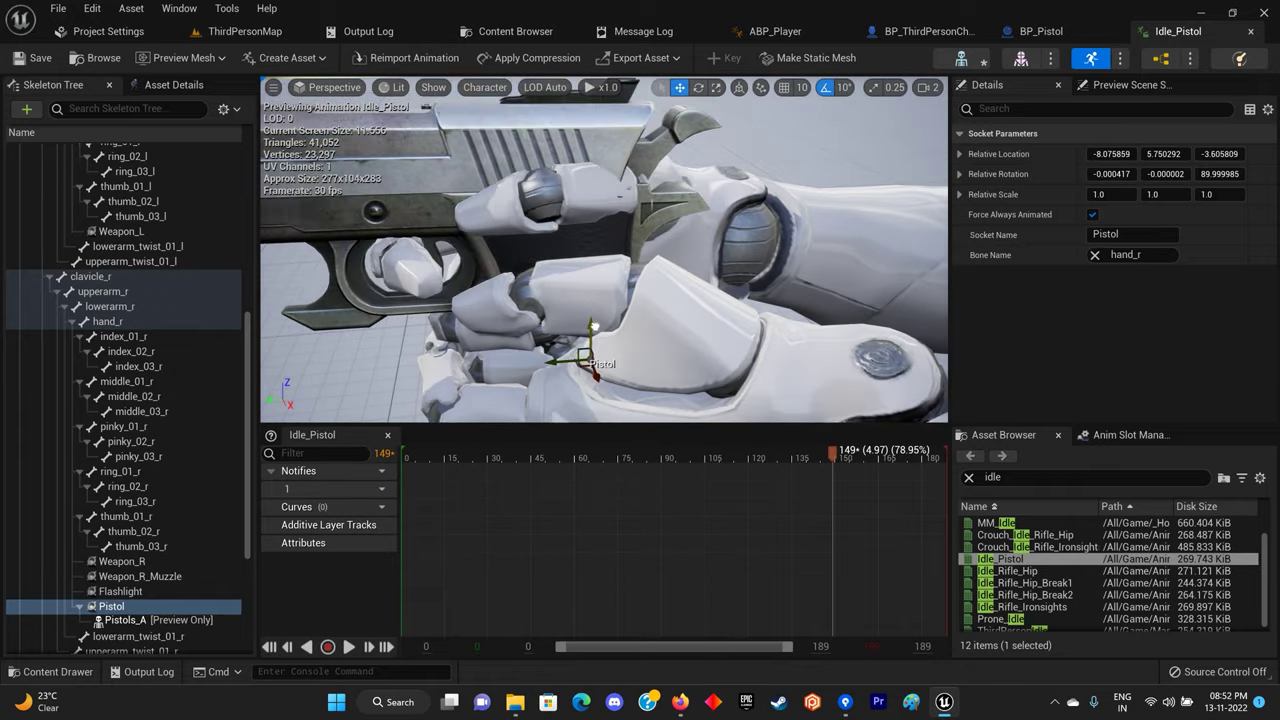
pyautogui.moveTo(591, 322); pyautogui.dragTo(591, 322, button='right')
pyautogui.moveTo(438, 238); pyautogui.dragTo(438, 238, button='right')
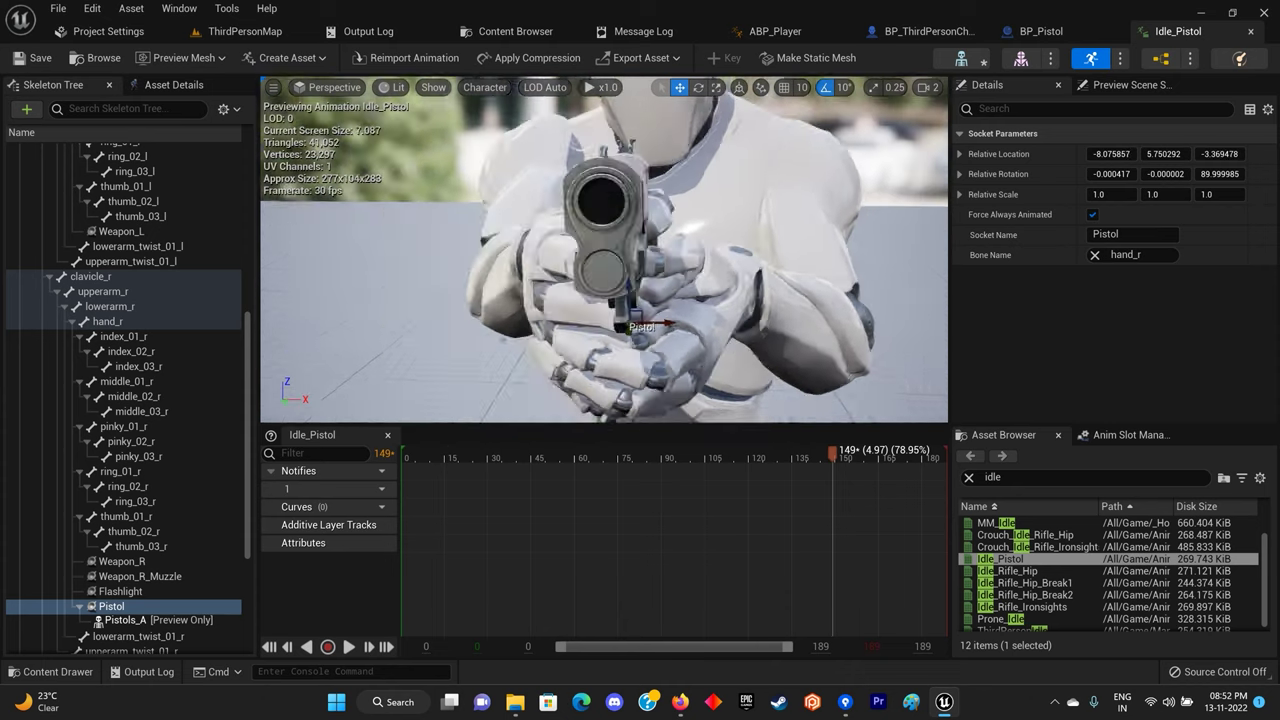
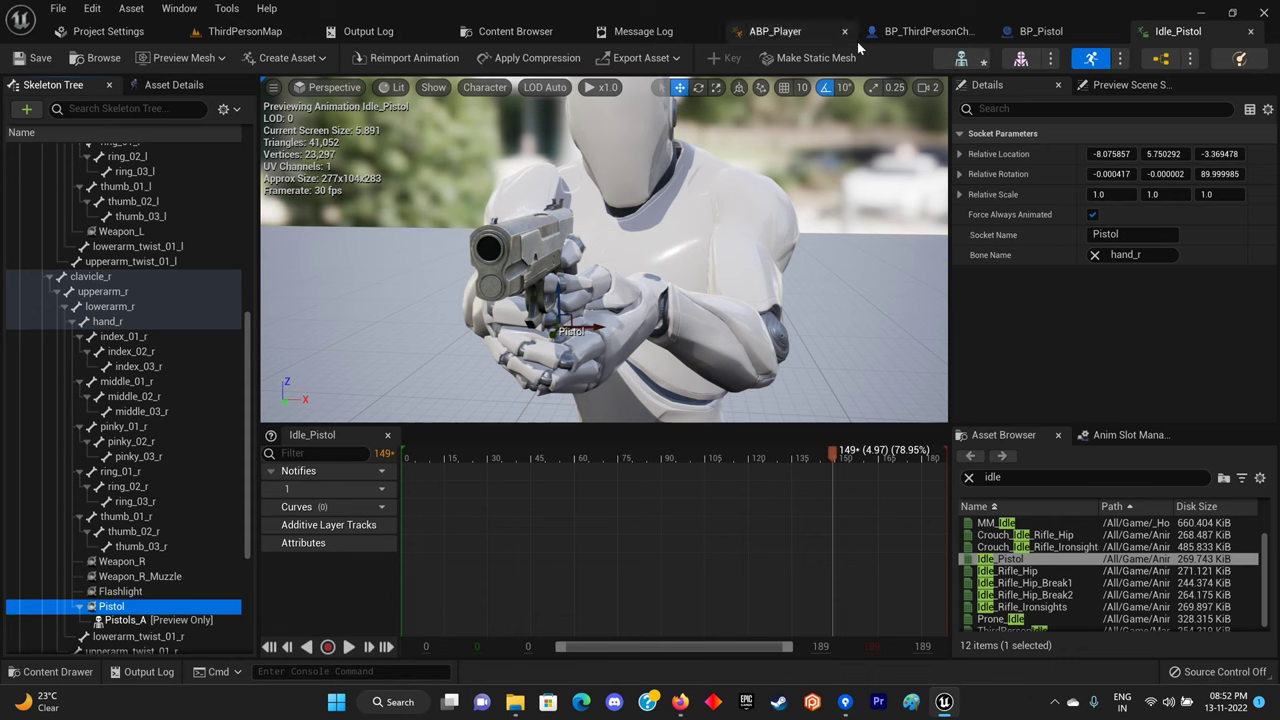
# Switch to BP_ThirdPersonCharacter and bring the Add Inventory Attach Component node into view.
pyautogui.click(1043, 38)
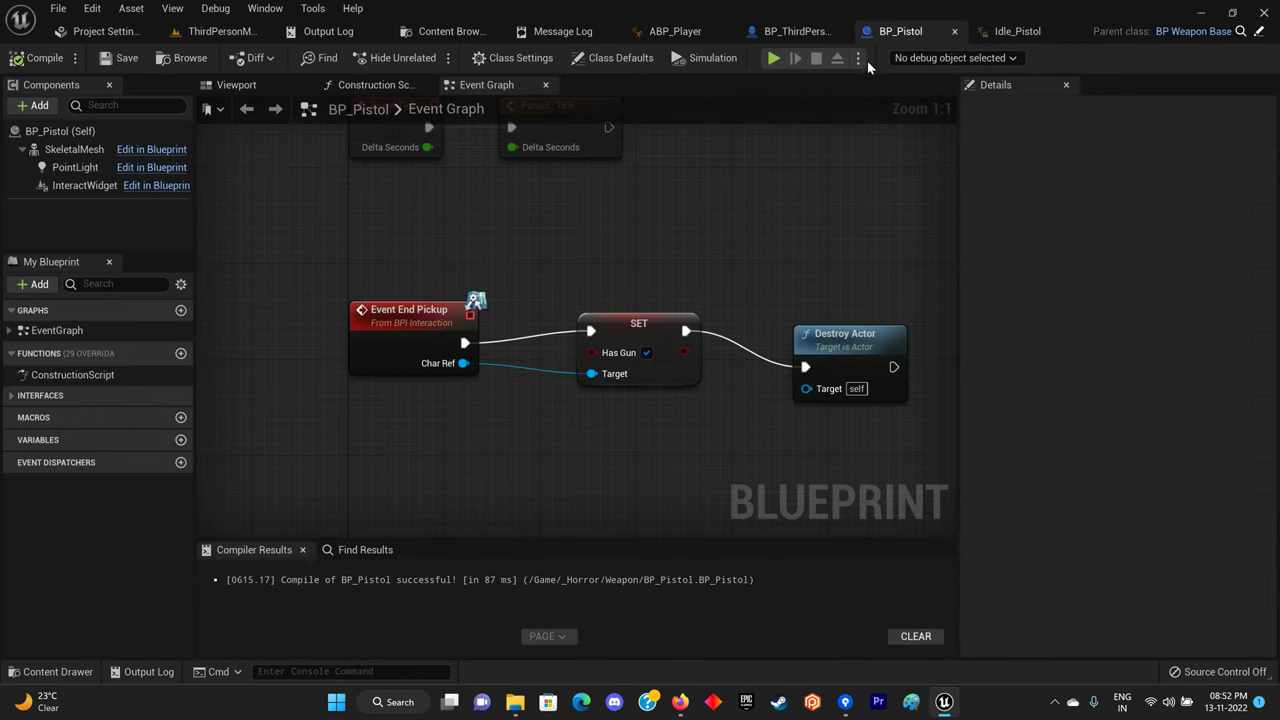
pyautogui.click(797, 31)
pyautogui.moveTo(692, 265)
pyautogui.mouseDown(button='right')
pyautogui.moveTo(767, 250)
pyautogui.moveTo(538, 222)
pyautogui.mouseUp(button='right')
pyautogui.moveTo(519, 216); pyautogui.dragTo(674, 204)
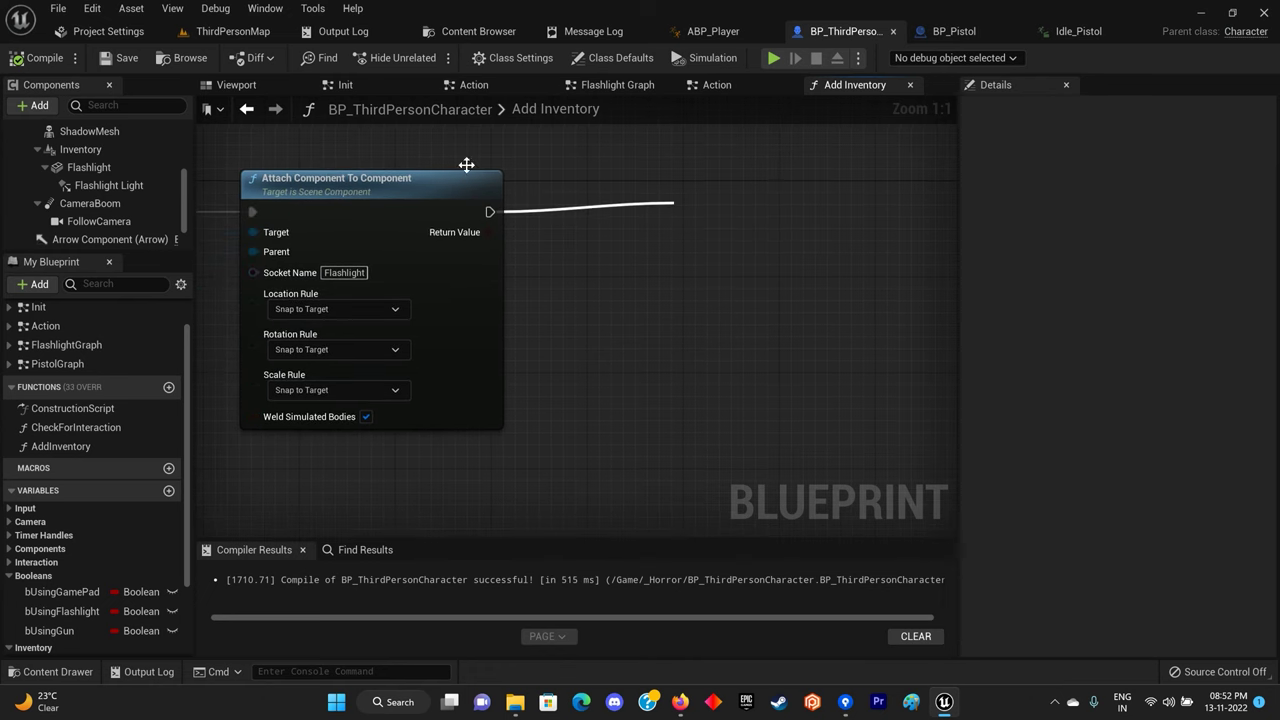
pyautogui.moveTo(341, 165)
pyautogui.mouseDown(button='right')
pyautogui.moveTo(949, 214)
pyautogui.moveTo(340, 197)
pyautogui.mouseUp(button='right')
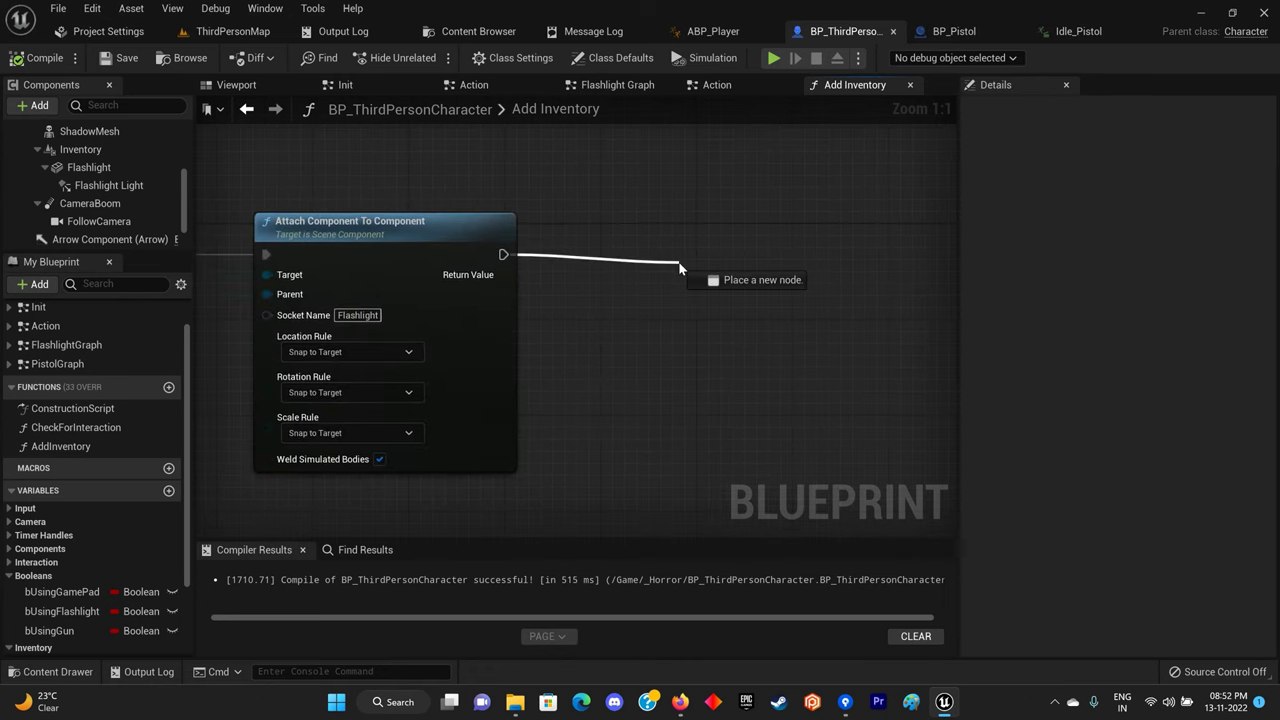
# Add a trial Spawn Actor from Class node after the Attach node, then delete it.
pyautogui.moveTo(678, 261); pyautogui.dragTo(678, 261)
pyautogui.write('a')
pyautogui.press('BackSpace')
pyautogui.write('spawn')
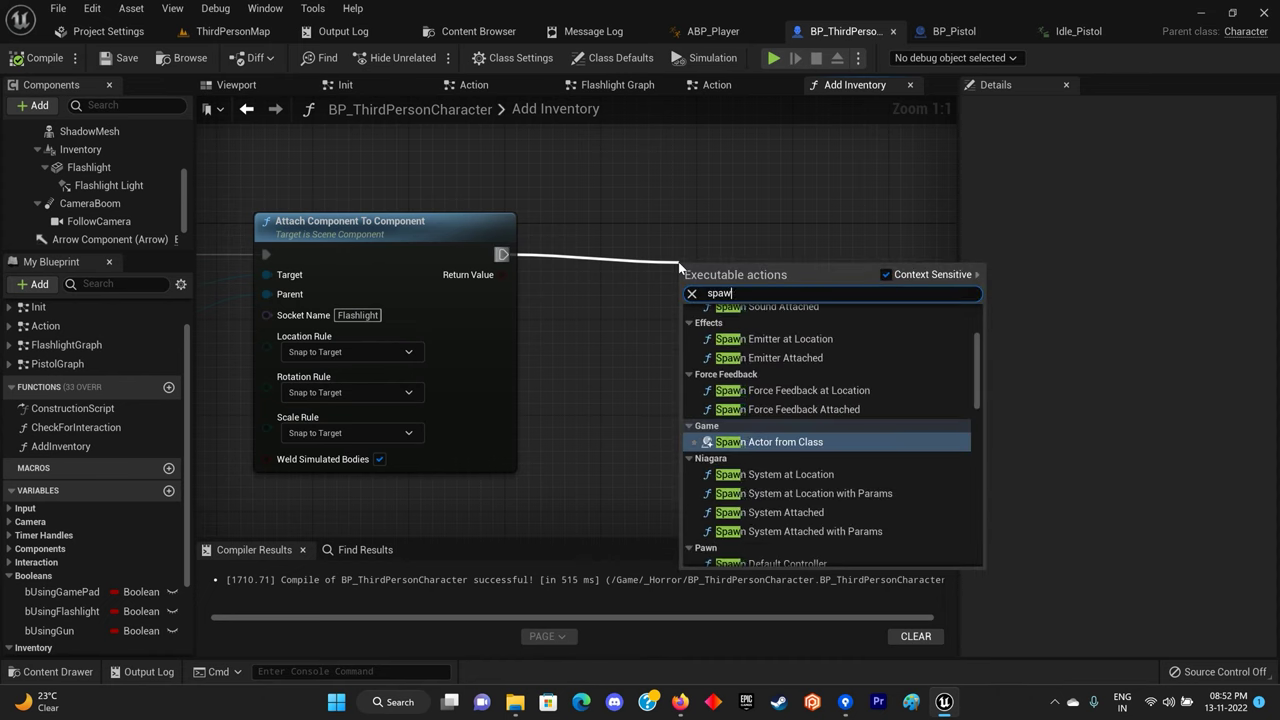
pyautogui.write(' actor')
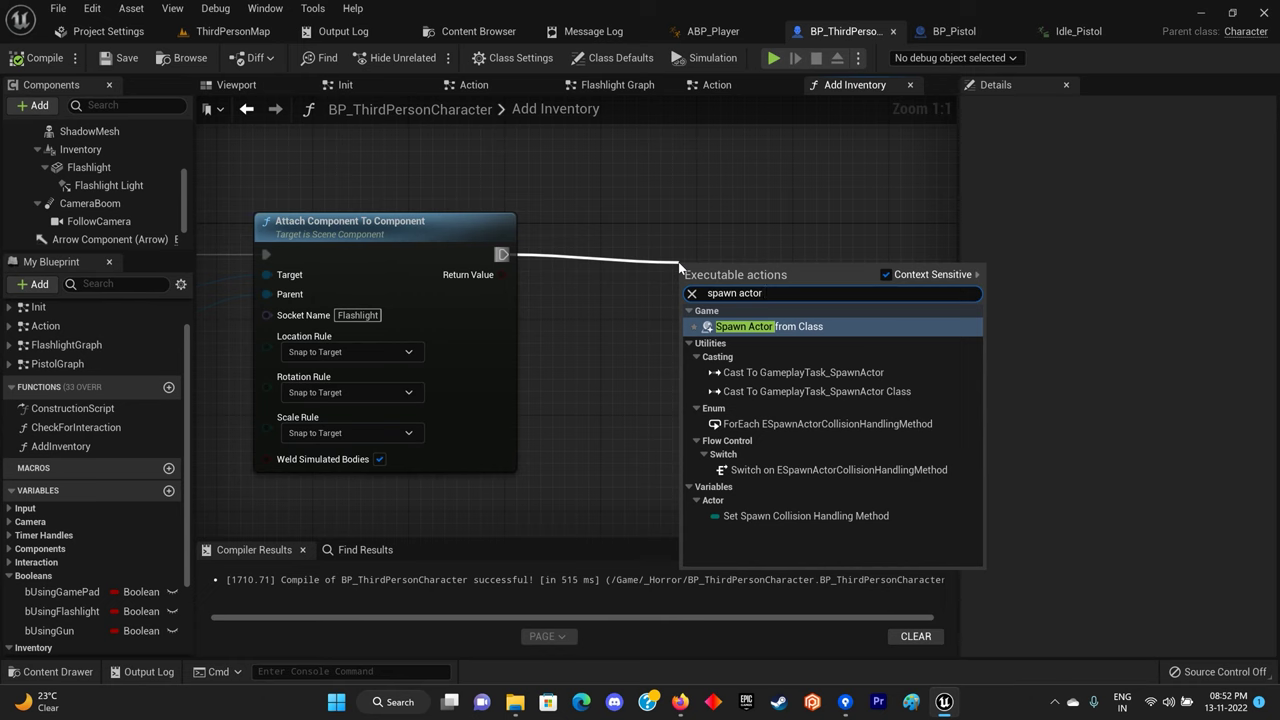
pyautogui.press('Return')
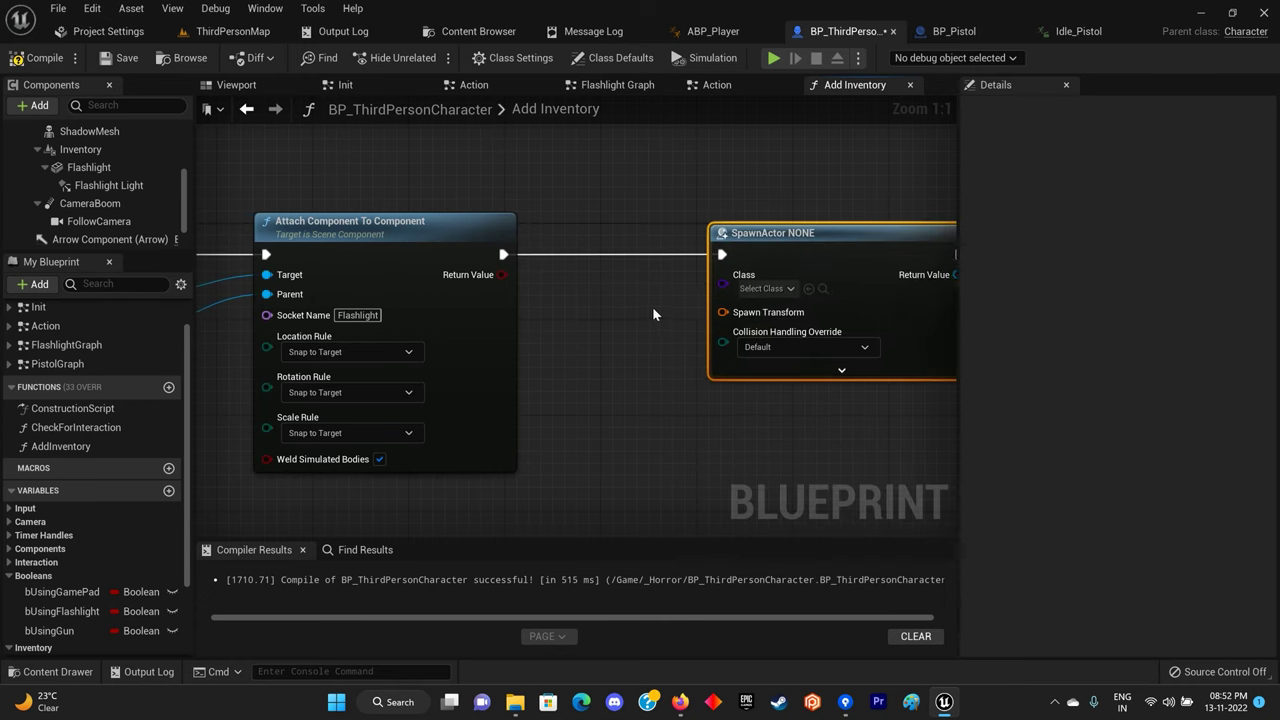
pyautogui.scroll(-1, 563, 302)
pyautogui.scroll(-1, 564, 305)
pyautogui.moveTo(564, 305); pyautogui.dragTo(608, 308, button='right')
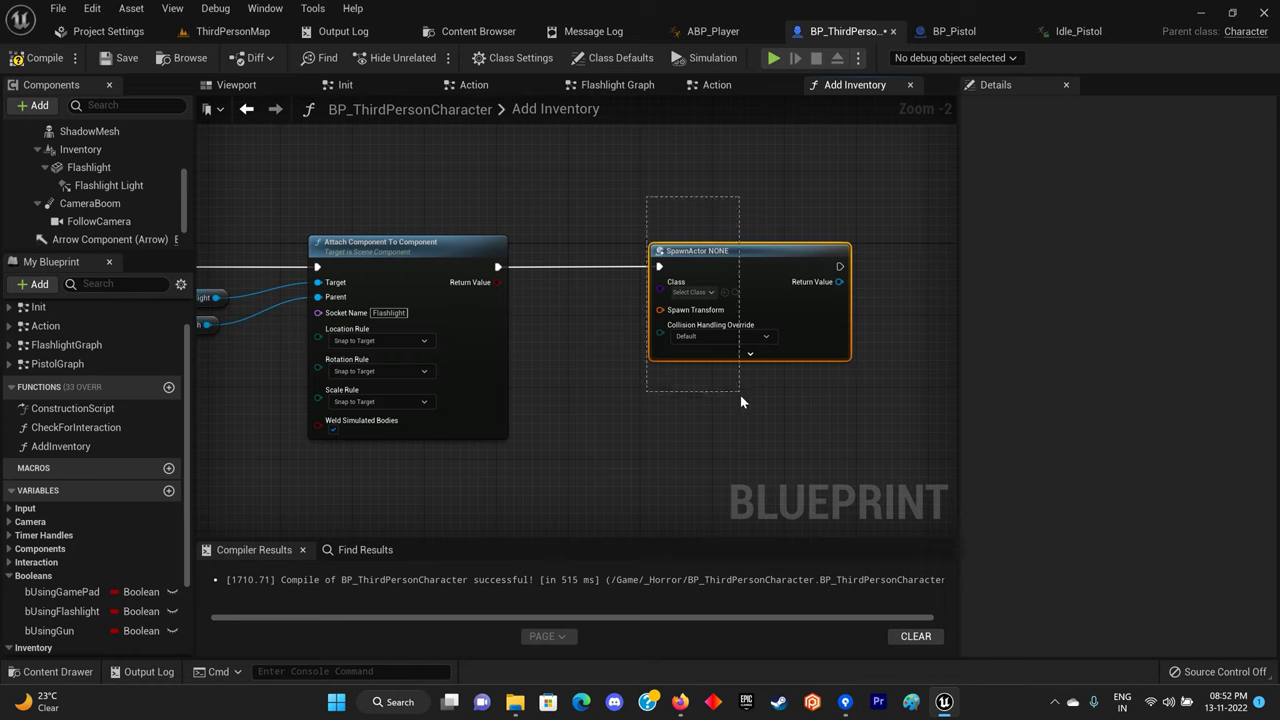
pyautogui.press('Delete')
# Add a Skeletal Mesh component and parent it into the Inventory group beside Flashlight.
pyautogui.click(31, 105)
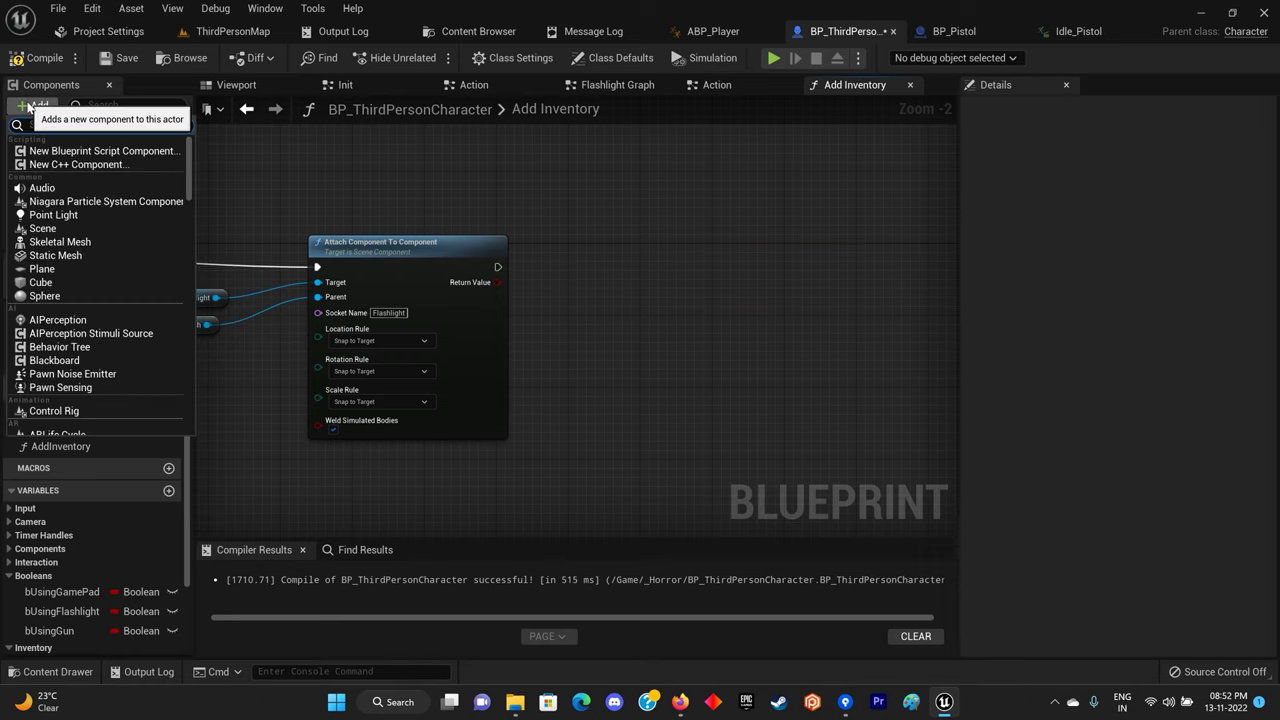
pyautogui.click(60, 241)
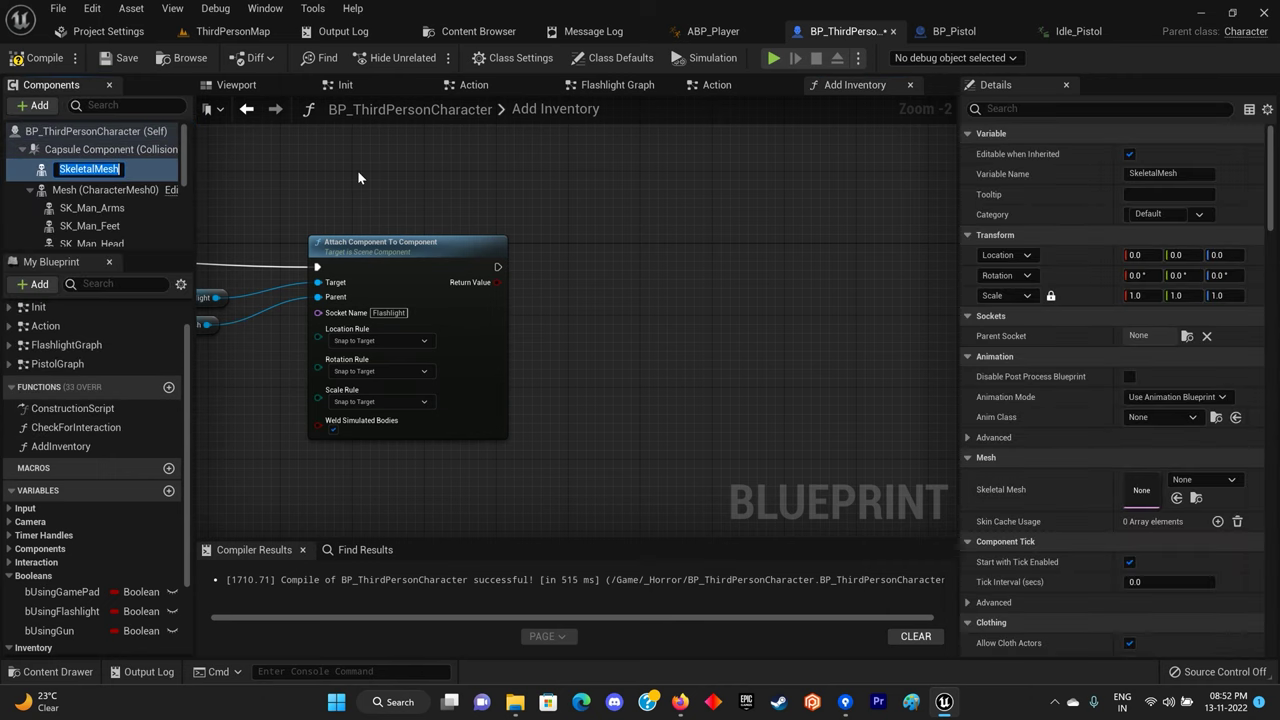
pyautogui.press('Return')
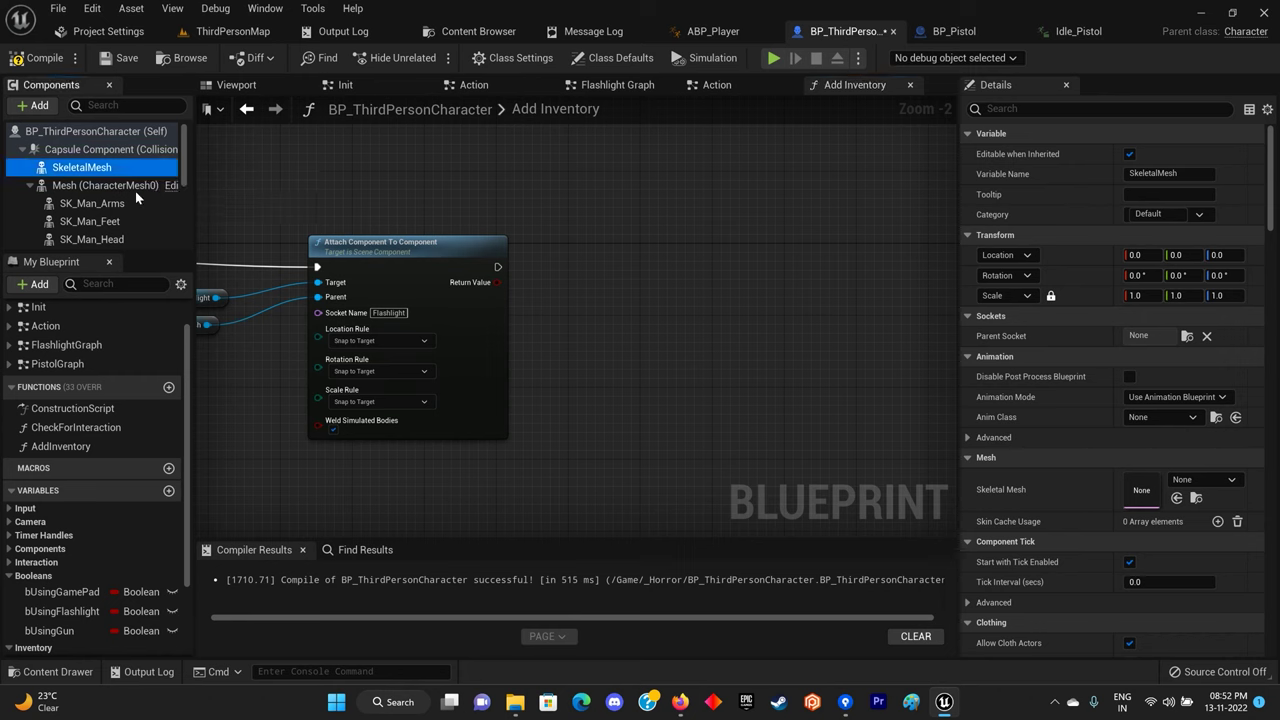
pyautogui.moveTo(136, 195); pyautogui.dragTo(108, 199)
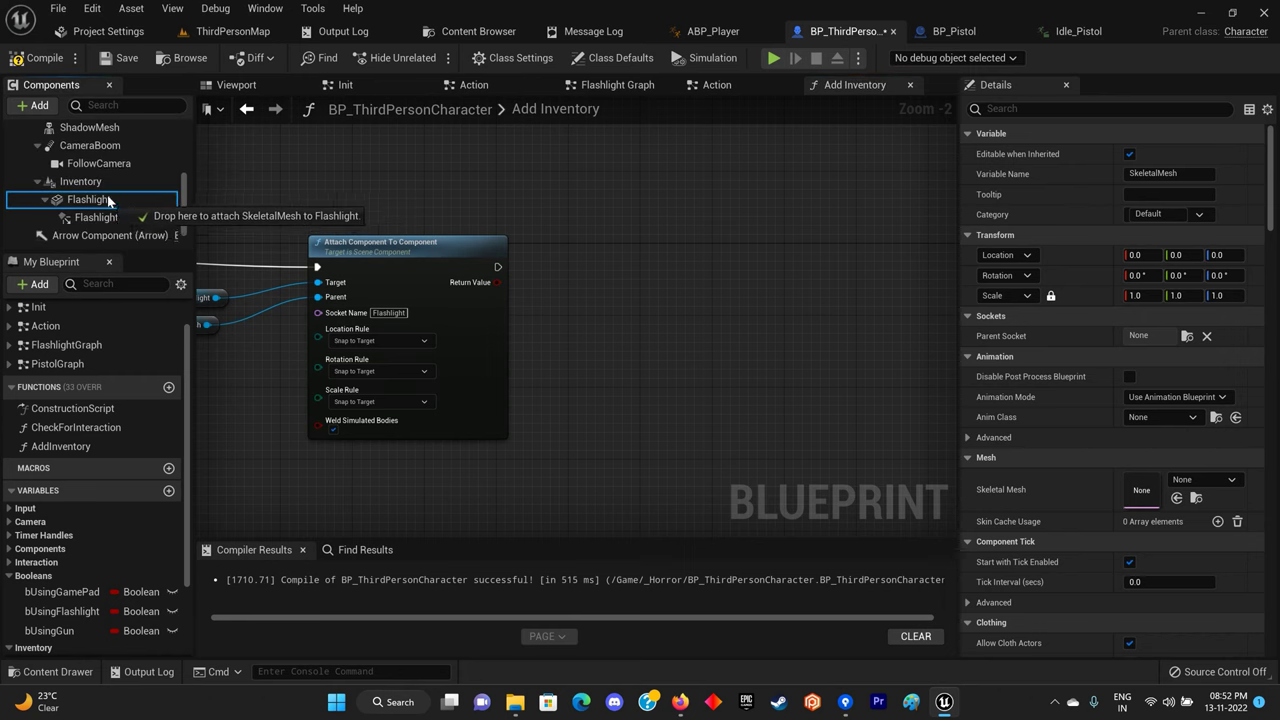
pyautogui.moveTo(108, 199); pyautogui.dragTo(106, 201)
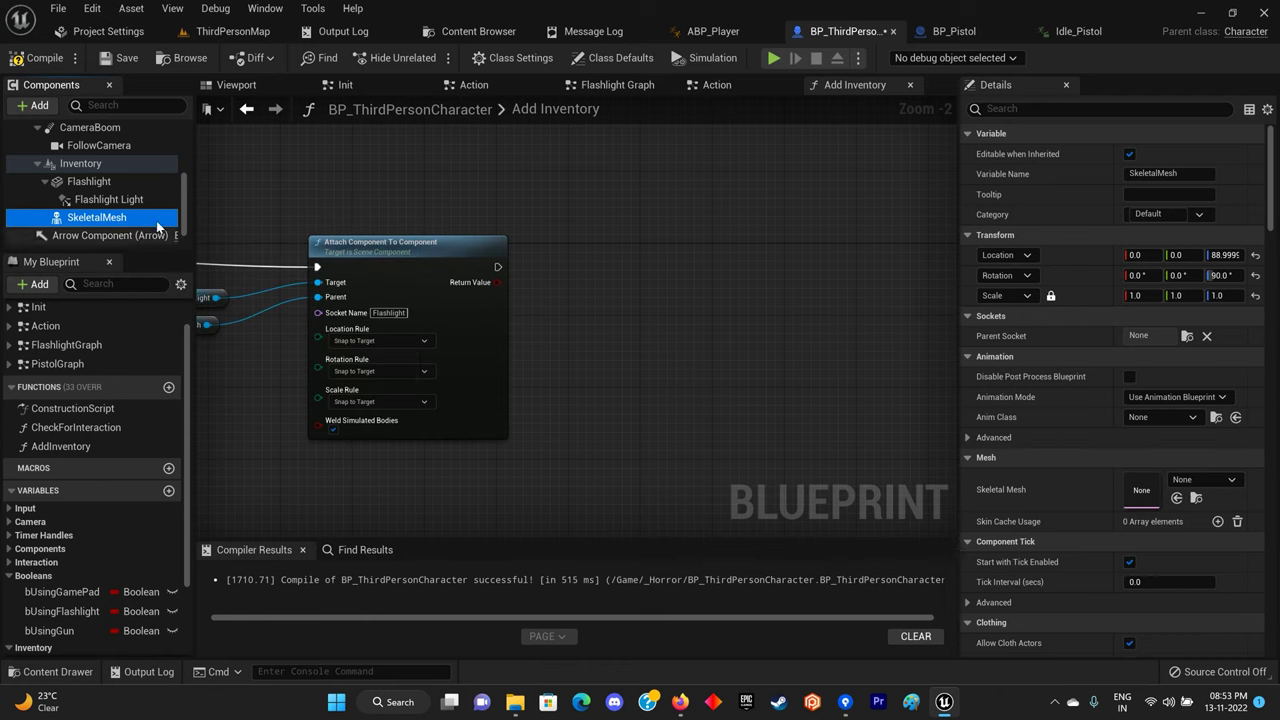
# Rename the skeletal mesh to Gun, enable Hidden in Game, and compile the blueprint.
pyautogui.click(133, 219)
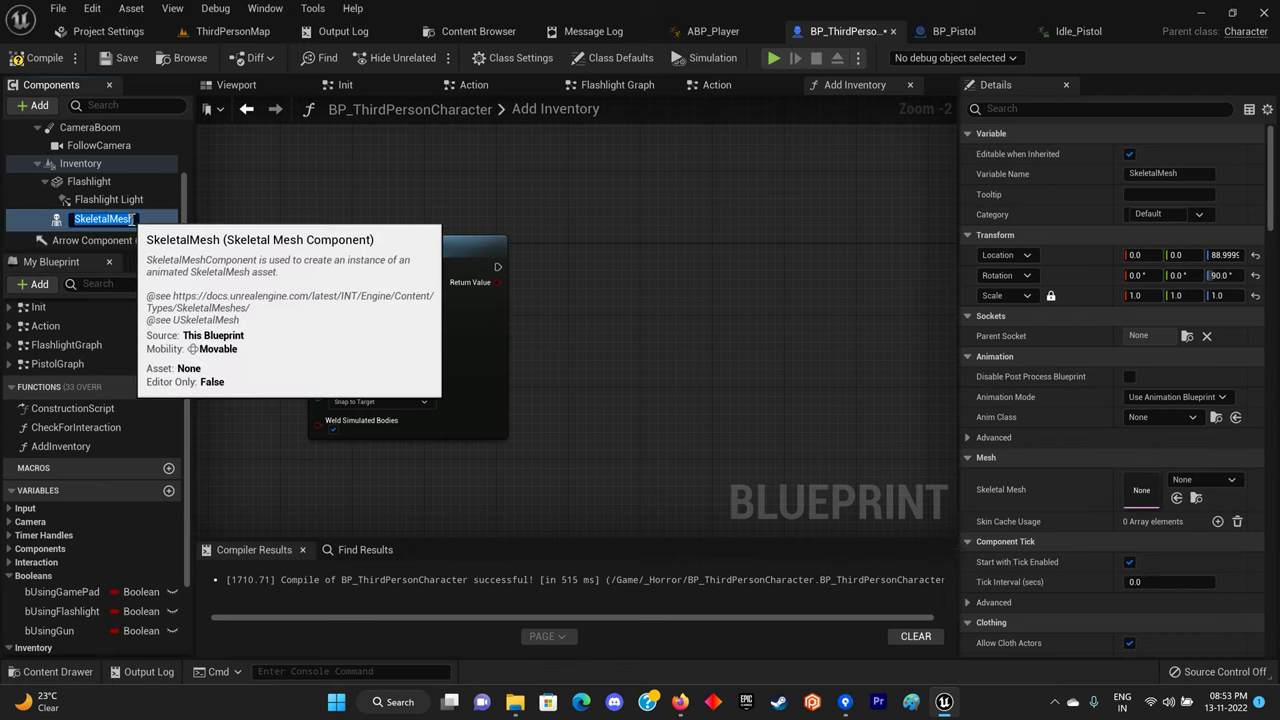
pyautogui.write('Gun')
pyautogui.press('Return')
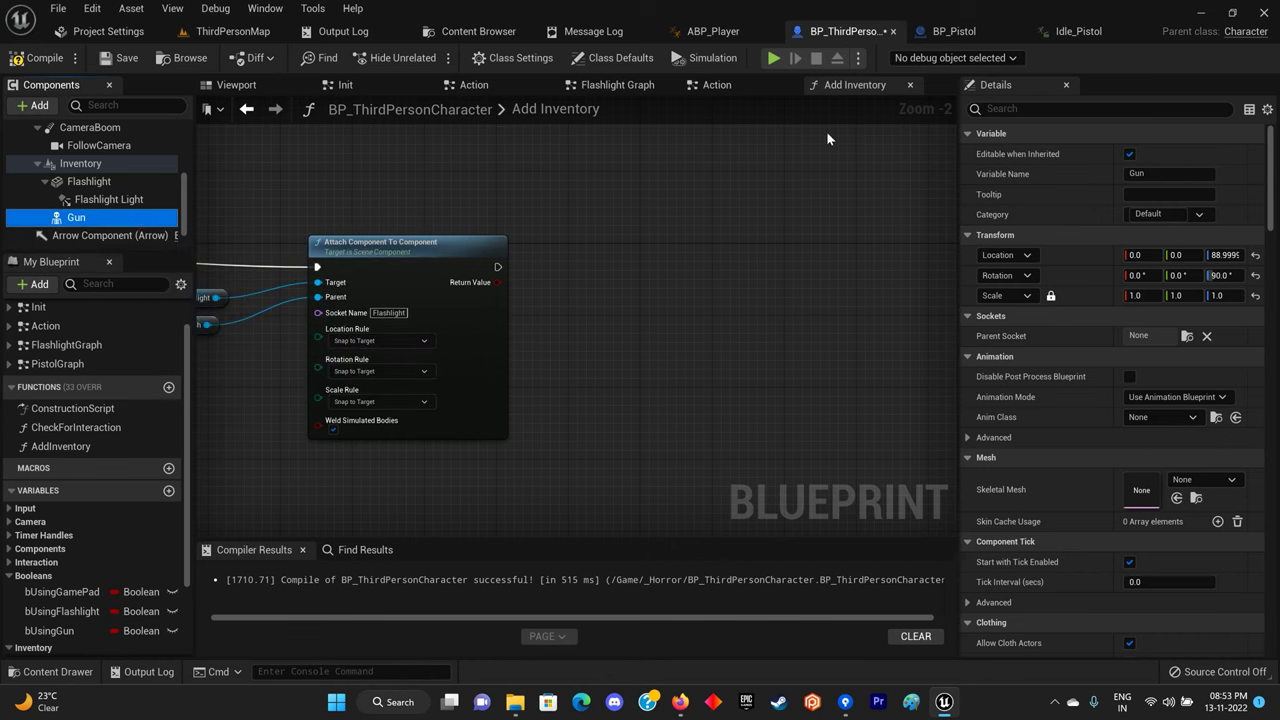
pyautogui.write('hi')
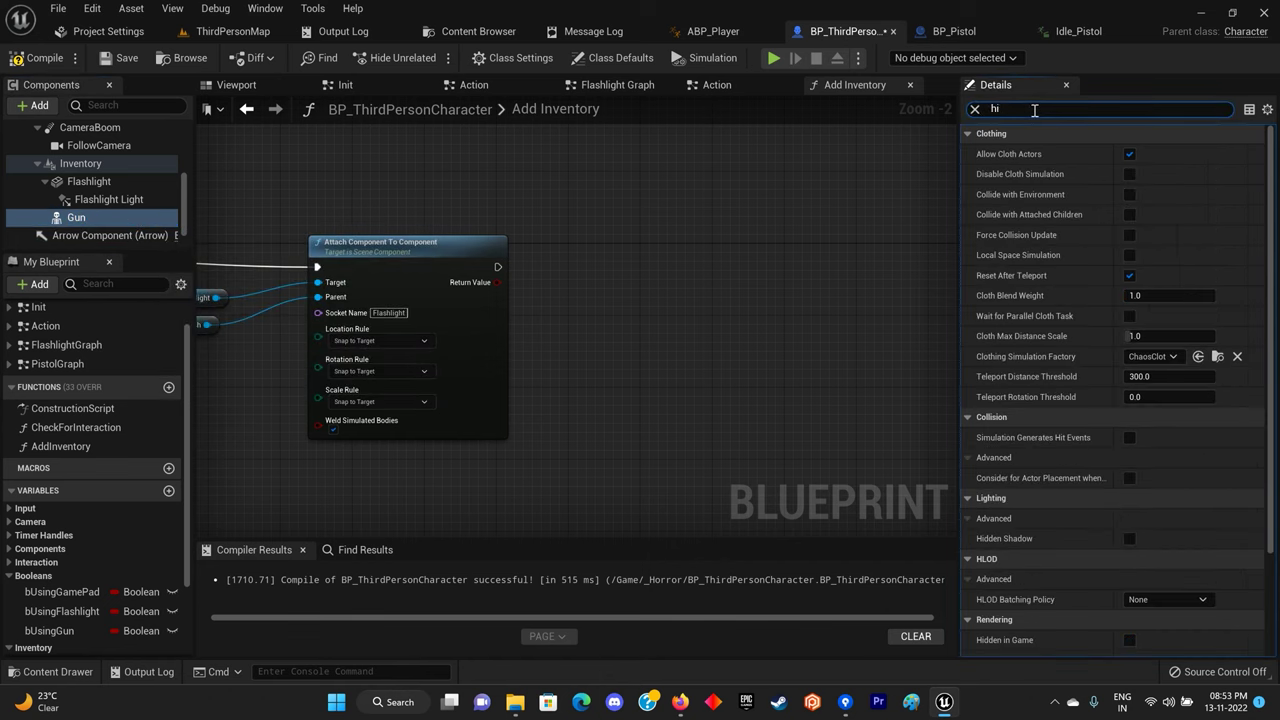
pyautogui.click(1129, 276)
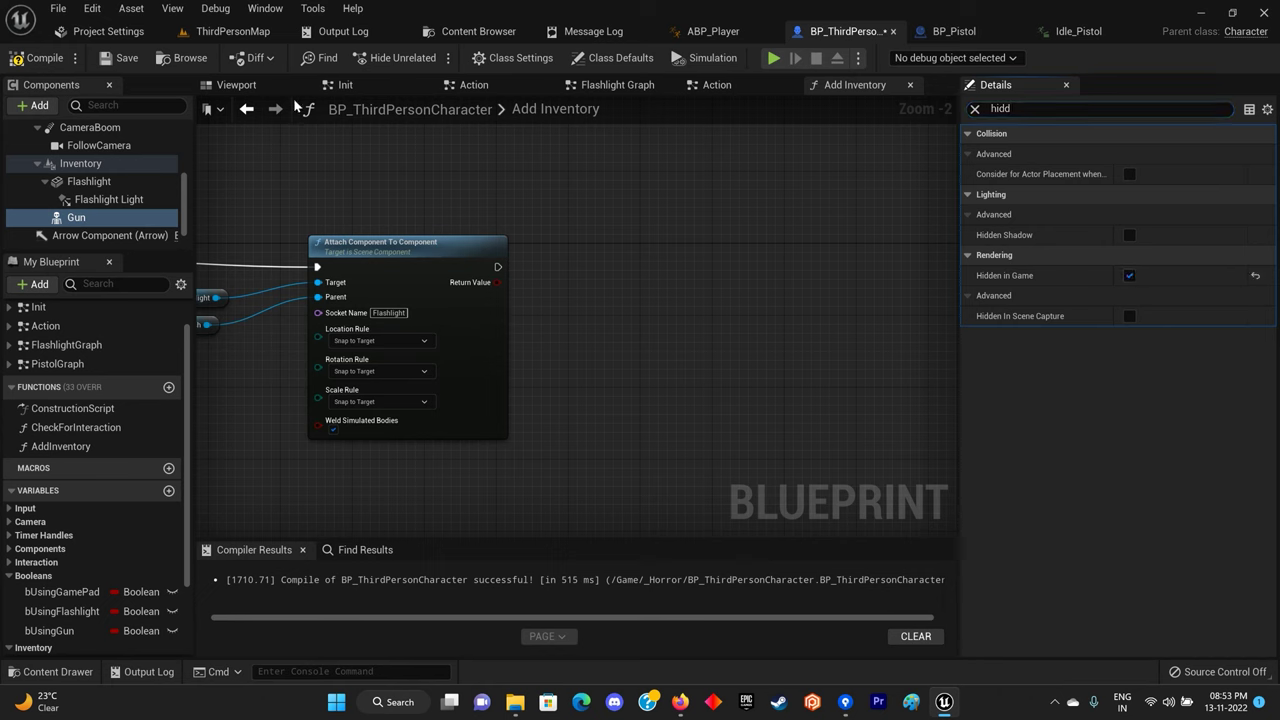
pyautogui.click(47, 62)
pyautogui.click(108, 200)
pyautogui.click(100, 217)
pyautogui.click(977, 109)
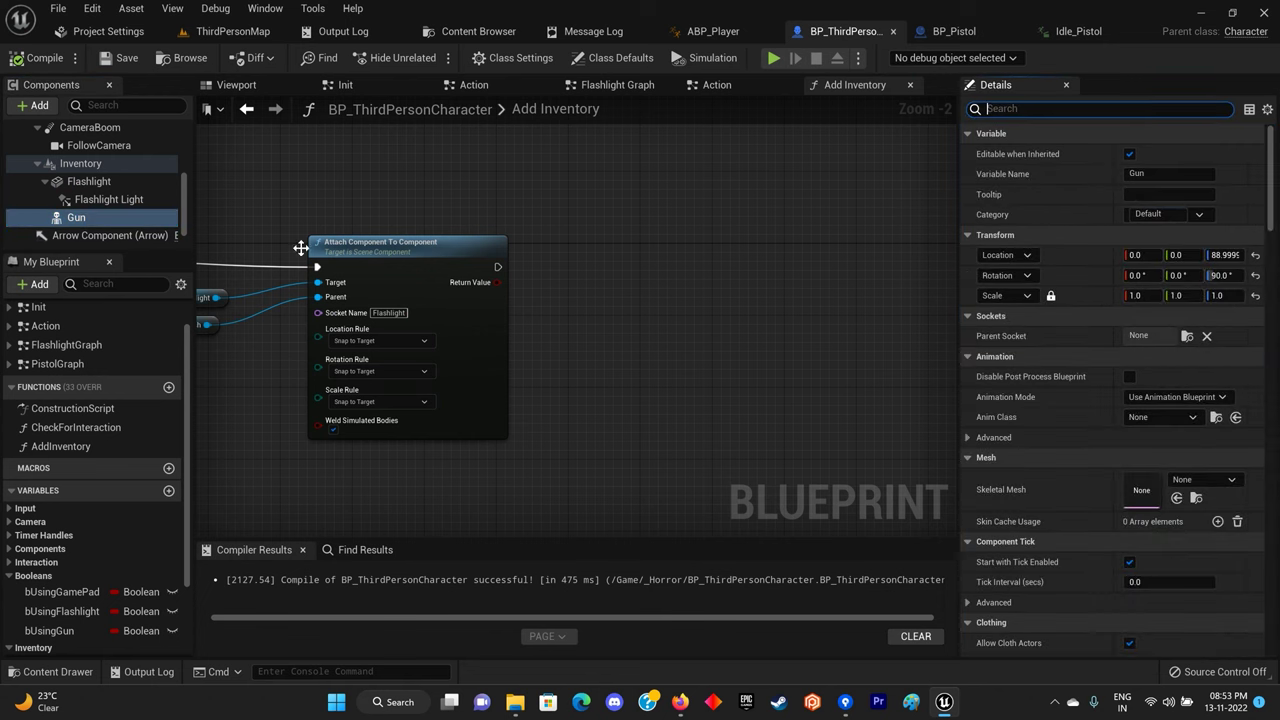
# Place a Gun reference, duplicate the Attach Component node, and wire Gun into its Target.
pyautogui.moveTo(318, 249); pyautogui.dragTo(585, 278)
pyautogui.moveTo(44, 224); pyautogui.dragTo(600, 315)
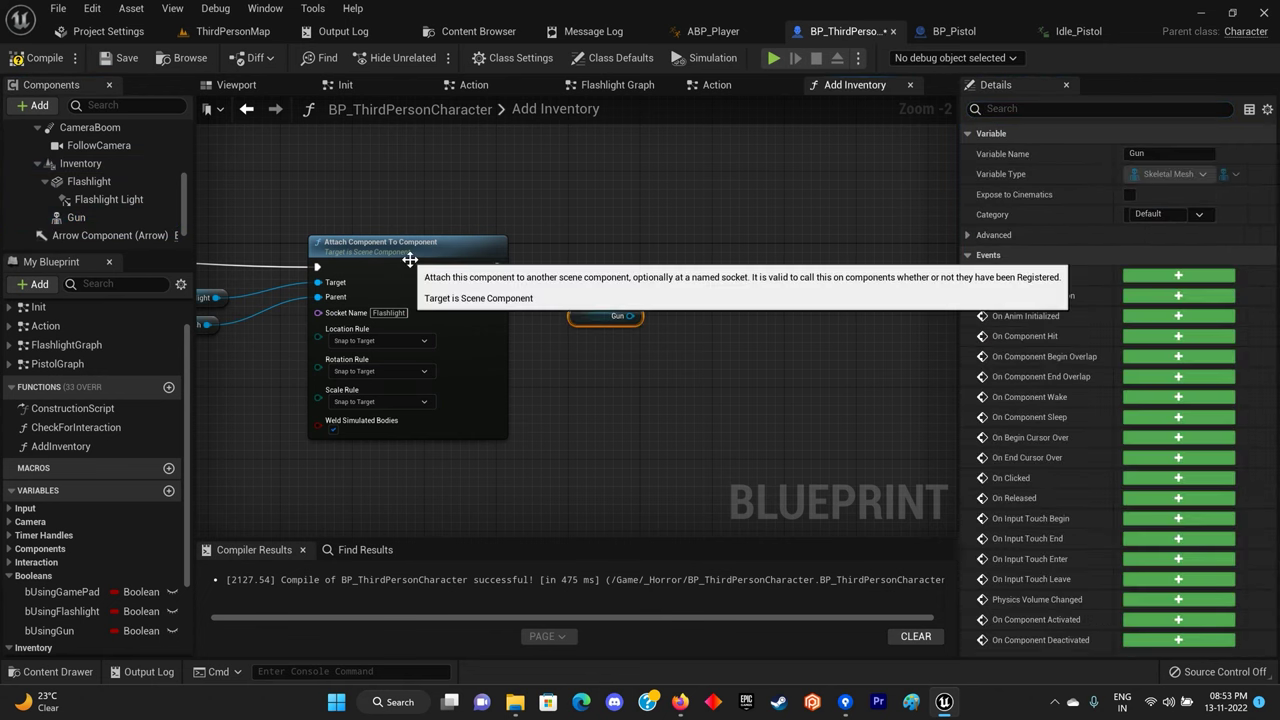
pyautogui.click(410, 265)
pyautogui.hotkey('ctrl', 'c')
pyautogui.hotkey('ctrl', 'v')
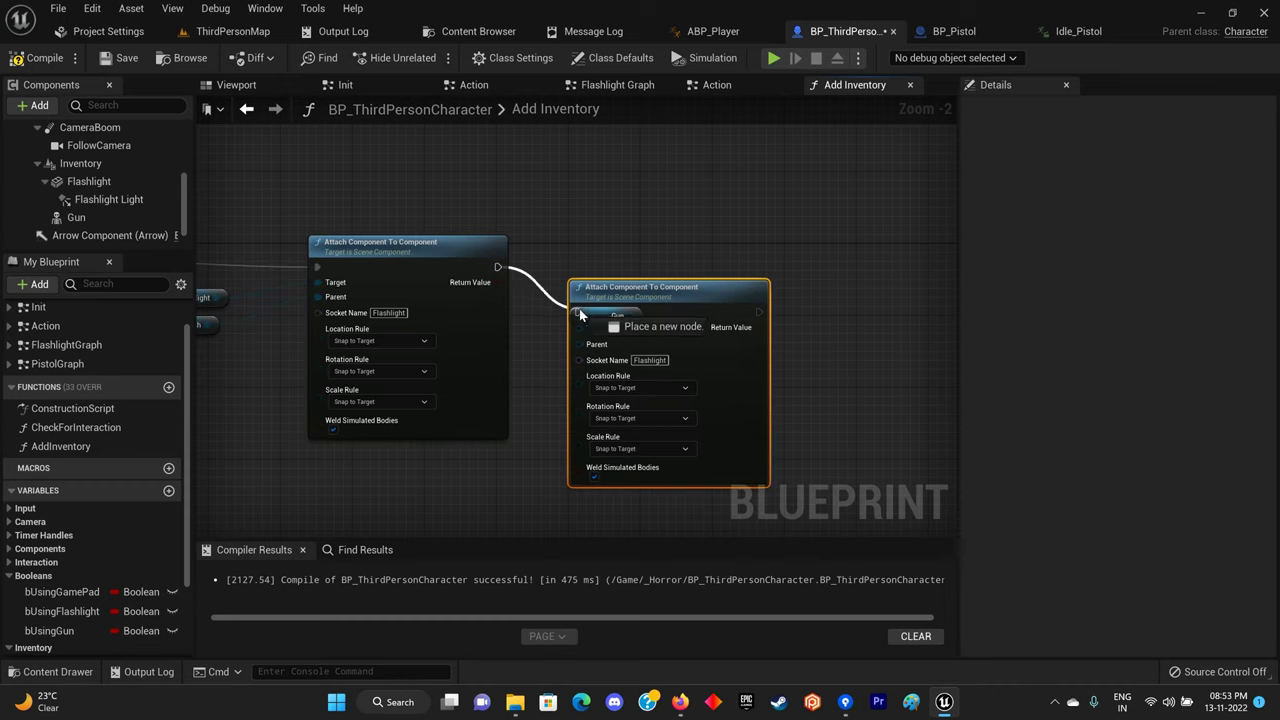
pyautogui.moveTo(595, 303); pyautogui.dragTo(739, 257)
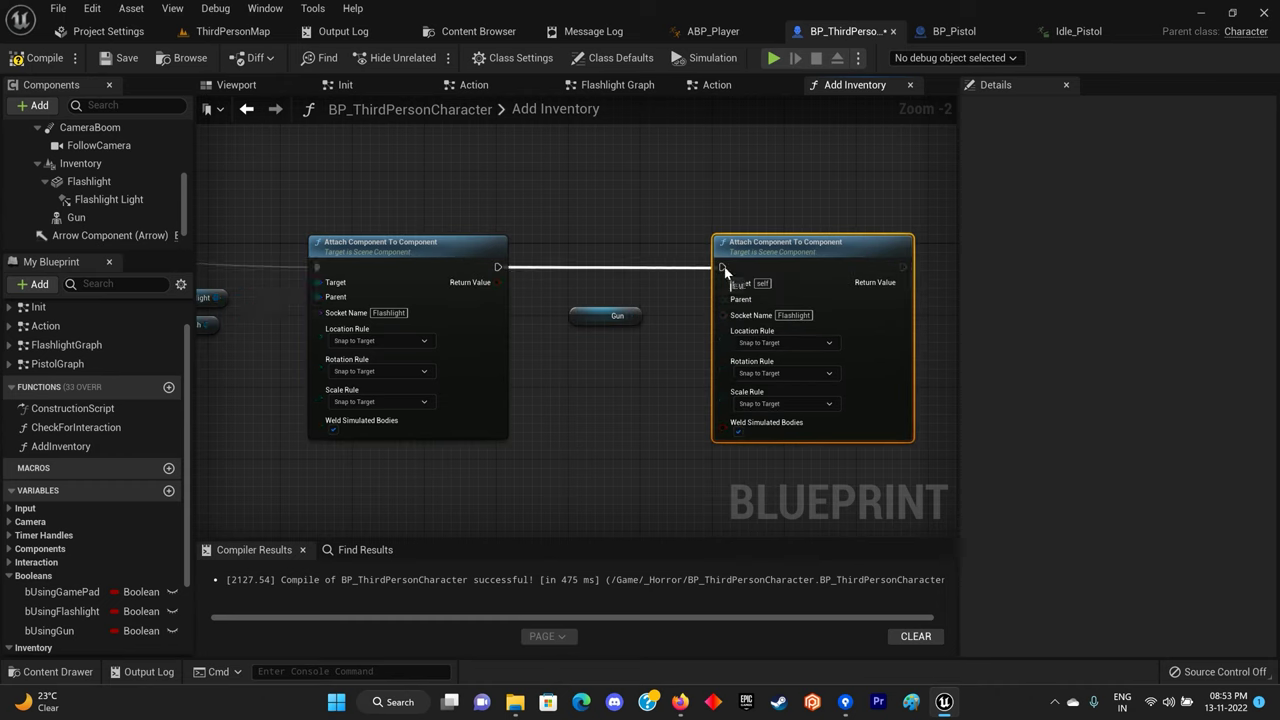
pyautogui.moveTo(681, 314)
pyautogui.mouseDown()
pyautogui.moveTo(725, 307)
pyautogui.moveTo(728, 286)
pyautogui.mouseUp()
# Paste a second Mesh reference into the duplicate's Parent for the Pistol socket, and compile.
pyautogui.click(603, 306)
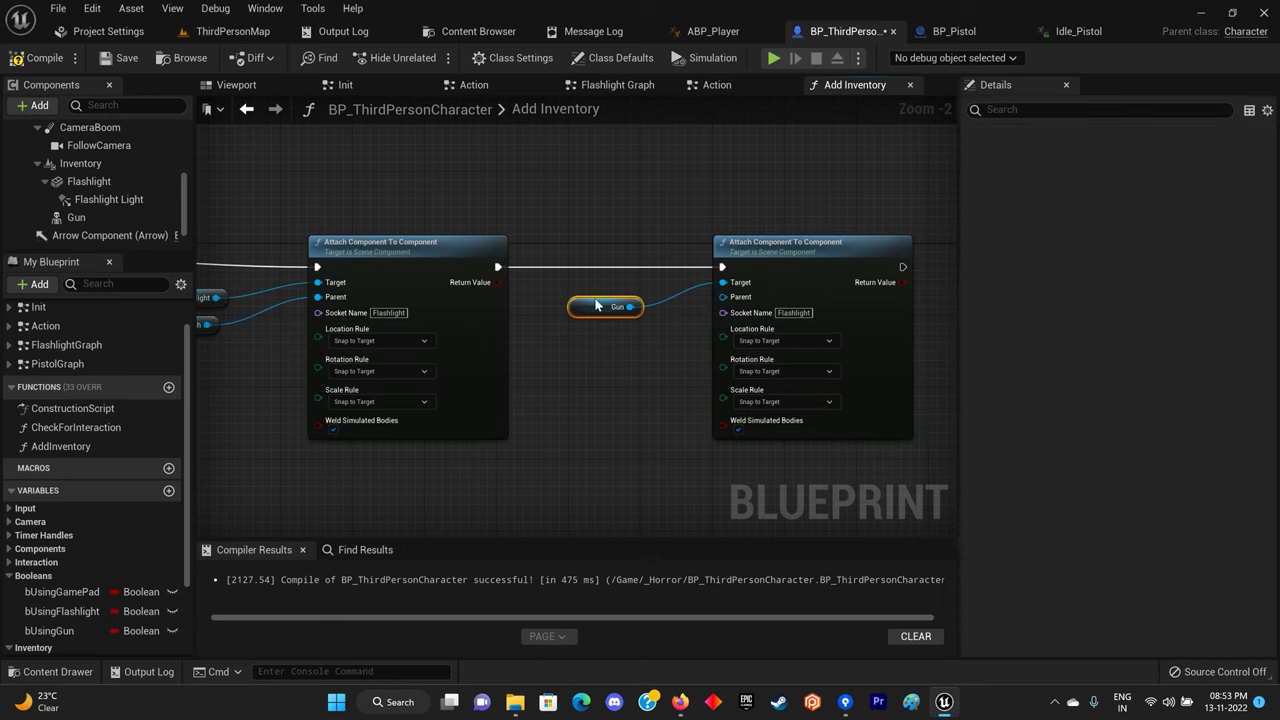
pyautogui.scroll(5, 100, 180)
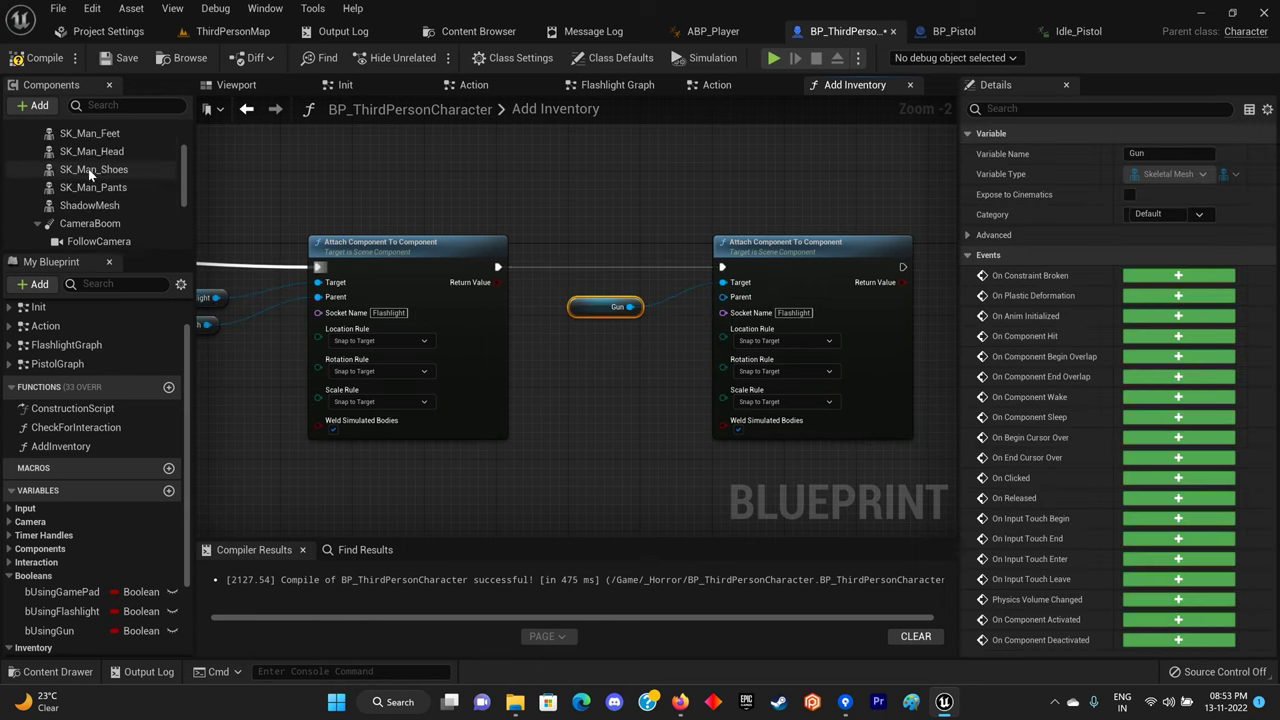
pyautogui.moveTo(325, 184); pyautogui.dragTo(479, 188, button='right')
pyautogui.click(331, 330)
pyautogui.hotkey('ctrl', 'c')
pyautogui.click(676, 347)
pyautogui.hotkey('ctrl', 'v')
pyautogui.moveTo(884, 311); pyautogui.dragTo(879, 302)
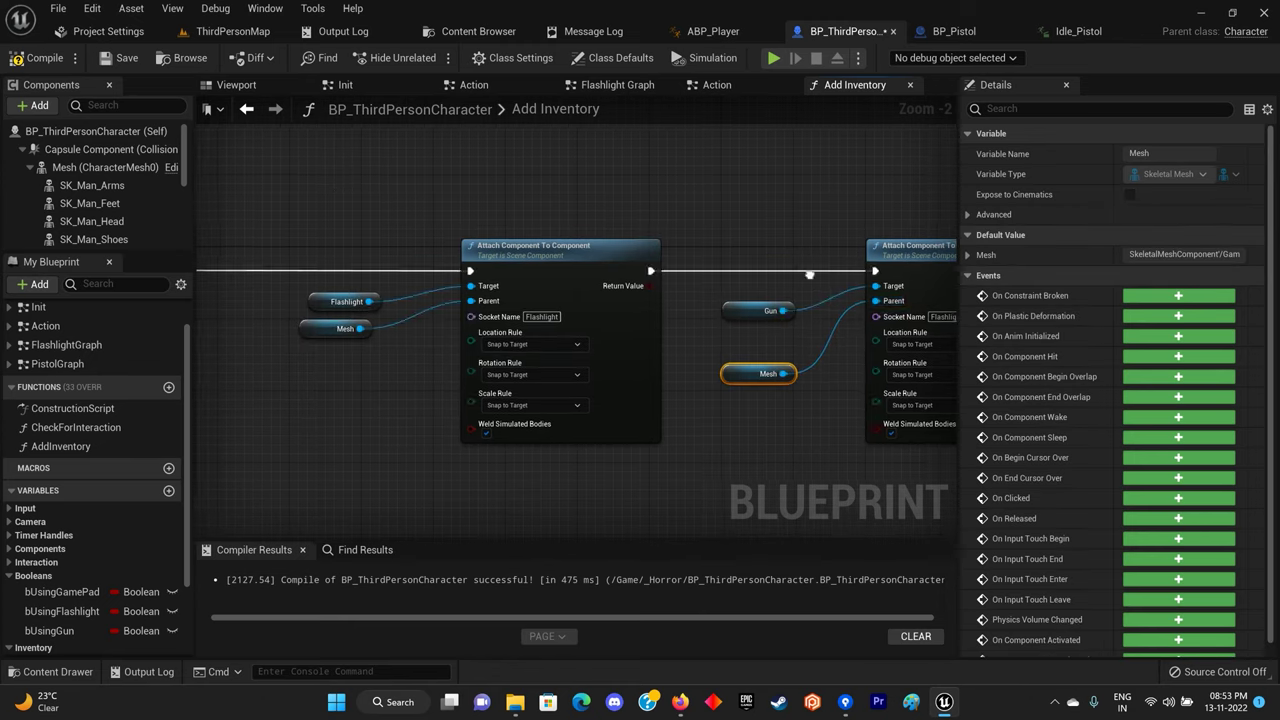
pyautogui.moveTo(880, 305); pyautogui.dragTo(662, 286, button='right')
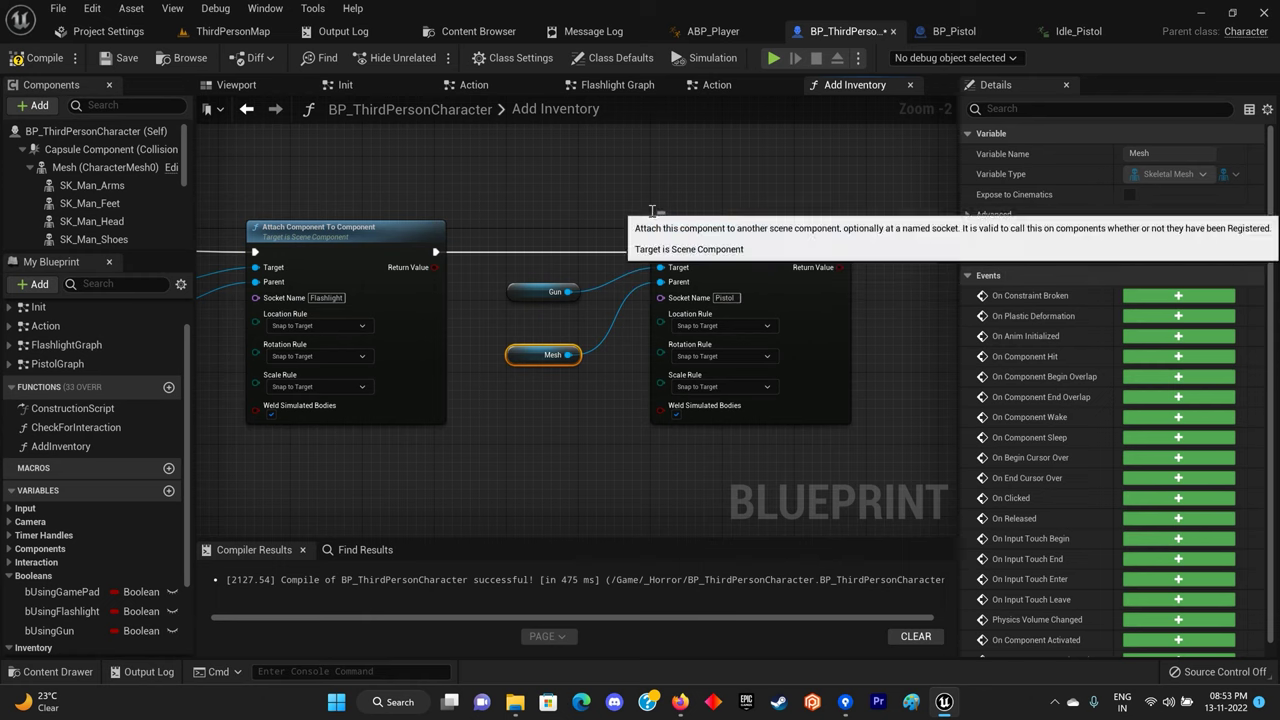
pyautogui.moveTo(751, 240); pyautogui.dragTo(686, 169, button='right')
pyautogui.click(40, 57)
pyautogui.click(753, 86)
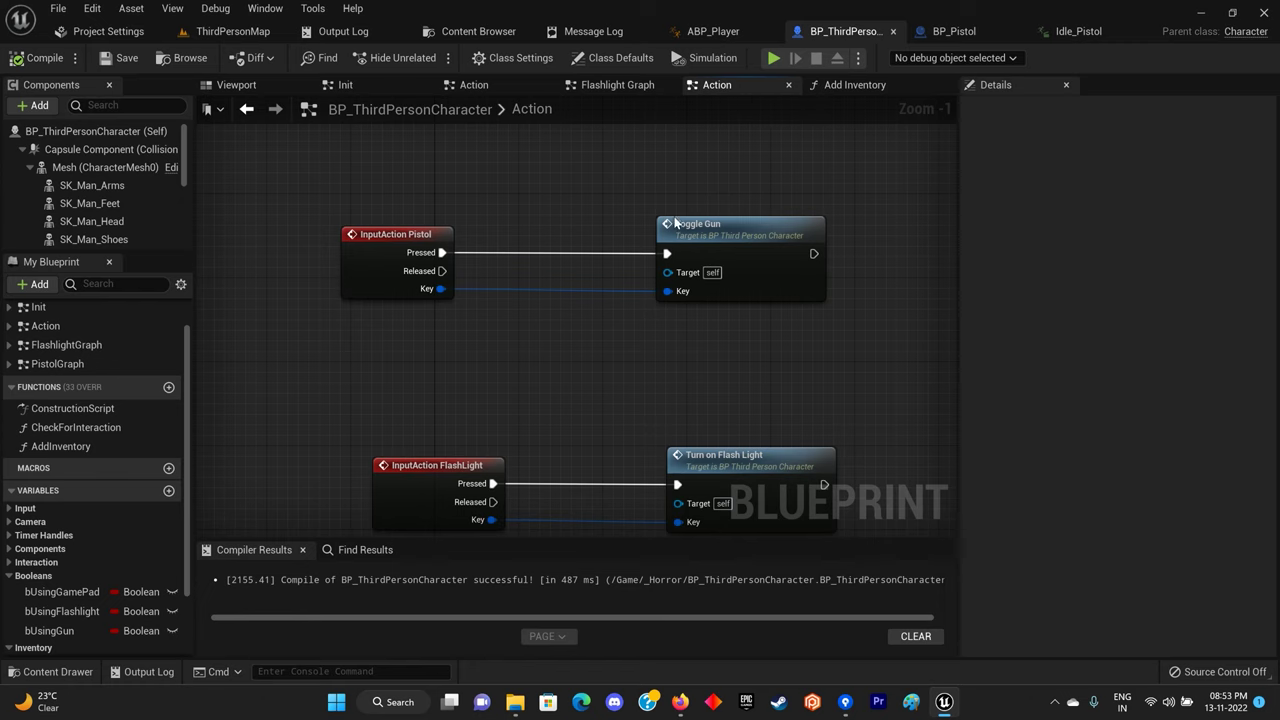
# In the Toggle Gun graph, add Set Hidden in Game on Gun after the upper SET Using Gun.
pyautogui.doubleClick(675, 222)
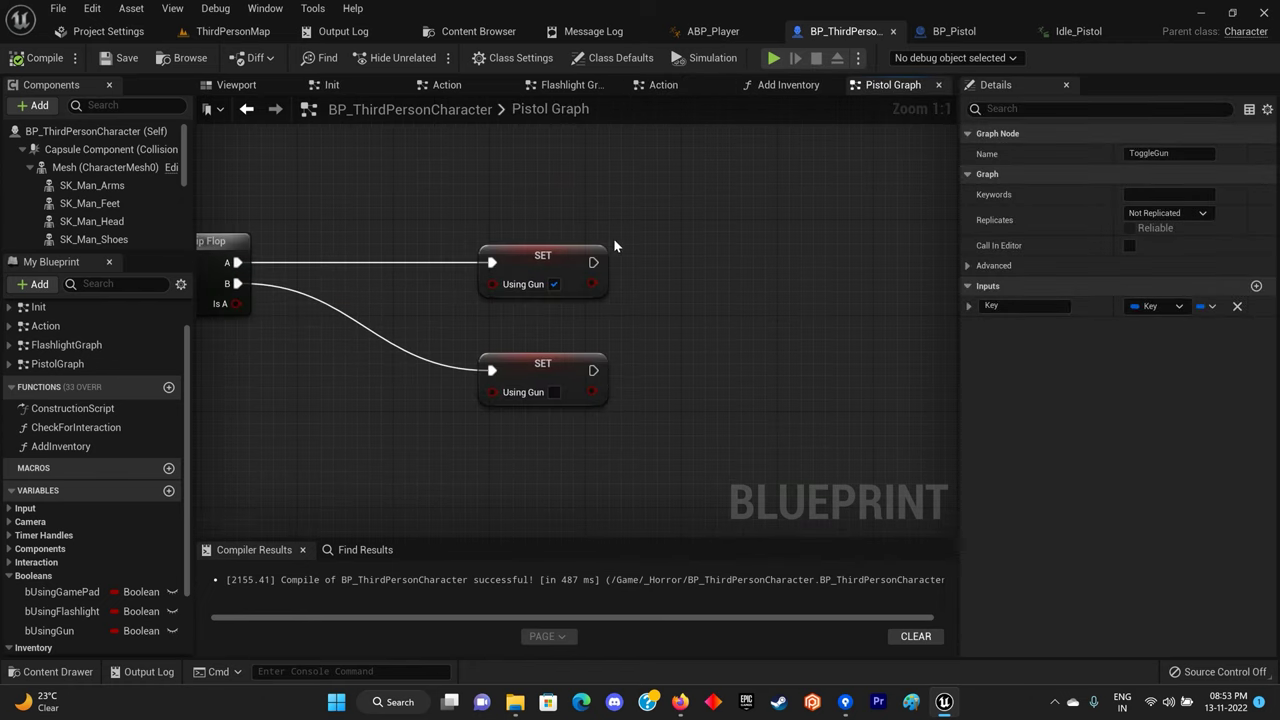
pyautogui.scroll(-2, 110, 238)
pyautogui.scroll(-2, 110, 225)
pyautogui.scroll(-1, 110, 210)
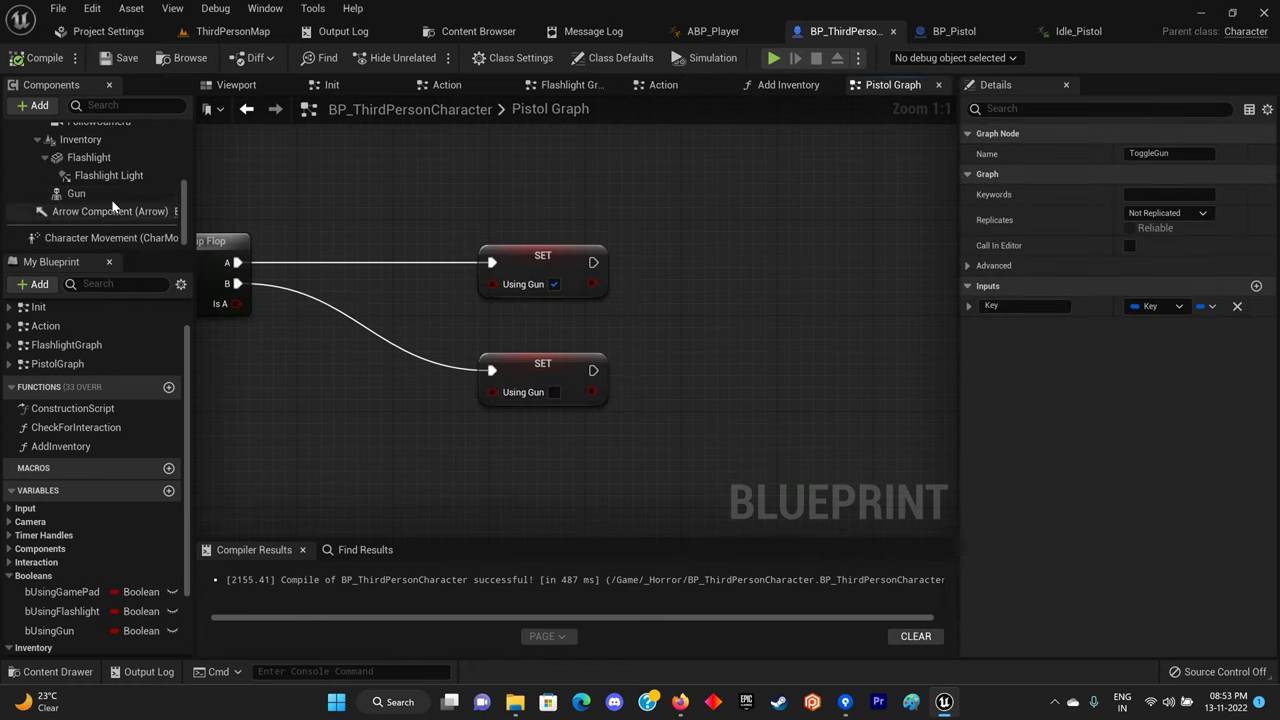
pyautogui.moveTo(90, 193)
pyautogui.mouseDown()
pyautogui.moveTo(540, 184)
pyautogui.moveTo(684, 229)
pyautogui.mouseUp()
pyautogui.write('set actor')
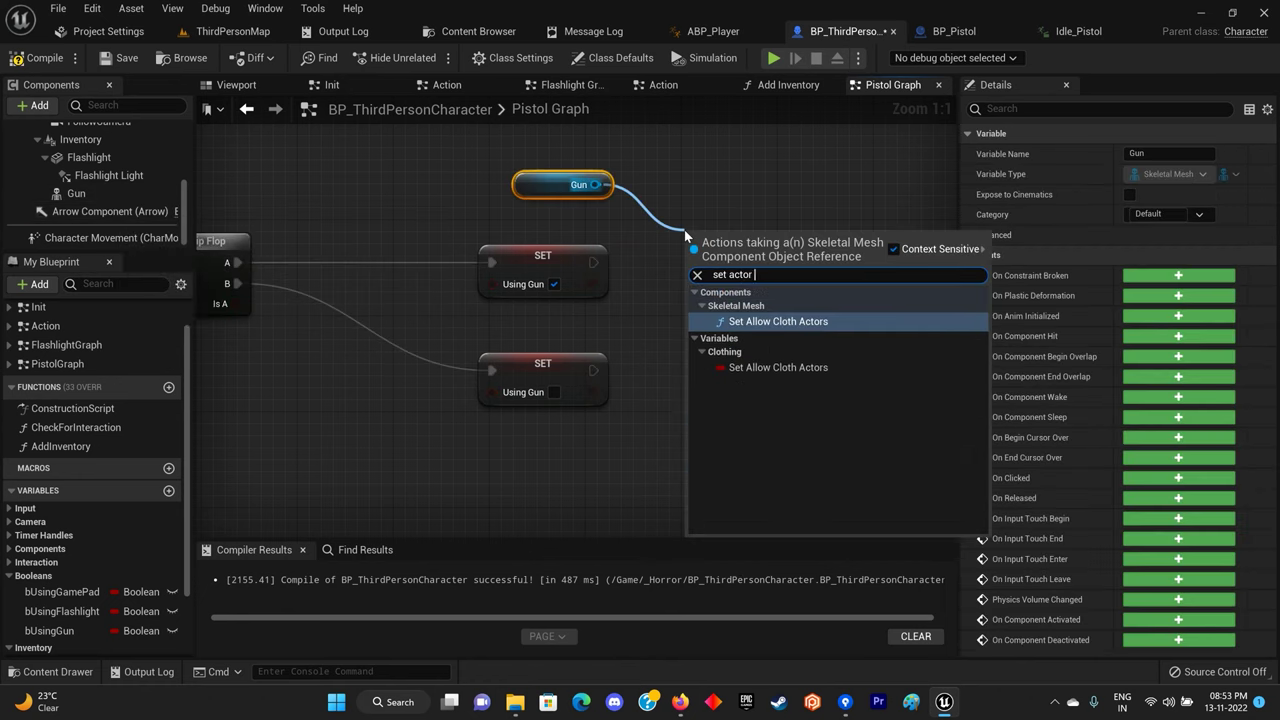
pyautogui.press('BackSpace')
pyautogui.press('BackSpace')
pyautogui.press('BackSpace')
pyautogui.press('BackSpace')
pyautogui.press('BackSpace')
pyautogui.write('h')
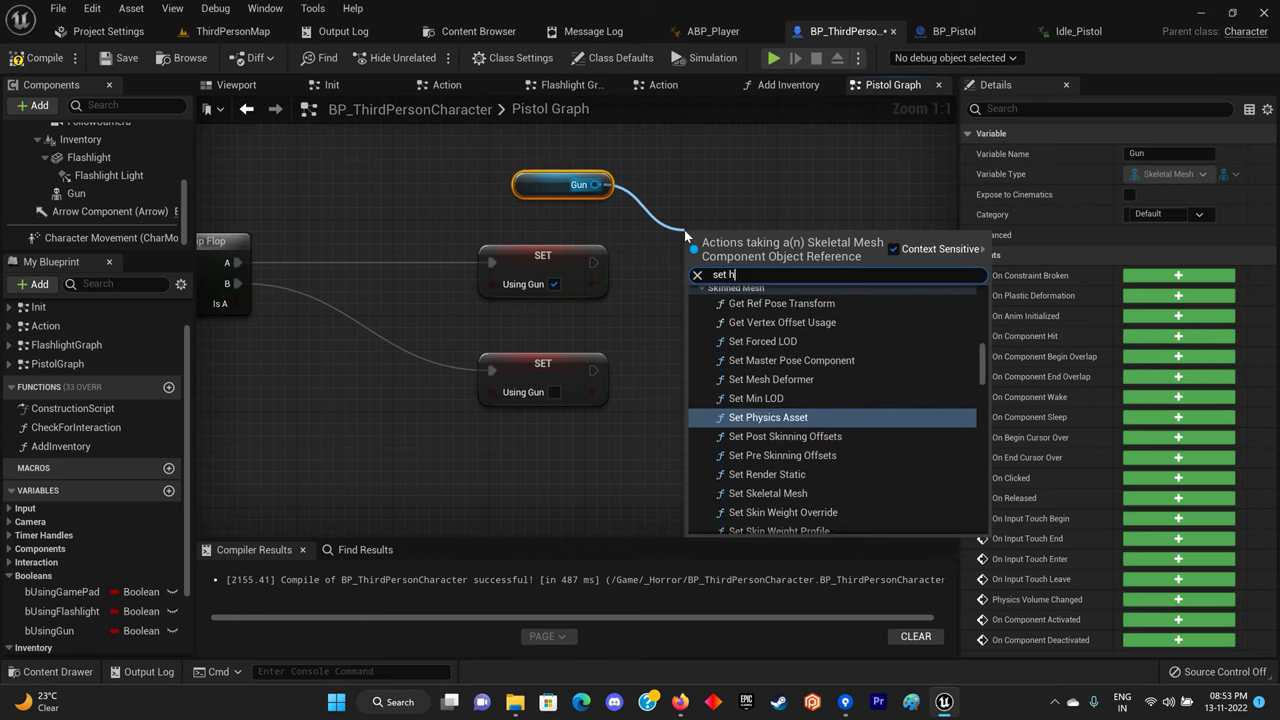
pyautogui.write('idd')
pyautogui.press('Return')
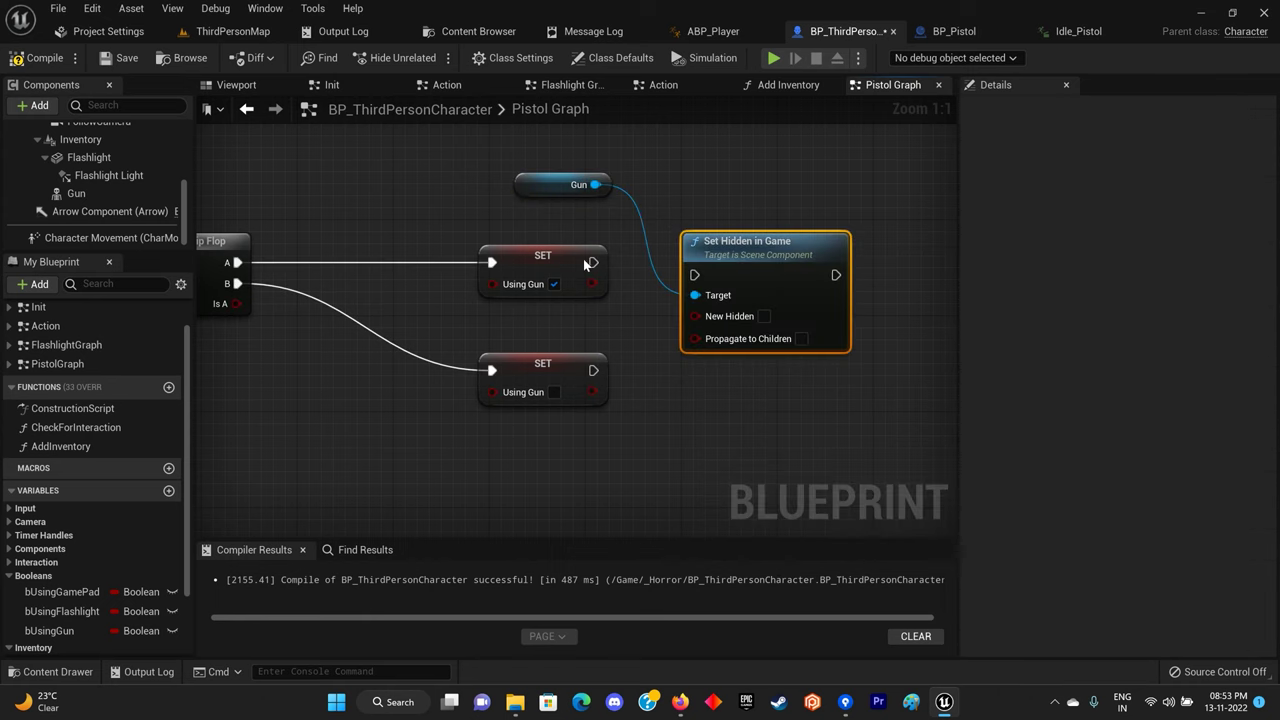
pyautogui.moveTo(590, 261)
pyautogui.mouseDown()
pyautogui.moveTo(695, 275)
pyautogui.moveTo(838, 250)
pyautogui.mouseUp()
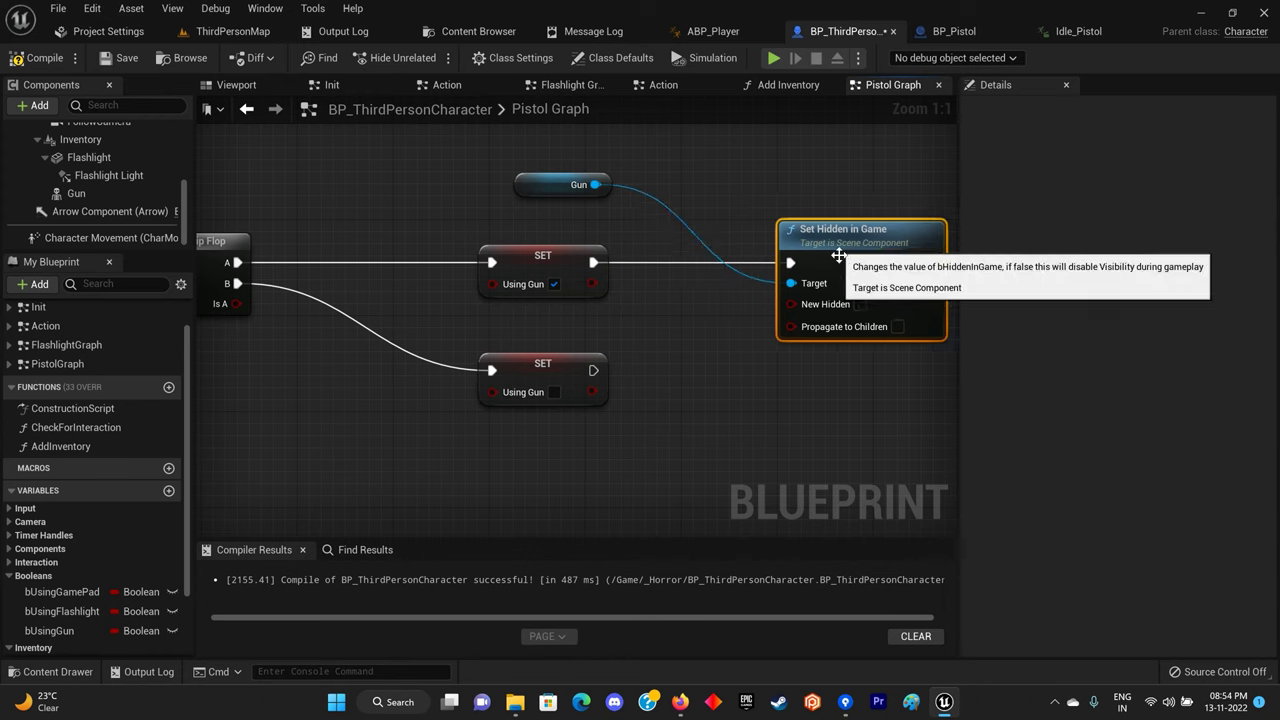
# Duplicate the Gun and Set Hidden in Game nodes and run them after the lower SET.
pyautogui.moveTo(567, 185)
pyautogui.mouseDown()
pyautogui.moveTo(686, 269)
pyautogui.moveTo(775, 399)
pyautogui.mouseUp()
pyautogui.hotkey('ctrl', 'c')
pyautogui.hotkey('ctrl', 'v')
pyautogui.moveTo(594, 370); pyautogui.dragTo(835, 425)
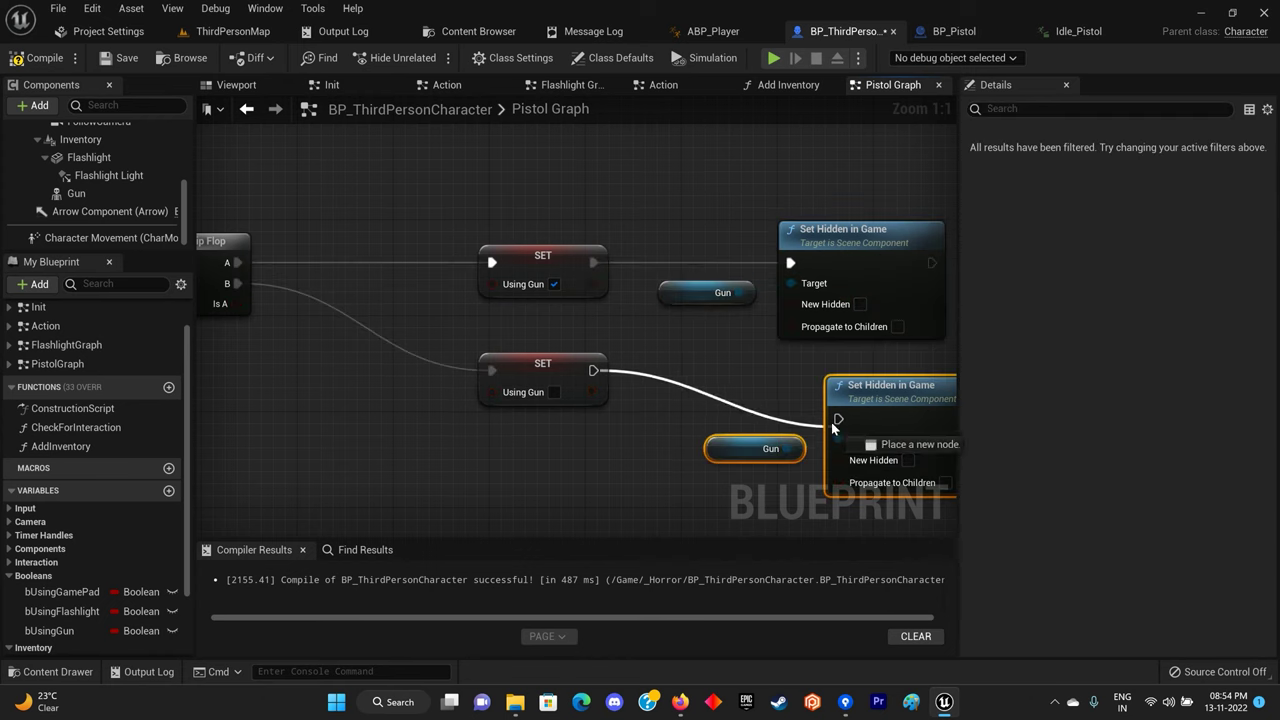
pyautogui.moveTo(556, 392); pyautogui.dragTo(556, 443)
pyautogui.click(771, 373)
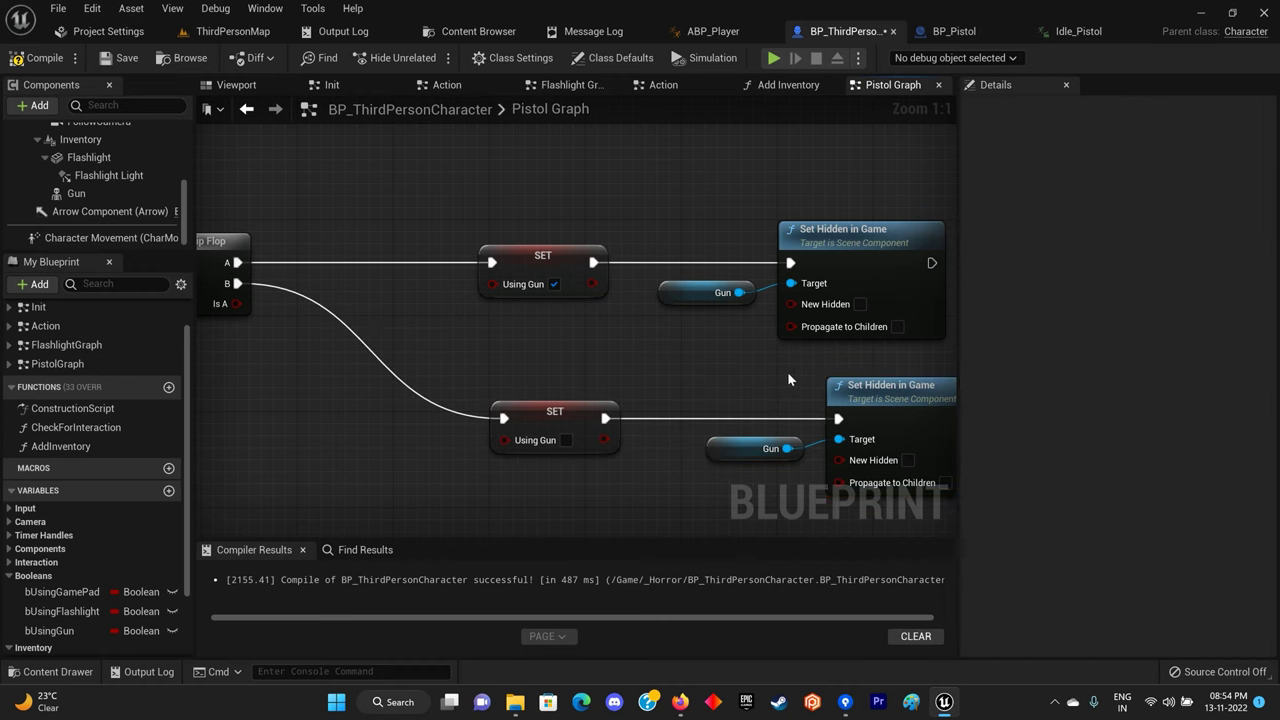
pyautogui.moveTo(945, 463); pyautogui.dragTo(731, 440, button='right')
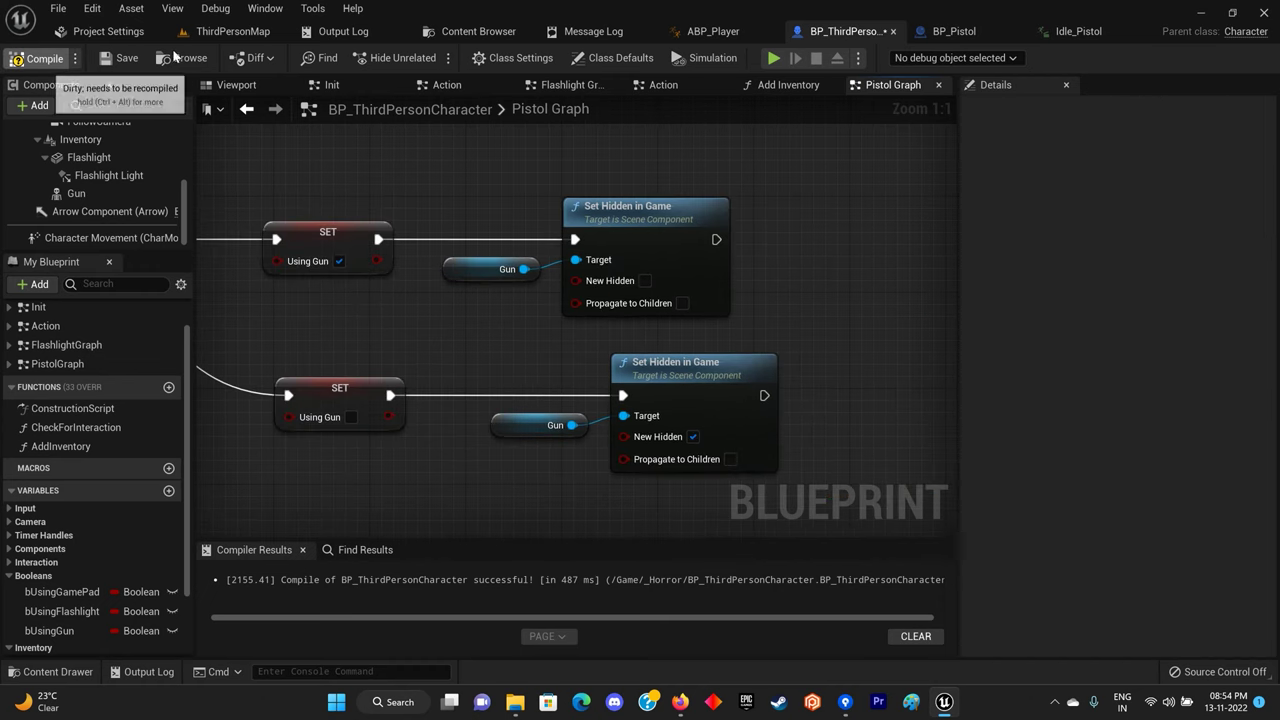
pyautogui.click(225, 31)
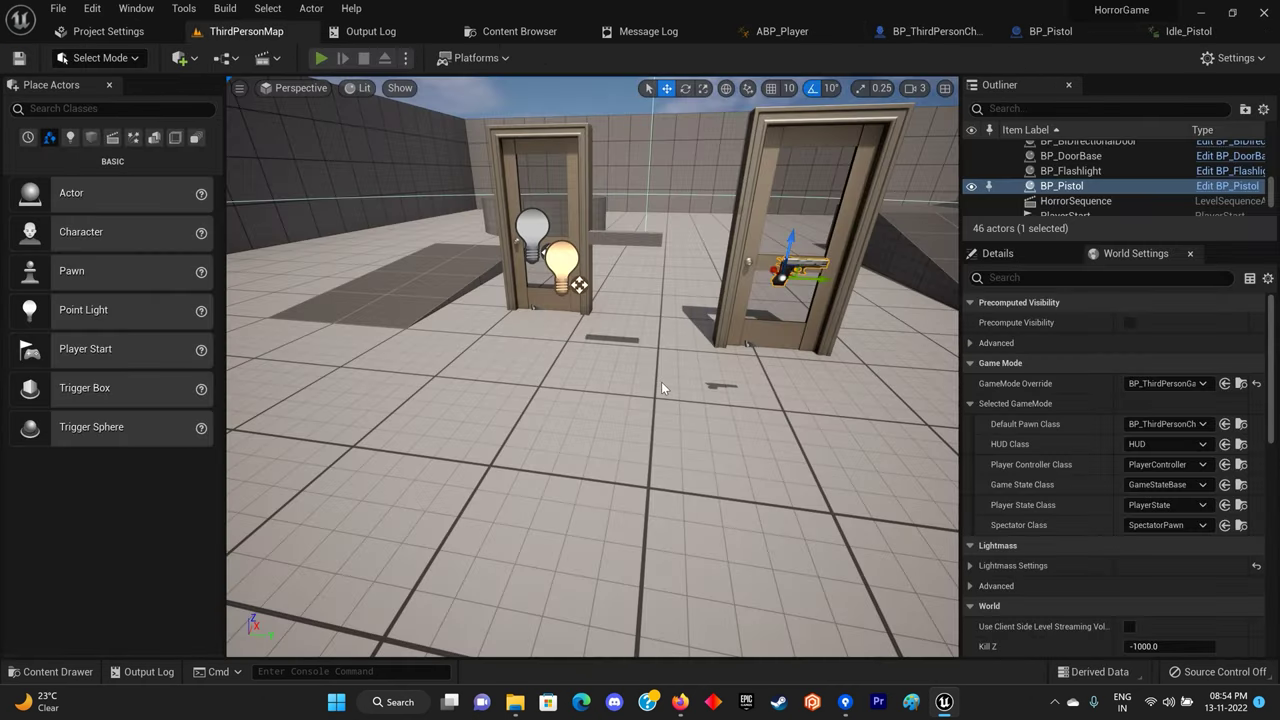
# Play the level, pick up the pistol, and view the character's pistol pose in third person.
pyautogui.hotkey('alt', 'p')
pyautogui.press('w')
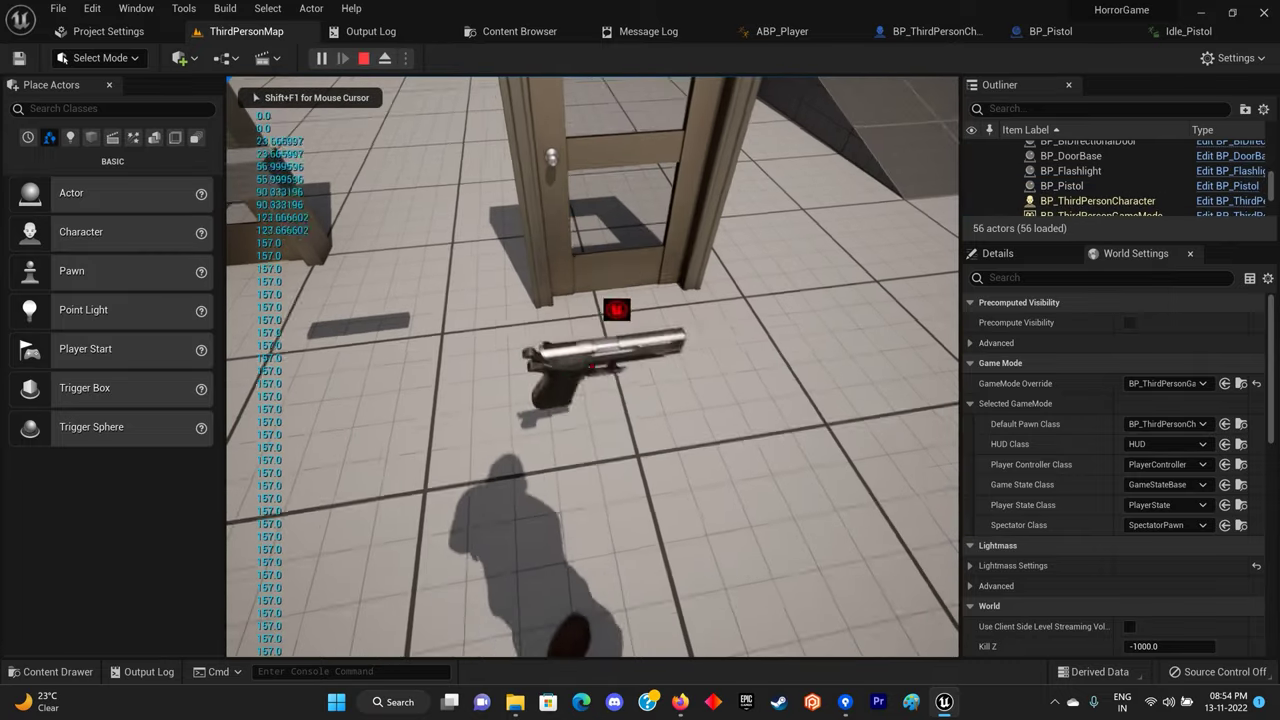
pyautogui.press('e')
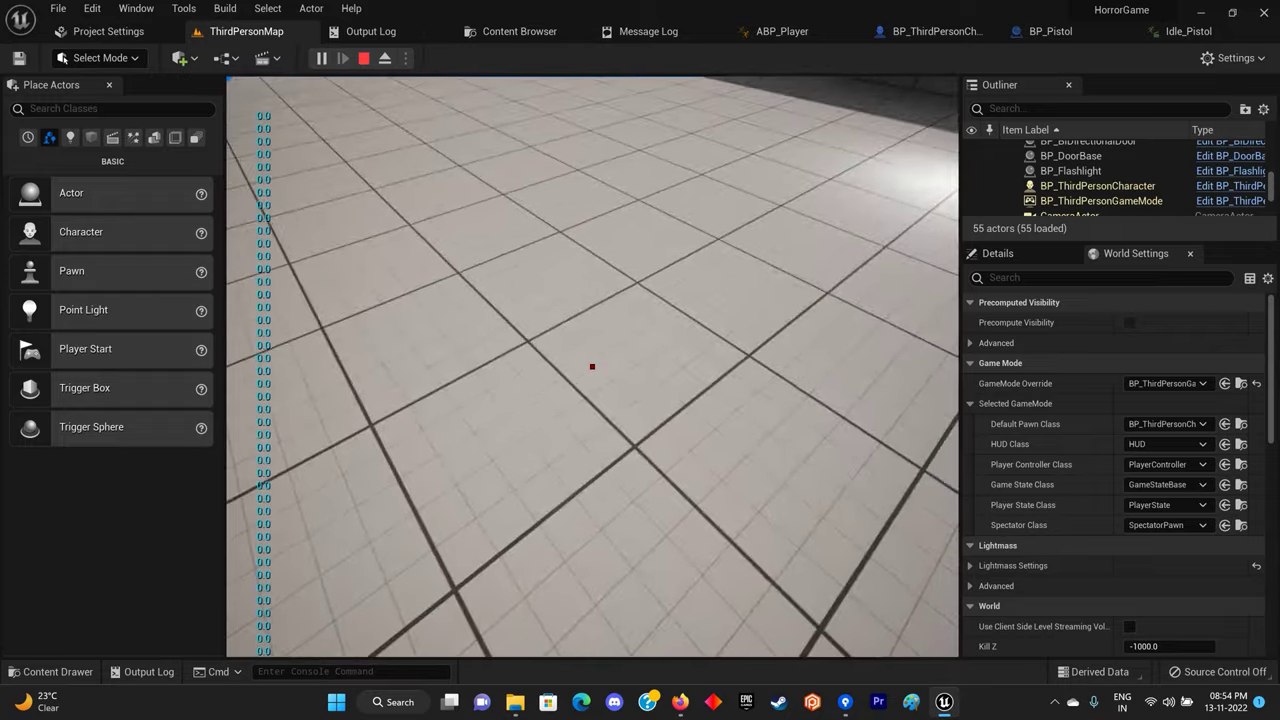
pyautogui.hotkey('shift', 'F1')
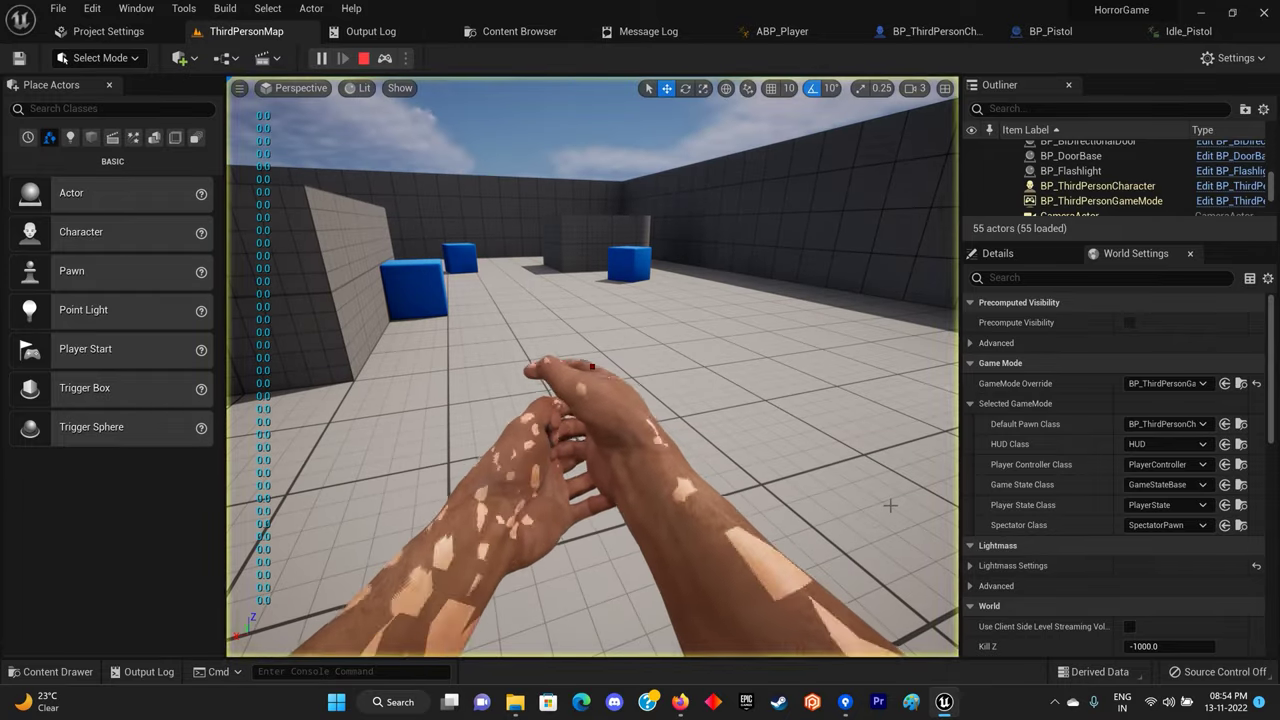
pyautogui.click(543, 497)
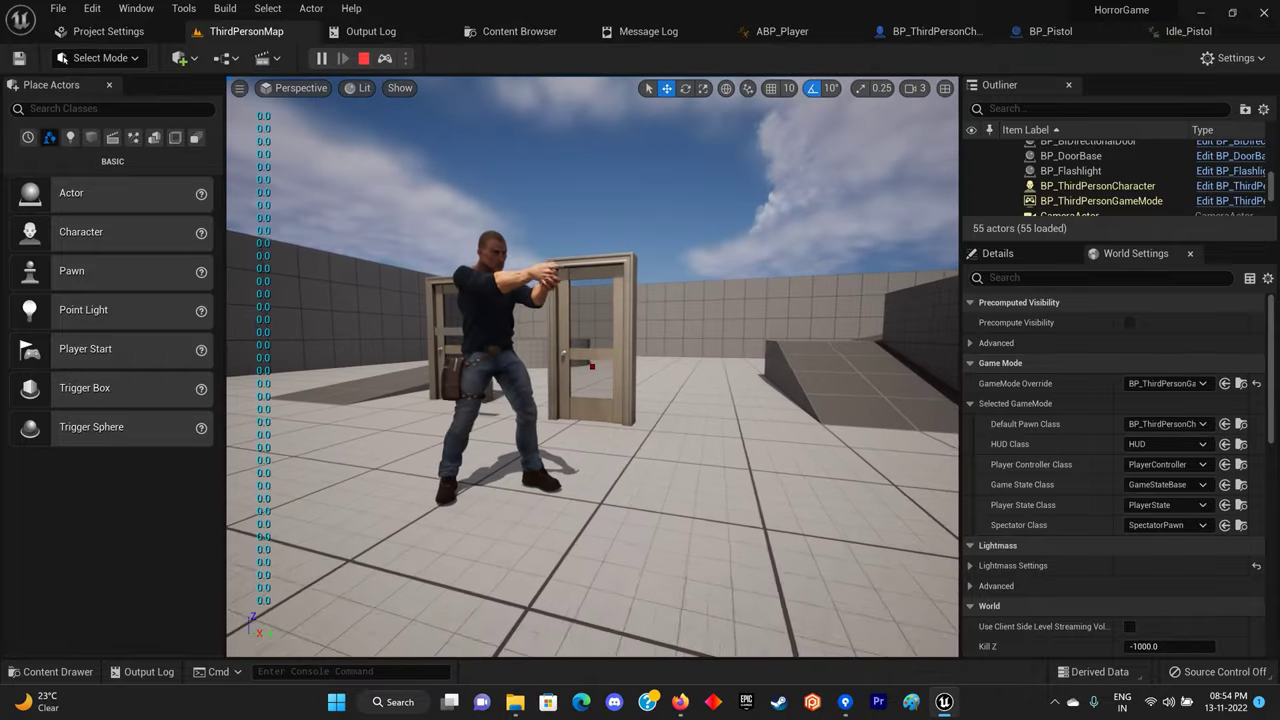
pyautogui.press('Escape')
# In BP_ThirdPersonCharacter, select Gun, filter Details for Hidden in Game, and review the Set Hidden nodes.
pyautogui.click(935, 31)
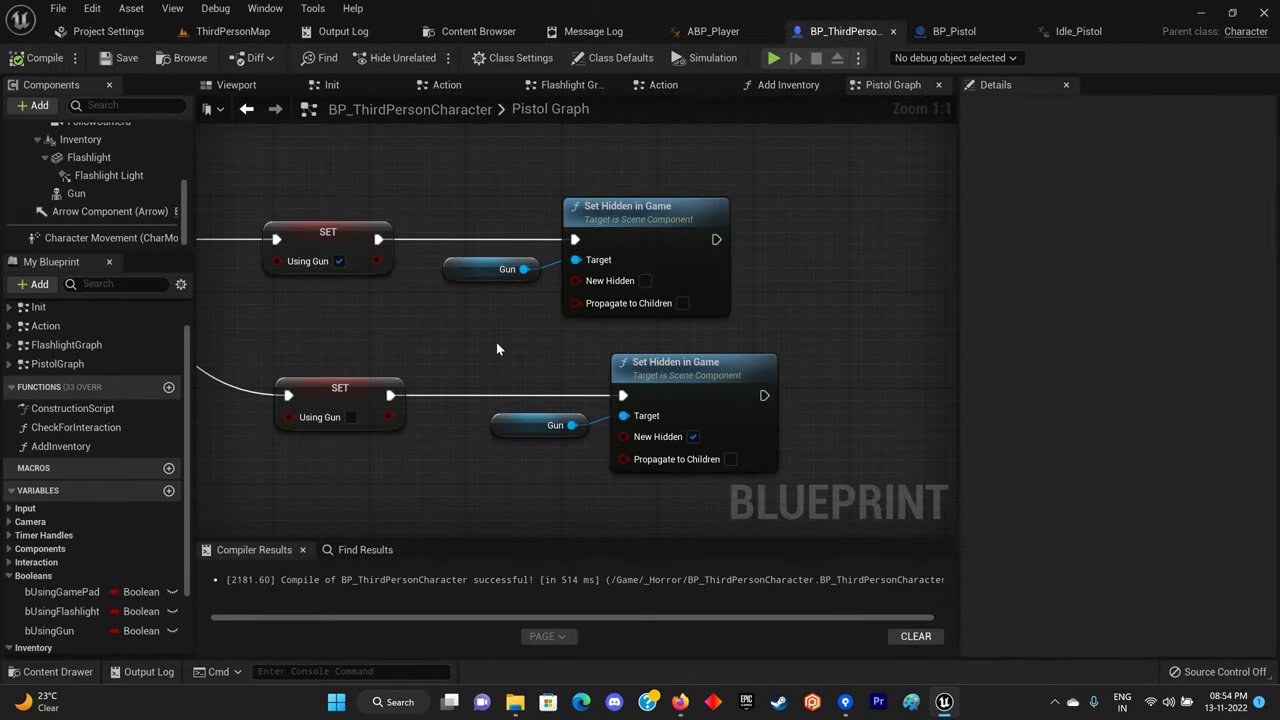
pyautogui.moveTo(497, 348); pyautogui.dragTo(523, 343, button='right')
pyautogui.moveTo(1030, 360); pyautogui.dragTo(775, 364, button='right')
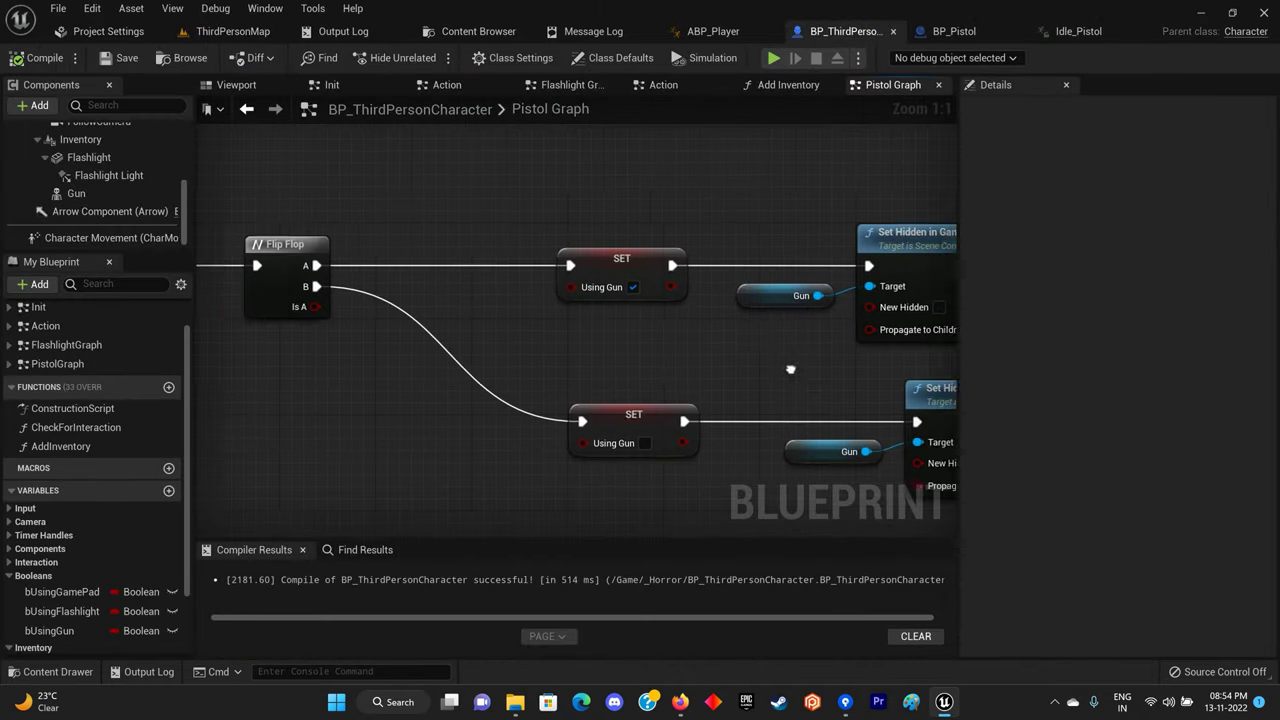
pyautogui.click(76, 193)
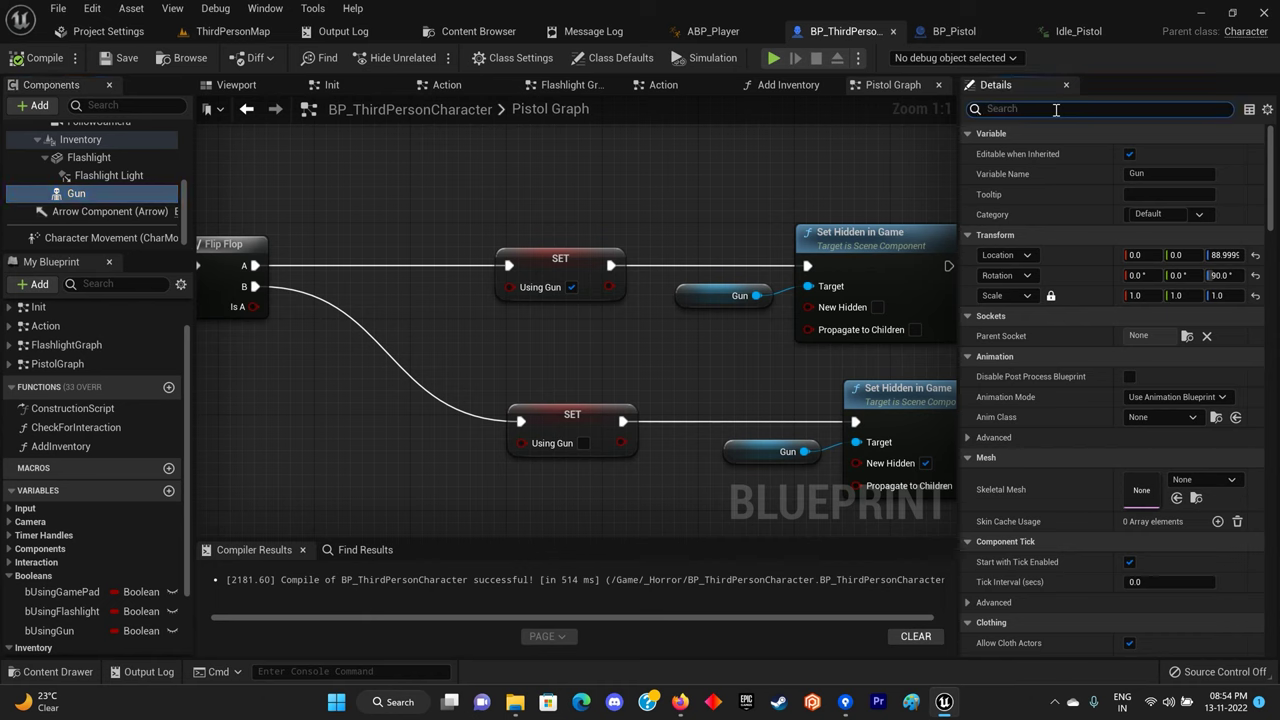
pyautogui.write('hidd')
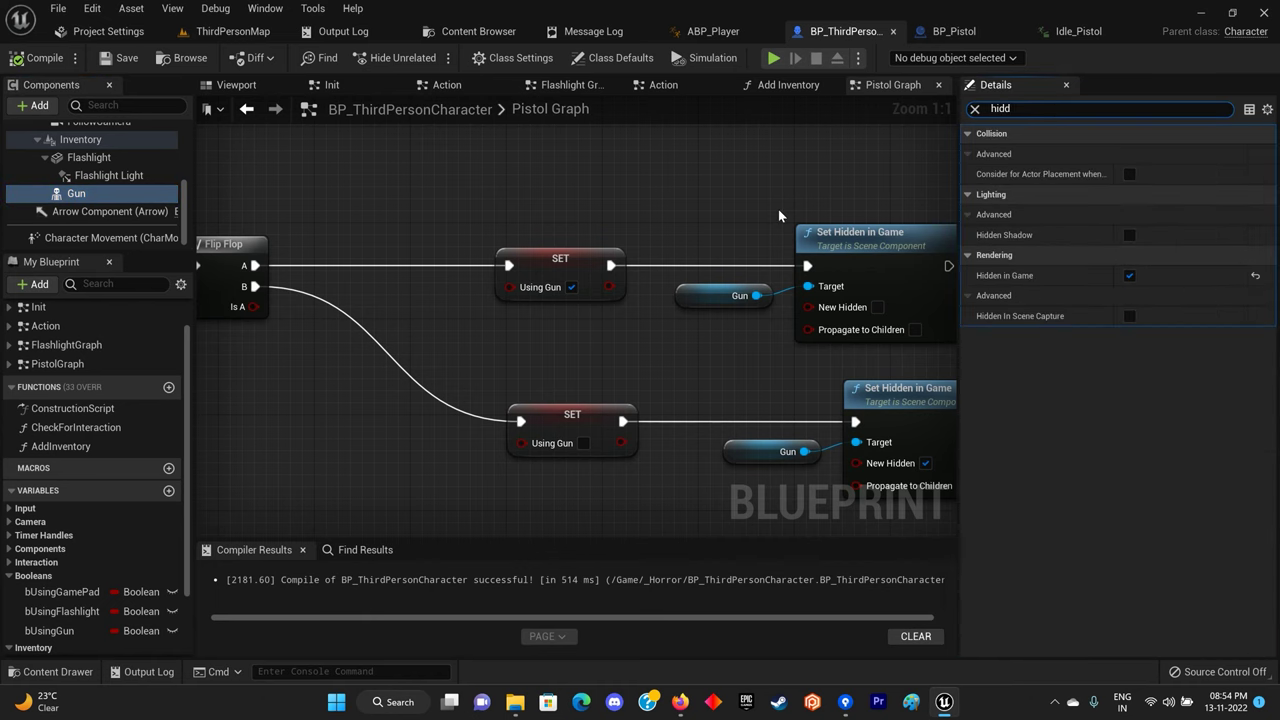
pyautogui.moveTo(778, 195); pyautogui.dragTo(737, 186, button='right')
pyautogui.moveTo(770, 377); pyautogui.dragTo(699, 367, button='right')
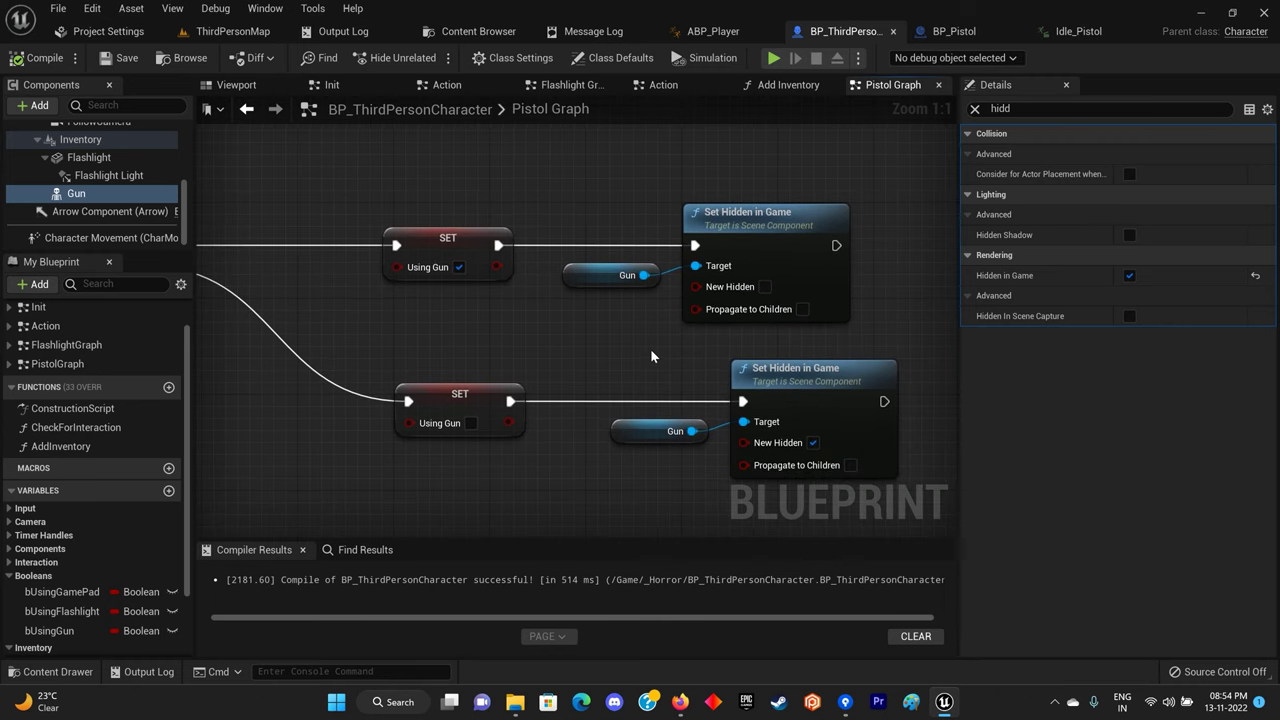
pyautogui.scroll(-2, 650, 348)
pyautogui.moveTo(650, 348); pyautogui.dragTo(1120, 335, button='right')
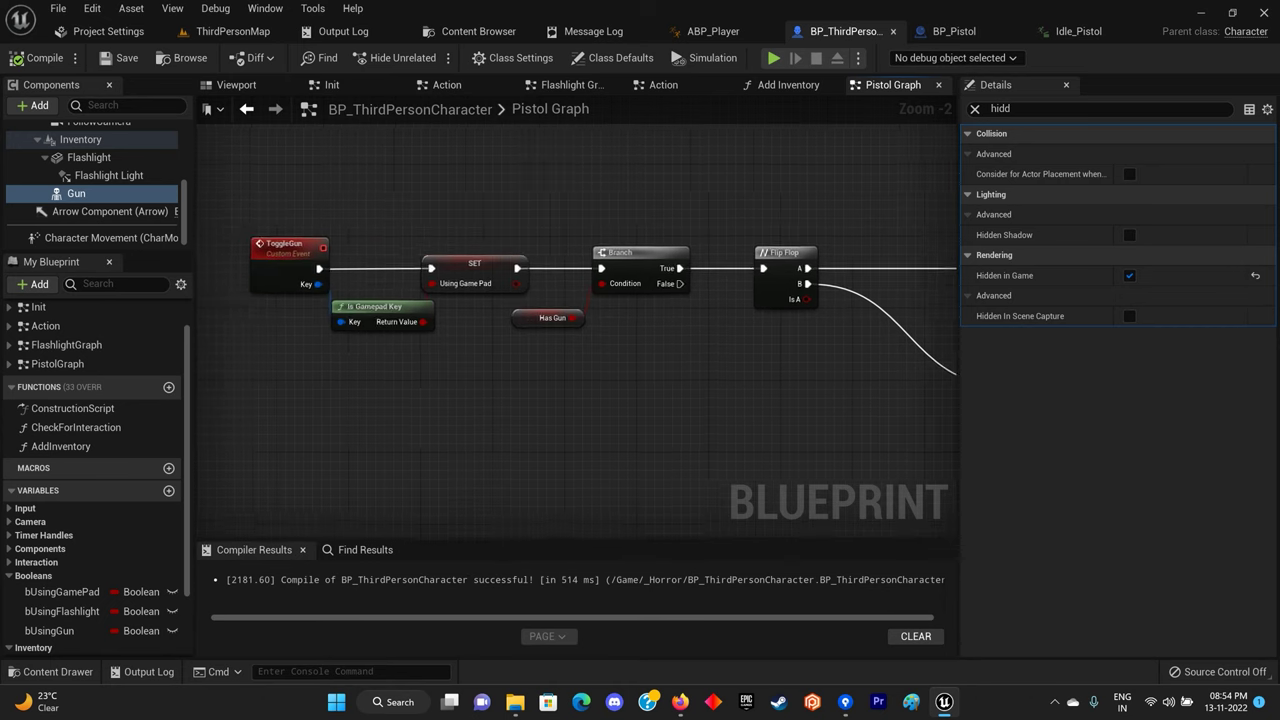
pyautogui.moveTo(940, 335); pyautogui.dragTo(575, 325, button='right')
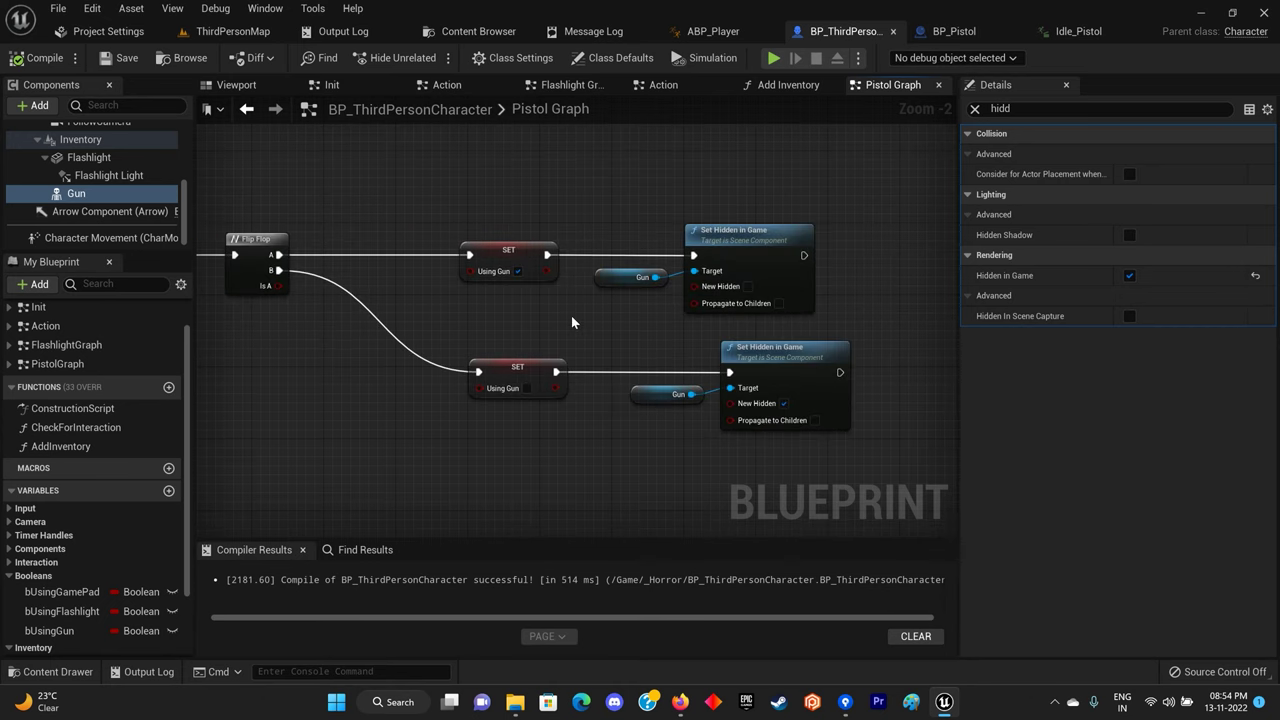
pyautogui.scroll(-1, 571, 322)
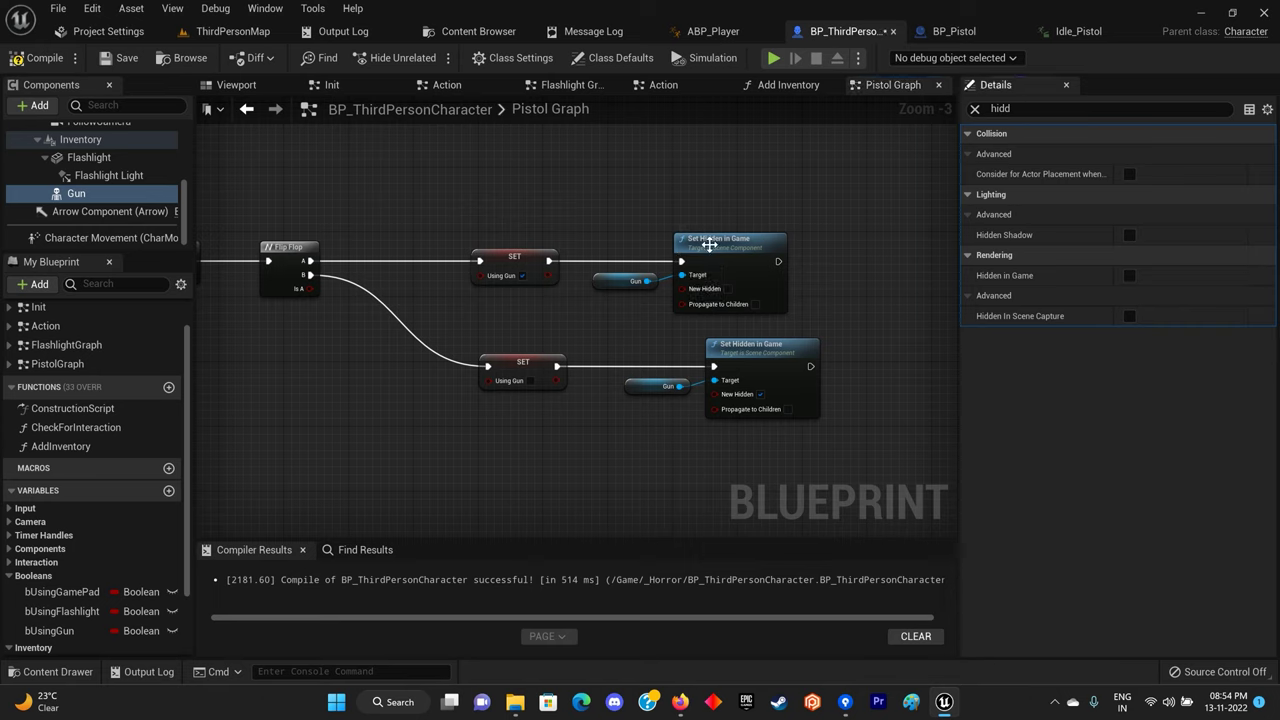
# Play-test from the blueprint toolbar and pick up the pistol lying by the door.
pyautogui.click(782, 62)
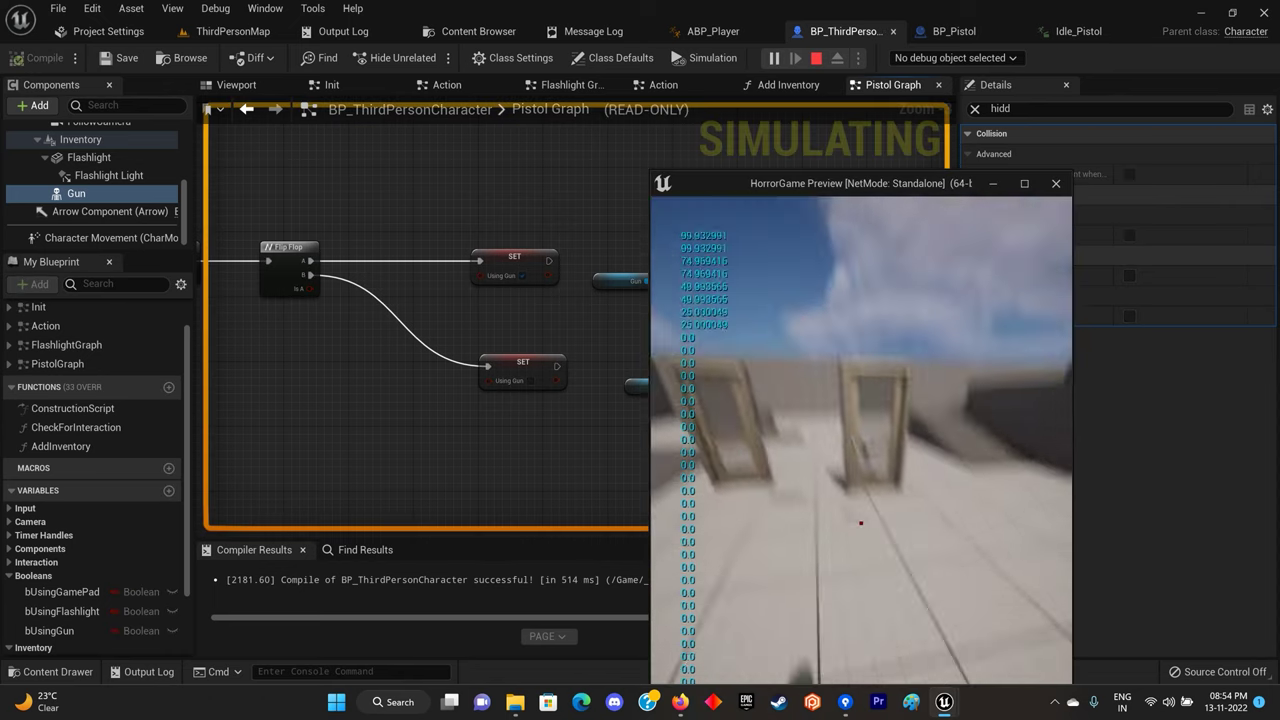
pyautogui.press('w')
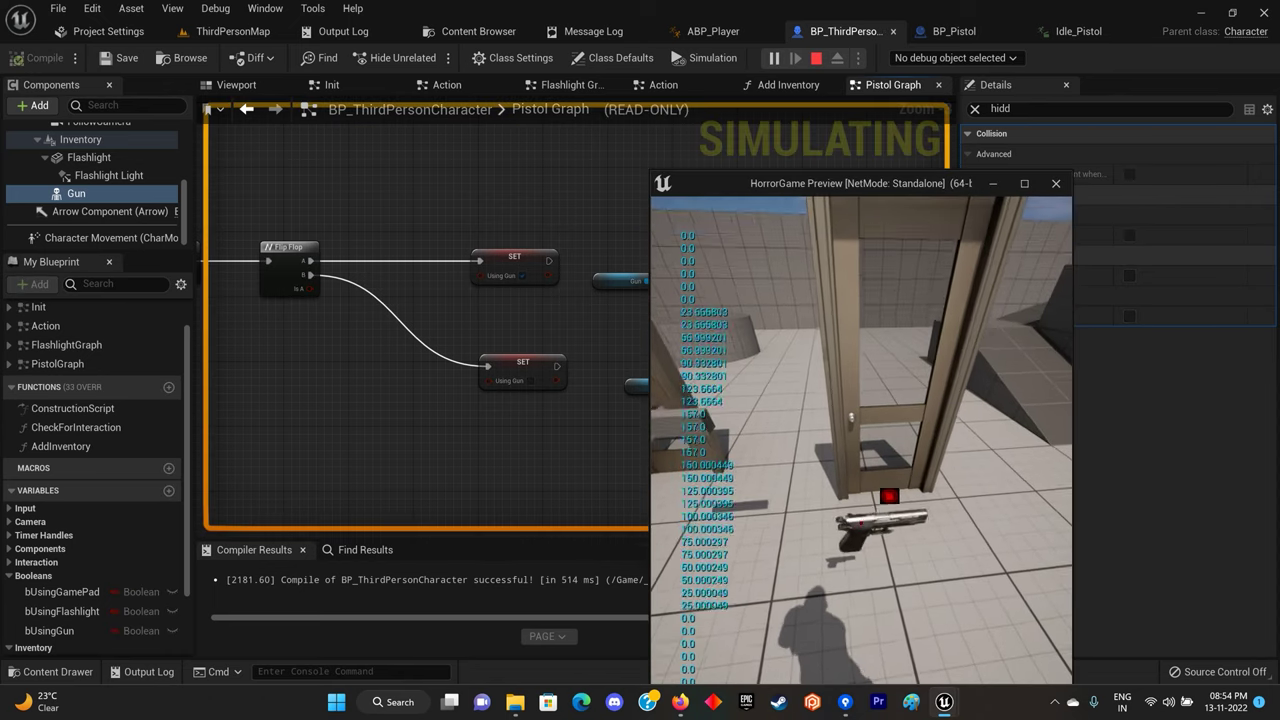
pyautogui.press('w')
pyautogui.press('e')
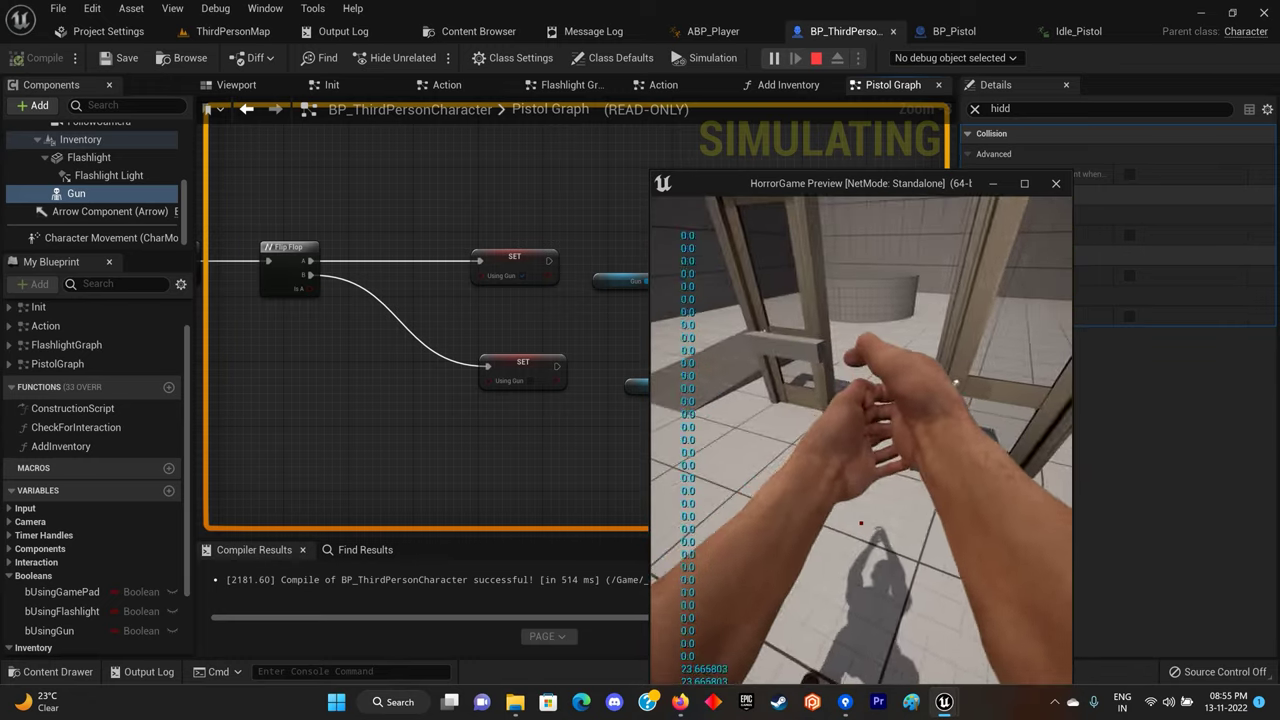
pyautogui.press('Escape')
pyautogui.click(254, 89)
# Toggle the Gun's Hidden in Game and assign it the Pistols_A skeletal mesh.
pyautogui.moveTo(352, 277); pyautogui.dragTo(537, 510, button='right')
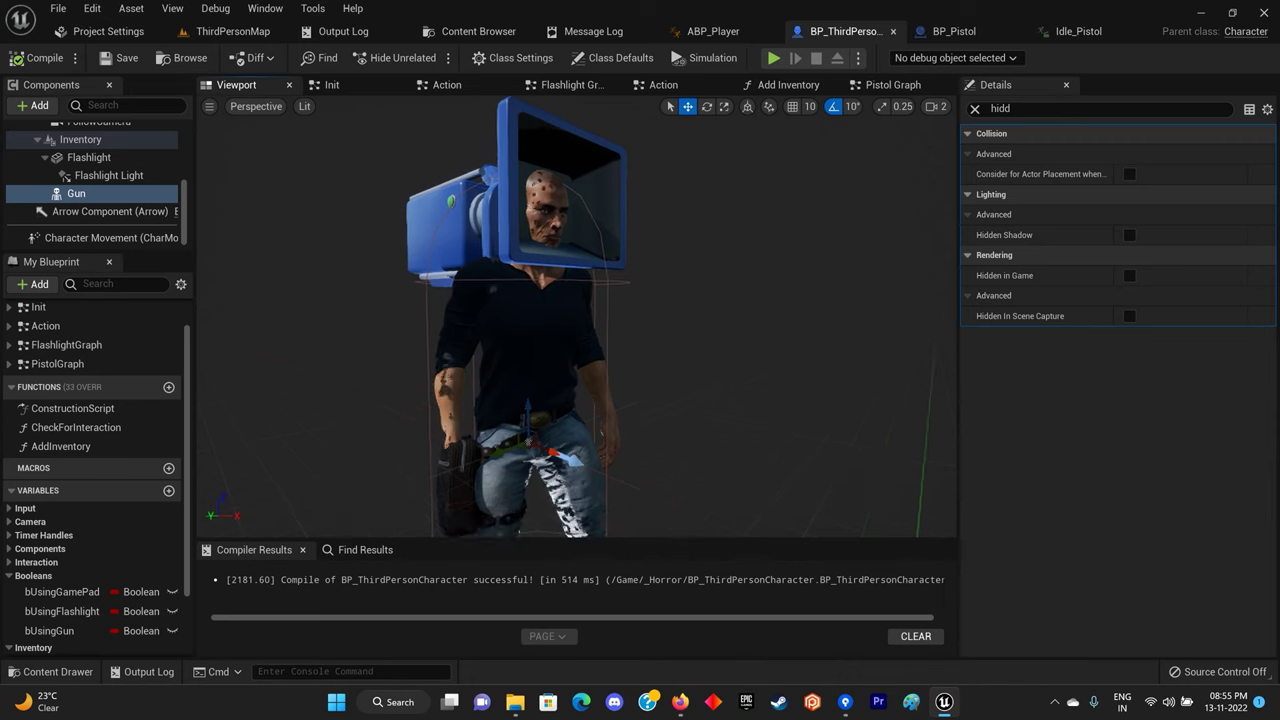
pyautogui.moveTo(545, 321); pyautogui.dragTo(606, 336)
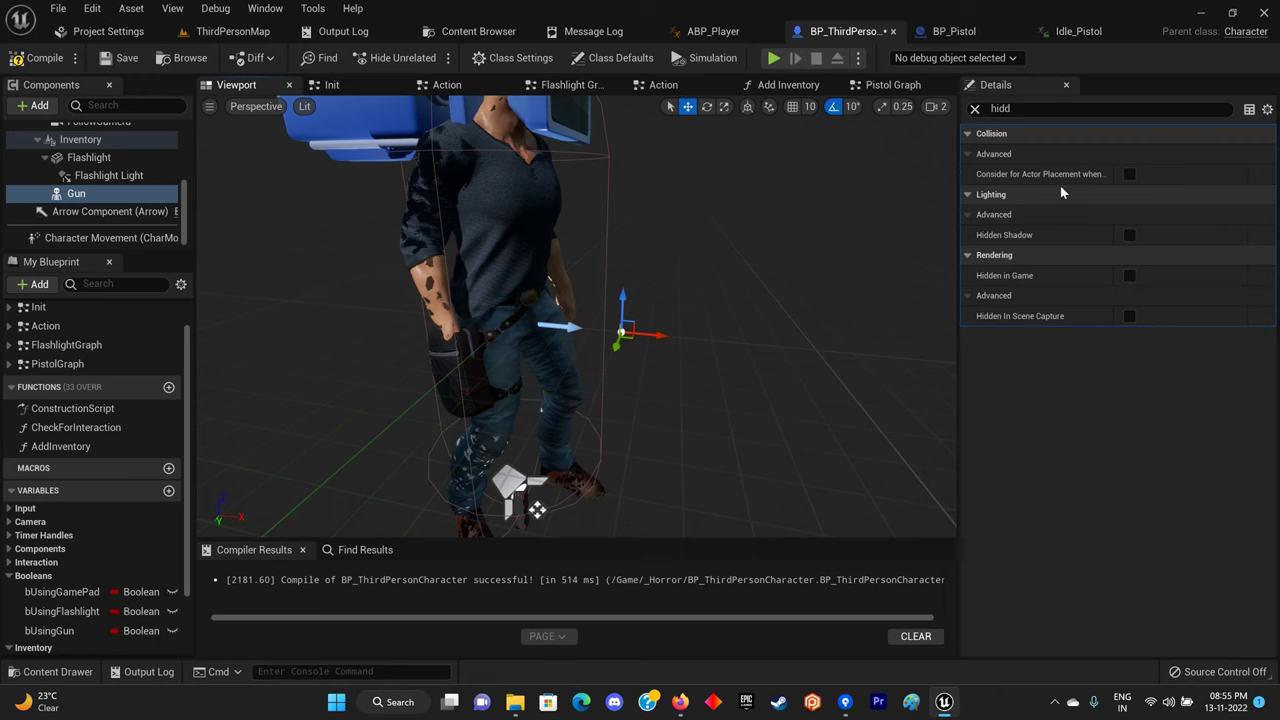
pyautogui.click(1129, 276)
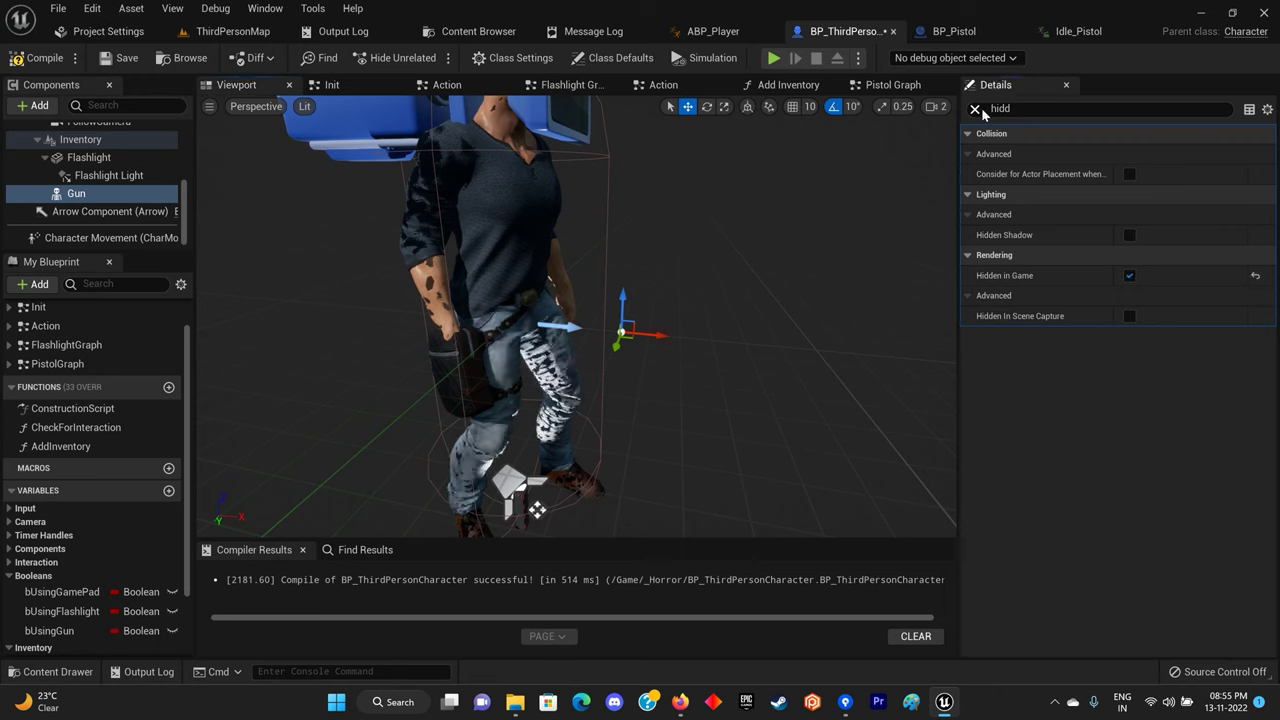
pyautogui.click(978, 109)
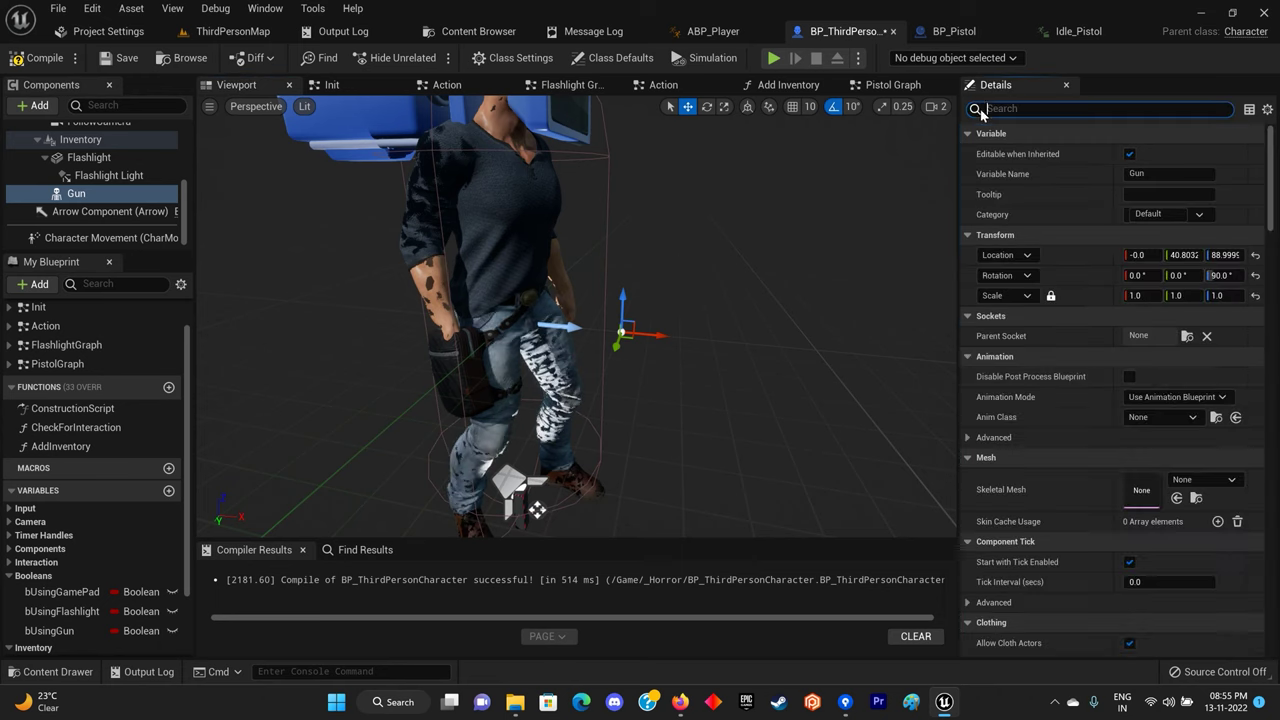
pyautogui.click(1189, 480)
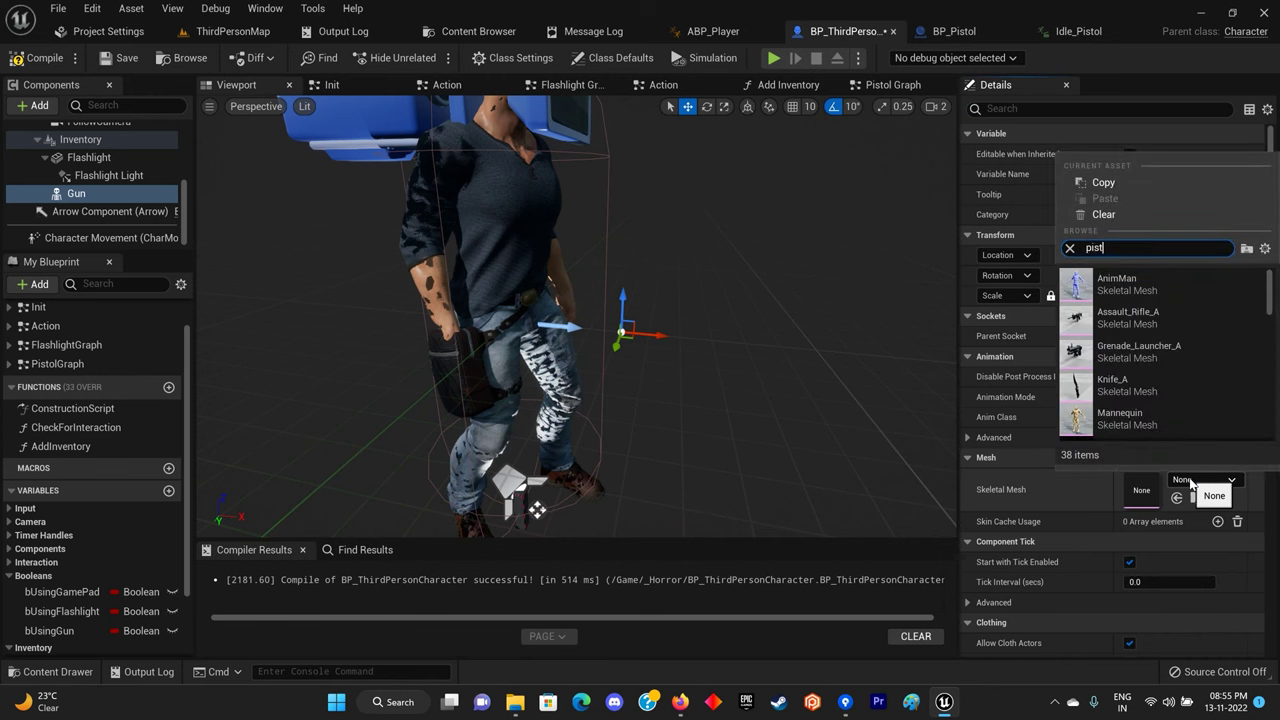
pyautogui.write('ol')
pyautogui.click(1188, 295)
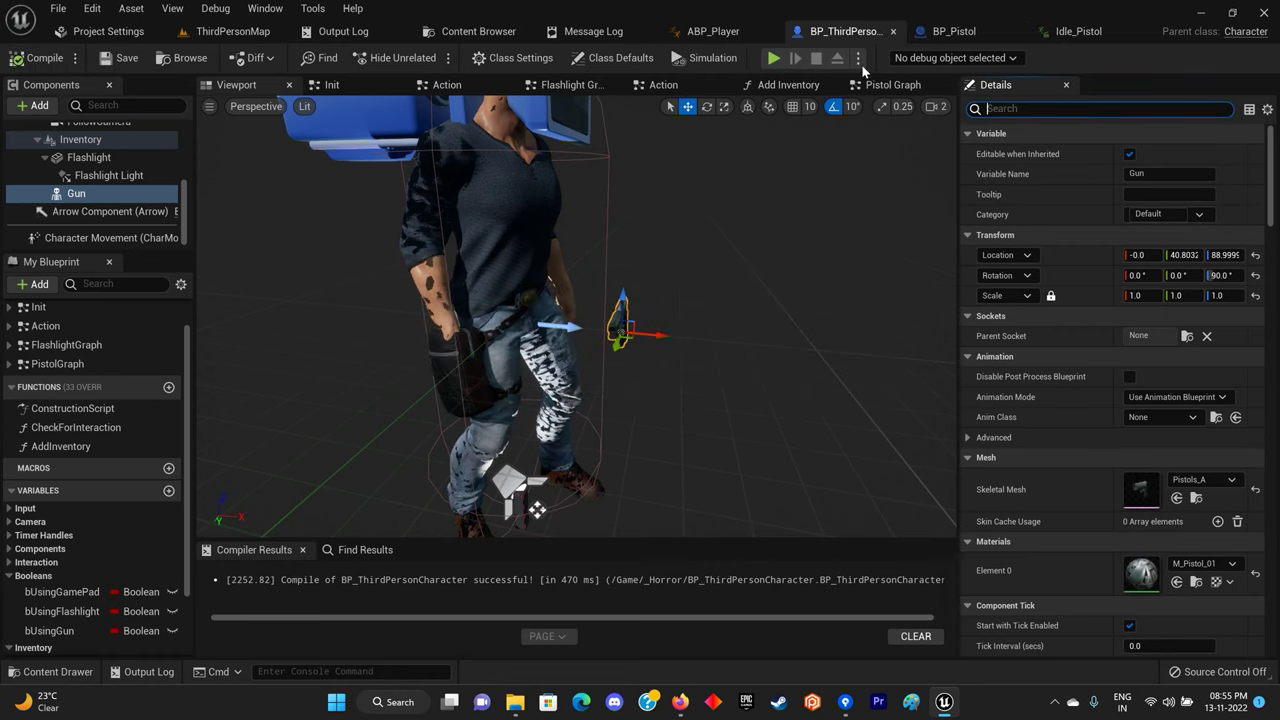
pyautogui.click(880, 86)
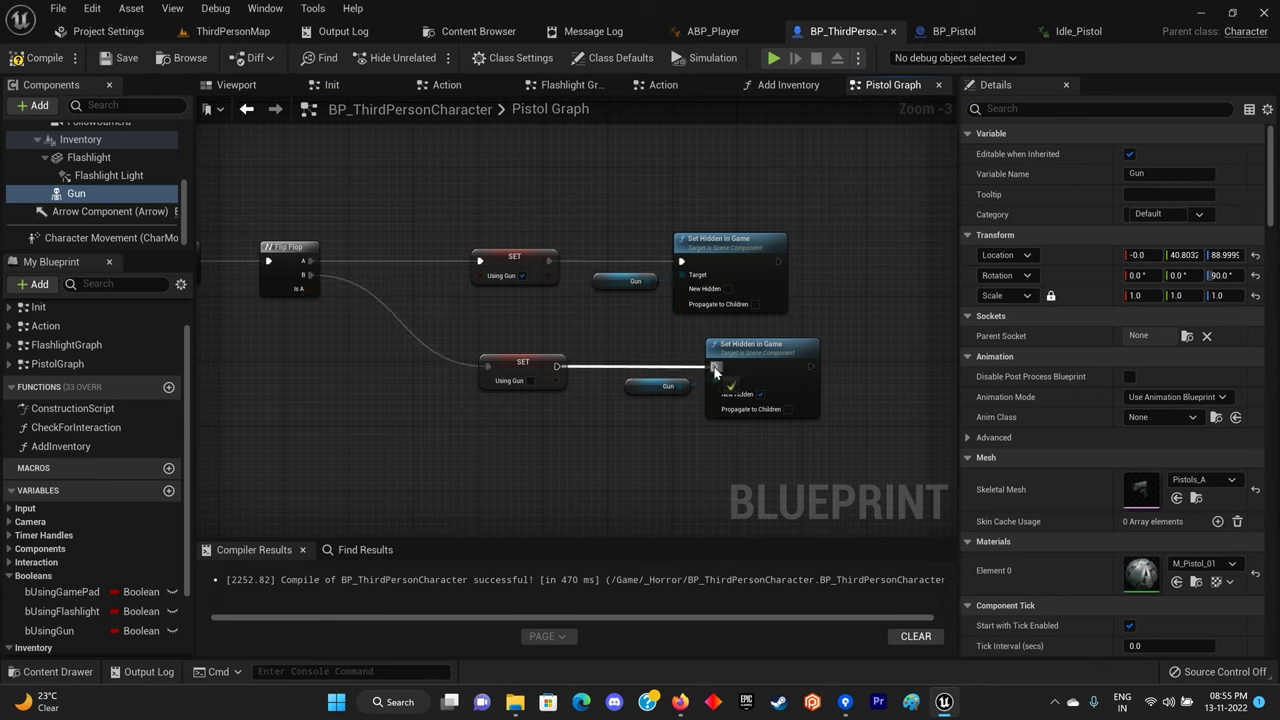
# Play the level, pick up the pistol, inspect how the hands hold it, then eject and stop.
pyautogui.click(773, 57)
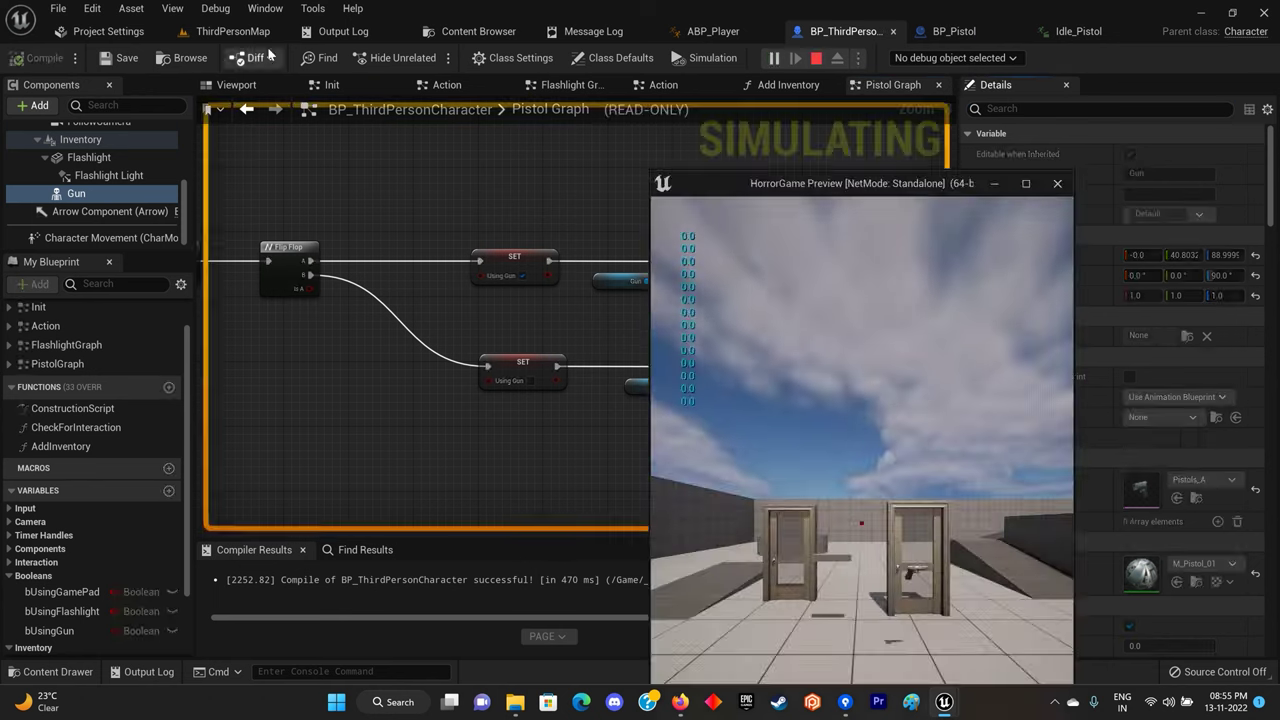
pyautogui.click(241, 40)
pyautogui.click(537, 362)
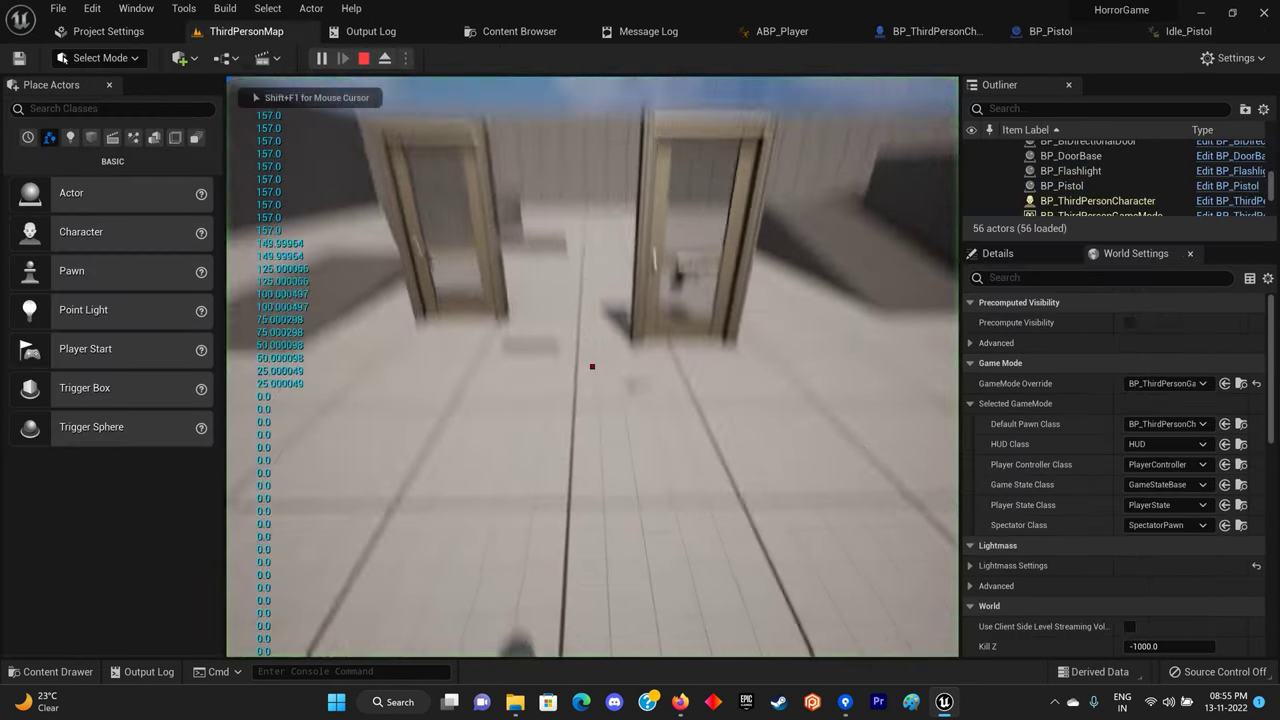
pyautogui.press('w')
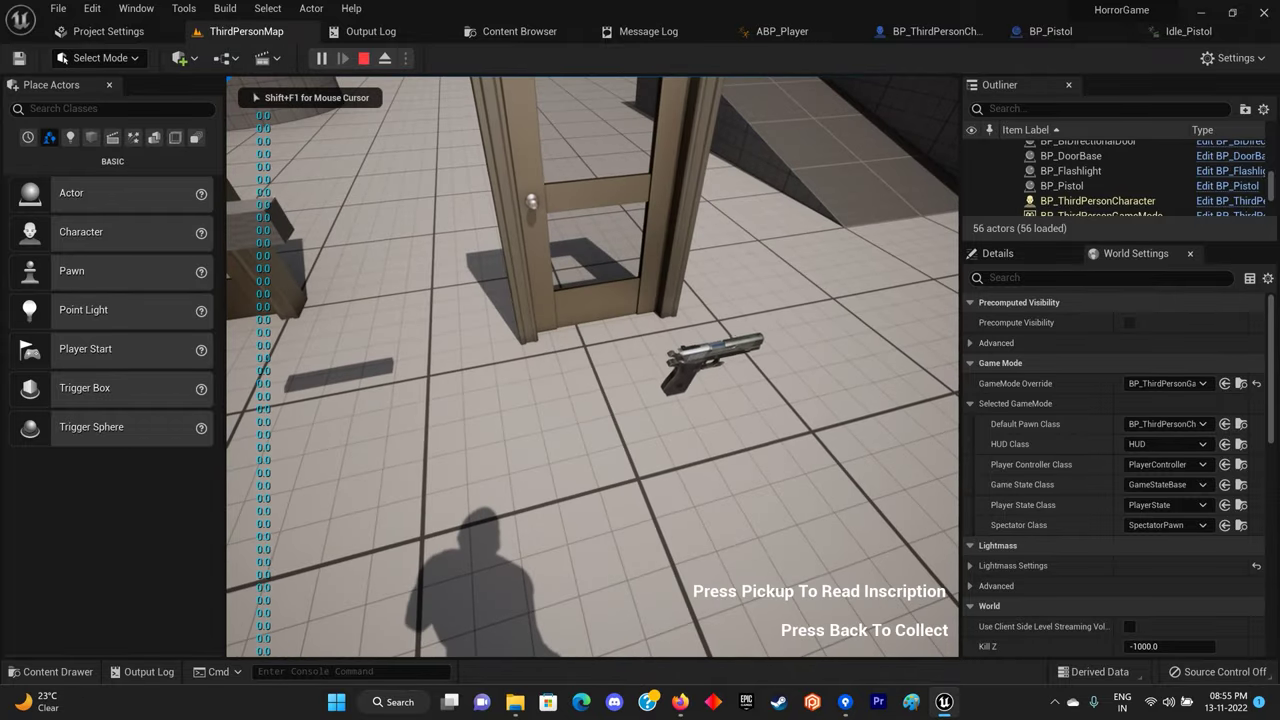
pyautogui.press('e')
pyautogui.press('s')
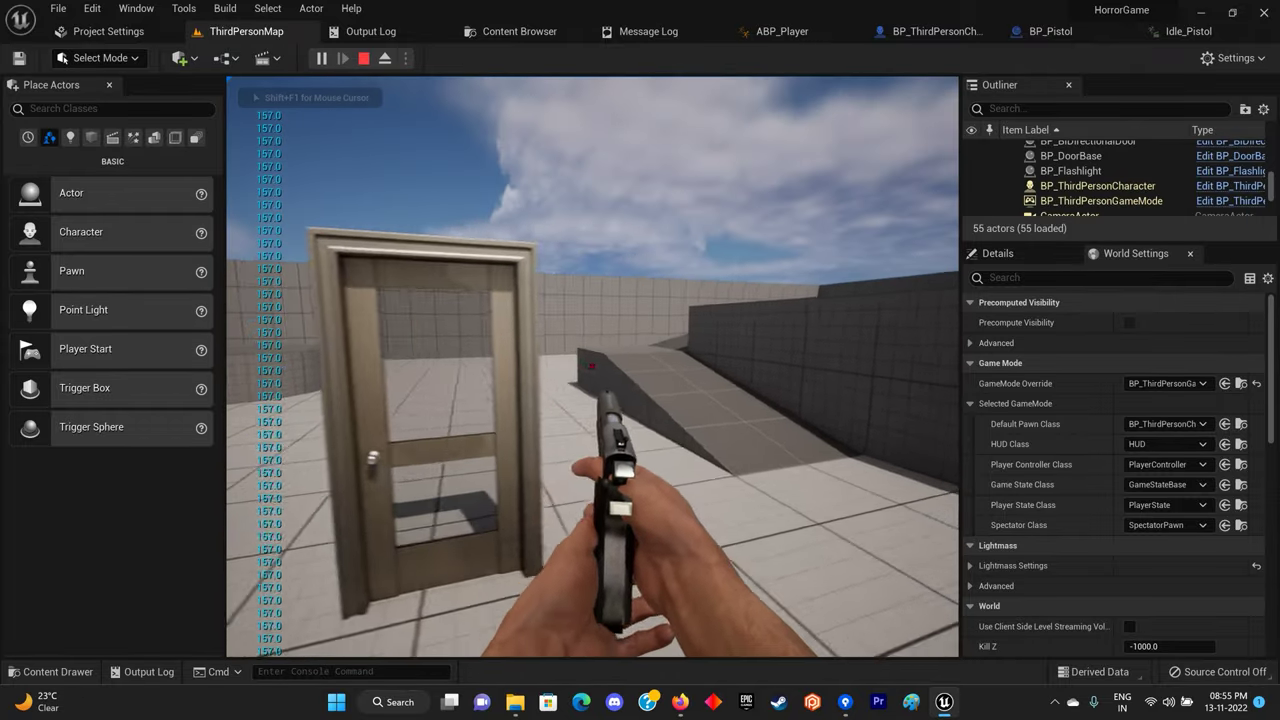
pyautogui.press('s')
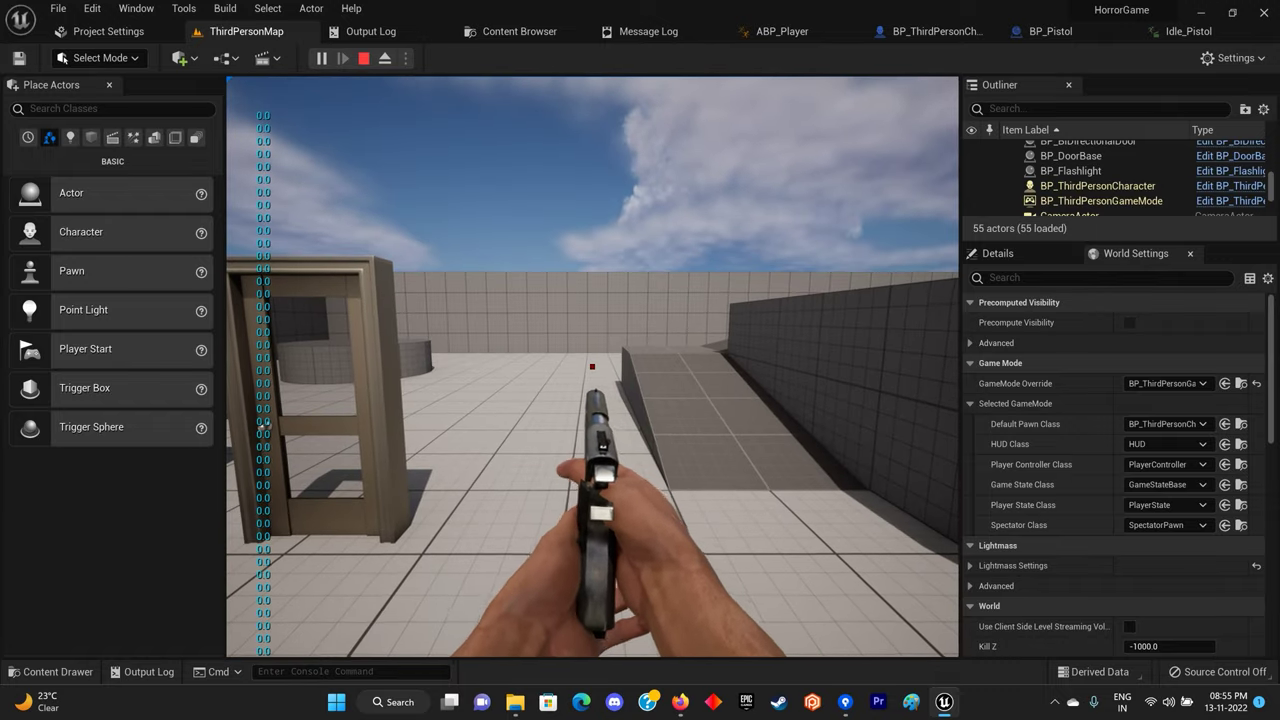
pyautogui.press('F8')
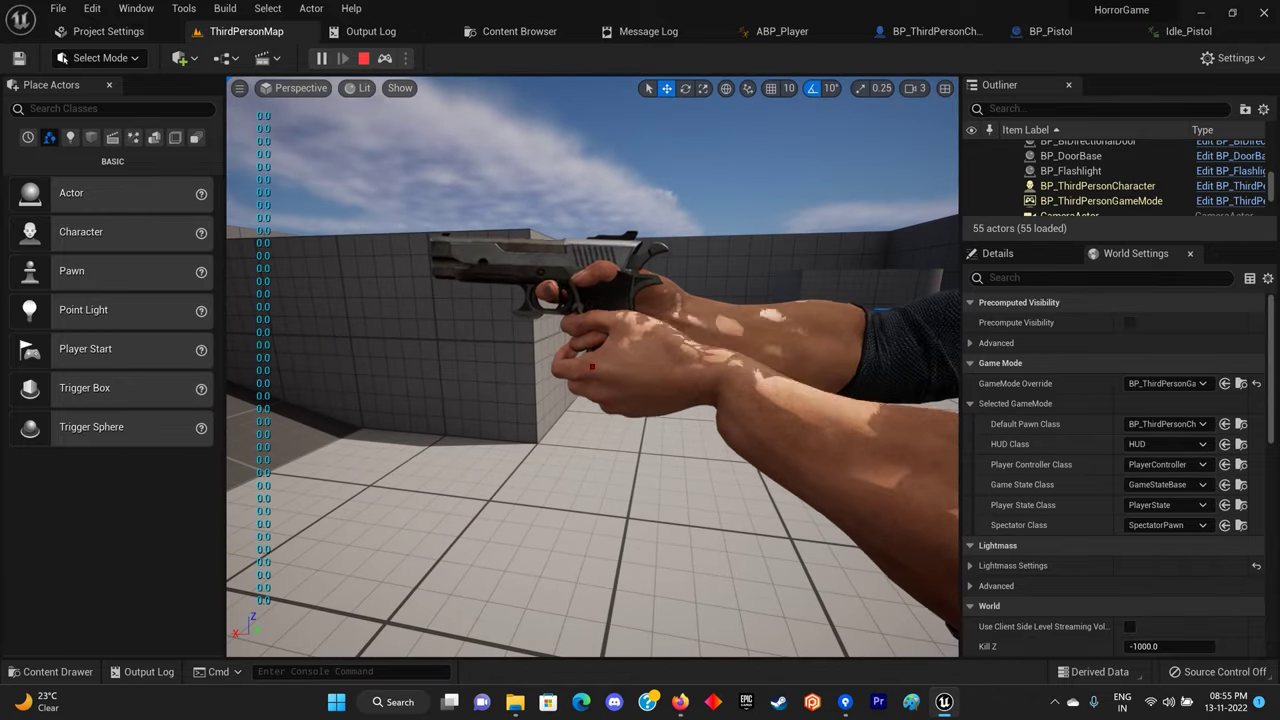
pyautogui.press('Escape')
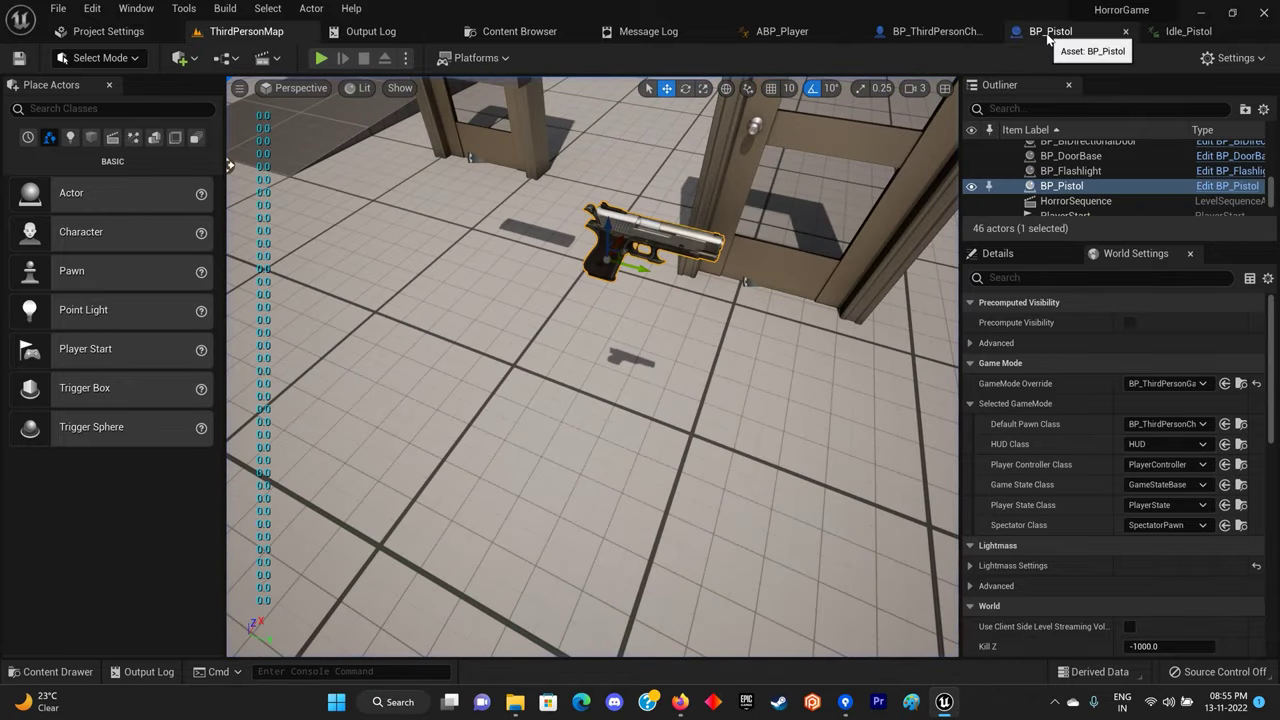
# In Idle_Pistol, move the Pistol socket to about -11.48, 5.29, -1.63.
pyautogui.click(1185, 31)
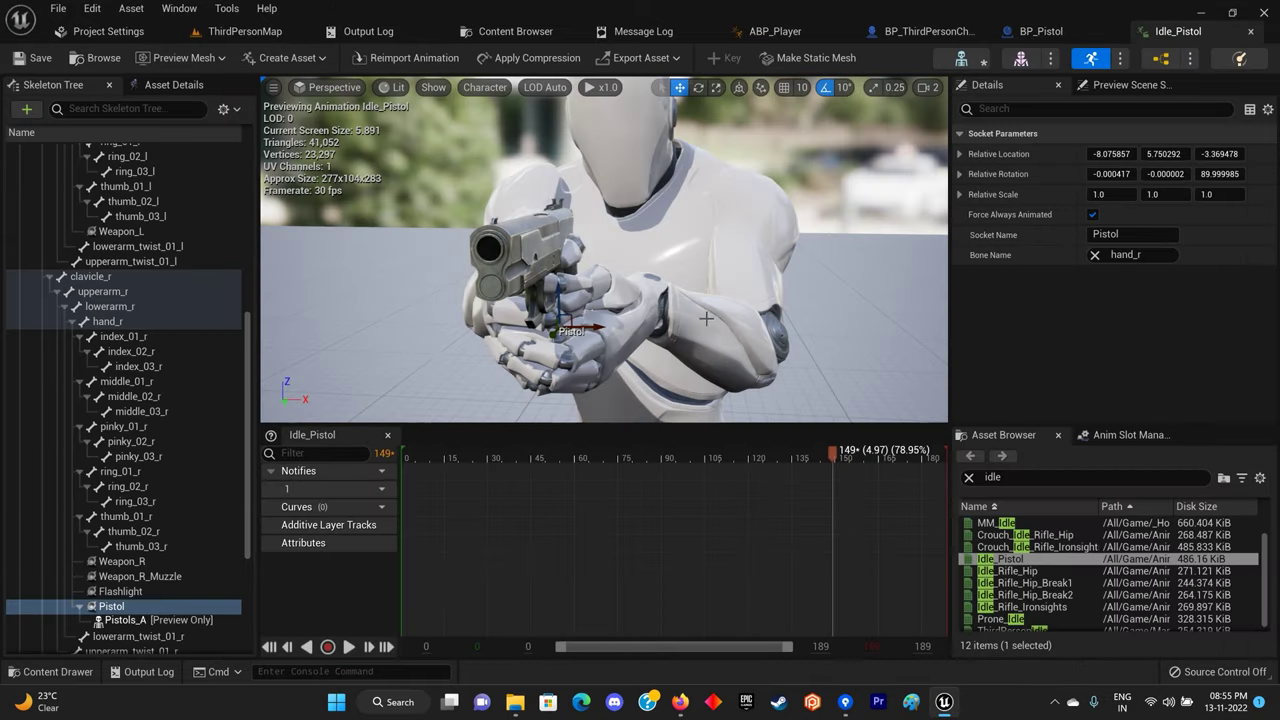
pyautogui.keyDown('alt'); pyautogui.moveTo(704, 318); pyautogui.dragTo(667, 283); pyautogui.keyUp('alt')
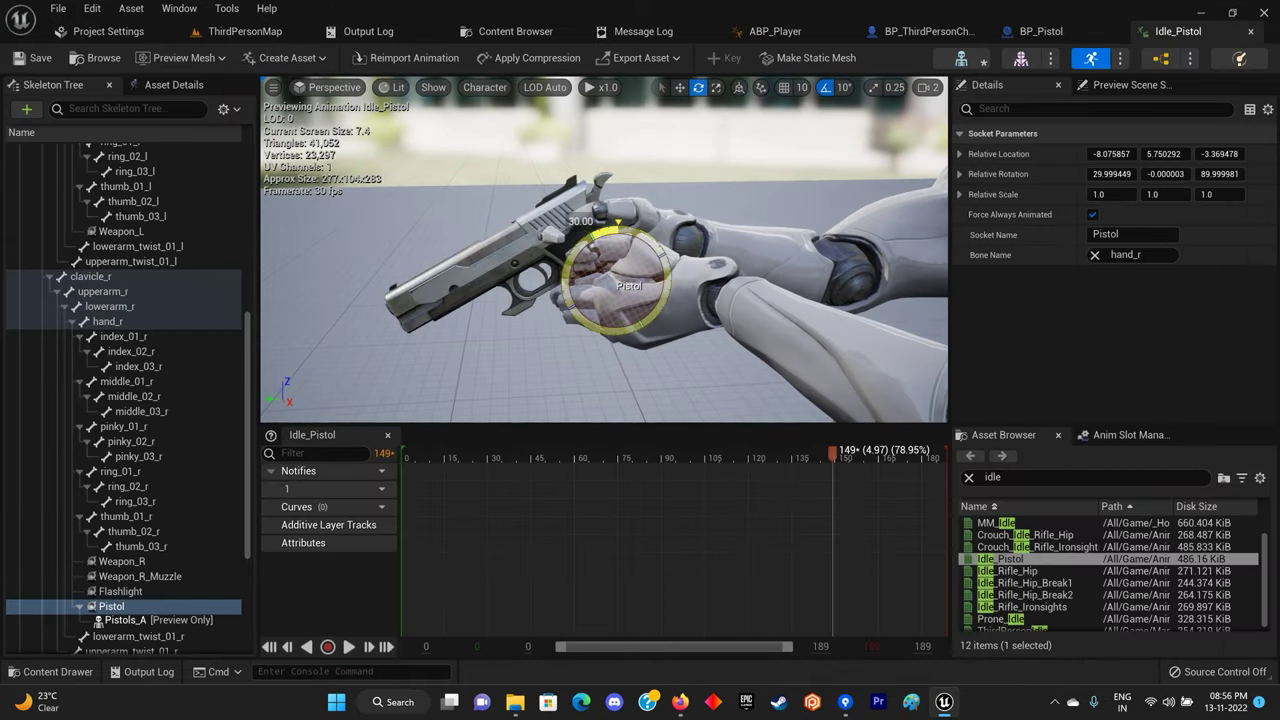
pyautogui.moveTo(601, 243)
pyautogui.mouseDown()
pyautogui.moveTo(598, 217)
pyautogui.moveTo(603, 232)
pyautogui.mouseUp()
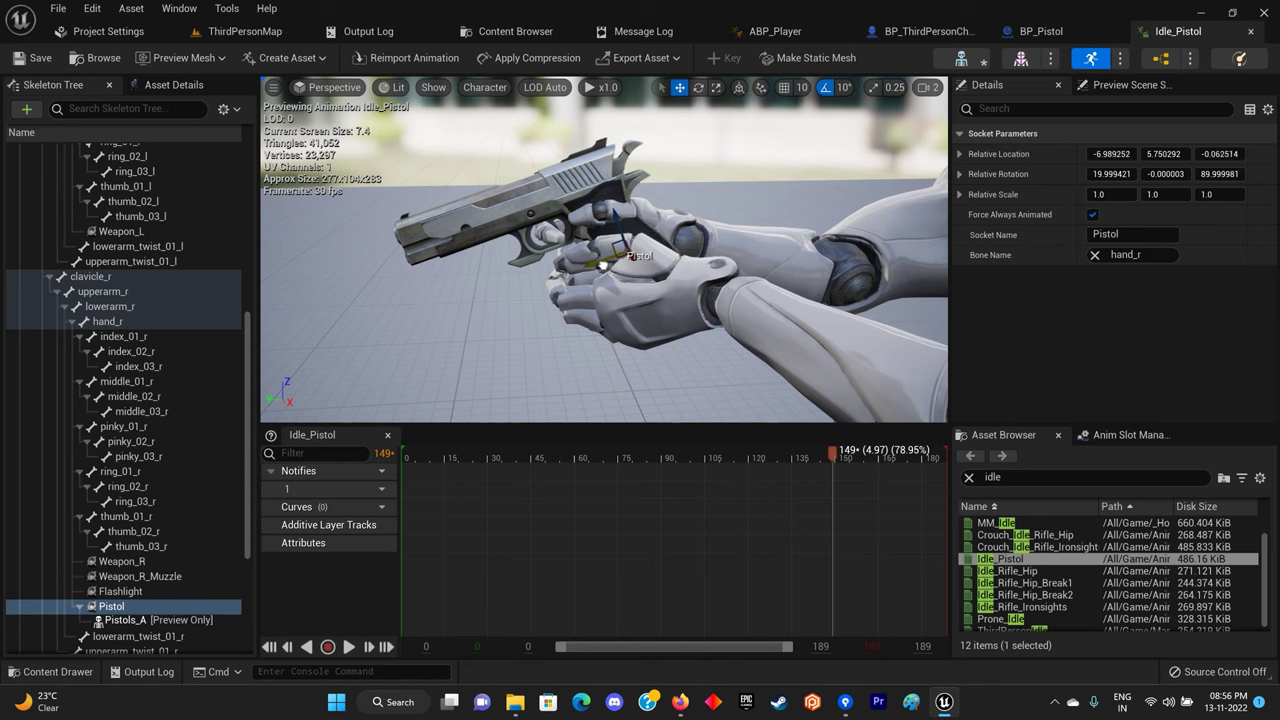
pyautogui.moveTo(603, 265)
pyautogui.mouseDown()
pyautogui.moveTo(662, 258)
pyautogui.moveTo(640, 220)
pyautogui.moveTo(710, 282)
pyautogui.moveTo(692, 307)
pyautogui.moveTo(624, 256)
pyautogui.mouseUp()
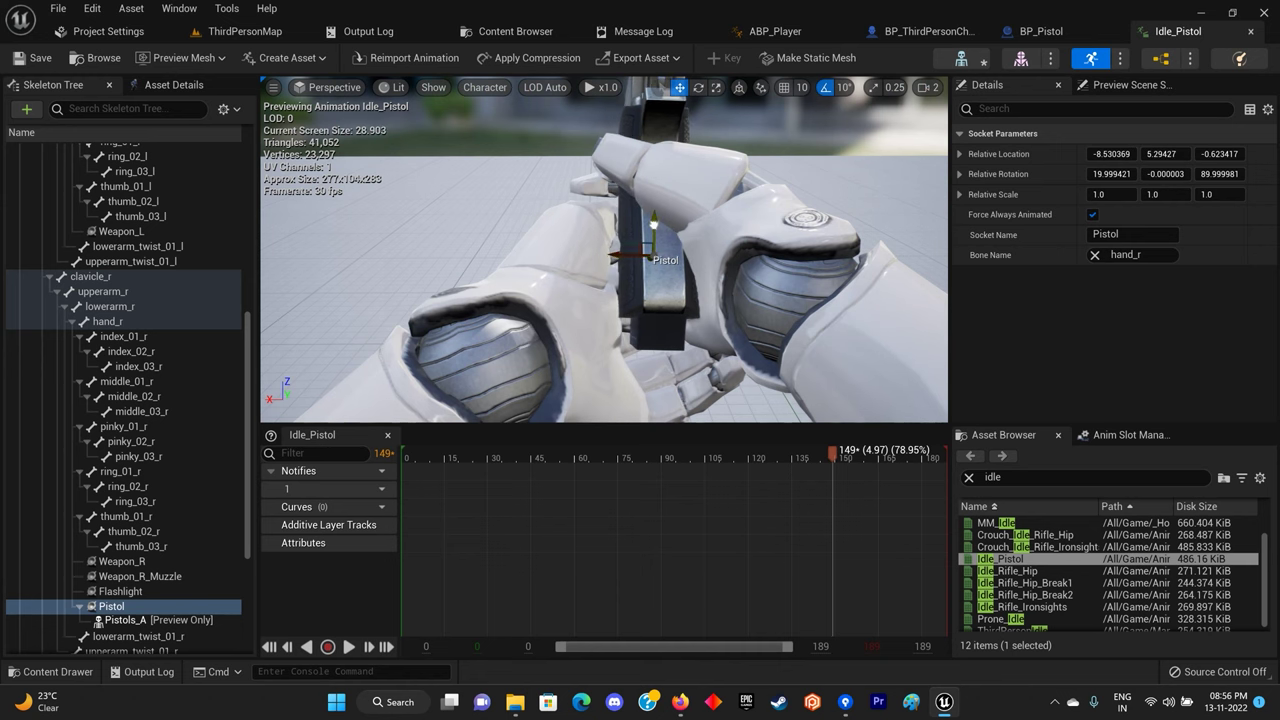
pyautogui.moveTo(624, 256); pyautogui.dragTo(593, 320)
# Rotate the Pistol socket to remove the 20° tilt so the gun sits level.
pyautogui.press('e')
pyautogui.moveTo(601, 278); pyautogui.dragTo(598, 270)
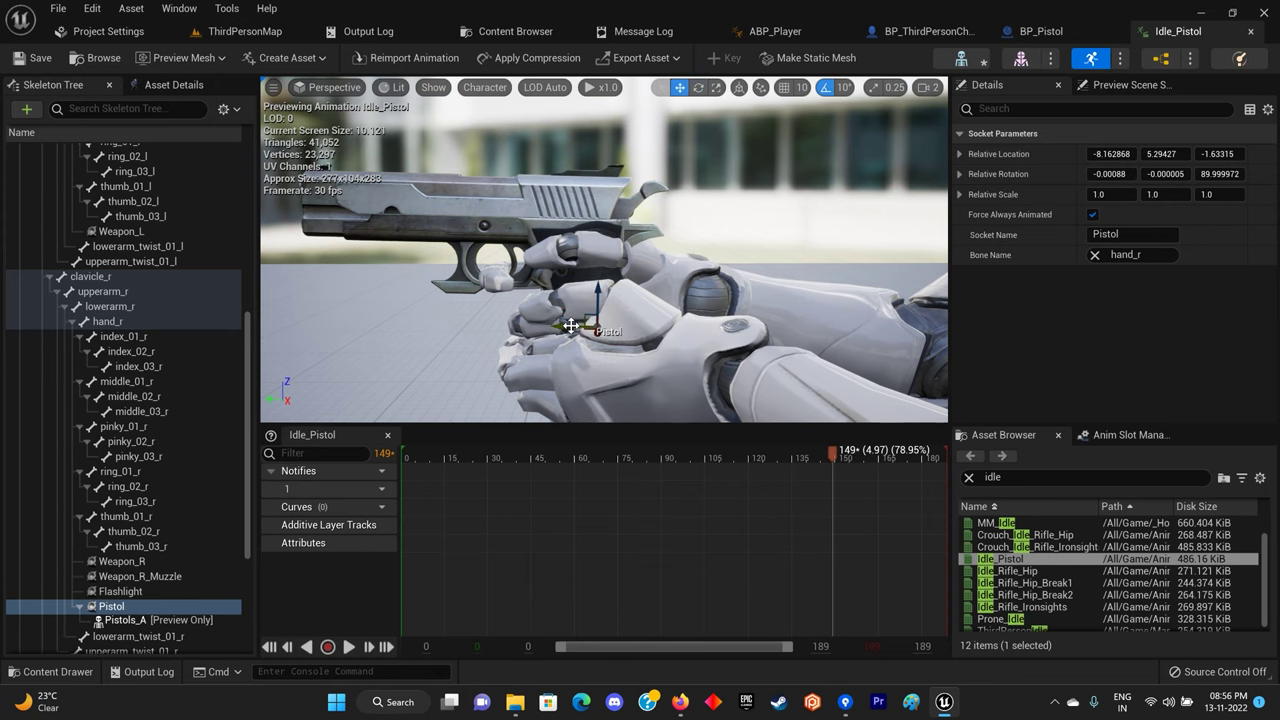
pyautogui.moveTo(593, 295)
pyautogui.mouseDown()
pyautogui.moveTo(700, 290)
pyautogui.moveTo(640, 300)
pyautogui.moveTo(590, 285)
pyautogui.mouseUp()
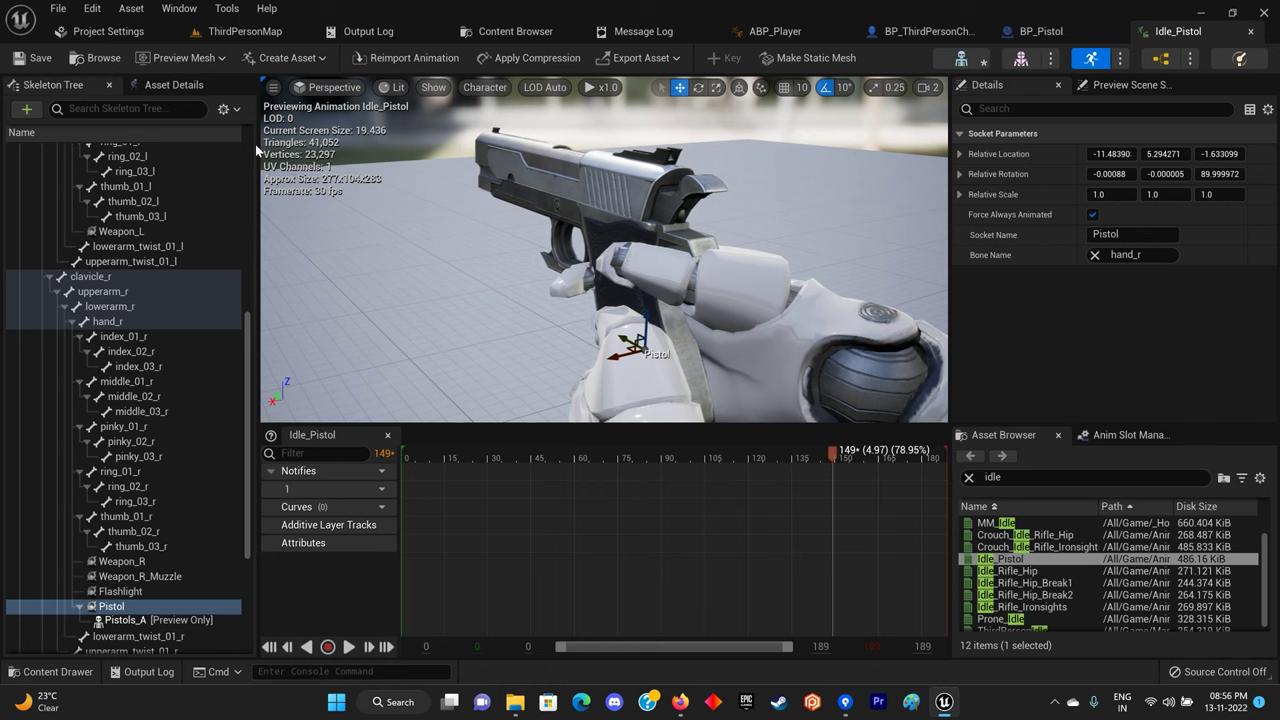
pyautogui.click(246, 31)
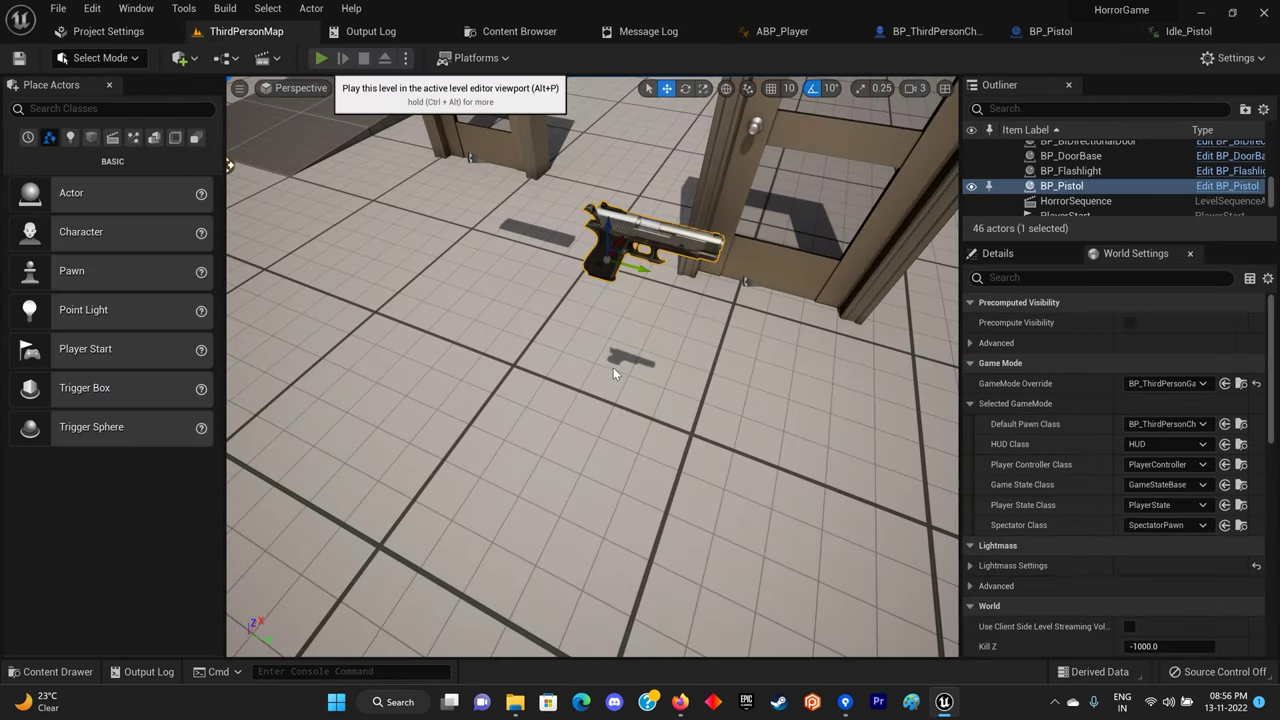
# Play the level, pick up the pistol and walk around to check how it is held.
pyautogui.click(327, 58)
pyautogui.press('w')
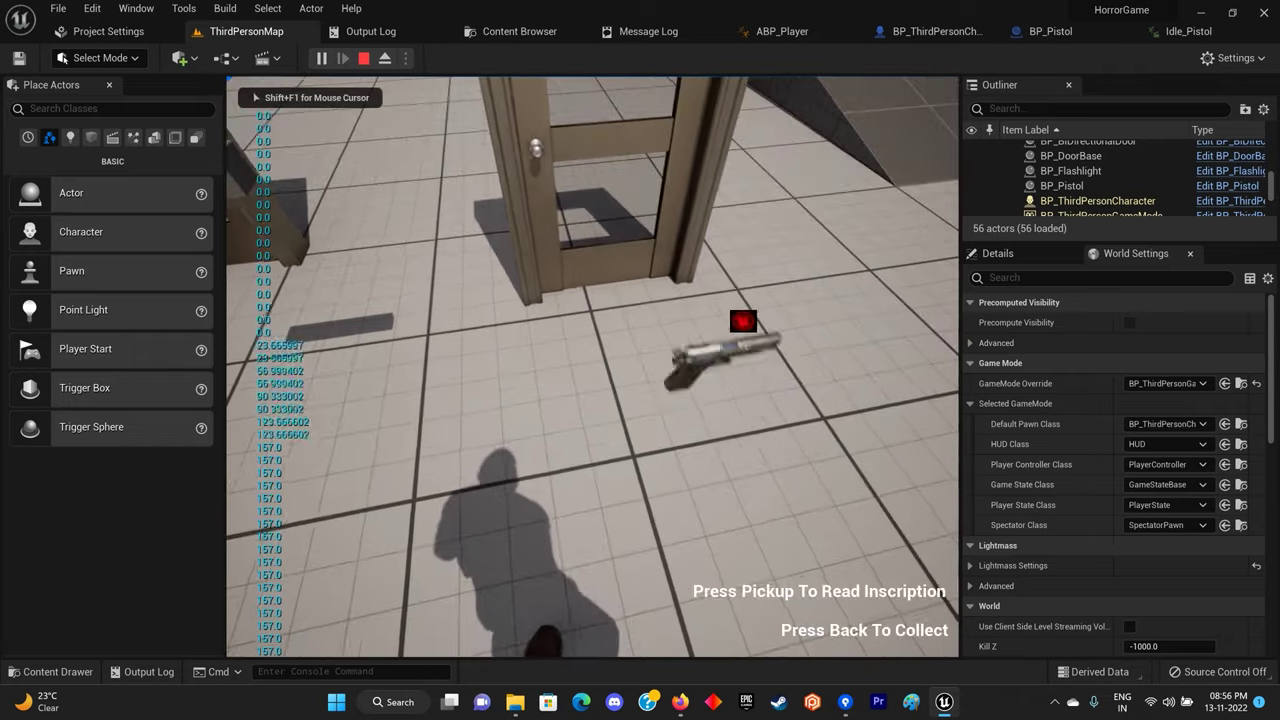
pyautogui.press('e')
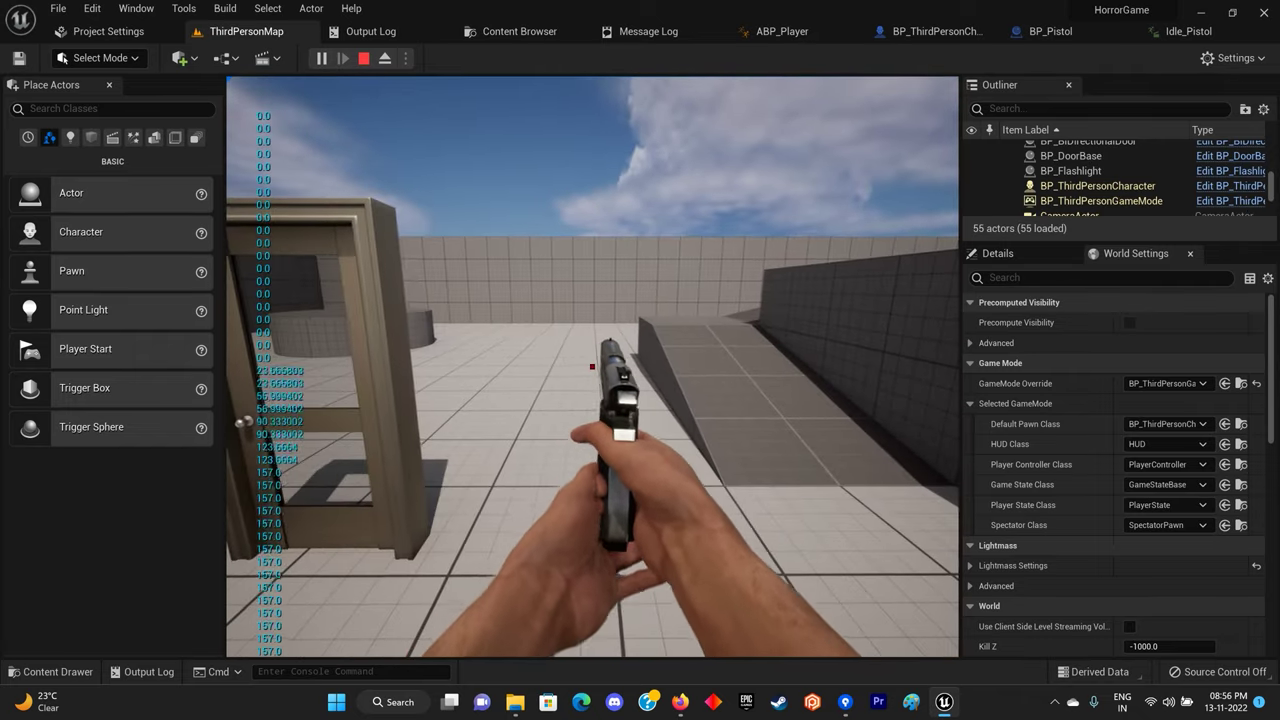
pyautogui.press('a')
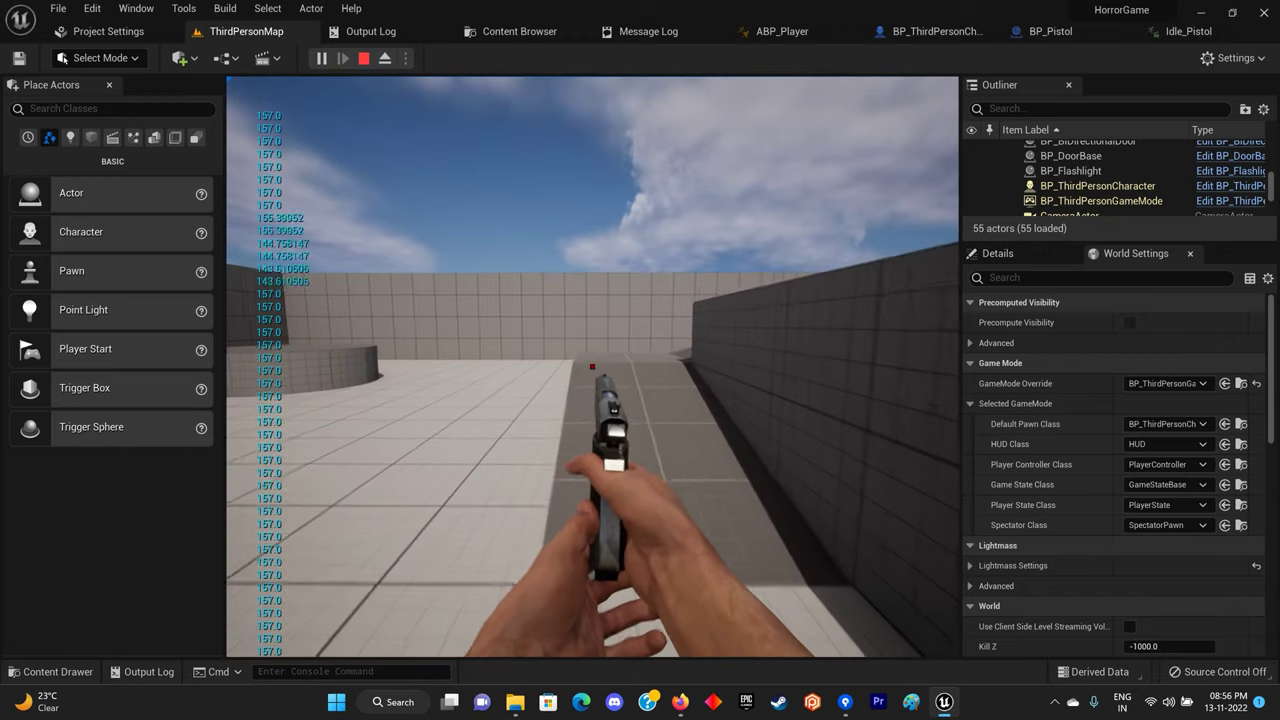
pyautogui.press('d')
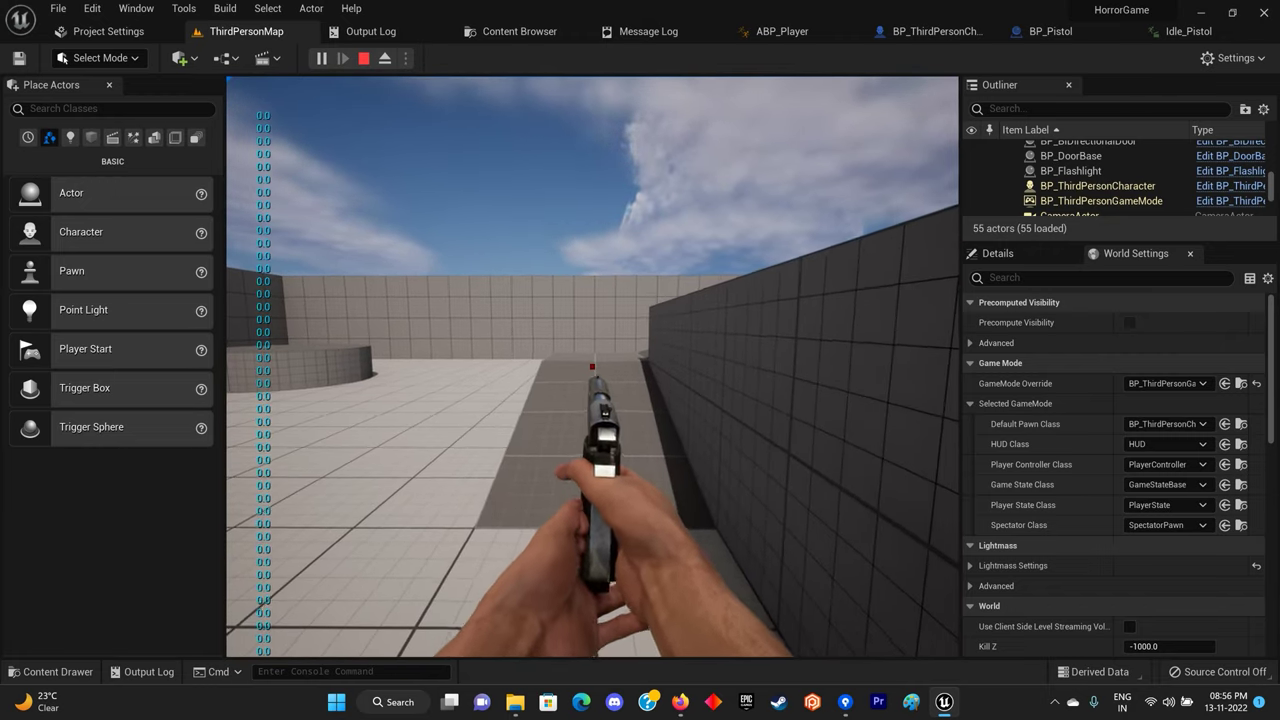
pyautogui.press('a')
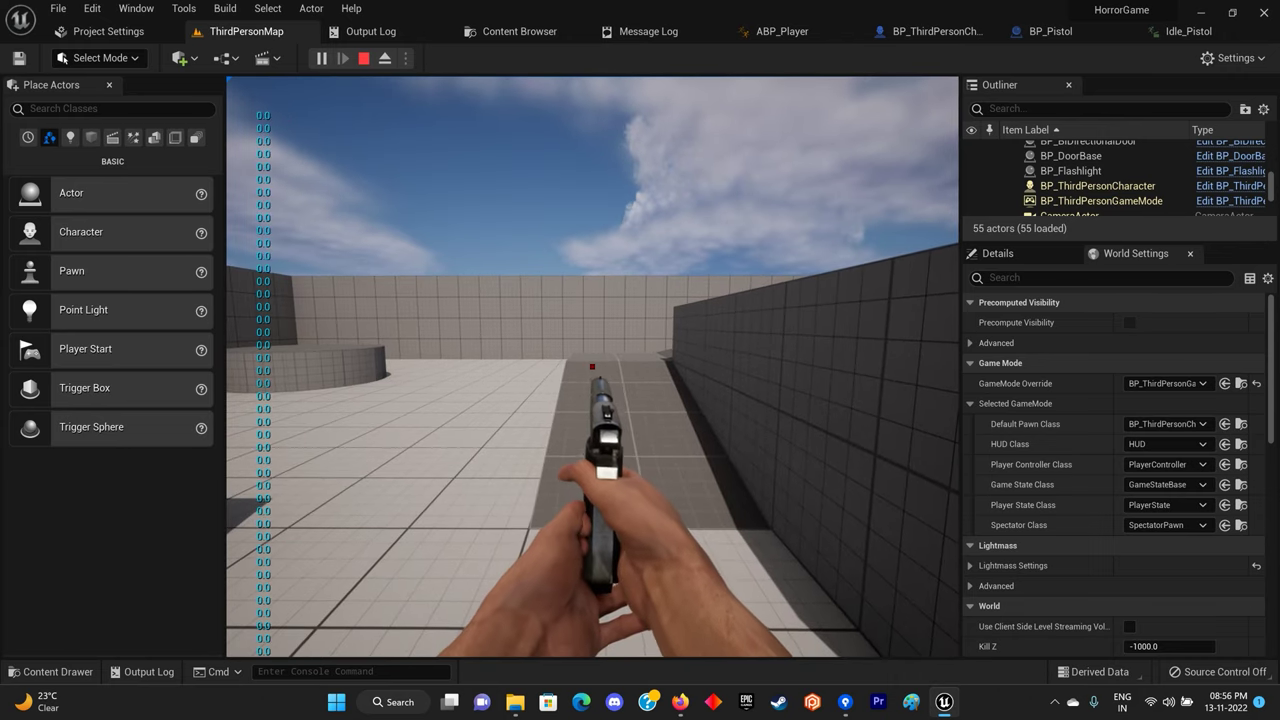
pyautogui.press('Escape')
# Rotate the Idle_Pistol Pistol socket from 80 to 83.95 and save.
pyautogui.click(1073, 34)
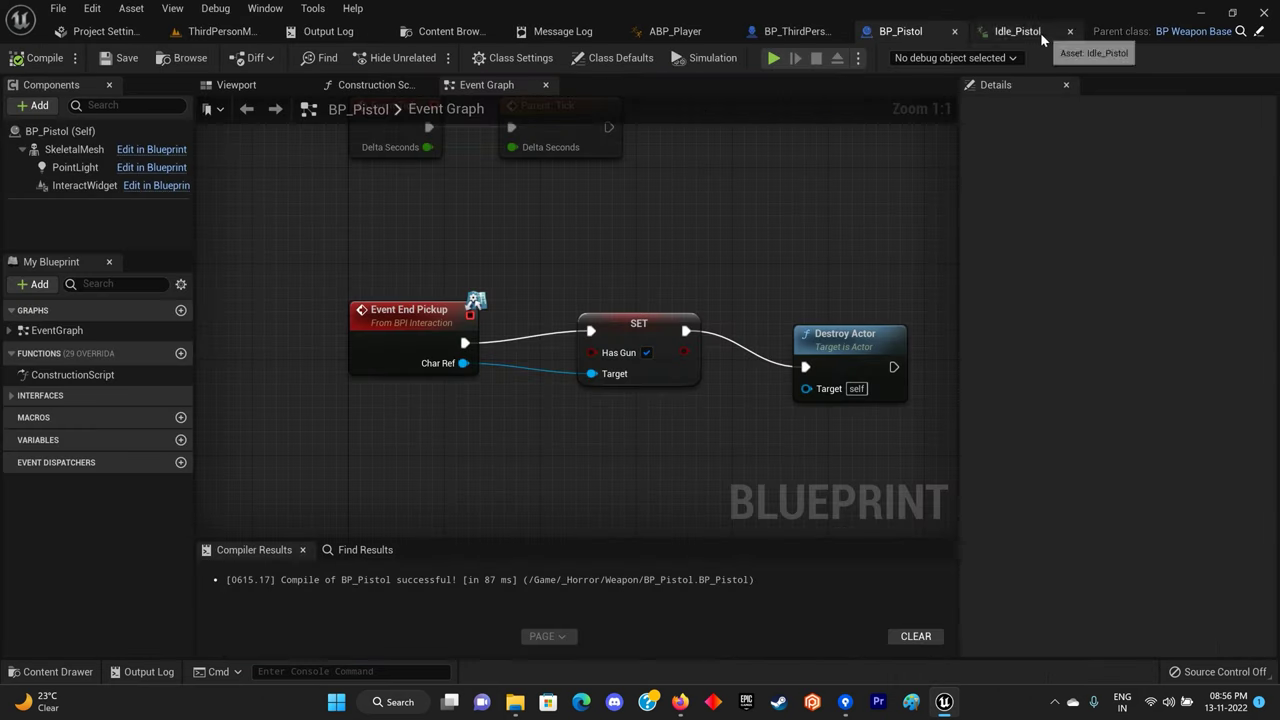
pyautogui.click(1185, 31)
pyautogui.moveTo(651, 296); pyautogui.dragTo(700, 296)
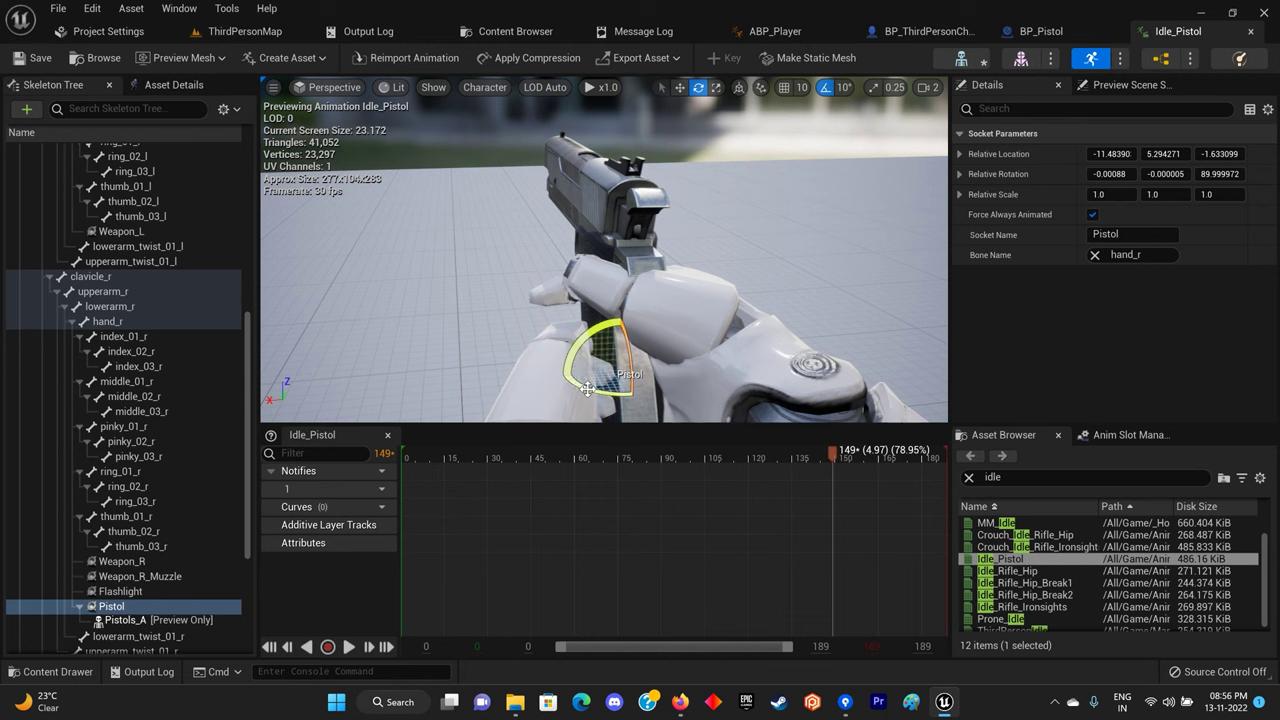
pyautogui.moveTo(555, 374); pyautogui.dragTo(559, 380)
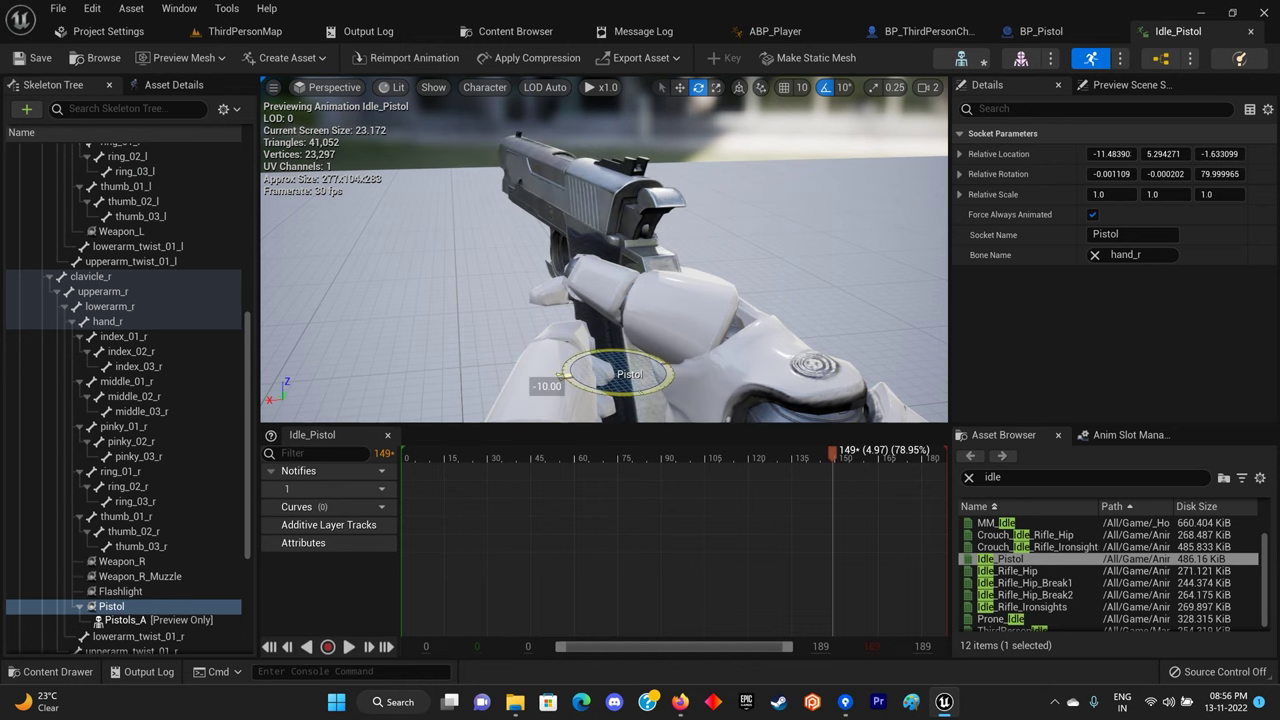
pyautogui.click(27, 58)
# Replay ThirdPersonMap, pick up the pistol again, then check Idle_Pistol and return to the level.
pyautogui.click(240, 31)
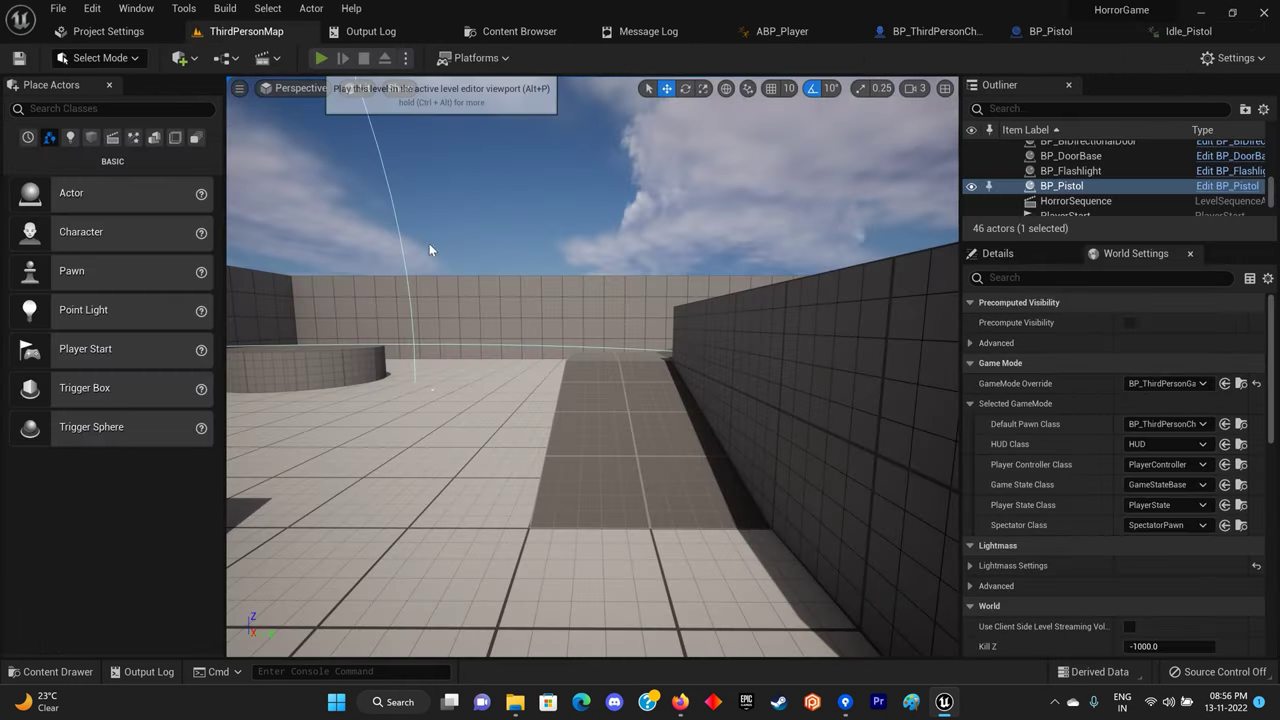
pyautogui.click(321, 58)
pyautogui.press('w')
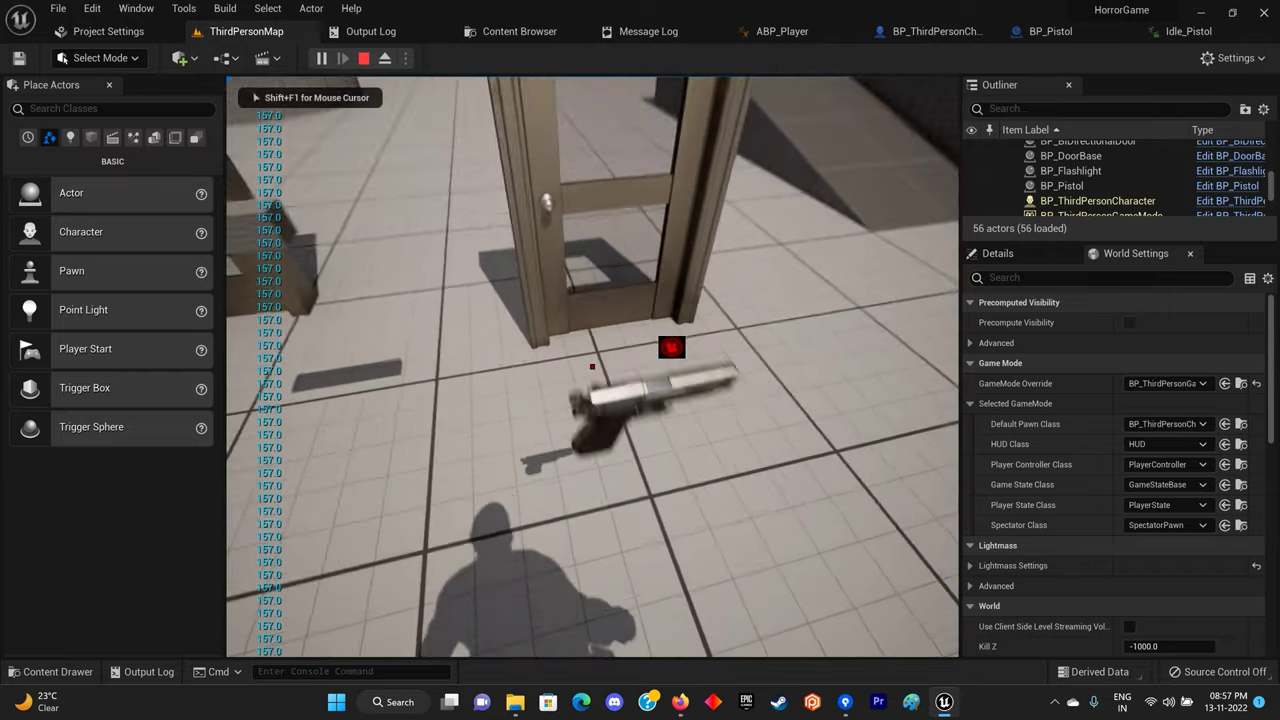
pyautogui.press('e')
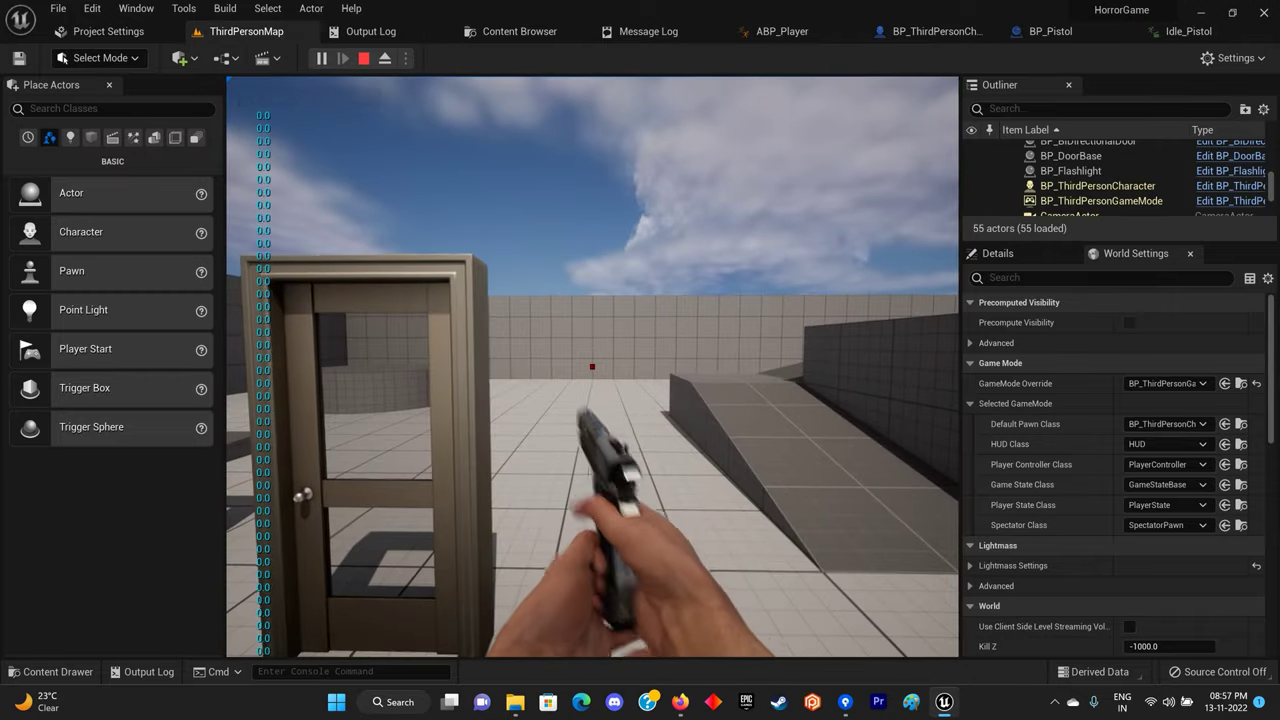
pyautogui.press('Escape')
pyautogui.click(1200, 33)
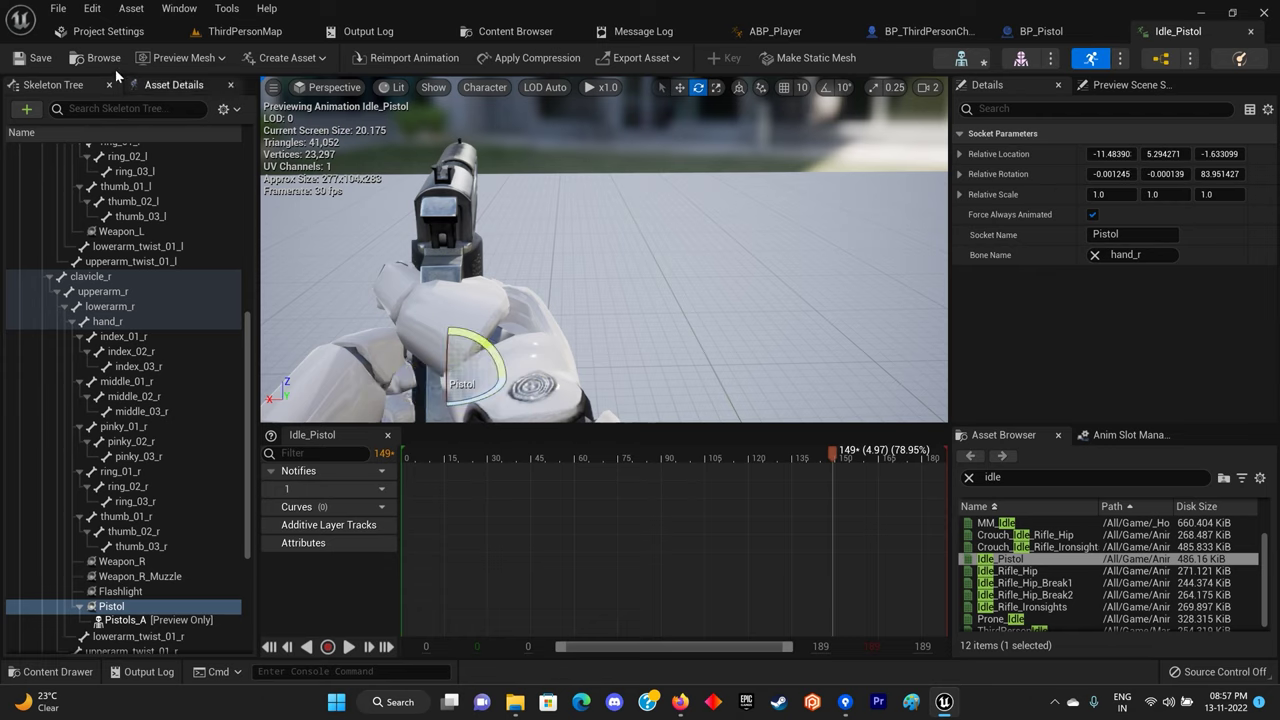
pyautogui.click(232, 31)
# Test the pickup in play, then set the Pistol socket Relative Rotation Z to 87.27 and save.
pyautogui.click(322, 58)
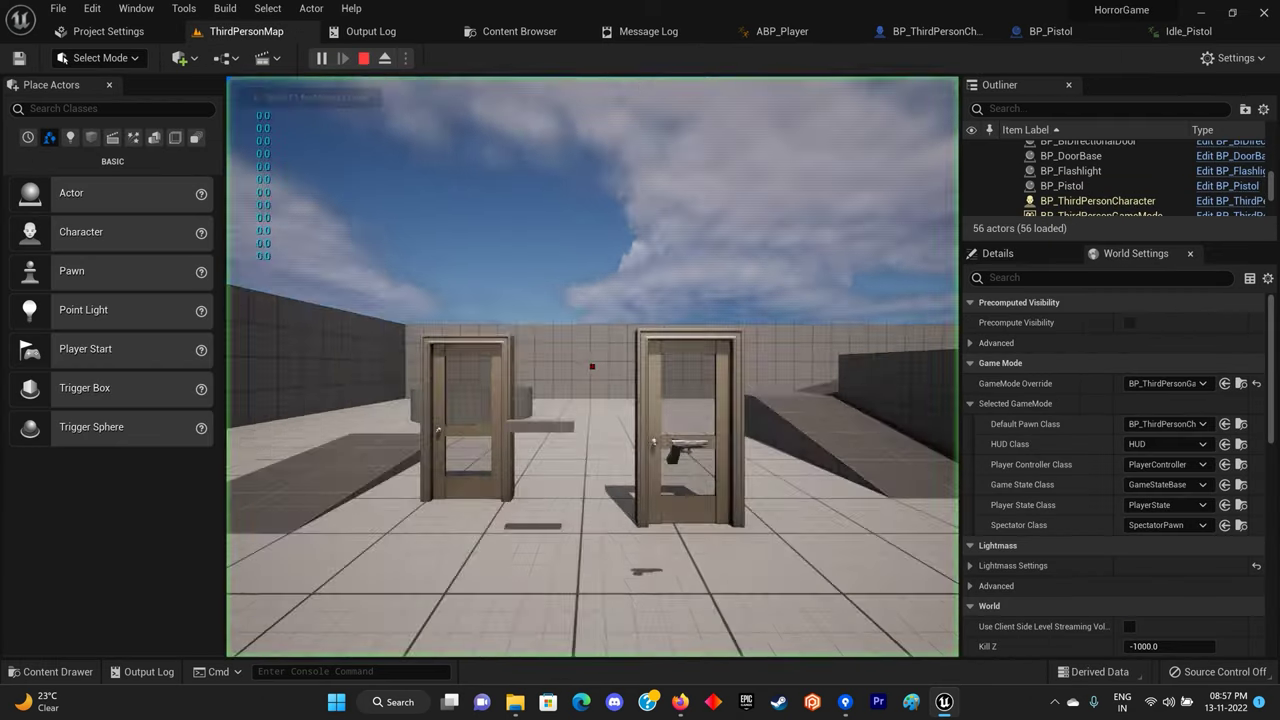
pyautogui.press('w')
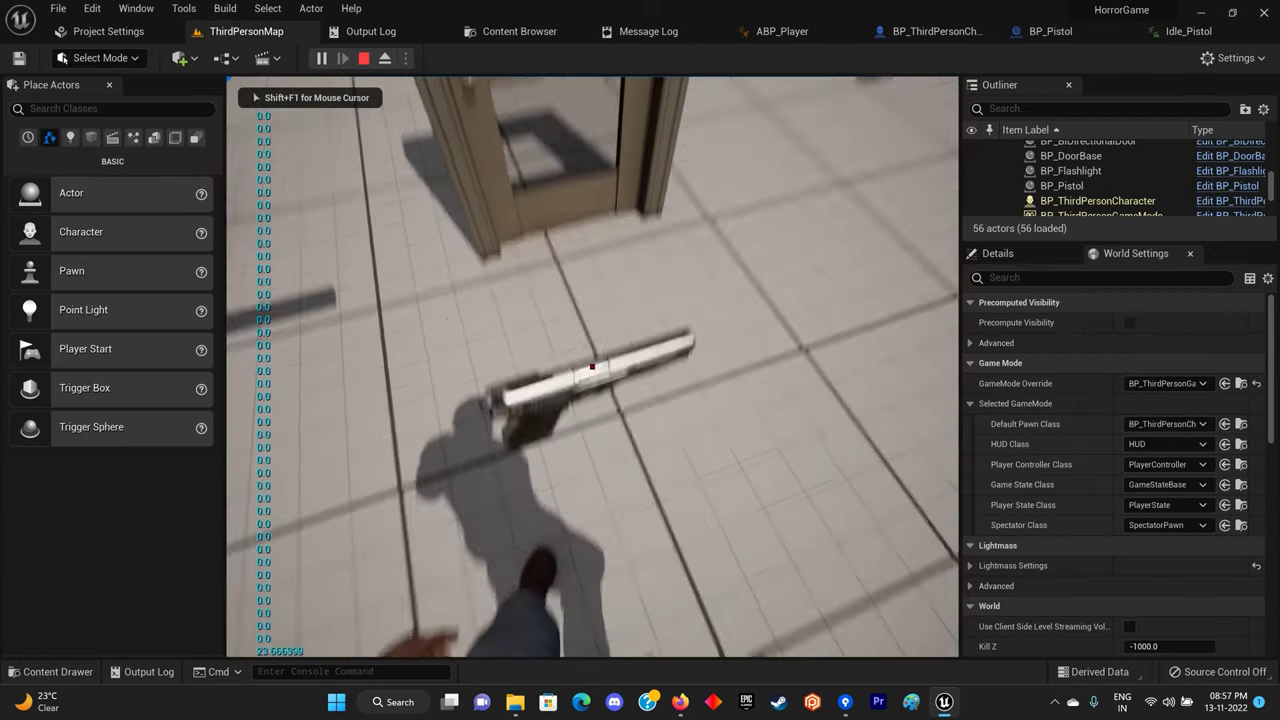
pyautogui.press('e')
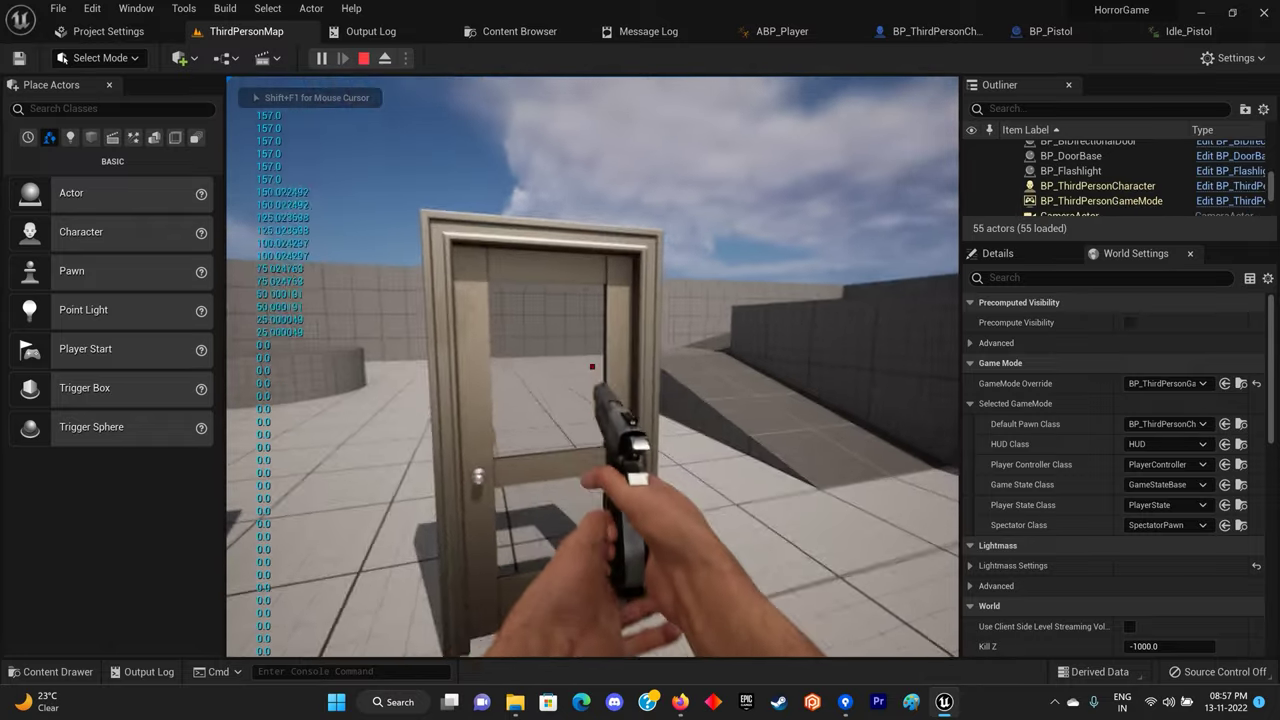
pyautogui.press('d')
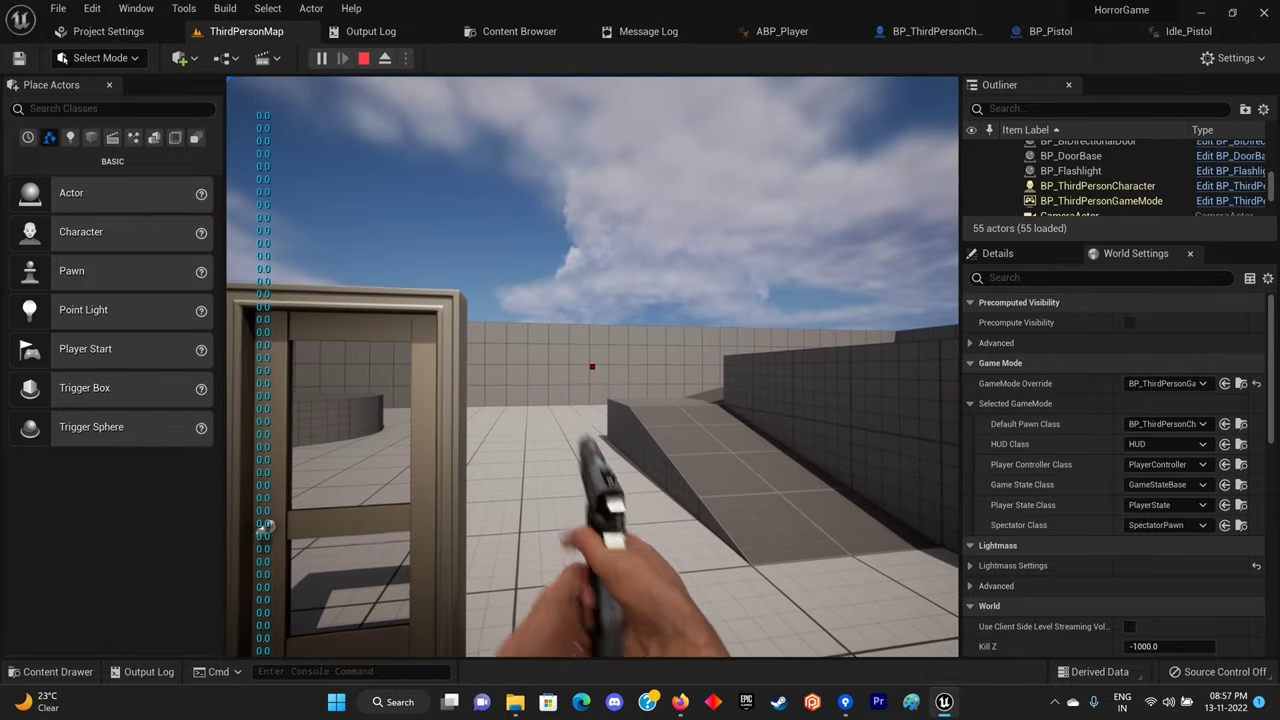
pyautogui.press('Escape')
pyautogui.click(1188, 31)
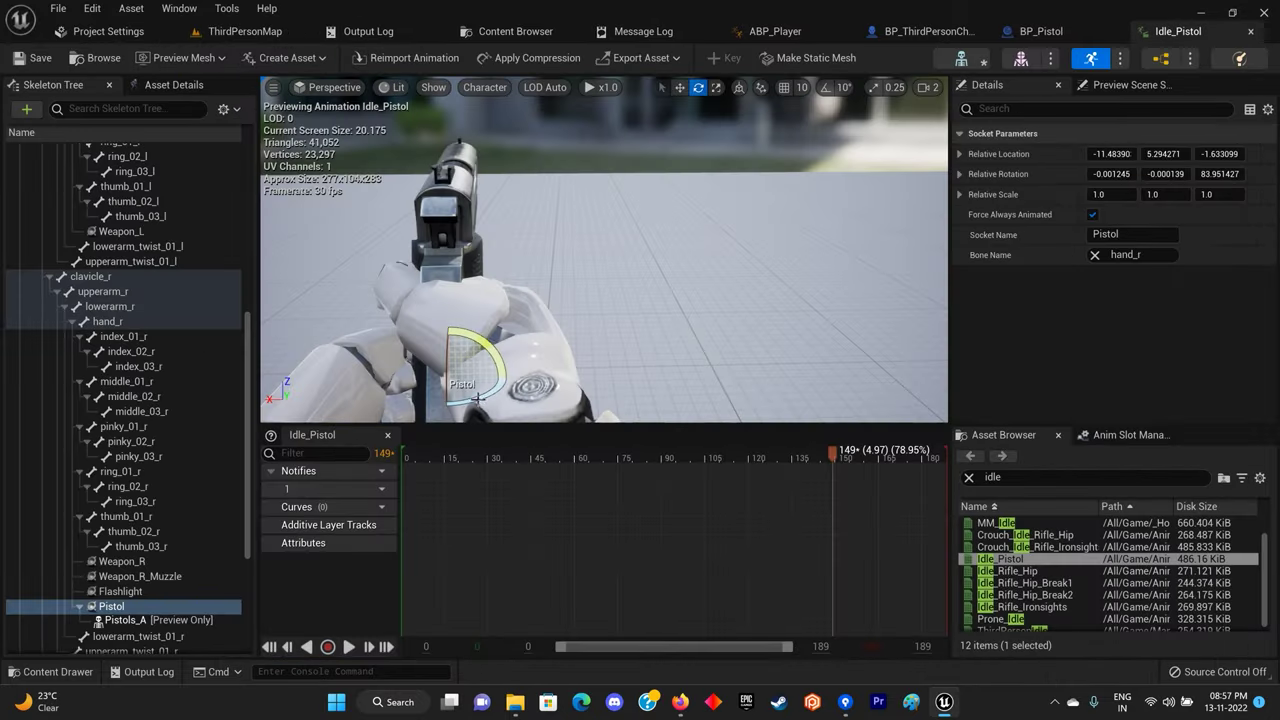
pyautogui.click(40, 58)
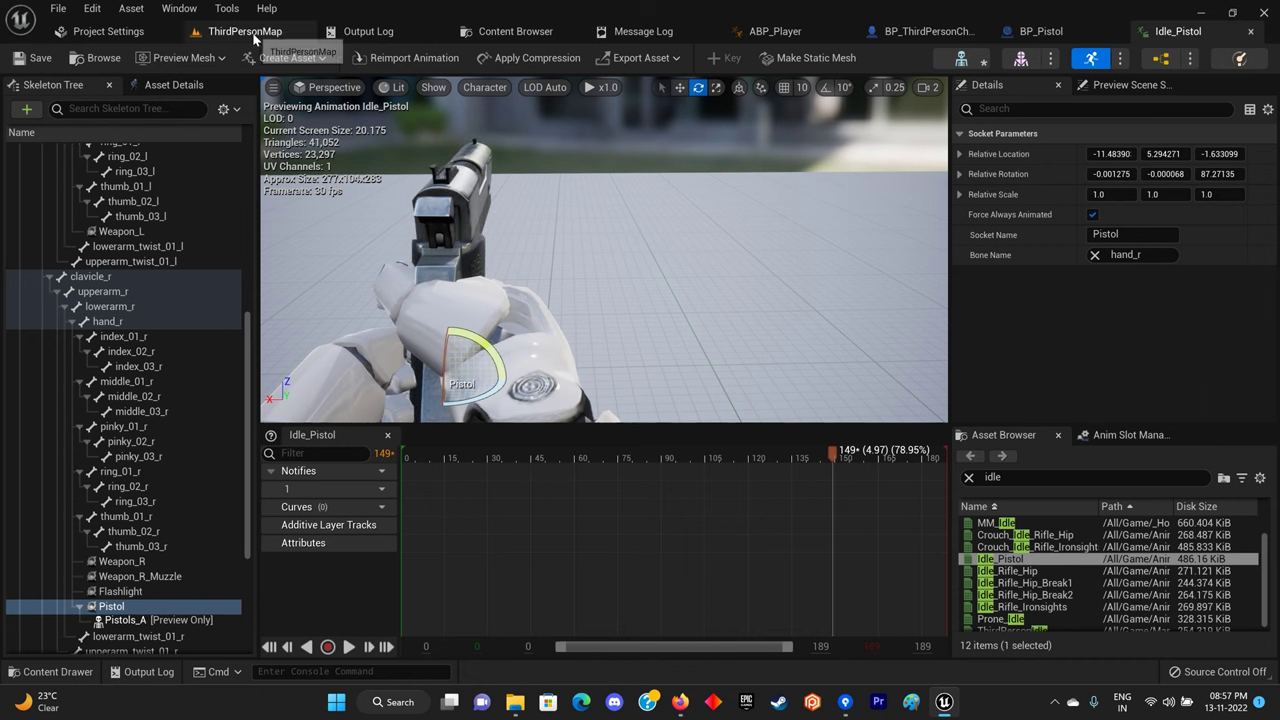
# Replay ThirdPersonMap, pick up the pistol, walk around with it and switch to the flashlight.
pyautogui.click(245, 31)
pyautogui.click(322, 58)
pyautogui.press('w')
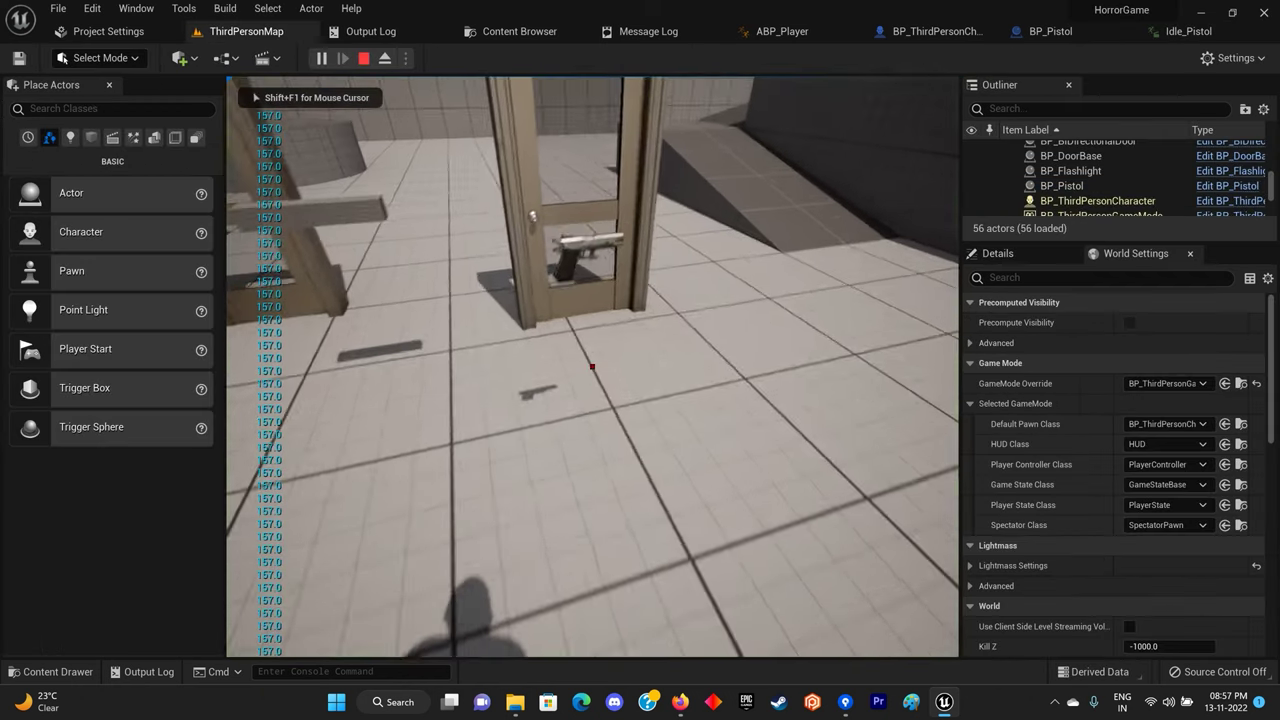
pyautogui.press('e')
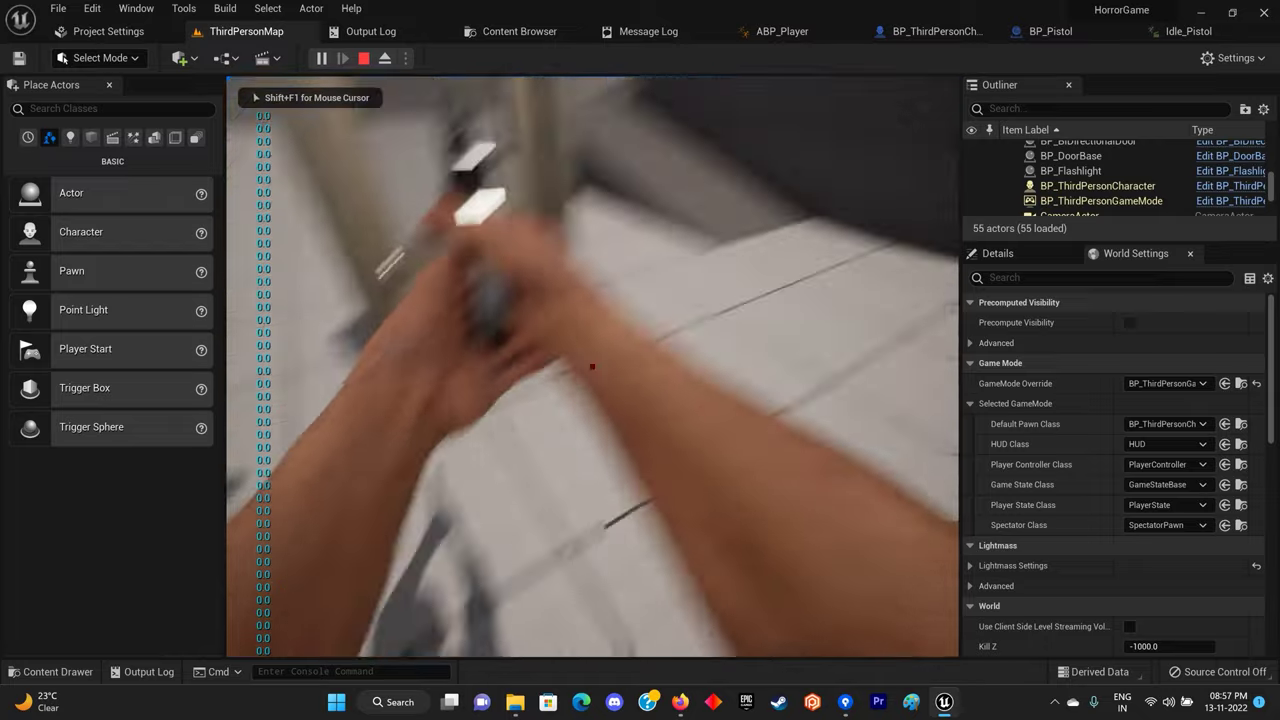
pyautogui.press('d')
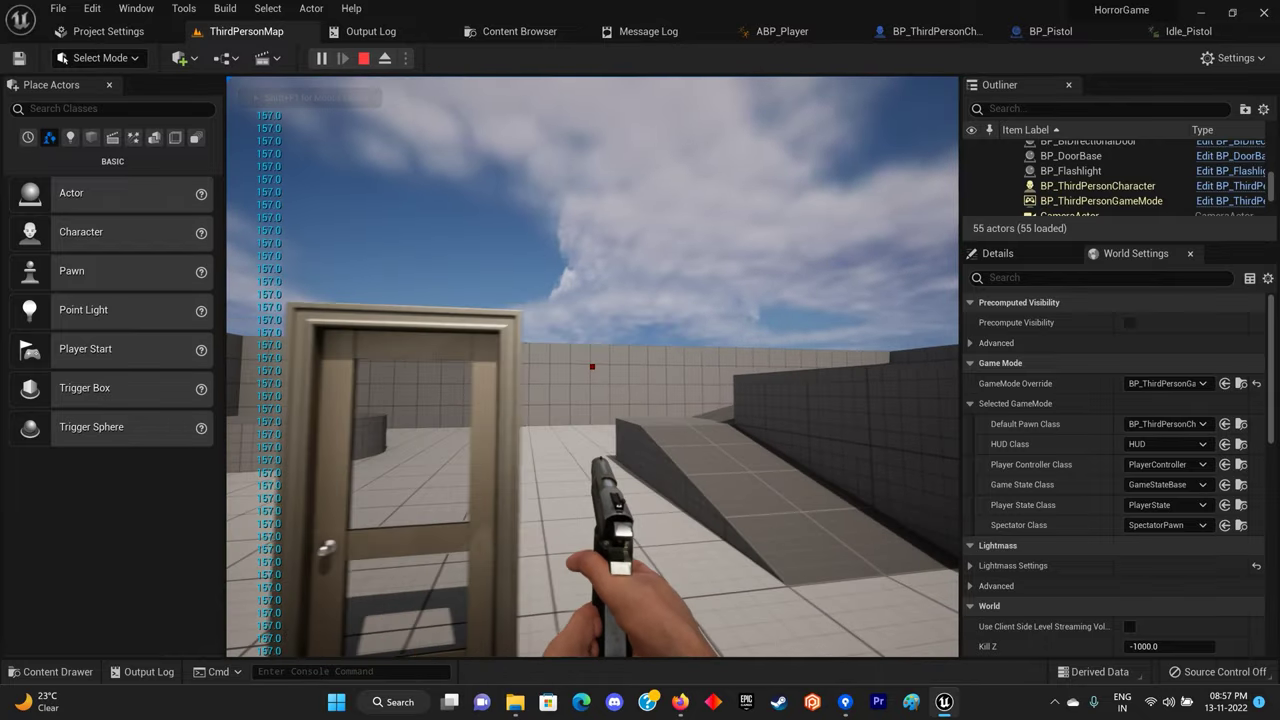
pyautogui.press('d')
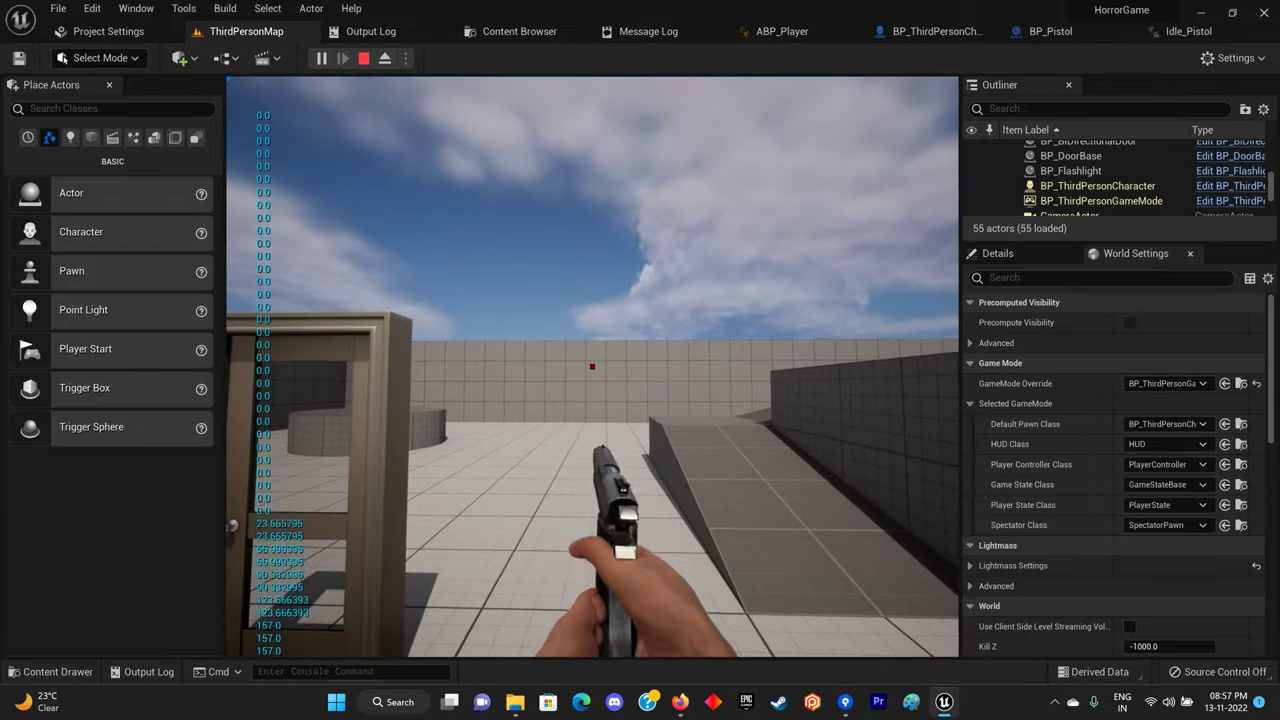
pyautogui.press('d')
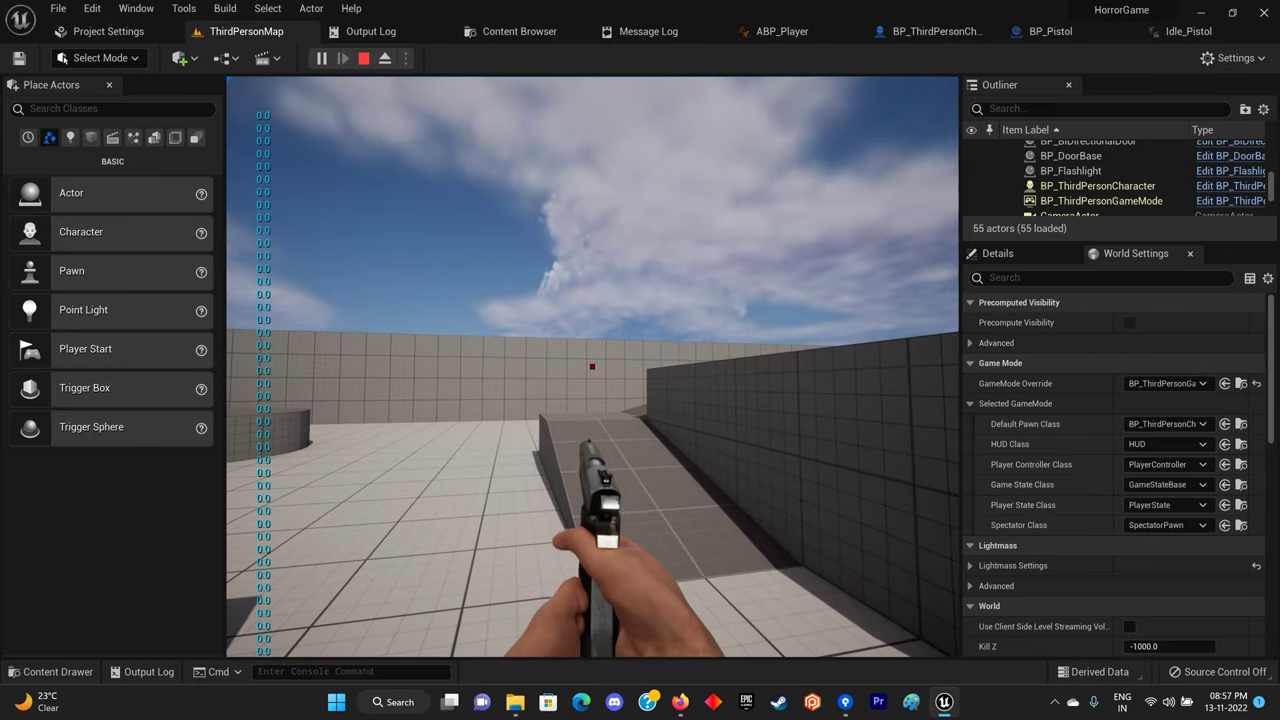
pyautogui.press('a')
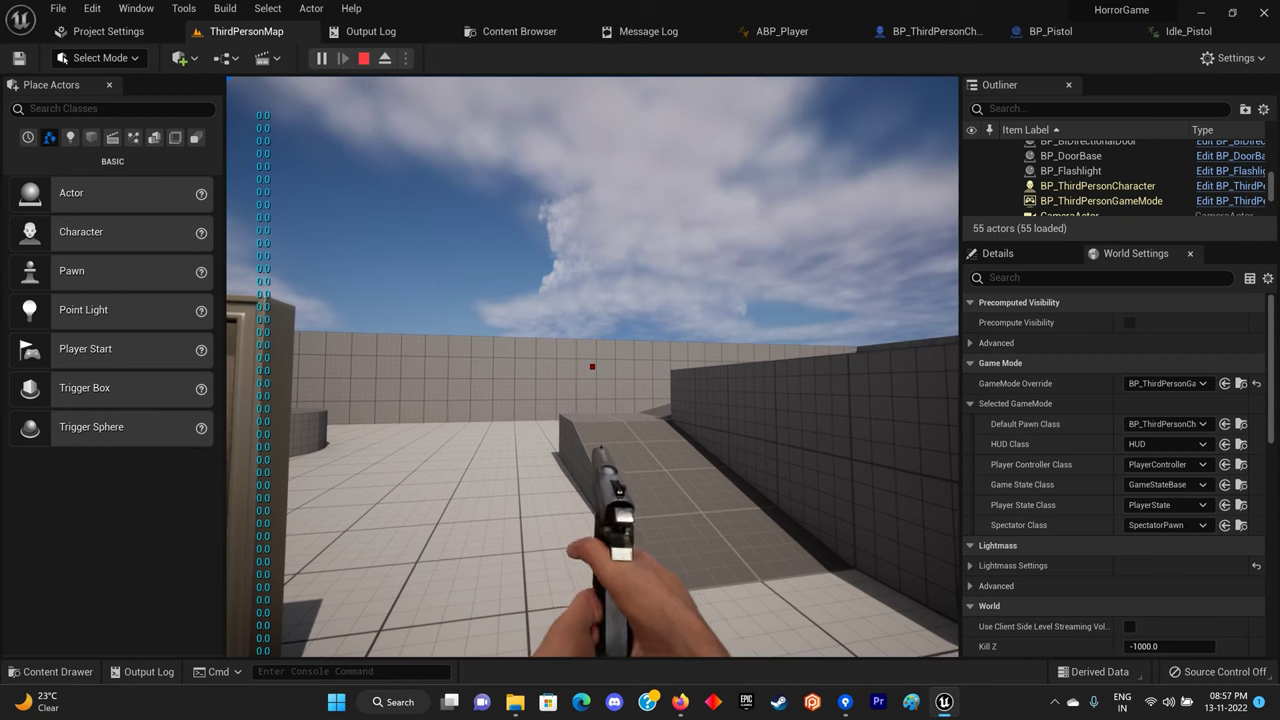
pyautogui.press('x')
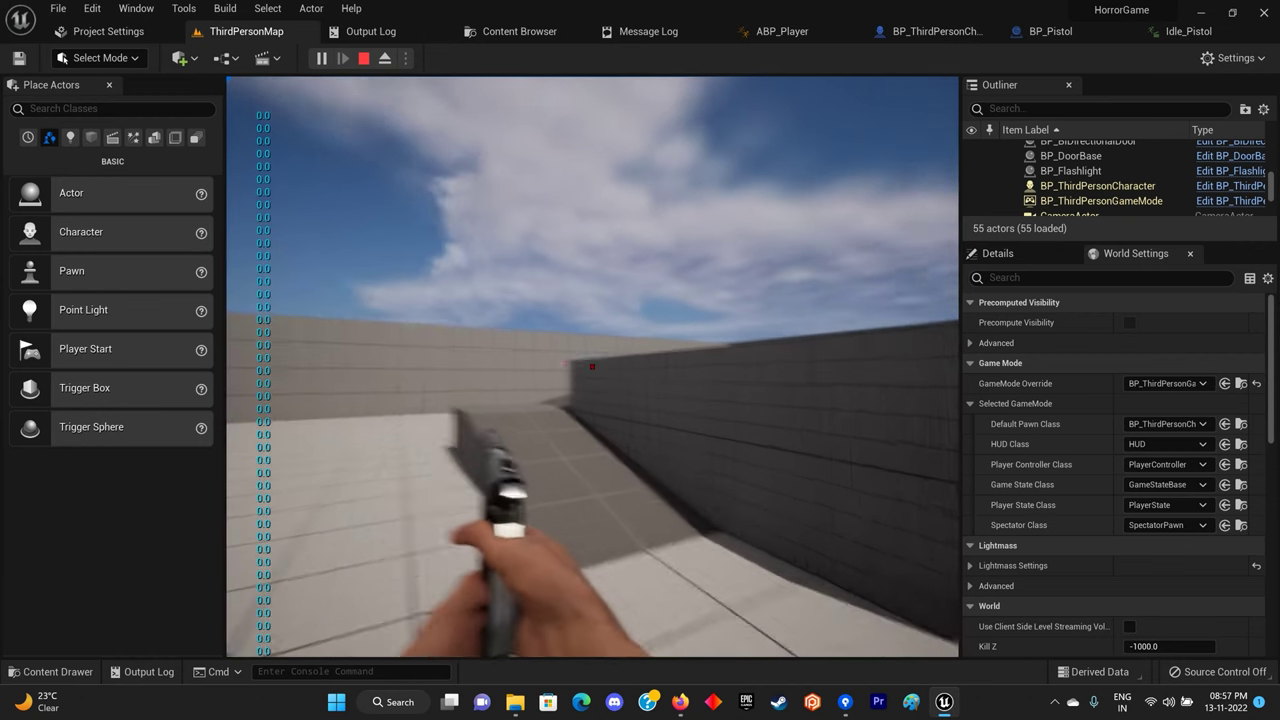
pyautogui.press('w')
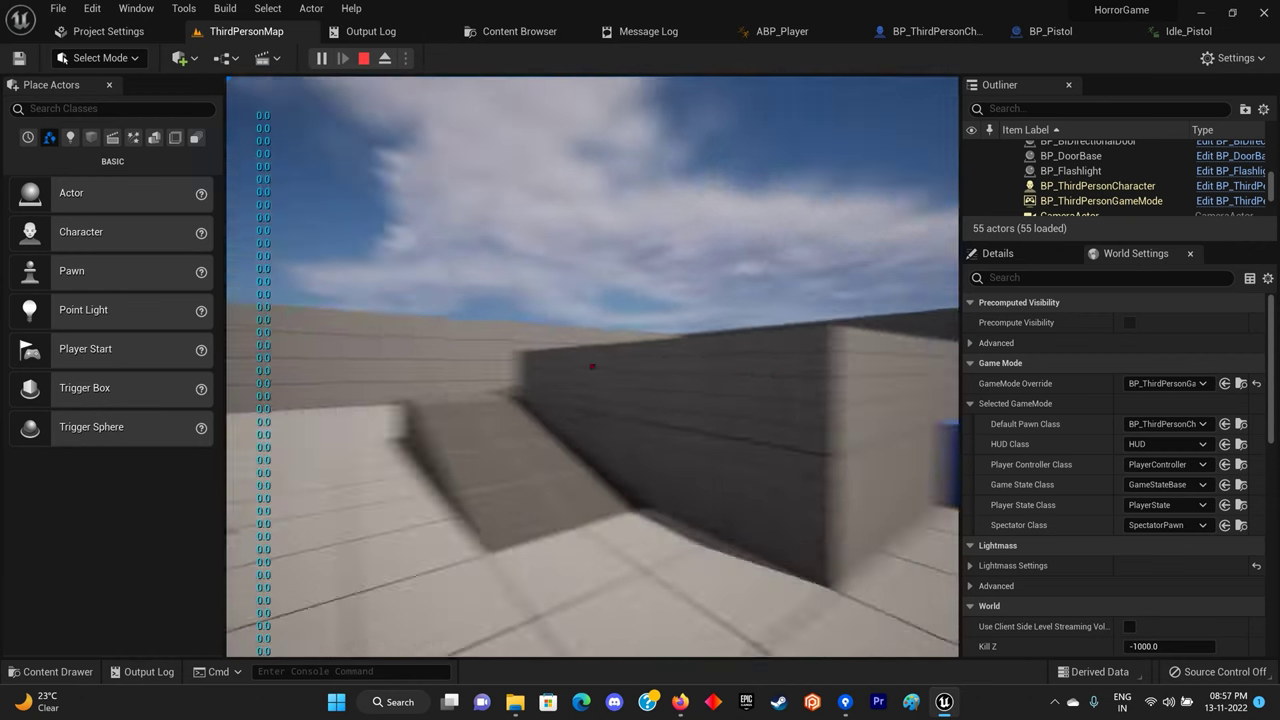
pyautogui.press('f')
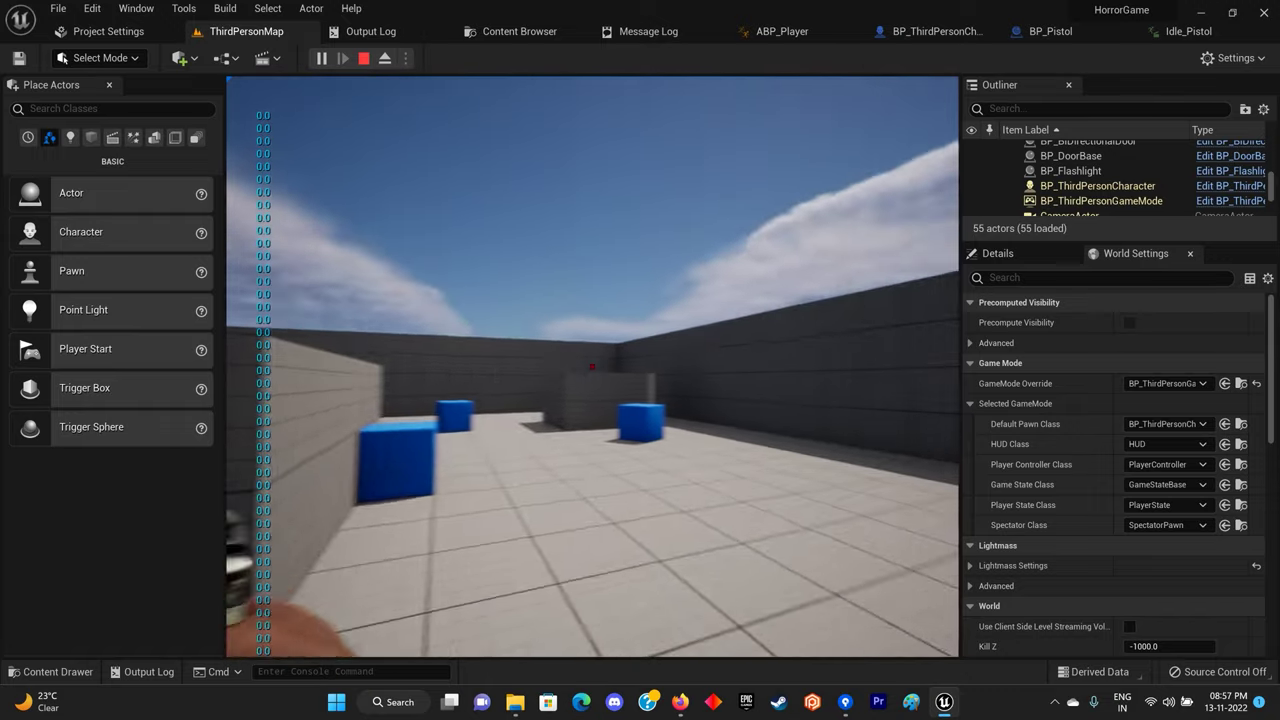
pyautogui.press('Escape')
pyautogui.click(930, 33)
# Select the FollowCamera in the BP_ThirdPersonCharacter viewport and enable Realtime preview.
pyautogui.click(236, 85)
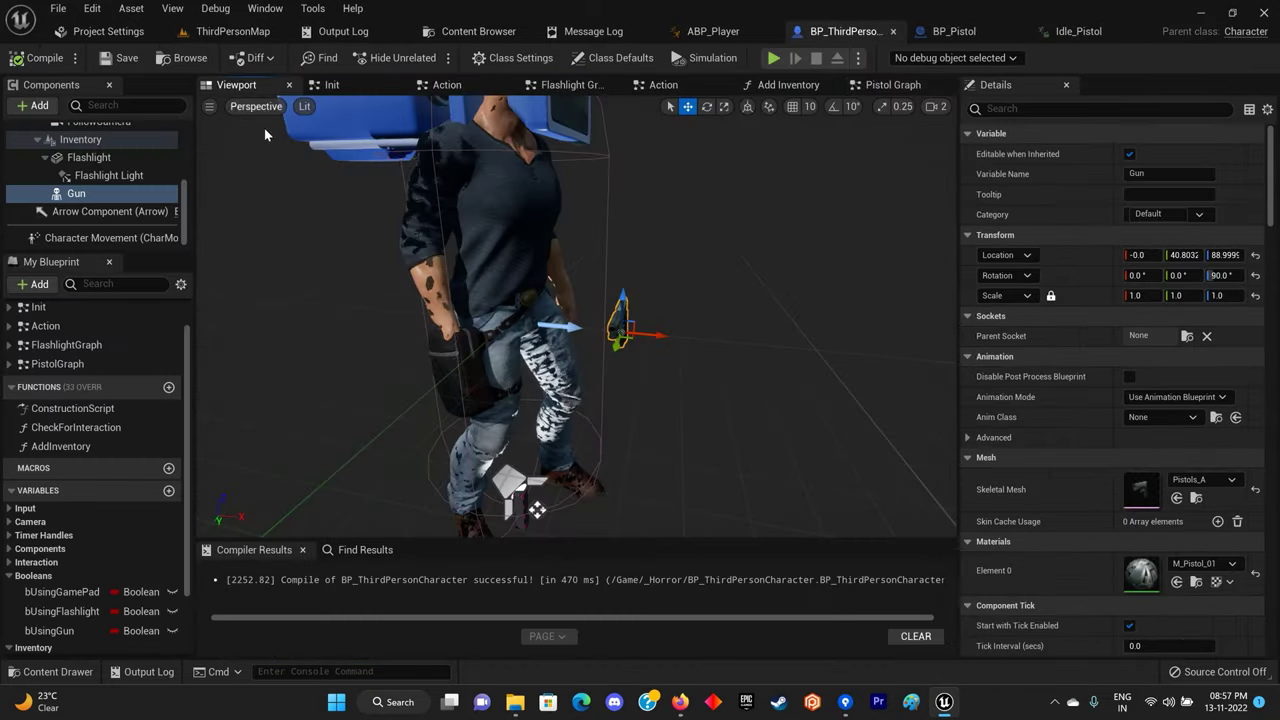
pyautogui.moveTo(527, 271); pyautogui.dragTo(600, 210, button='right')
pyautogui.click(600, 204)
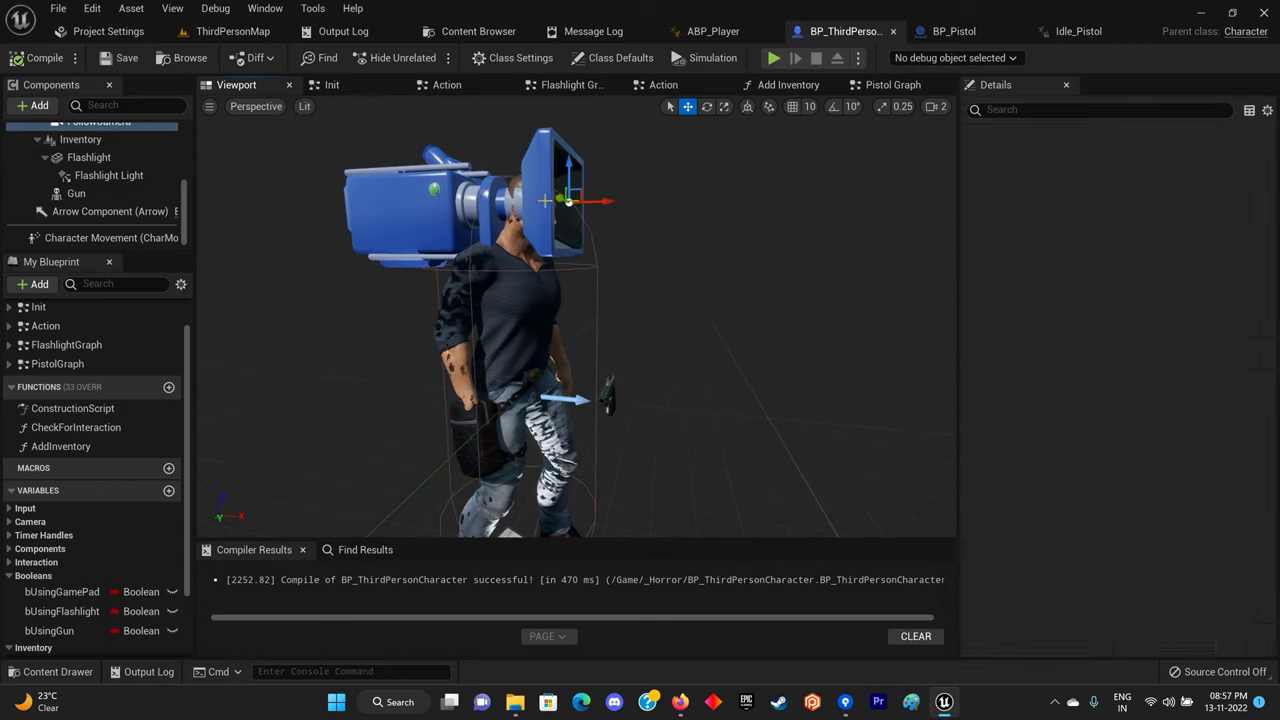
pyautogui.click(209, 106)
pyautogui.click(244, 162)
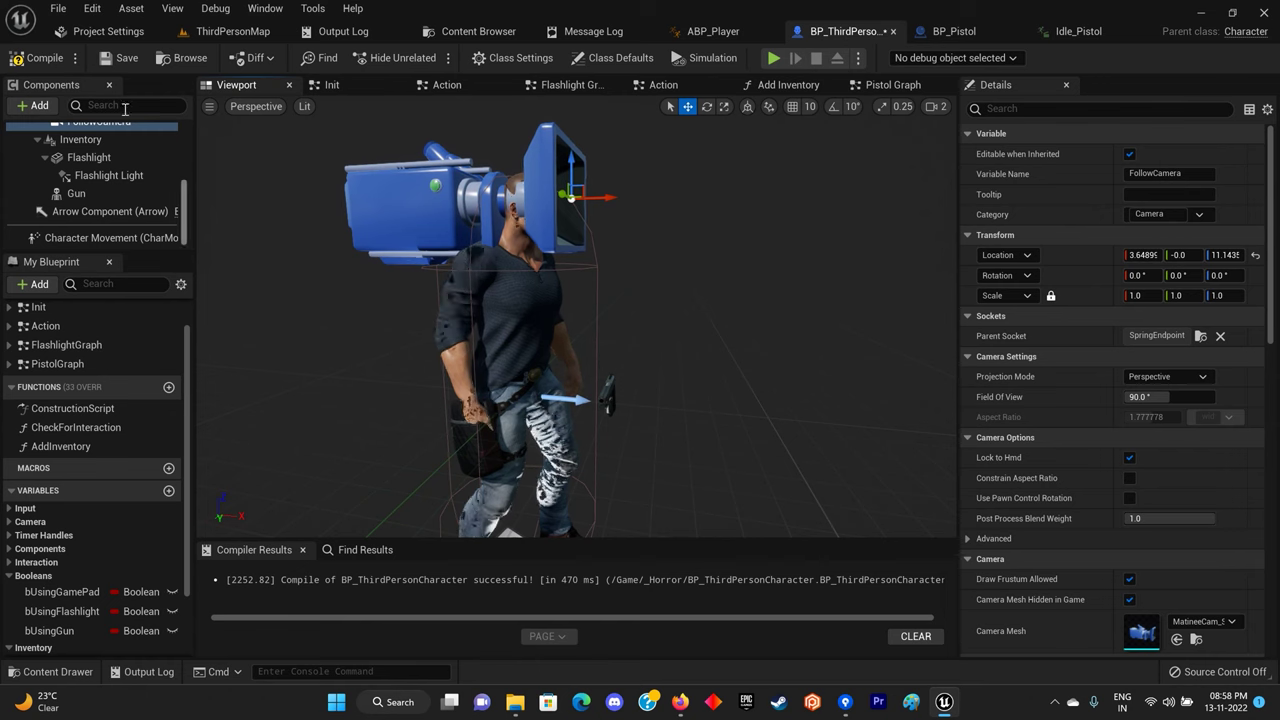
# Rerun the ThirdPersonMap play test, picking up the pistol before stopping.
pyautogui.click(236, 34)
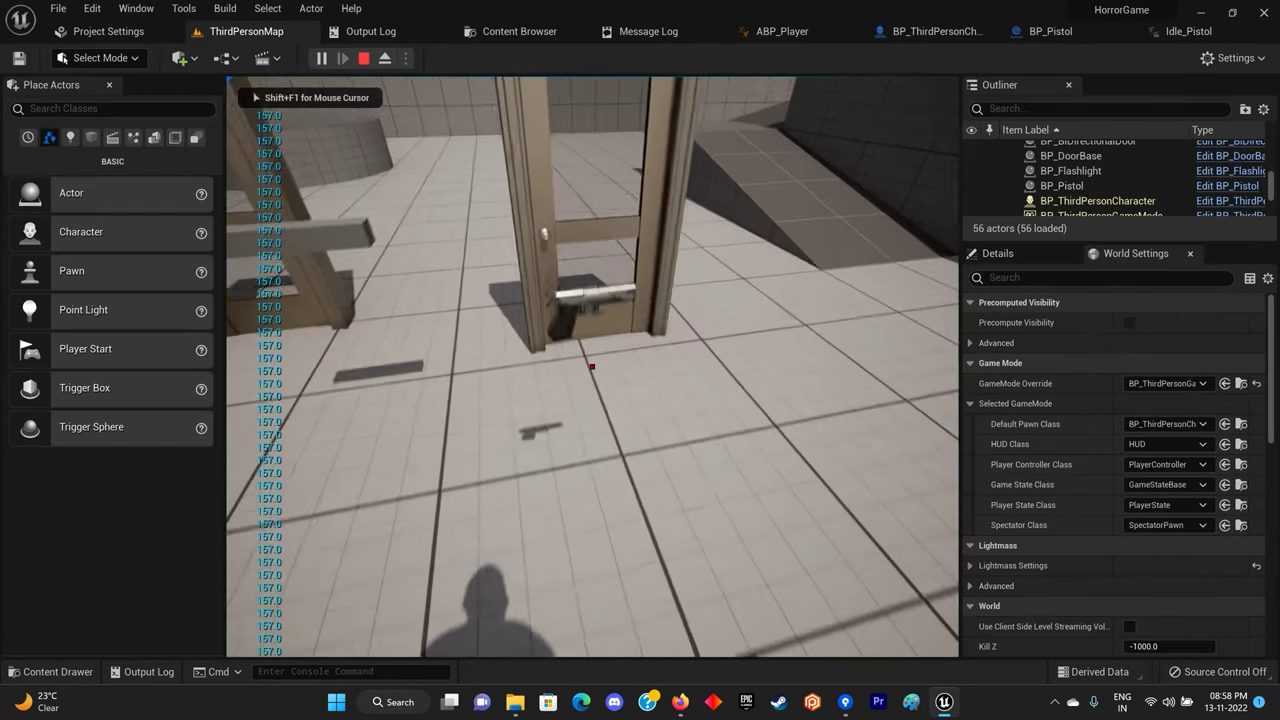
pyautogui.press('e')
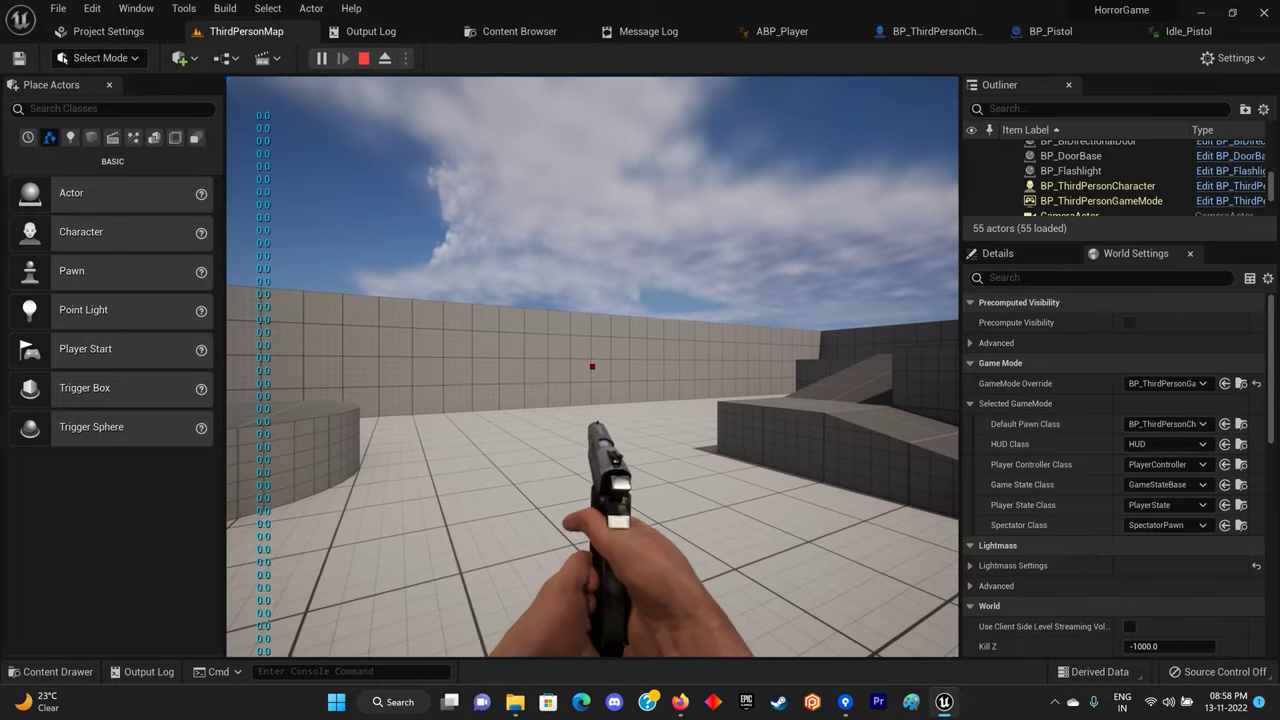
pyautogui.press('Escape')
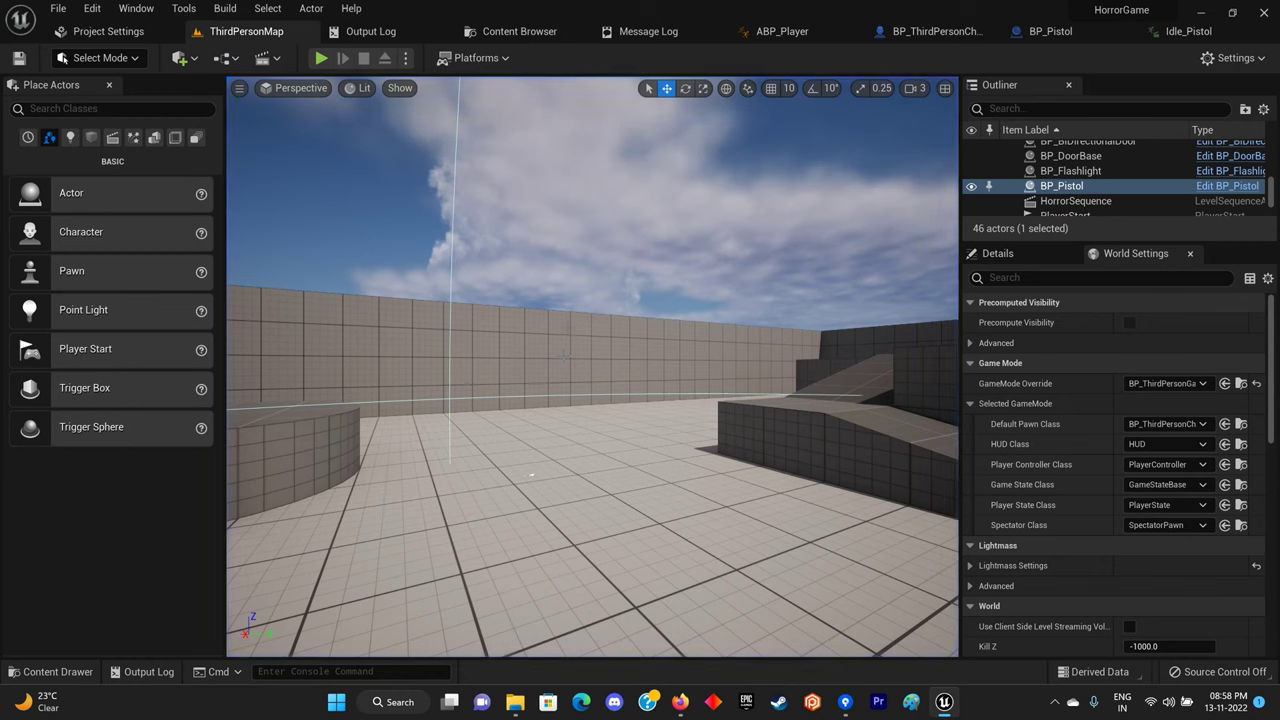